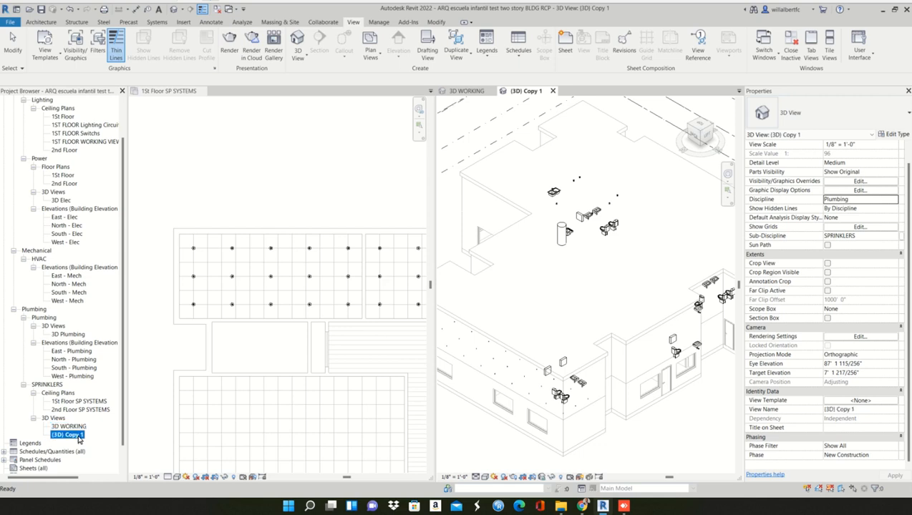
- Rename the copied 3D view under SPRINKLERS as 3D 1ST Floor Sprinkler
right_click(78, 436)
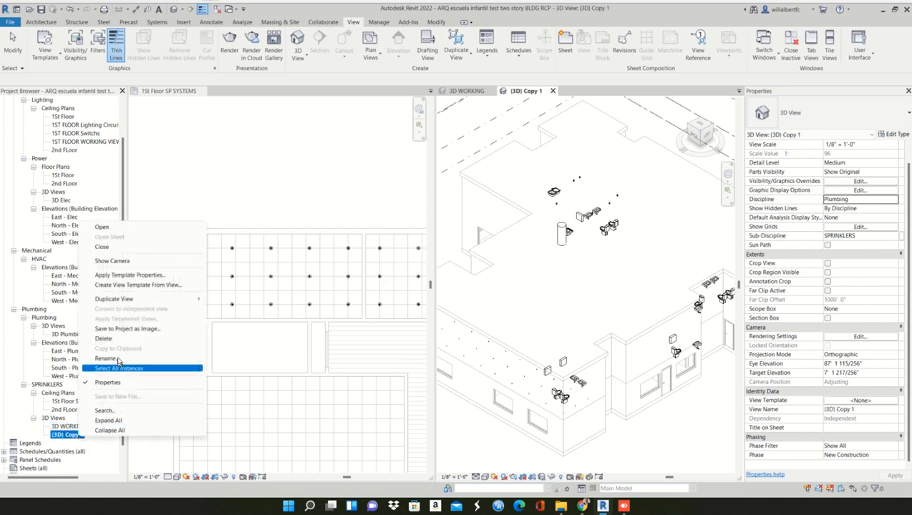
click(93, 358)
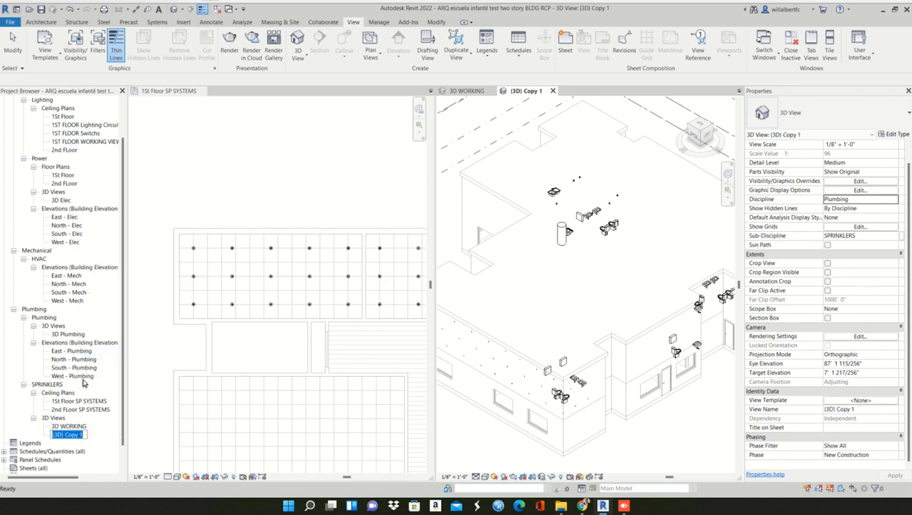
text(3D Sprinkler)
text(1ST fL)
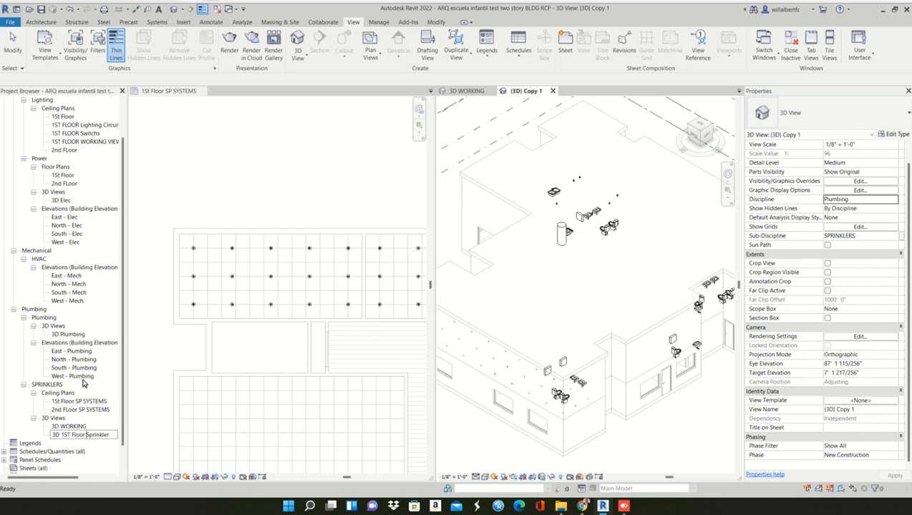
text(oor)
key(Return)
- Crop the 3D view with a selection box around the two upper ceilings and their sprinklers picked in the 1st floor plan
click(407, 363)
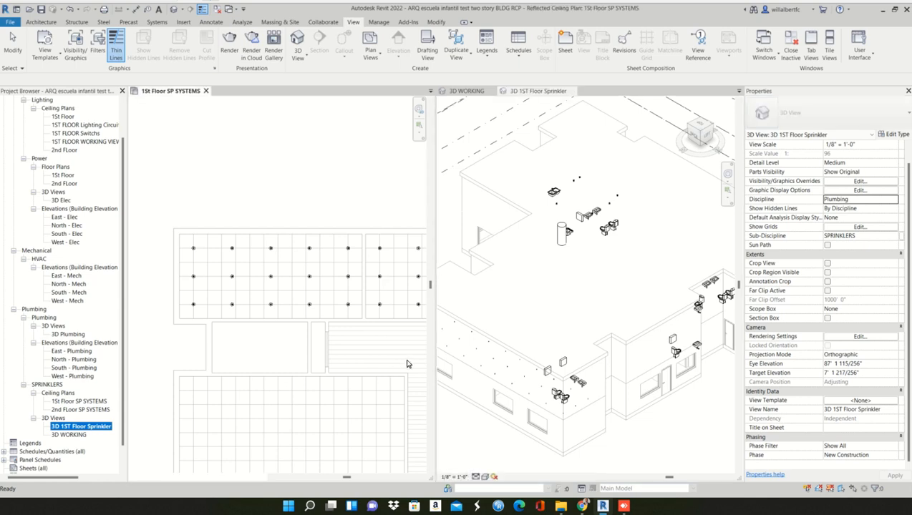
drag(172, 246, 403, 326)
click(597, 289)
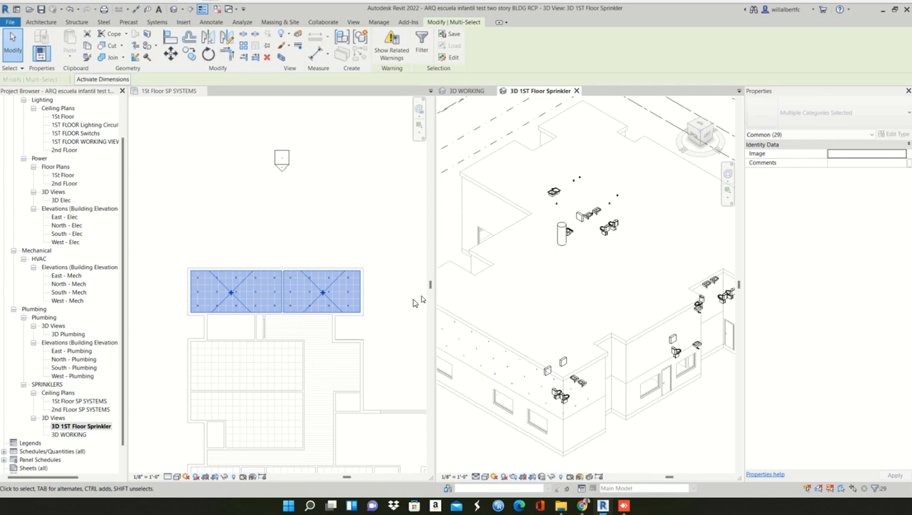
key(b)
key(x)
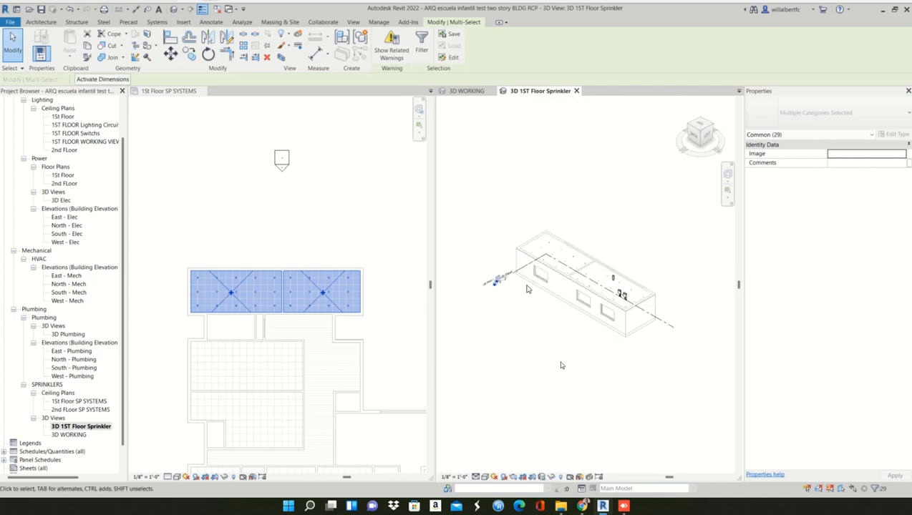
click(561, 314)
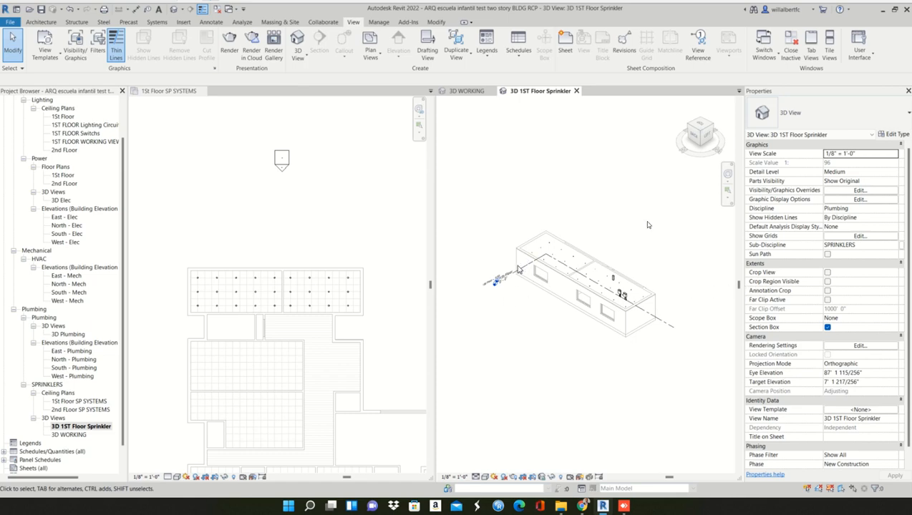
- Turn on the Section Boxes annotation category in the 3D 1ST Floor Sprinkler view's visibility overrides
key(v)
key(v)
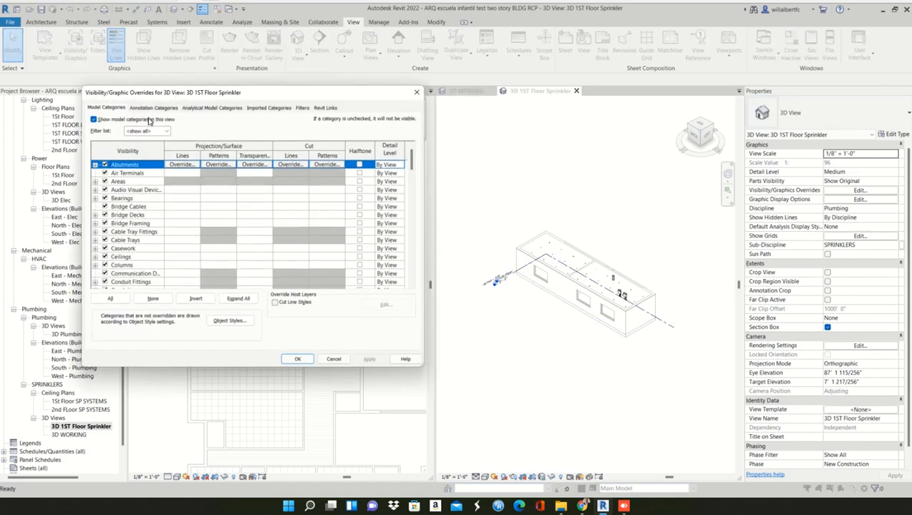
click(121, 231)
key(s)
scroll(115, 262, down, 5)
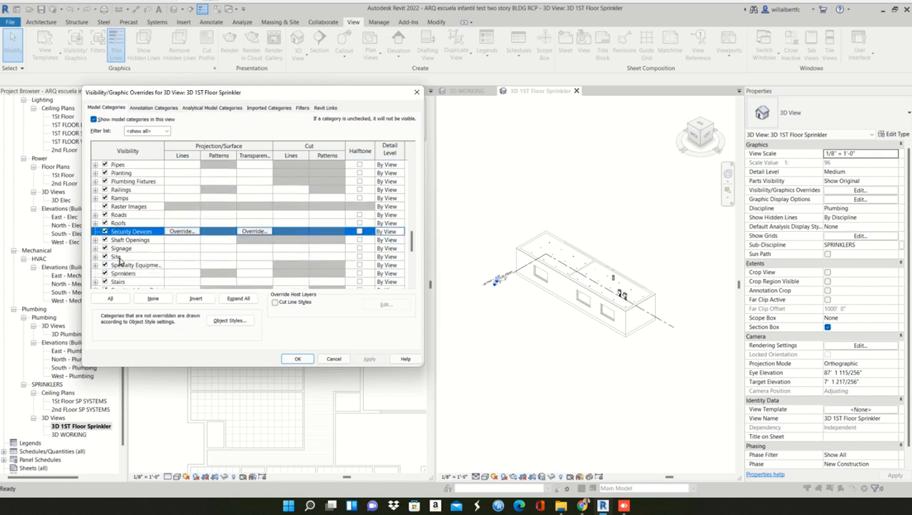
scroll(119, 262, down, 4)
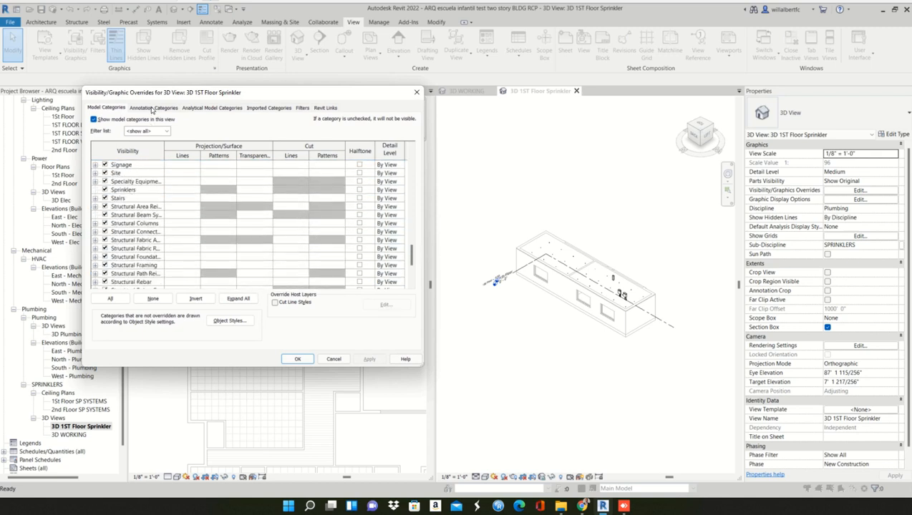
click(151, 108)
key(s)
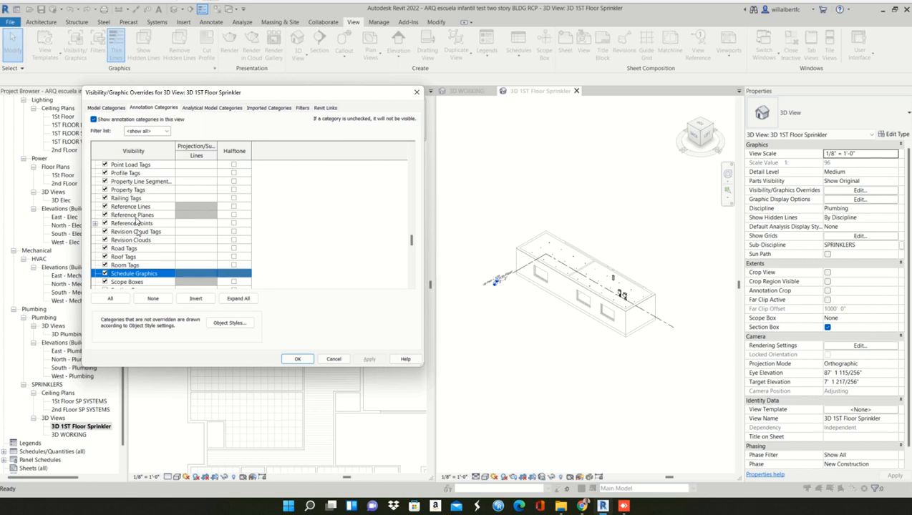
scroll(136, 222, down, 3)
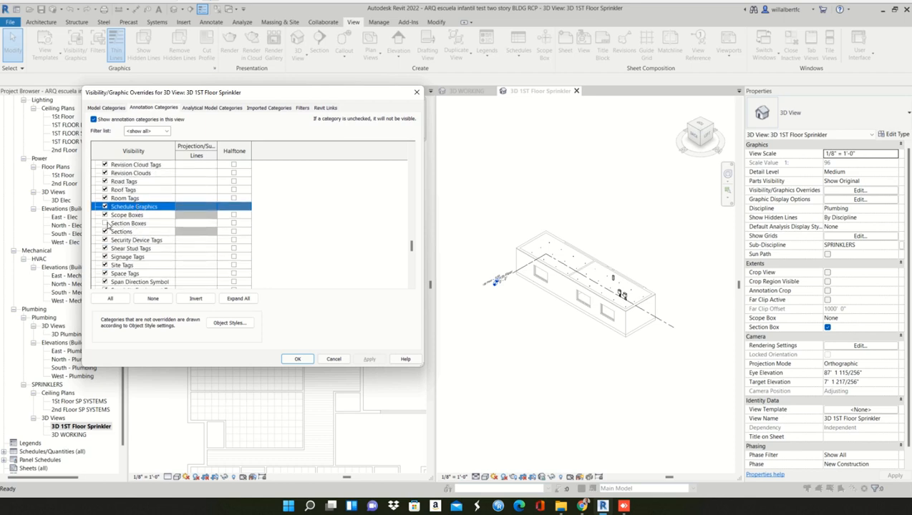
click(105, 223)
click(369, 358)
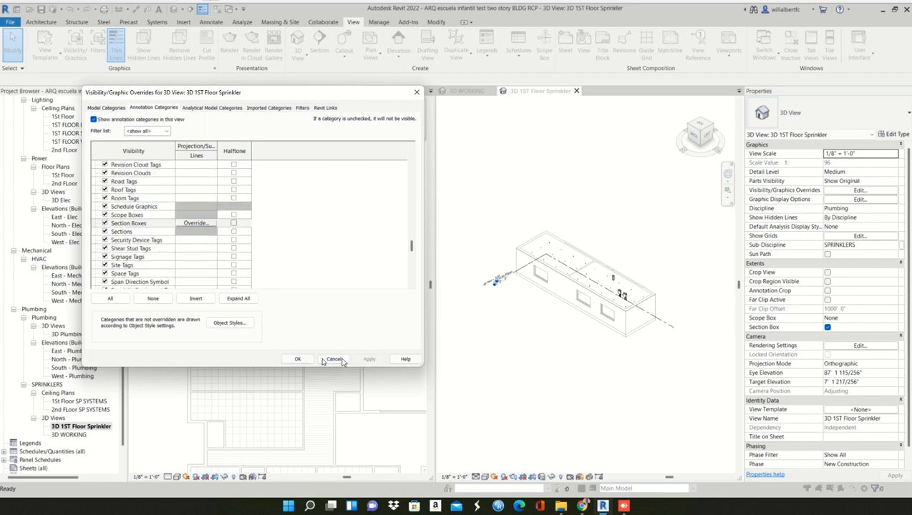
click(297, 359)
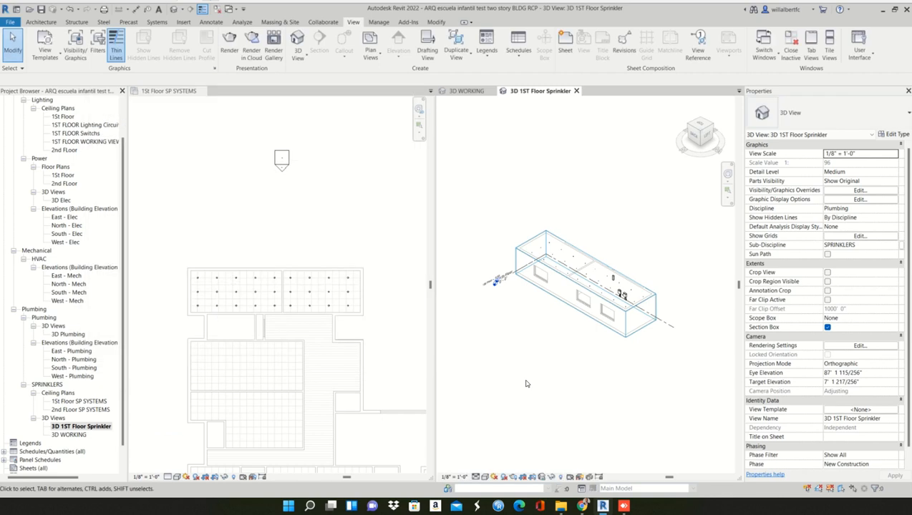
- Stretch the section box outward beyond the sprinklered rooms' exterior wall and, on the opposite side, across the adjoining rooms
click(553, 301)
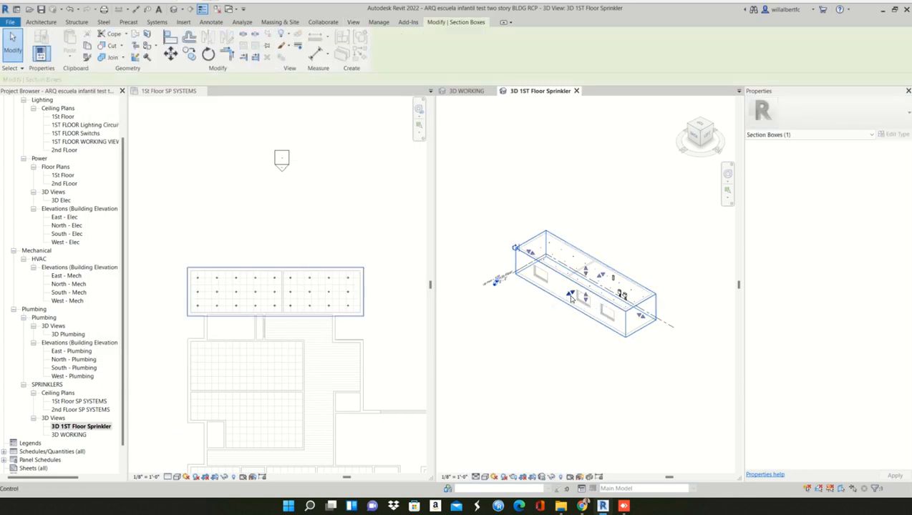
drag(570, 295, 456, 348)
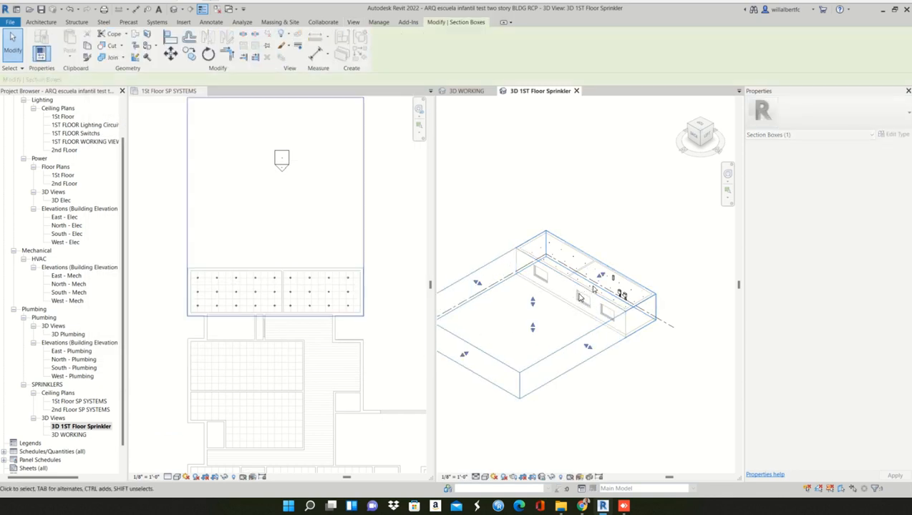
drag(639, 250, 715, 131)
click(715, 130)
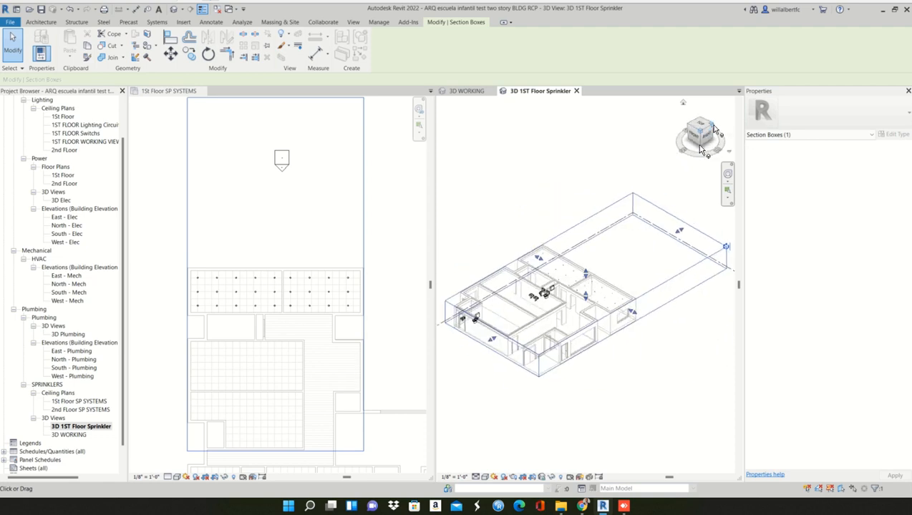
click(636, 395)
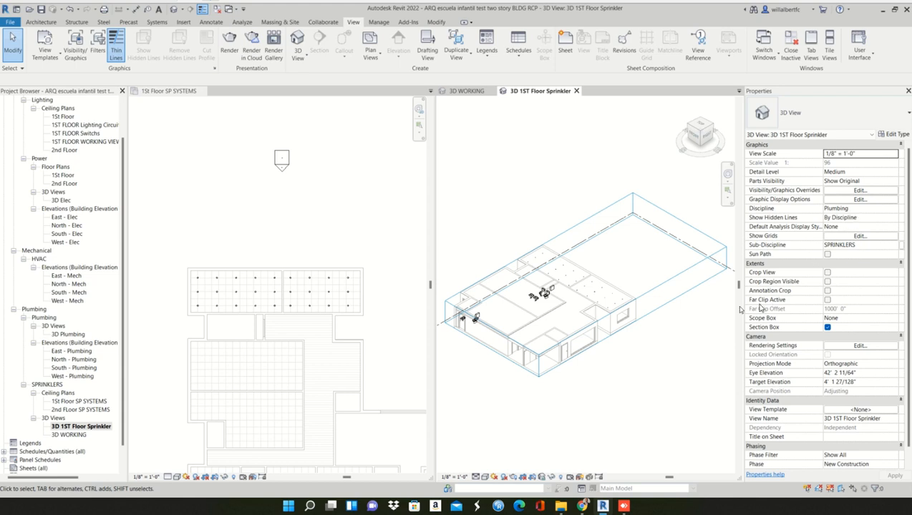
- Pull the section box's far face back to just outside the sprinklered rooms' exterior wall
click(675, 232)
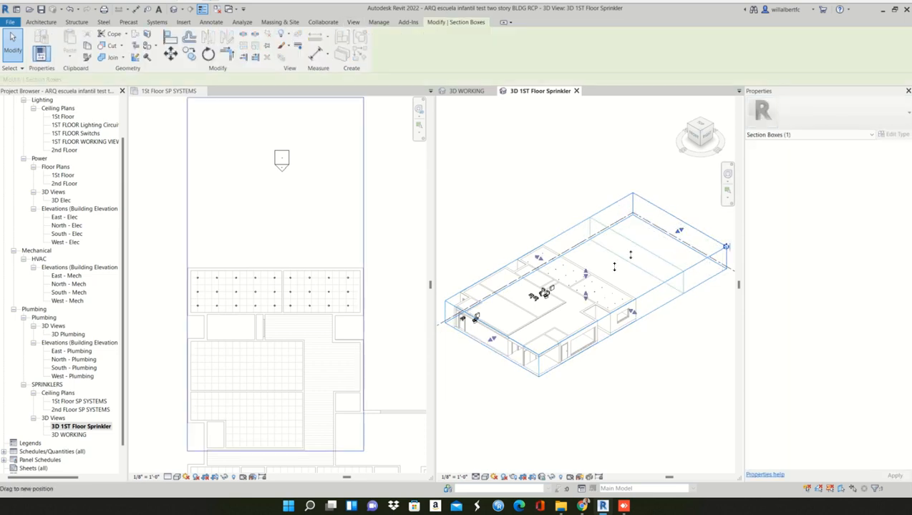
drag(678, 231, 627, 245)
click(628, 245)
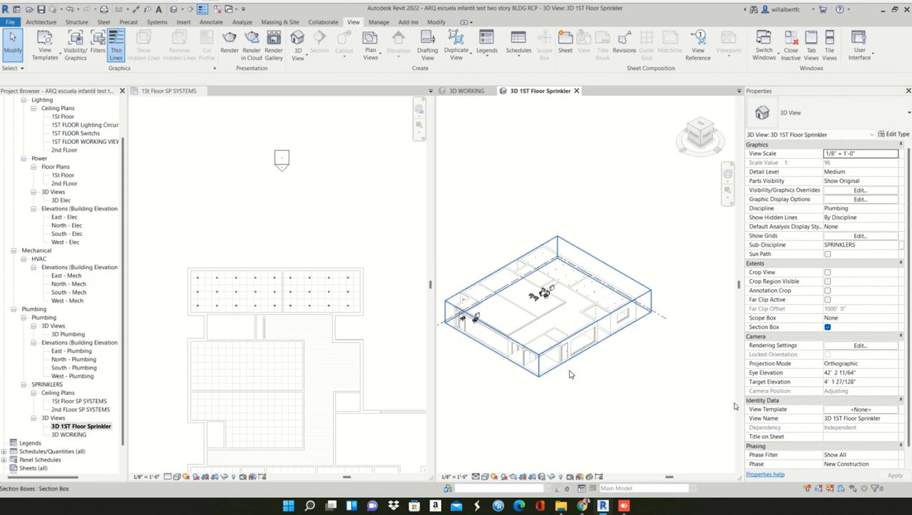
click(846, 414)
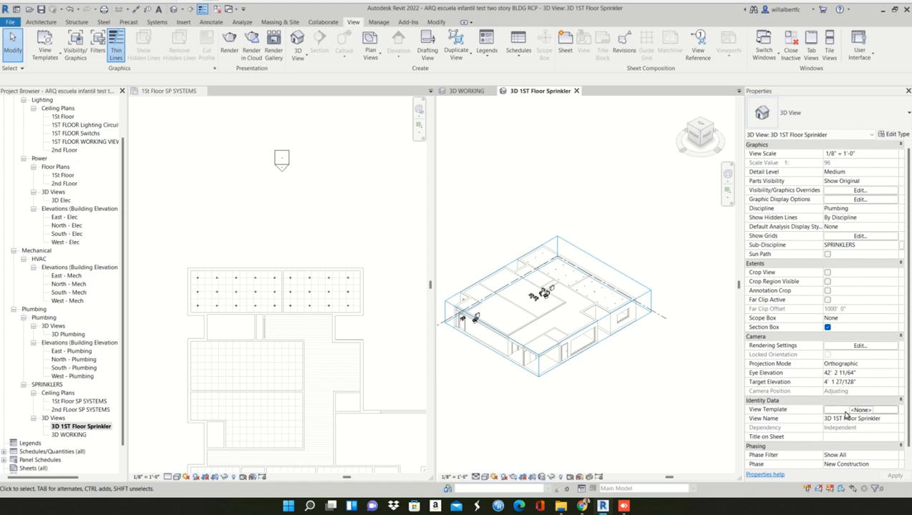
click(846, 412)
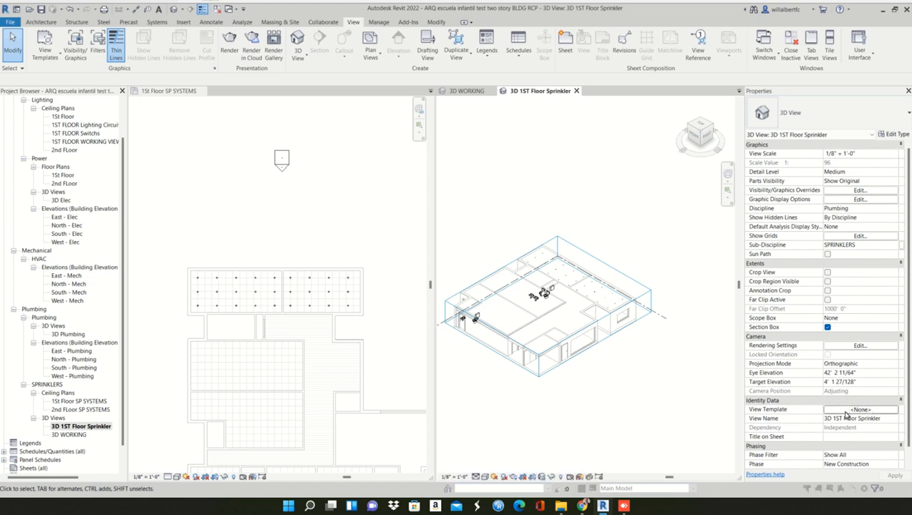
click(645, 389)
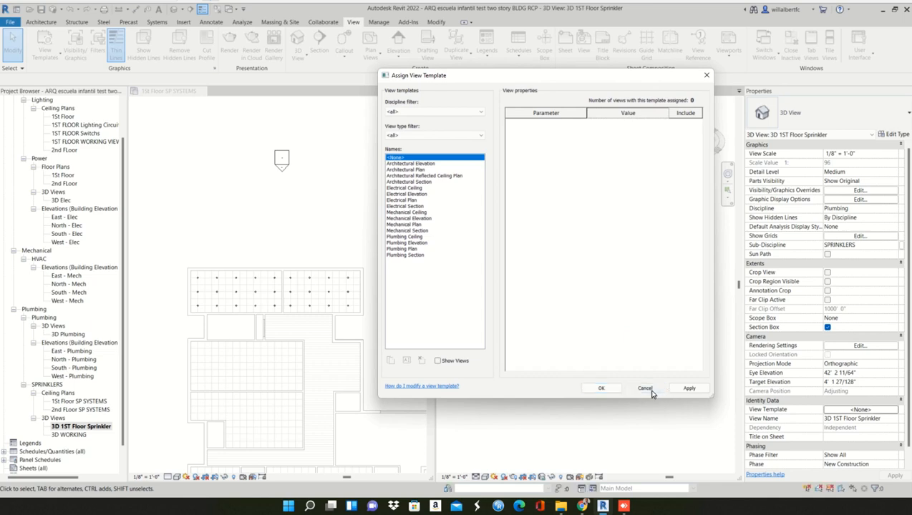
- Extend the section box's other three faces outward to take in the remaining rooms and both ends of the building
click(521, 374)
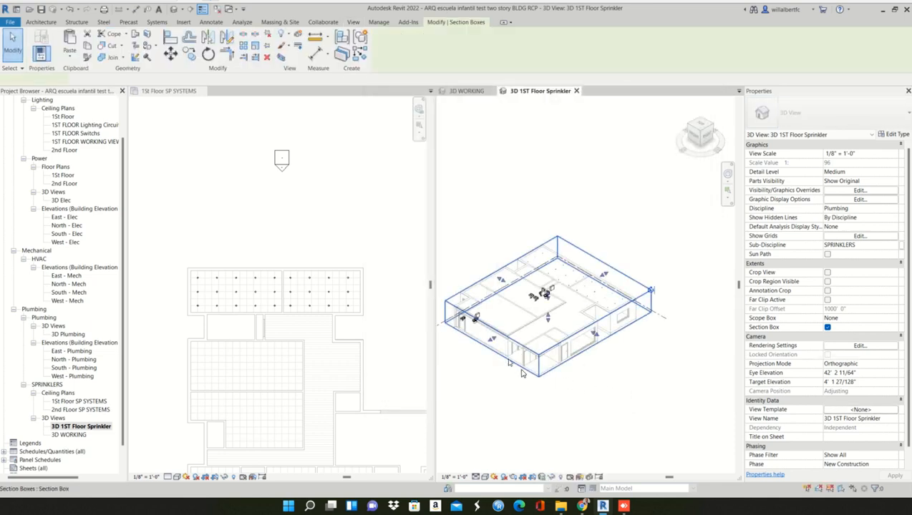
drag(463, 355, 458, 360)
drag(579, 345, 607, 370)
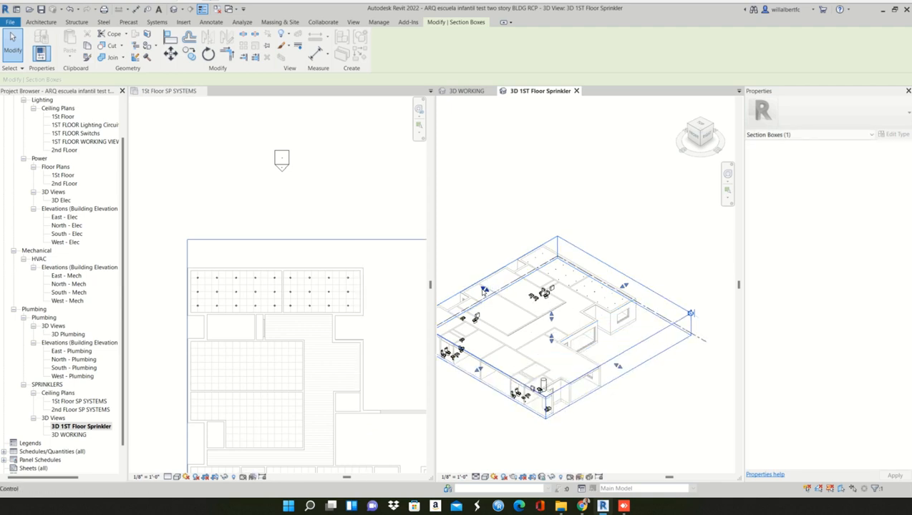
drag(485, 289, 465, 278)
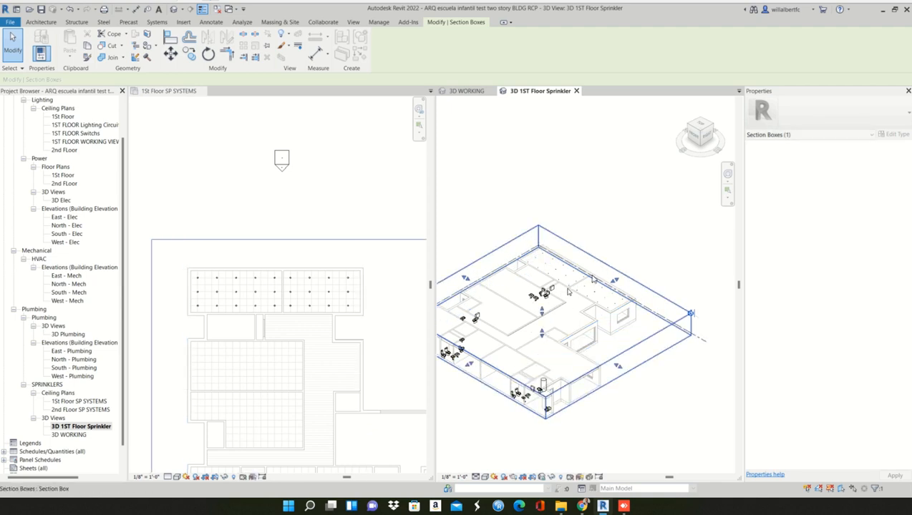
click(643, 244)
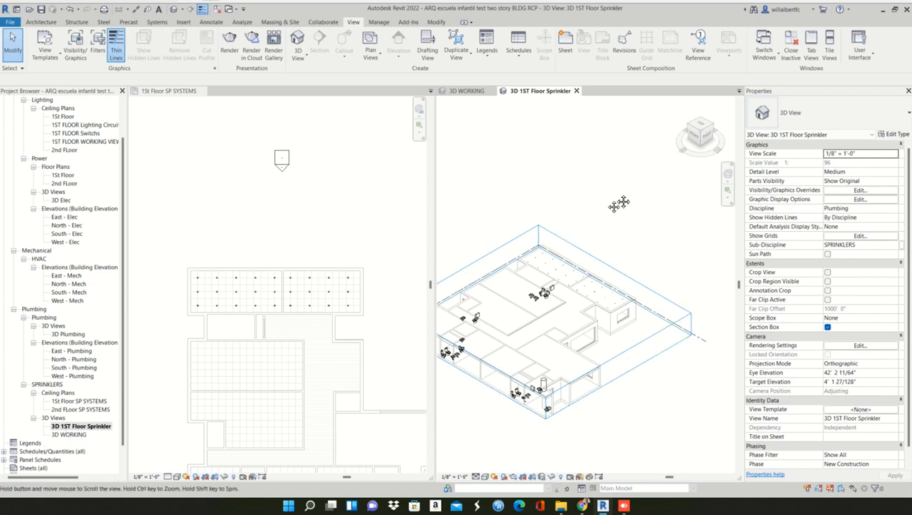
middle_drag(576, 226, 618, 189)
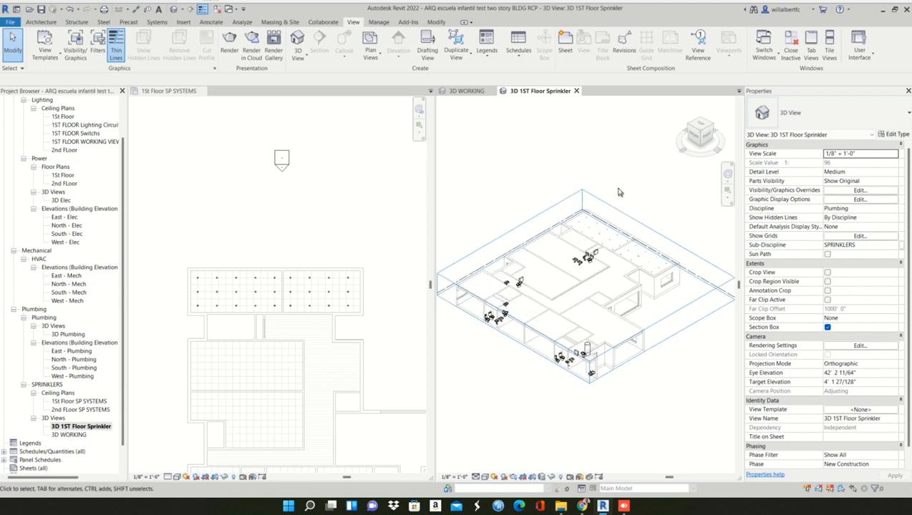
- Pull the section box's face opposite the sprinklered rooms farther out to include the exterior wall with its windows
click(521, 346)
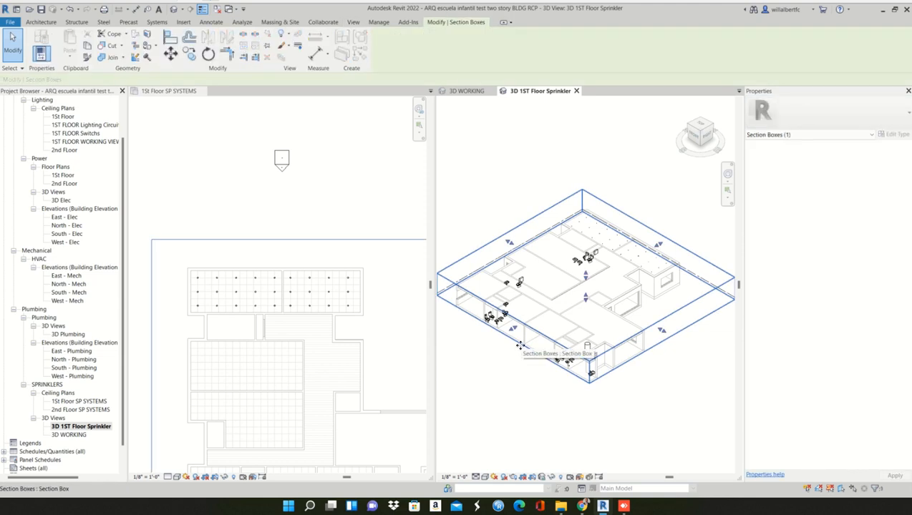
drag(512, 329, 486, 351)
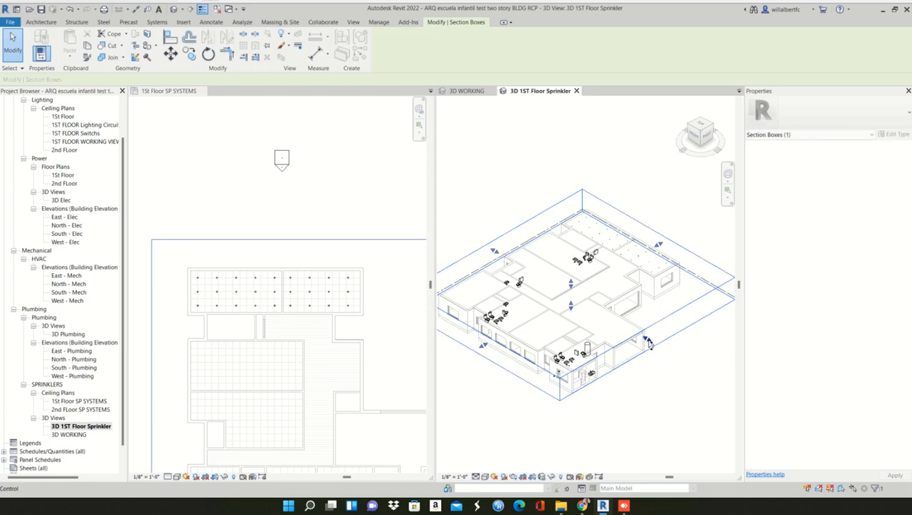
key(Escape)
- Select one pendent sprinkler in the 3D view and check the pipe commands available at its top connector
scroll(646, 263, up, 10)
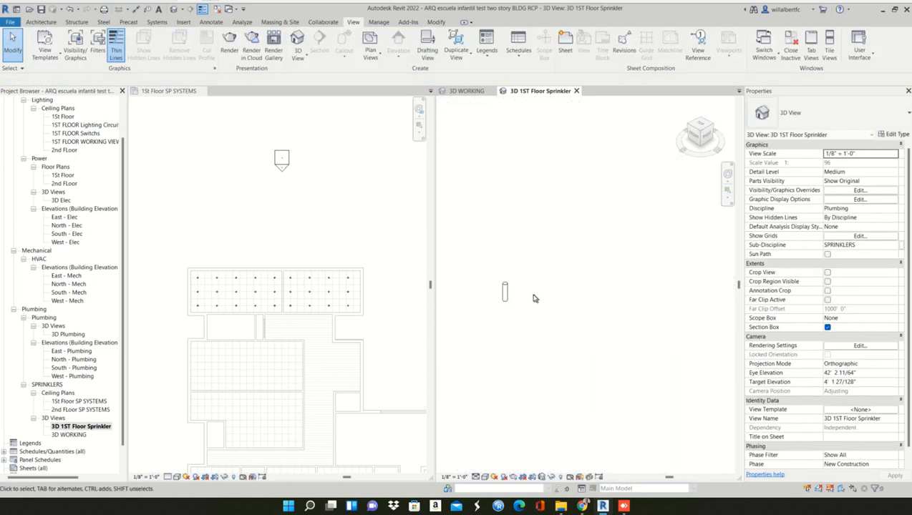
scroll(530, 297, down, 3)
scroll(522, 297, up, 2)
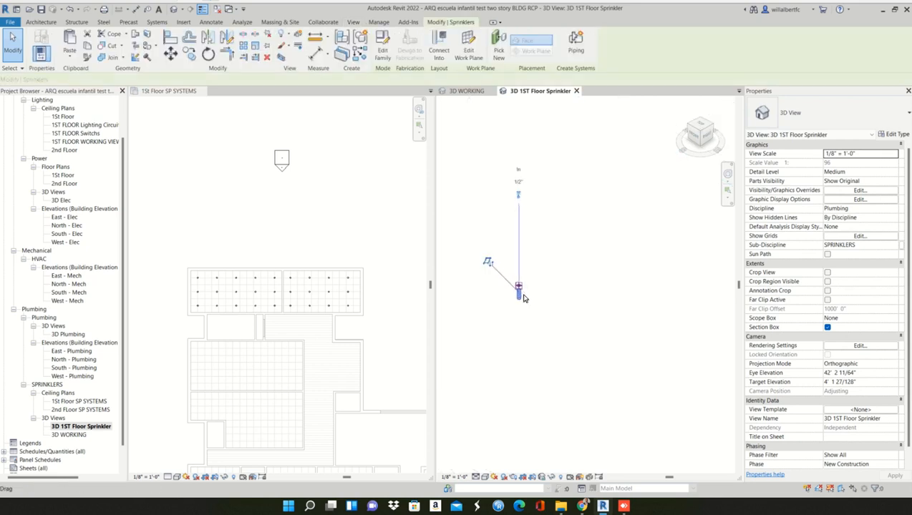
click(512, 286)
scroll(515, 282, up, 3)
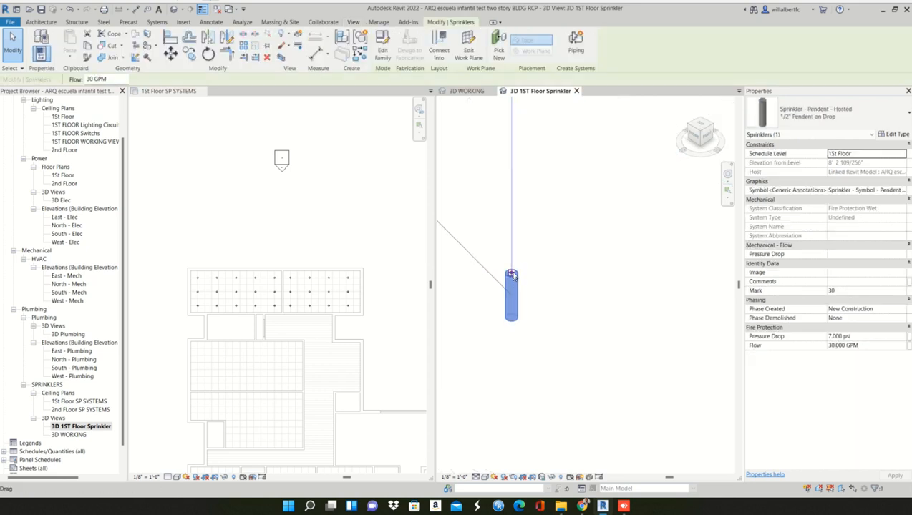
right_click(512, 275)
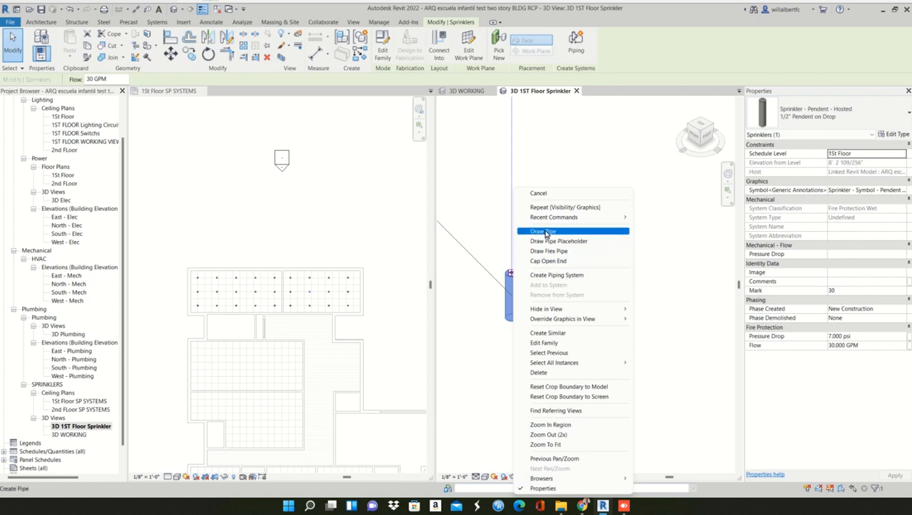
click(490, 323)
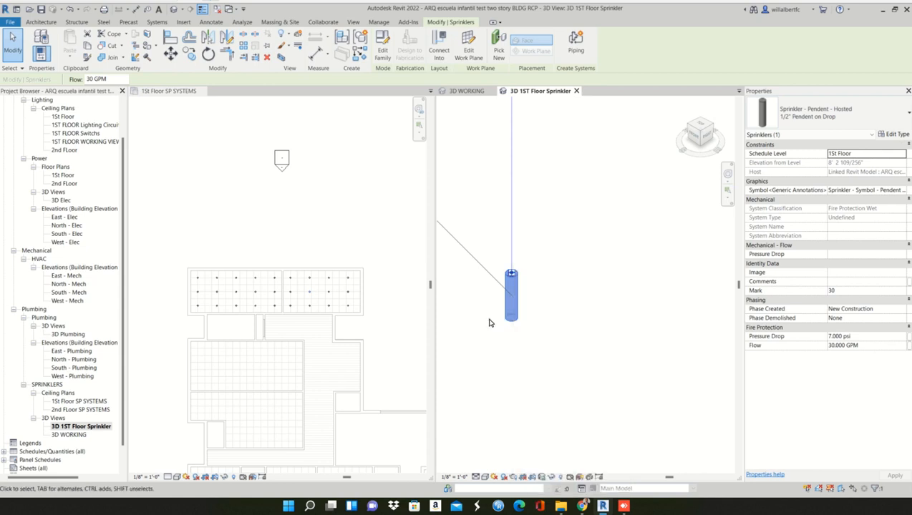
- Deselect the pendent sprinkler and look over the neighboring sprinkler heads in the 3D view
scroll(491, 322, down, 12)
scroll(505, 388, up, 1)
click(508, 382)
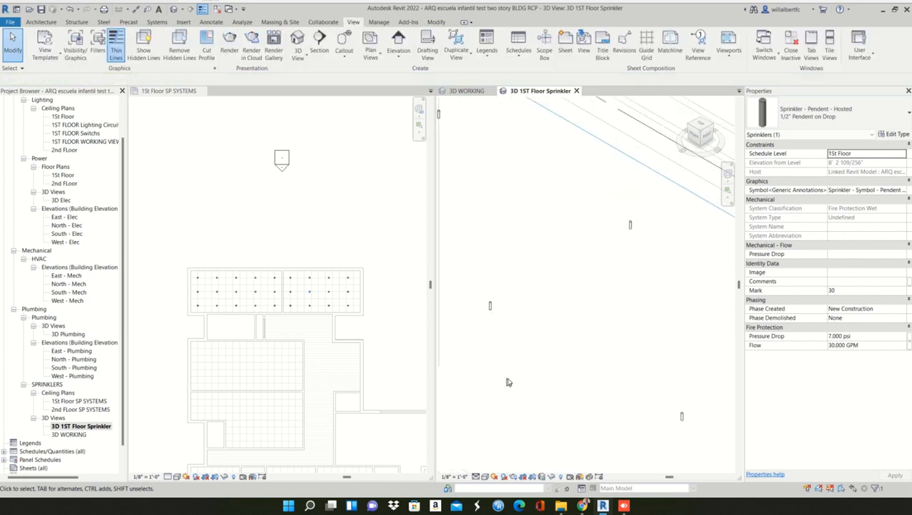
middle_drag(506, 382, 557, 320)
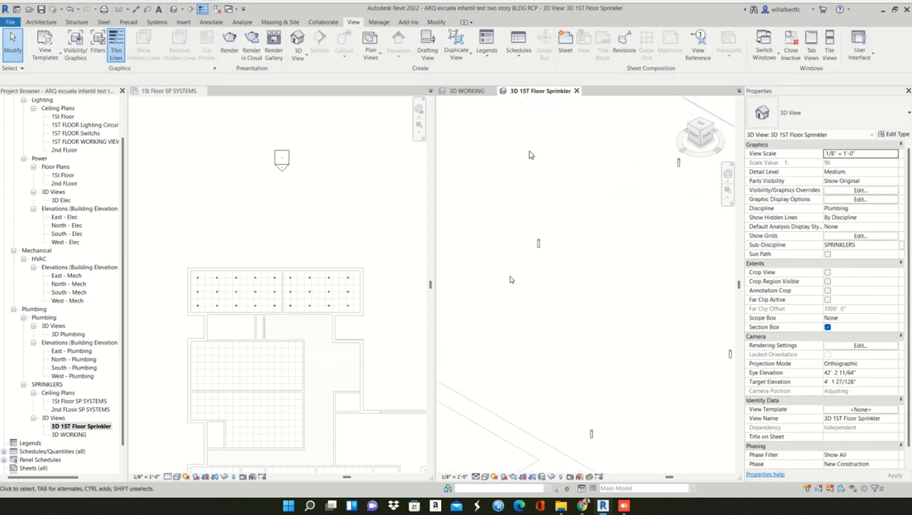
scroll(564, 311, up, 3)
- Draw a horizontal building section in the 1St Floor SP SYSTEMS ceiling plan, across the corridor just below the sprinklered rooms and spanning the building's width
click(335, 357)
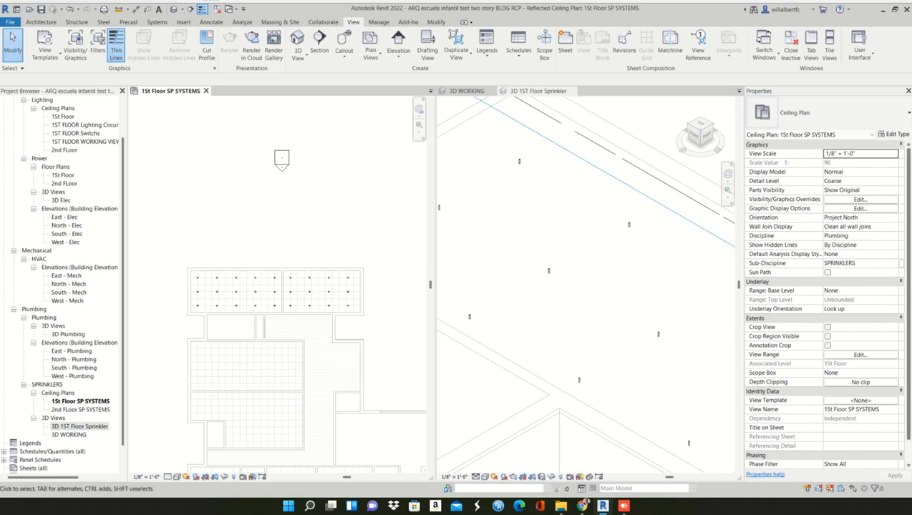
scroll(203, 343, up, 2)
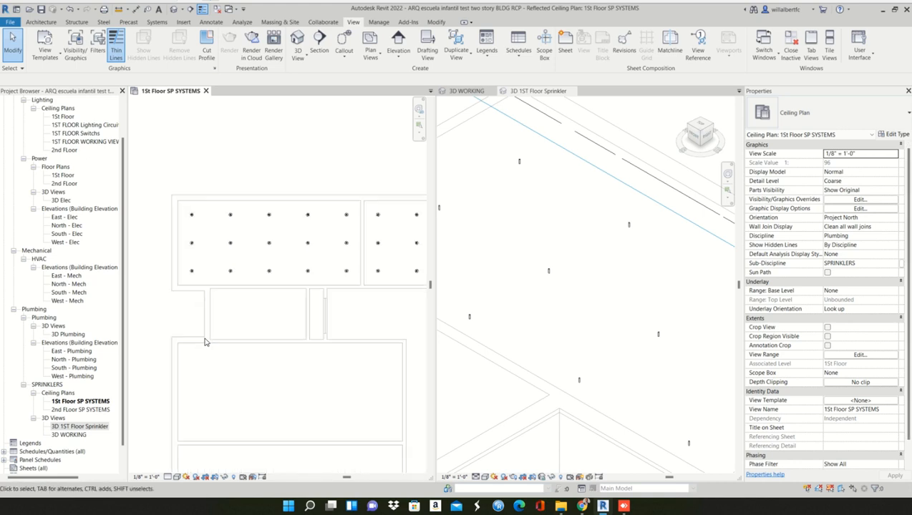
scroll(193, 338, down, 3)
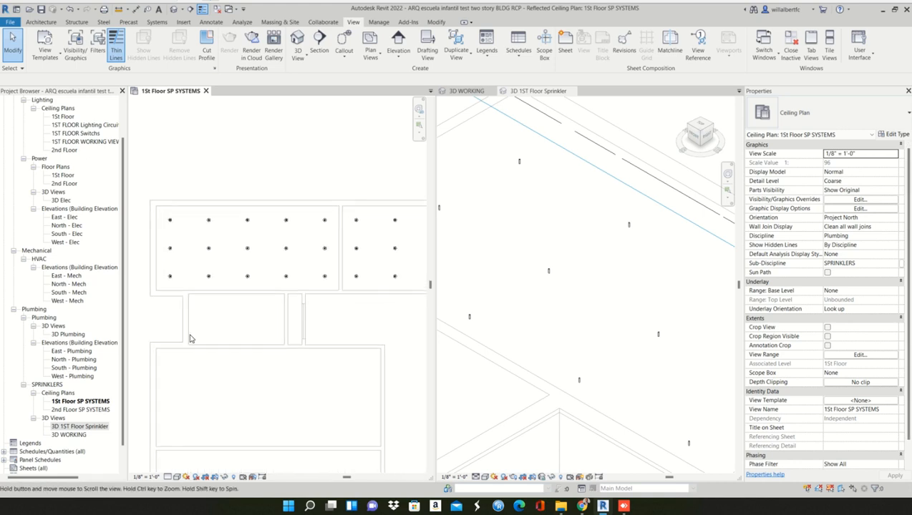
click(314, 40)
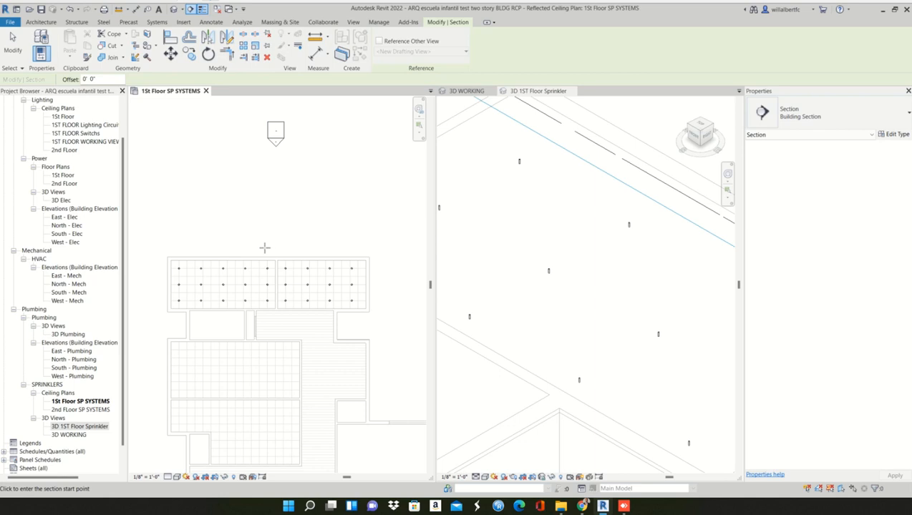
scroll(211, 293, up, 2)
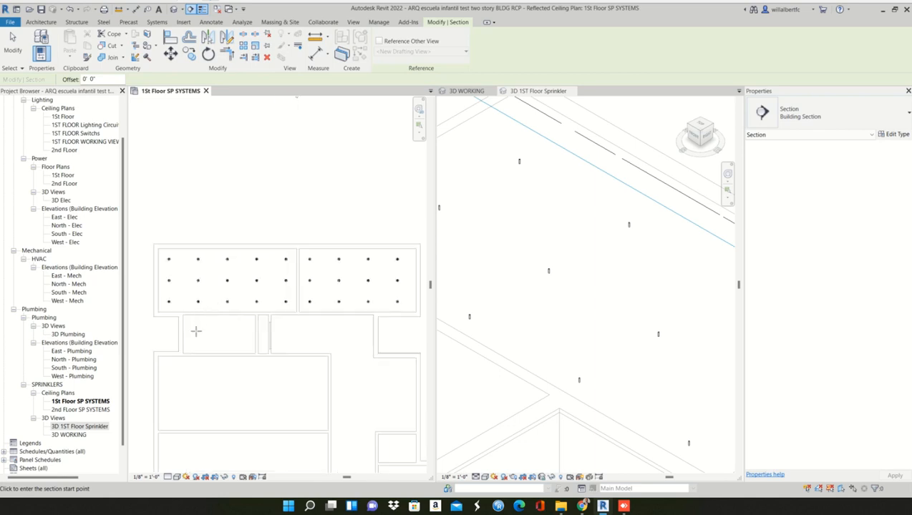
click(134, 317)
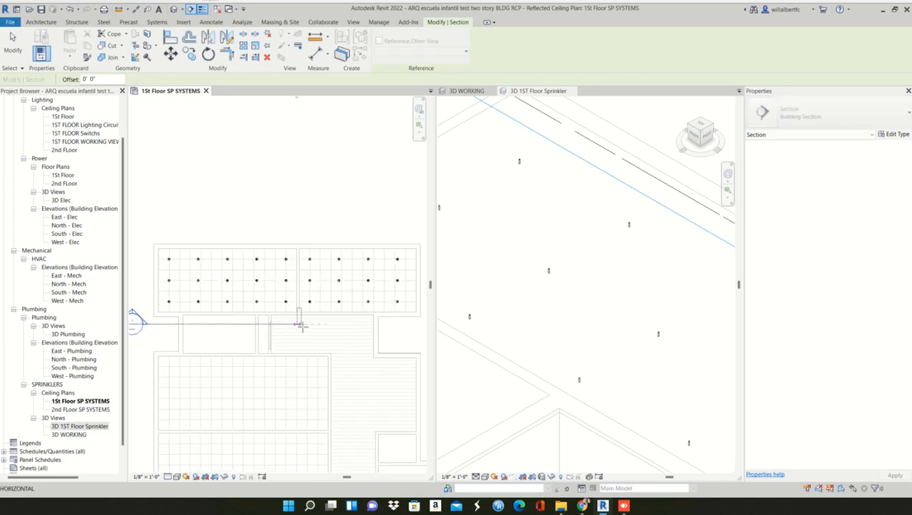
scroll(297, 327, down, 1)
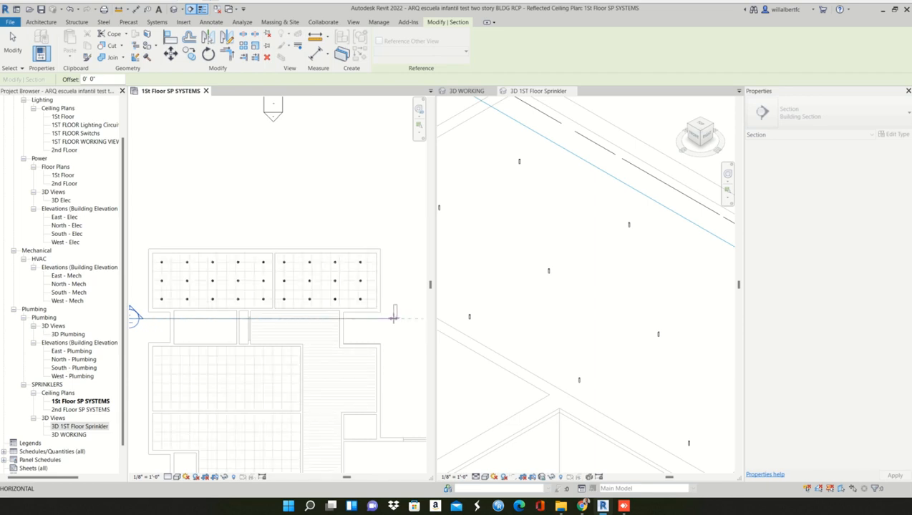
click(393, 317)
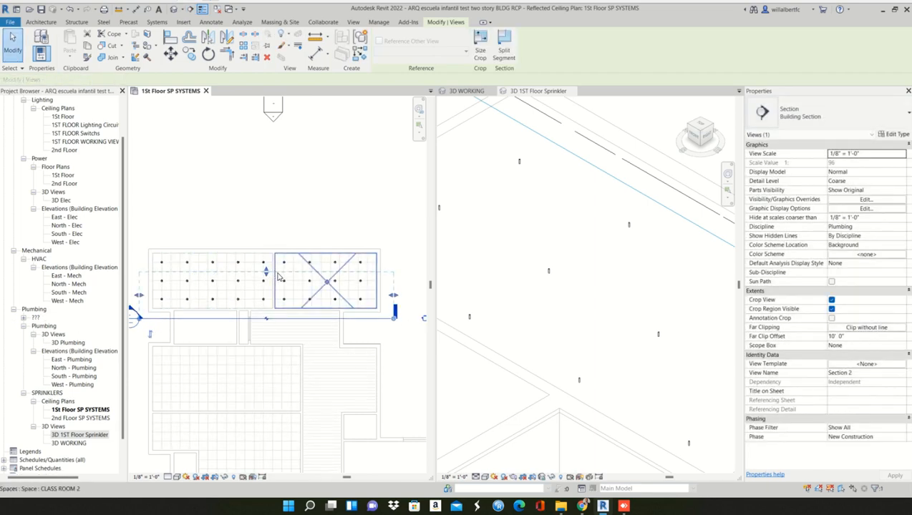
- Extend the section's depth to about 17' 4", past the sprinklered rooms' far exterior wall, and open the section view
drag(266, 270, 266, 238)
click(349, 186)
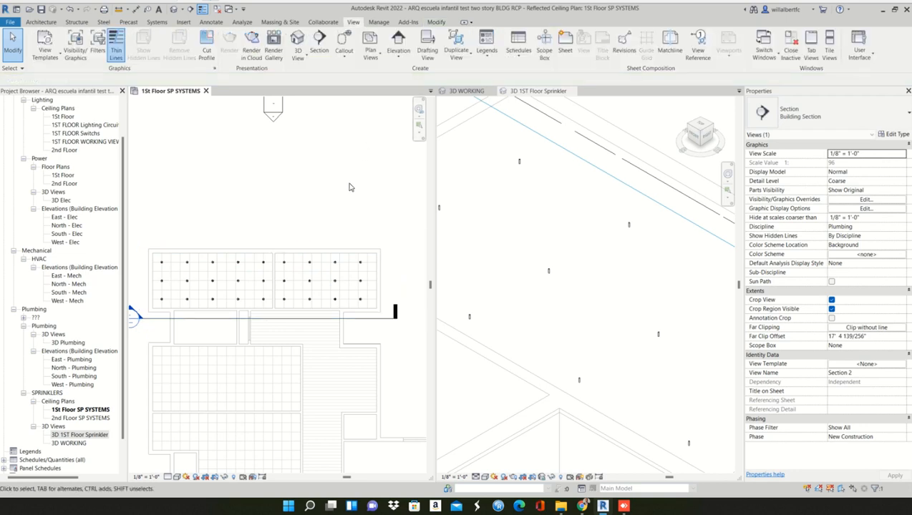
scroll(310, 242, down, 2)
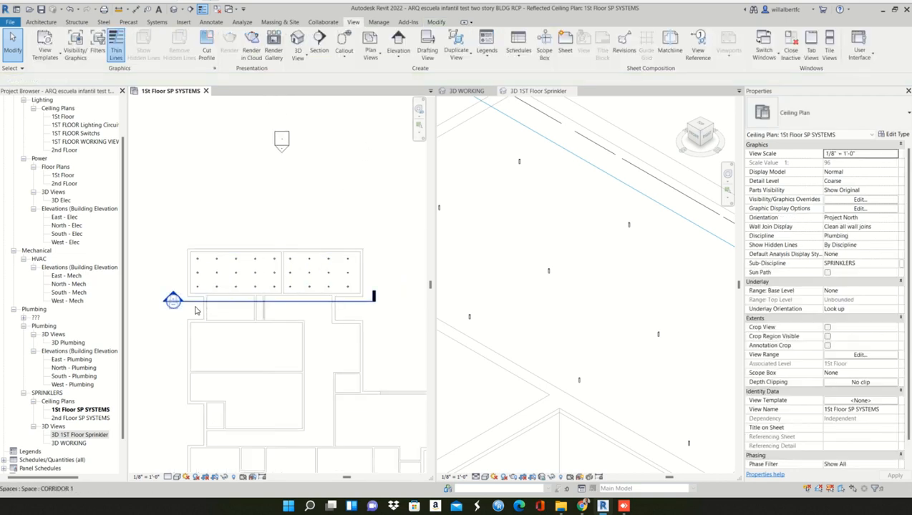
double_click(173, 301)
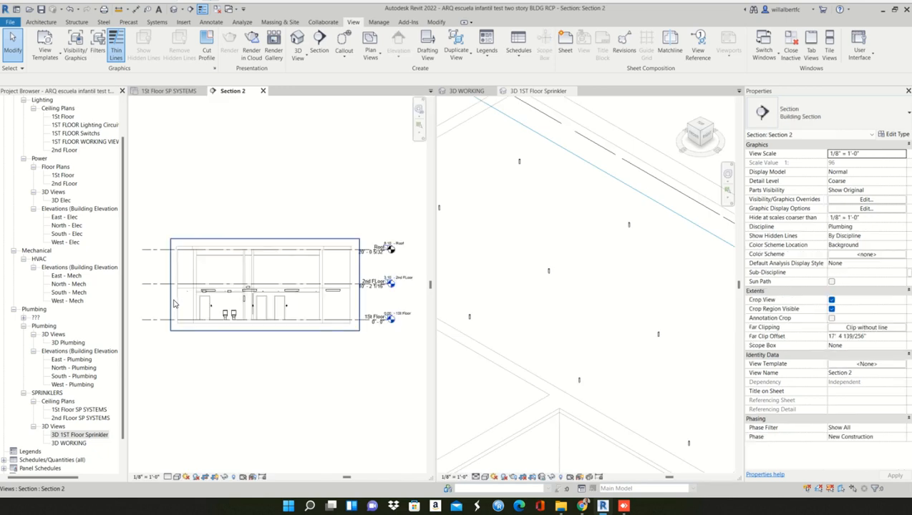
- Tile all open views with the 1St Floor SP SYSTEMS ceiling plan in the first position
click(827, 43)
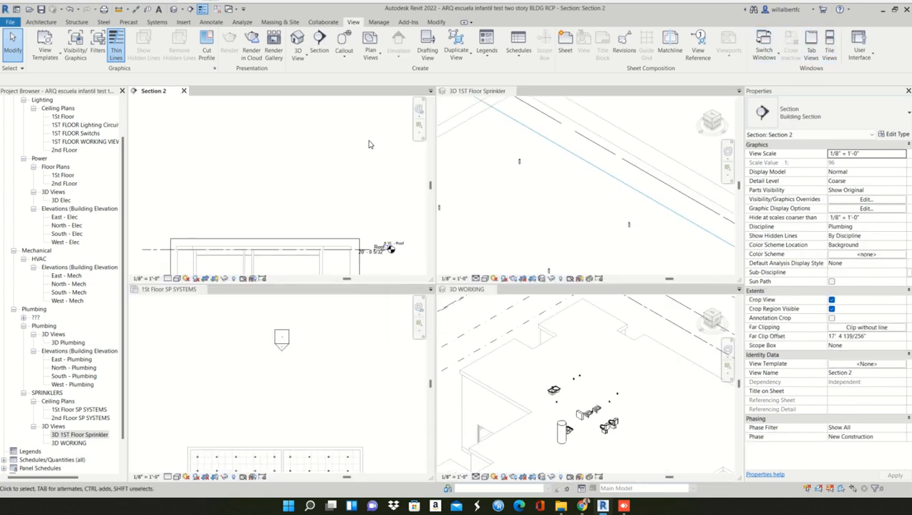
click(191, 298)
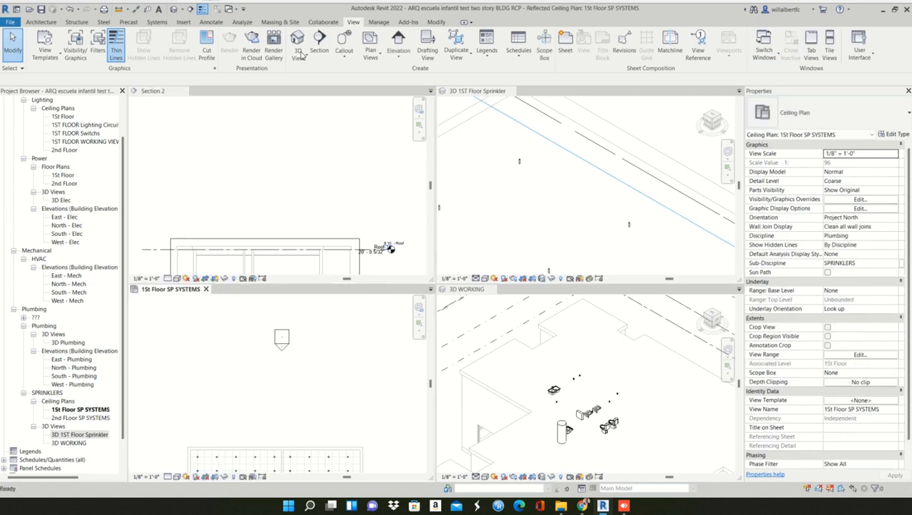
click(829, 42)
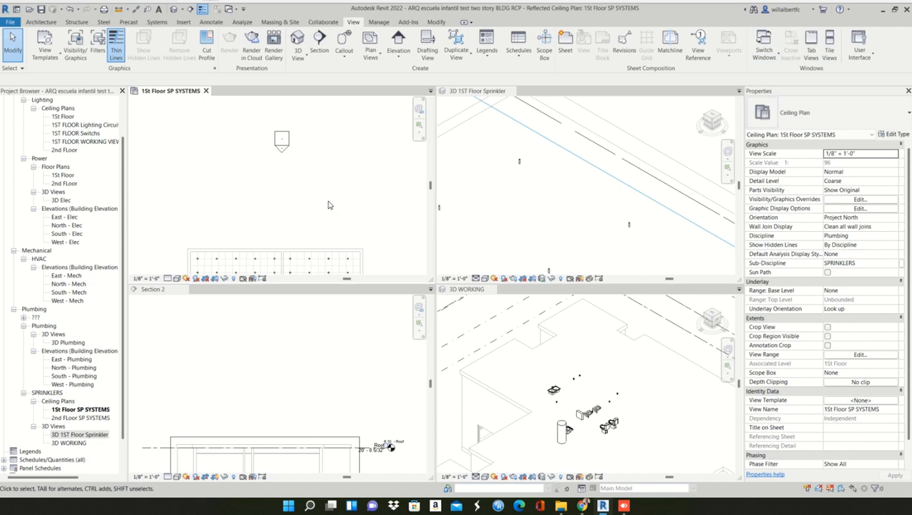
scroll(500, 186, down, 3)
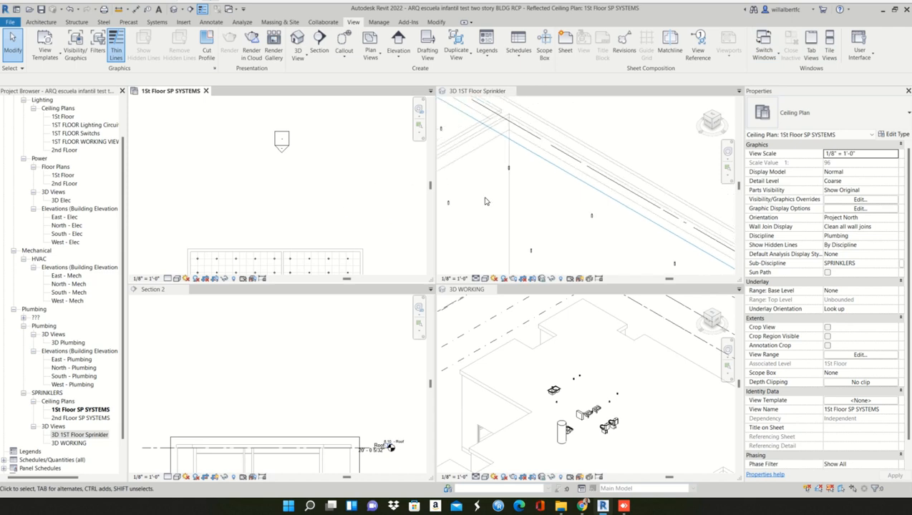
- Activate the Section 2 view and frame the first floor rooms and ceiling zone closely
click(603, 321)
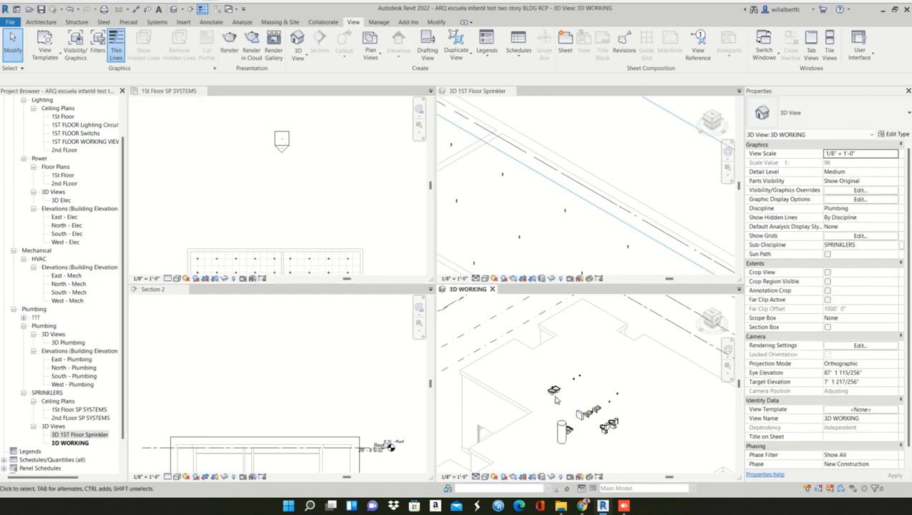
click(206, 400)
scroll(257, 368, down, 4)
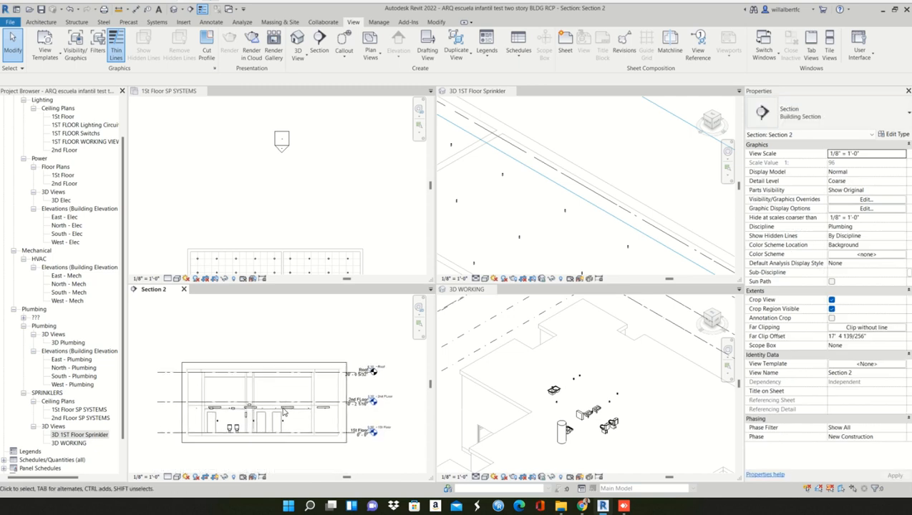
scroll(281, 419, up, 3)
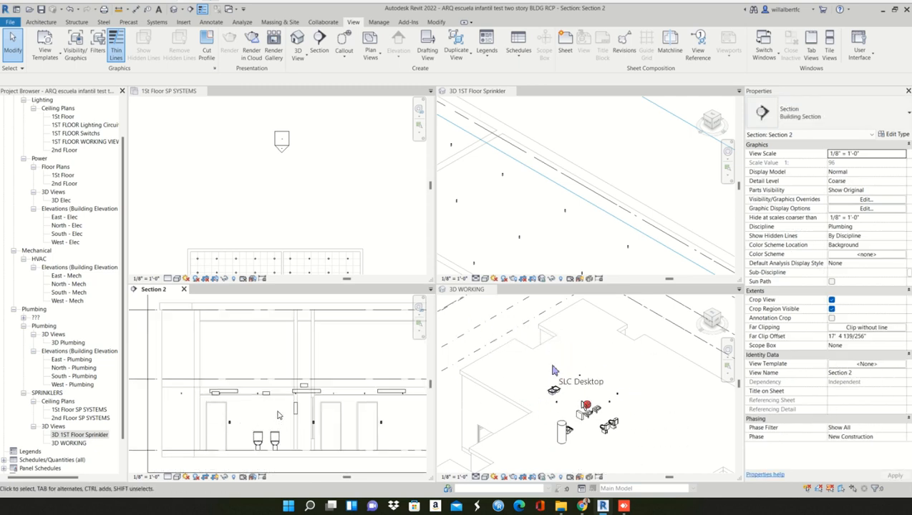
- Activate the 3D 1ST Floor Sprinkler view and close it
click(539, 192)
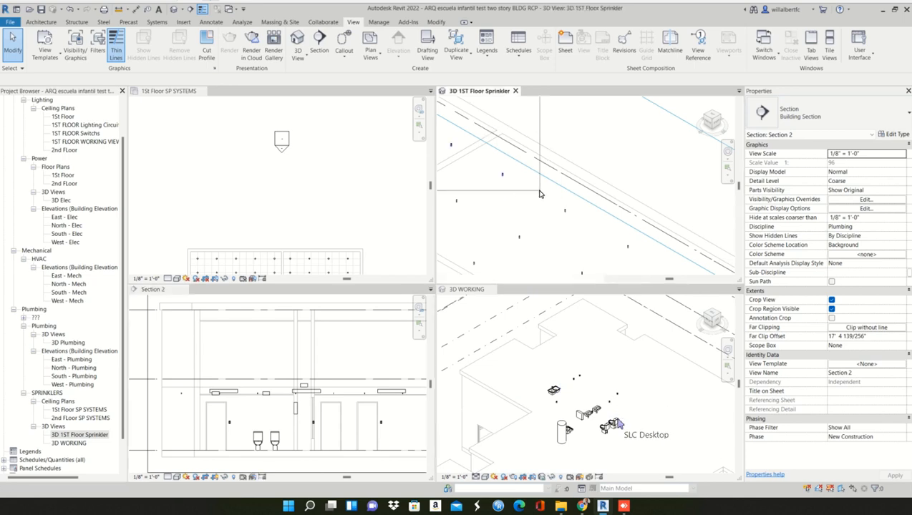
click(535, 223)
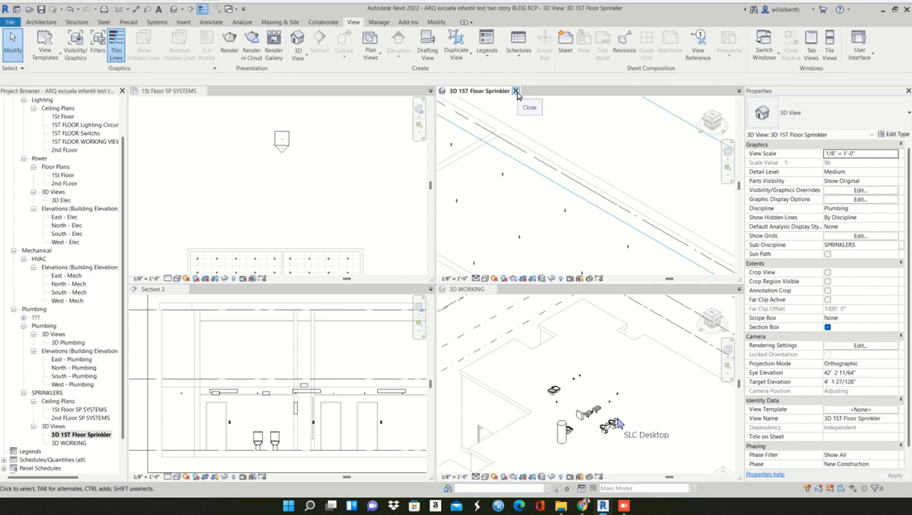
click(515, 92)
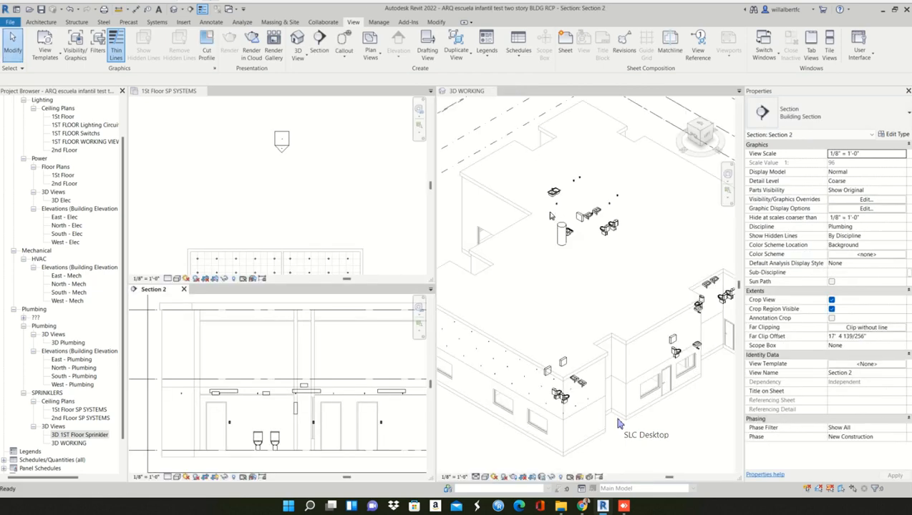
- Duplicate the 3D 1ST Floor Sprinkler view with detailing
click(80, 435)
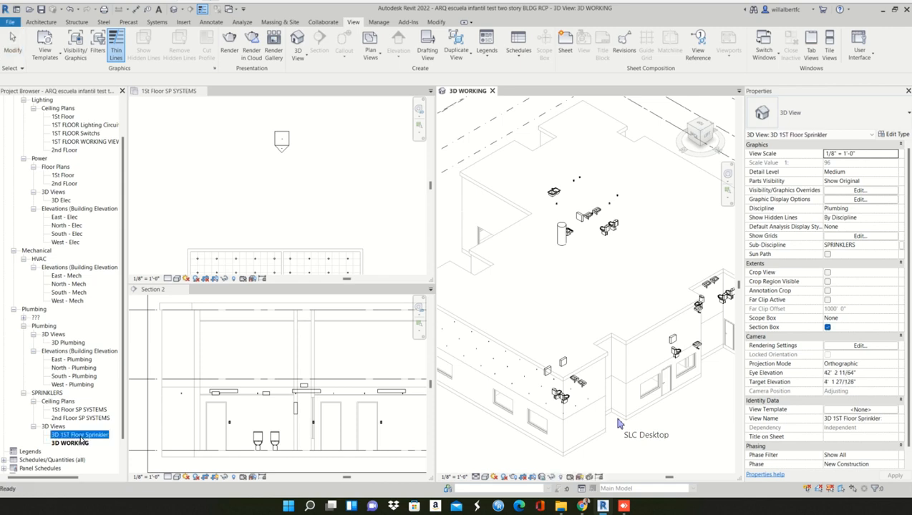
right_click(80, 435)
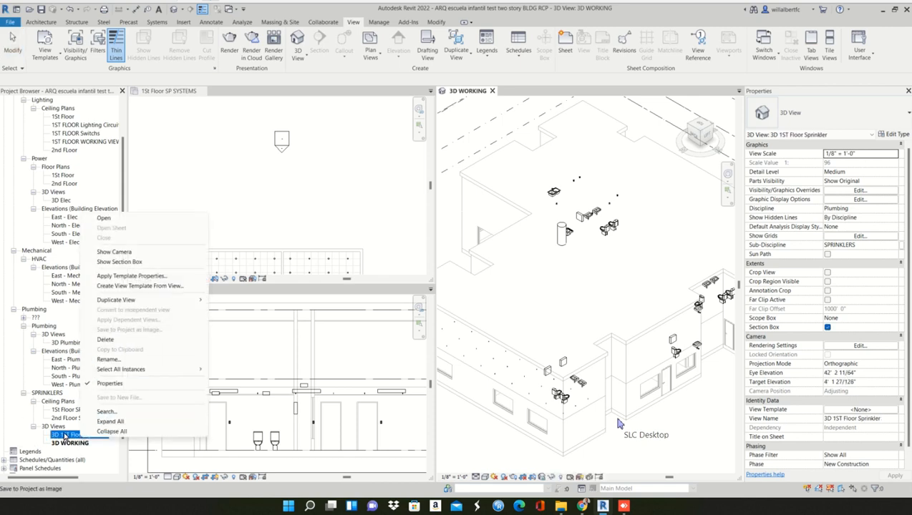
mouse_move(197, 300)
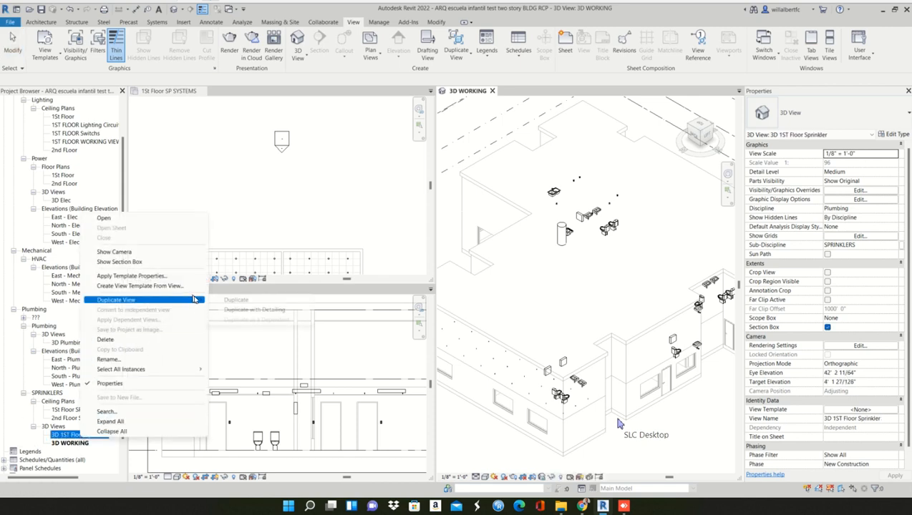
click(243, 309)
- Delete the 3D WORKING view from the SPRINKLERS 3D views
click(71, 453)
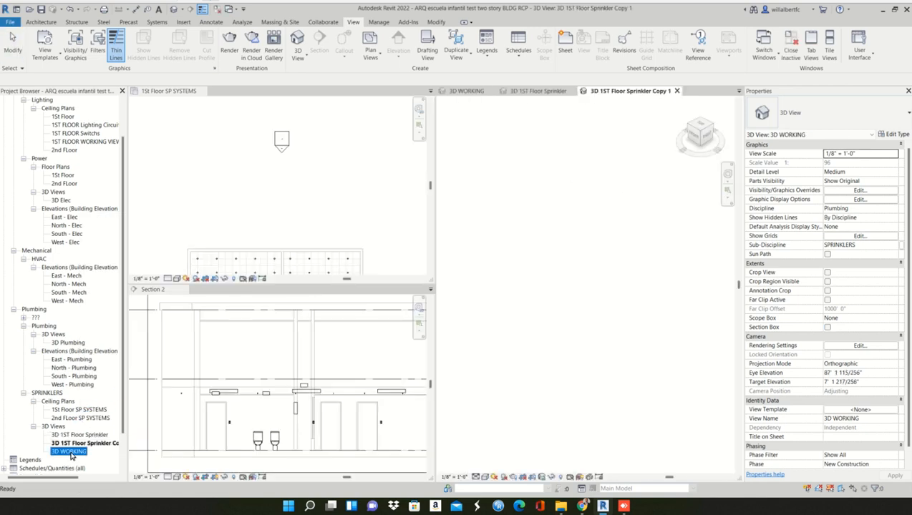
right_click(71, 452)
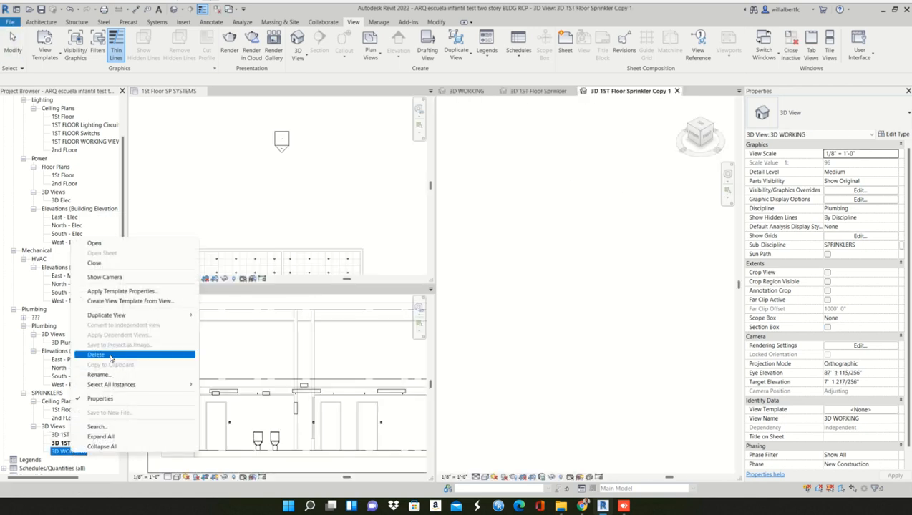
click(108, 355)
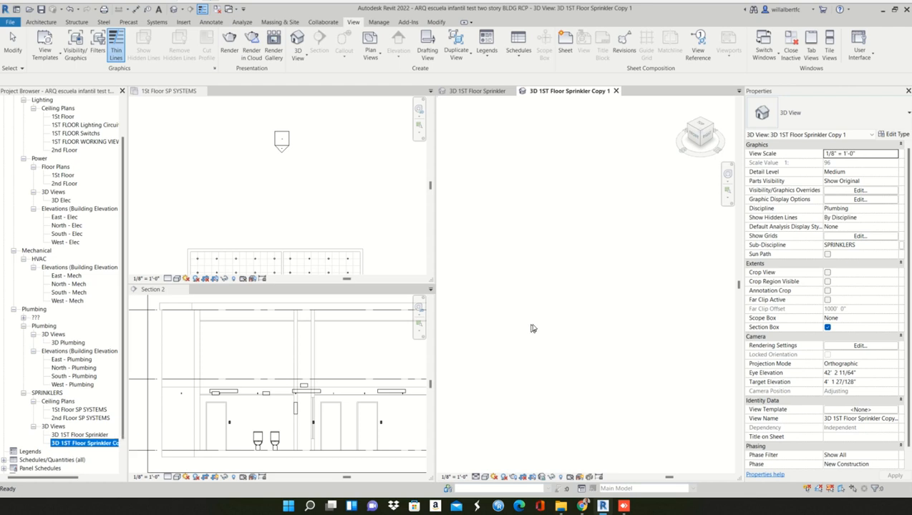
- Orient the duplicated 3D view to show the whole section-boxed floor isometrically and rename it "3D Working sprinkler"
click(701, 136)
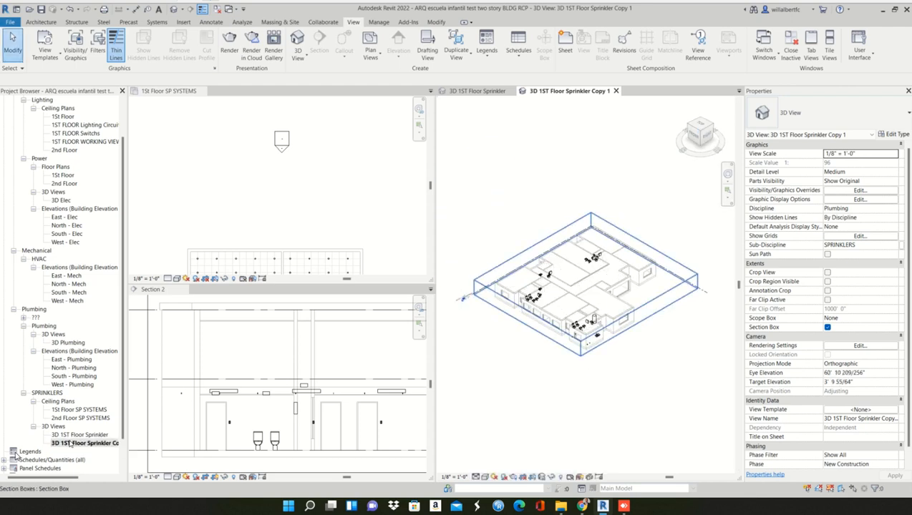
right_click(73, 443)
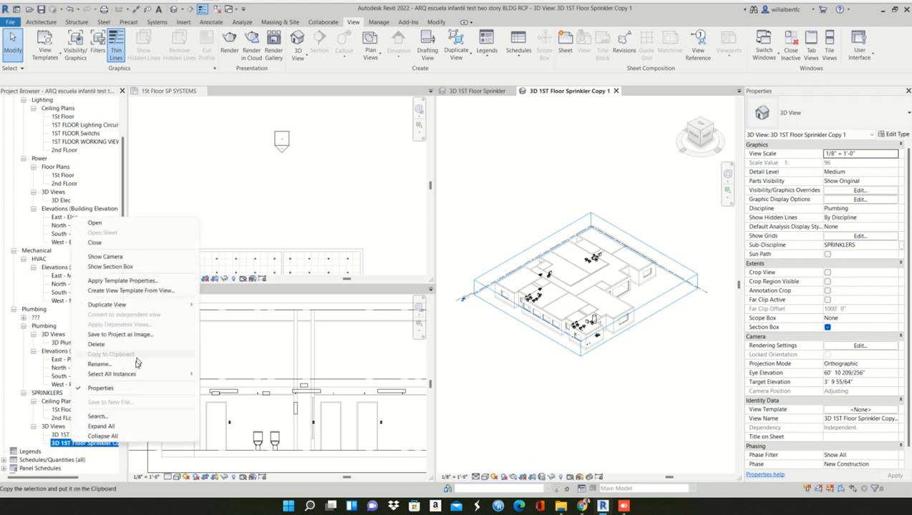
click(136, 366)
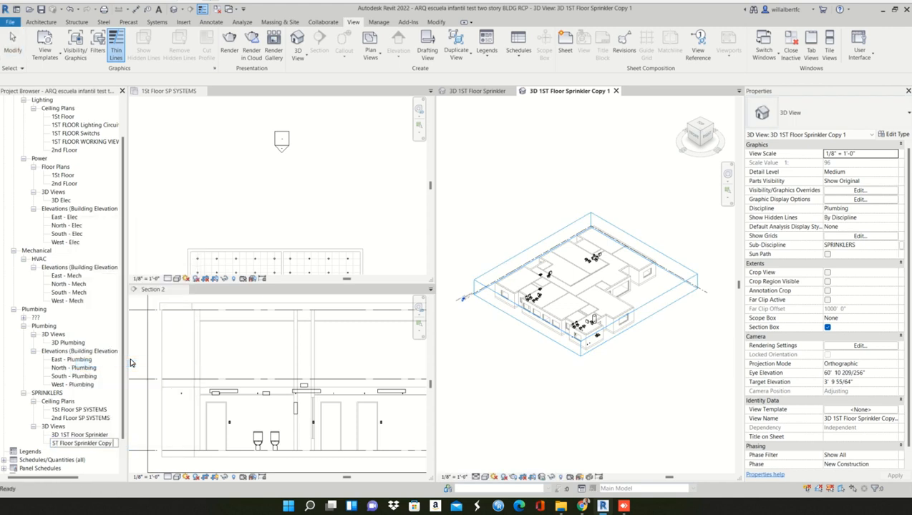
key(BackSpace)
key(BackSpace)
key(BackSpace)
key(BackSpace)
key(BackSpace)
key(BackSpace)
key(BackSpace)
key(BackSpace)
key(BackSpace)
key(BackSpace)
key(BackSpace)
key(BackSpace)
key(BackSpace)
key(BackSpace)
key(BackSpace)
key(BackSpace)
key(BackSpace)
key(BackSpace)
key(BackSpace)
key(BackSpace)
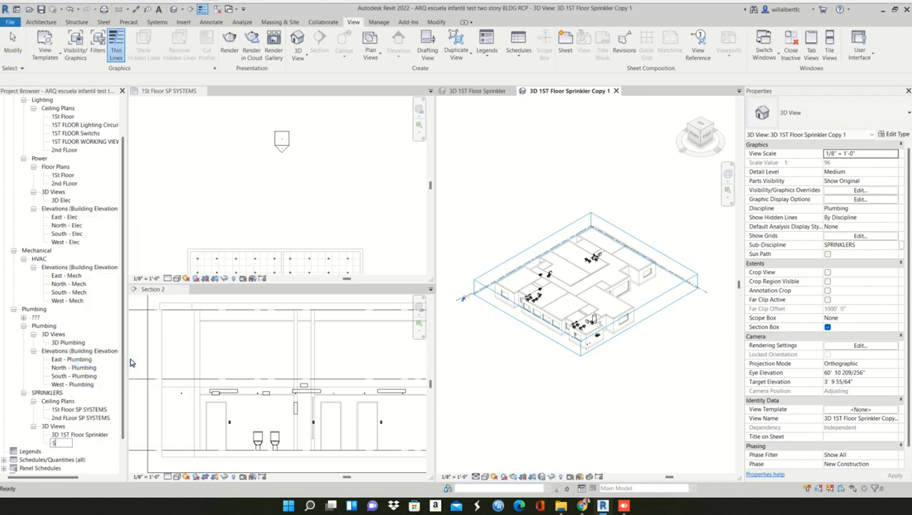
text(Working sprinkler)
key(Return)
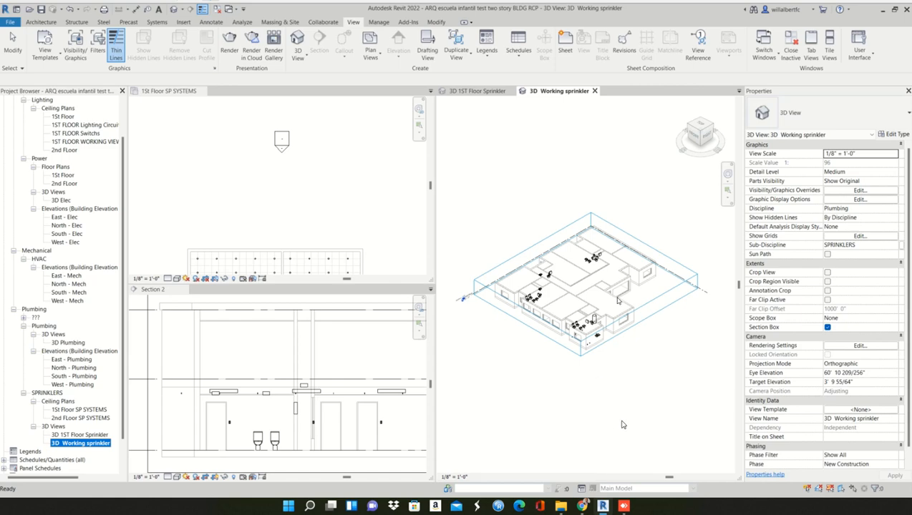
scroll(637, 228, up, 8)
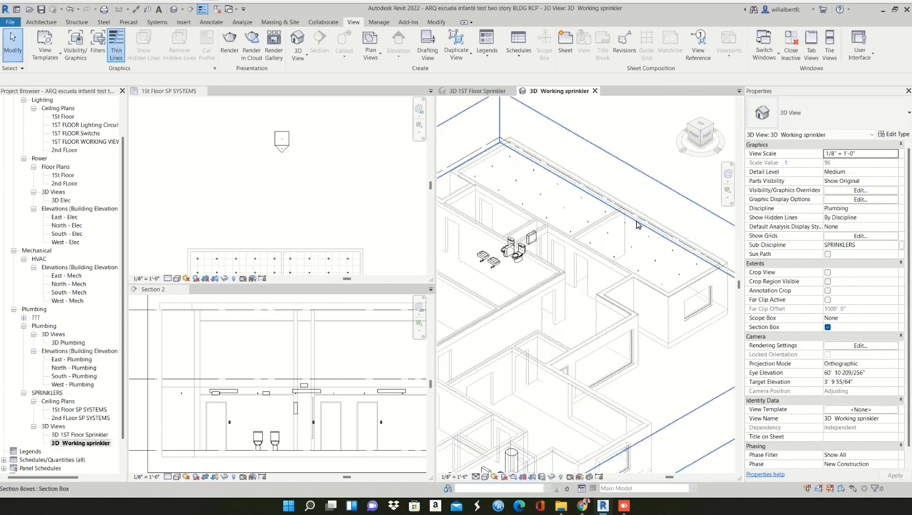
- Lower the upper edge of Section 2's crop region to the level line just above the first floor
scroll(637, 226, up, 4)
scroll(623, 229, up, 4)
click(331, 374)
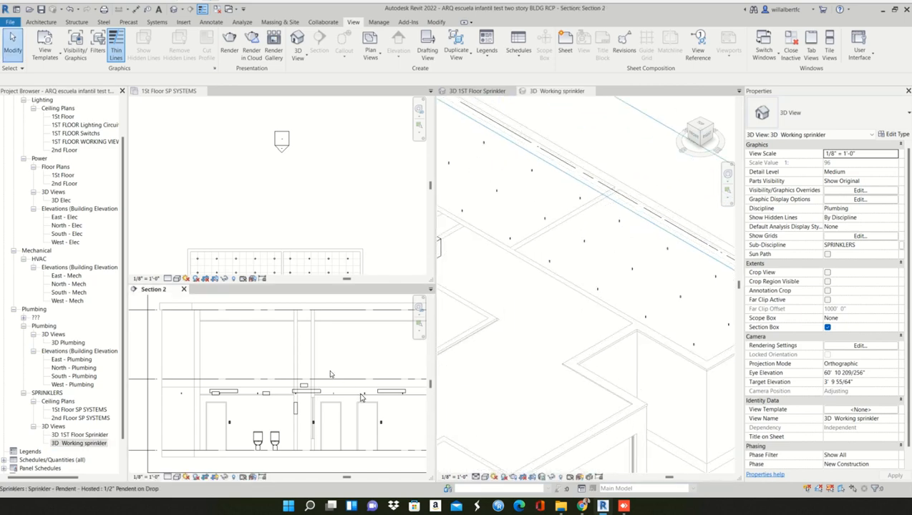
scroll(319, 342, down, 3)
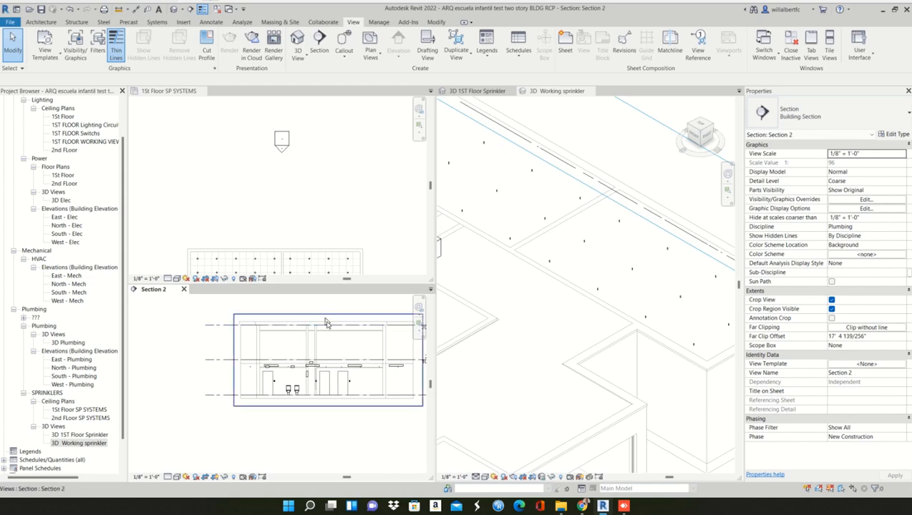
click(325, 324)
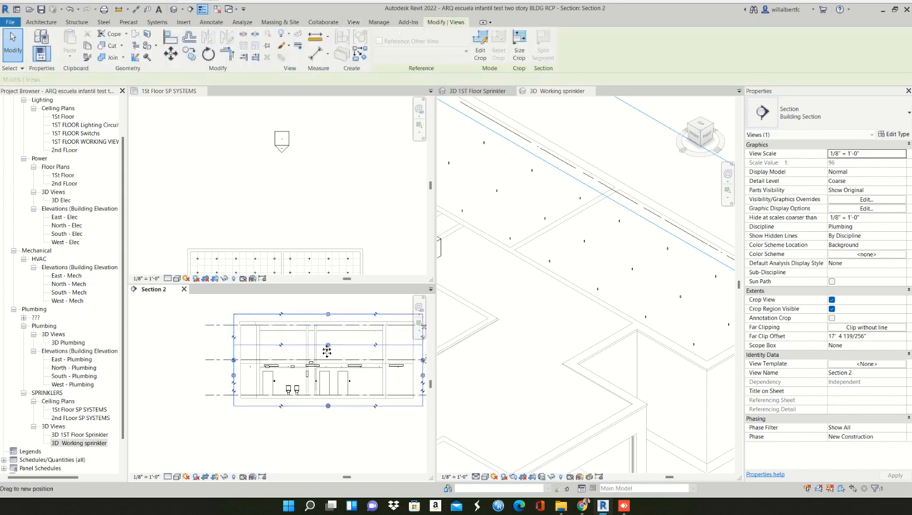
drag(326, 351, 325, 360)
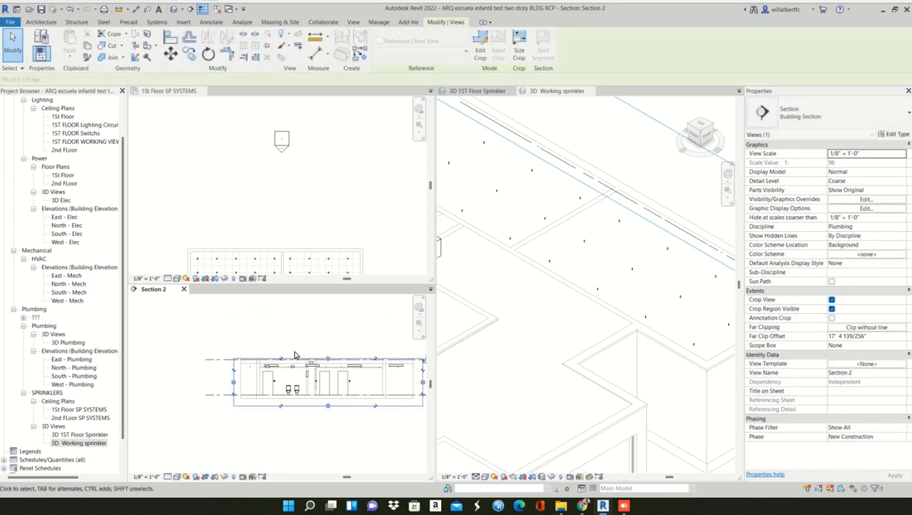
scroll(295, 355, up, 4)
click(295, 357)
middle_drag(296, 361, 290, 354)
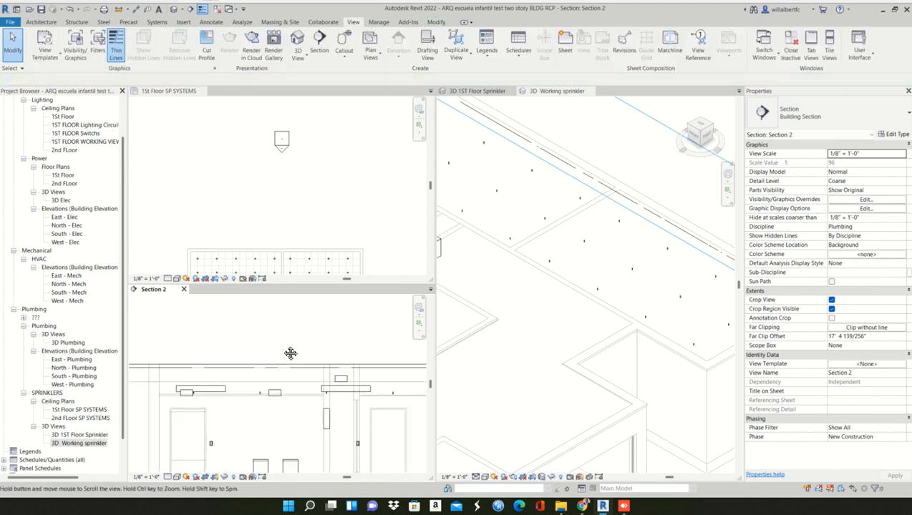
- Frame the sprinklered rooms in the 1St Floor SP SYSTEMS plan and the cropped first floor in Section 2
click(289, 236)
middle_drag(289, 241, 291, 154)
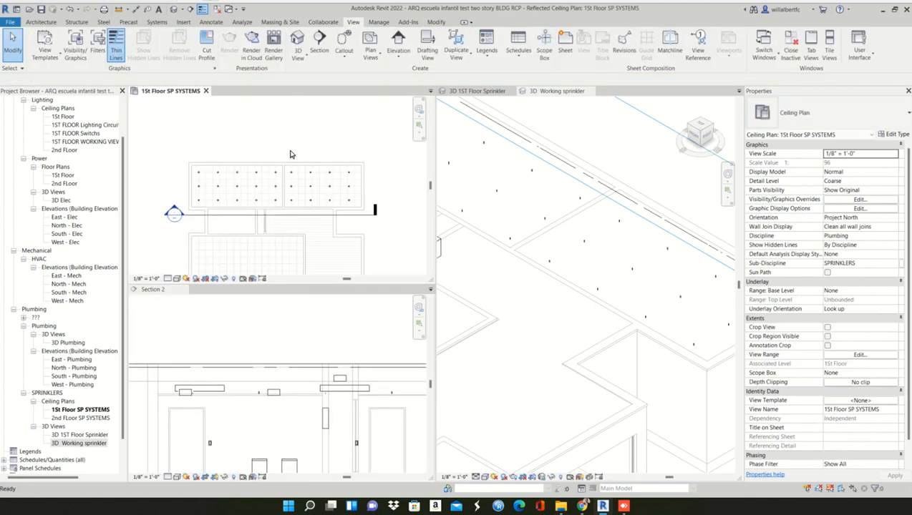
click(287, 358)
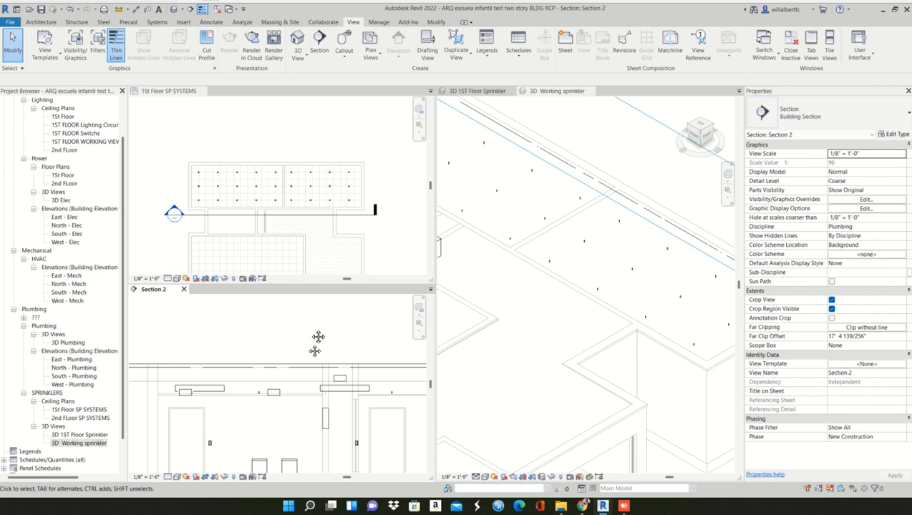
scroll(315, 332, down, 3)
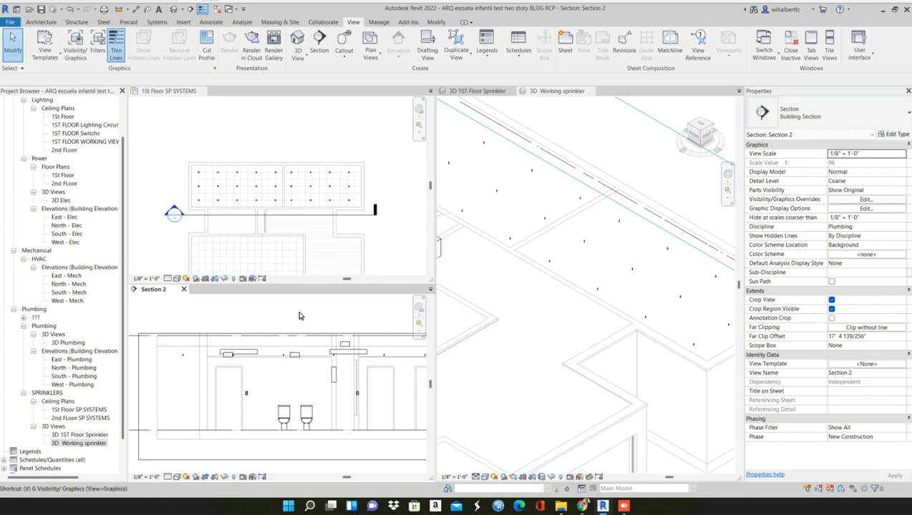
- In Section 2's visibility overrides, hide the Lighting Devices, Lighting Fixtures, HVAC Zones and Hardscape model categories
key(v)
key(g)
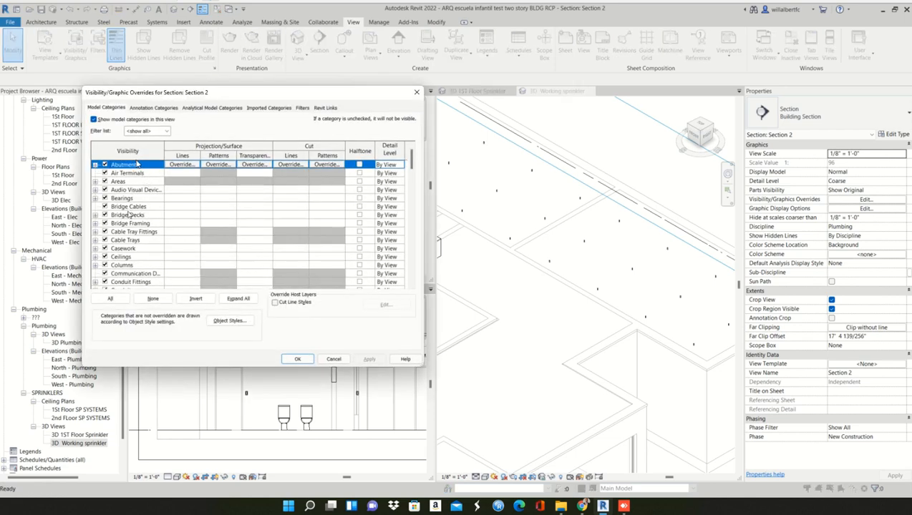
click(122, 191)
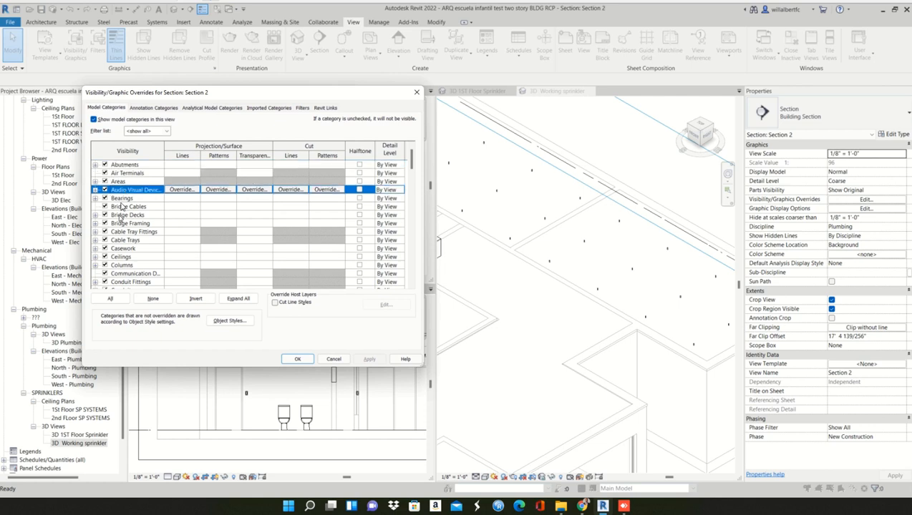
key(s)
scroll(122, 275, down, 1)
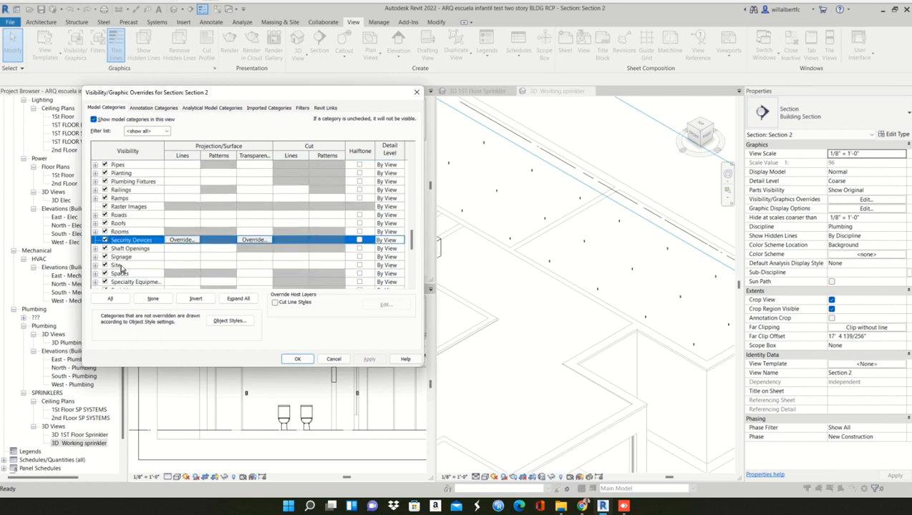
key(l)
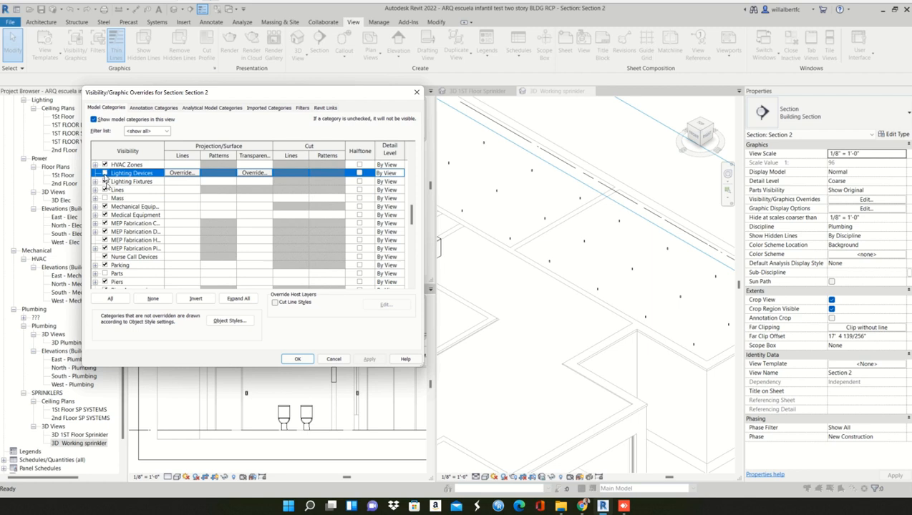
click(106, 182)
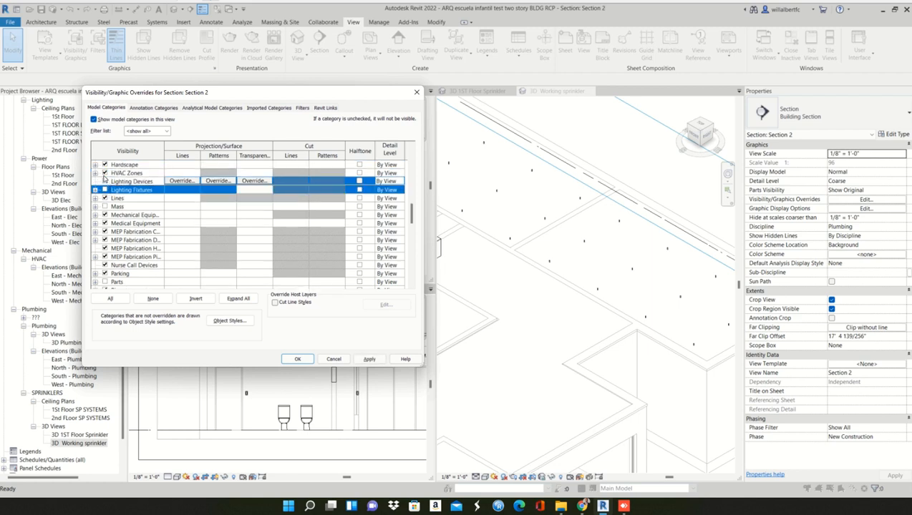
click(105, 174)
click(106, 166)
- Turn off the visibility of the Furniture and Furniture Systems categories for Section 2
scroll(107, 173, up, 1)
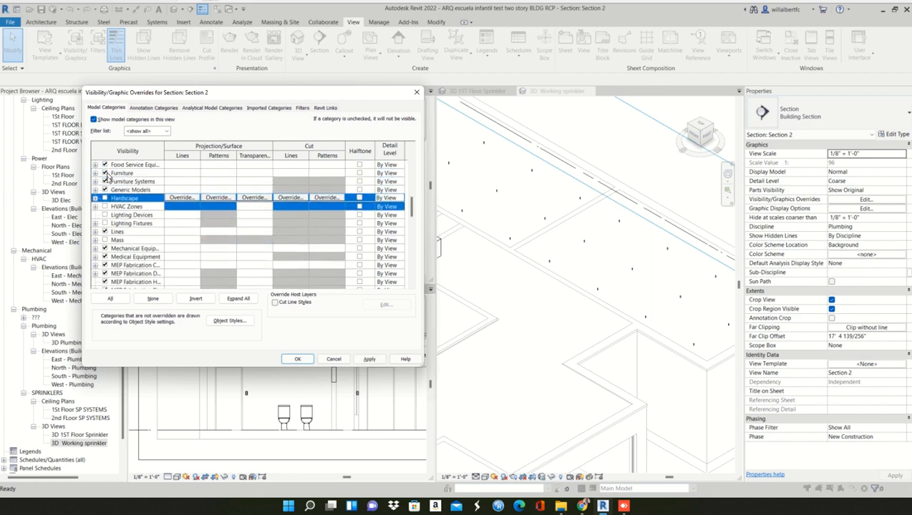
scroll(107, 178, up, 1)
click(104, 190)
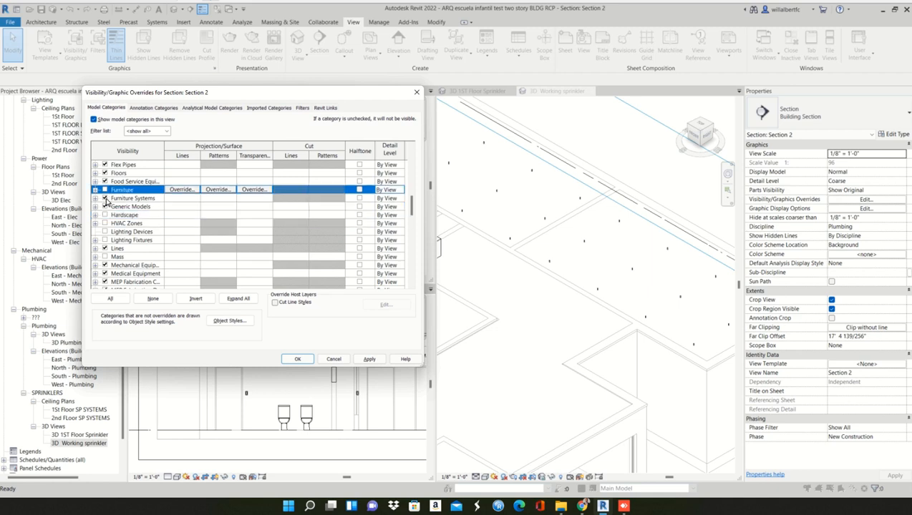
click(104, 198)
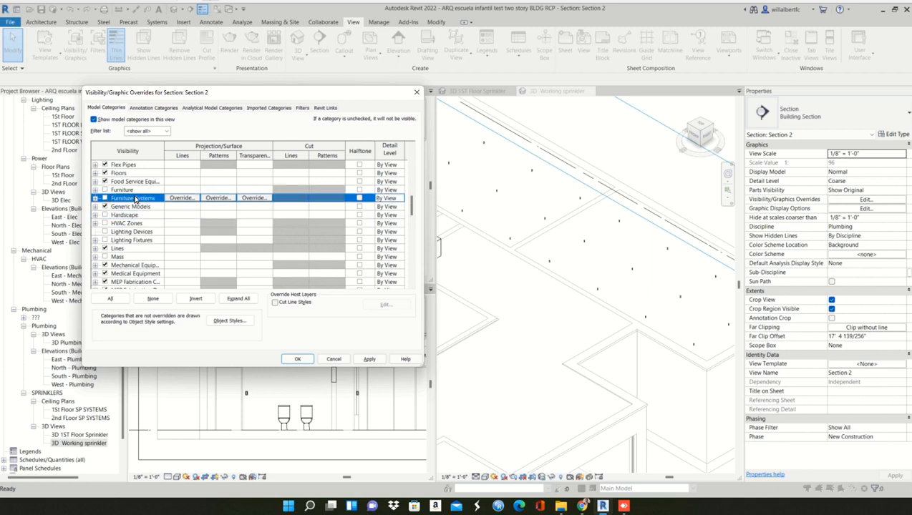
- Hide the four MEP Fabrication categories together with Mechanical Equipment and Medical Equipment in Section 2
key(p)
scroll(133, 246, down, 2)
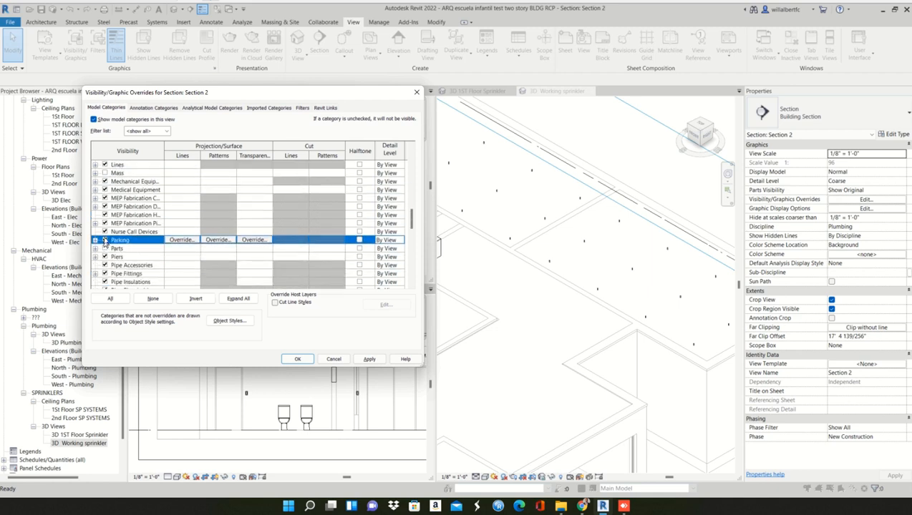
click(126, 199)
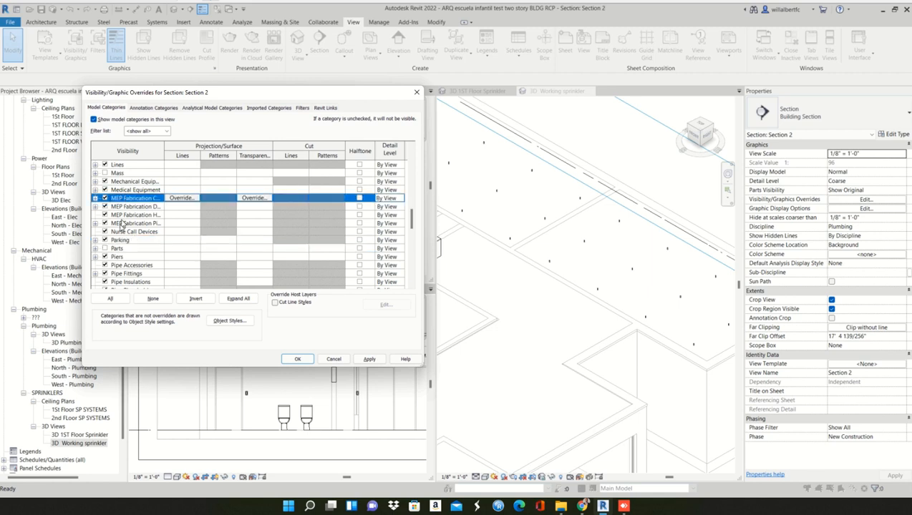
shift+click(121, 224)
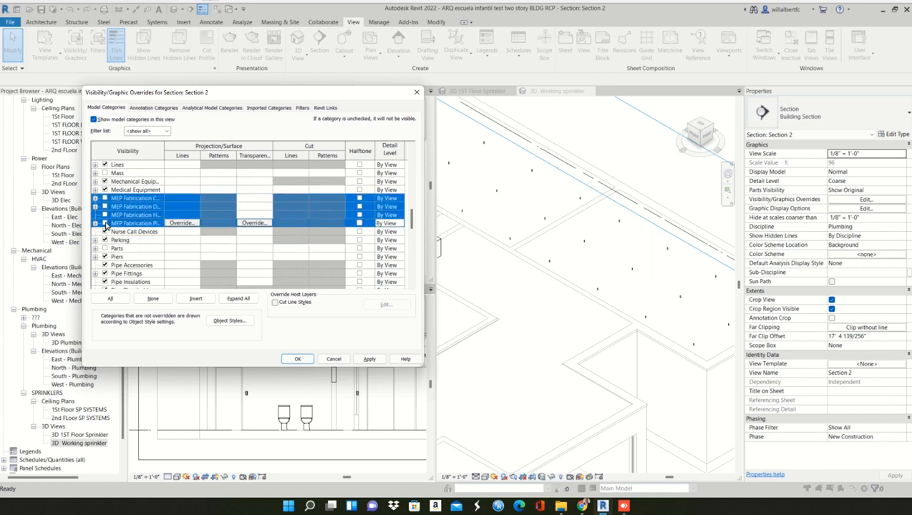
click(105, 181)
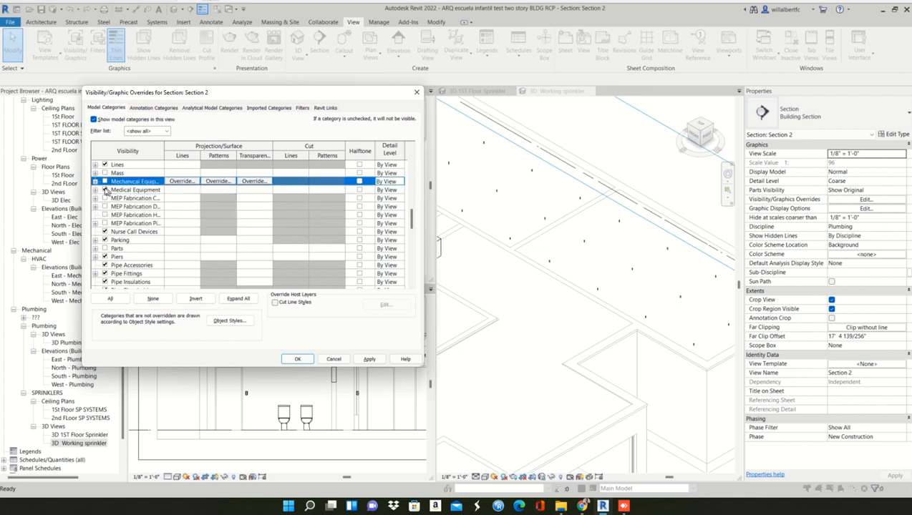
click(105, 189)
- Switch off the Plumbing Fixtures and Spaces categories in Section 2's visibility overrides, keeping pipes and pipe fittings on
scroll(113, 274, down, 1)
scroll(112, 274, down, 1)
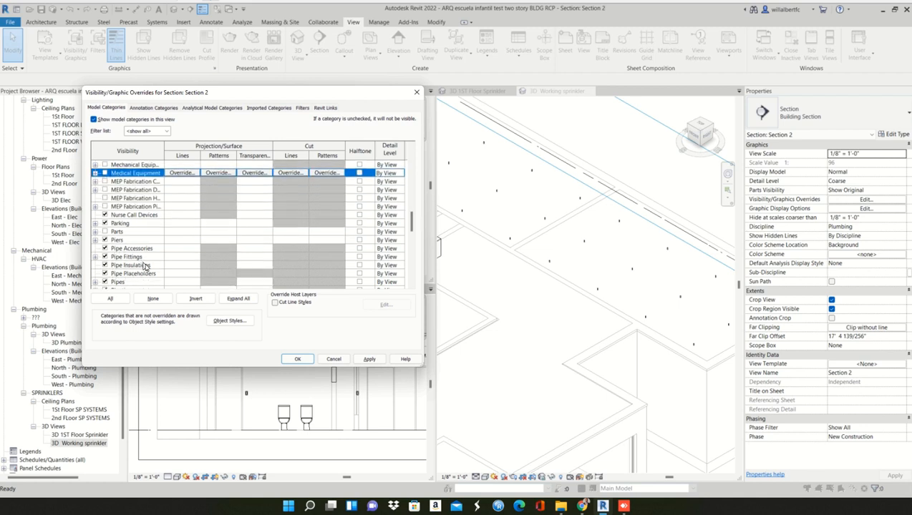
scroll(149, 269, down, 3)
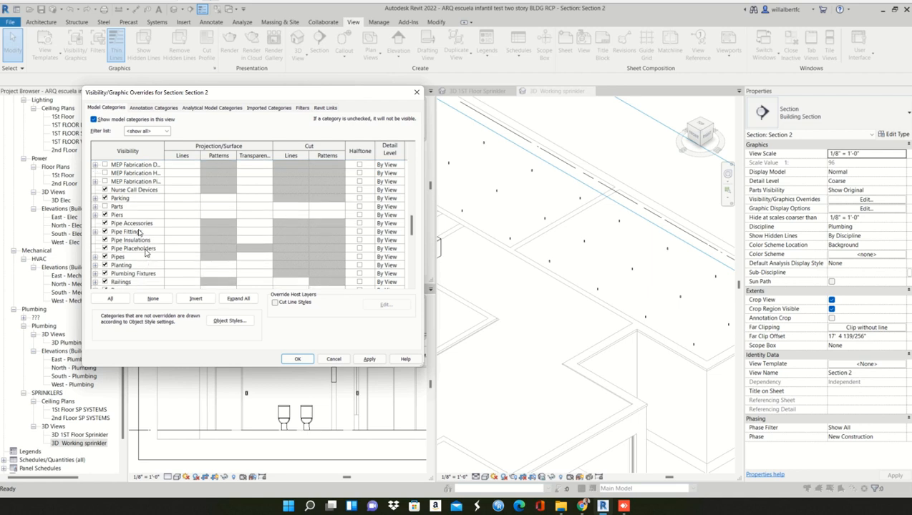
scroll(125, 281, down, 2)
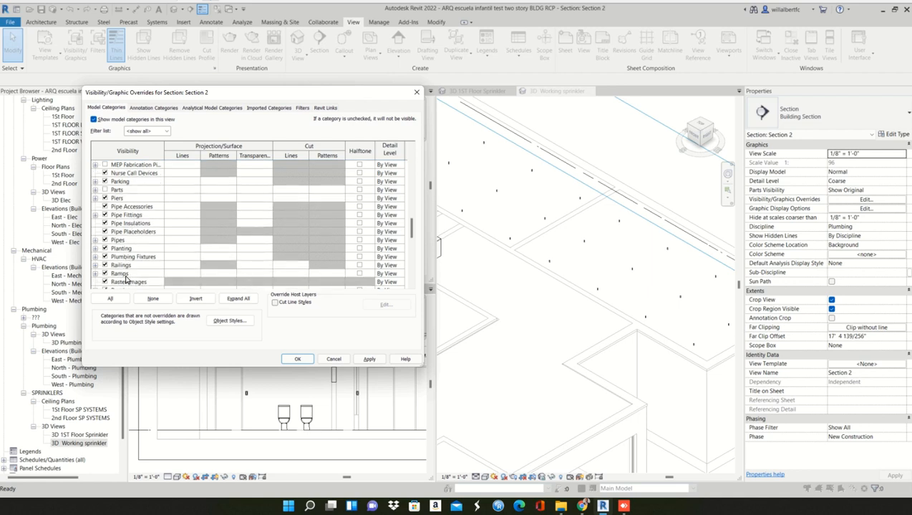
scroll(126, 277, down, 1)
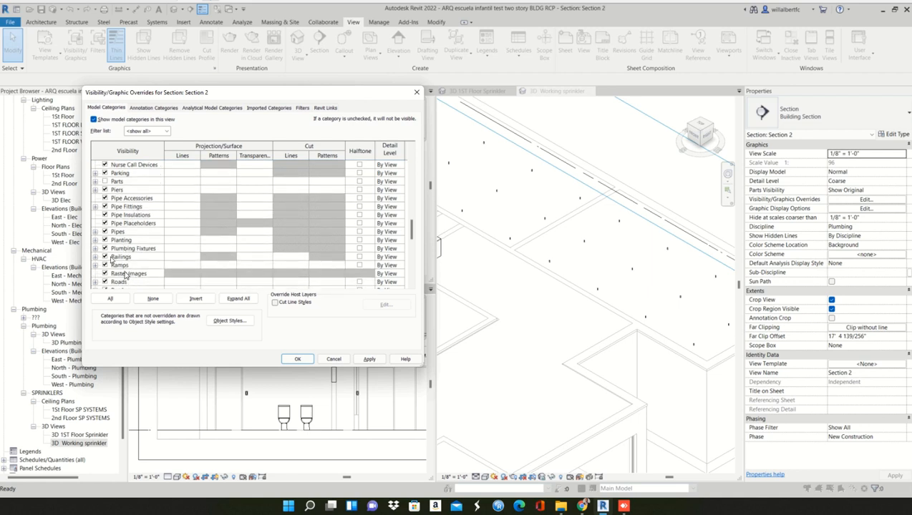
click(105, 250)
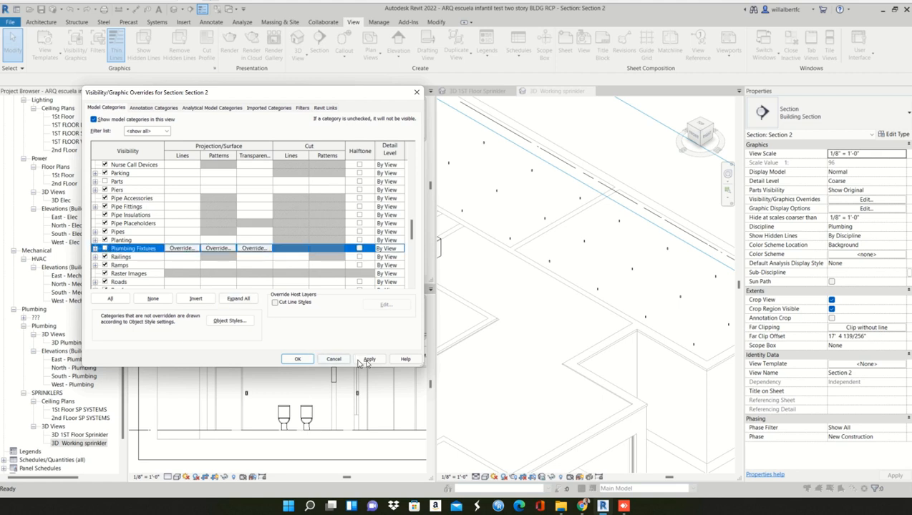
scroll(147, 248, down, 6)
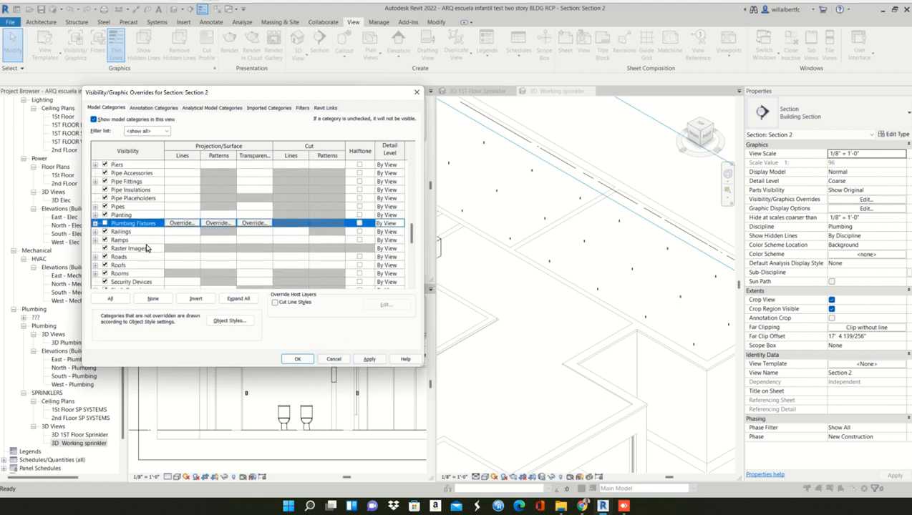
scroll(146, 248, down, 4)
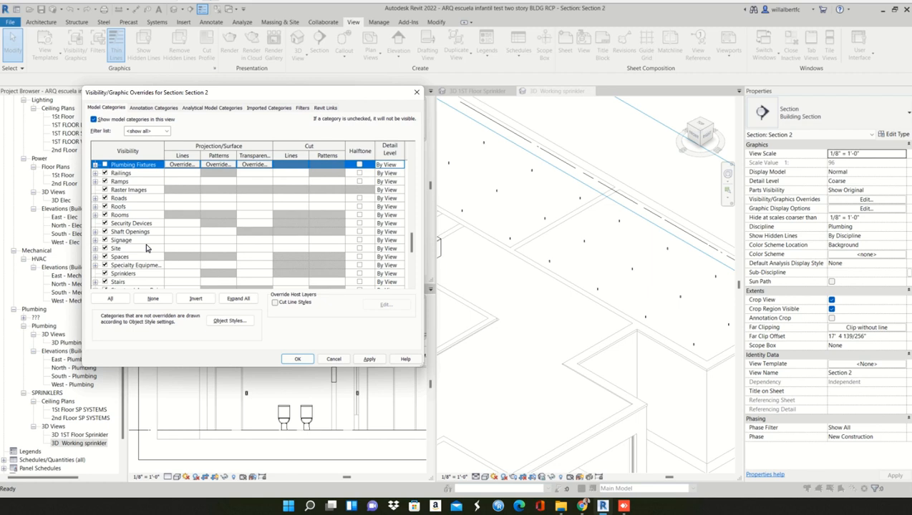
click(104, 257)
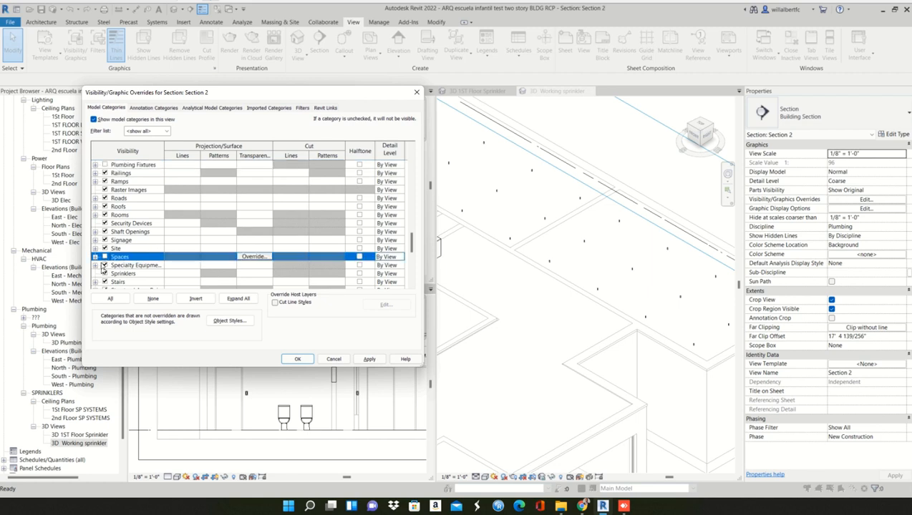
- Hide the whole run of structural categories through Telephone Devices and Temporary Structures in Section 2
scroll(102, 278, down, 2)
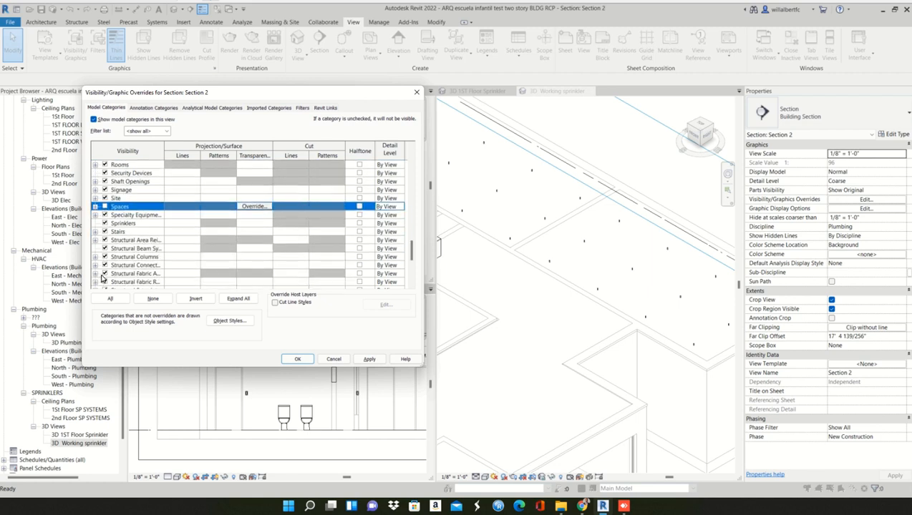
click(119, 239)
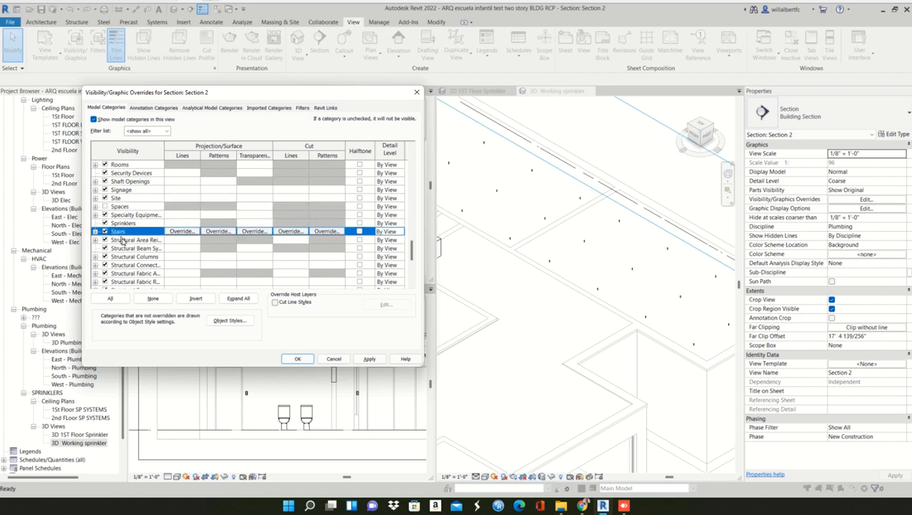
scroll(121, 262, down, 4)
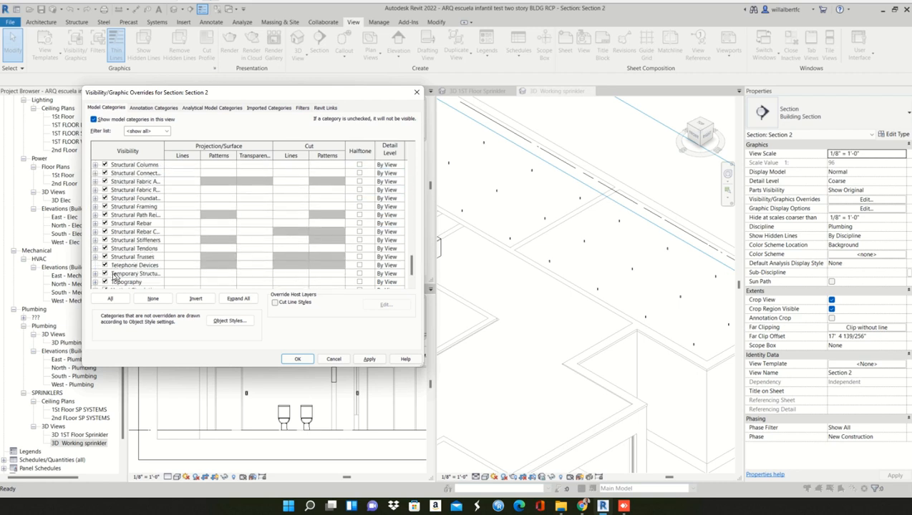
shift+click(112, 276)
scroll(114, 276, down, 2)
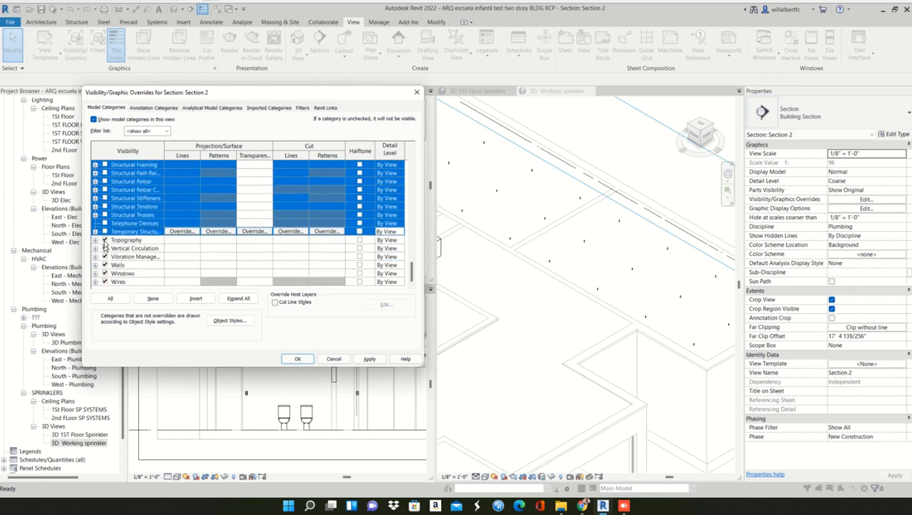
- Turn off Topography, Vertical Circulation, Vibration Management, Windows and Wires for Section 2, leaving Walls on
click(104, 240)
click(104, 249)
click(105, 256)
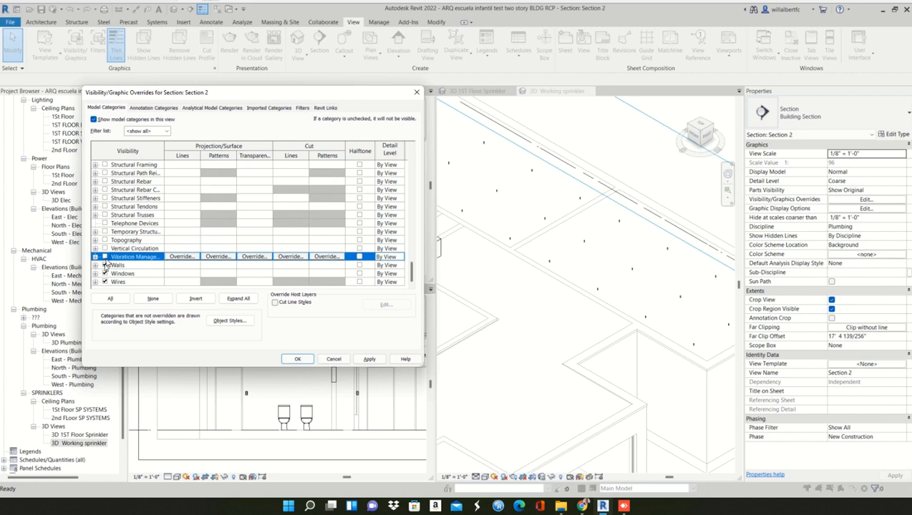
click(105, 273)
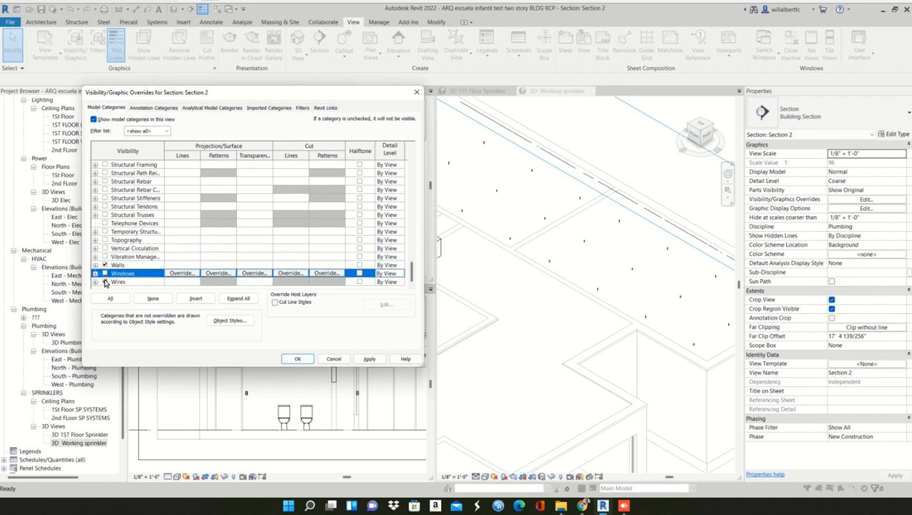
click(104, 282)
click(126, 258)
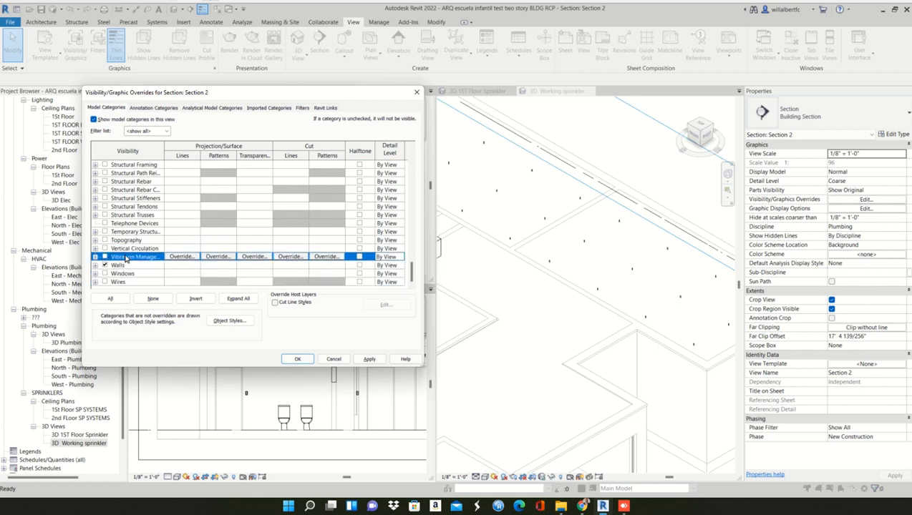
- Hide the Doors category in Section 2's model visibility overrides
click(126, 263)
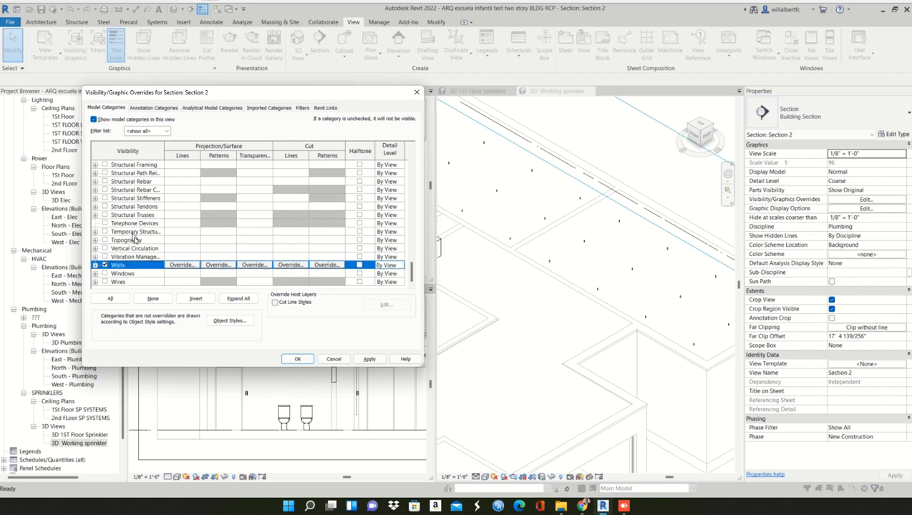
scroll(135, 238, up, 15)
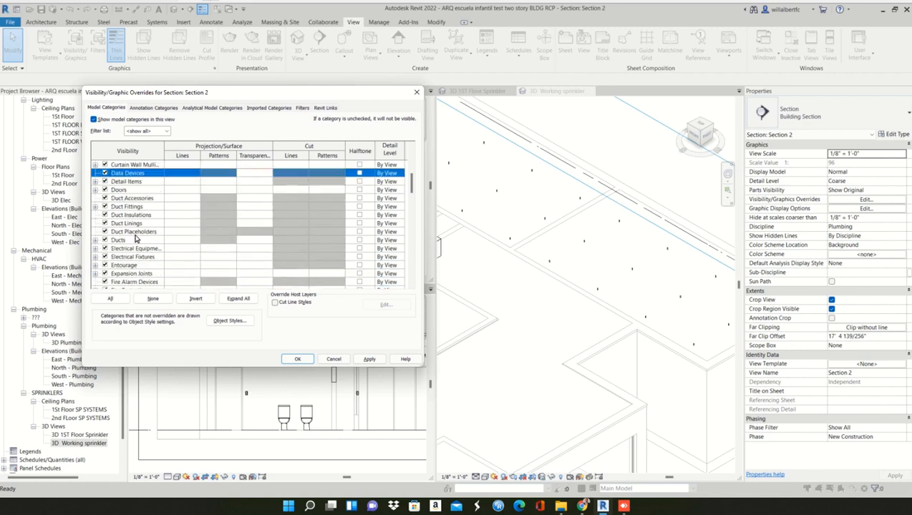
click(104, 189)
click(105, 189)
scroll(104, 193, up, 3)
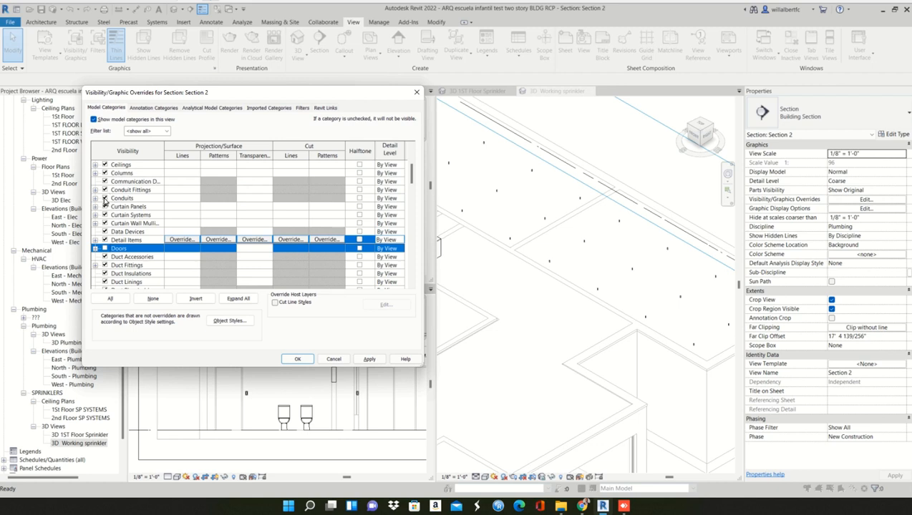
- Hide Conduits, Conduit Fittings, Curtain Panels and Communication Devices in Section 2 and apply the visibility overrides
click(104, 200)
click(105, 192)
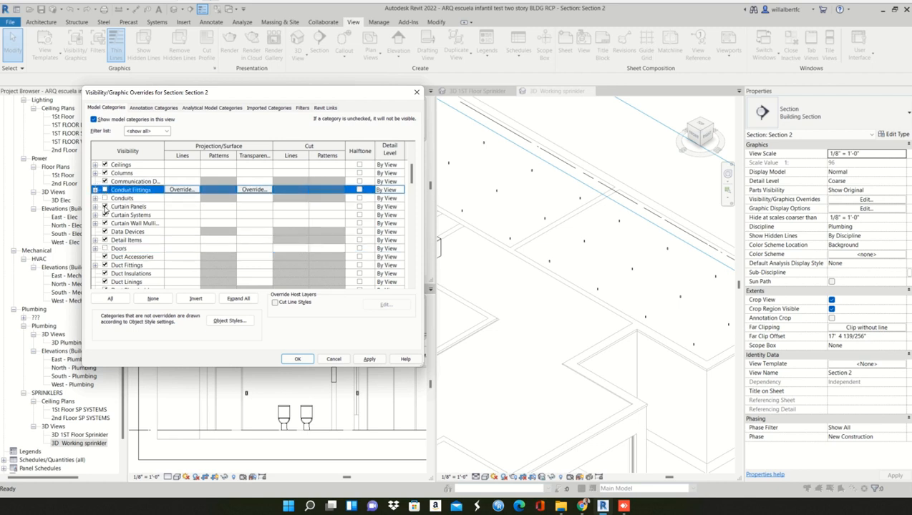
click(104, 207)
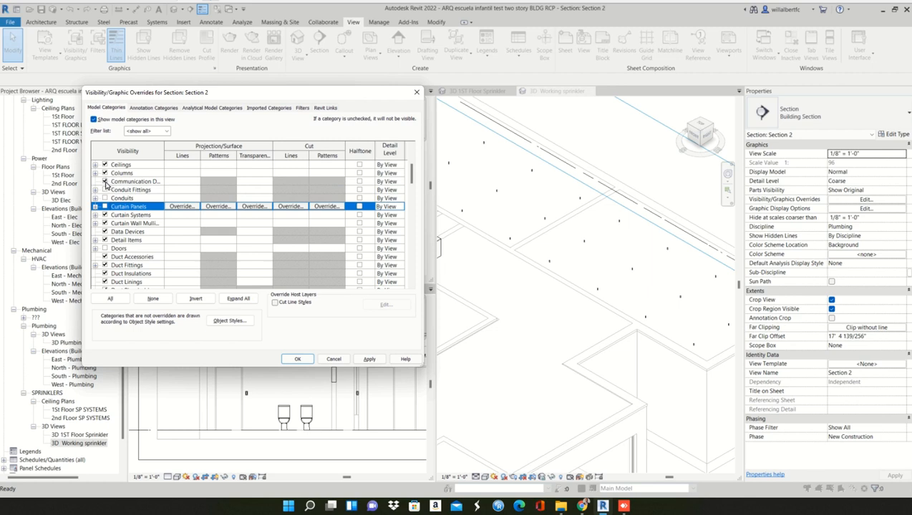
click(105, 181)
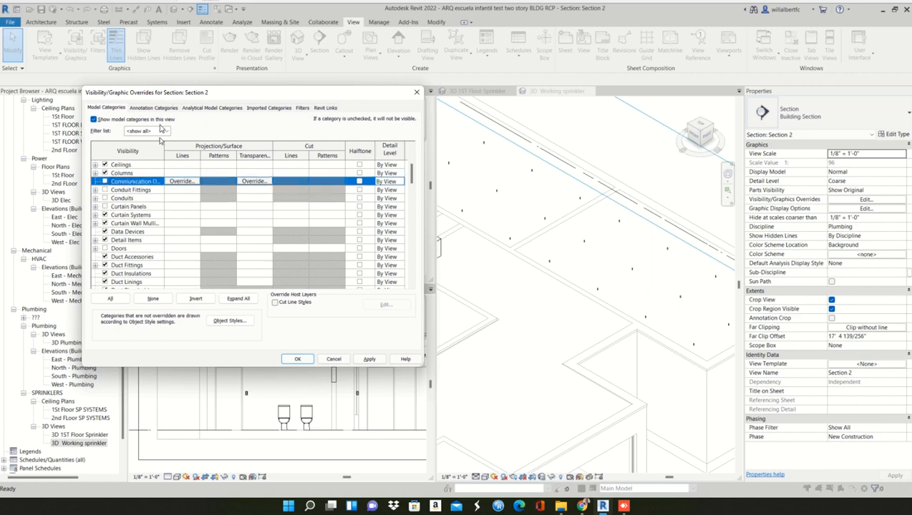
click(367, 358)
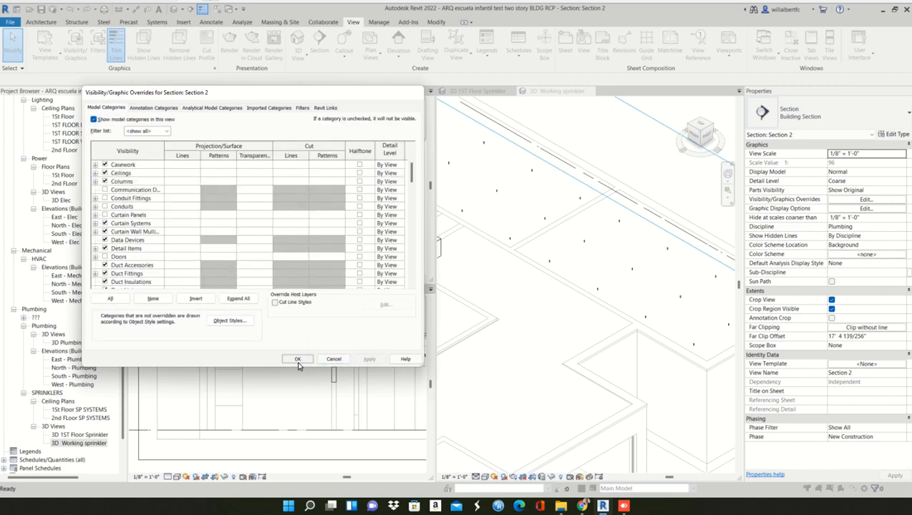
click(298, 359)
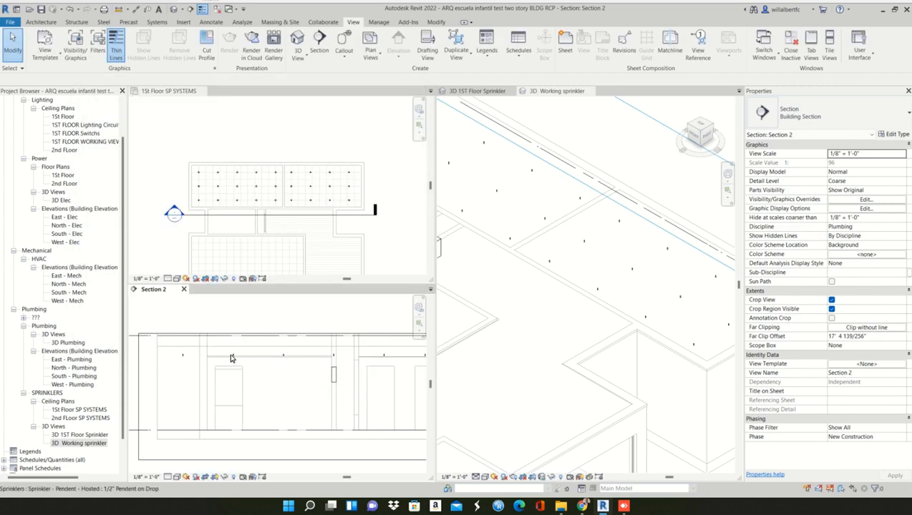
- Hide the Electrical Equipment and Electrical Fixtures categories in Section 2 to remove the electrical panel from the view
click(332, 380)
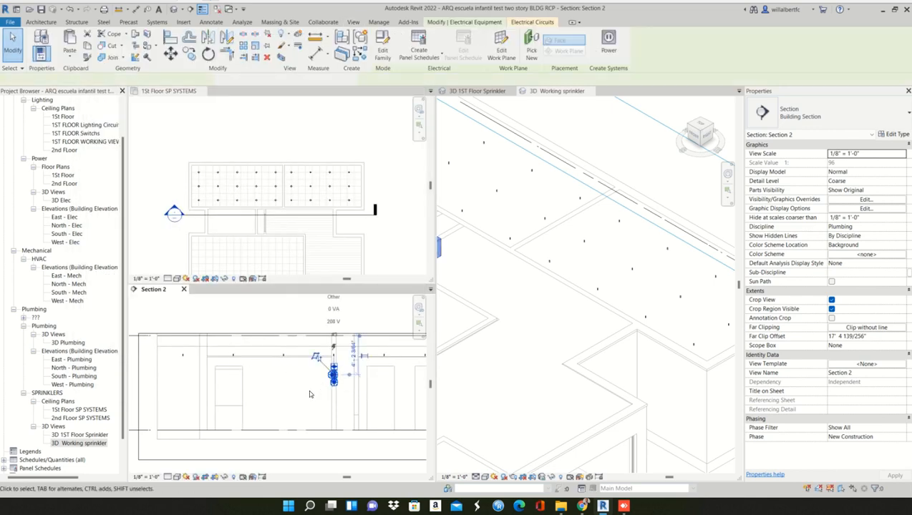
key(Escape)
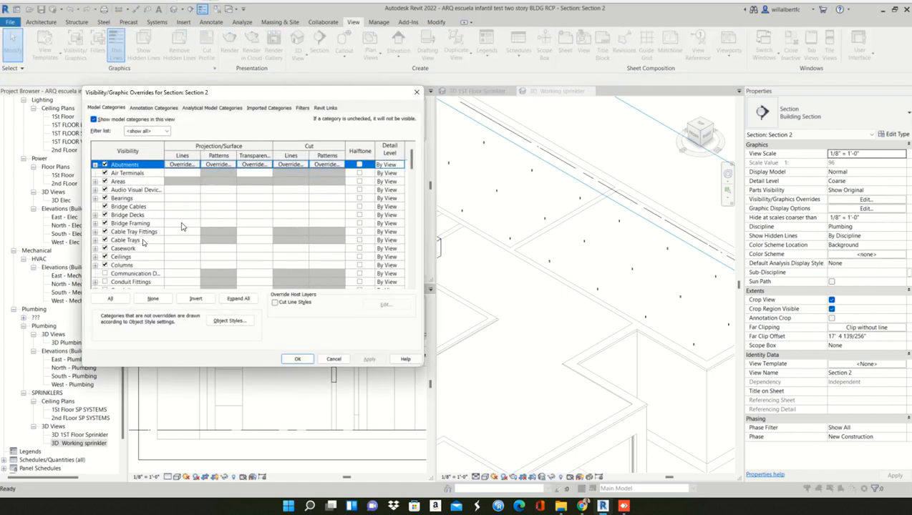
click(143, 242)
key(e)
scroll(142, 247, down, 1)
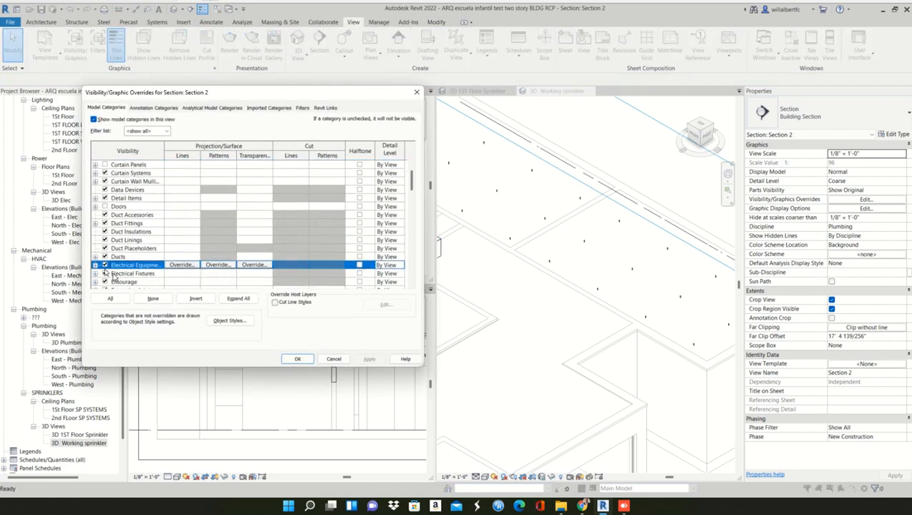
click(105, 274)
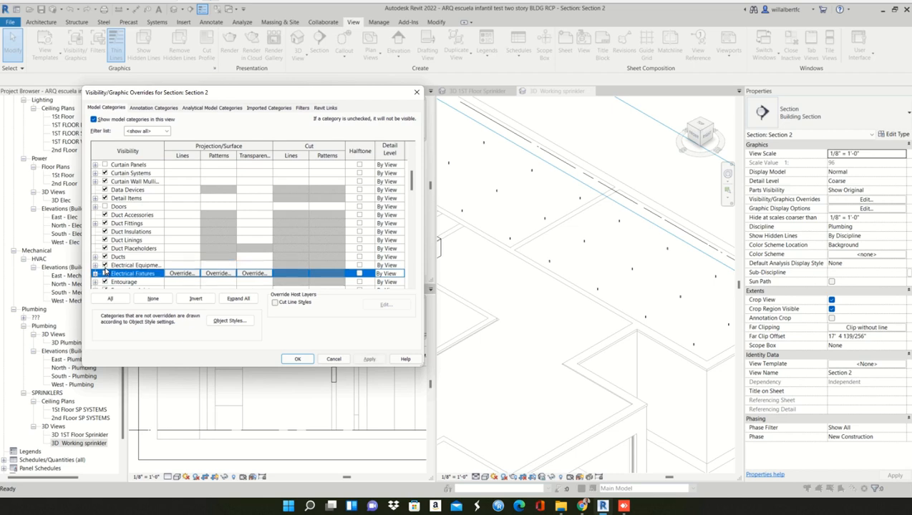
click(105, 272)
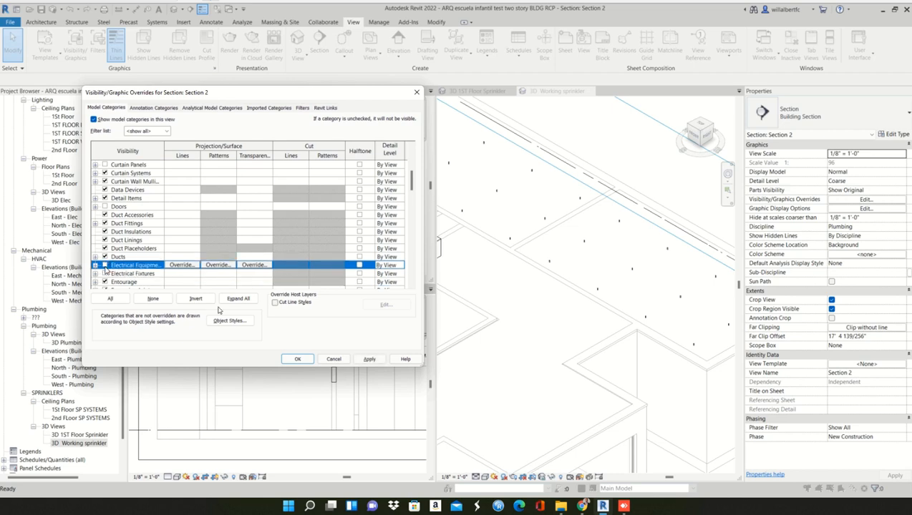
click(369, 358)
click(297, 359)
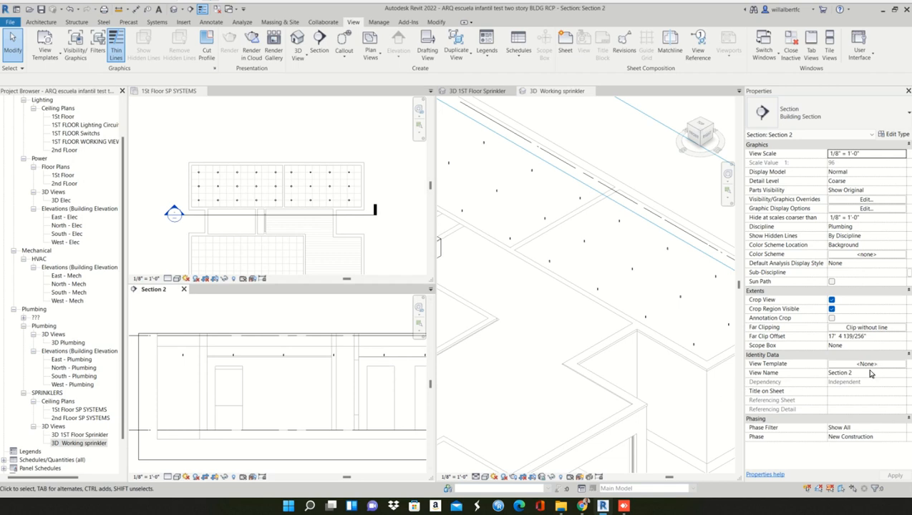
- Set Section 2 to Fine detail level and the Realistic visual style
click(167, 477)
click(176, 468)
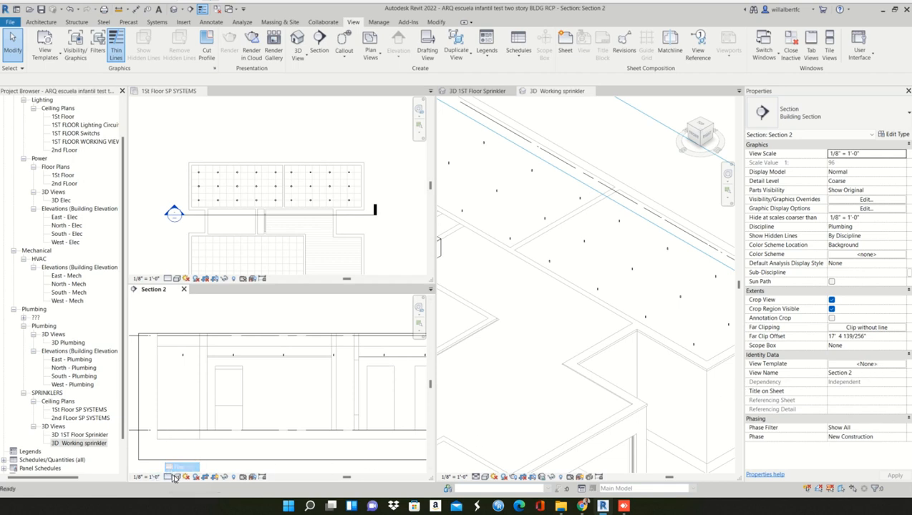
click(176, 477)
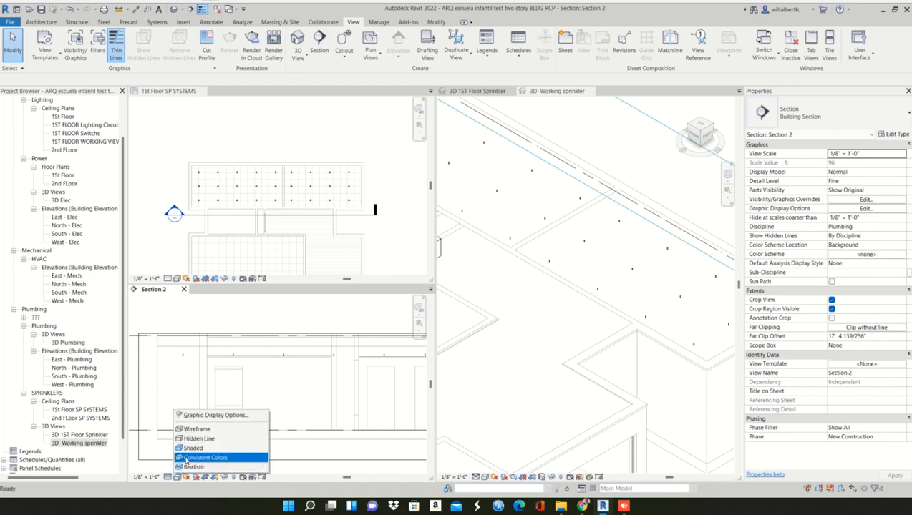
click(191, 467)
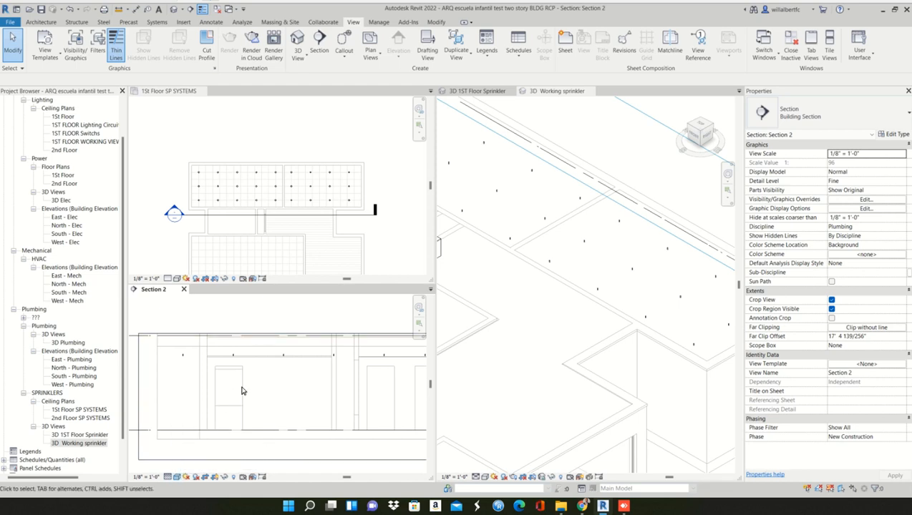
- Create a view template named SPRINKLER VIEW from the current Section 2 settings, keeping all parameters included
click(57, 57)
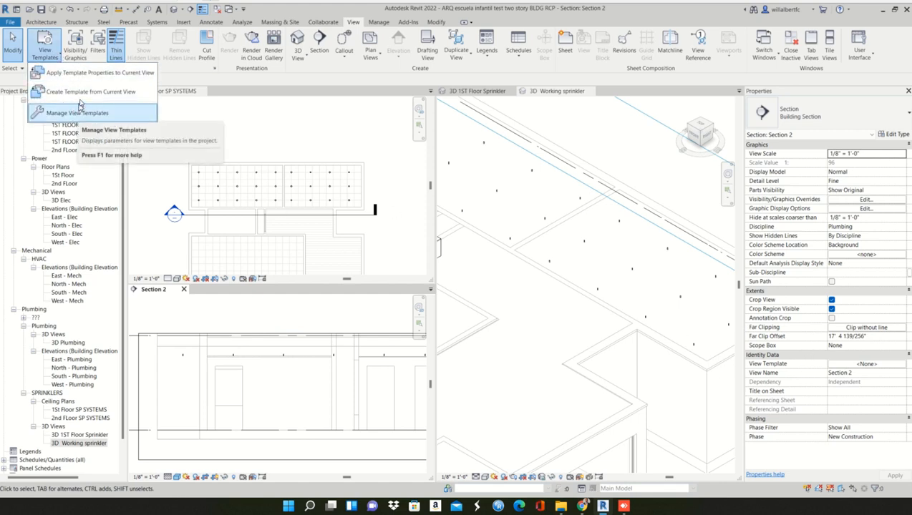
click(81, 99)
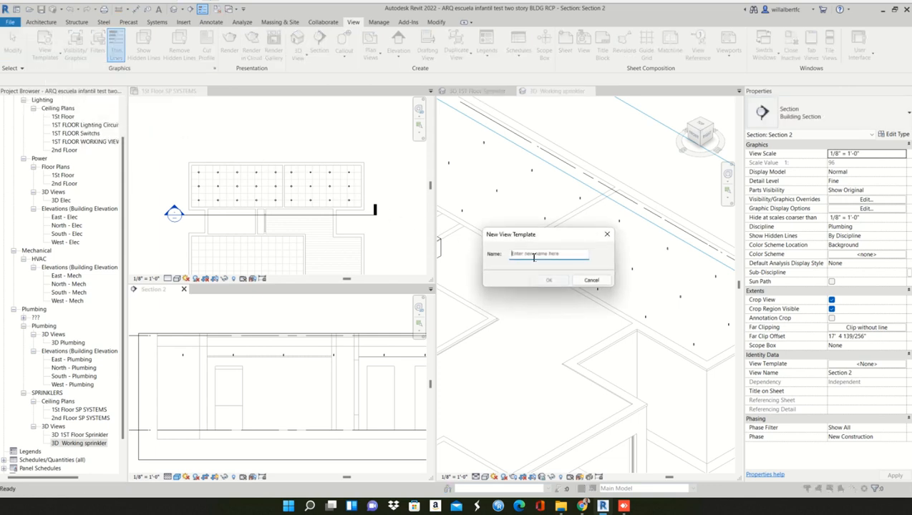
text(SPRINKLER VIEW)
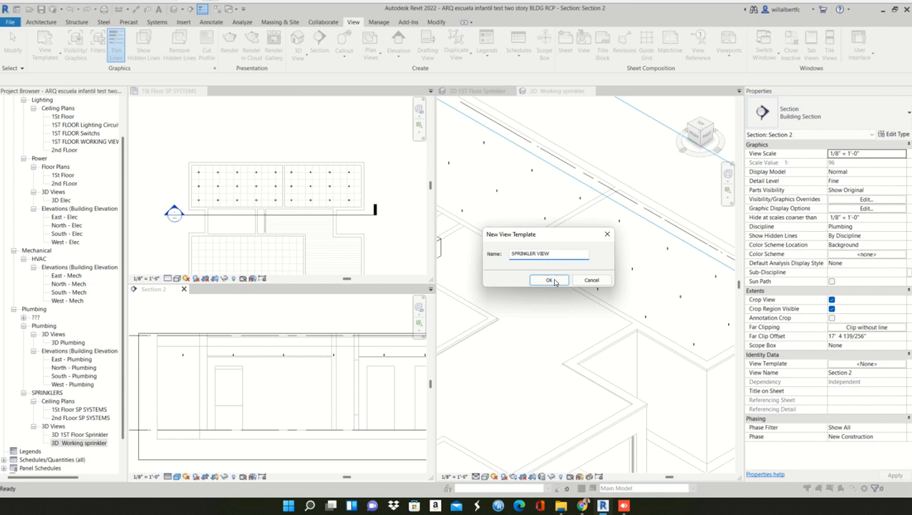
click(554, 282)
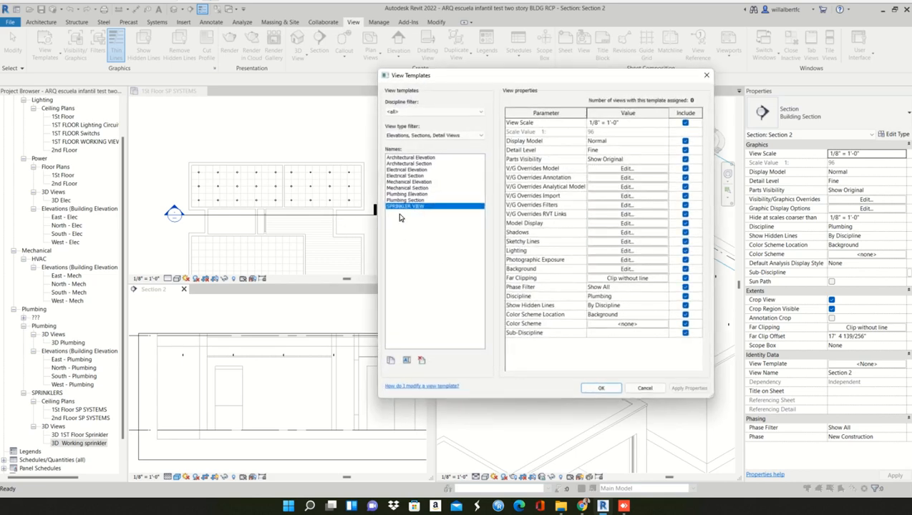
click(594, 390)
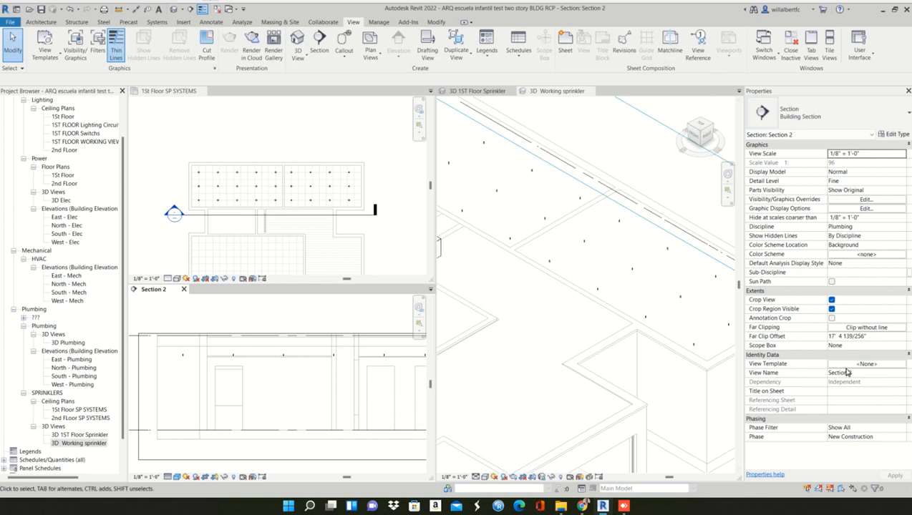
- Assign the SPRINKLER VIEW template to Section 2
click(839, 364)
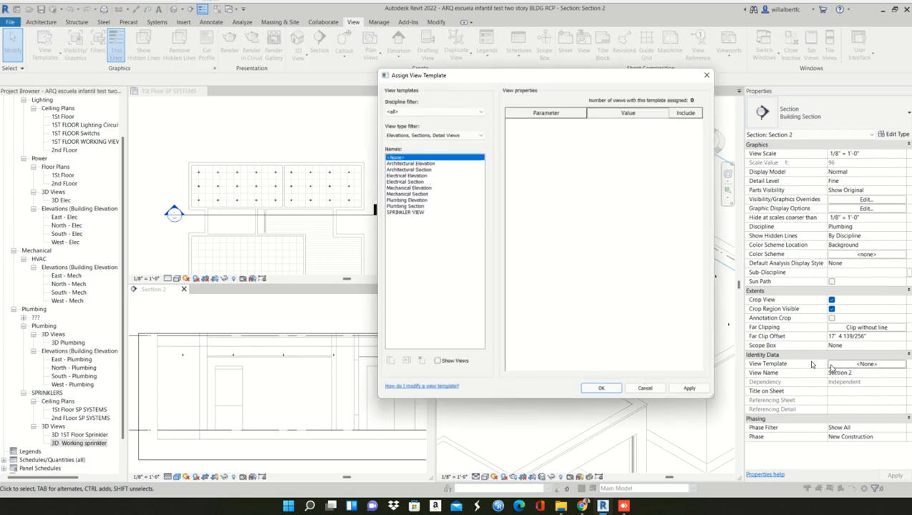
click(405, 213)
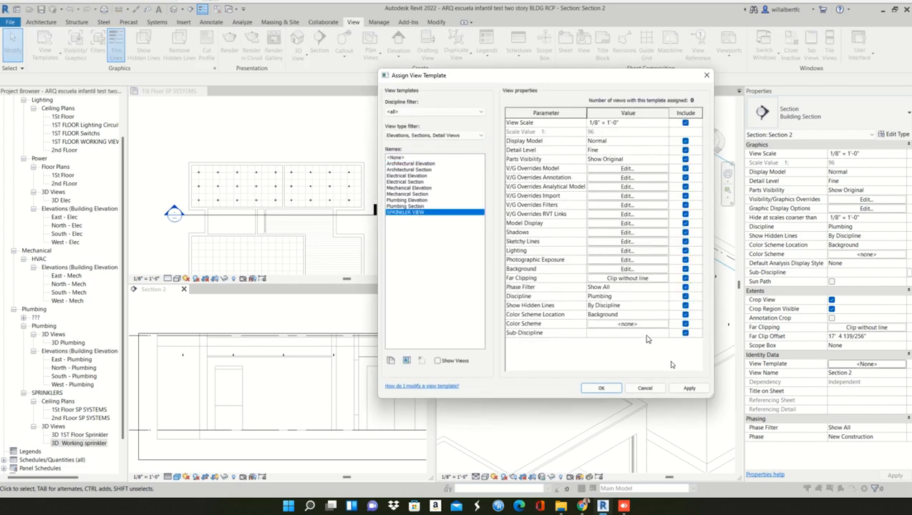
click(688, 388)
click(602, 389)
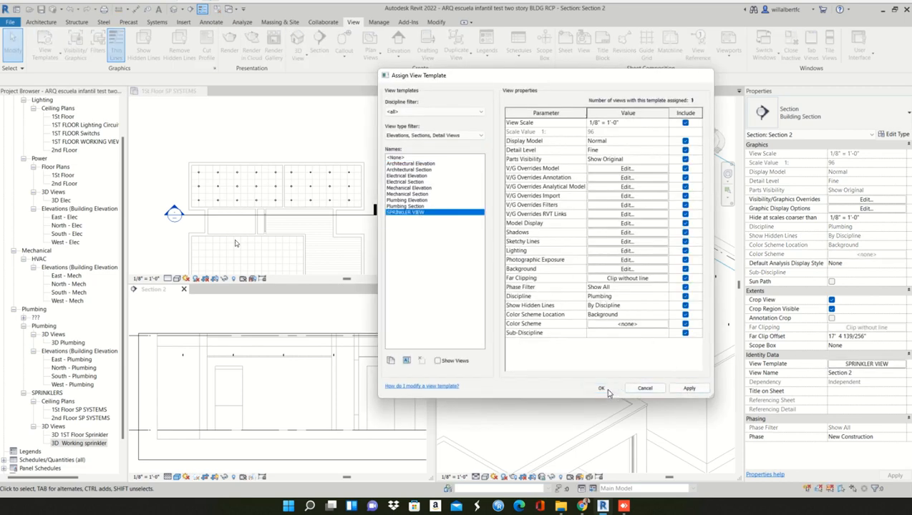
- Assign the SPRINKLER VIEW template to the 1St Floor SP SYSTEMS ceiling plan, listing templates of all view types
click(273, 145)
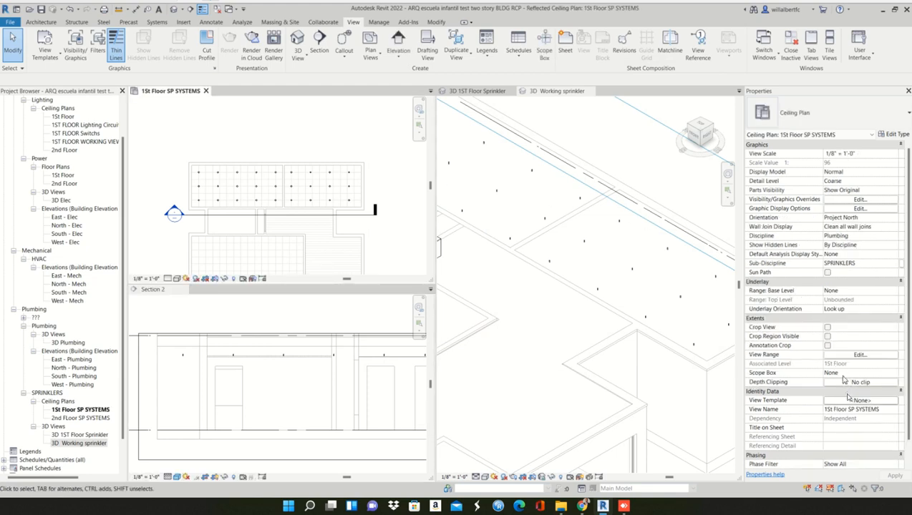
click(848, 401)
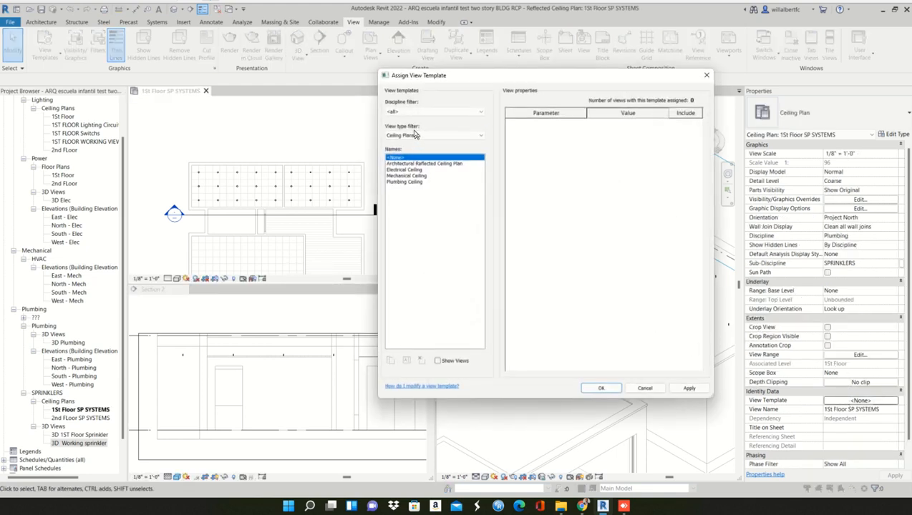
click(414, 135)
click(404, 145)
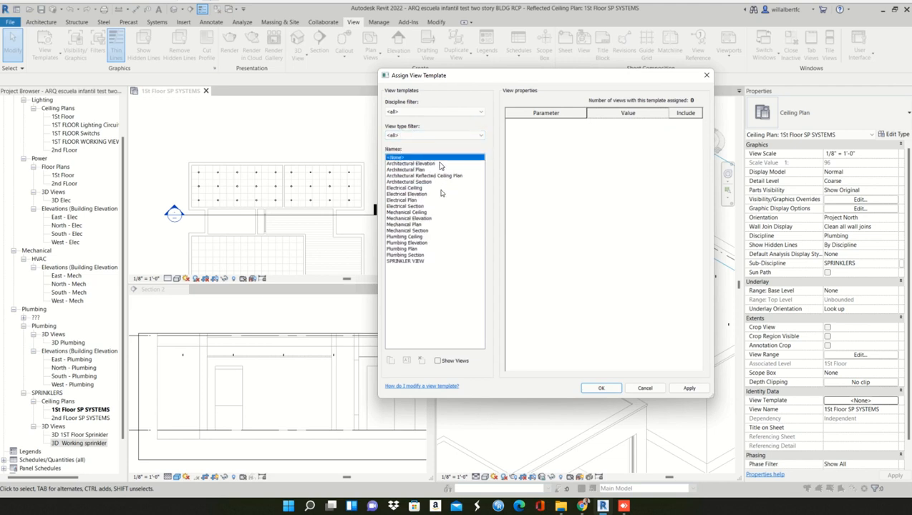
click(419, 261)
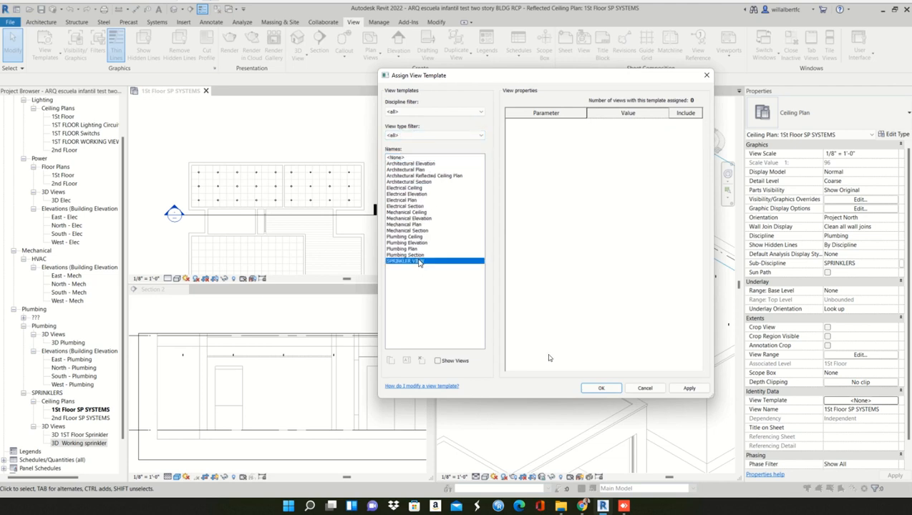
click(686, 389)
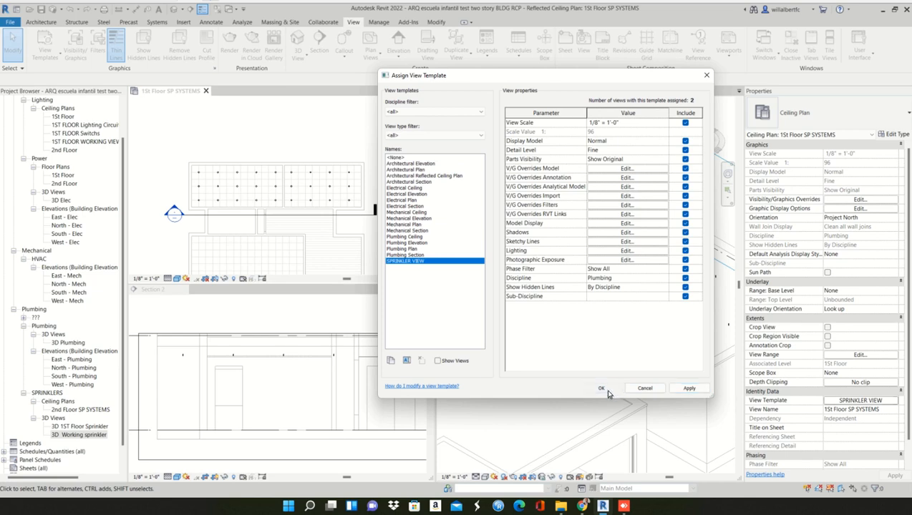
click(601, 389)
- Assign the SPRINKLER VIEW template to the 3D Working sprinkler view
click(499, 379)
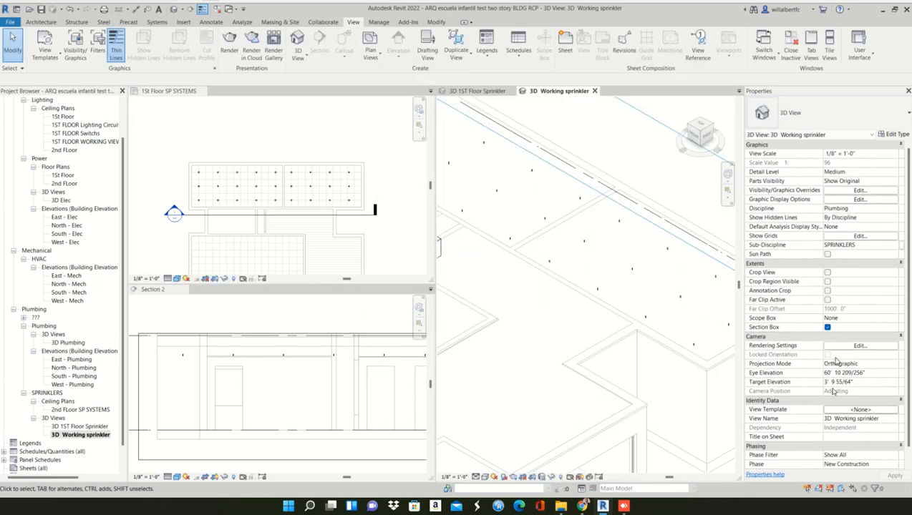
click(834, 411)
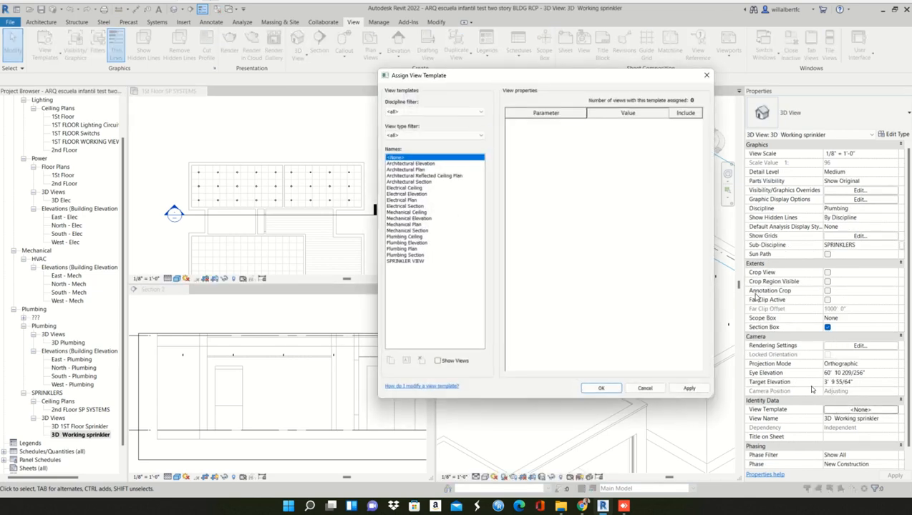
click(652, 391)
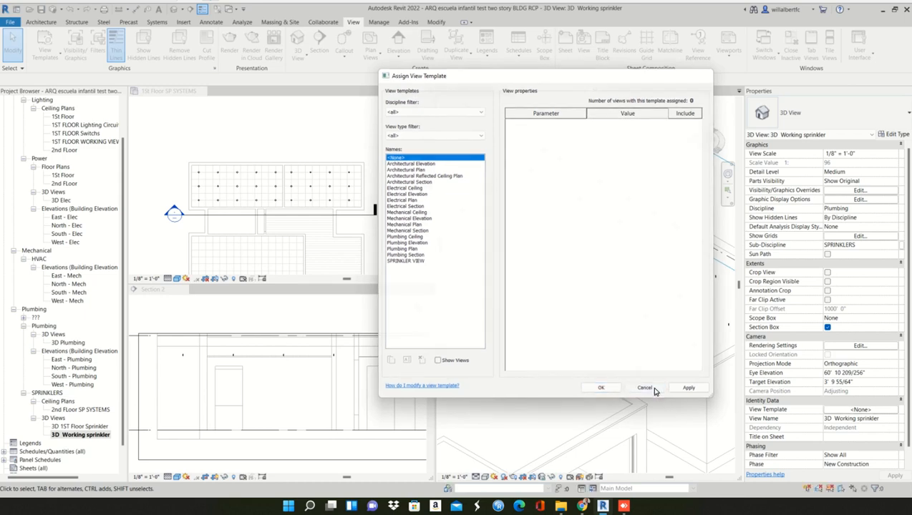
middle_drag(609, 392, 652, 270)
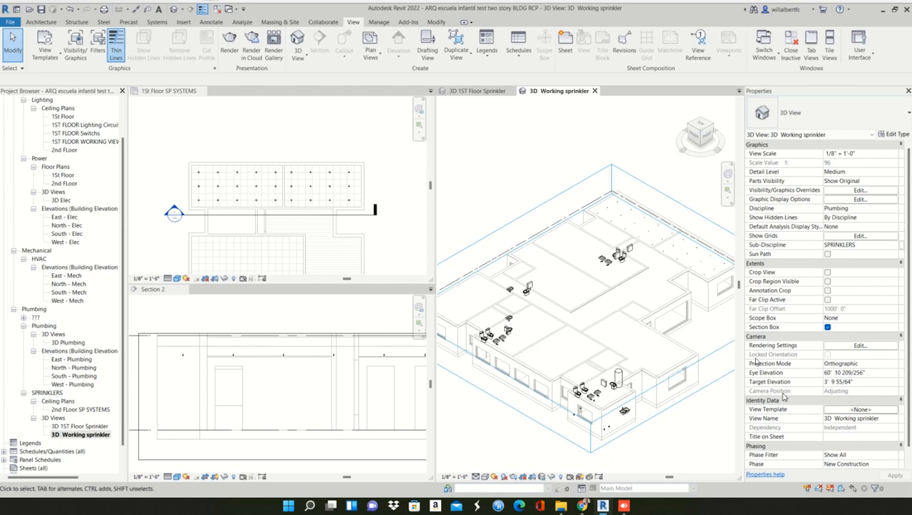
click(859, 410)
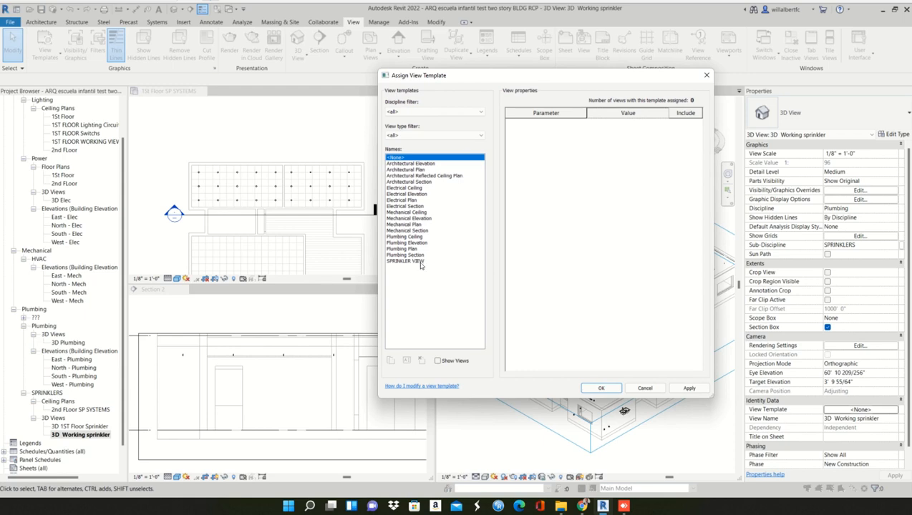
click(408, 261)
click(689, 387)
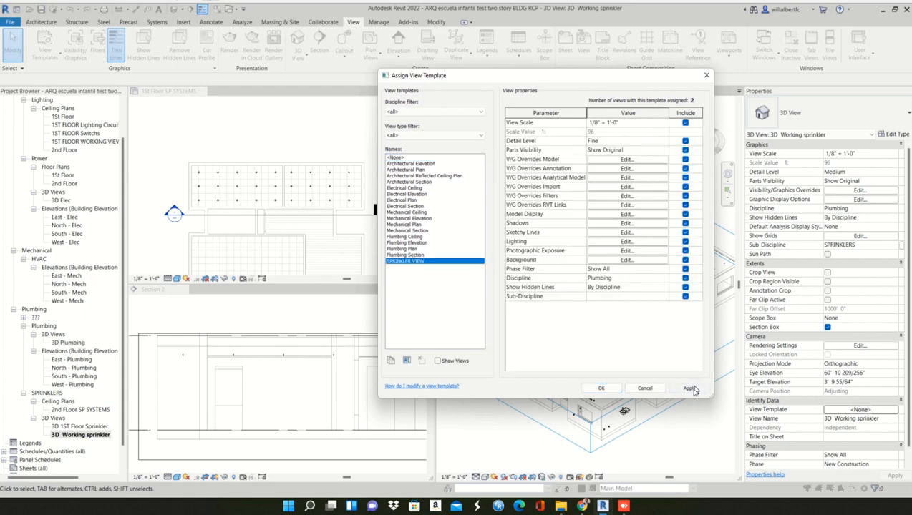
click(600, 389)
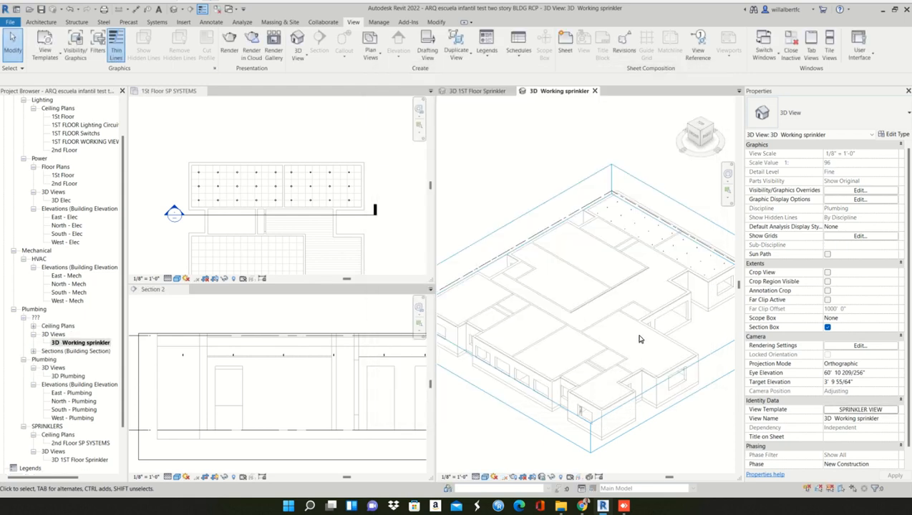
- Select one sprinkler in the 3D Working sprinkler view and locate it in the ceiling plan and Section 2
scroll(700, 252, up, 6)
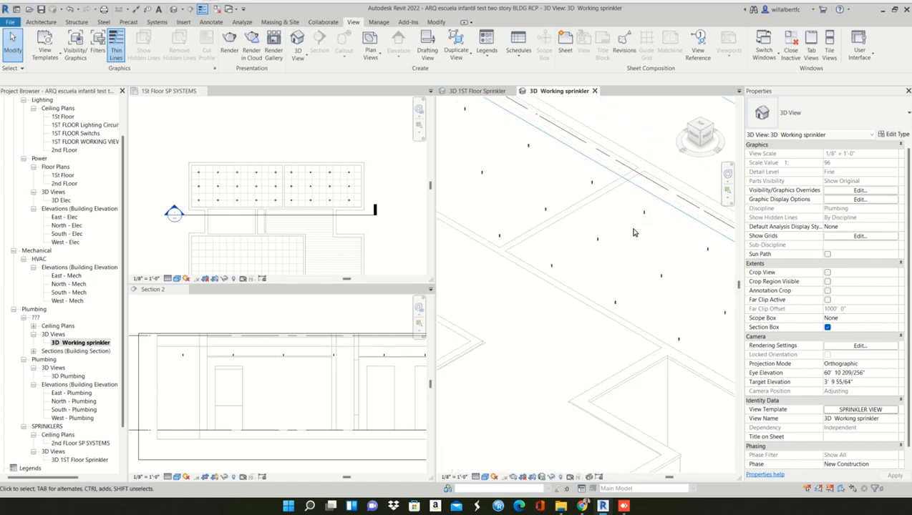
click(655, 199)
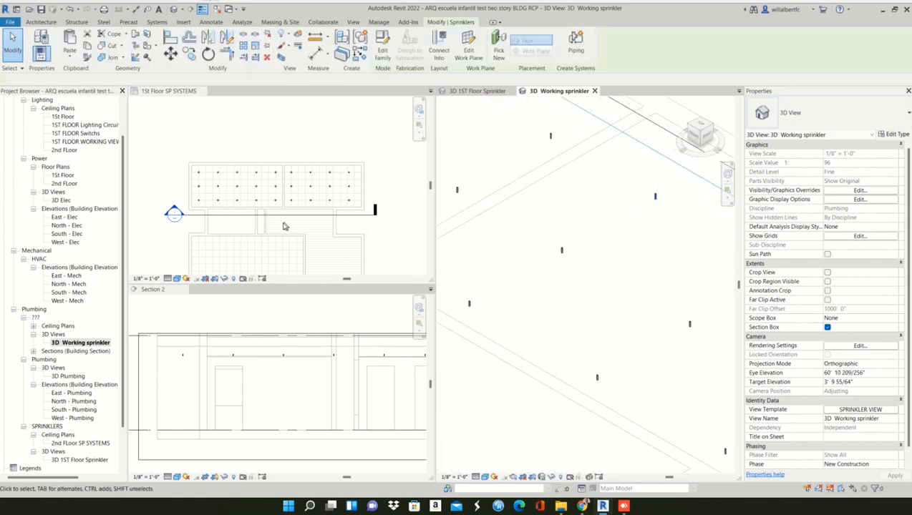
scroll(334, 344, up, 2)
scroll(334, 346, up, 3)
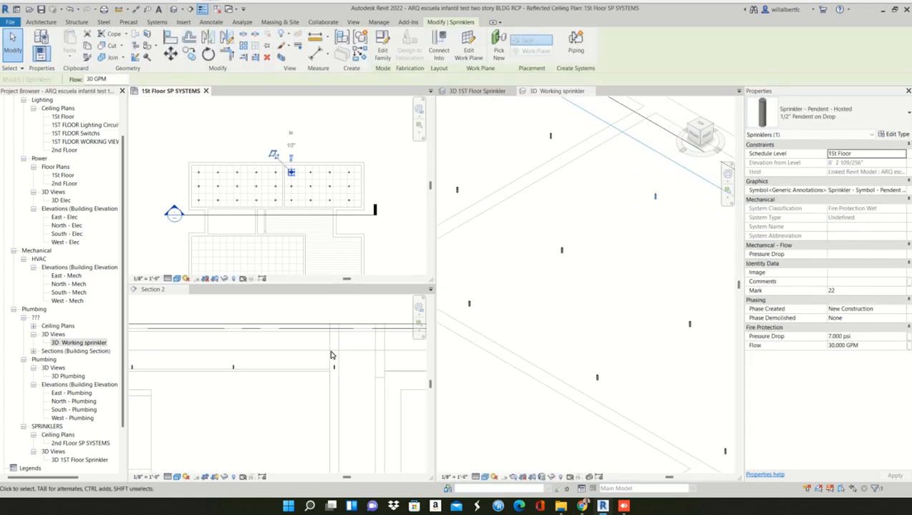
scroll(322, 356, down, 3)
click(178, 377)
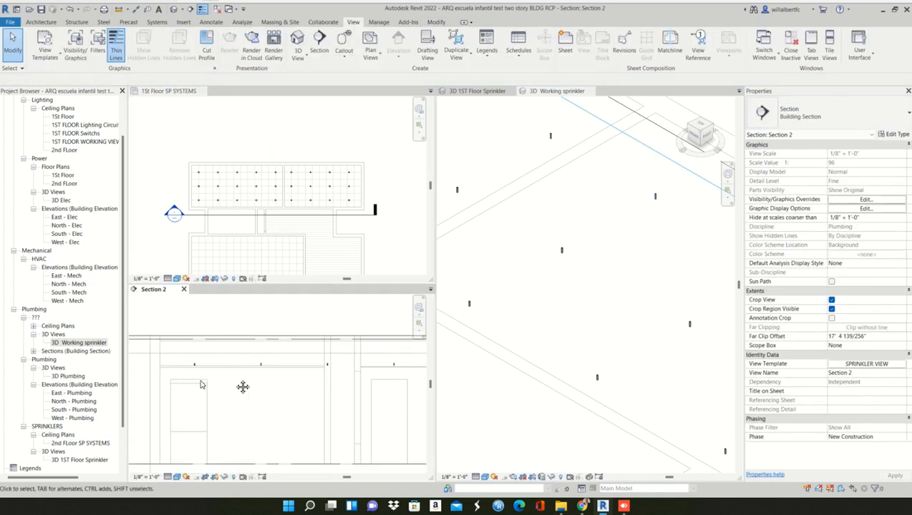
- Draw a 1/2" vertical pipe about 7" long upward from the first sprinkler in Section 2
middle_drag(202, 385, 277, 374)
middle_drag(213, 358, 246, 347)
scroll(239, 343, up, 2)
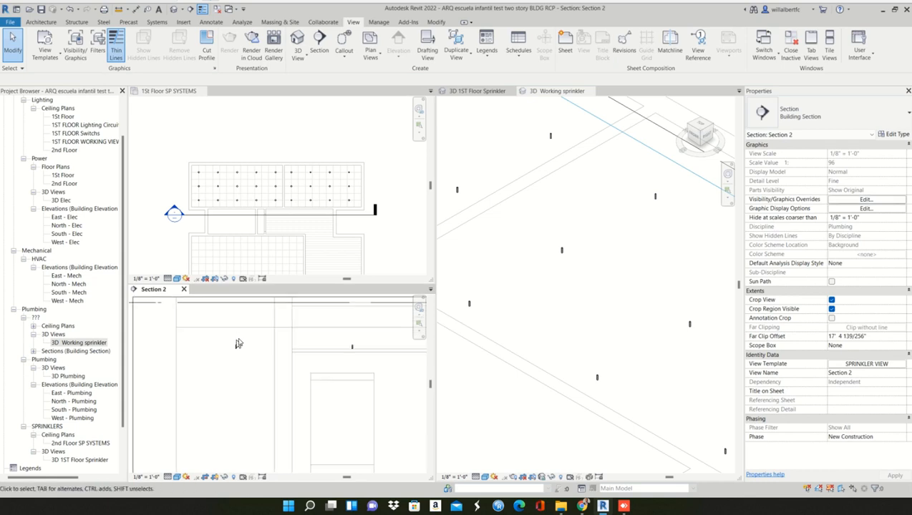
scroll(238, 343, up, 3)
click(233, 350)
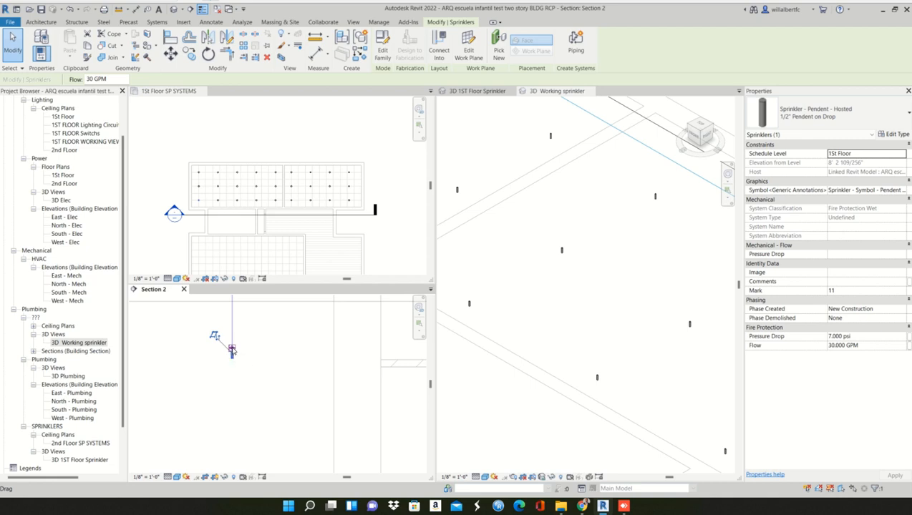
right_click(232, 350)
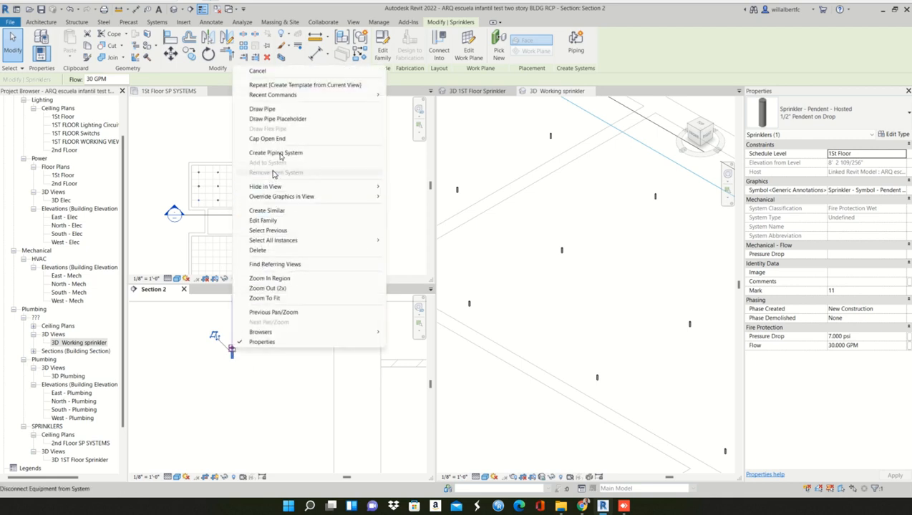
click(289, 111)
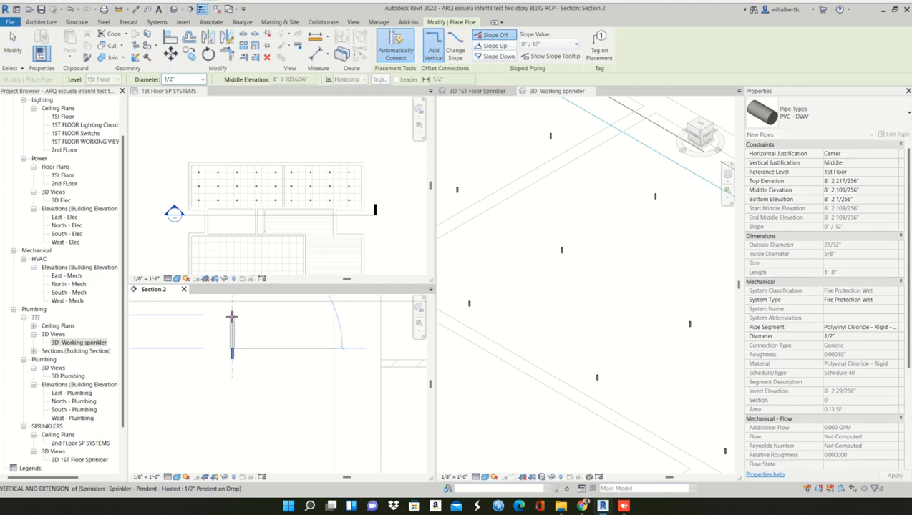
click(232, 314)
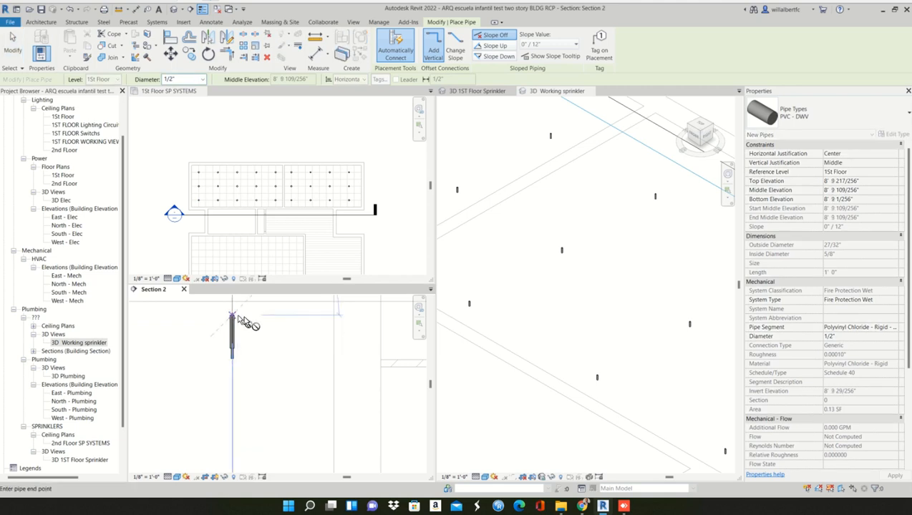
- Continue the riser with a horizontal 1/2" pipe about 3'-2" long toward the neighbouring sprinklers in Section 2
scroll(312, 330, down, 2)
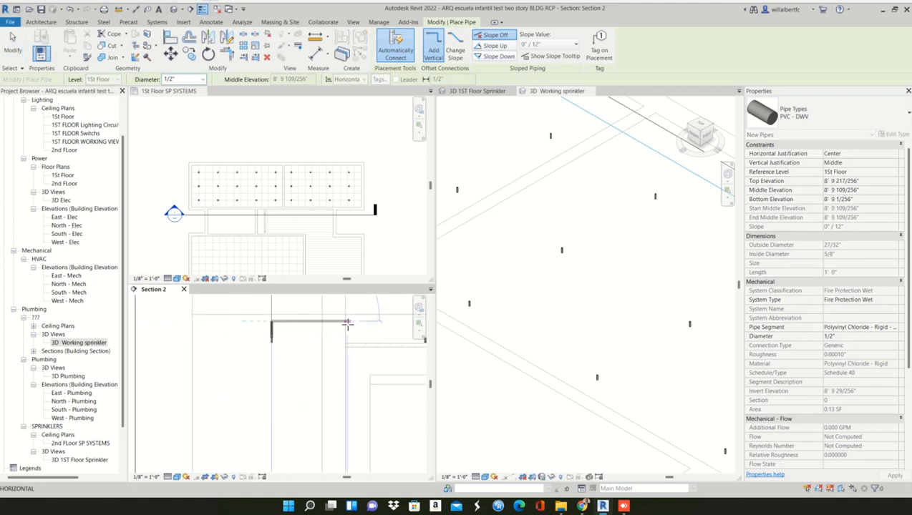
key(Escape)
right_click(269, 345)
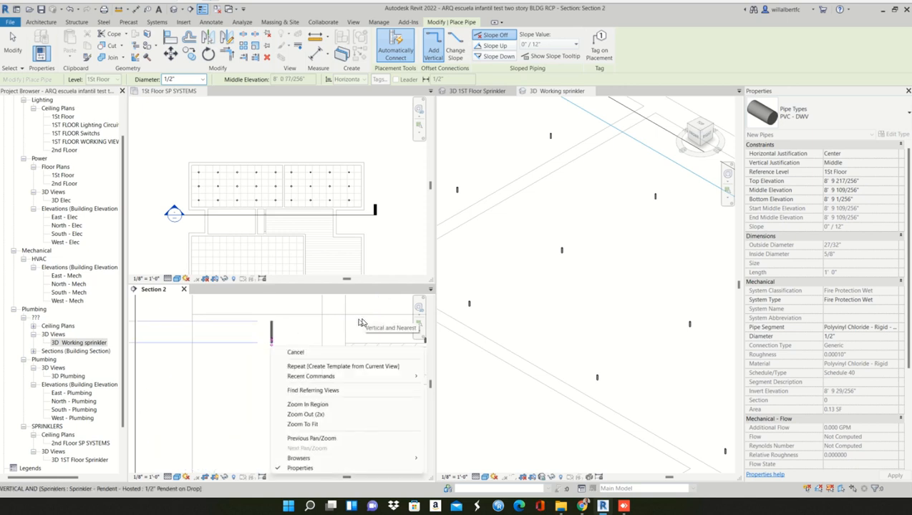
key(Escape)
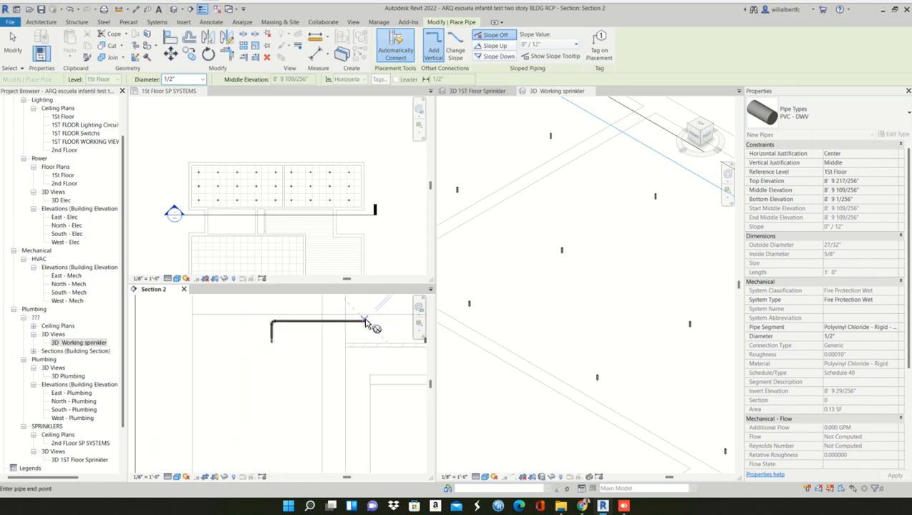
key(Escape)
key(Escape)
- Extend the free end of the horizontal pipe to about 17' so it passes above the following three sprinklers
middle_drag(384, 344, 244, 346)
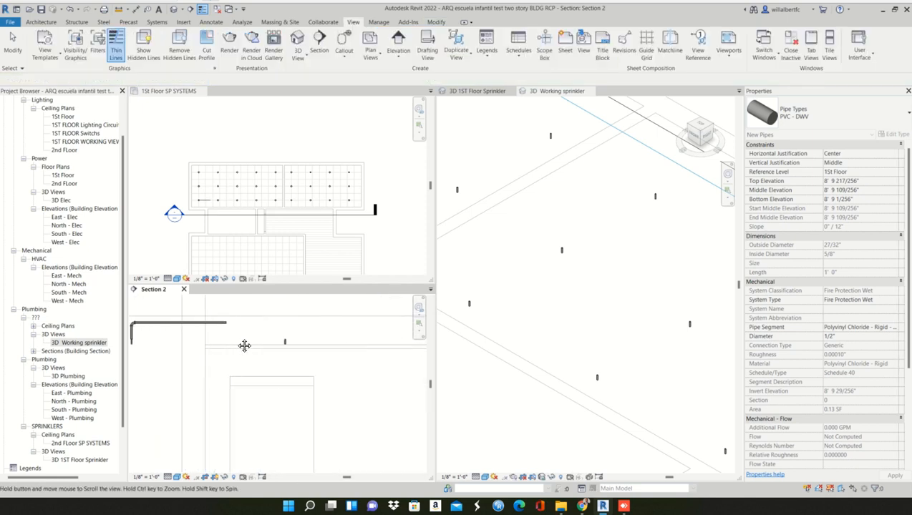
click(220, 323)
scroll(220, 324, down, 3)
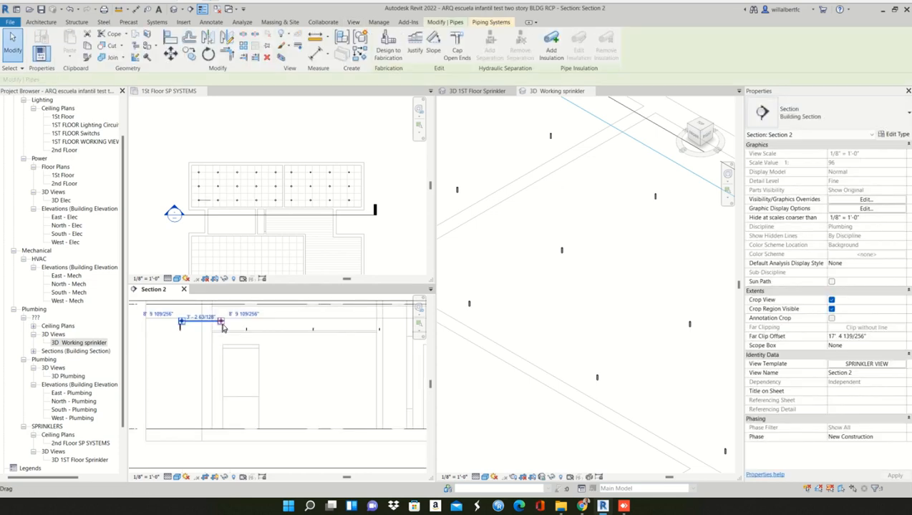
drag(221, 322, 386, 327)
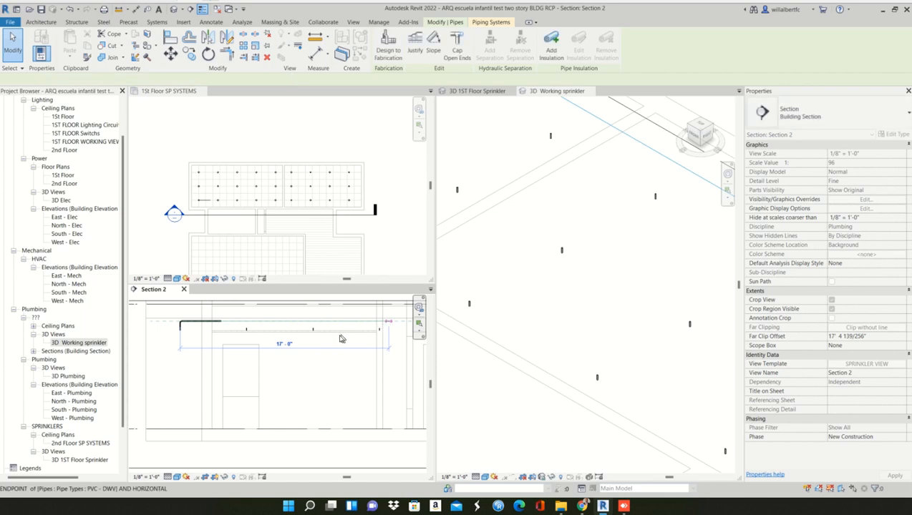
- Connect the second sprinkler into the horizontal pipe above it with Connect Into
scroll(233, 325, up, 3)
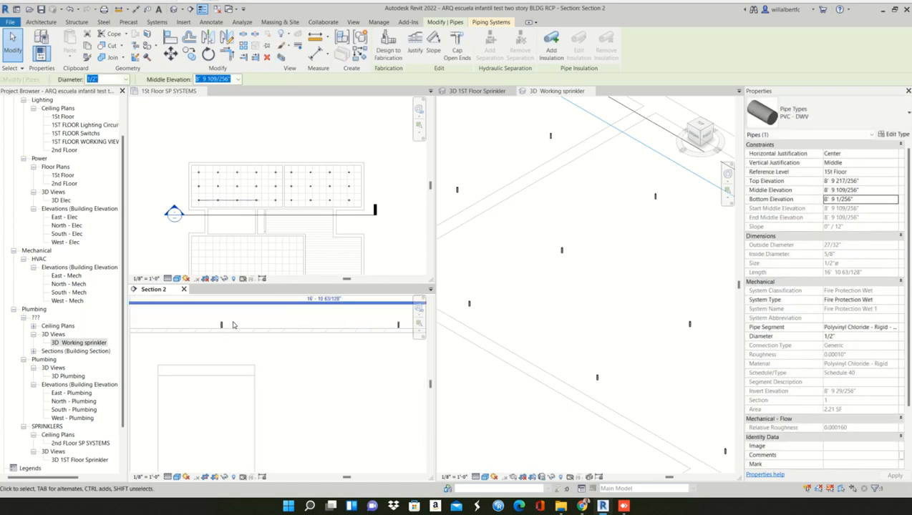
click(230, 326)
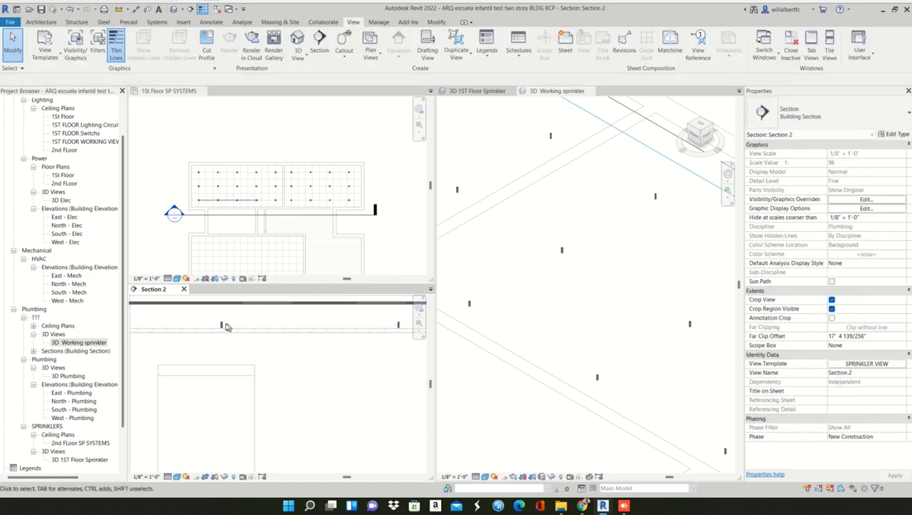
click(223, 327)
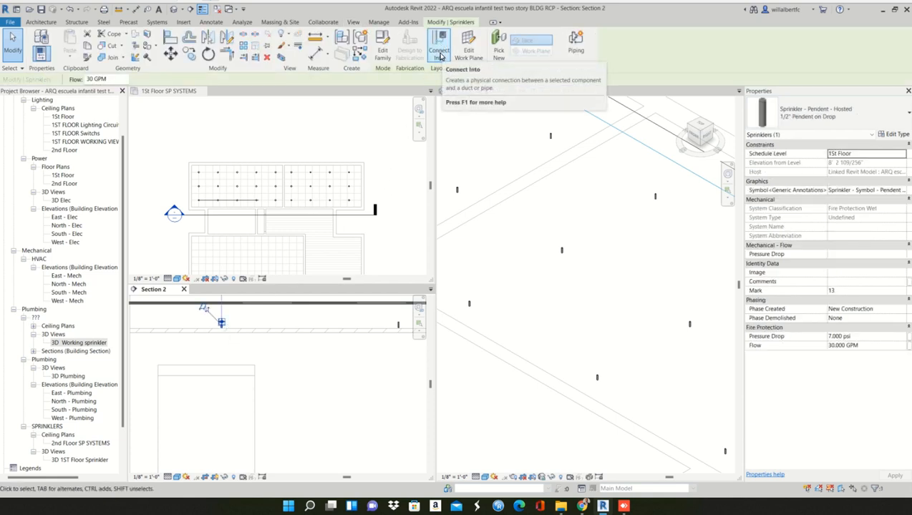
key(Escape)
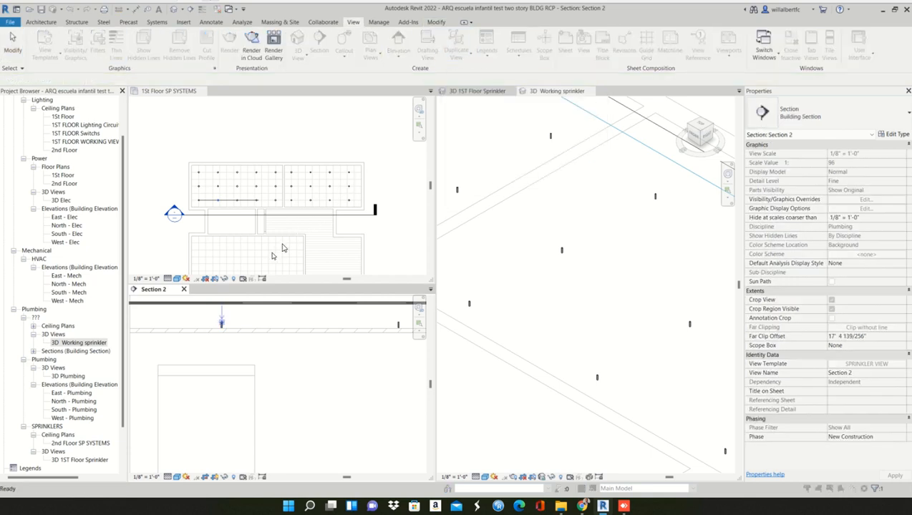
click(241, 317)
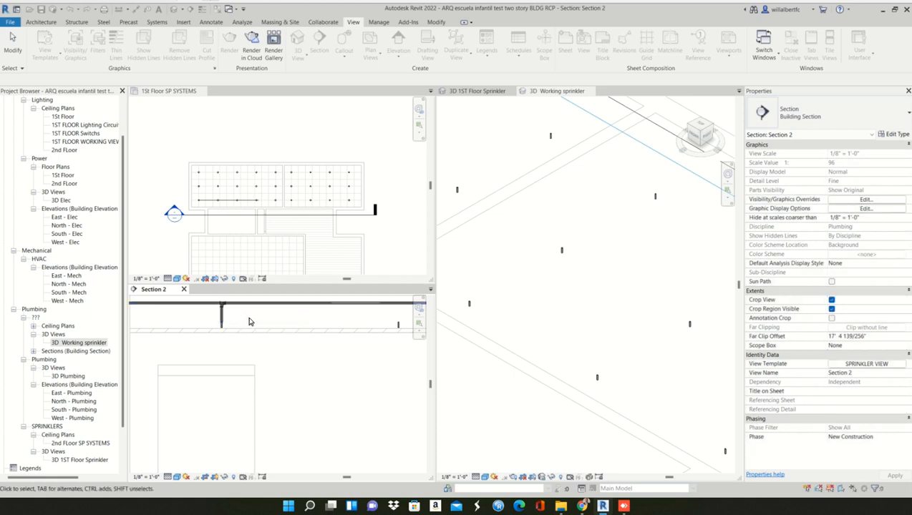
- Examine the fitting and drop pipe joining the second sprinkler to the horizontal pipe in Section 2
scroll(220, 303, up, 3)
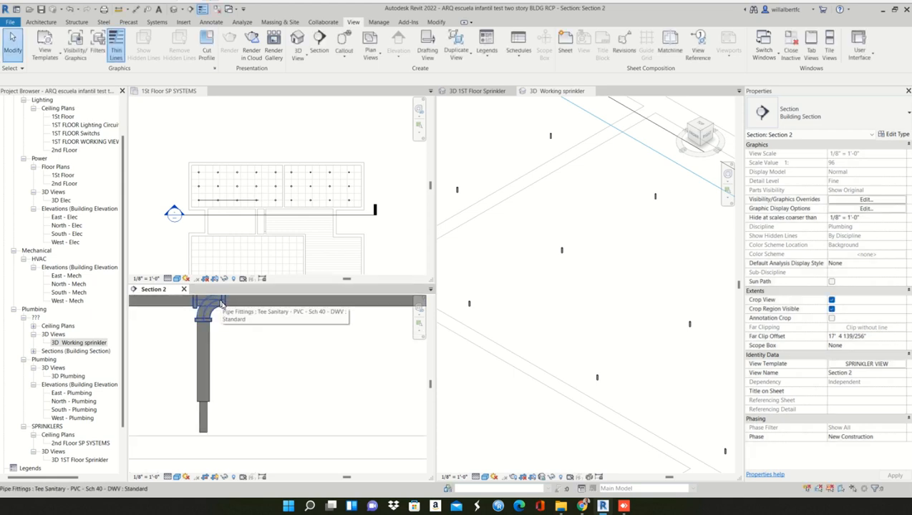
middle_drag(236, 343, 242, 358)
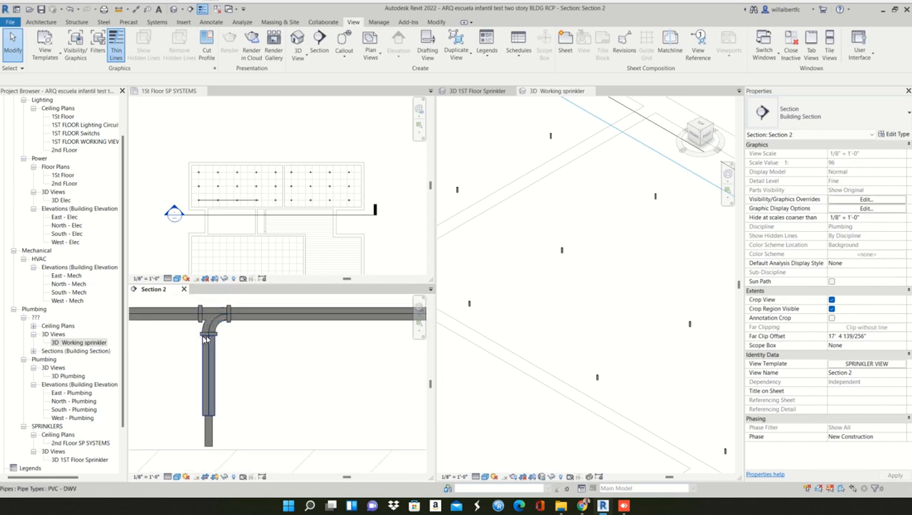
scroll(249, 368, down, 3)
middle_drag(324, 398, 190, 394)
scroll(263, 382, down, 2)
scroll(262, 381, down, 1)
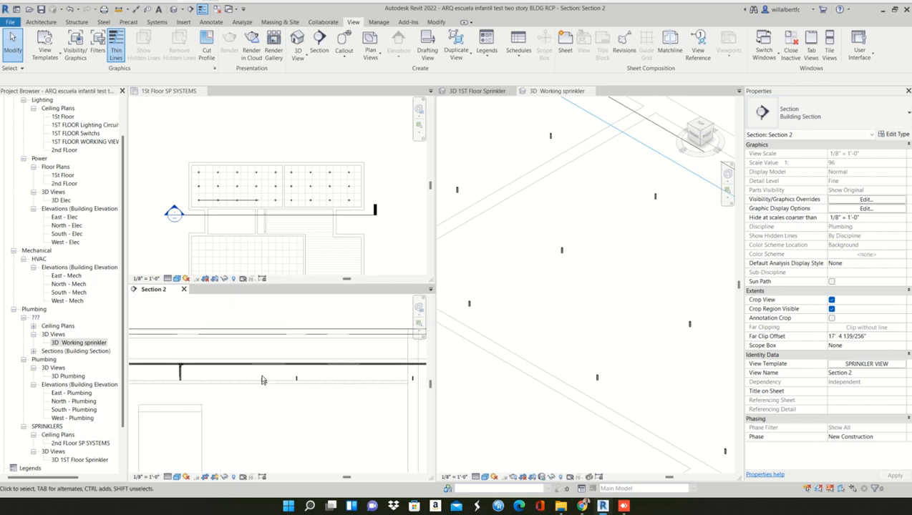
- Window-select the two remaining sprinklers under the horizontal pipe in Section 2 and inspect them with the pipe above
drag(388, 381, 432, 398)
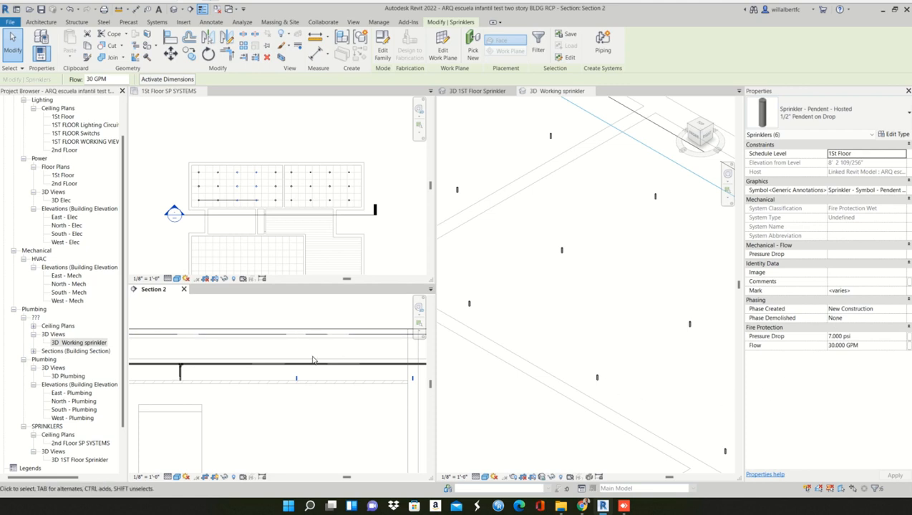
scroll(313, 360, down, 2)
middle_drag(297, 380, 259, 369)
scroll(259, 368, up, 5)
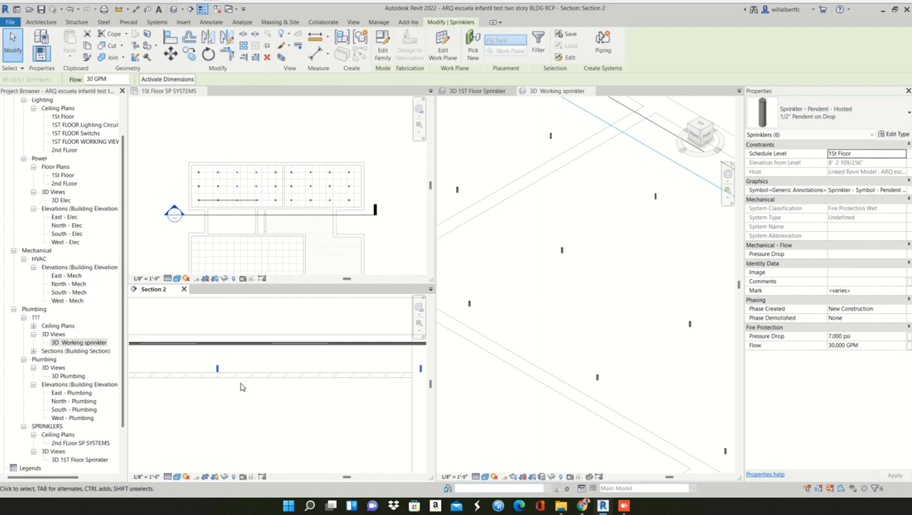
scroll(242, 395, down, 1)
middle_drag(245, 400, 224, 403)
click(223, 402)
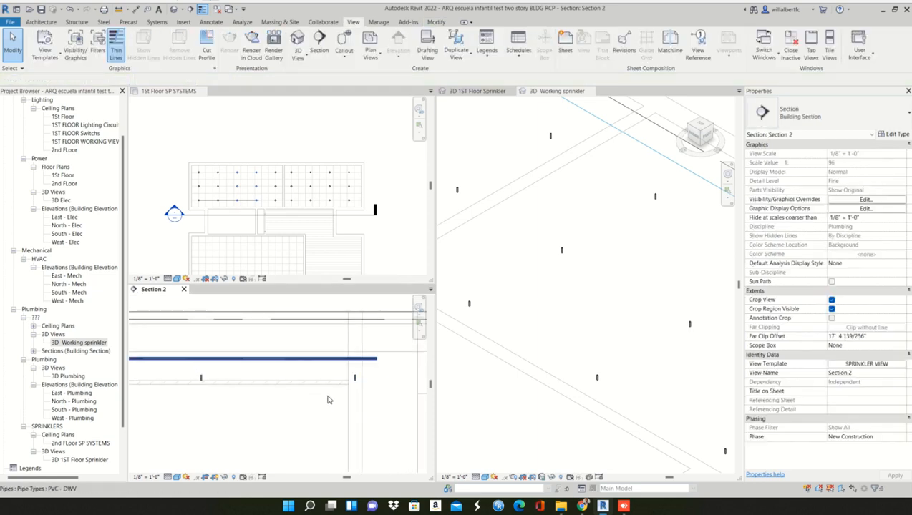
- Check how many sprinklers a window selection picks at the third and fourth positions in Section 2, and clear the selection
drag(185, 370, 386, 405)
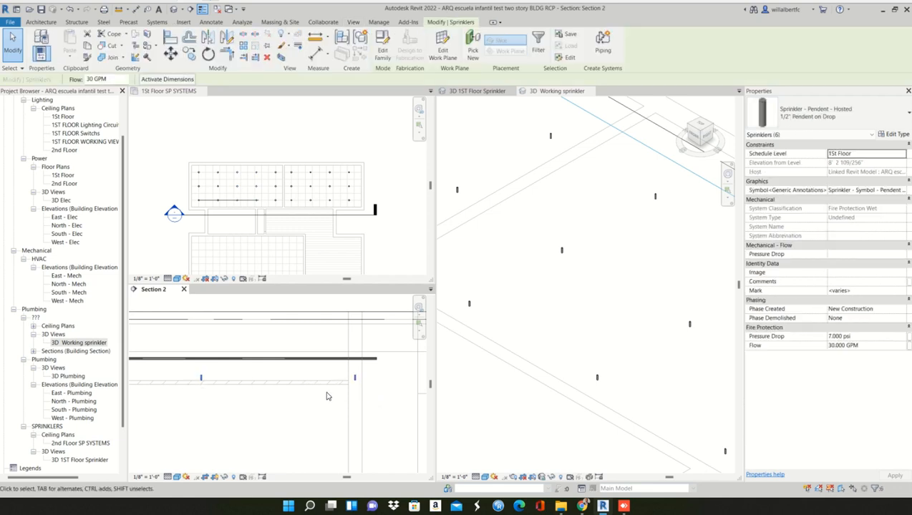
scroll(202, 378, up, 5)
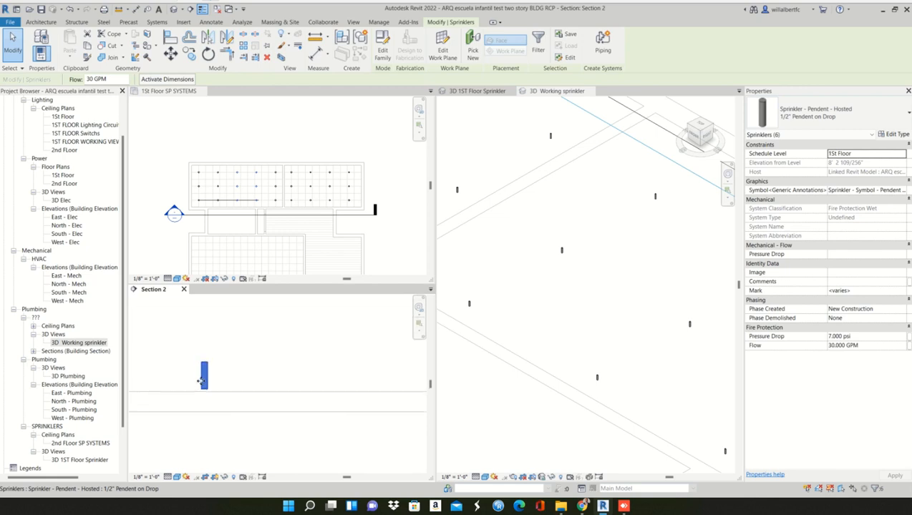
scroll(207, 371, up, 2)
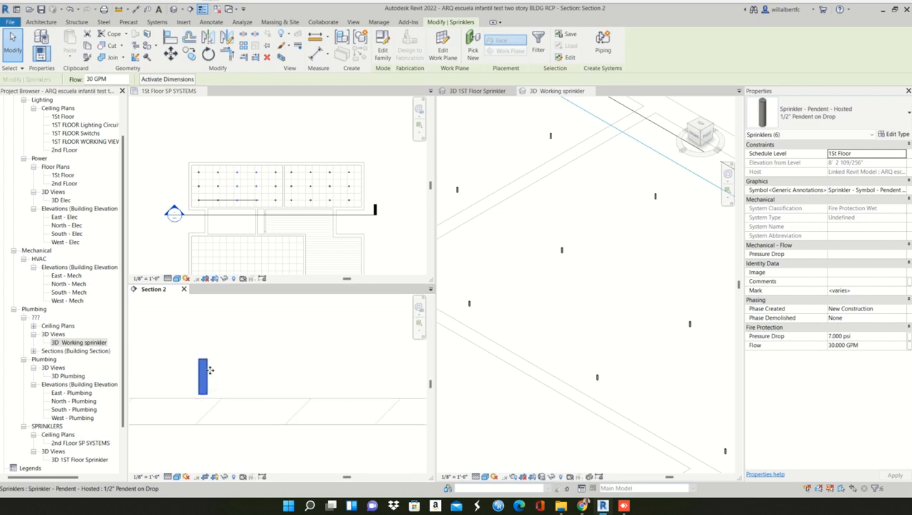
scroll(210, 370, down, 5)
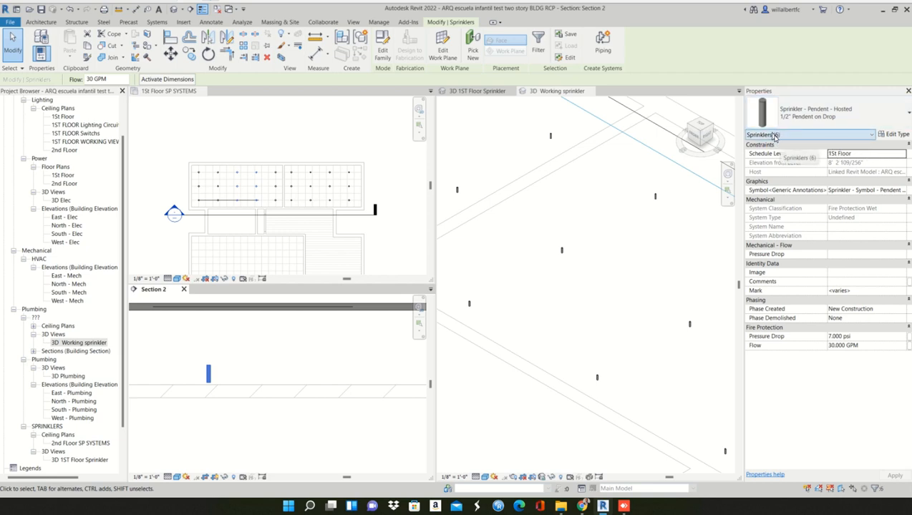
scroll(777, 137, down, 1)
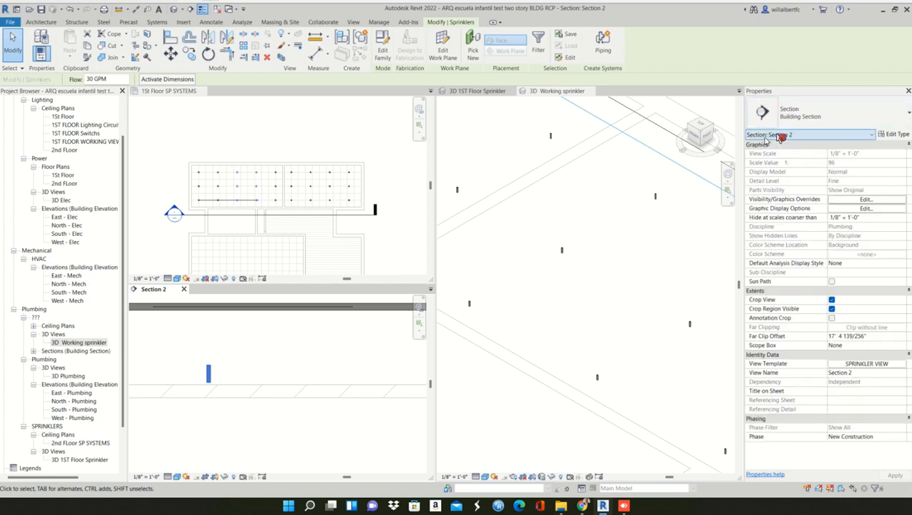
key(Escape)
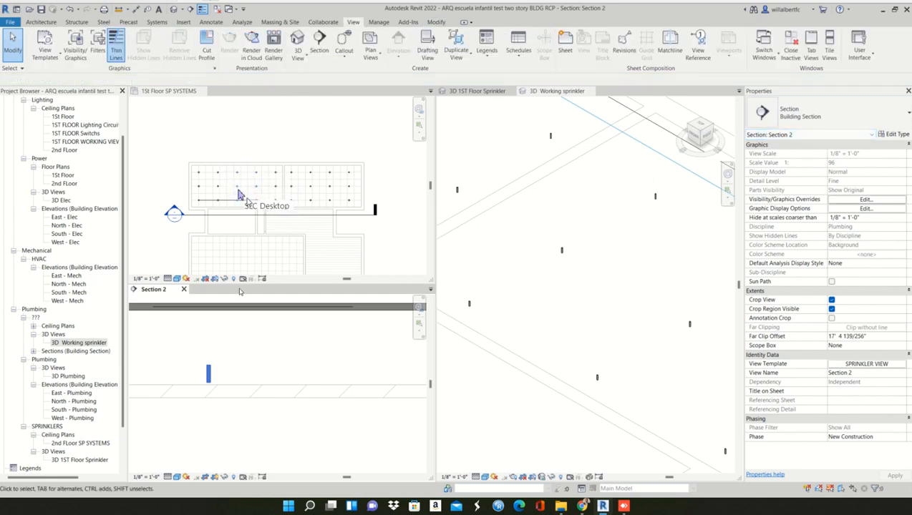
- Select the third sprinkler alone in Section 2, add the neighbouring one to the selection, and clear it
scroll(252, 222, down, 1)
scroll(209, 373, down, 5)
scroll(227, 369, down, 1)
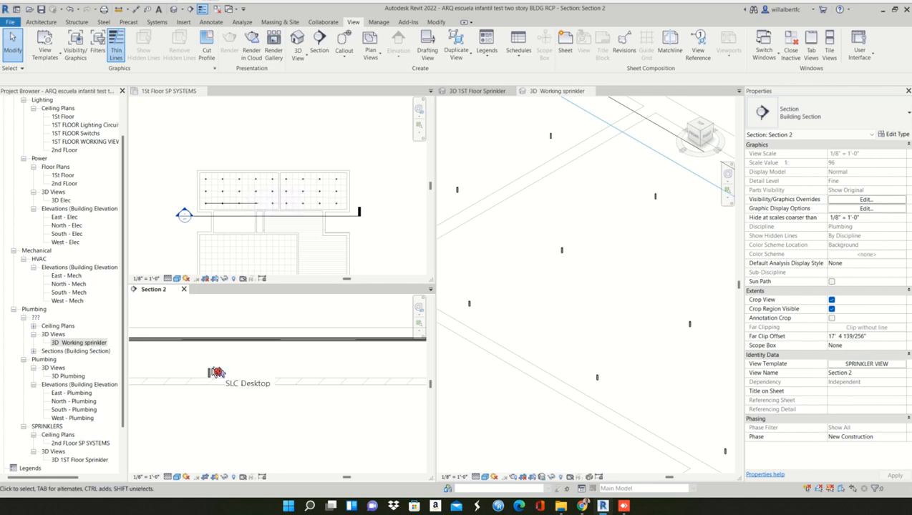
scroll(218, 379, down, 3)
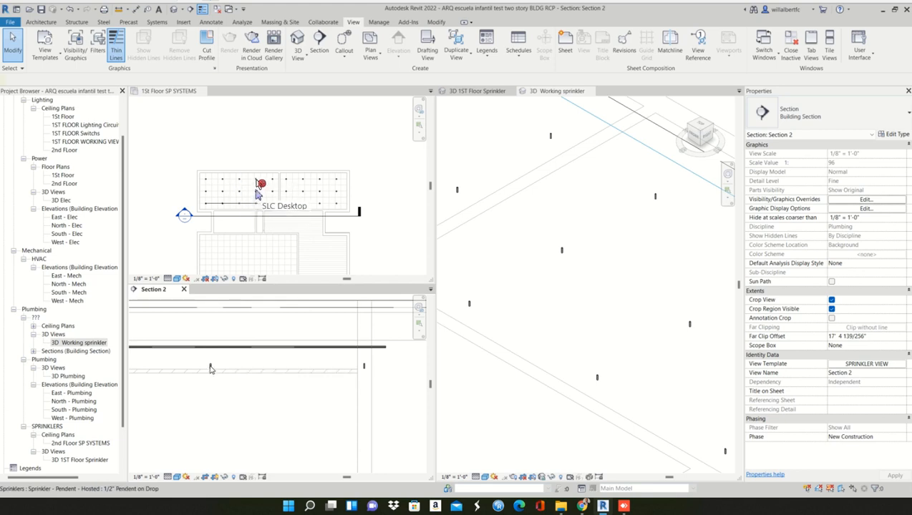
click(211, 369)
scroll(218, 371, up, 2)
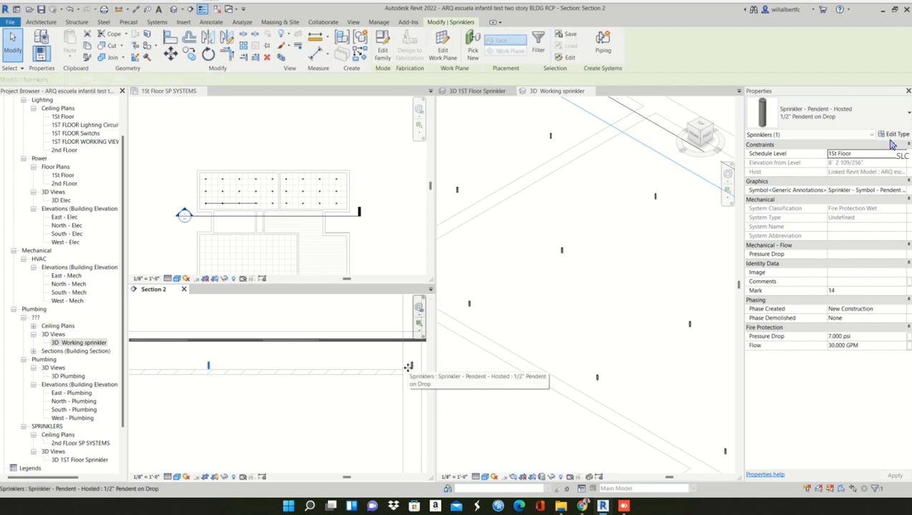
ctrl+click(410, 365)
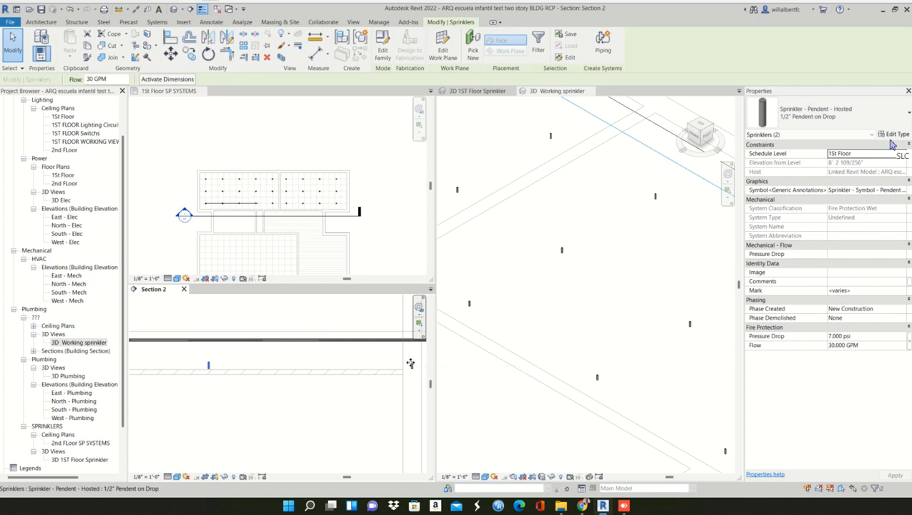
click(214, 360)
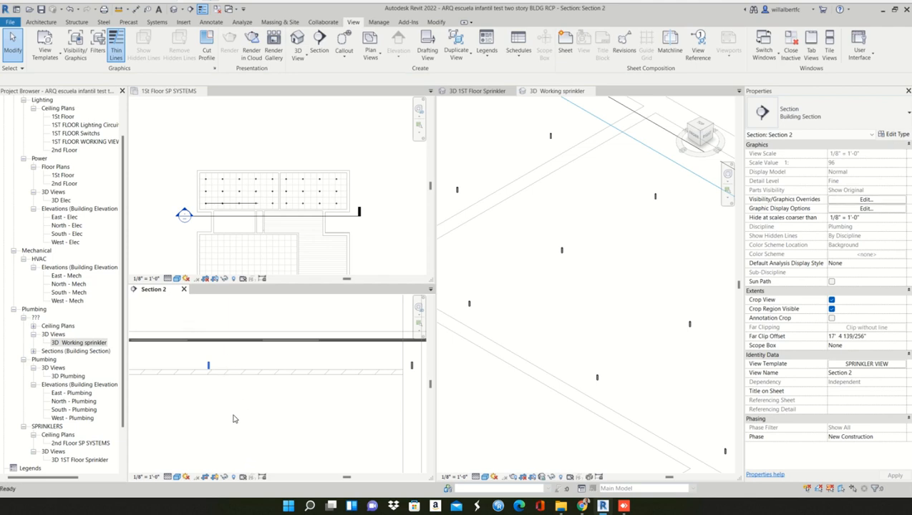
- Compare the pipe run with the sprinkler row in the 1St Floor SP SYSTEMS plan and the 3D Working sprinkler view
scroll(234, 418, down, 2)
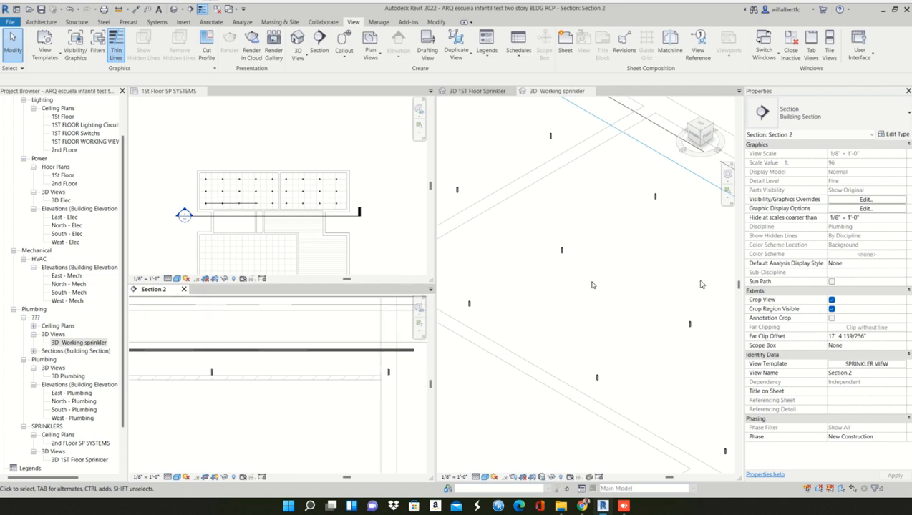
click(252, 242)
scroll(229, 206, up, 4)
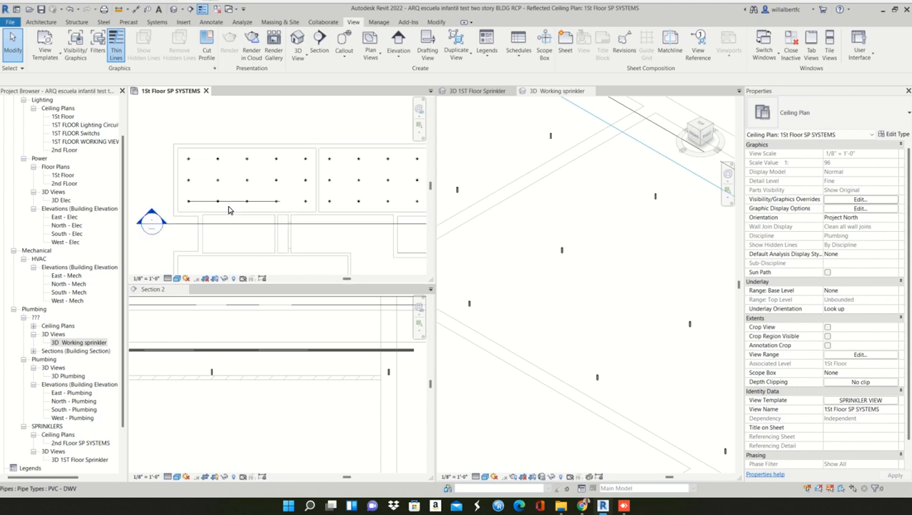
middle_drag(230, 209, 298, 194)
scroll(301, 173, up, 1)
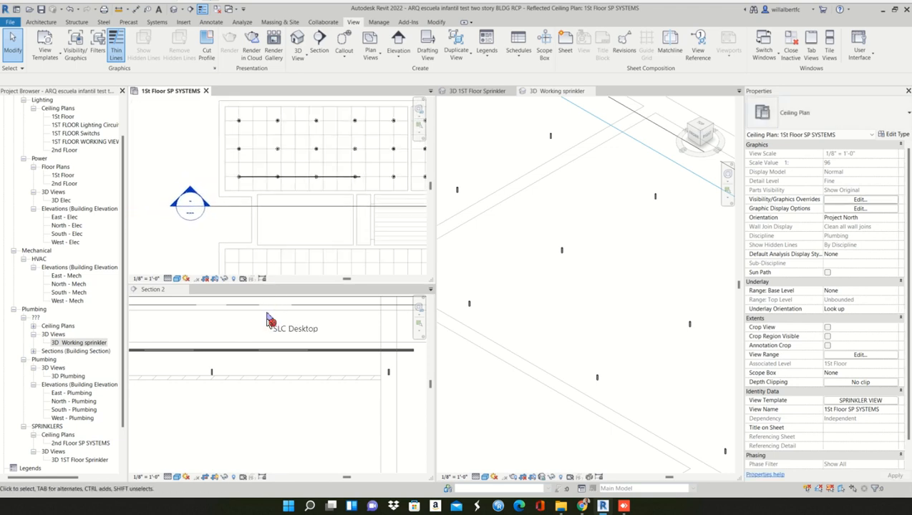
scroll(633, 312, down, 5)
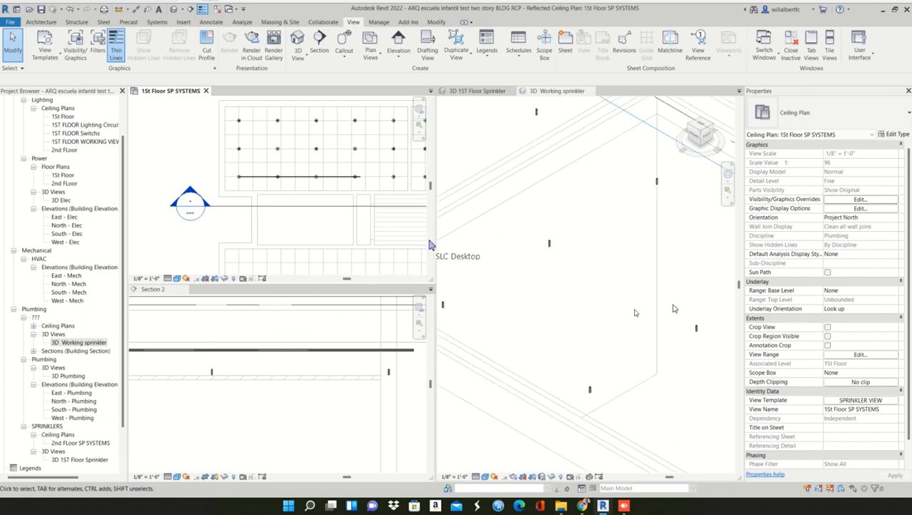
scroll(526, 266, up, 5)
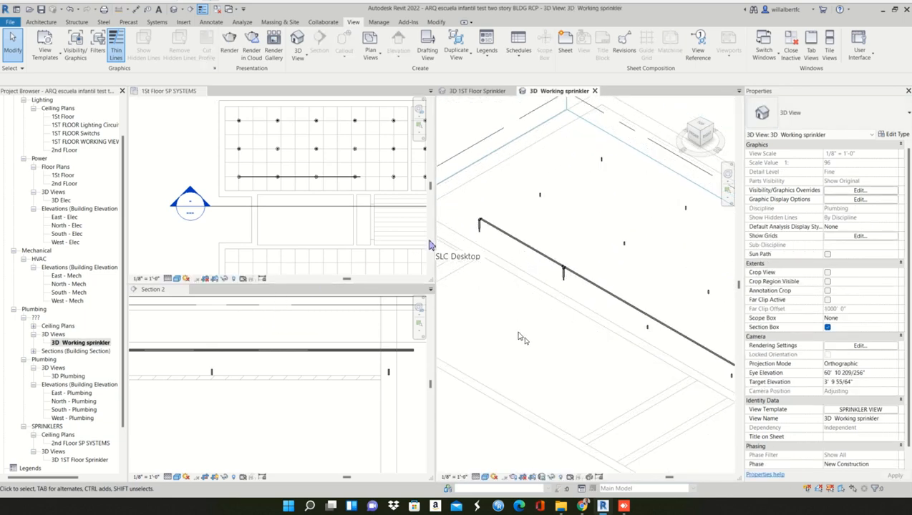
mouse_move(500, 326)
middle_down()
mouse_move(438, 293)
mouse_move(487, 309)
mouse_move(479, 305)
middle_up()
scroll(480, 304, down, 1)
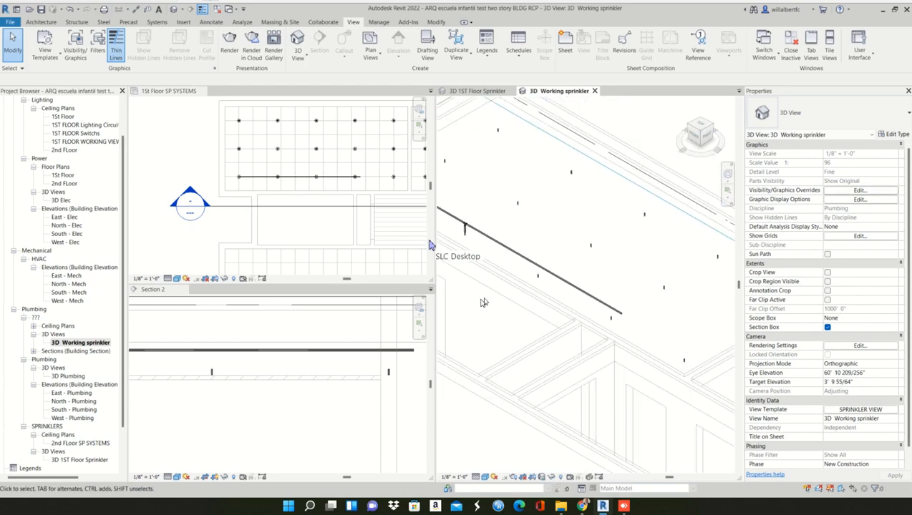
click(268, 336)
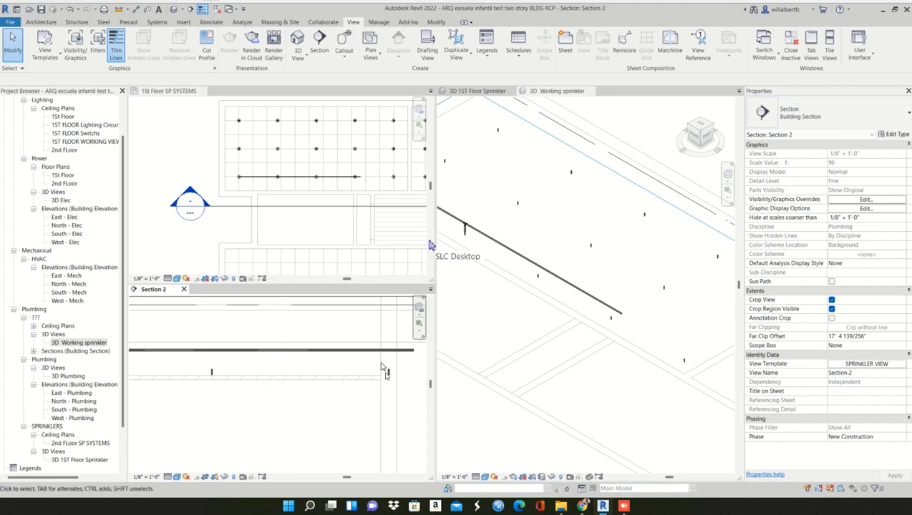
- Select the single sprinkler near the pipe's free end in Section 2 and locate it in the 1St Floor SP SYSTEMS plan
click(388, 374)
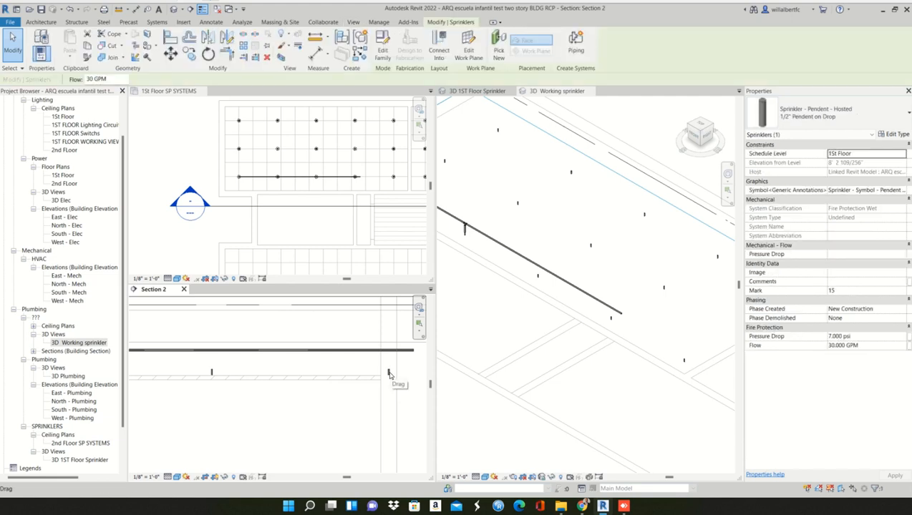
scroll(360, 194, up, 5)
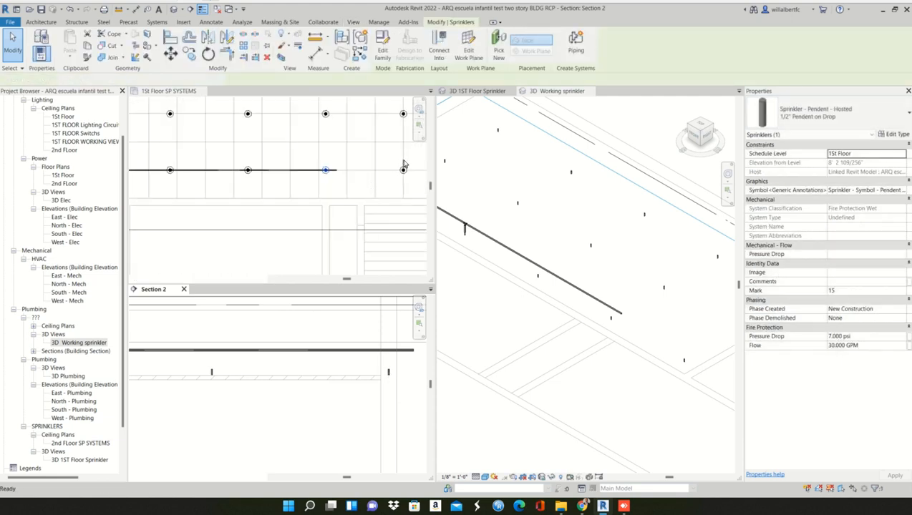
click(274, 186)
drag(291, 181, 297, 198)
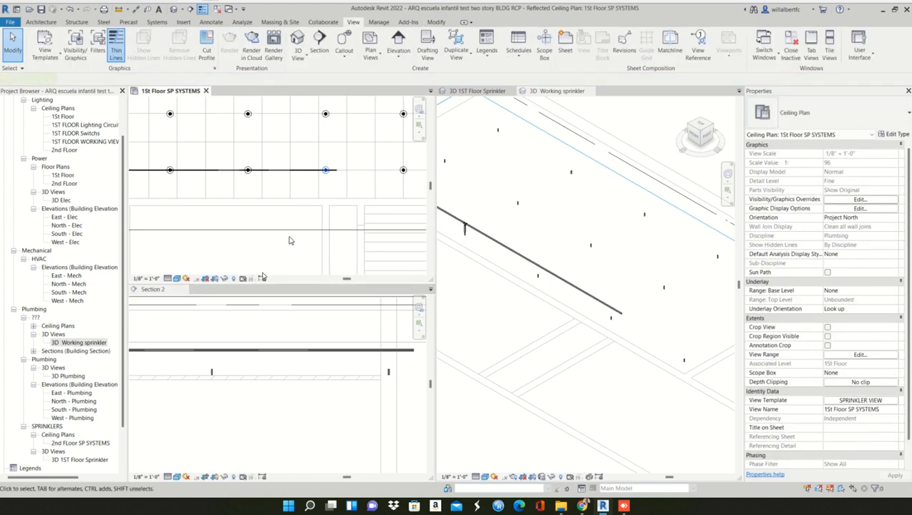
- Select the horizontal pipe together with the sprinkler near its free end in Section 2 and check both in the plan
scroll(240, 326, down, 1)
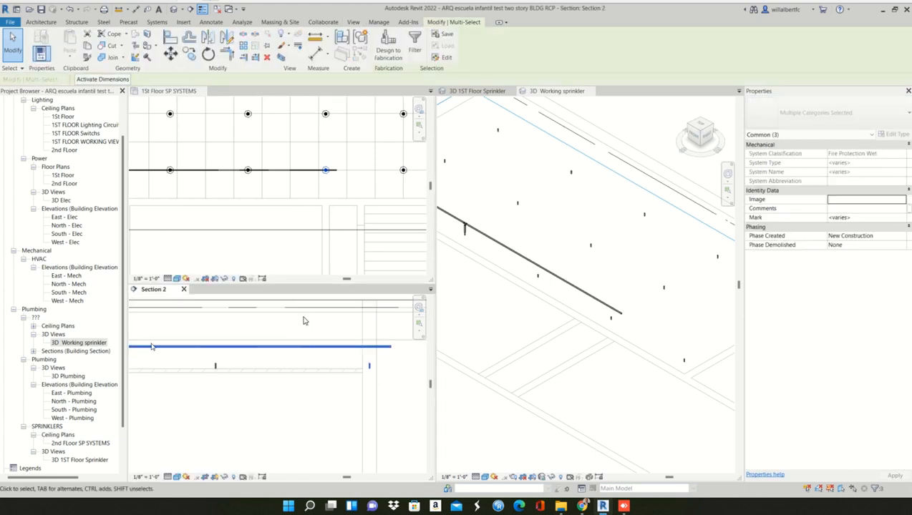
middle_drag(154, 347, 136, 339)
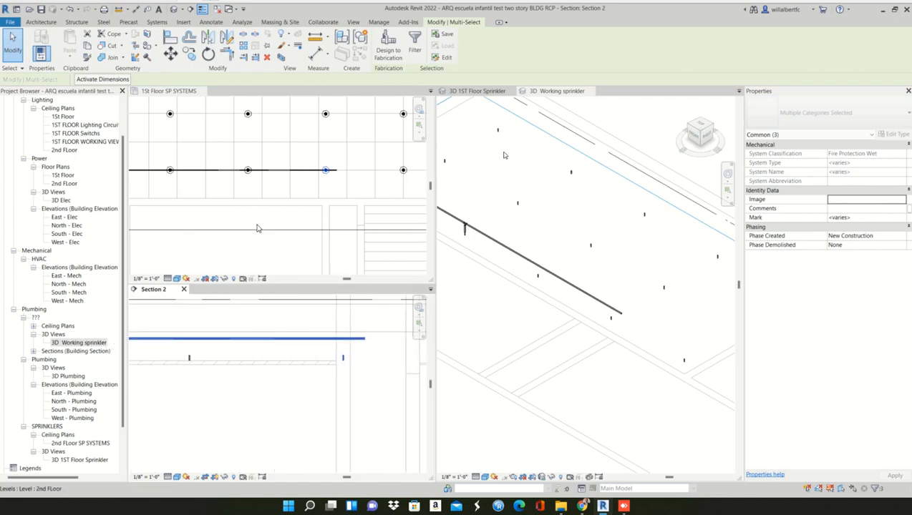
click(344, 191)
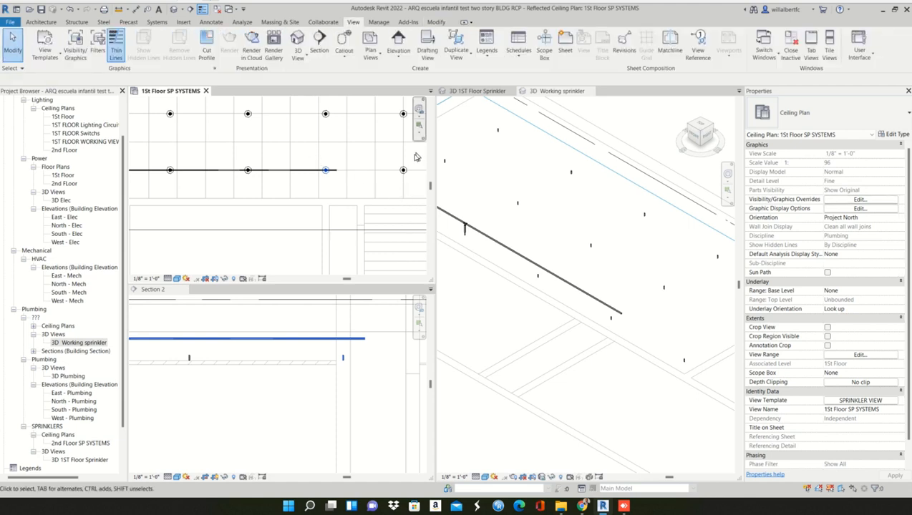
click(316, 173)
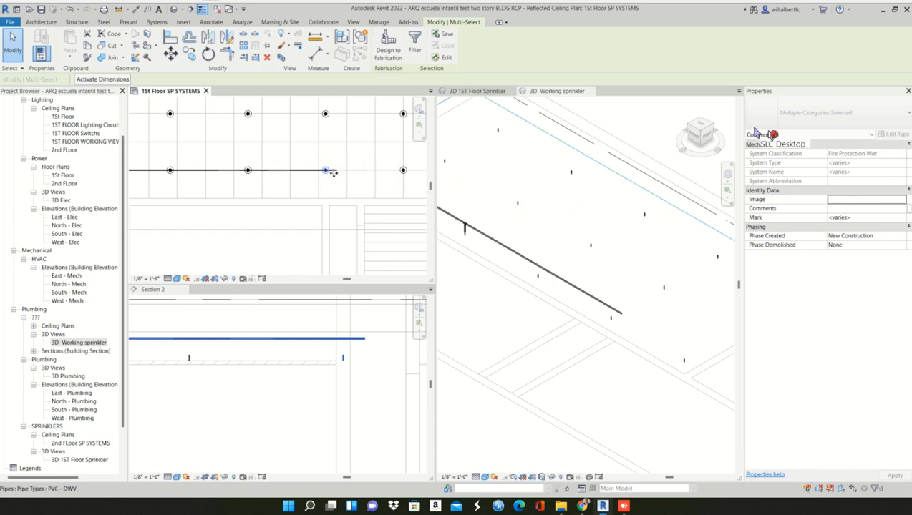
click(380, 178)
- Inspect the sprinkler just beyond the pipe's free end and the rest of its row in the 1St Floor SP SYSTEMS plan
click(405, 171)
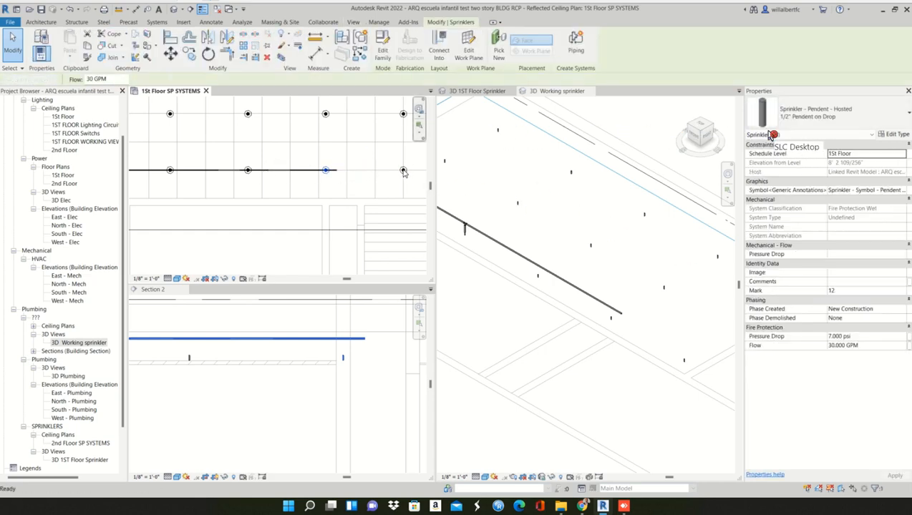
key(Escape)
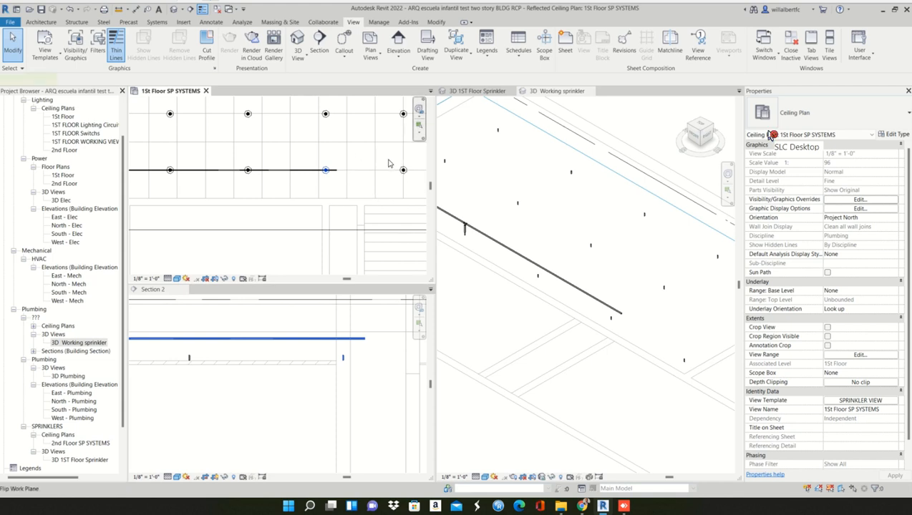
scroll(388, 164, down, 1)
click(365, 189)
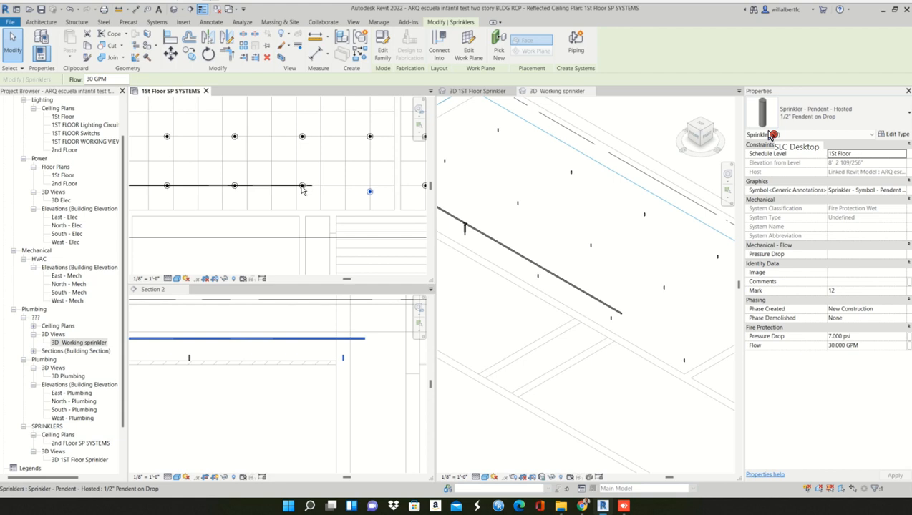
key(Escape)
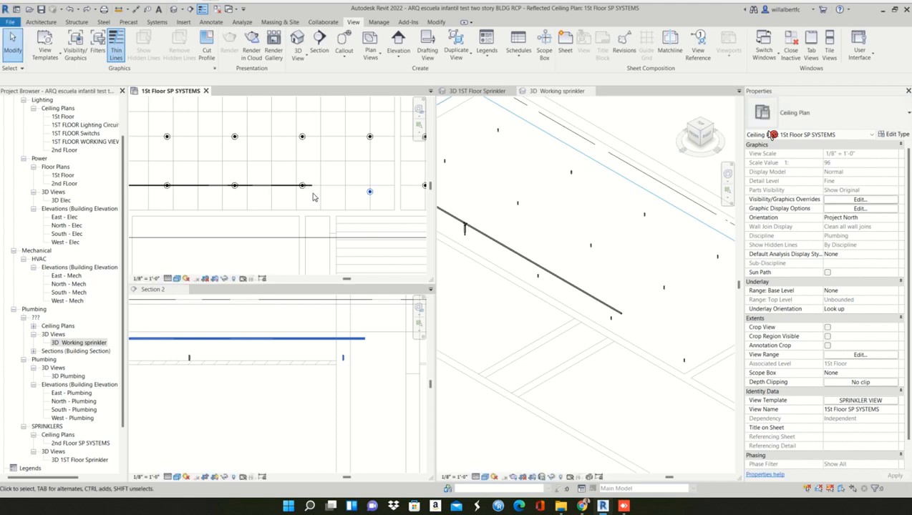
scroll(359, 214, down, 3)
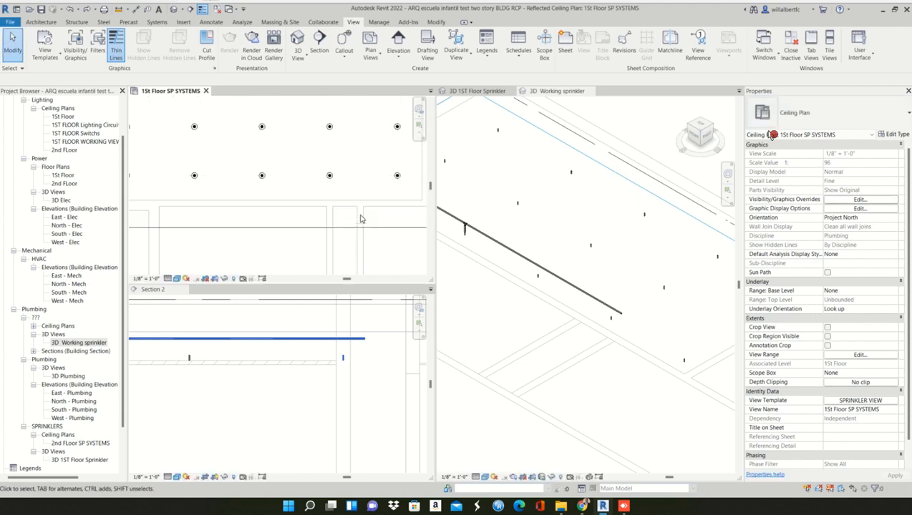
middle_drag(384, 208, 341, 210)
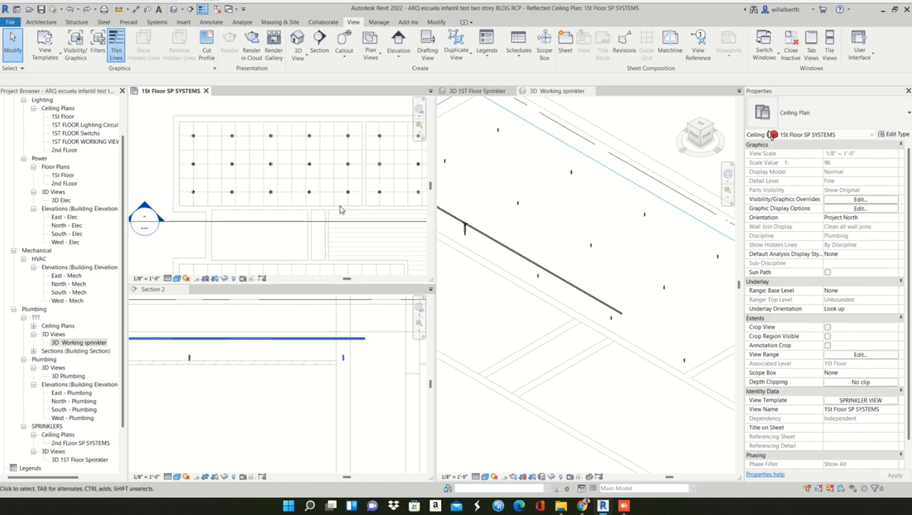
scroll(340, 207, up, 1)
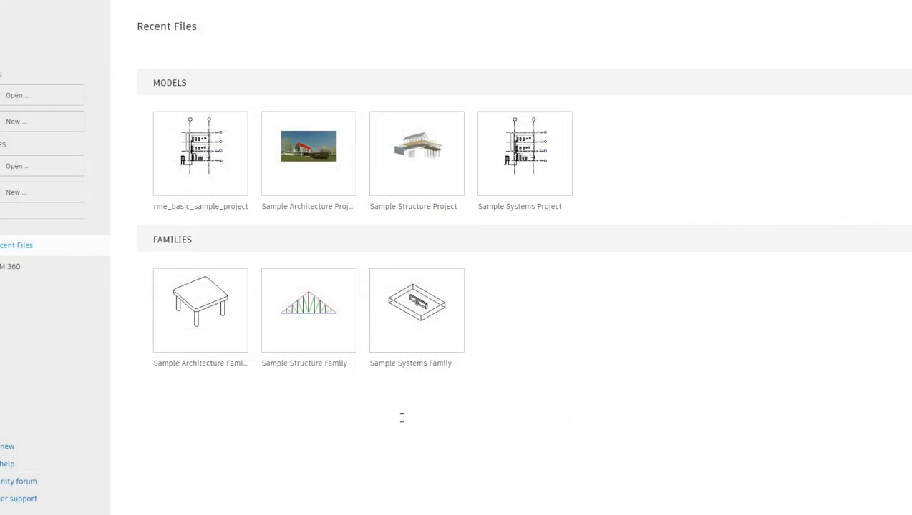
- Switch to AnyDesk and reconnect to the recent remote desktop session that runs the Revit sprinkler project
key(super)
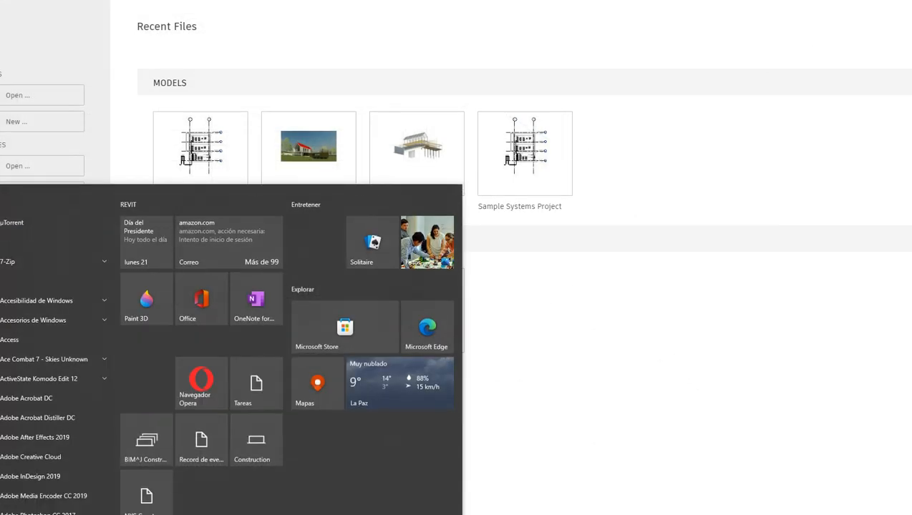
text(ANYDE)
key(Return)
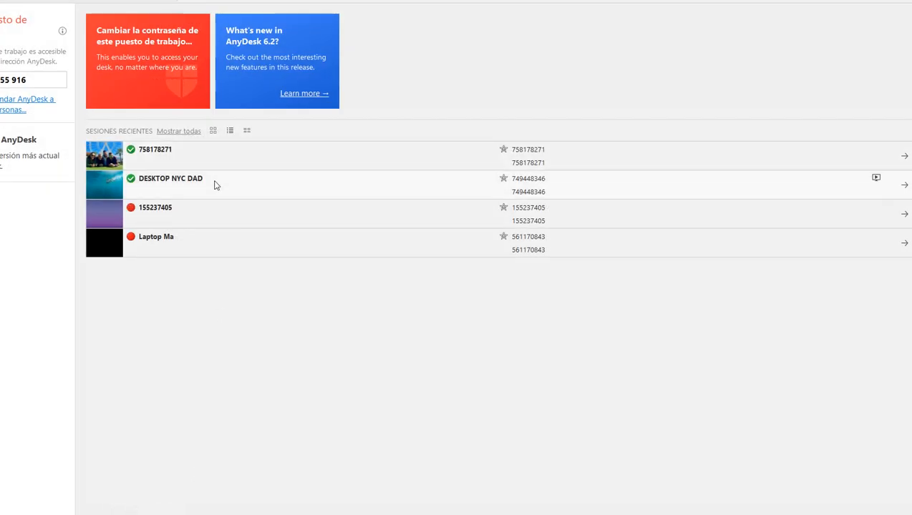
click(246, 161)
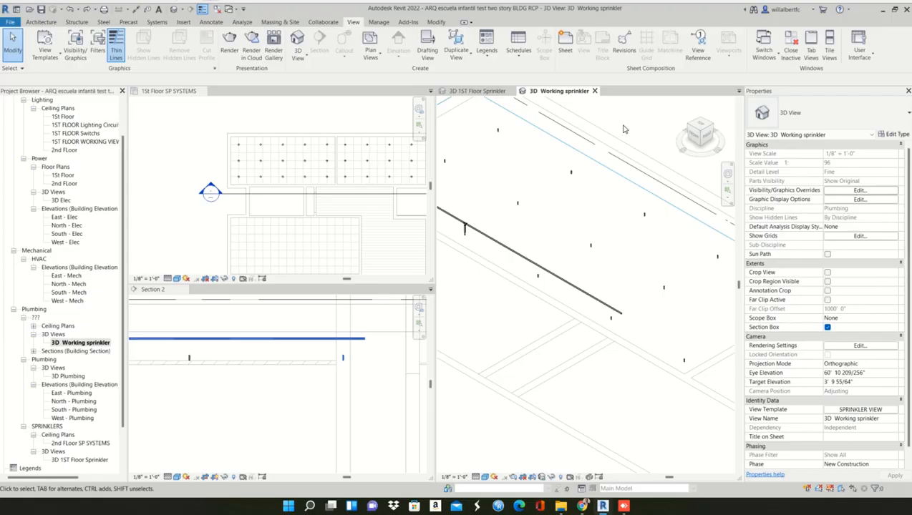
- Select the horizontal pipe beyond the second drop in Section 2 and locate it in the 3D Working sprinkler view
scroll(536, 295, up, 5)
scroll(562, 334, down, 3)
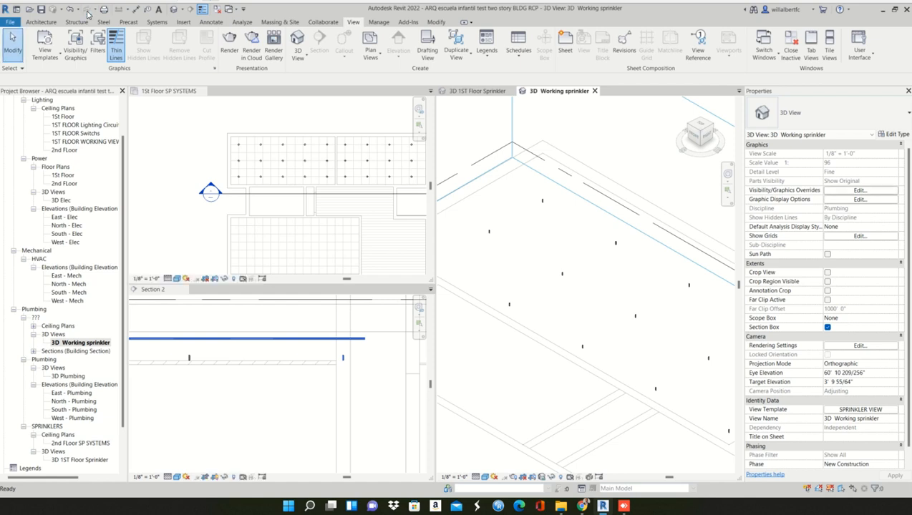
scroll(232, 426, down, 3)
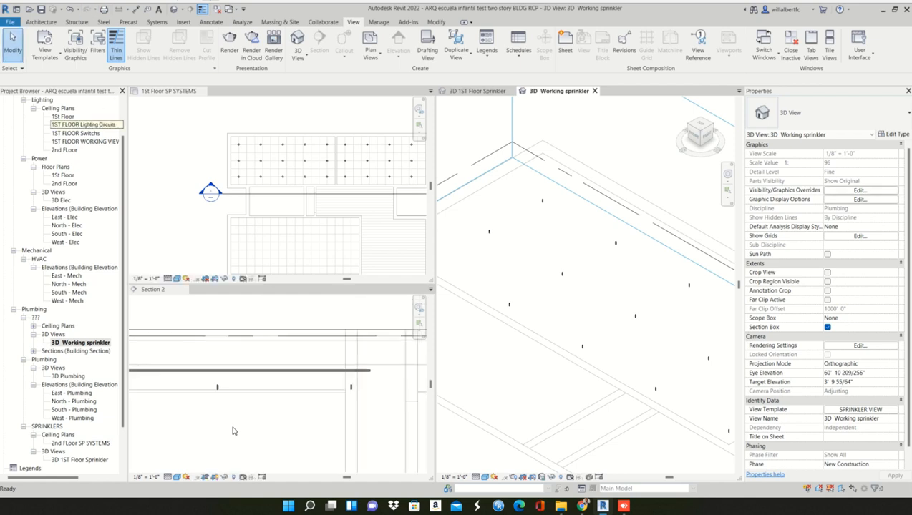
middle_drag(278, 406, 327, 381)
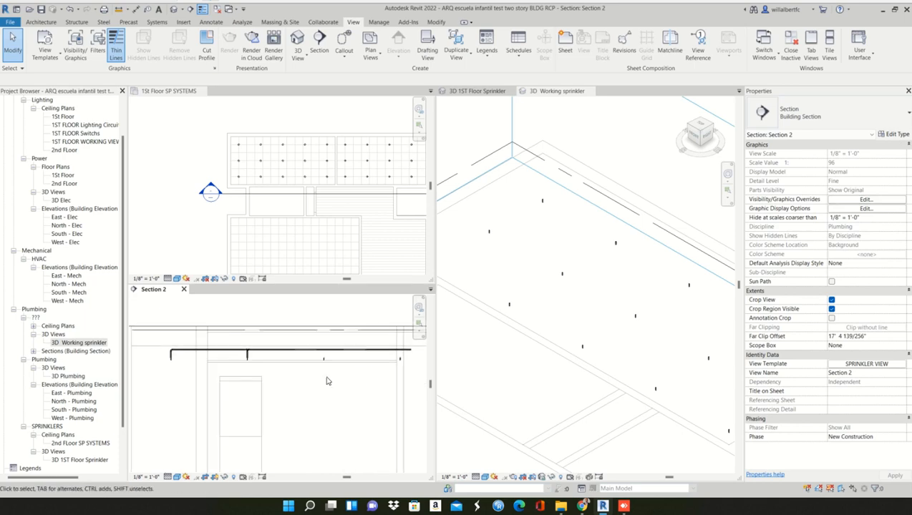
scroll(315, 375, down, 1)
click(310, 358)
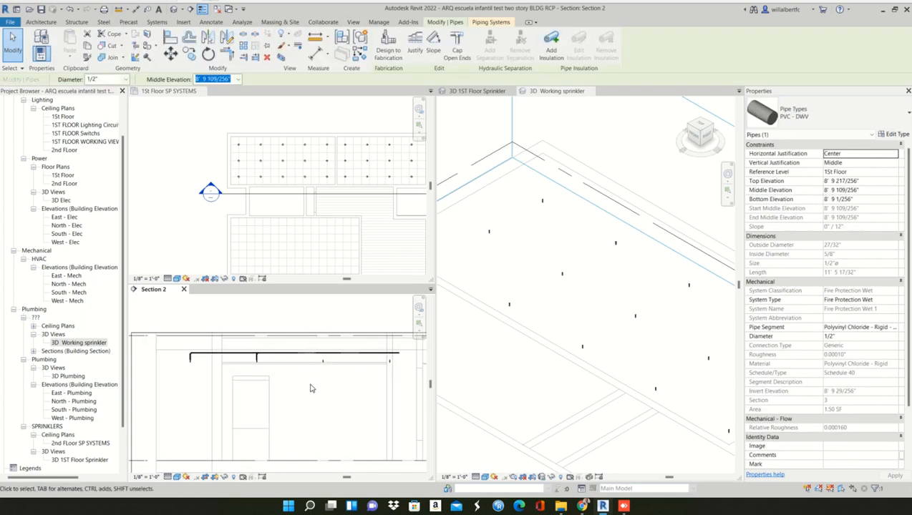
click(309, 383)
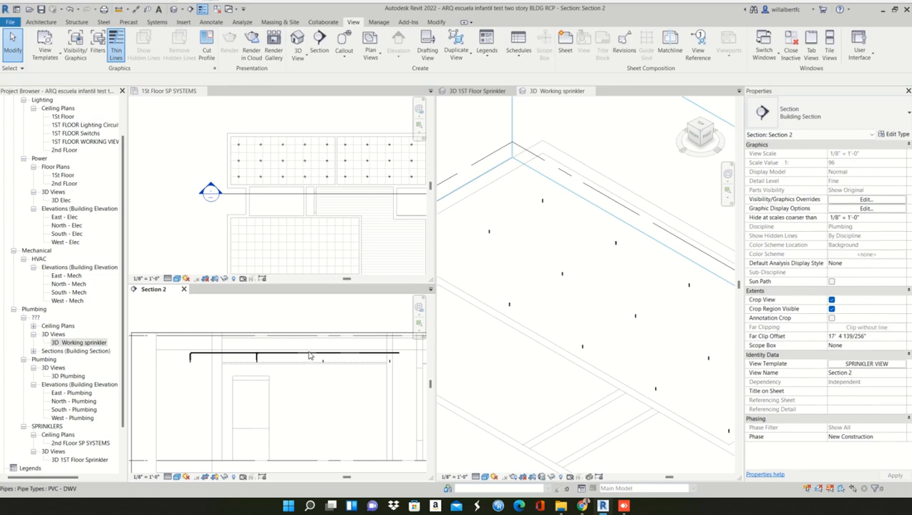
click(311, 357)
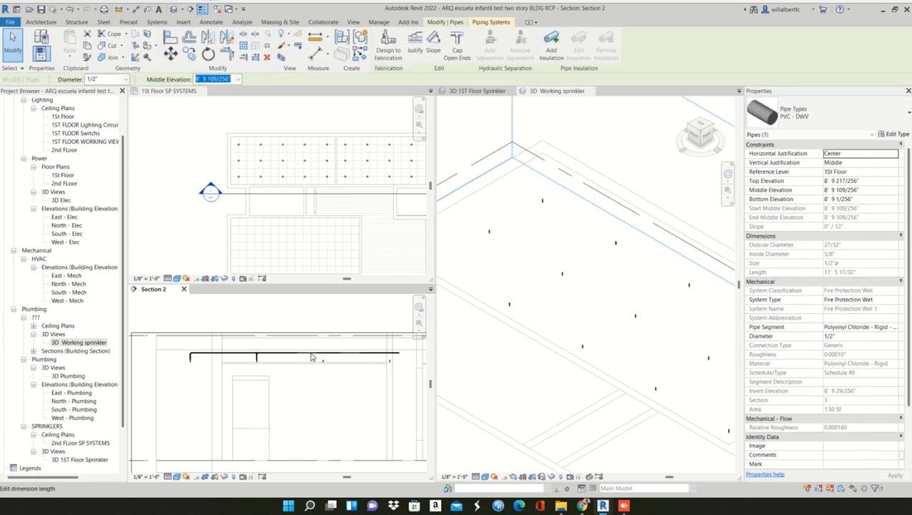
scroll(598, 332, down, 3)
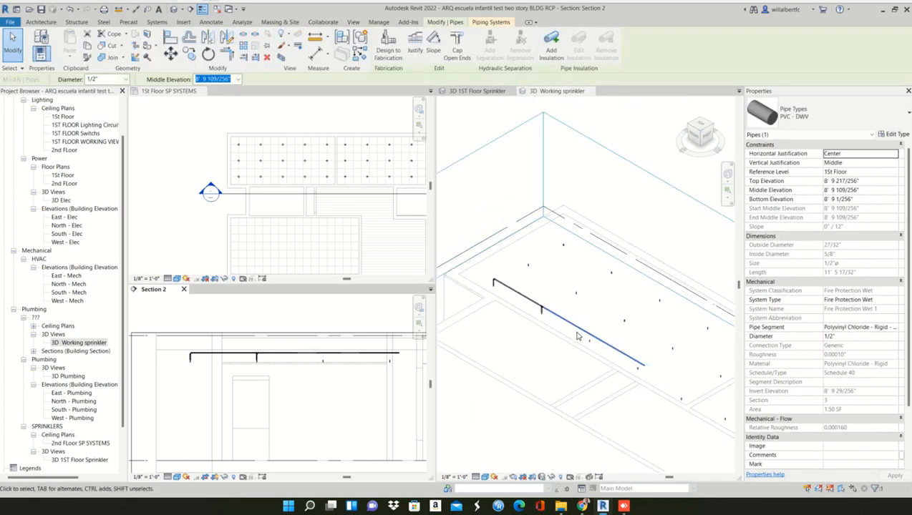
- Select the two unconnected sprinklers near the pipe in 3D and compare their row with the pipe line in the 1St Floor SP SYSTEMS plan
scroll(574, 335, up, 4)
click(572, 343)
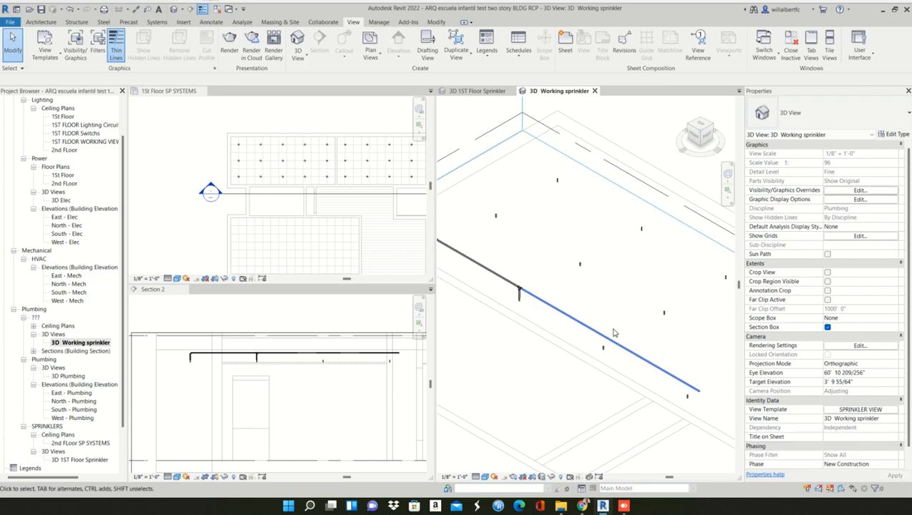
click(600, 345)
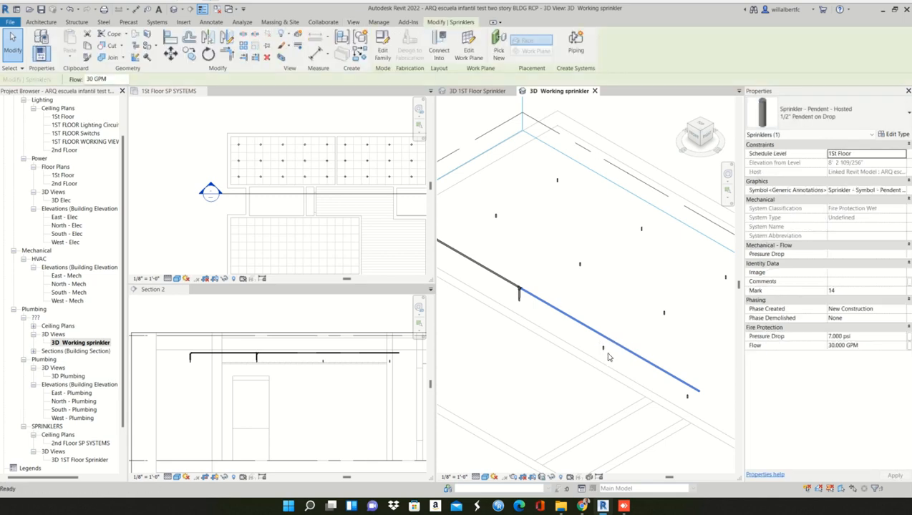
click(608, 360)
click(602, 351)
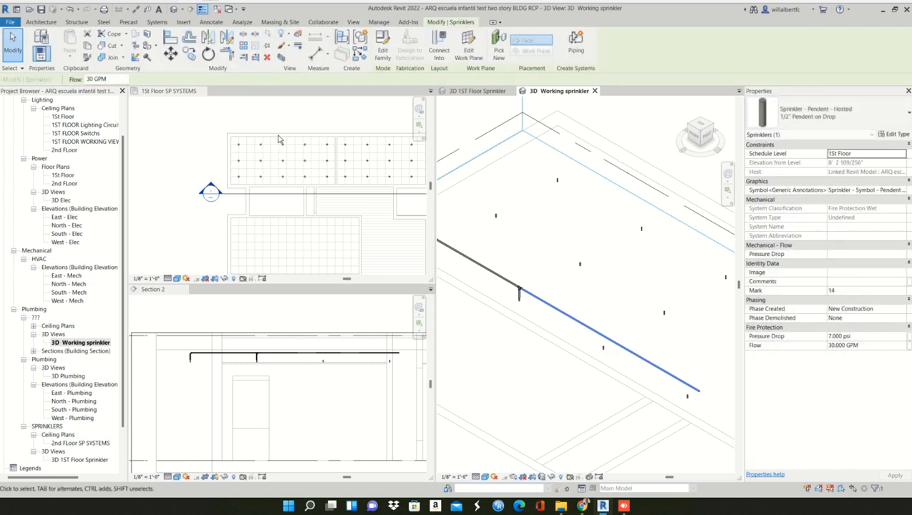
scroll(301, 183, up, 5)
scroll(300, 188, down, 3)
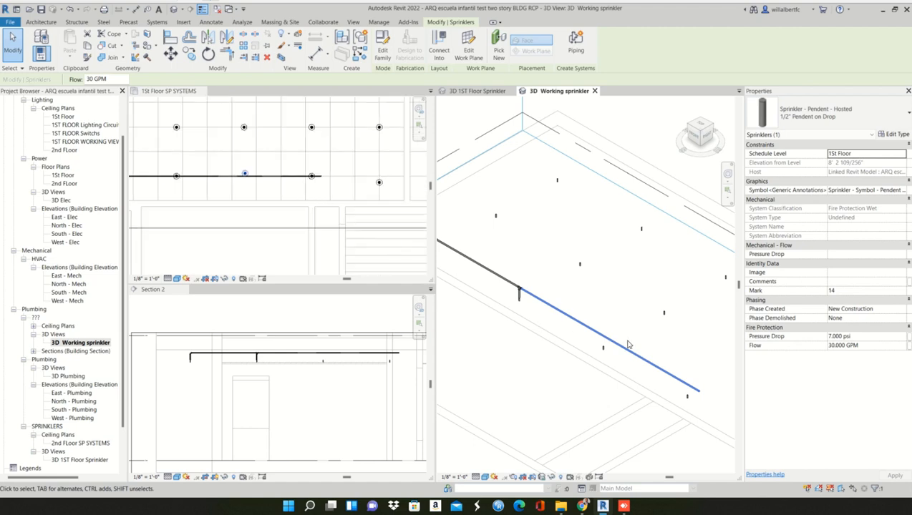
ctrl+click(687, 396)
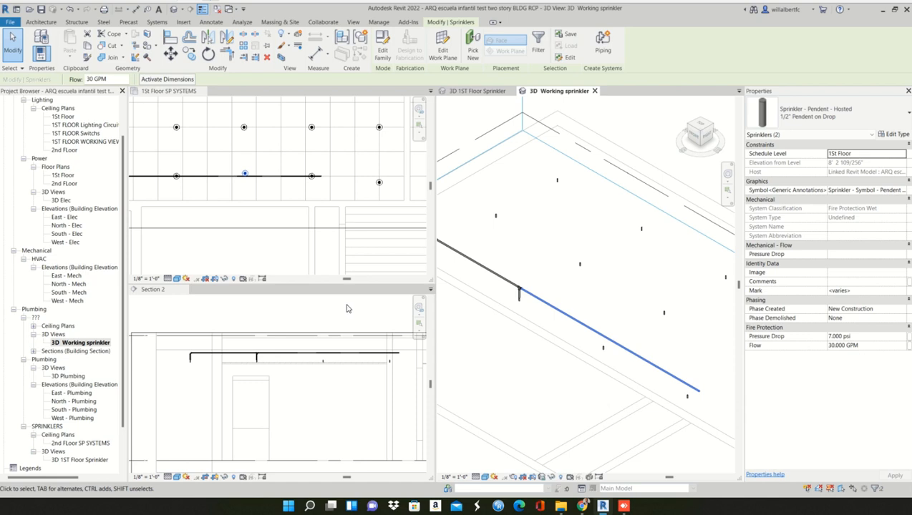
click(593, 347)
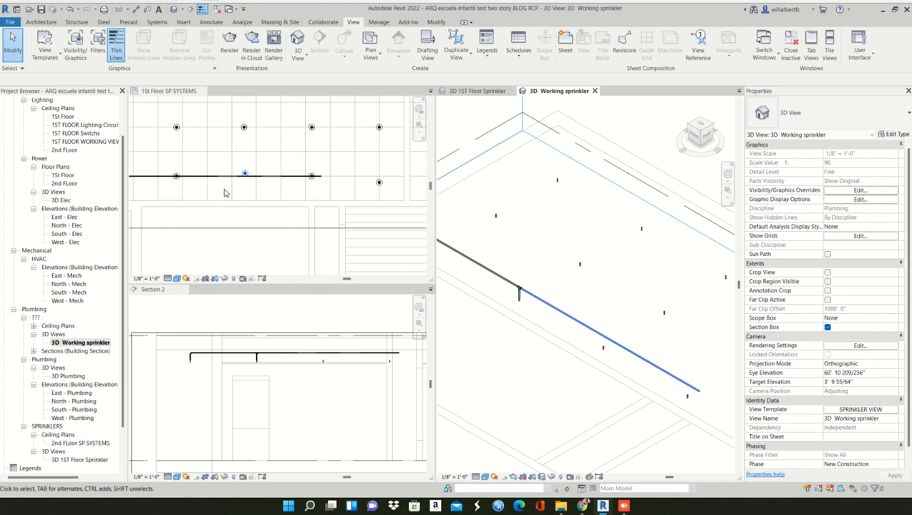
scroll(246, 185, up, 4)
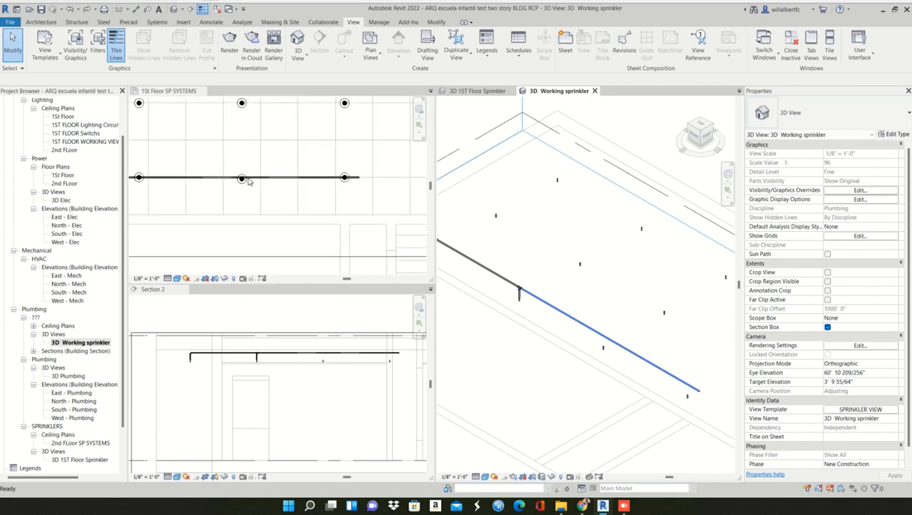
scroll(246, 184, up, 1)
scroll(243, 190, down, 3)
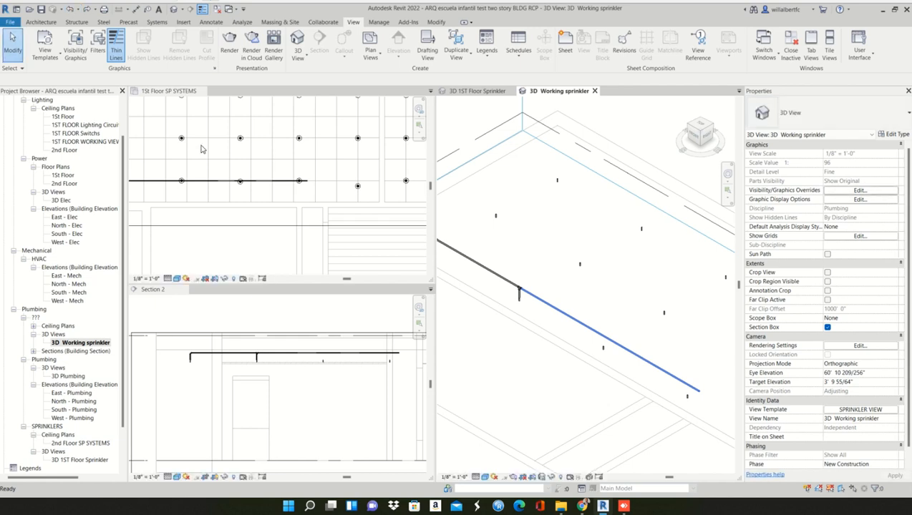
- Undo the branch pipe and its sprinkler connections, checking the sprinkler rows in plan, 3D and Section 2
scroll(237, 183, up, 3)
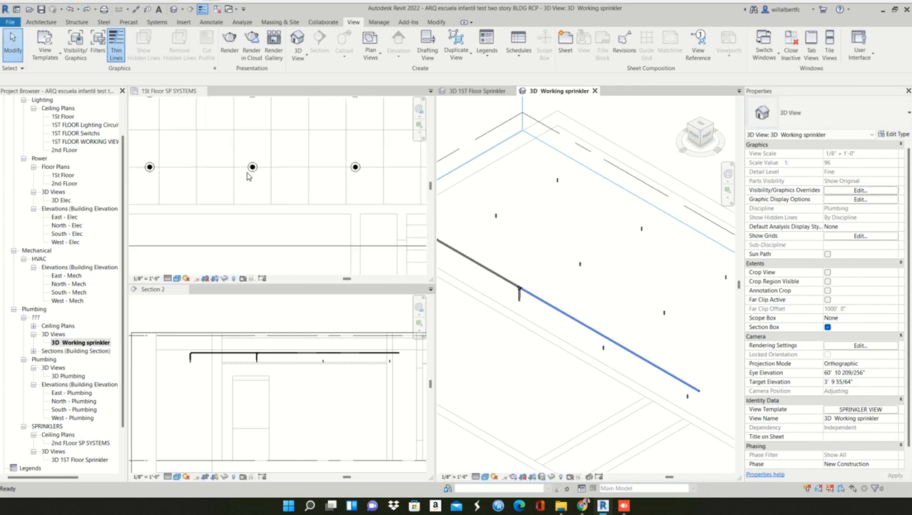
scroll(251, 172, up, 1)
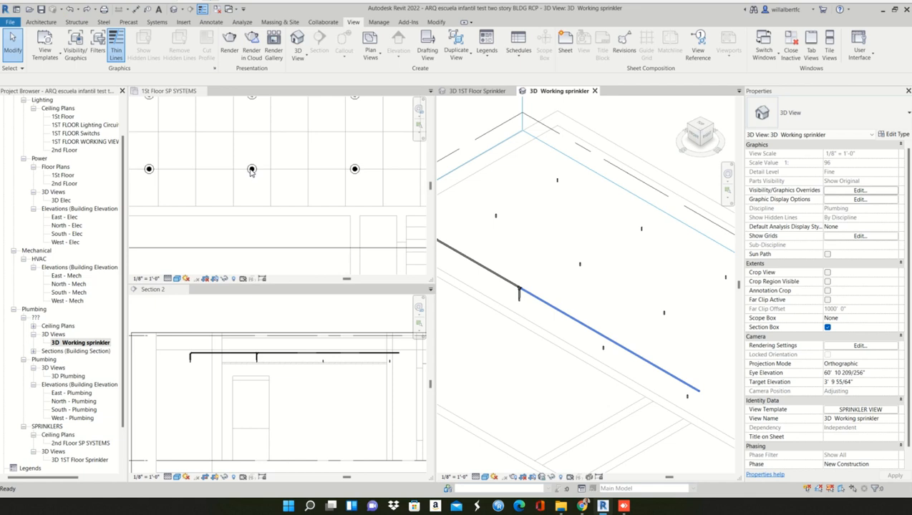
scroll(223, 192, down, 2)
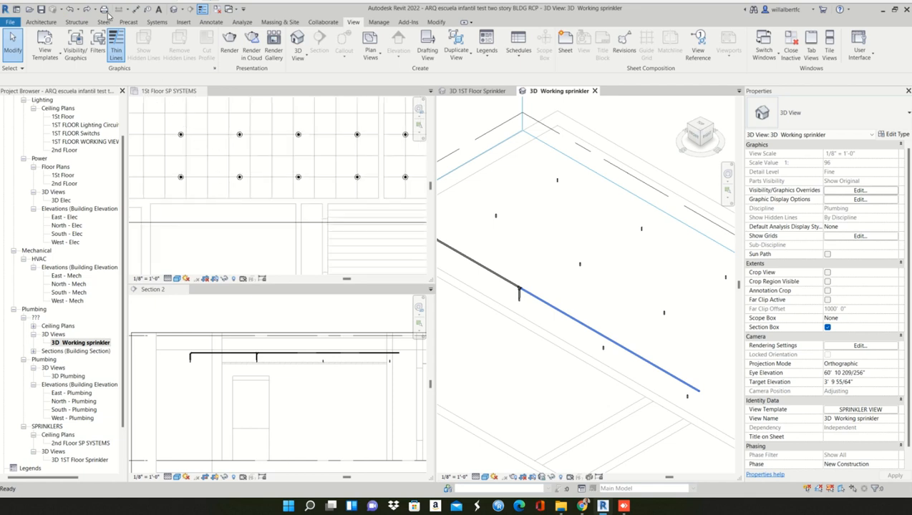
shift+middle_drag(466, 350, 553, 326)
scroll(538, 338, up, 2)
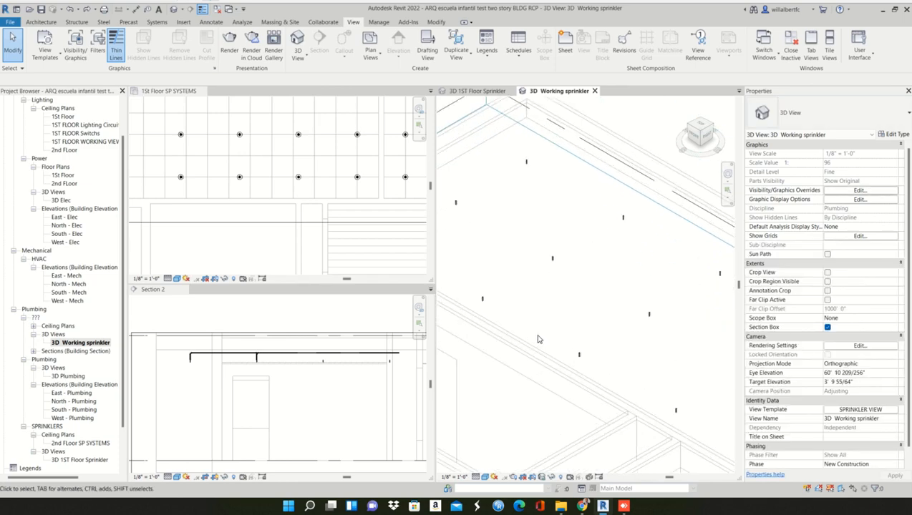
scroll(539, 338, down, 1)
click(352, 406)
scroll(284, 407, up, 3)
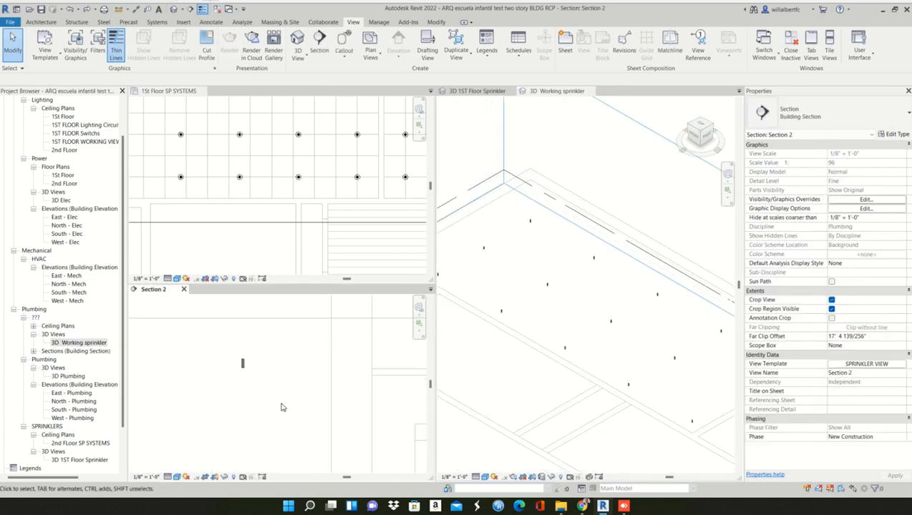
scroll(283, 405, down, 3)
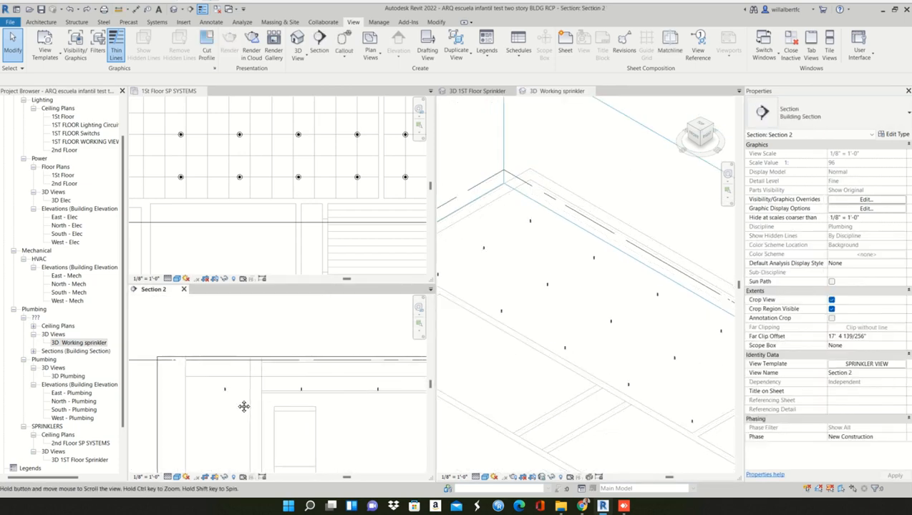
scroll(203, 196, down, 3)
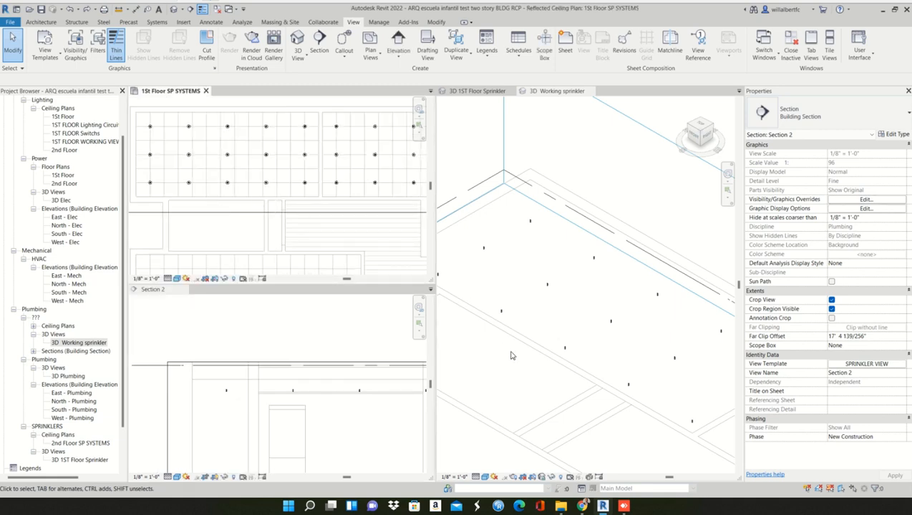
scroll(230, 386, up, 5)
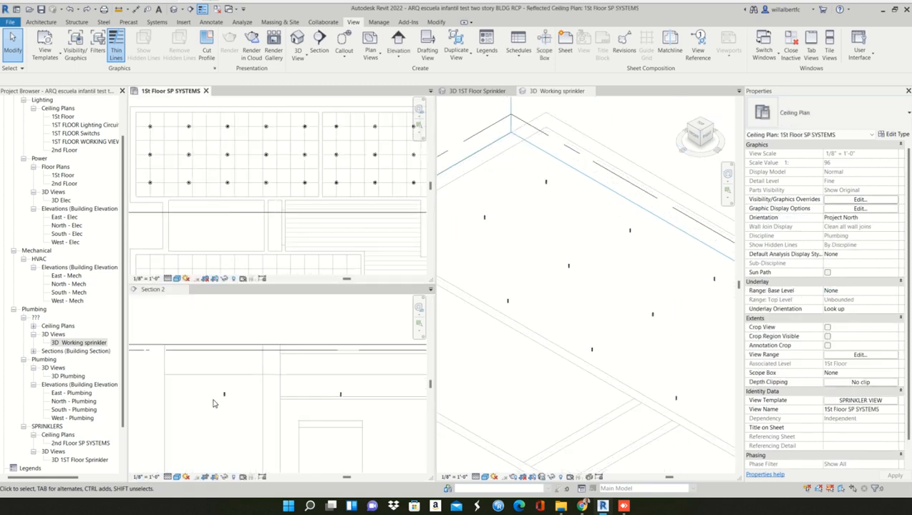
- Draw a vertical 1/2" PVC - DWV pipe up from the first sprinkler in Section 2 to a middle elevation of 8' 10 109/256"
click(234, 385)
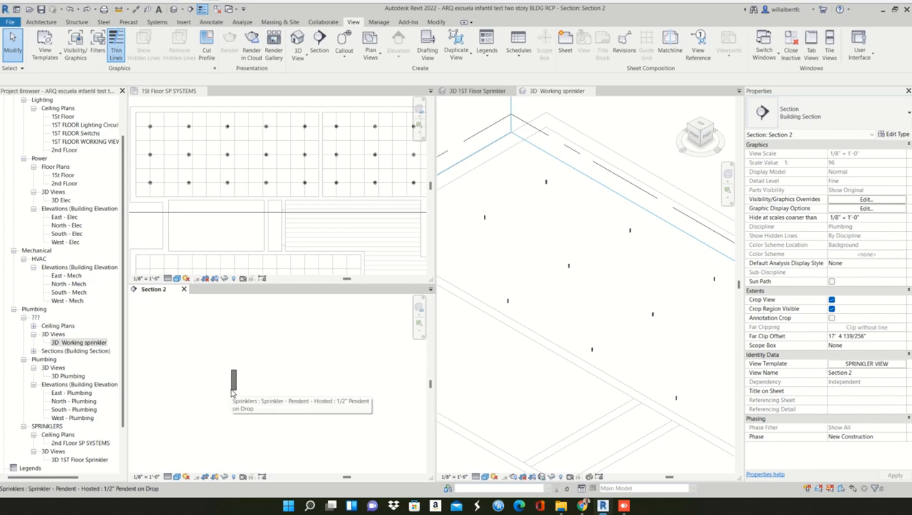
click(233, 386)
key(Escape)
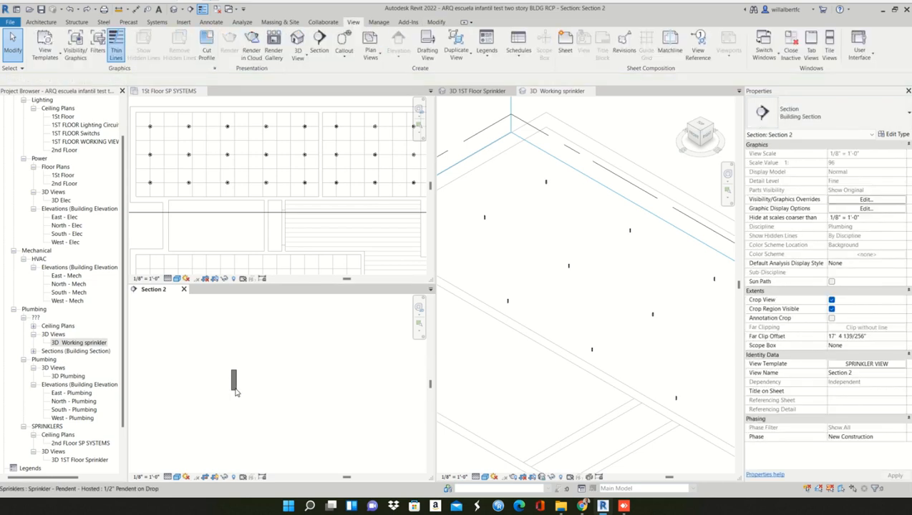
click(235, 387)
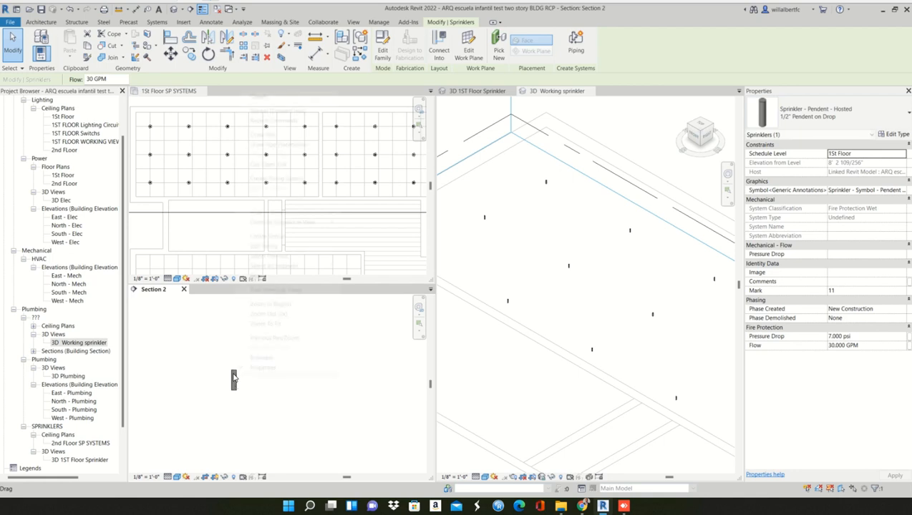
right_click(234, 378)
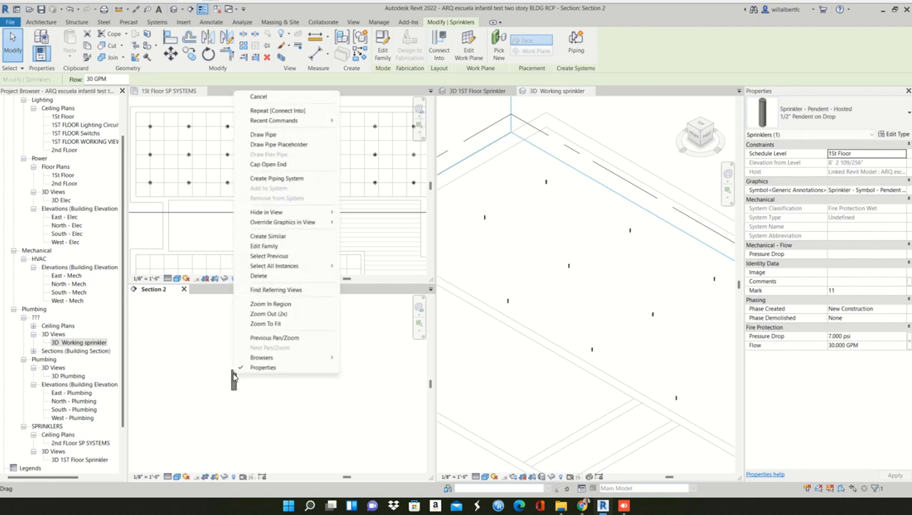
click(263, 134)
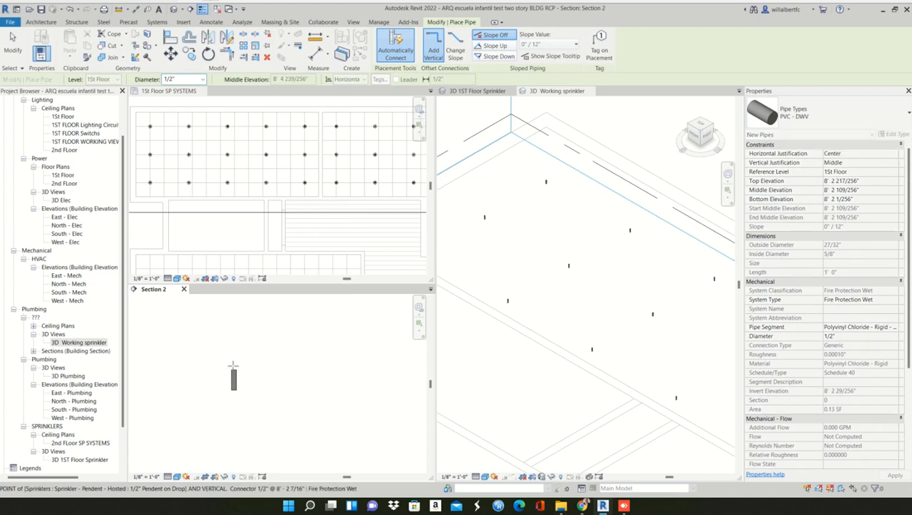
scroll(233, 347, down, 3)
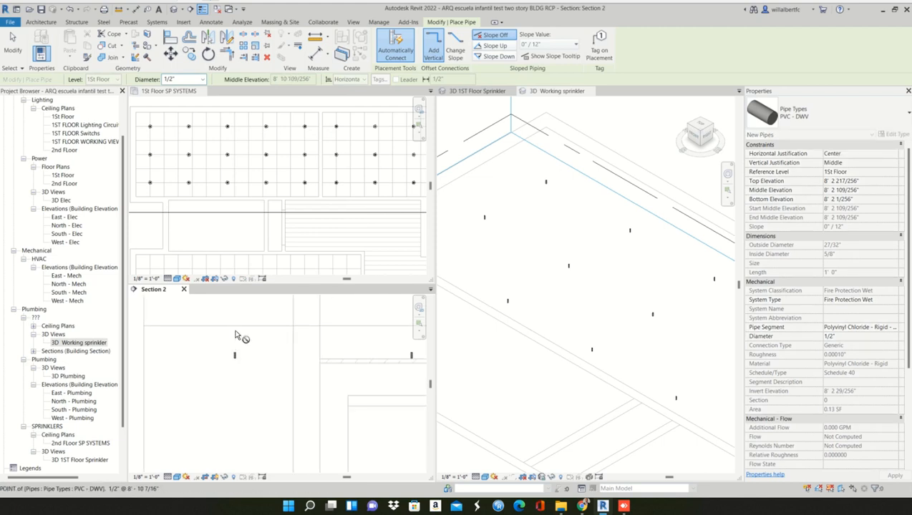
key(Escape)
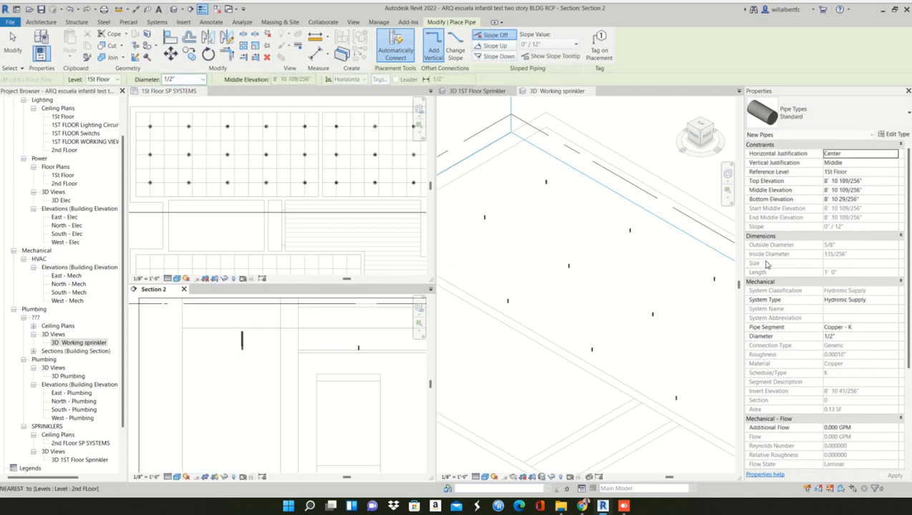
- Shorten the vertical pipe above the first sprinkler in Section 2 to a top elevation of 8' 7 109/256"
scroll(543, 348, down, 1)
click(543, 348)
scroll(270, 339, up, 3)
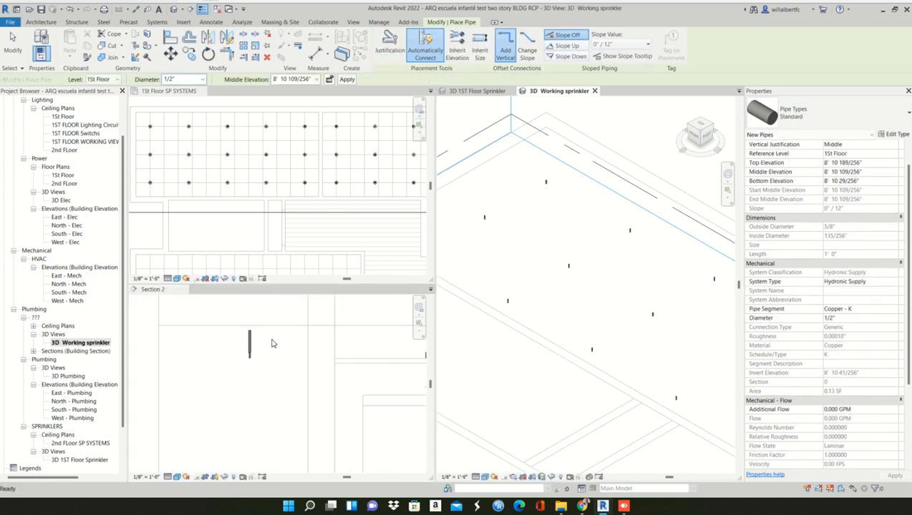
scroll(243, 355, up, 1)
click(244, 329)
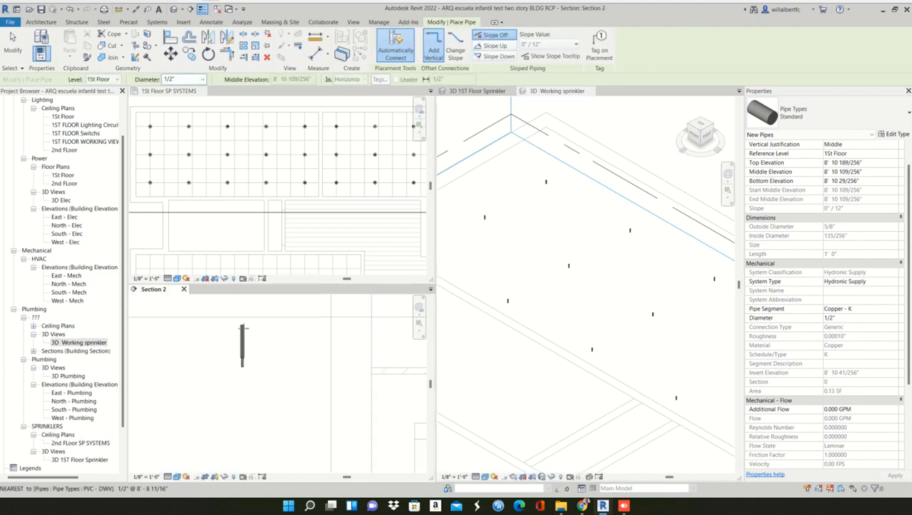
key(Escape)
click(242, 339)
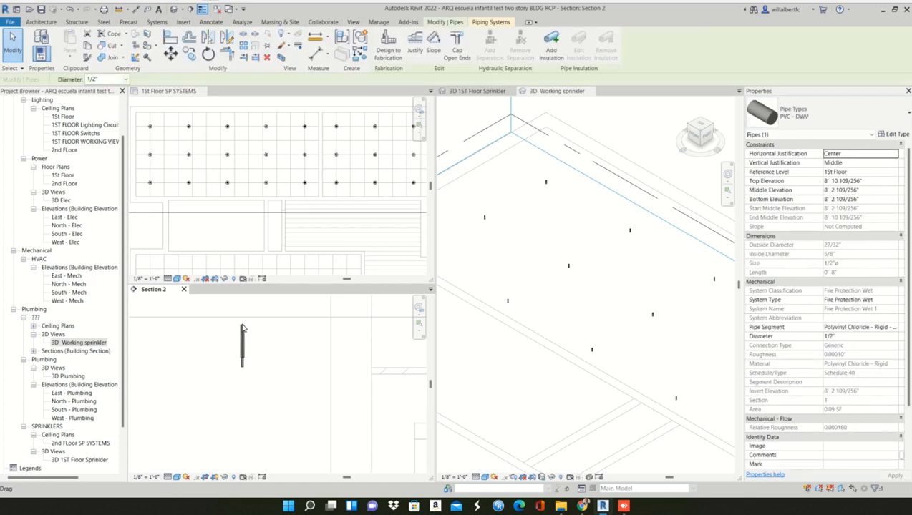
drag(242, 329, 243, 343)
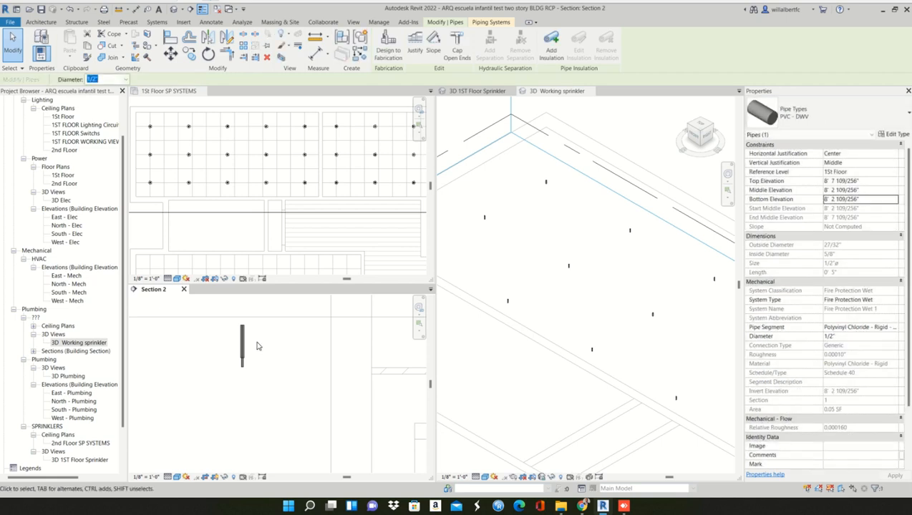
click(258, 346)
- Draw a horizontal 1/2" PVC - DWV pipe from the vertical pipe's upper end in Section 2, running above the sprinkler row
scroll(258, 347, down, 2)
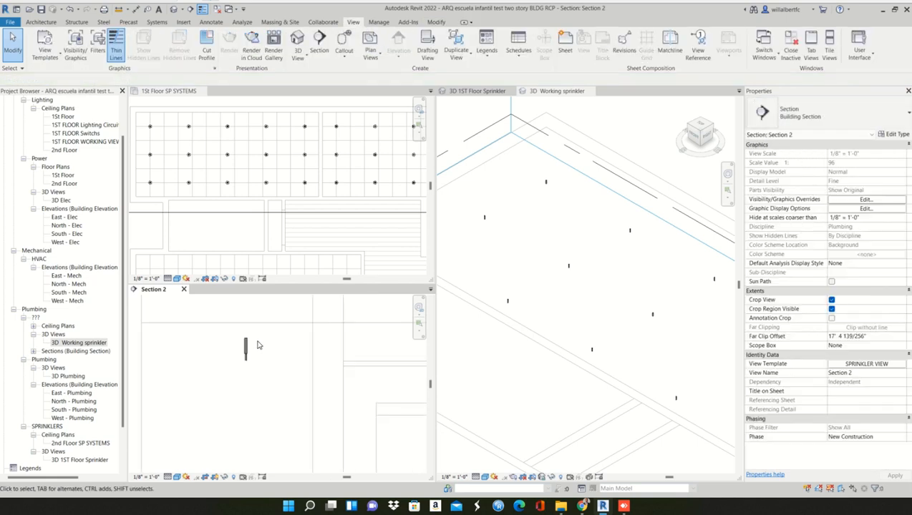
scroll(257, 346, up, 3)
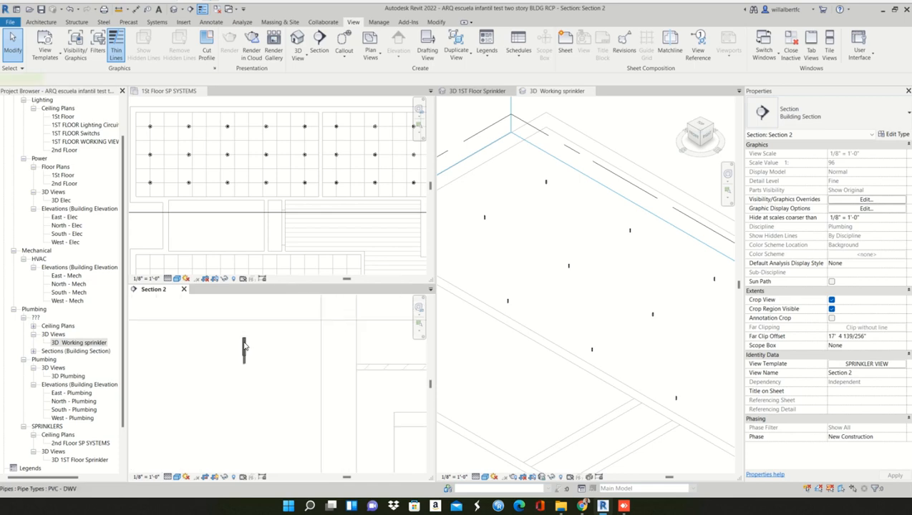
click(244, 347)
right_click(244, 345)
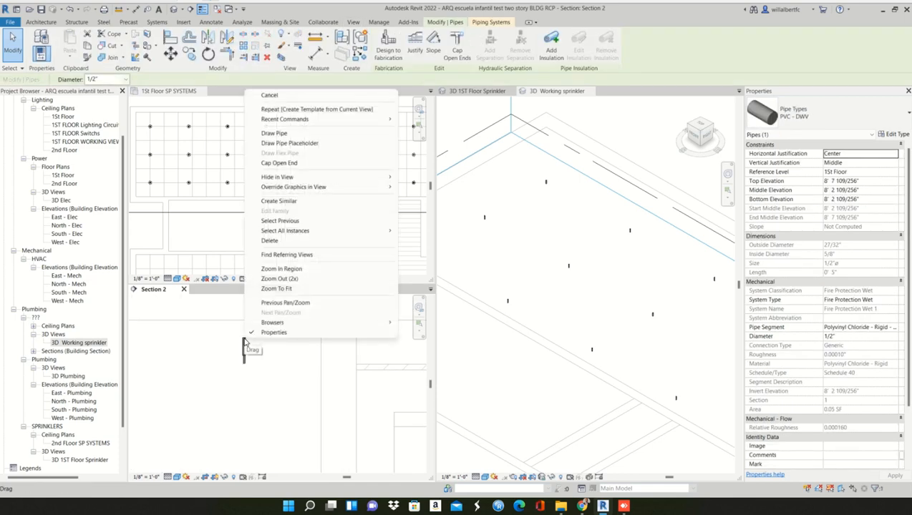
click(283, 134)
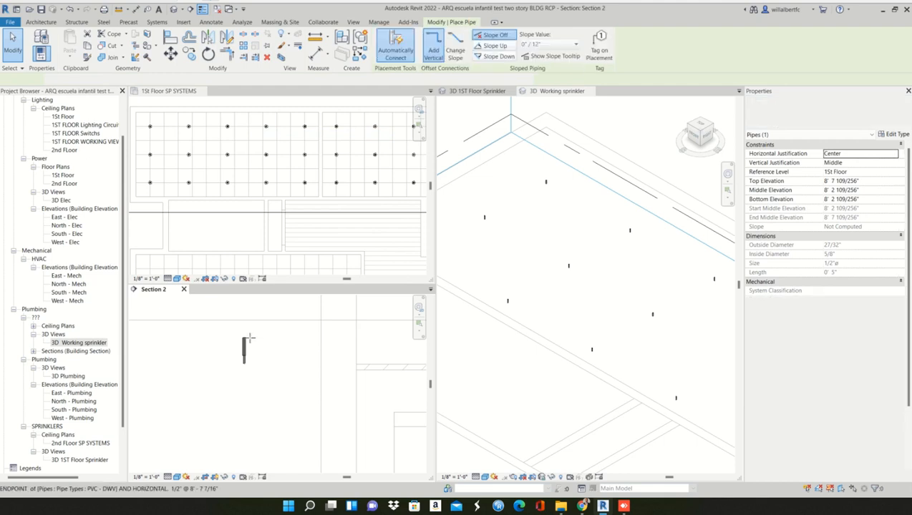
scroll(308, 337, down, 2)
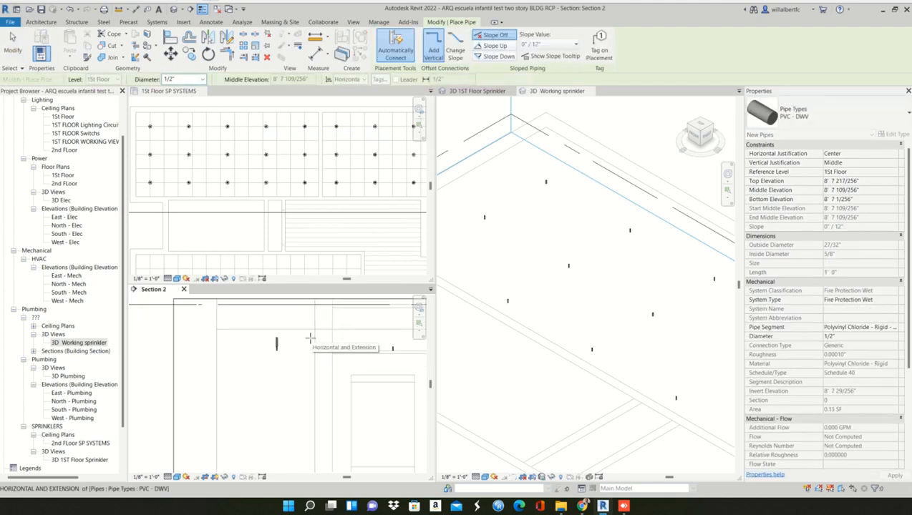
middle_drag(309, 338, 176, 337)
scroll(350, 332, down, 1)
middle_drag(350, 332, 163, 327)
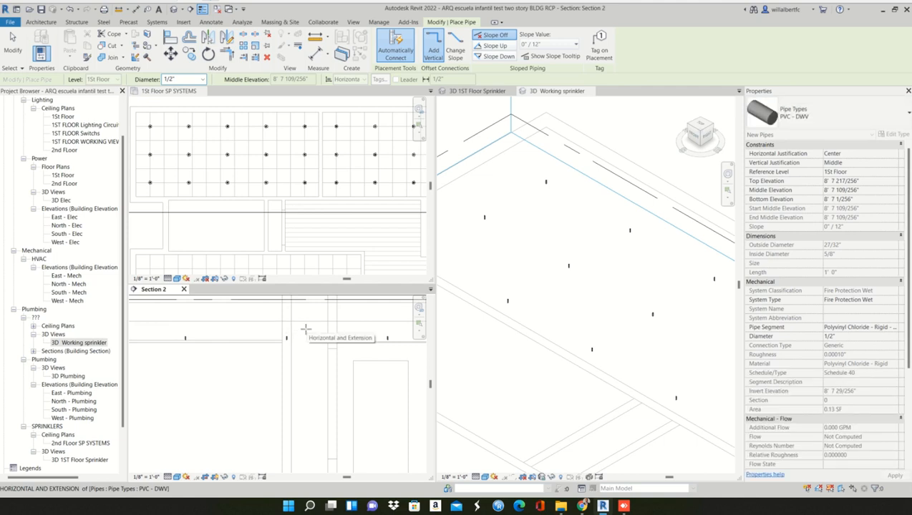
scroll(306, 337, down, 3)
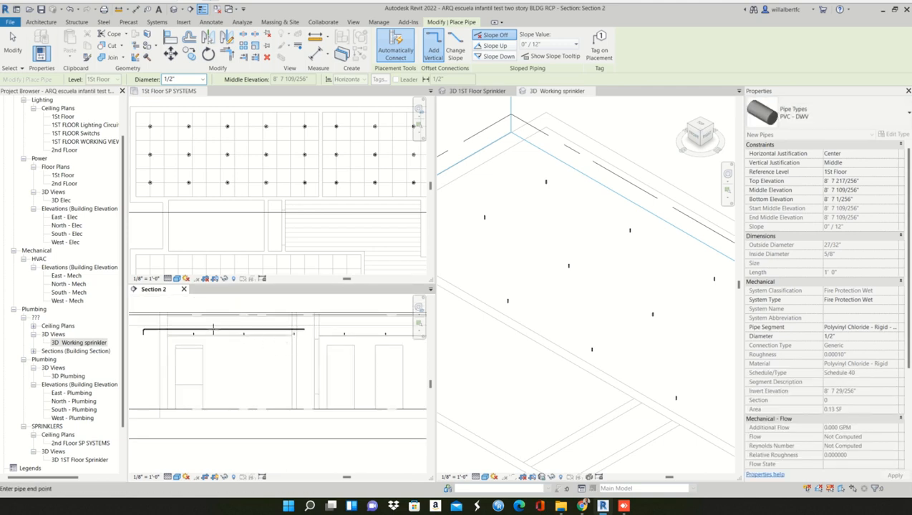
scroll(213, 330, up, 3)
middle_drag(228, 348, 288, 349)
scroll(238, 344, down, 1)
middle_drag(400, 347, 407, 315)
scroll(237, 341, down, 2)
scroll(250, 321, up, 1)
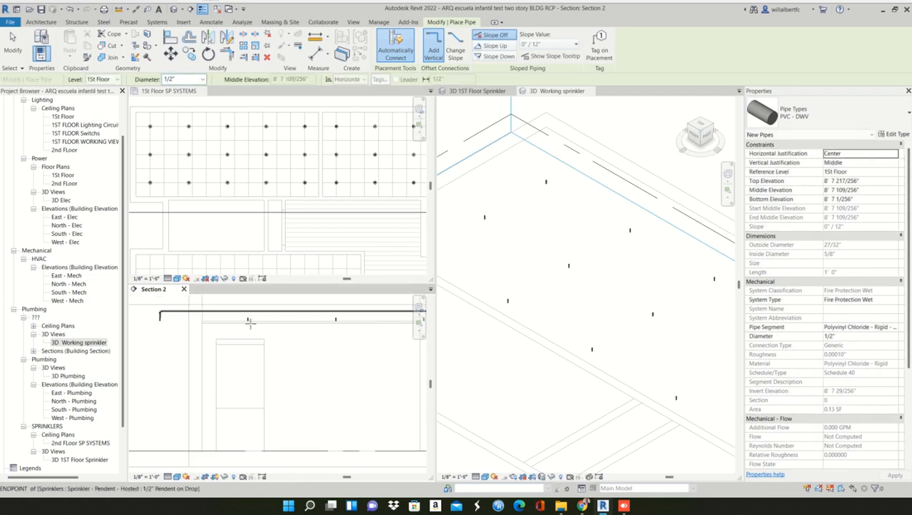
key(Escape)
- Try to connect the second sprinkler in Section 2 into the horizontal pipe above it
scroll(248, 323, up, 1)
scroll(247, 324, up, 2)
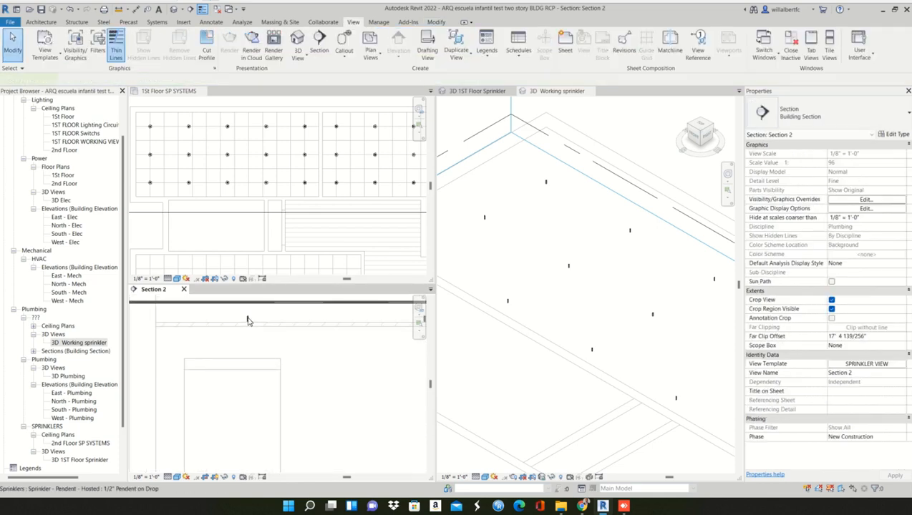
click(247, 321)
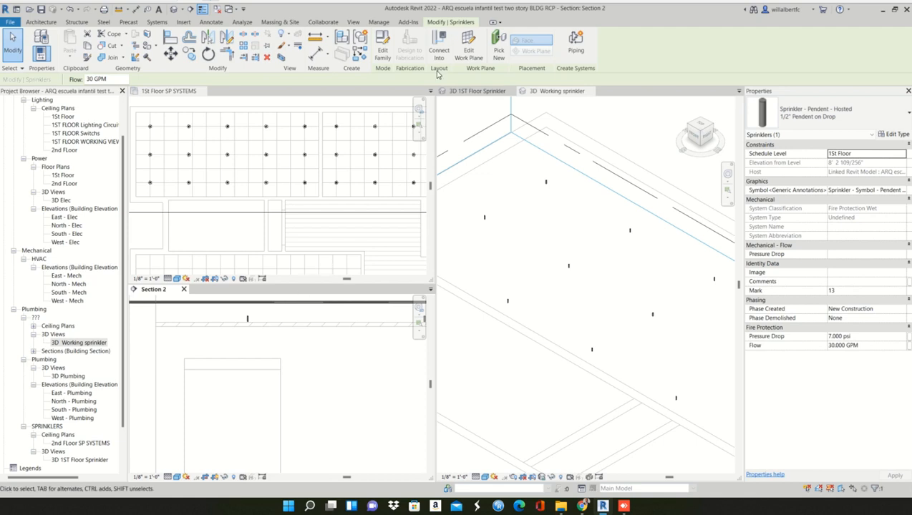
key(Escape)
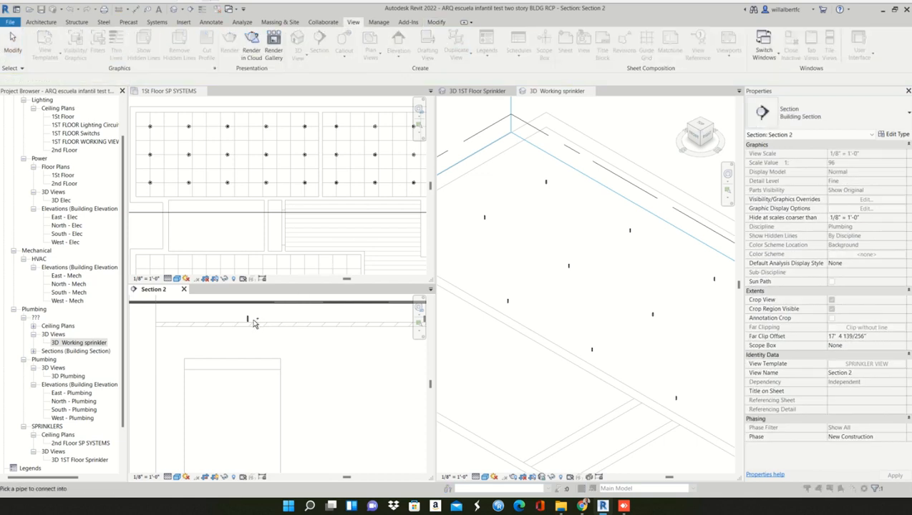
scroll(247, 319, up, 2)
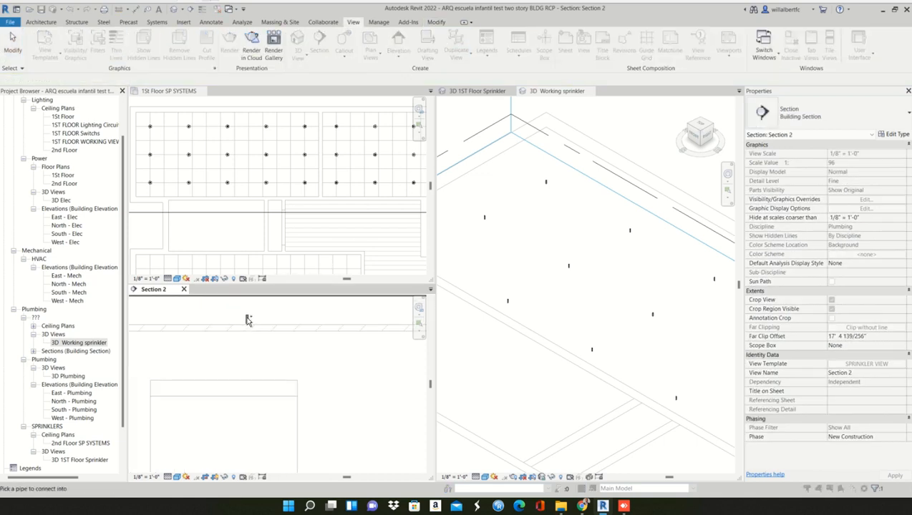
scroll(247, 319, down, 2)
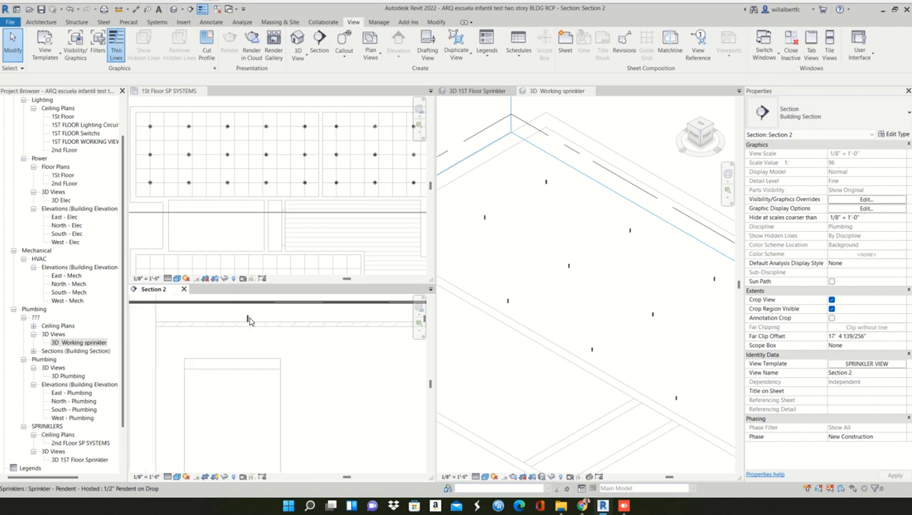
- Examine the clearance between the second sprinkler and the horizontal pipe, and the elbow at the first drop, in Section 2
scroll(247, 320, up, 3)
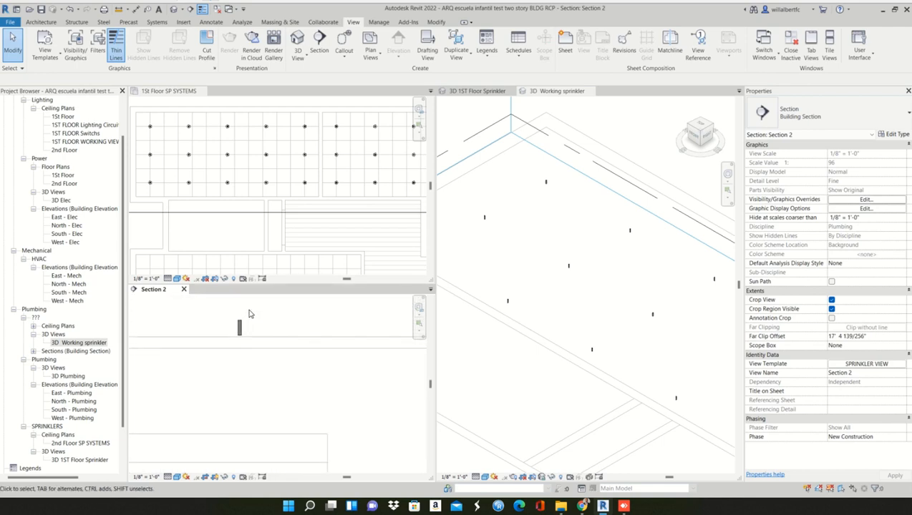
middle_drag(249, 314, 234, 393)
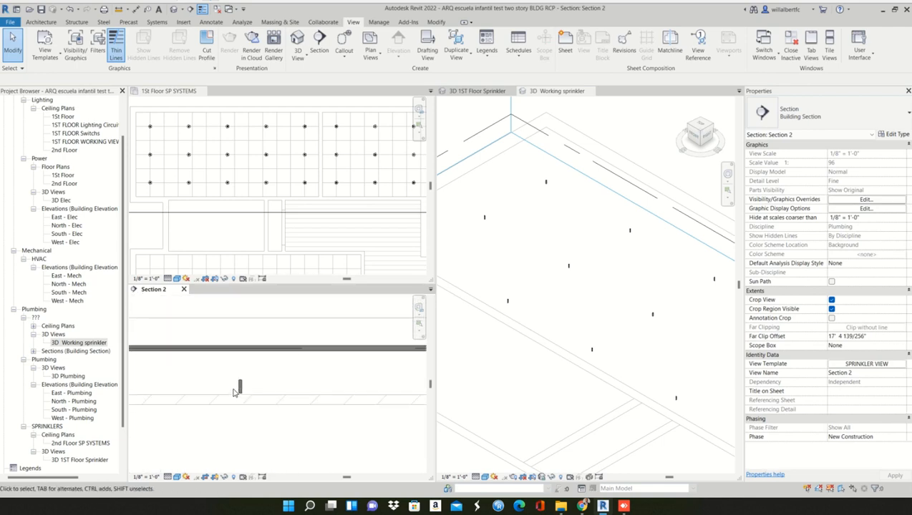
scroll(236, 390, down, 1)
scroll(240, 389, down, 2)
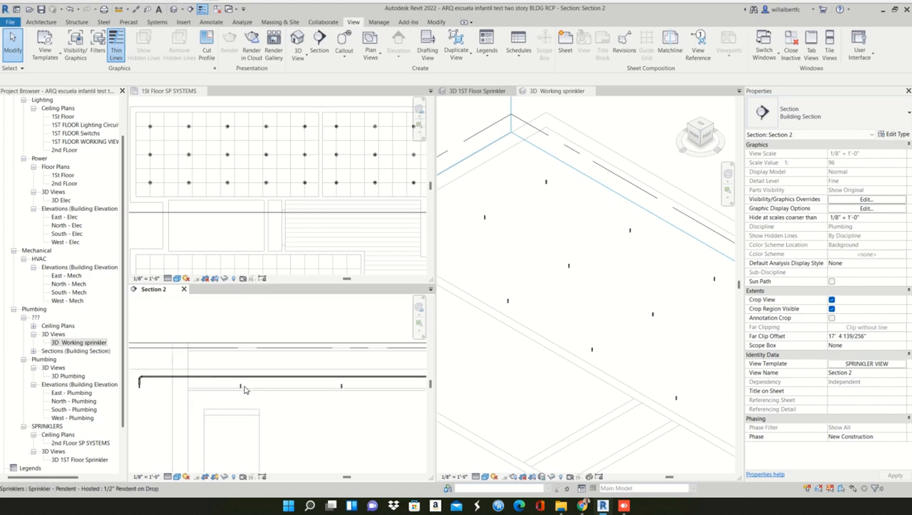
scroll(241, 387, up, 4)
scroll(230, 380, down, 3)
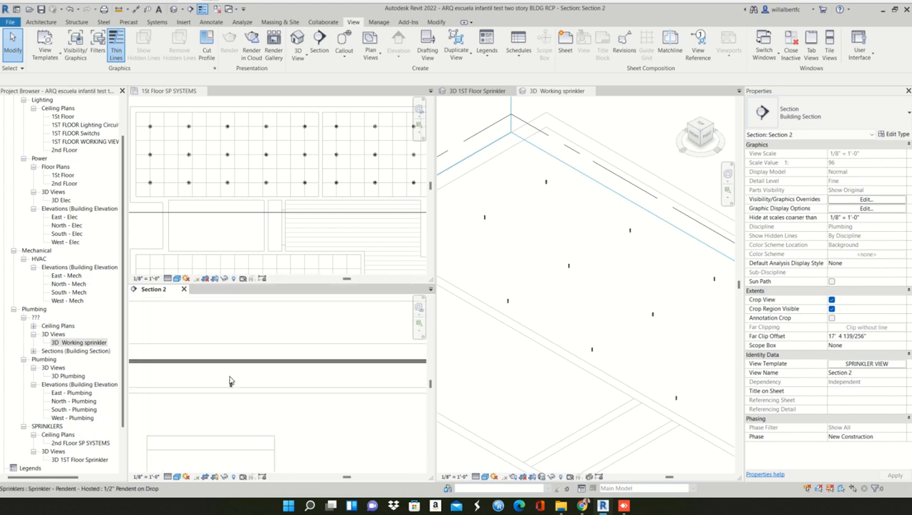
middle_drag(230, 381, 333, 377)
middle_drag(184, 376, 265, 373)
scroll(214, 366, up, 3)
scroll(237, 362, down, 4)
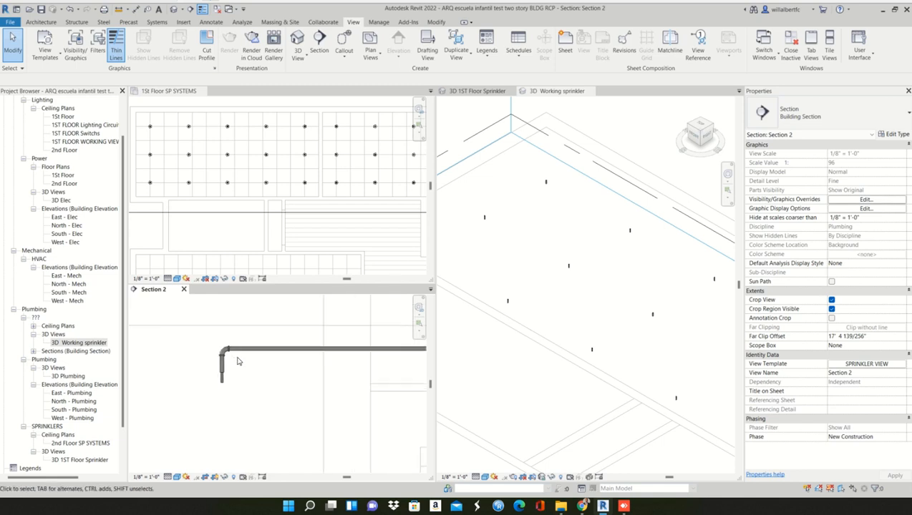
middle_drag(372, 386, 240, 377)
scroll(226, 371, up, 2)
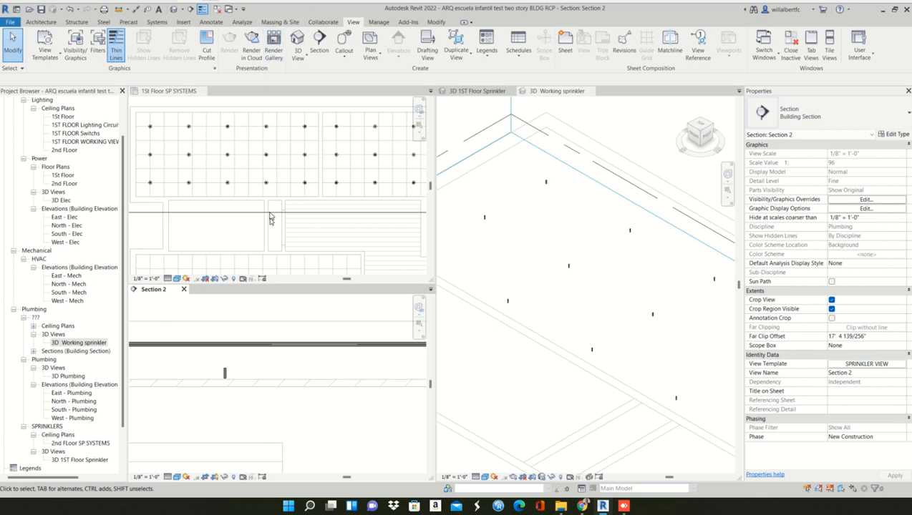
- Select the Section 2 line in the 1St Floor SP SYSTEMS plan and check its extent and direction against the new branch pipe
click(254, 231)
scroll(254, 231, down, 3)
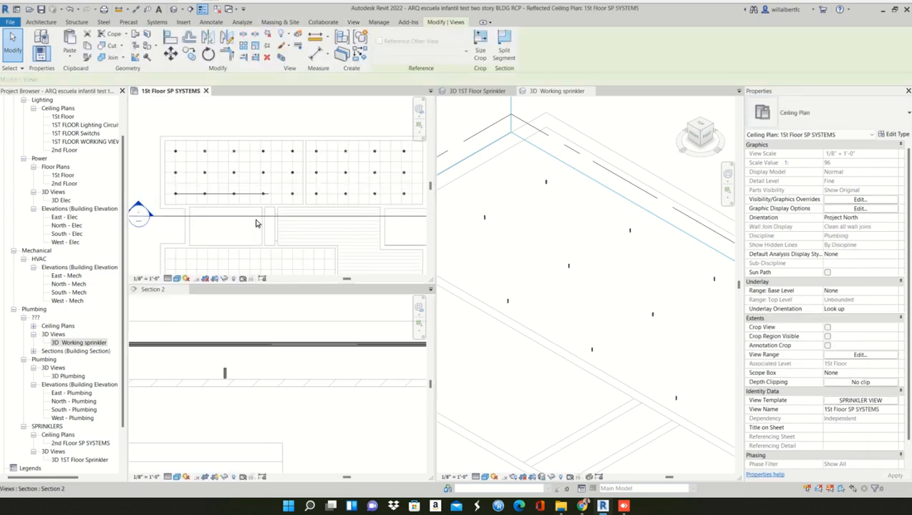
click(255, 217)
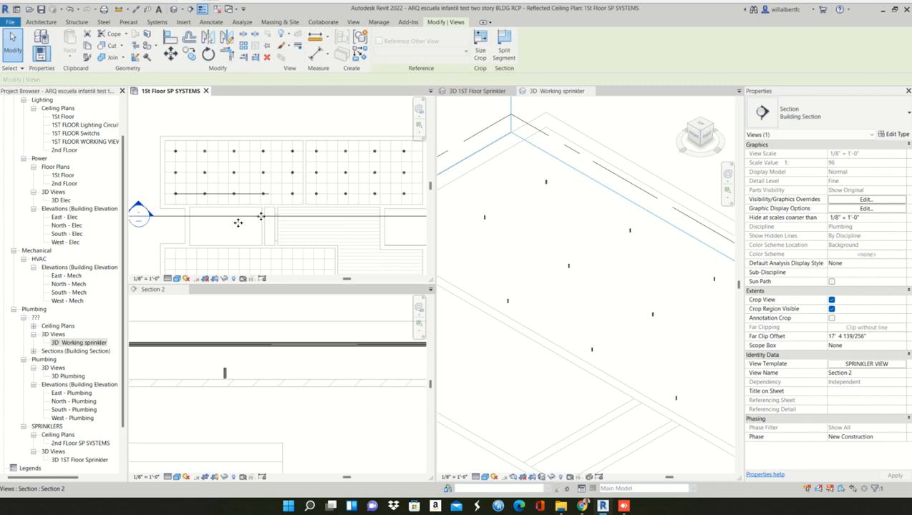
scroll(214, 221, down, 2)
scroll(158, 214, down, 3)
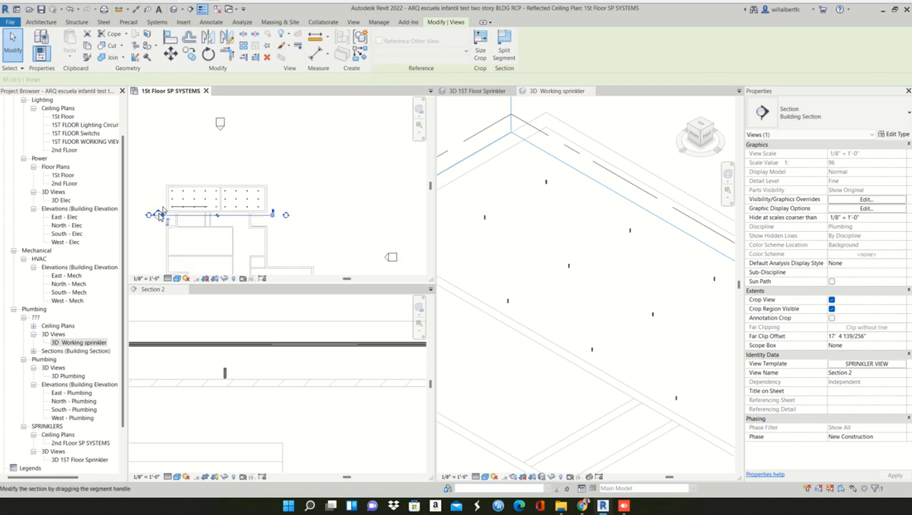
click(155, 180)
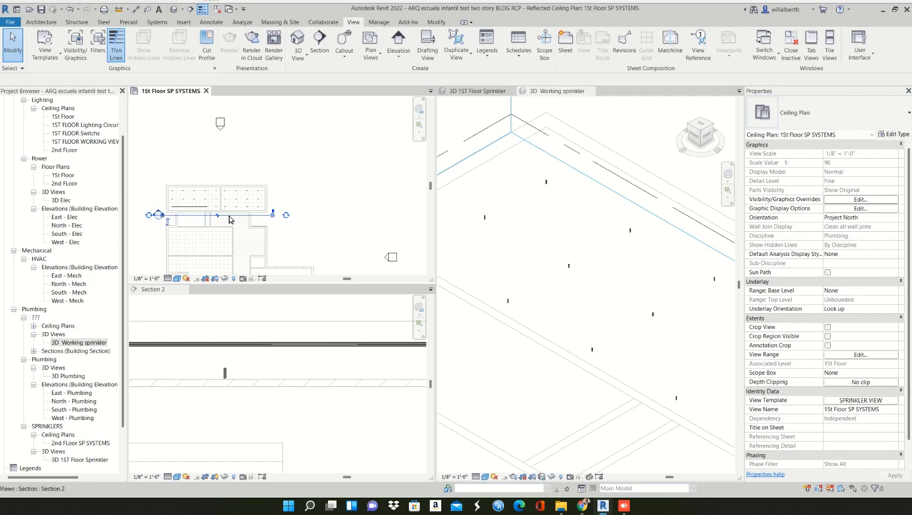
middle_drag(196, 230, 279, 226)
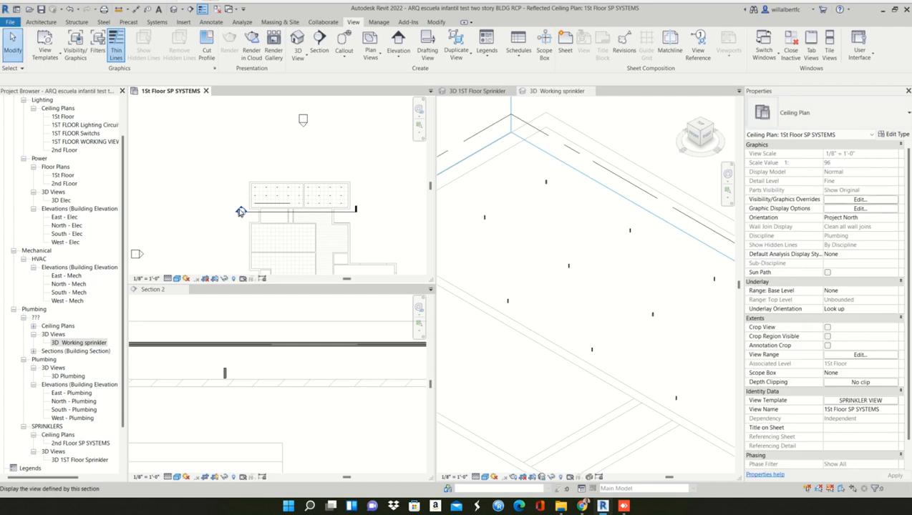
scroll(241, 213, up, 2)
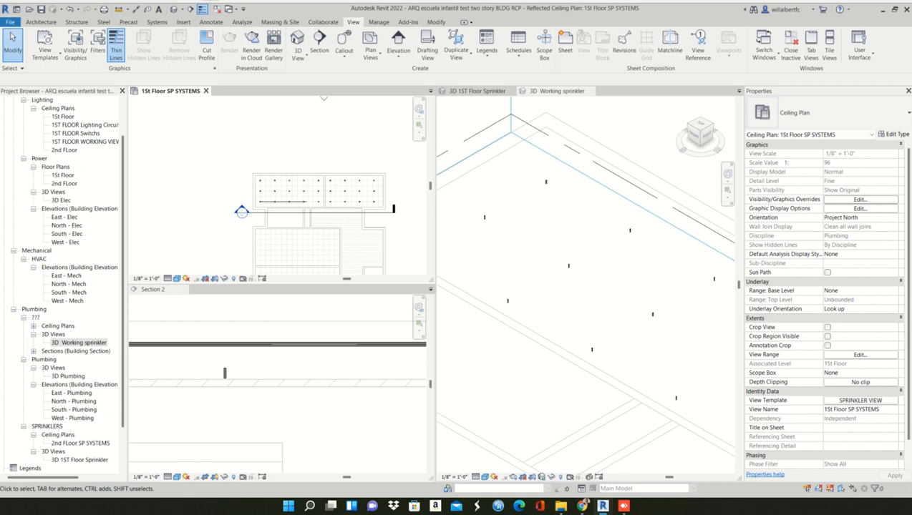
- Save the Revit project
click(41, 10)
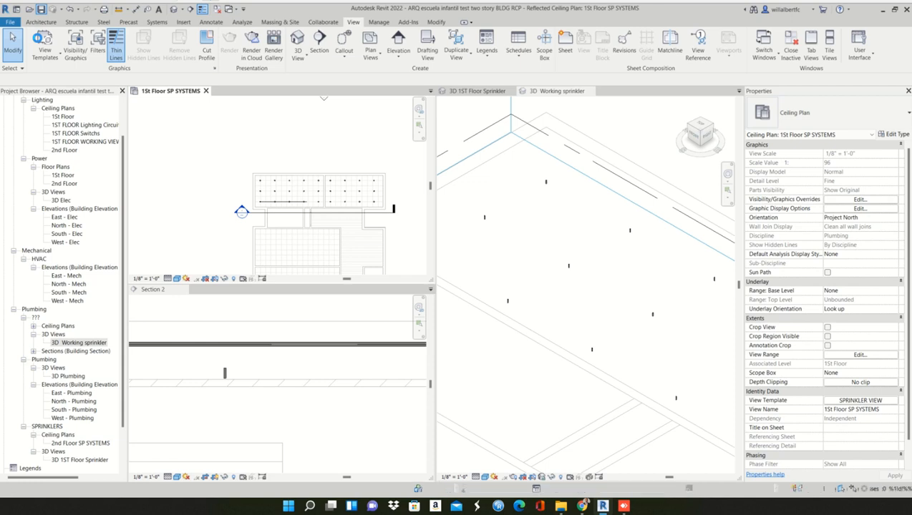
click(39, 41)
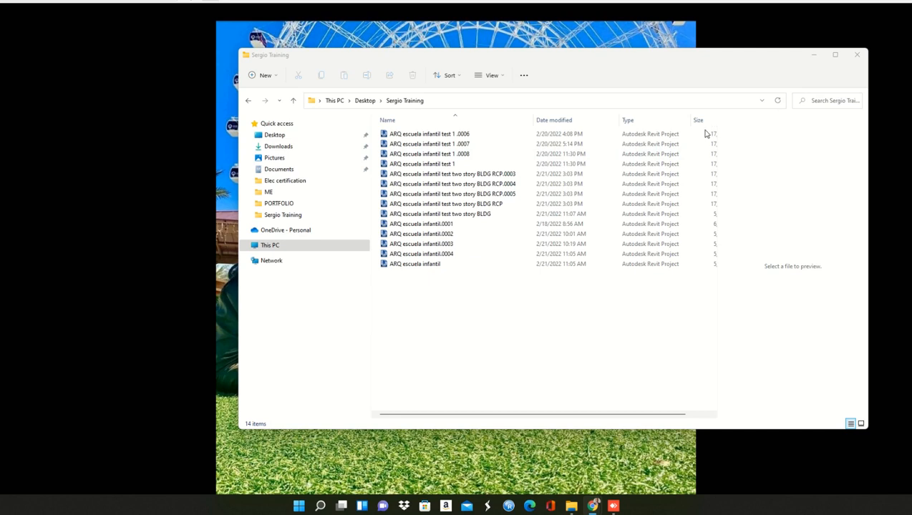
- In File Explorer, sort the training folder by date modified, newest first, and select the project file "ARQ escuela infantil test two story BLDG RCP"
click(570, 121)
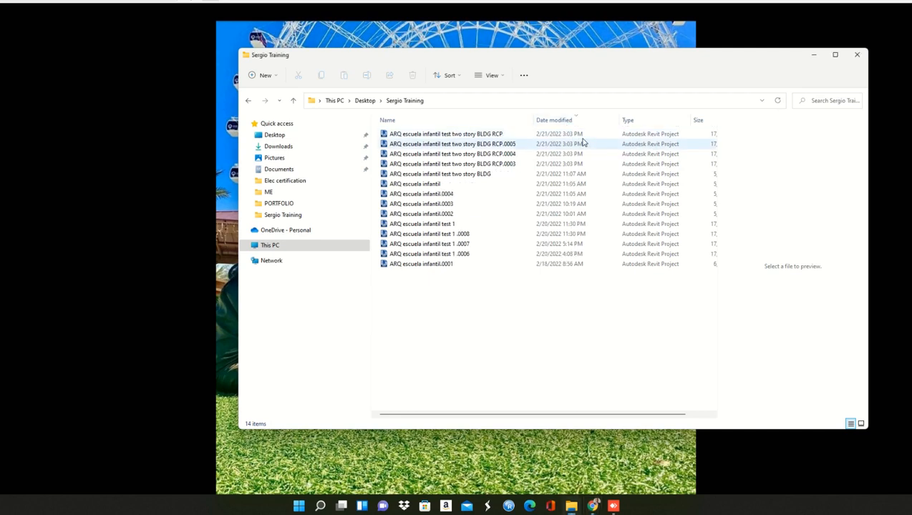
click(583, 139)
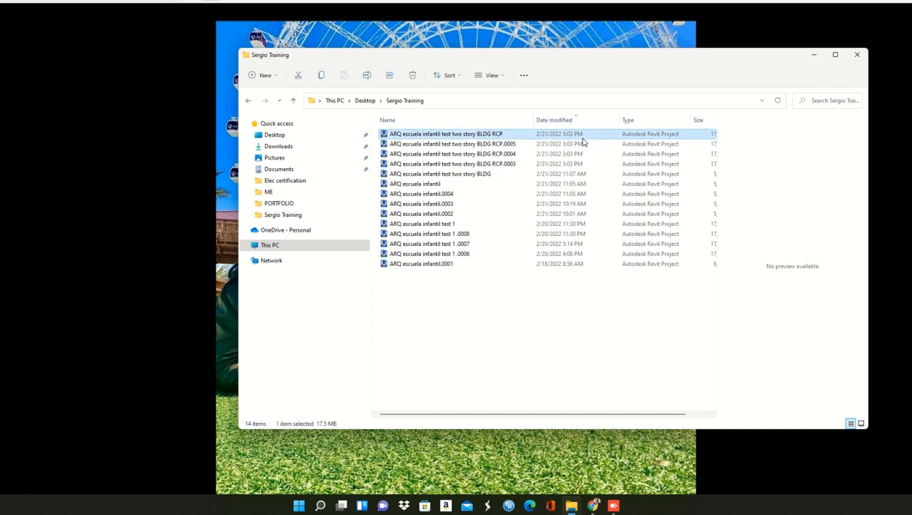
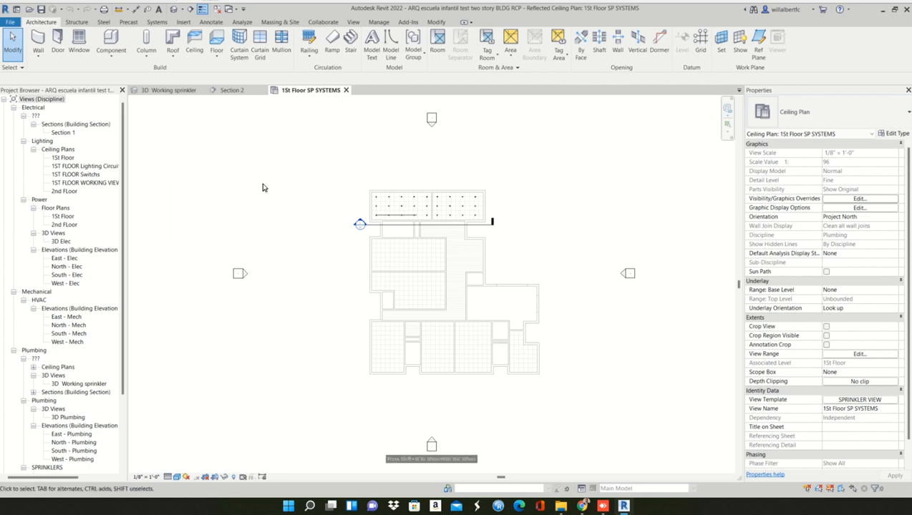
- Tile the 1St Floor SP SYSTEMS, Section 2 and 3D Working sprinkler views side by side
key(Escape)
click(353, 22)
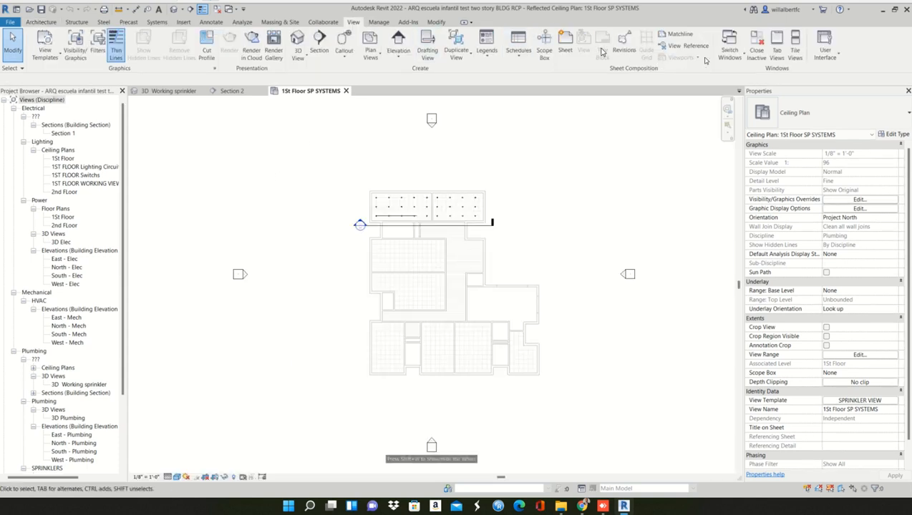
click(794, 46)
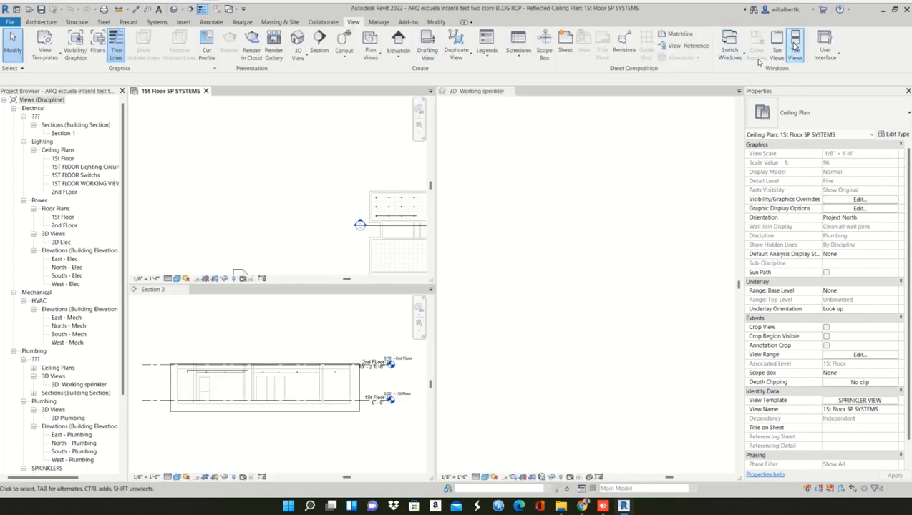
- Select the Section 2 line in the ceiling plan and compare its view depth with the sprinklers shown in Section 2
click(380, 229)
middle_drag(259, 217, 124, 210)
scroll(225, 207, up, 1)
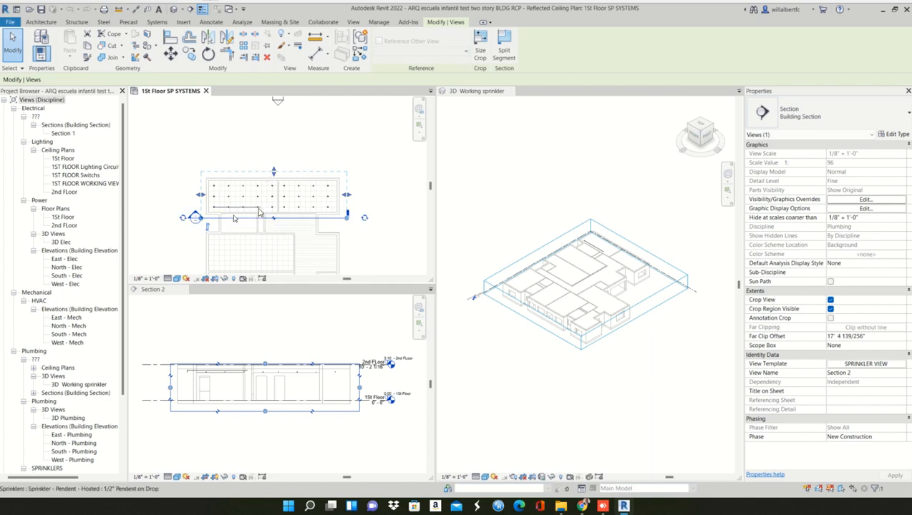
scroll(211, 231, up, 1)
click(206, 375)
scroll(194, 376, up, 2)
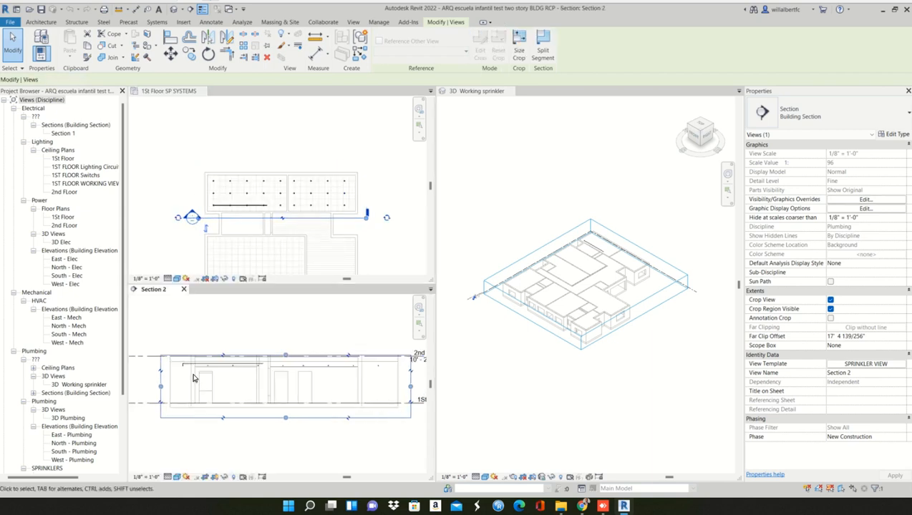
scroll(208, 379, up, 3)
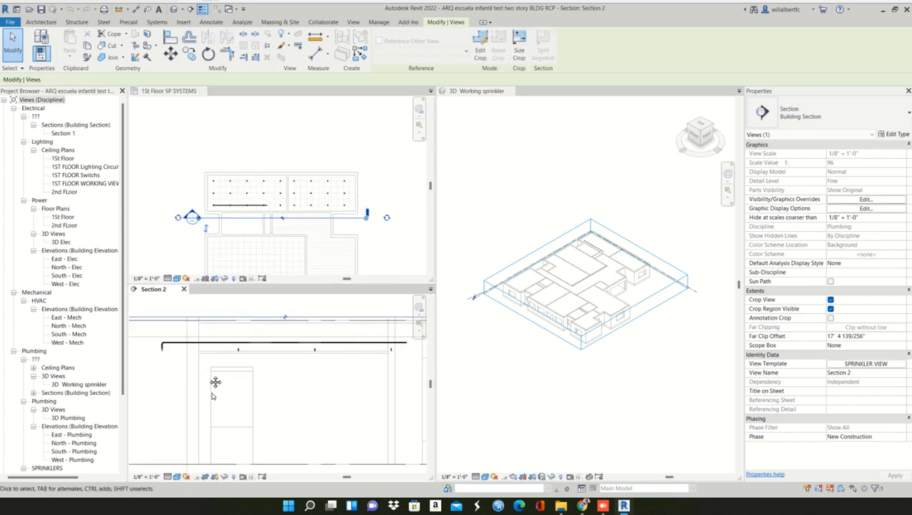
click(224, 218)
scroll(287, 177, up, 1)
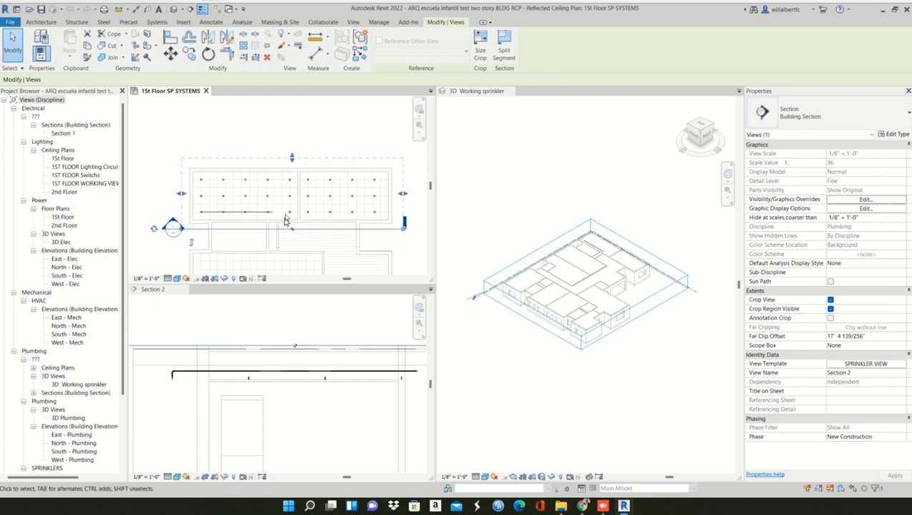
- Select the first unconnected sprinkler below the pipe in Section 2 and identify the matching sprinkler in the ceiling plan
click(248, 381)
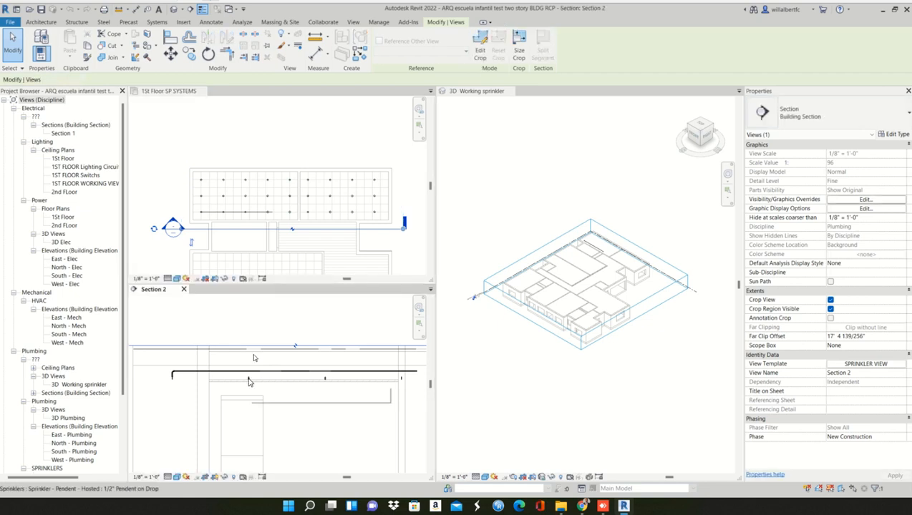
scroll(278, 180, up, 1)
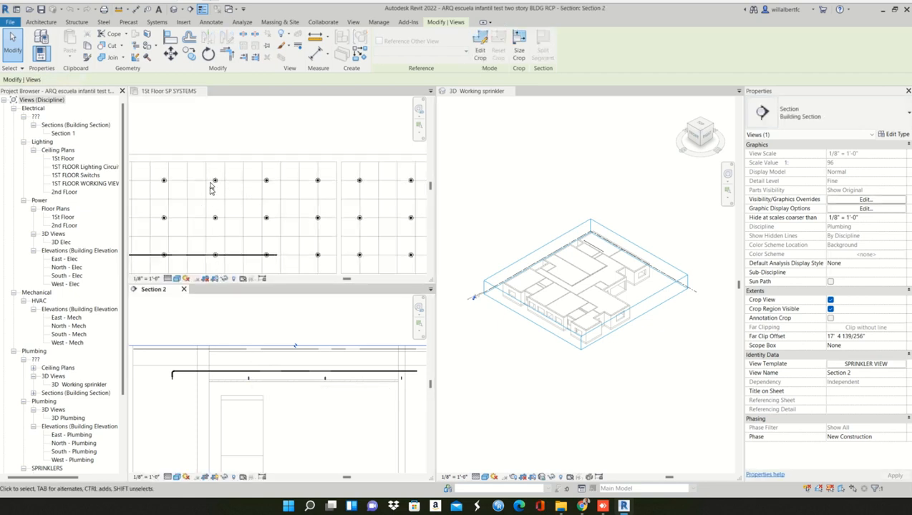
click(255, 393)
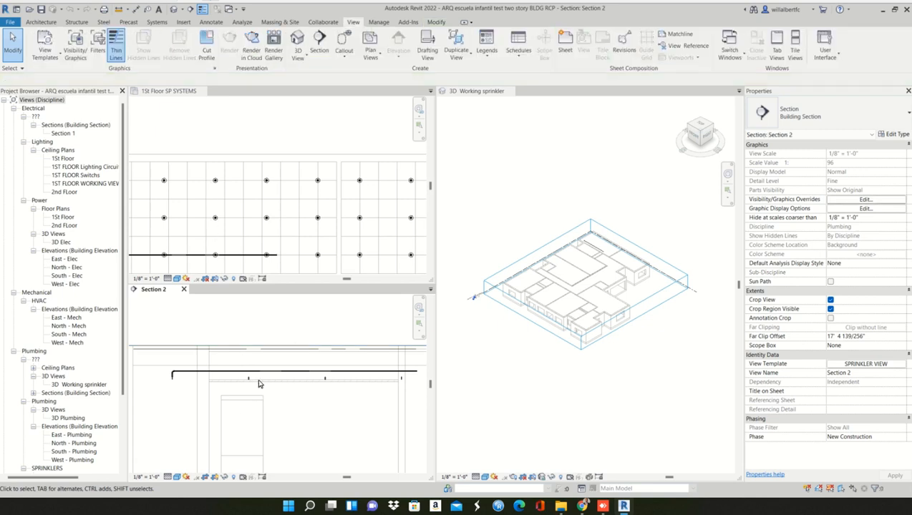
scroll(249, 381, up, 2)
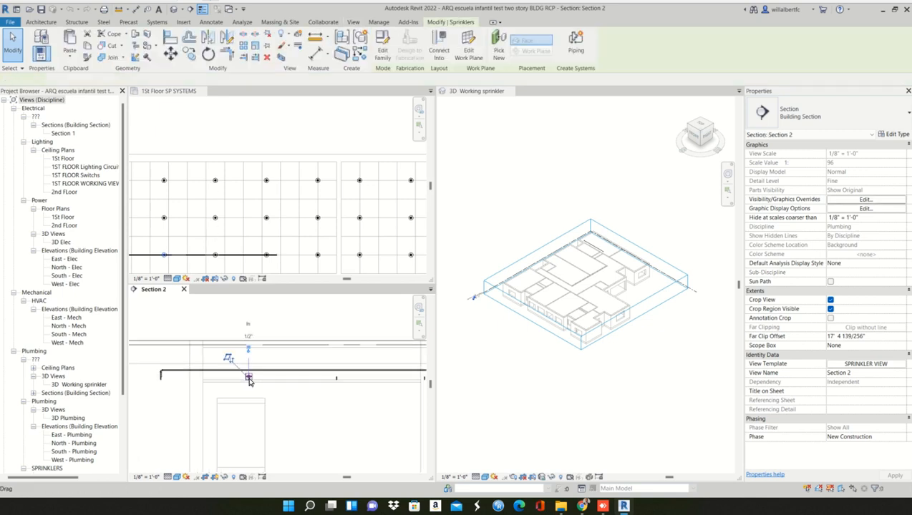
click(248, 379)
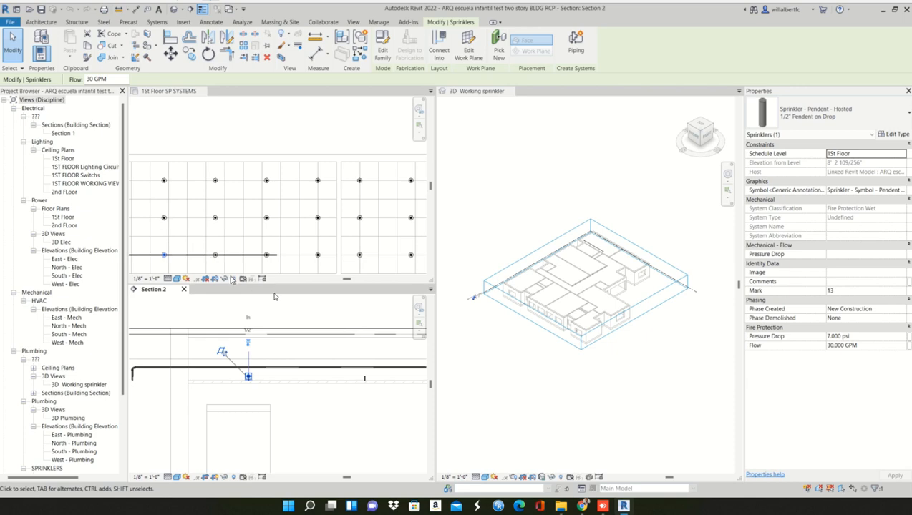
click(311, 313)
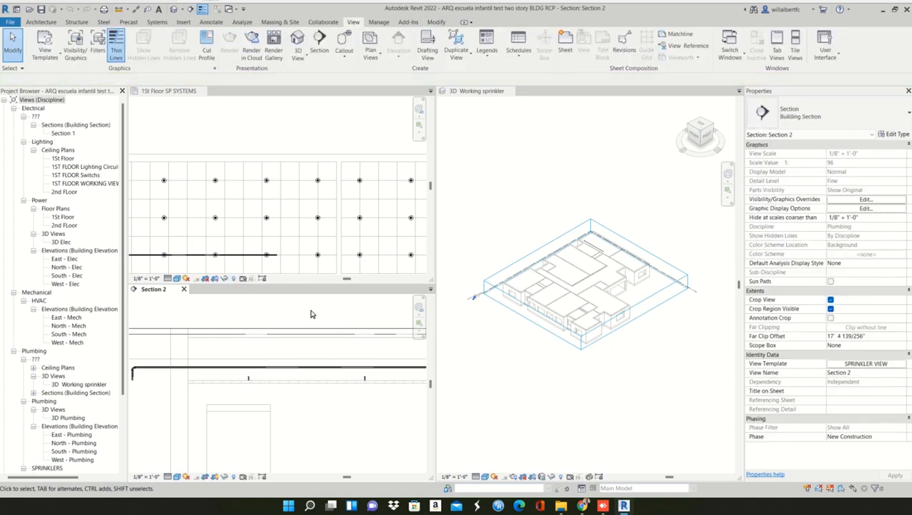
- Reduce Section 2's view depth in the plan to about 6' 1 73/128", just beyond the sprinkler row served by the branch pipe
click(165, 259)
scroll(165, 260, down, 2)
middle_drag(182, 265, 290, 218)
scroll(291, 218, down, 2)
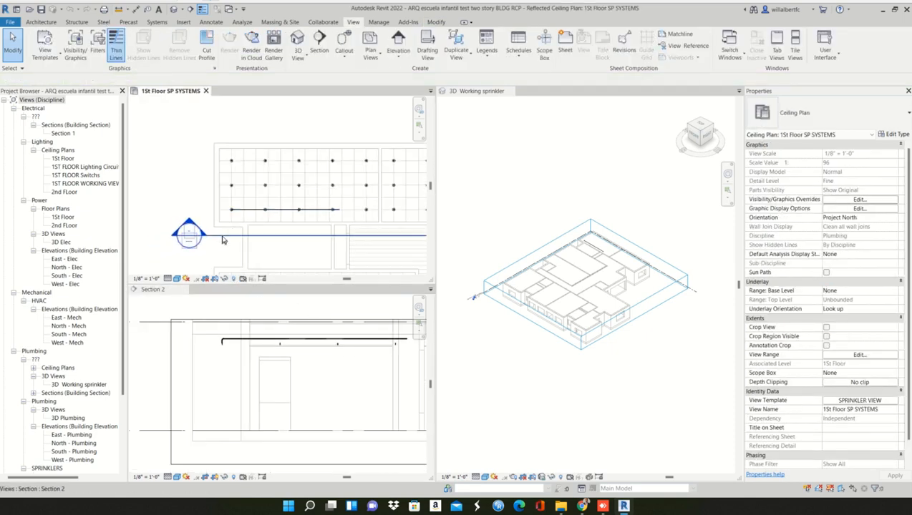
click(300, 235)
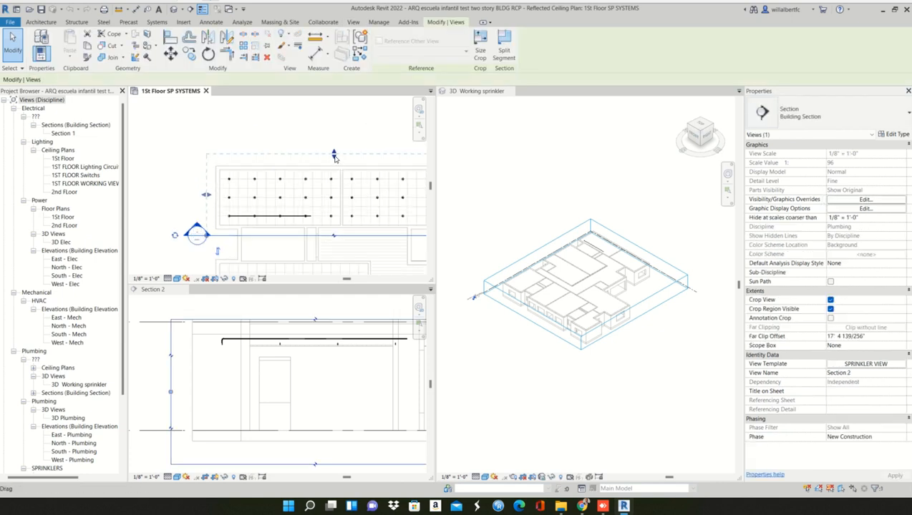
drag(333, 156, 325, 209)
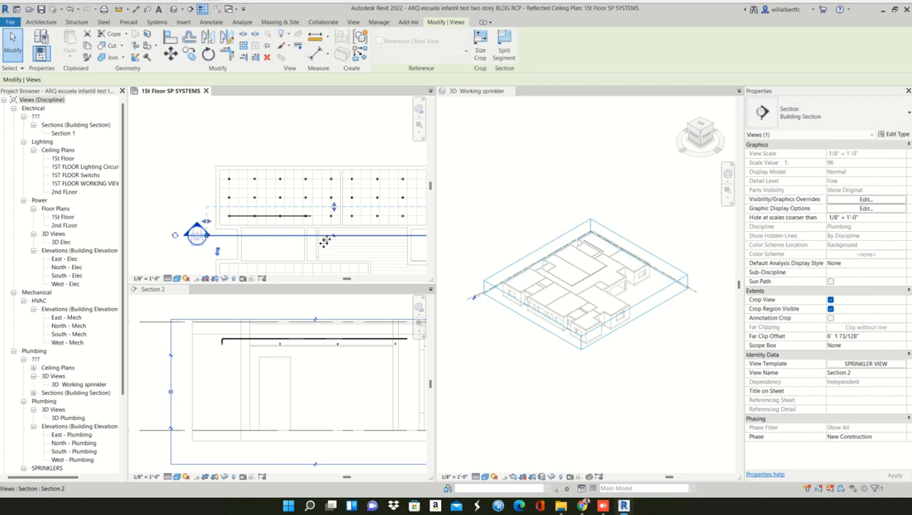
key(Escape)
- Select the three unconnected sprinklers below the pipe together in Section 2 and check which connection tools are offered for them
click(382, 354)
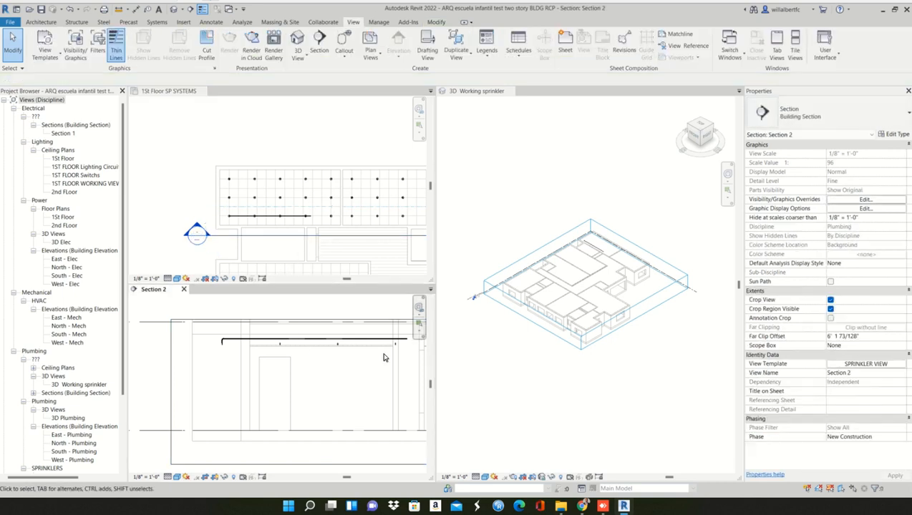
middle_drag(384, 356, 339, 358)
scroll(338, 349, up, 1)
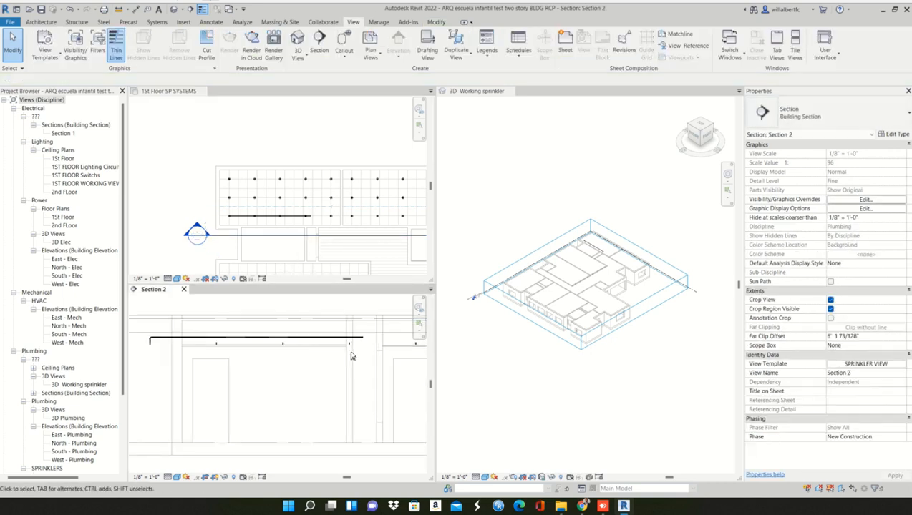
drag(366, 362, 196, 342)
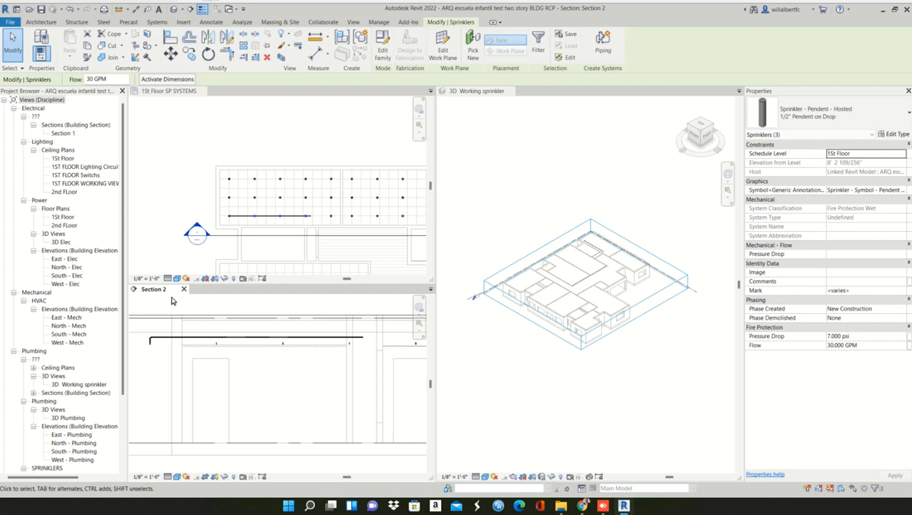
scroll(248, 318, up, 1)
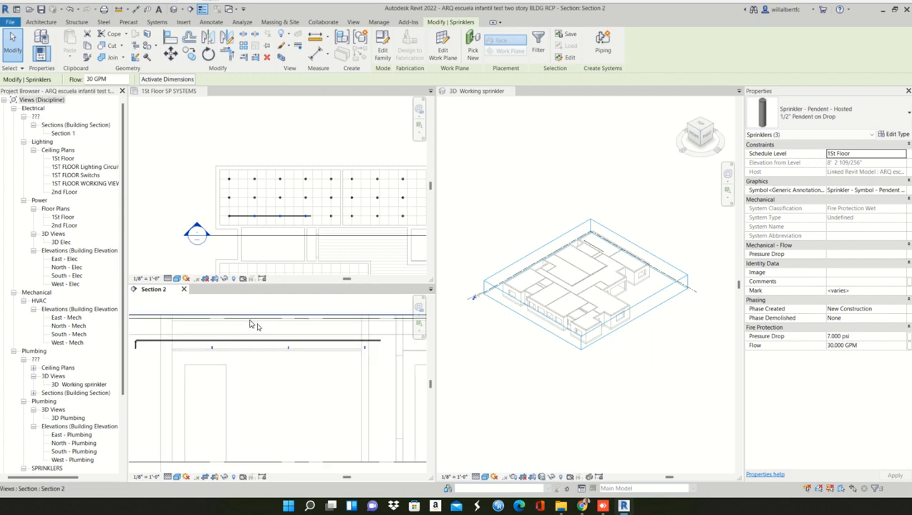
scroll(261, 334, up, 1)
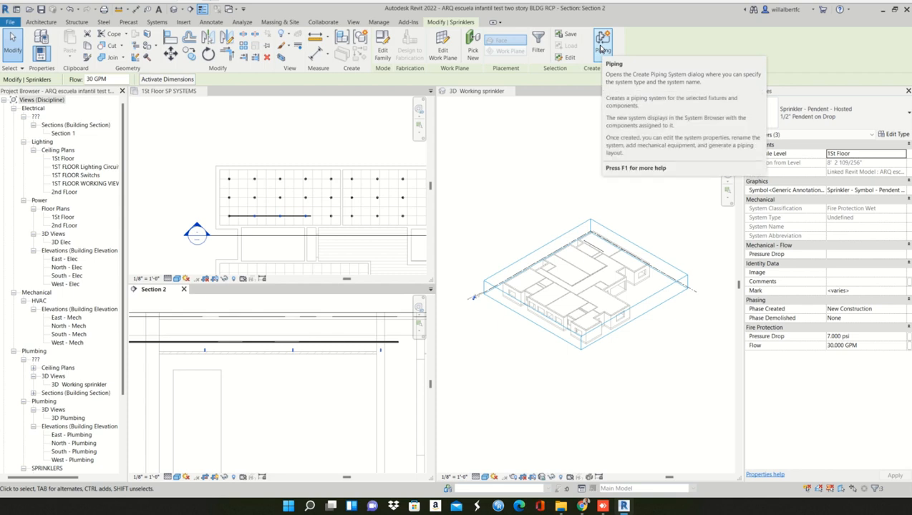
click(307, 419)
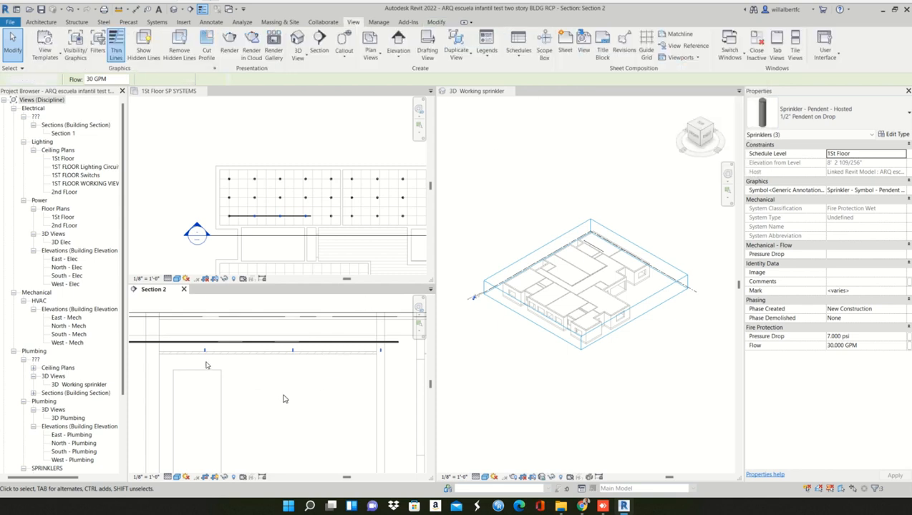
- Connect the first unconnected sprinkler in Section 2 to the horizontal pipe above it with Connect Into
click(201, 345)
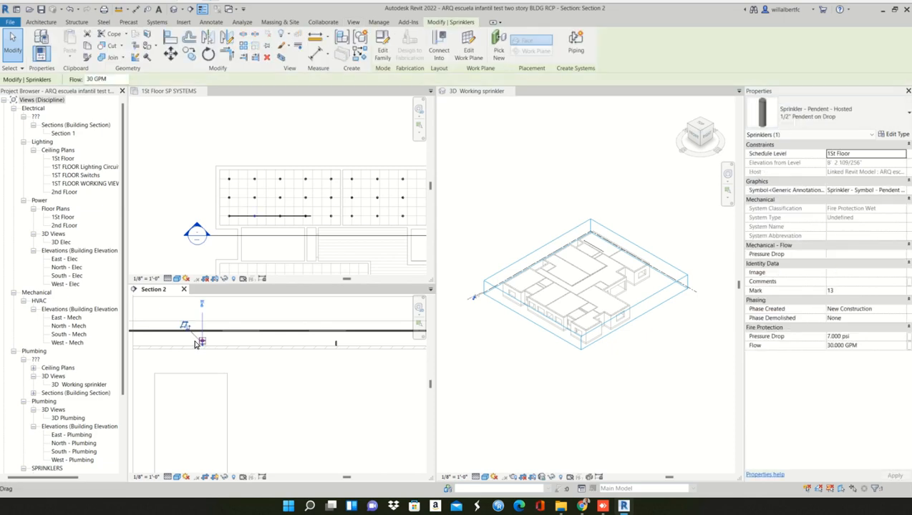
click(439, 48)
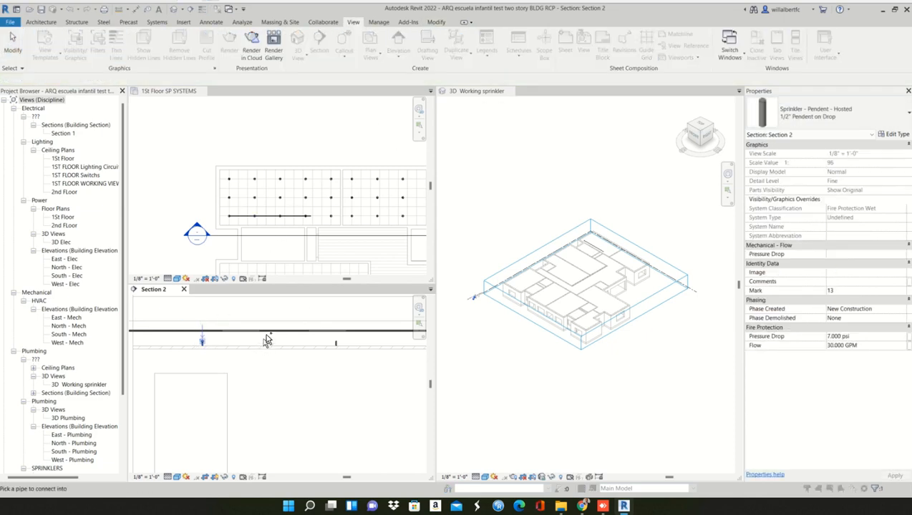
click(268, 335)
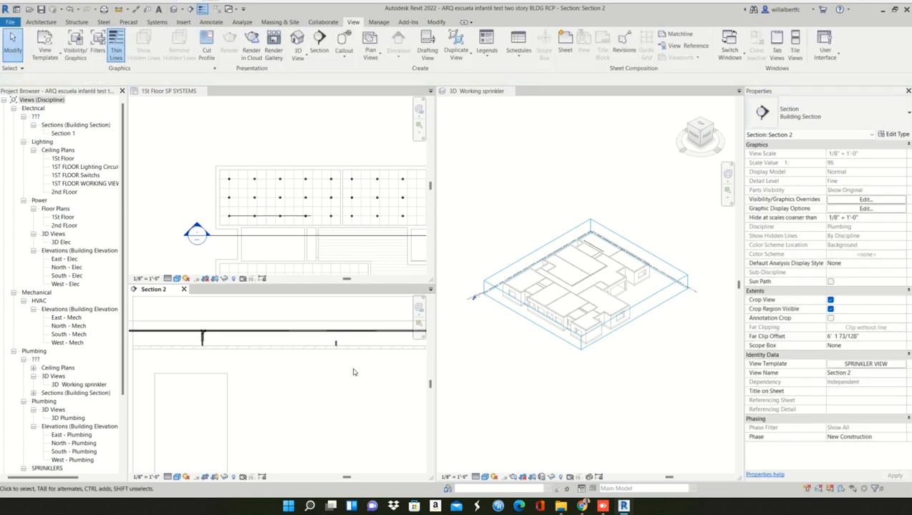
- Select the next unconnected sprinkler in Section 2 and check the Connect Into command's description for an assigned shortcut
click(326, 332)
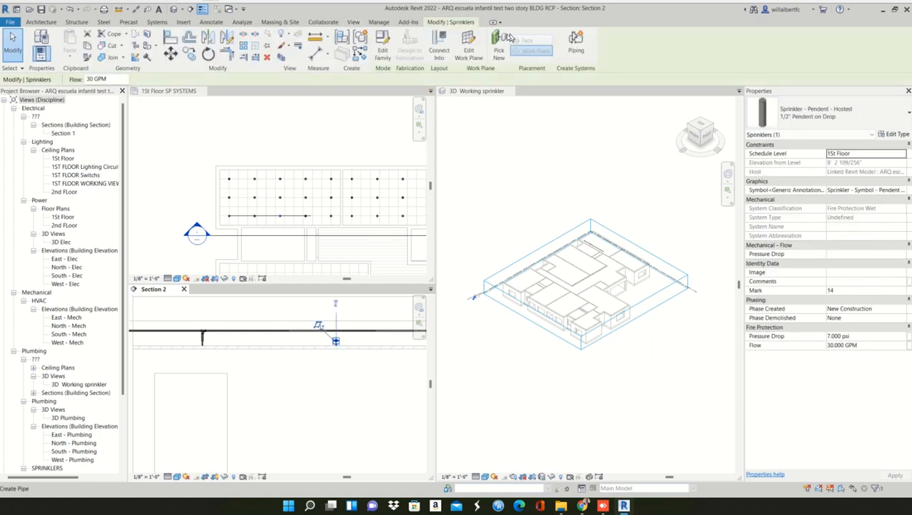
middle_drag(290, 368, 195, 366)
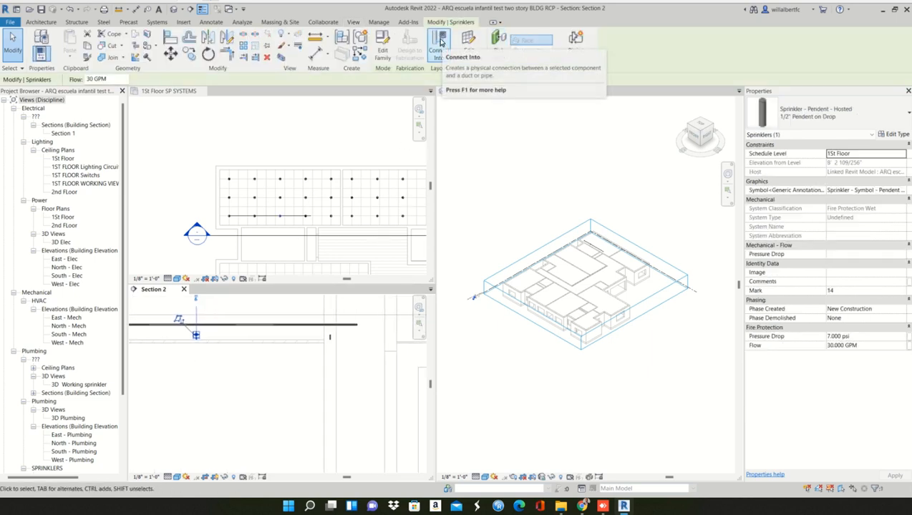
click(259, 363)
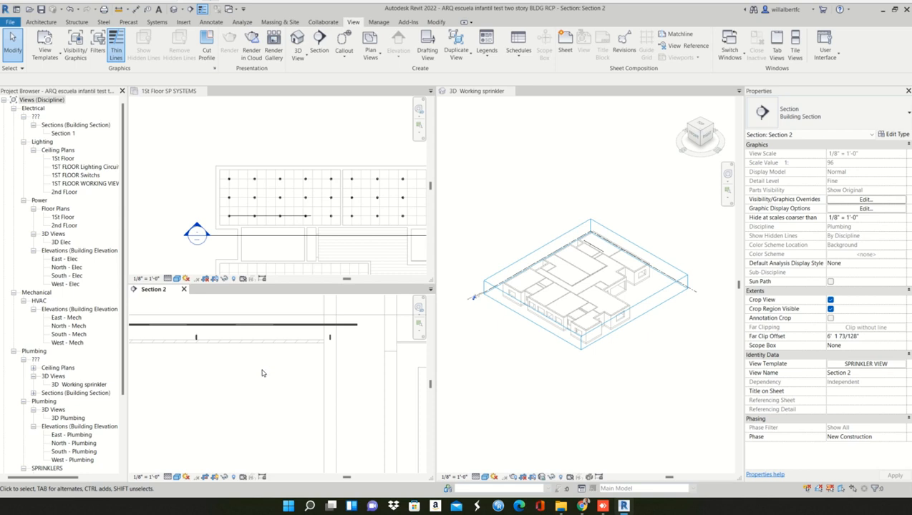
- Open the keyboard shortcut settings, search for CONNECT INTO and select the Connect Into command
key(k)
key(s)
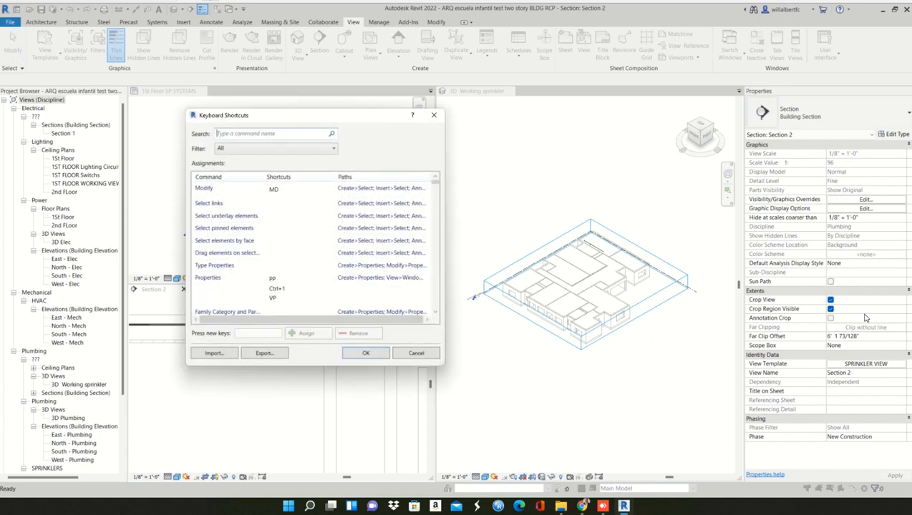
click(241, 136)
text(CONNECT)
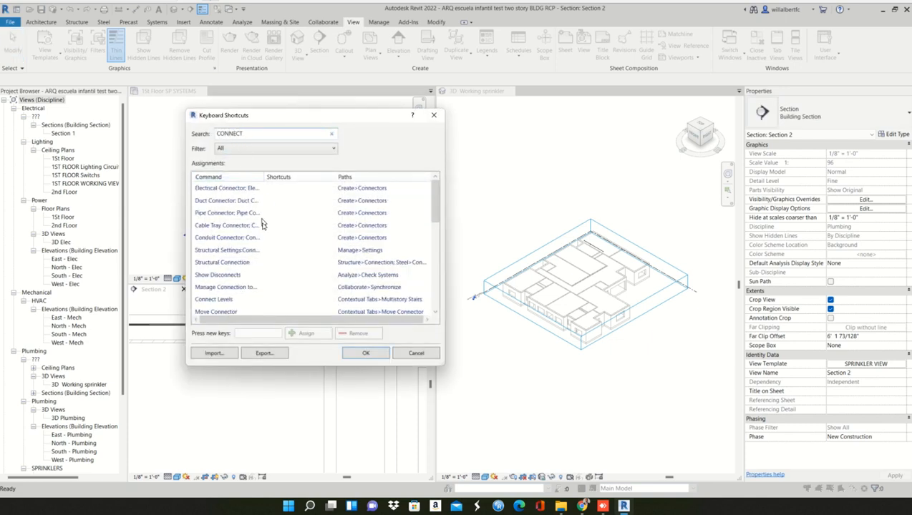
text( INTO)
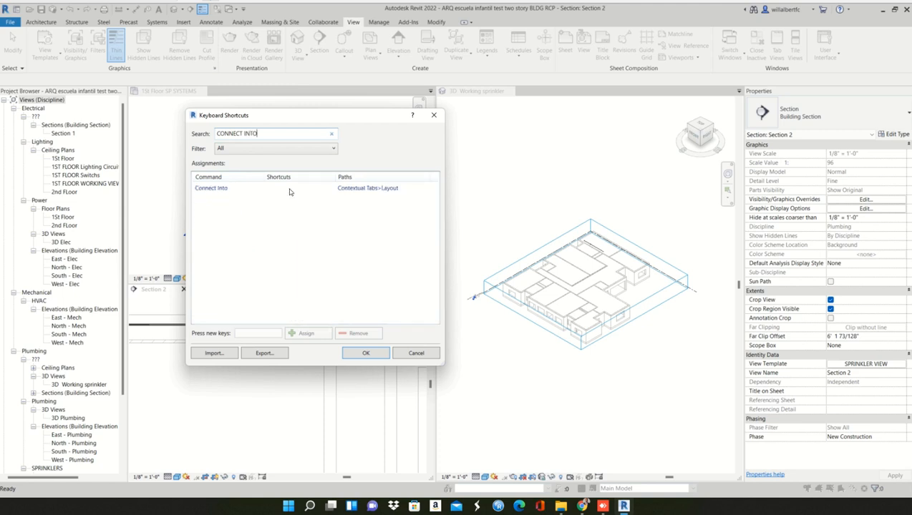
click(288, 189)
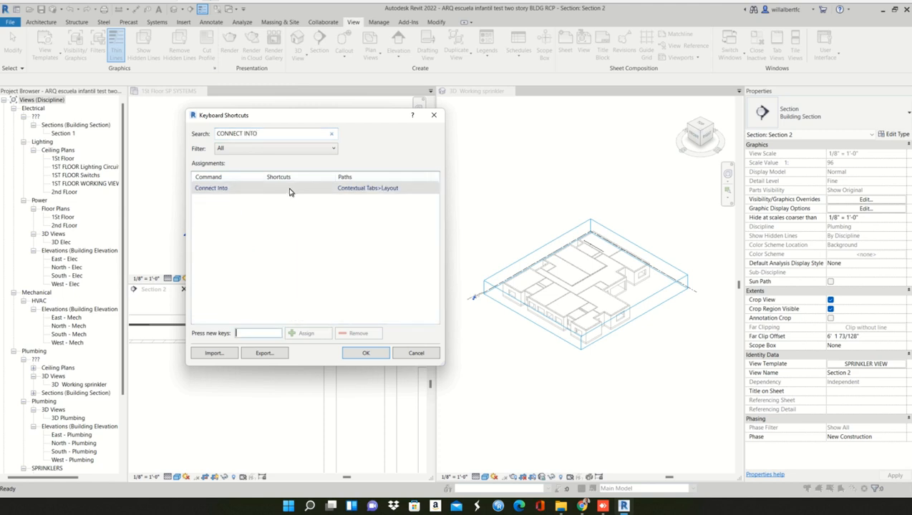
- Assign the shortcut CI to the Connect Into command and save the shortcut settings
click(251, 331)
text(PP)
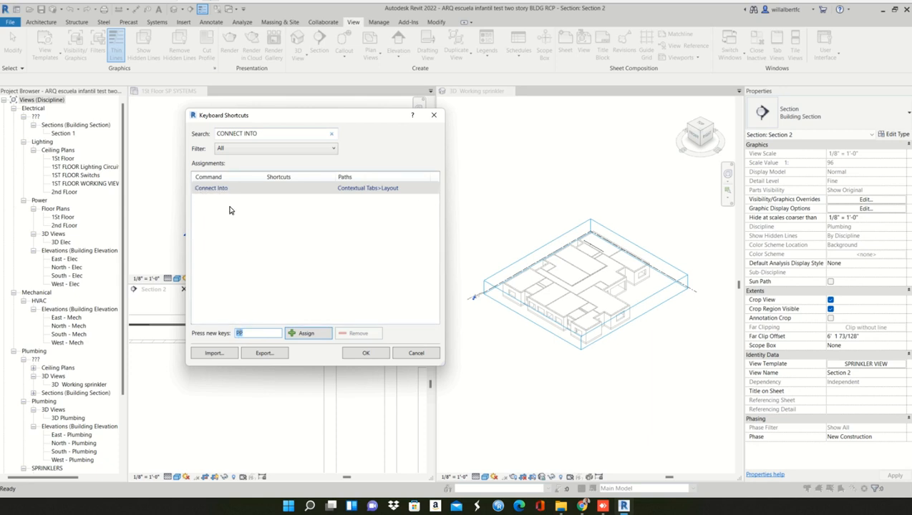
text(CI)
click(231, 210)
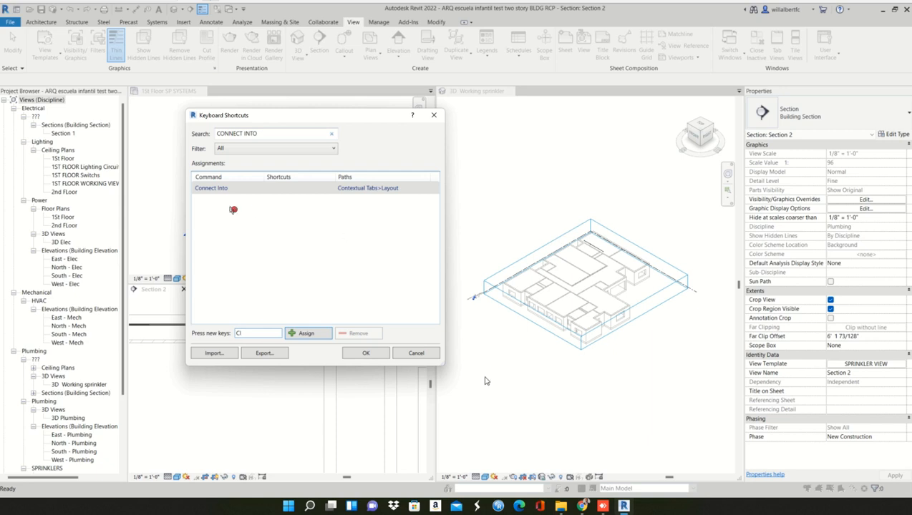
click(312, 333)
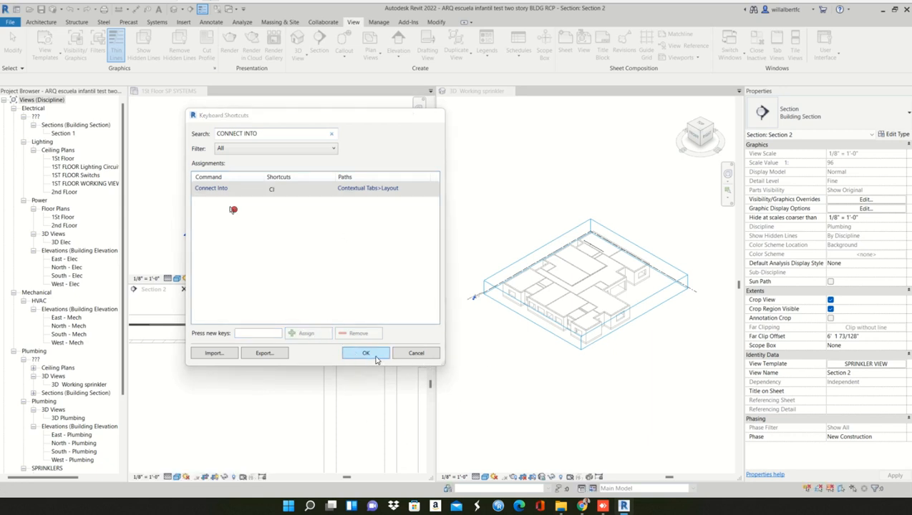
click(375, 357)
scroll(236, 322, down, 3)
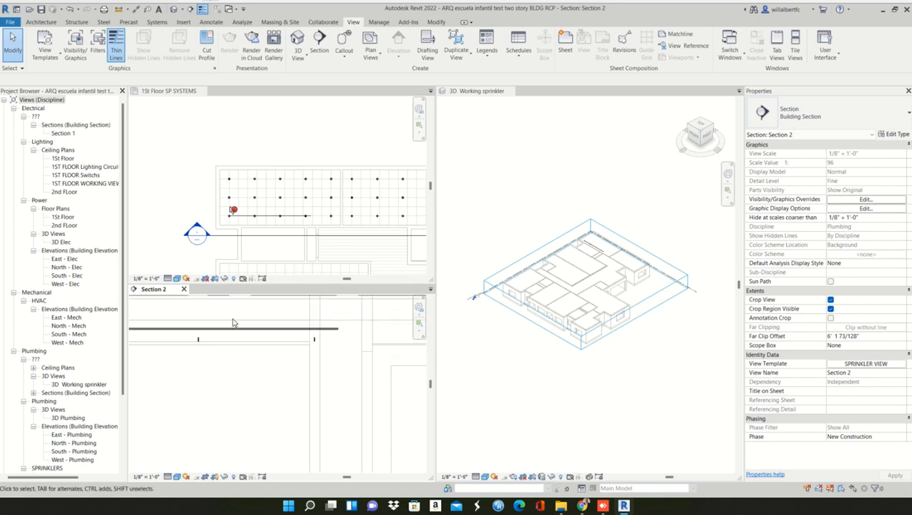
scroll(264, 341, up, 5)
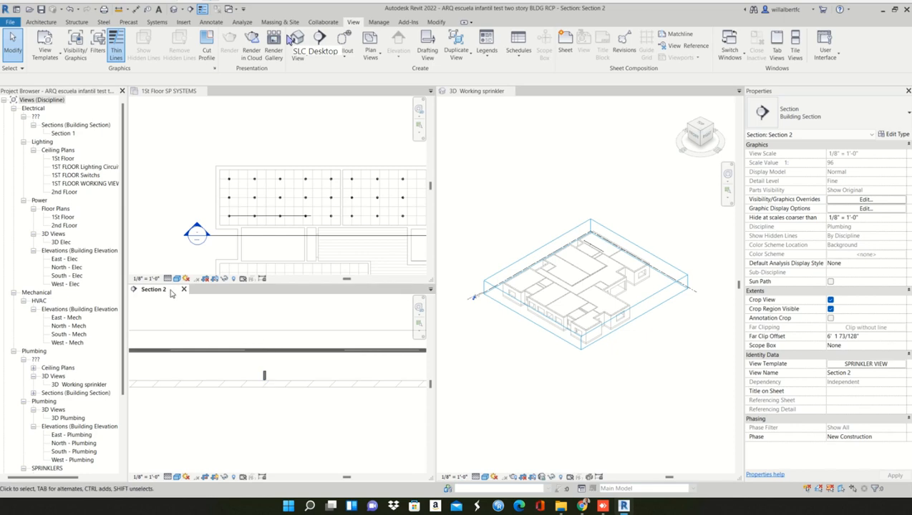
click(264, 377)
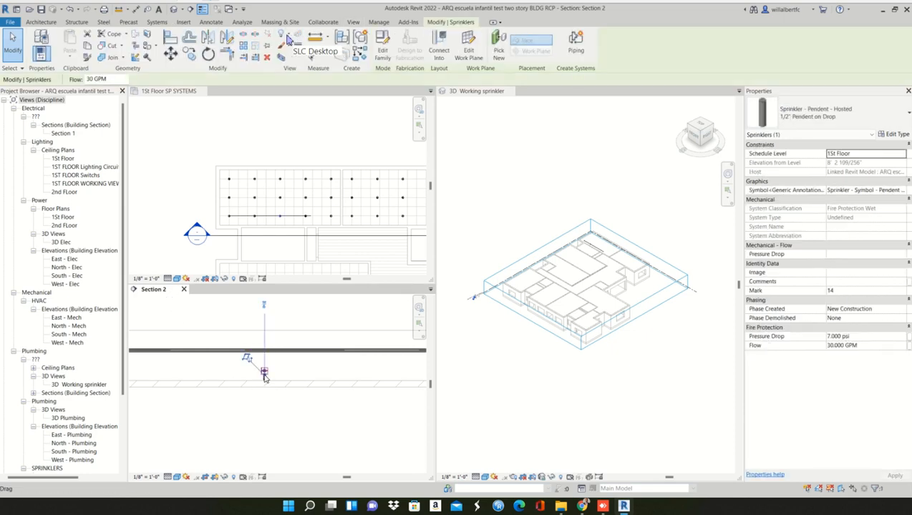
key(c)
key(i)
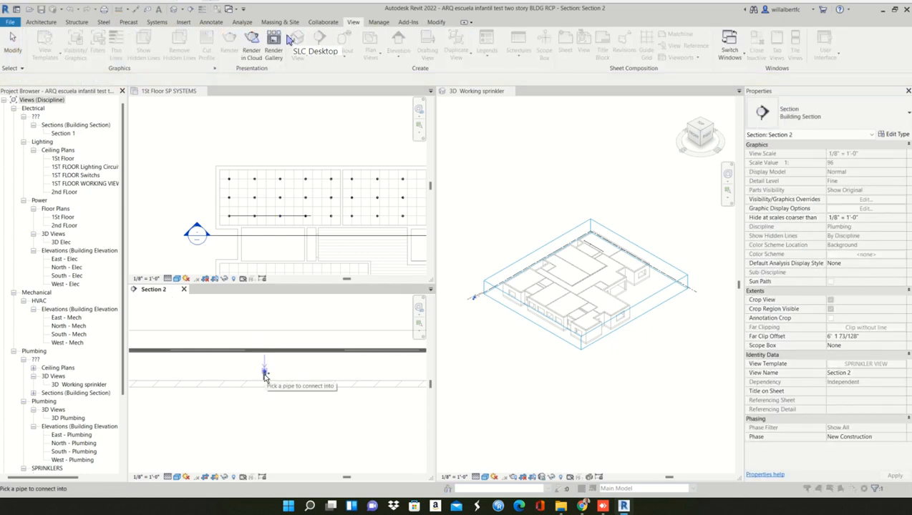
key(Escape)
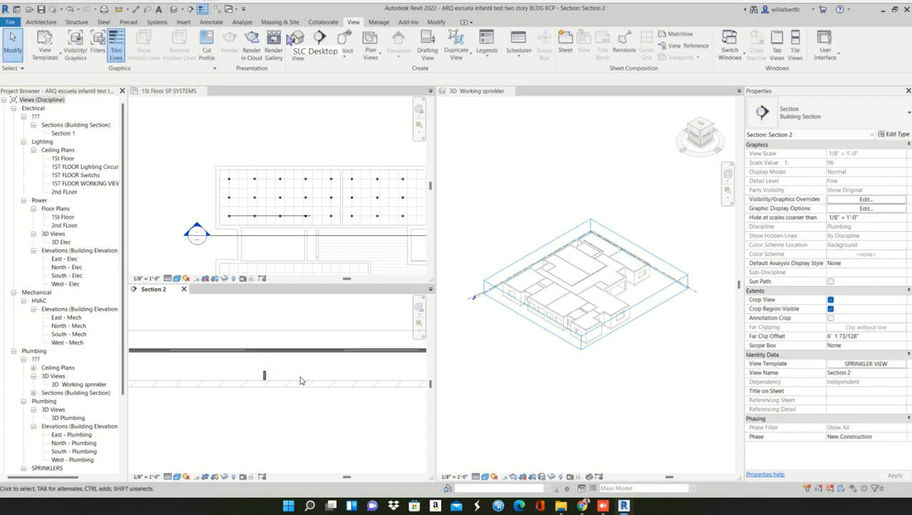
- Connect the next unconnected sprinkler in Section 2 to the horizontal branch pipe above it with Connect Into
scroll(274, 376, down, 1)
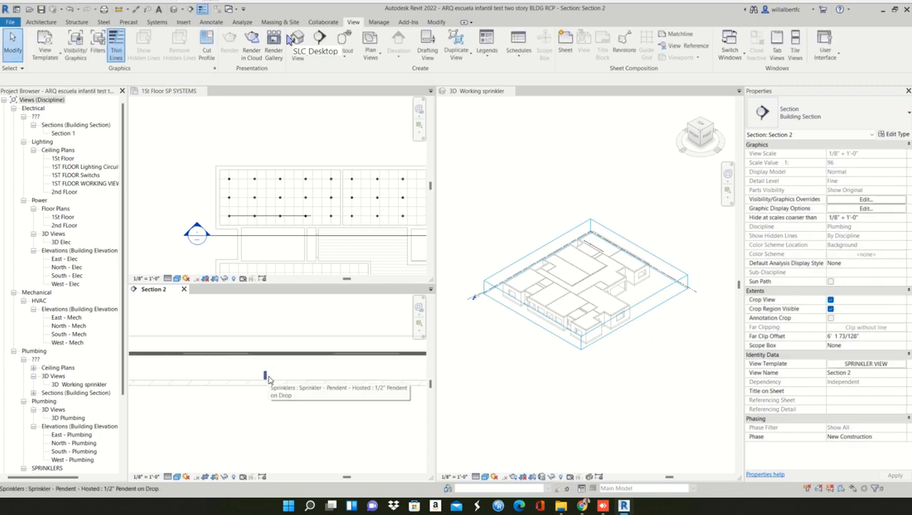
click(265, 376)
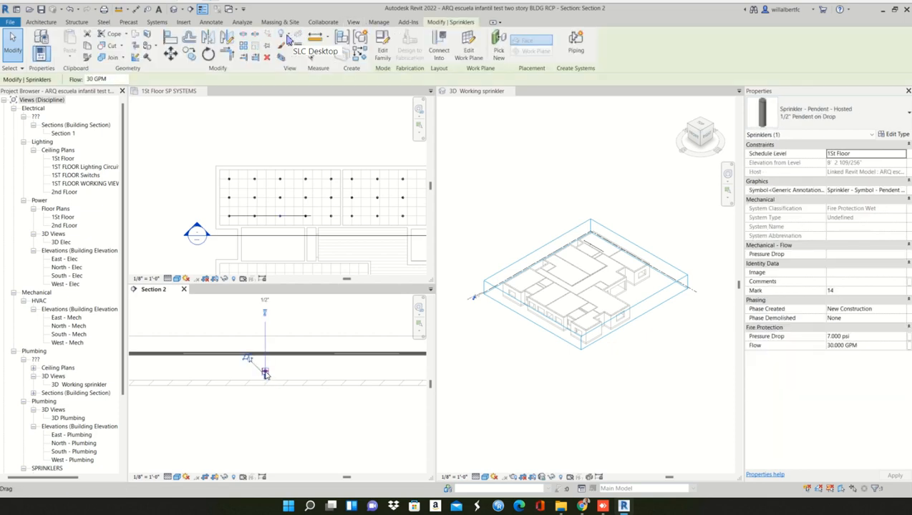
key(Escape)
scroll(267, 369, up, 2)
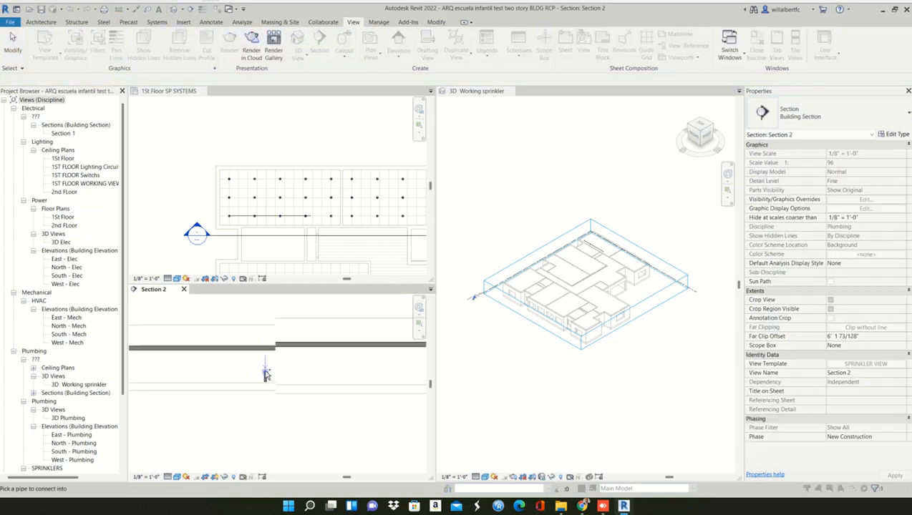
click(272, 349)
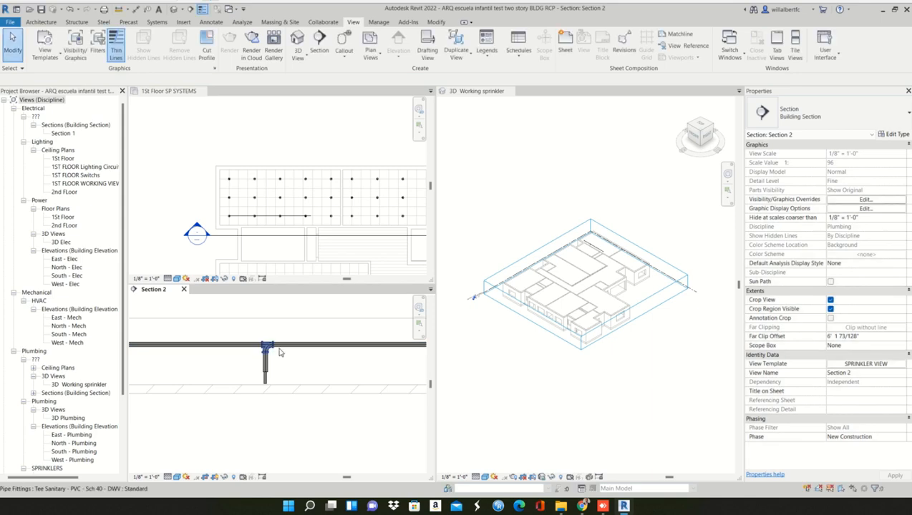
- Connect the sprinkler nearest the branch pipe's open end to the pipe with Connect Into in Section 2
scroll(292, 362, down, 3)
middle_drag(301, 372, 183, 367)
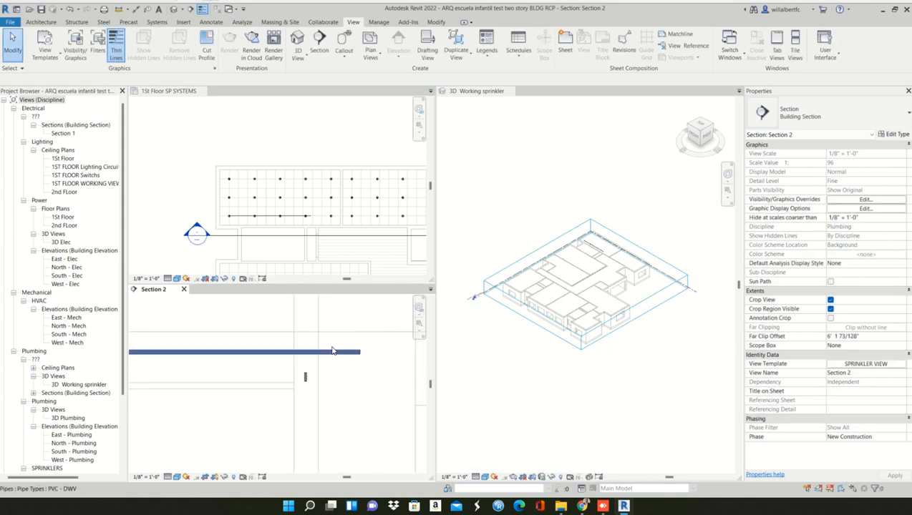
scroll(331, 350, up, 3)
click(304, 379)
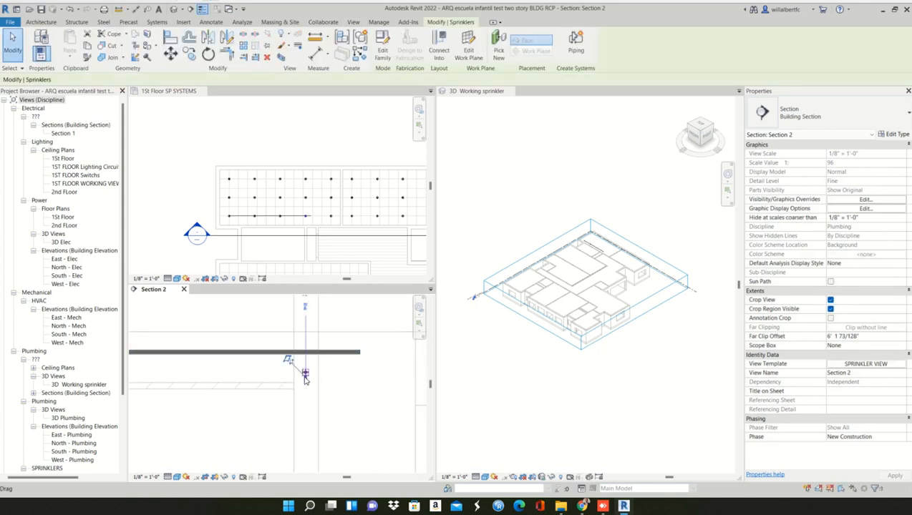
key(Return)
click(309, 358)
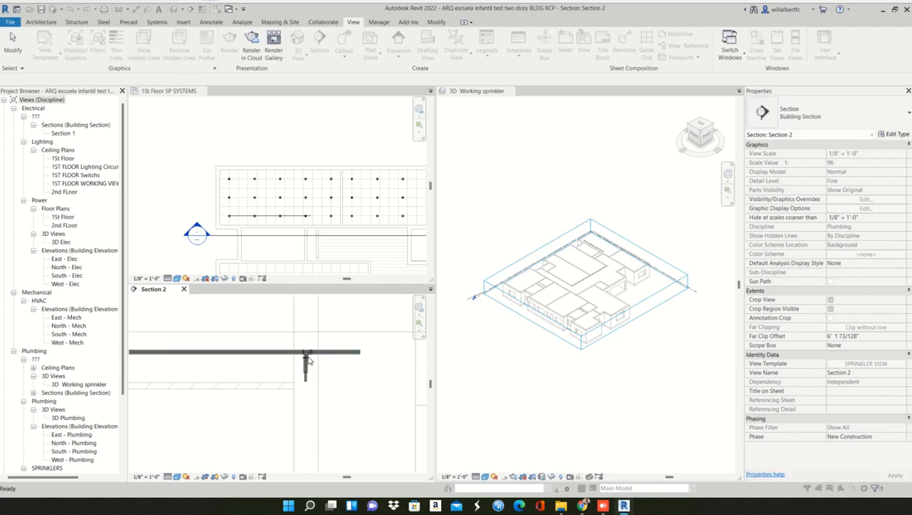
- Examine the connected drops in Section 2 and the open end of the branch pipe in the 1St Floor SP SYSTEMS plan
scroll(319, 385, down, 3)
scroll(322, 375, down, 4)
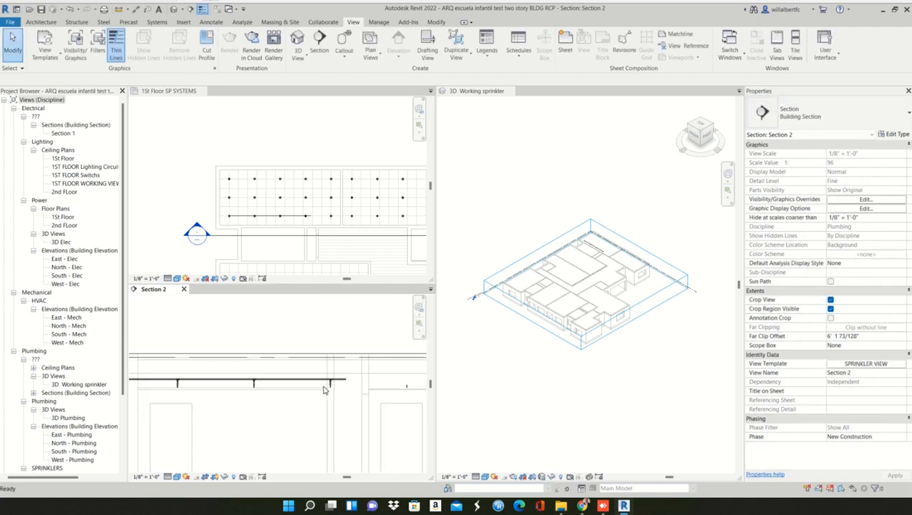
scroll(281, 404, up, 2)
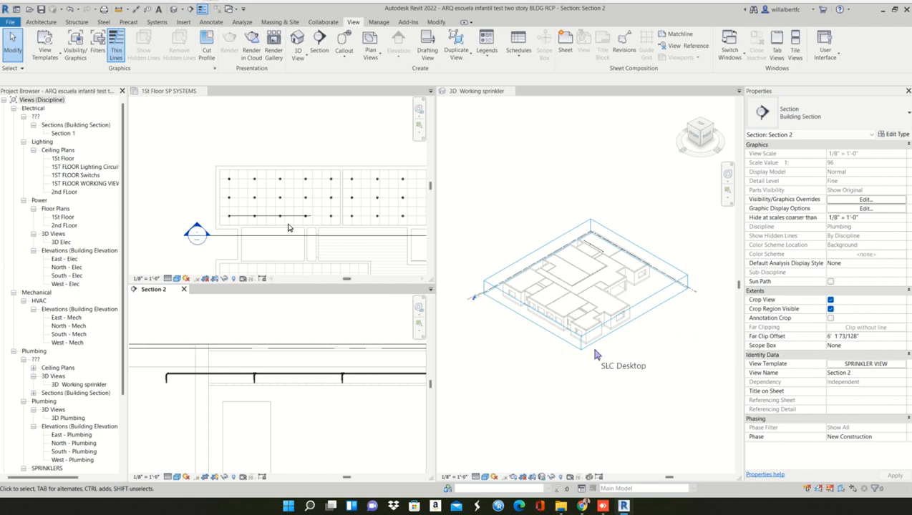
click(293, 222)
scroll(299, 220, up, 3)
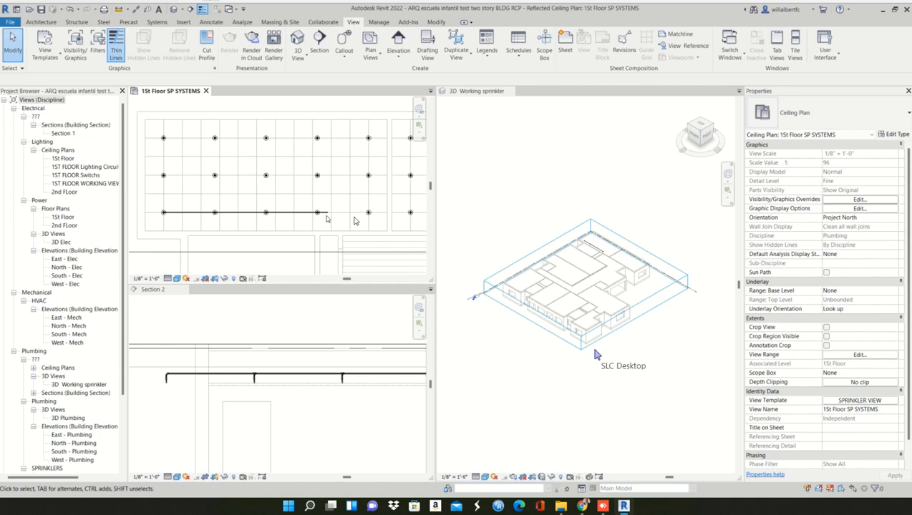
click(323, 251)
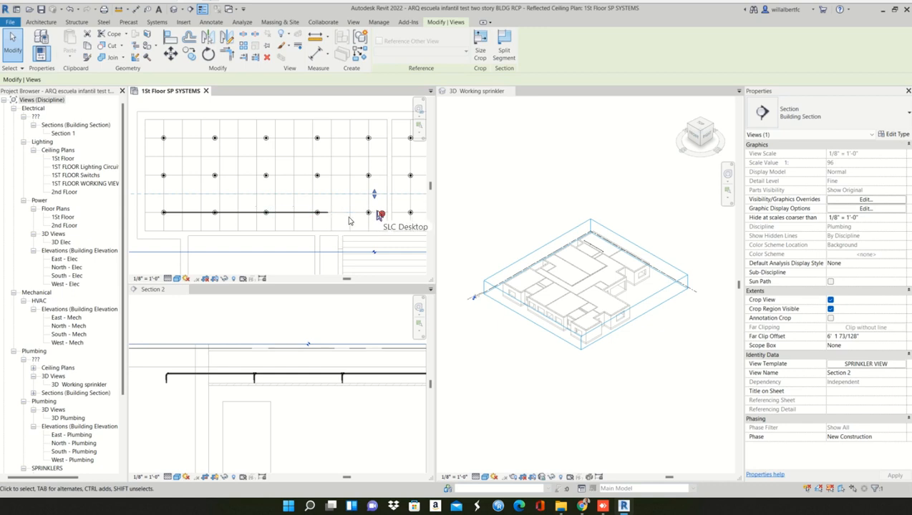
middle_drag(365, 220, 336, 219)
scroll(331, 217, up, 2)
scroll(297, 224, down, 2)
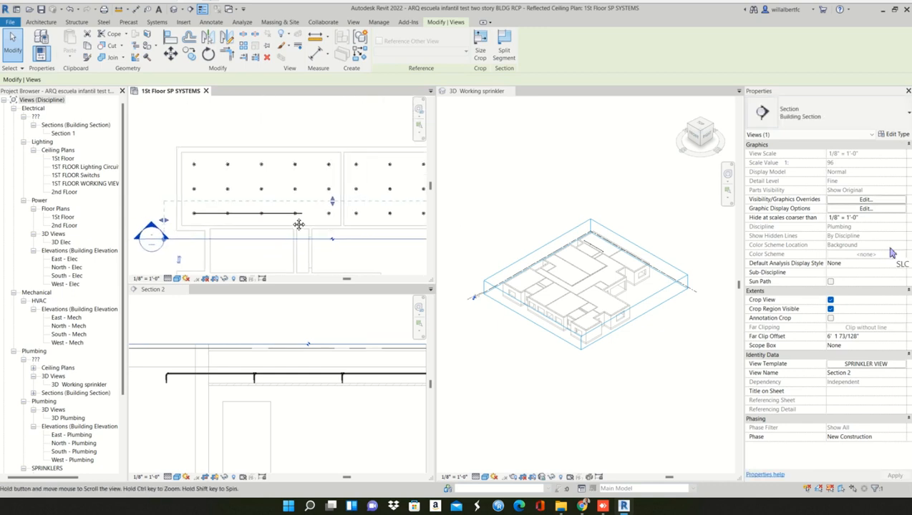
scroll(248, 215, down, 1)
scroll(245, 214, up, 2)
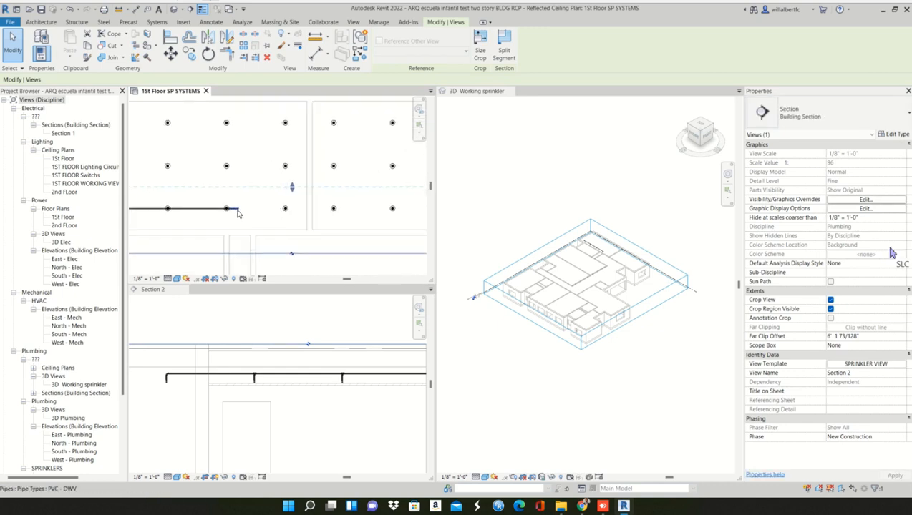
click(238, 209)
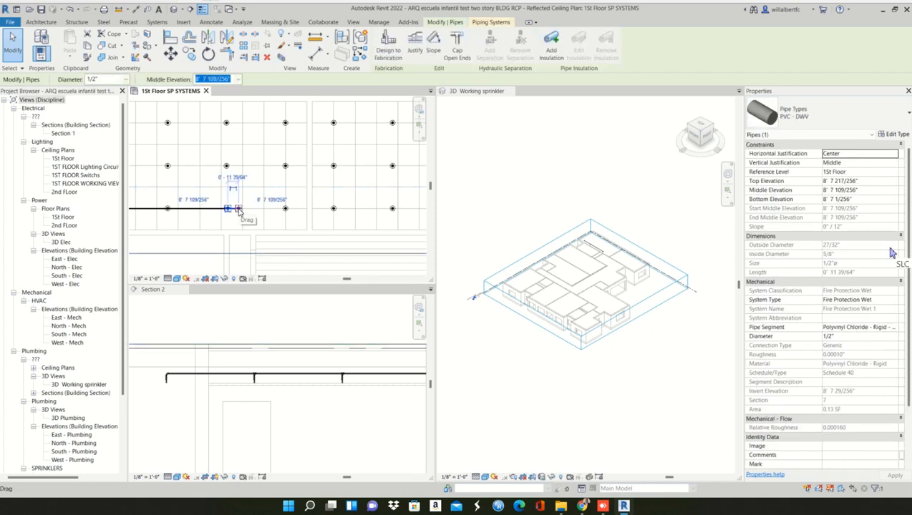
right_click(239, 210)
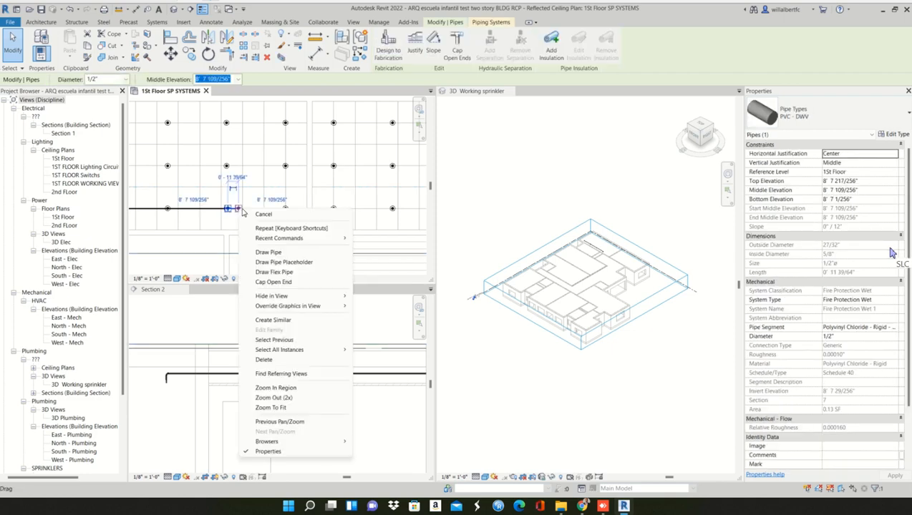
key(Escape)
key(Escape)
scroll(256, 223, down, 2)
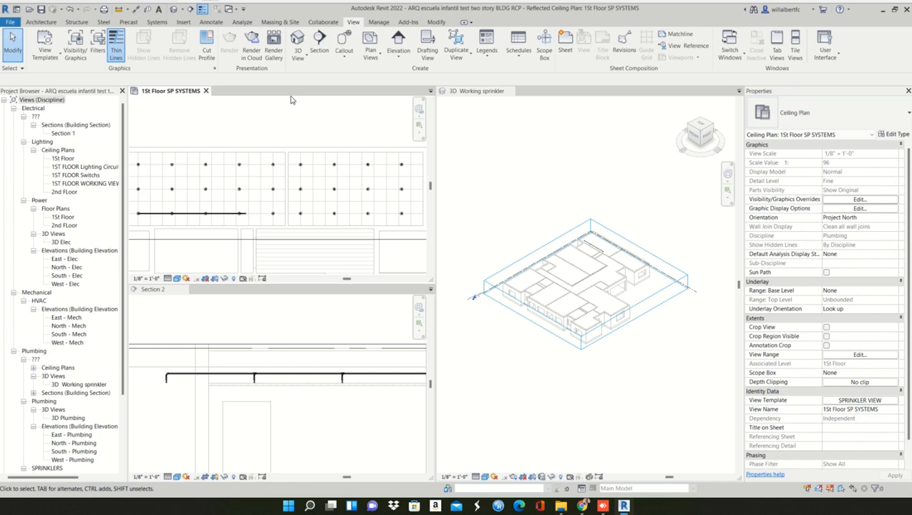
click(245, 219)
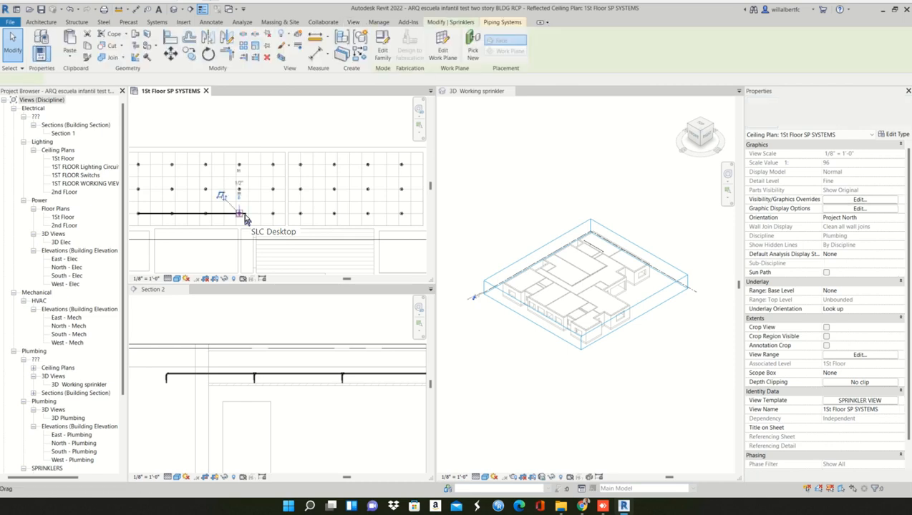
scroll(245, 219, up, 3)
key(Escape)
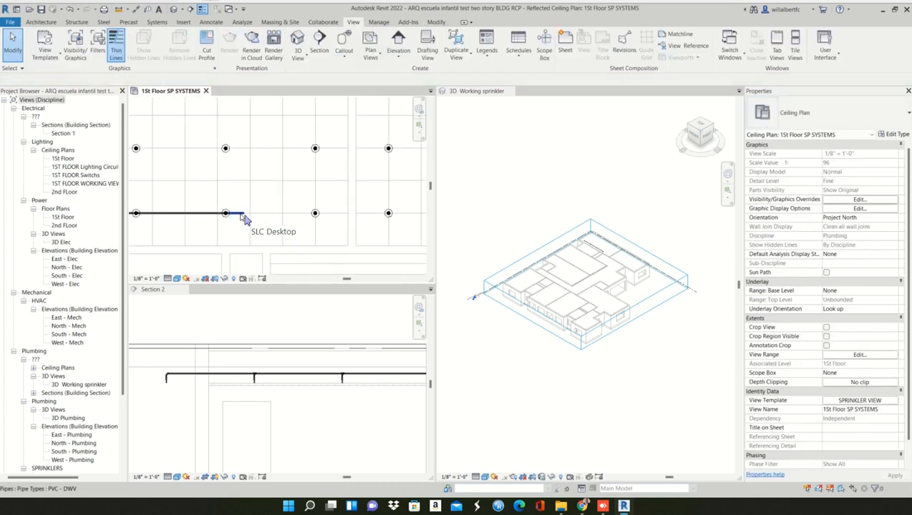
- Extend the 1/2" branch pipe horizontally from its open end past the row's last sprinkler in the ceiling plan, about 27'-6" long
click(245, 215)
scroll(245, 216, down, 2)
middle_drag(247, 216, 217, 222)
scroll(192, 211, down, 2)
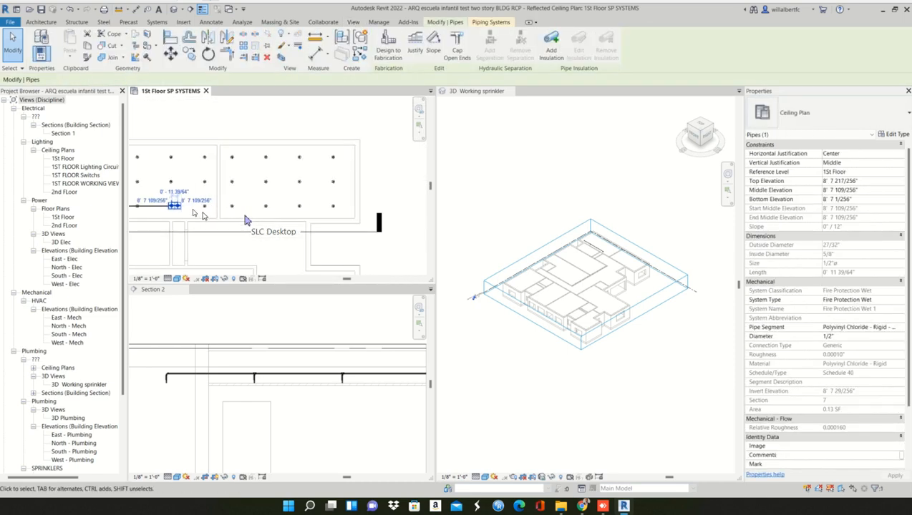
click(181, 206)
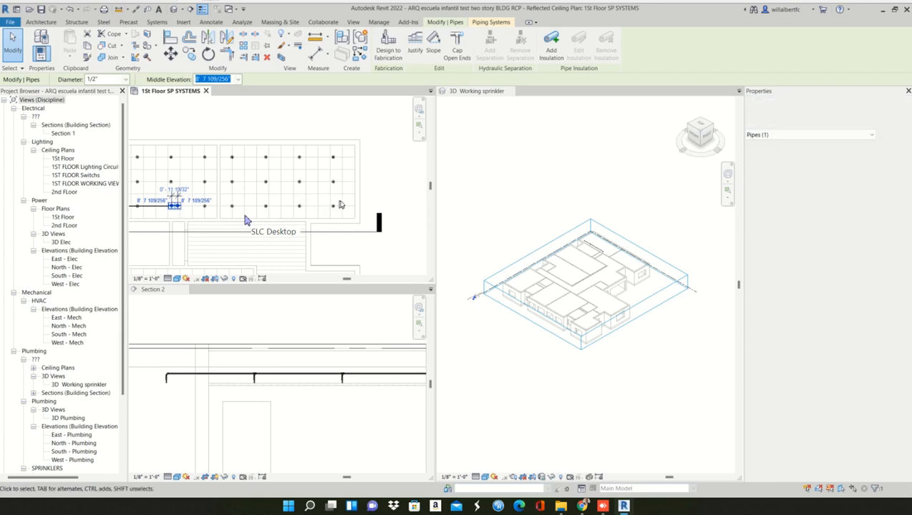
scroll(245, 220, up, 4)
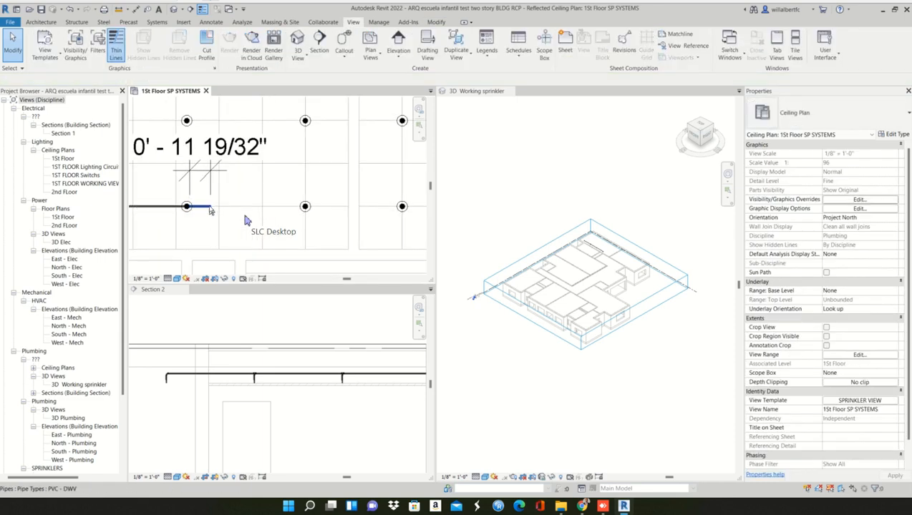
click(210, 207)
right_click(212, 207)
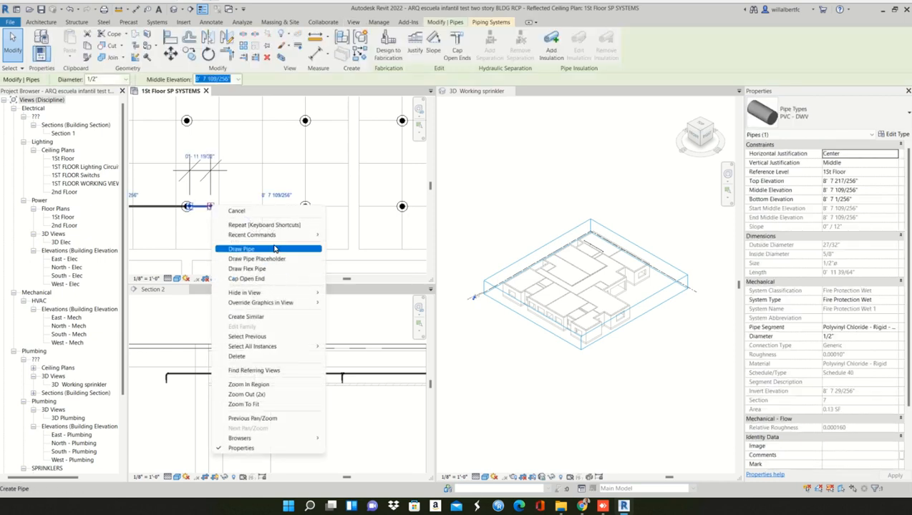
click(241, 248)
scroll(244, 216, down, 3)
scroll(342, 201, down, 2)
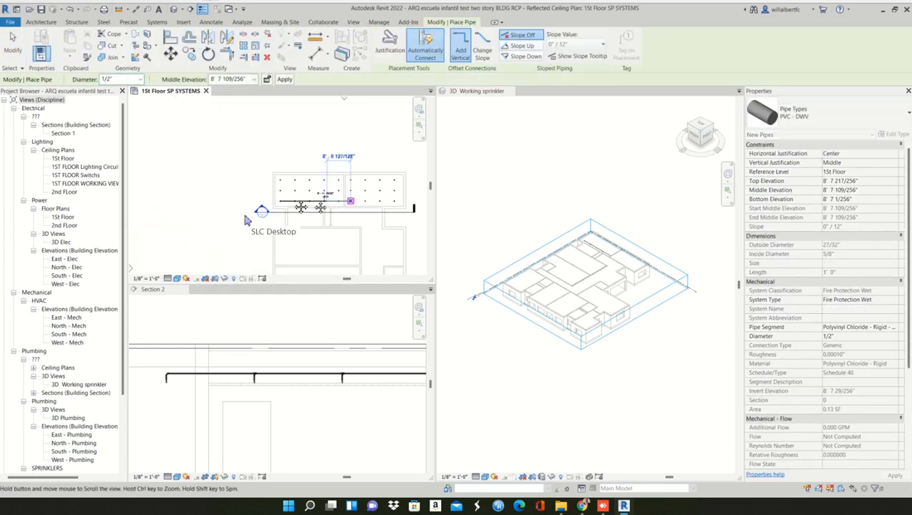
middle_drag(350, 201, 297, 200)
click(342, 200)
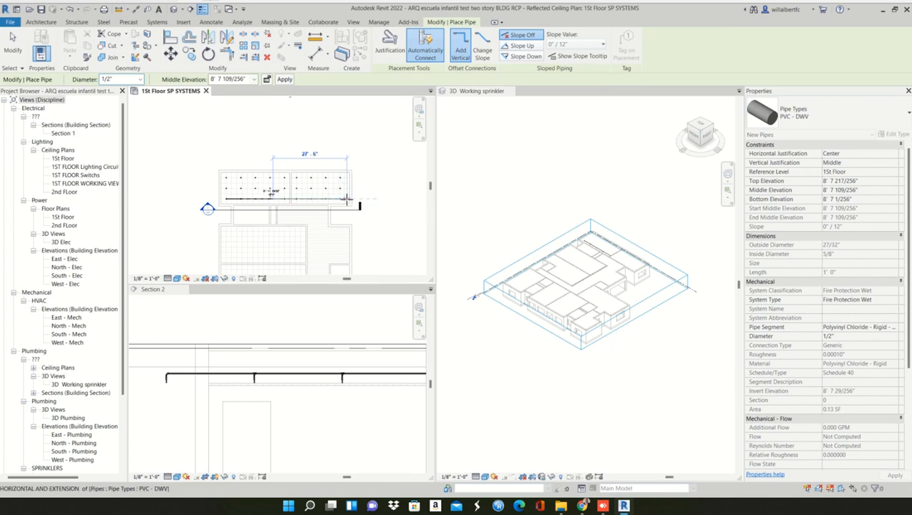
key(Escape)
key(Escape)
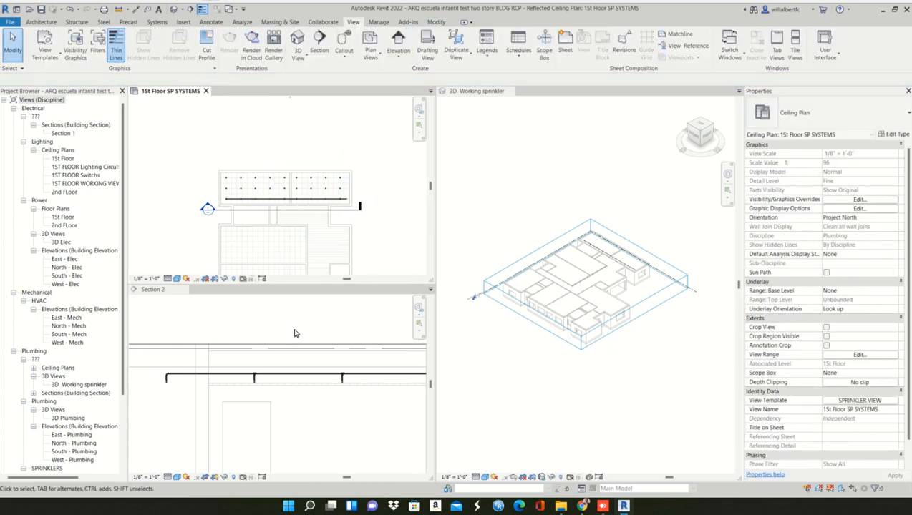
- Connect the two unconnected sprinklers above the double doorways in Section 2 to the branch pipe with Connect Into
click(295, 332)
scroll(266, 346, down, 4)
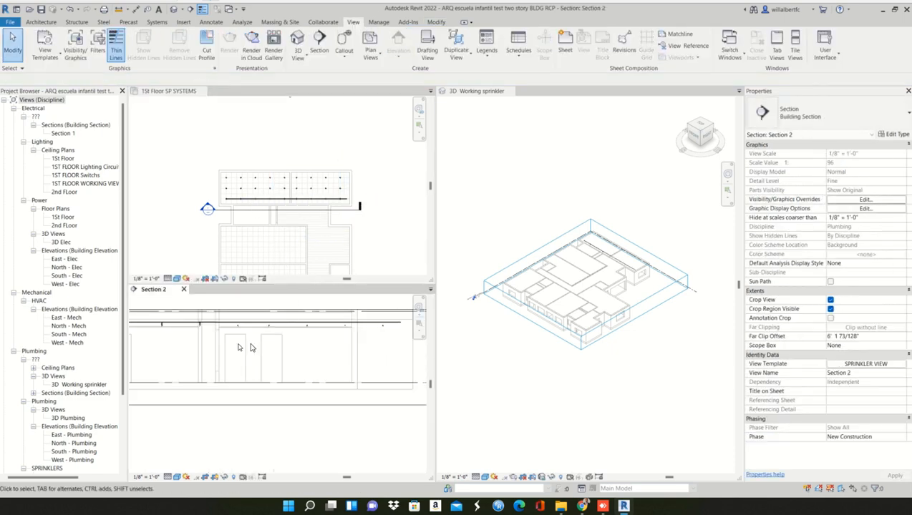
scroll(266, 347, up, 8)
scroll(273, 395, down, 3)
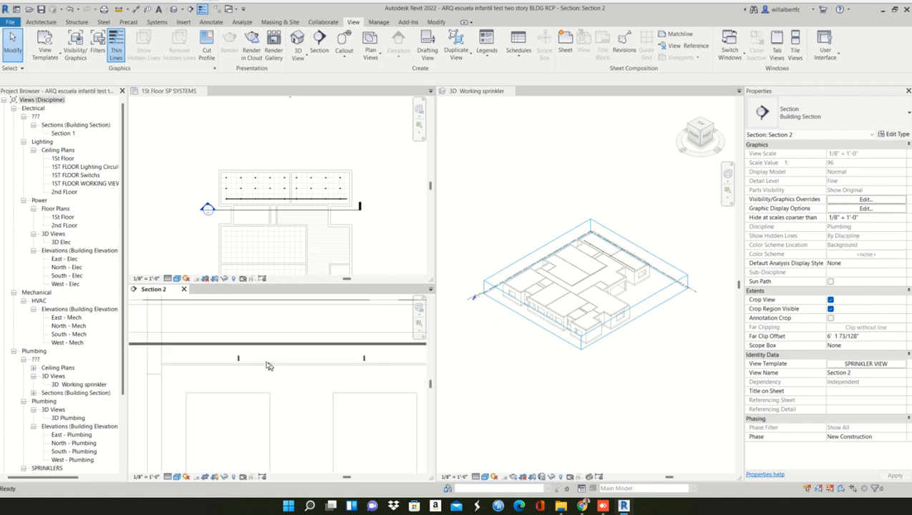
click(238, 356)
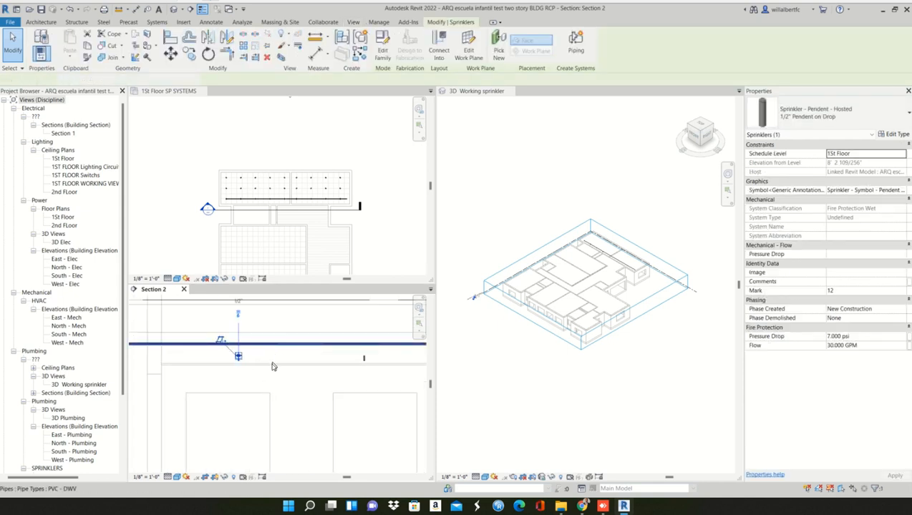
click(272, 367)
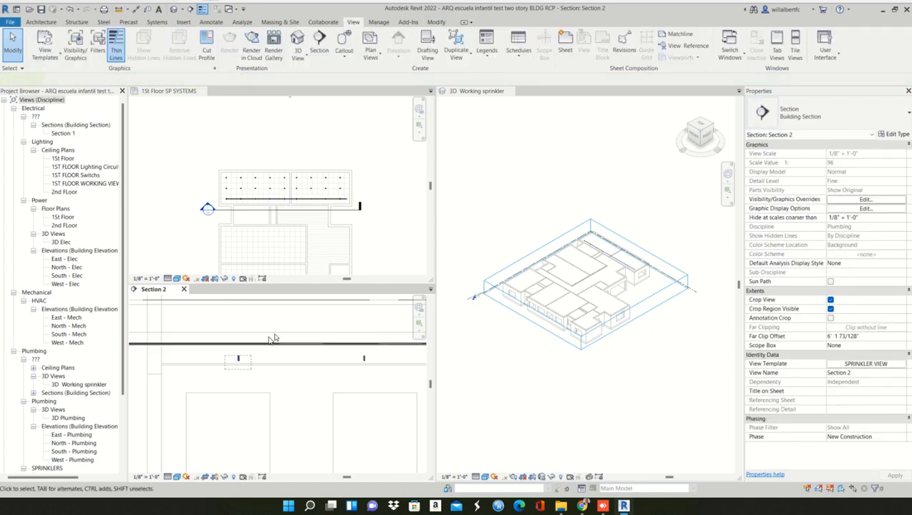
click(238, 358)
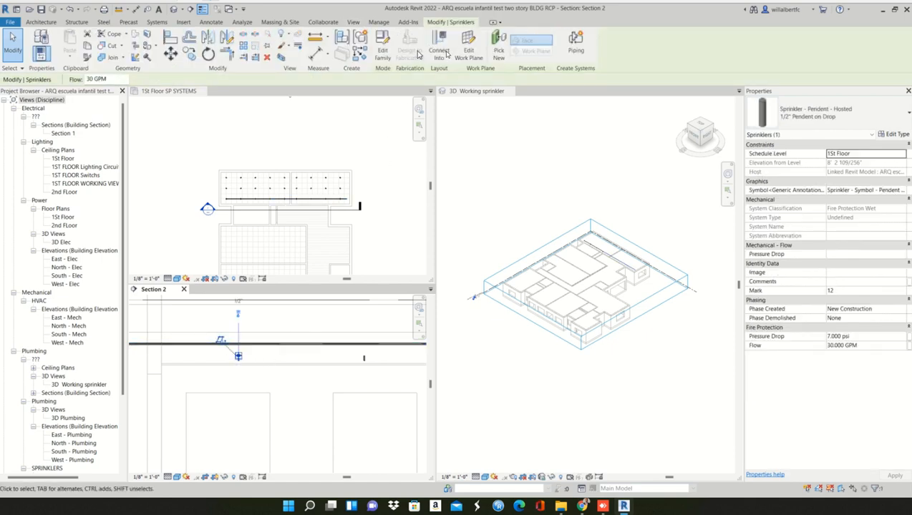
click(275, 348)
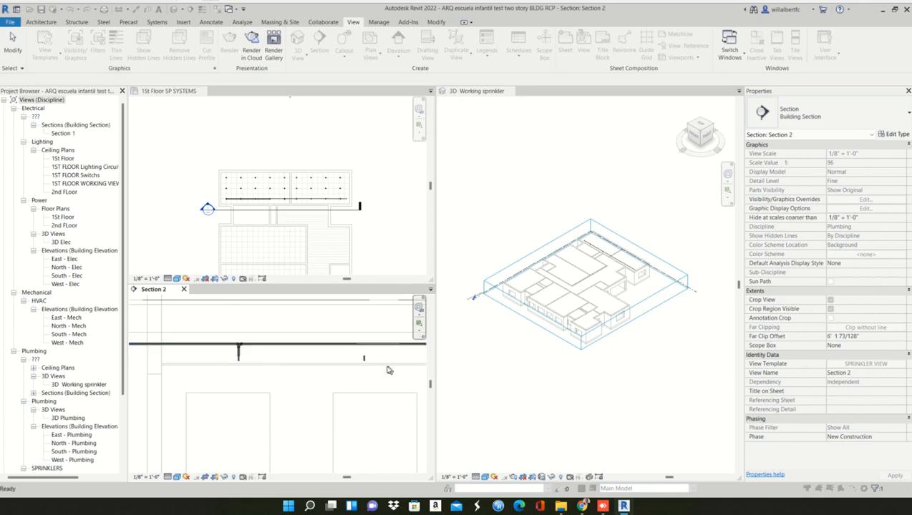
click(363, 358)
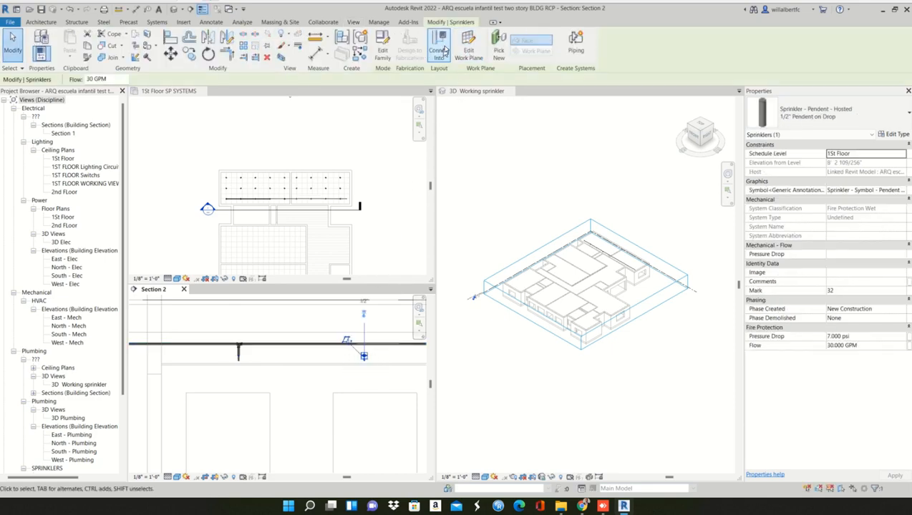
click(359, 329)
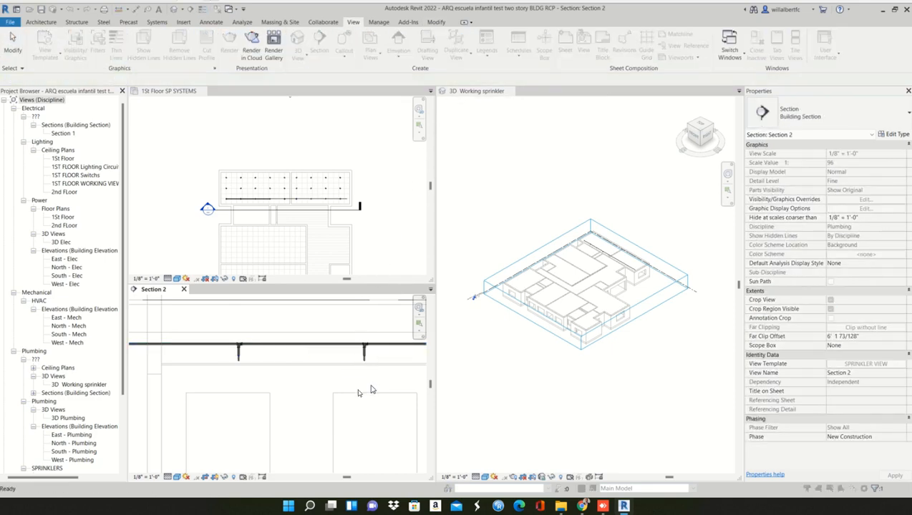
- Connect the following two sprinklers along the row in Section 2 to the branch pipe with Connect Into, cancelling the accidental pipe move
middle_drag(372, 386, 276, 370)
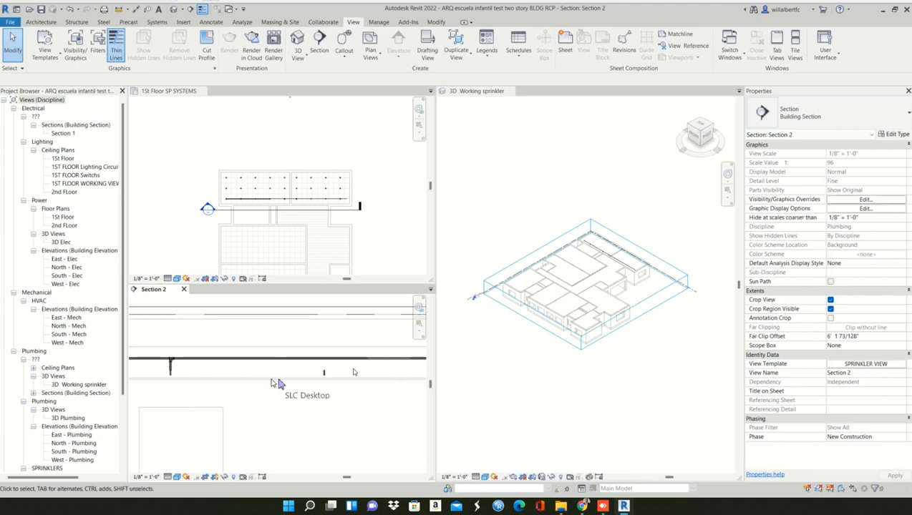
middle_drag(357, 377, 236, 362)
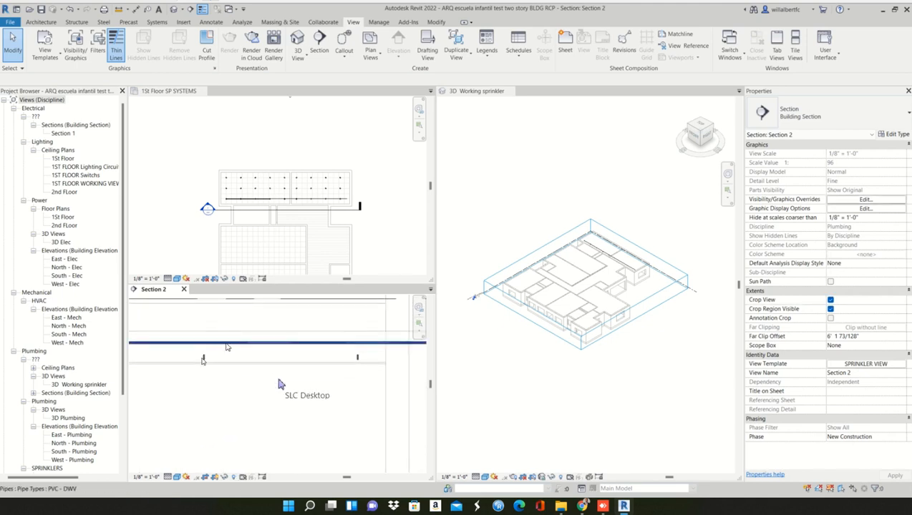
drag(226, 344, 226, 362)
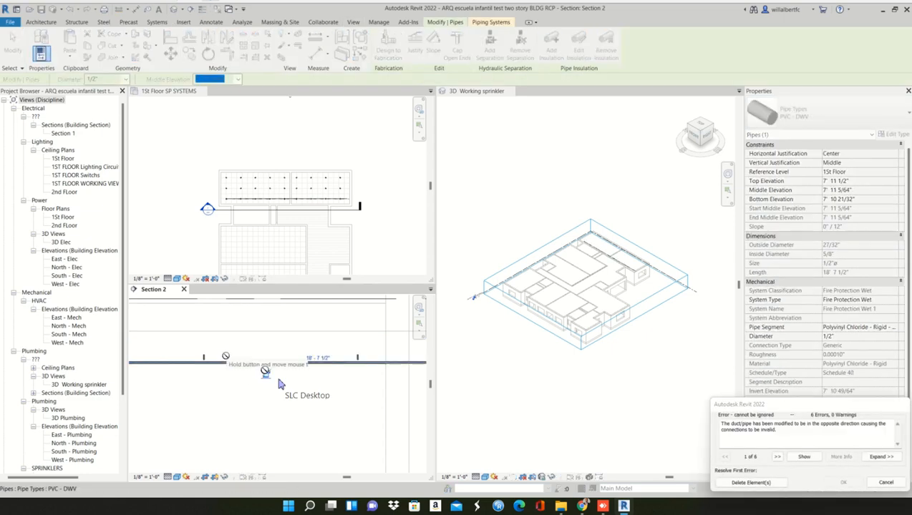
click(885, 484)
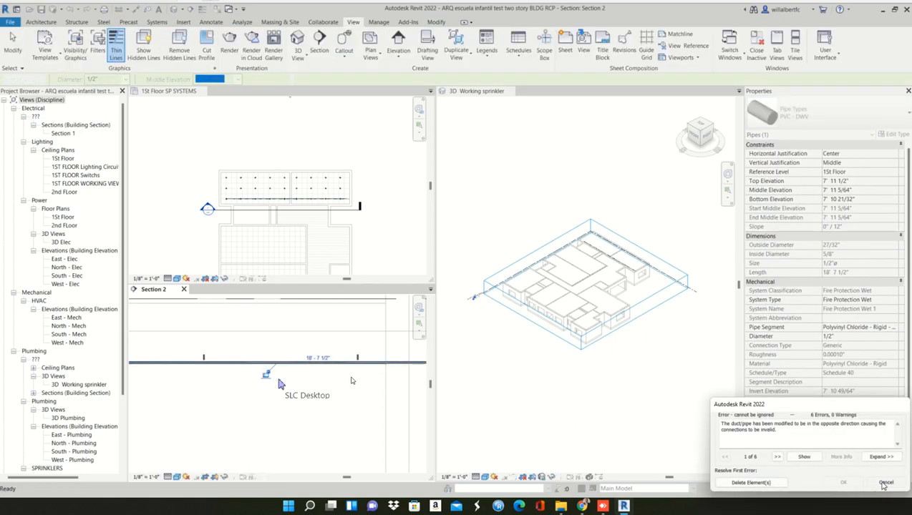
drag(232, 351, 188, 373)
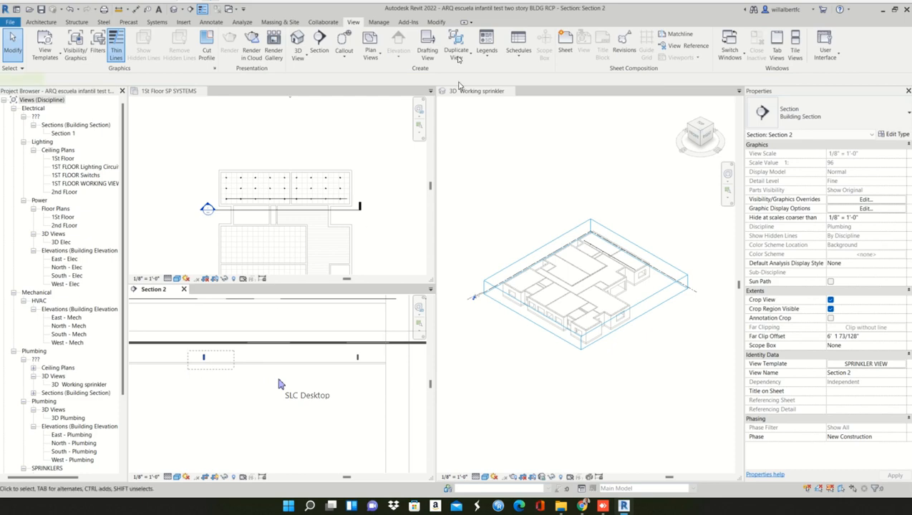
key(Escape)
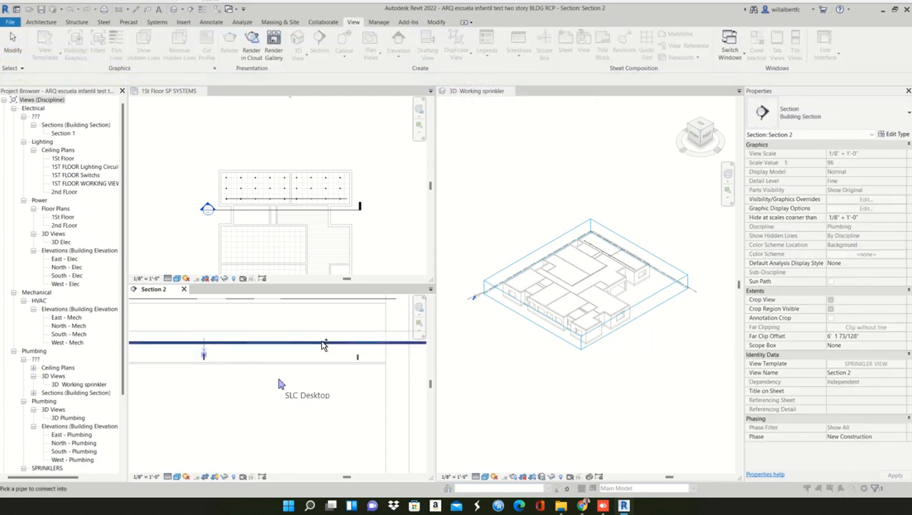
drag(381, 377, 339, 351)
click(437, 46)
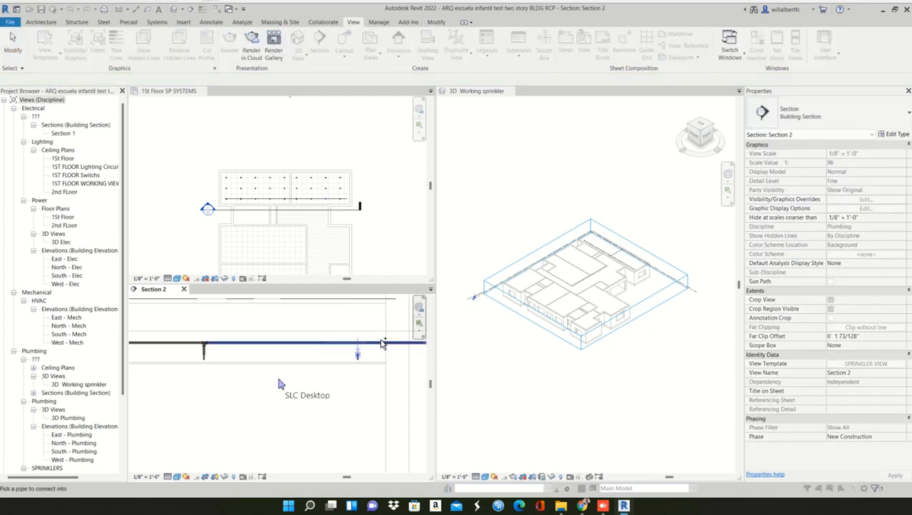
click(380, 342)
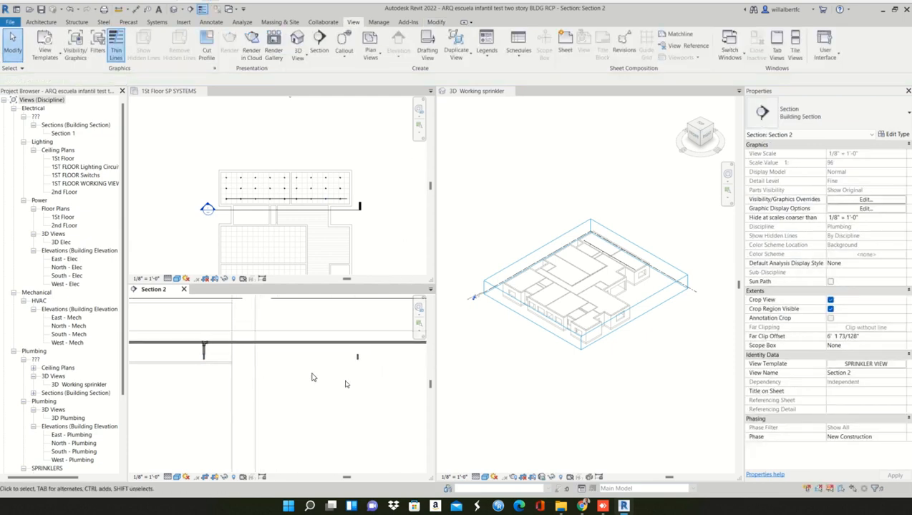
- Connect the last sprinkler of the row, near the branch pipe's open end, to the pipe with Connect Into
drag(378, 374, 338, 350)
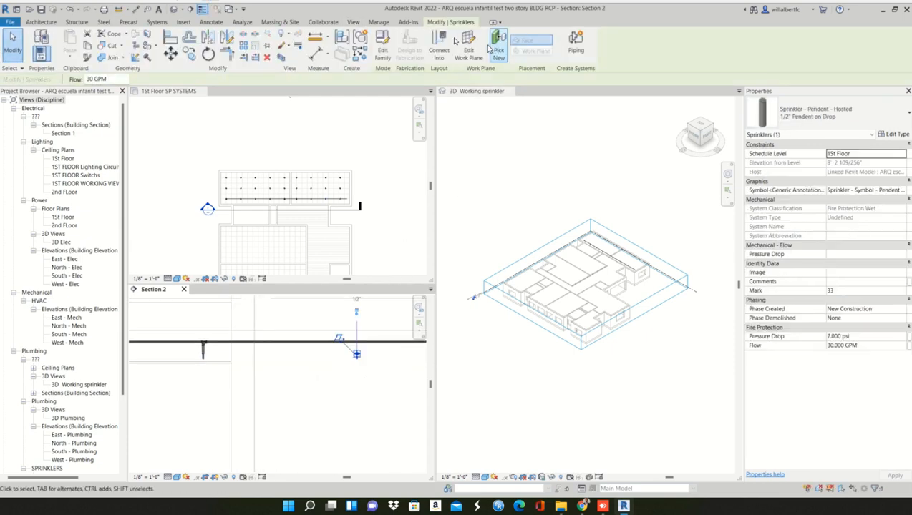
click(445, 41)
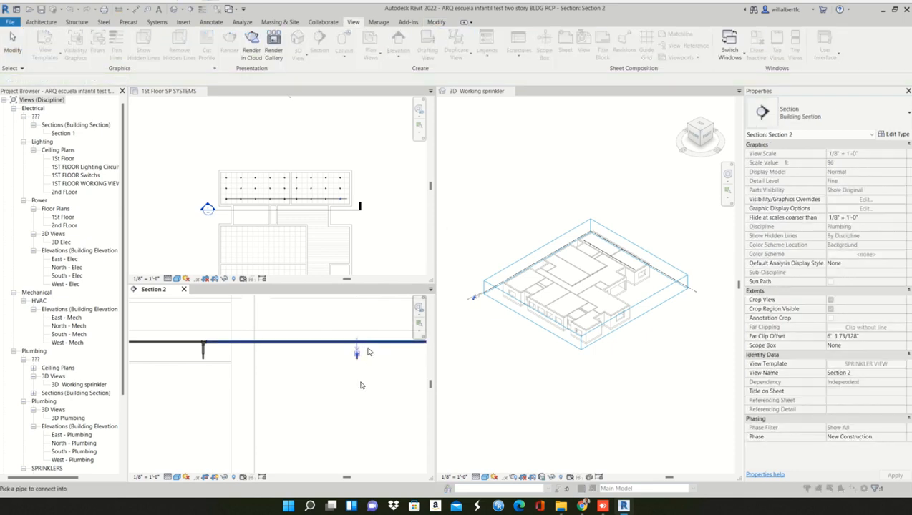
click(368, 346)
scroll(357, 385, down, 2)
middle_drag(362, 387, 349, 378)
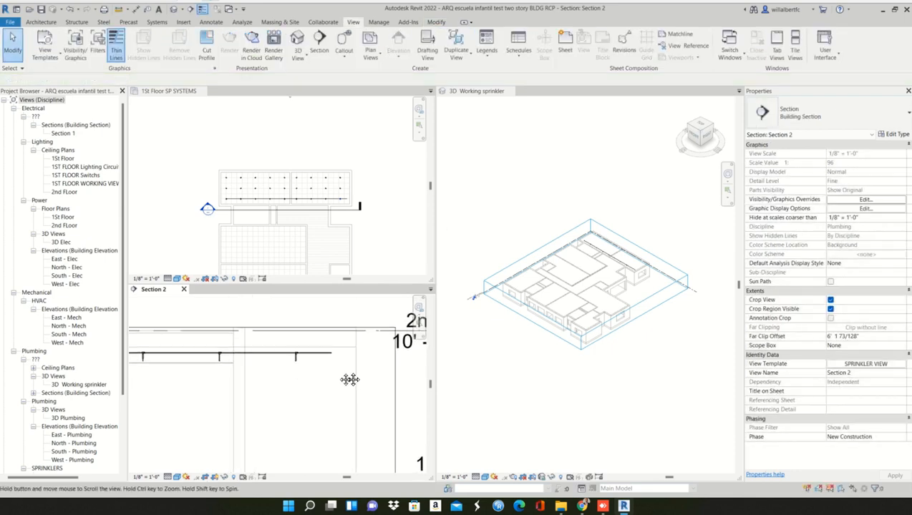
- Delete the sprinklers in the two upper, unpiped rows of the 1St Floor SP SYSTEMS ceiling plan
click(342, 205)
scroll(281, 203, up, 2)
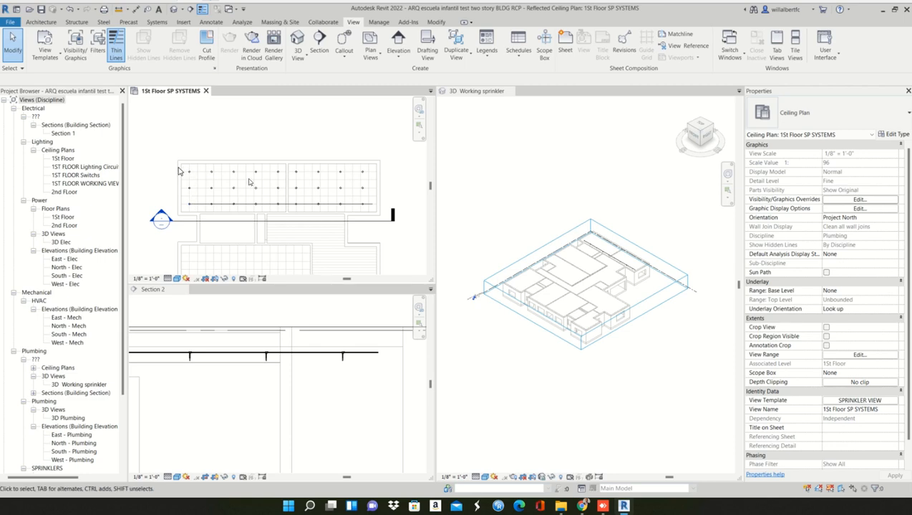
drag(178, 168, 390, 198)
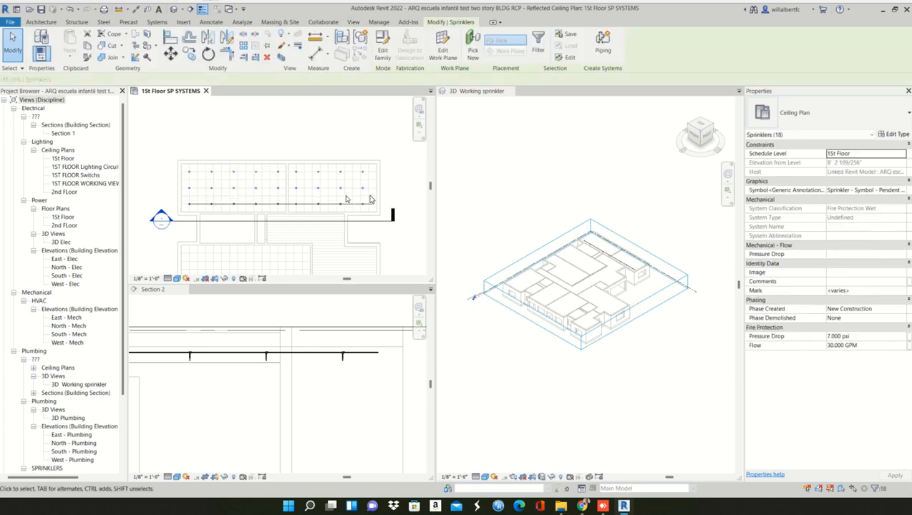
key(Delete)
- Try to array the connected sprinkler row vertically upward in the ceiling plan with 2 items, and undo the array
drag(180, 194, 387, 216)
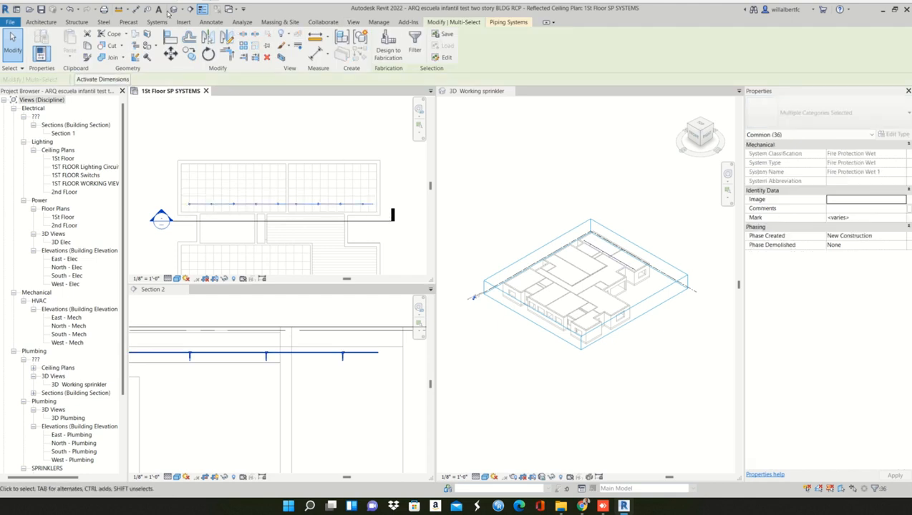
scroll(199, 203, up, 4)
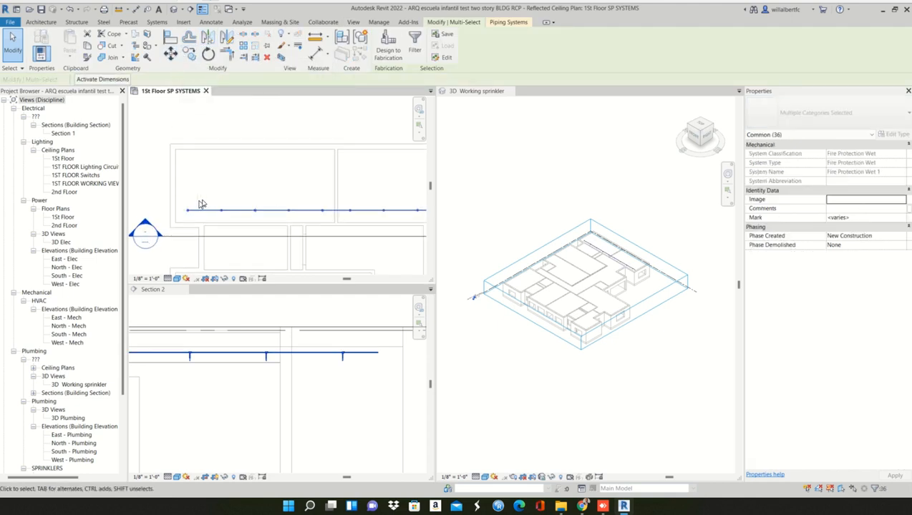
scroll(189, 199, down, 3)
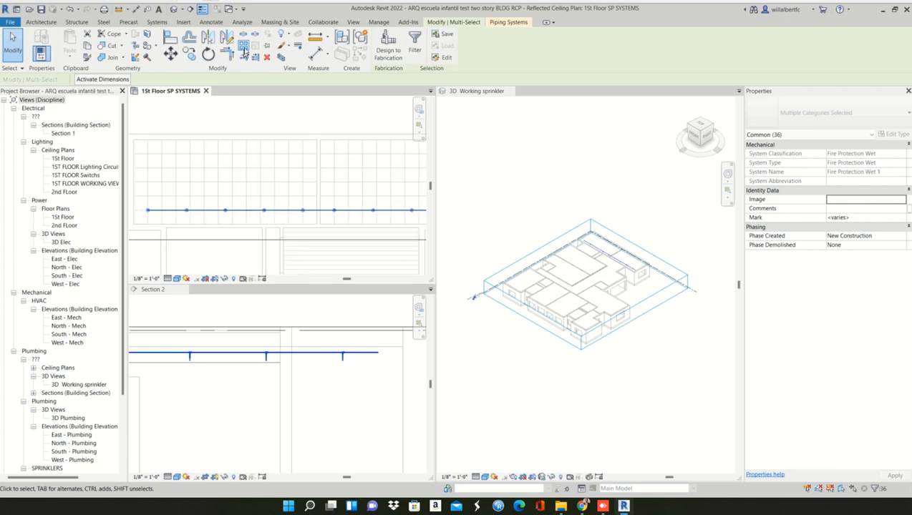
key(a)
key(r)
click(147, 210)
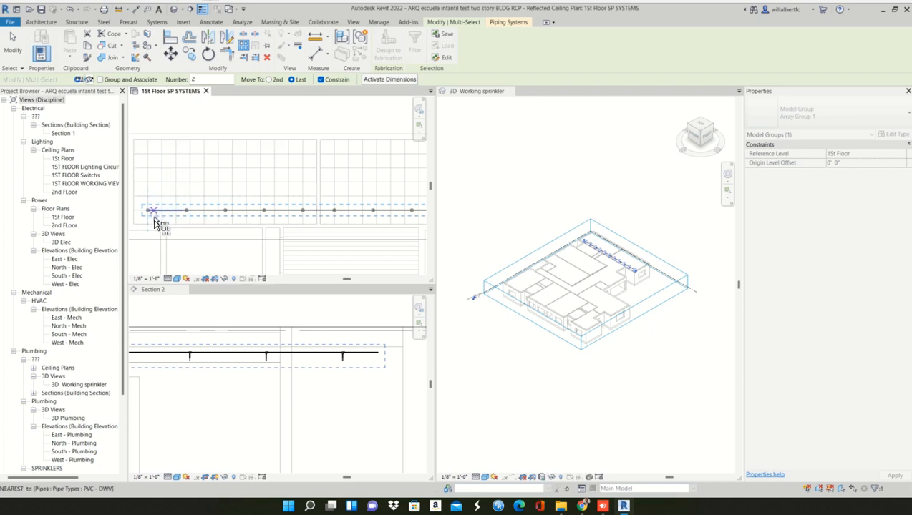
click(147, 211)
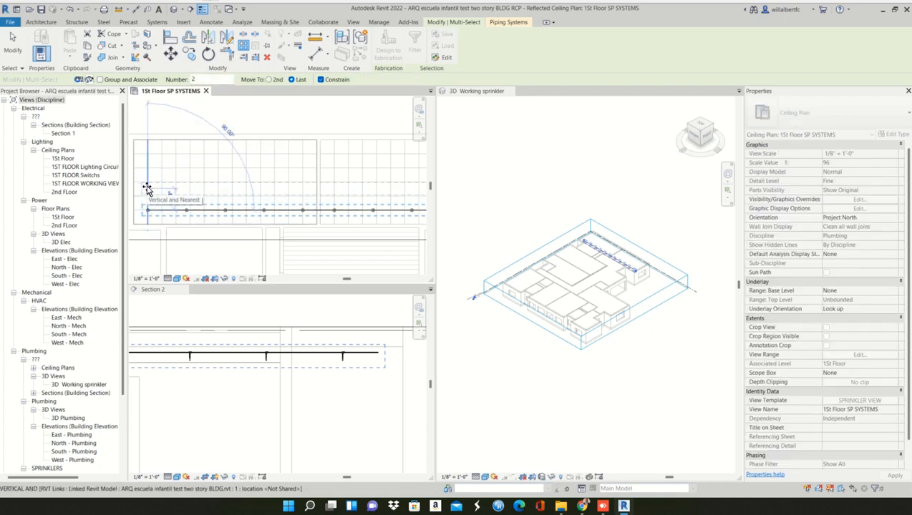
click(147, 185)
key(Escape)
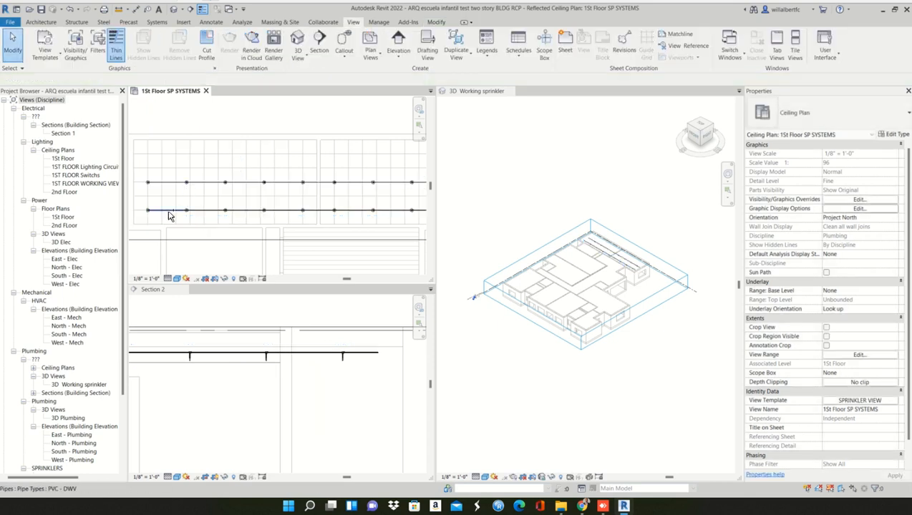
key(ctrl+z)
scroll(147, 200, down, 2)
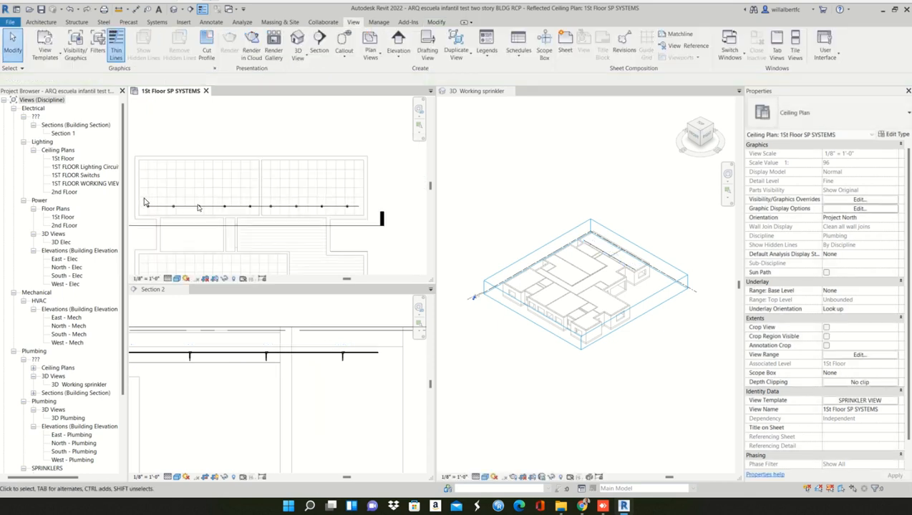
- Array the connected sprinkler row upward with 3 items, ungrouped, placing the last about 7'-10 1/2" from the original in the ceiling plan
drag(144, 202, 366, 215)
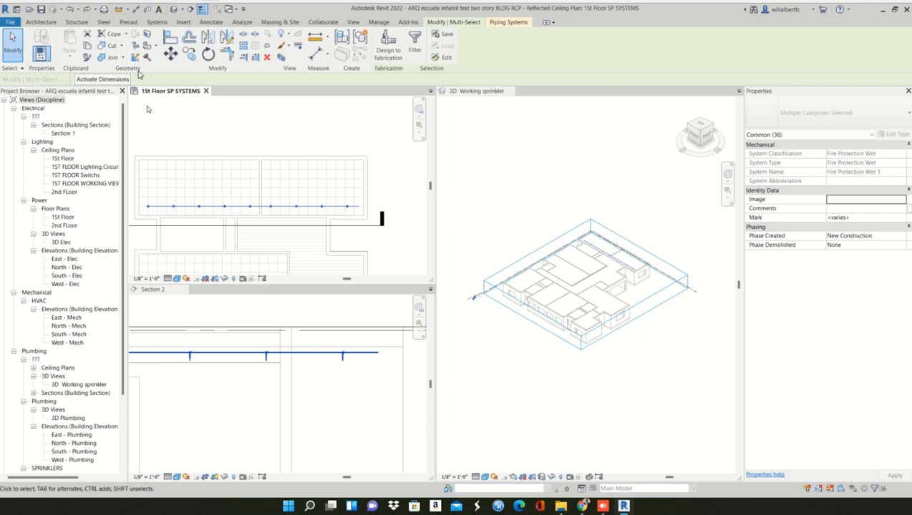
click(243, 49)
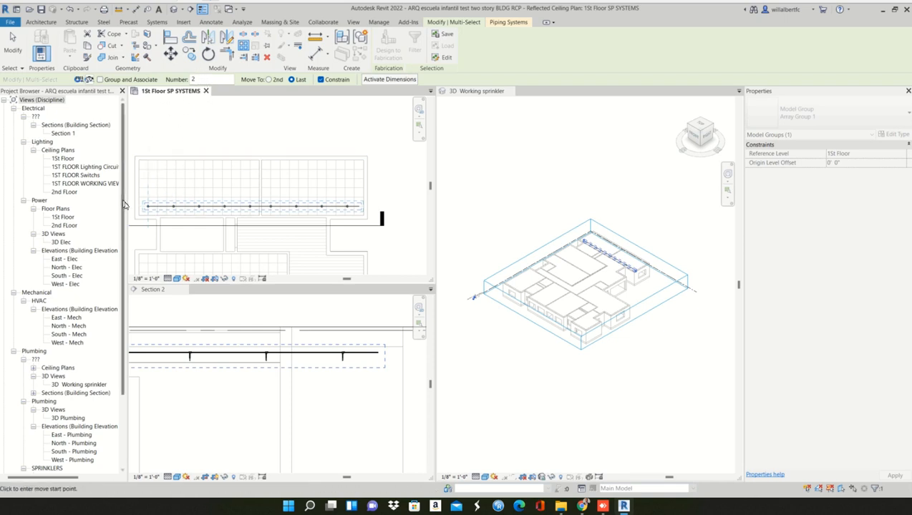
click(259, 179)
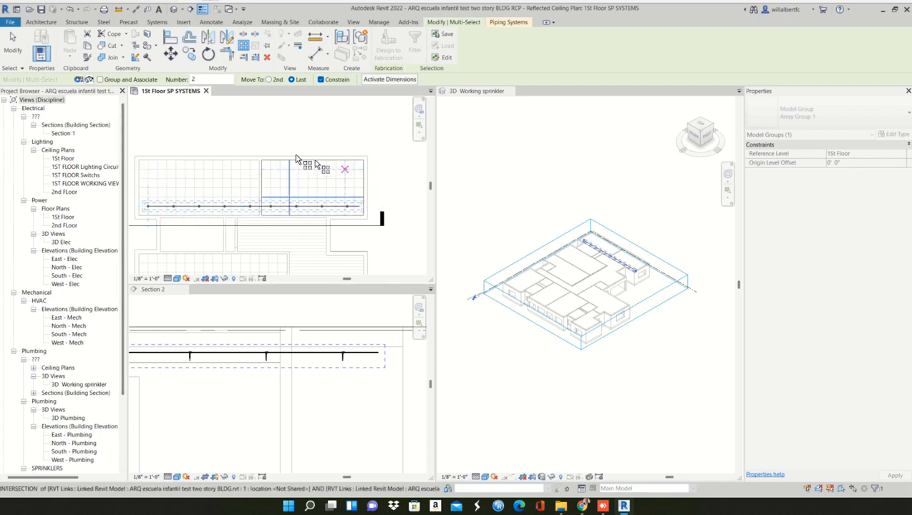
click(189, 55)
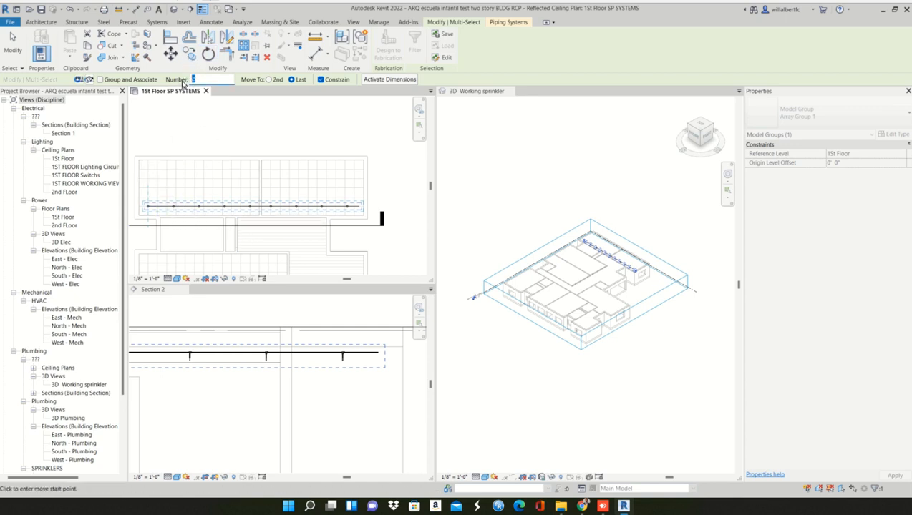
click(148, 209)
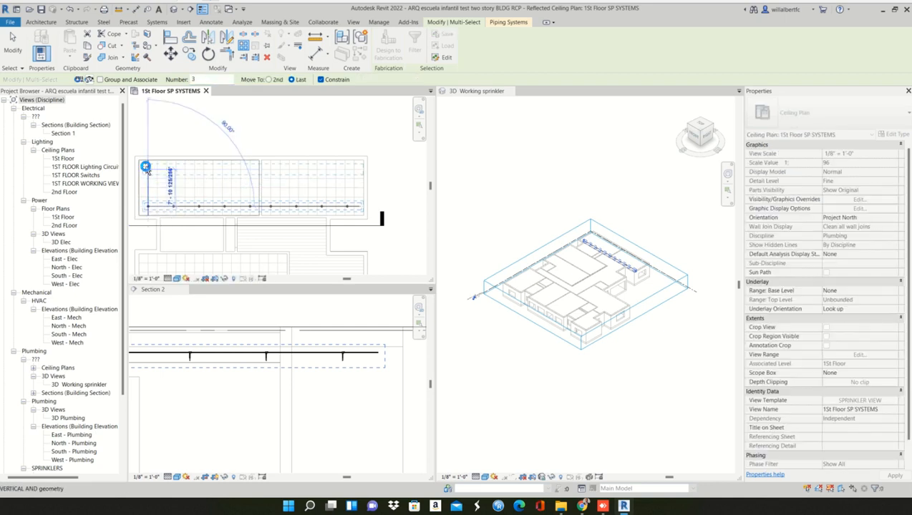
click(146, 167)
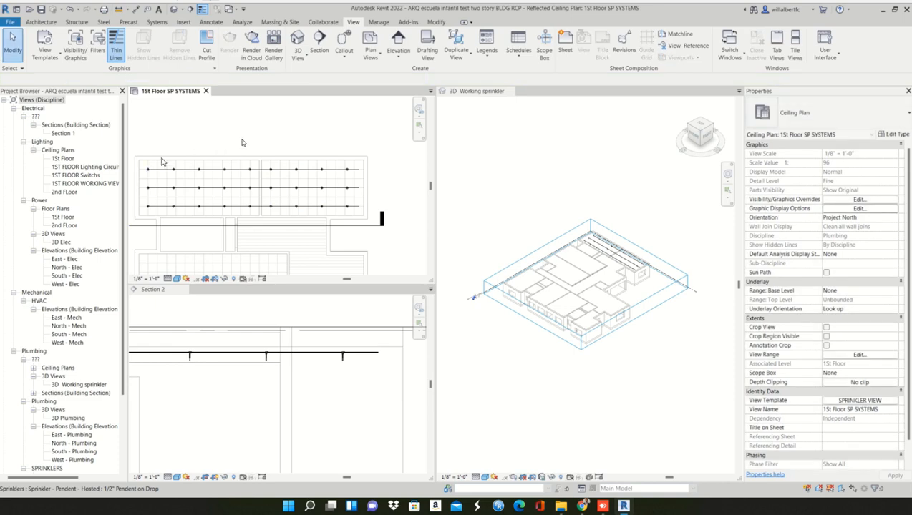
- Check the arrayed sprinkler rows, and undo back past the array, the upper-row deletion and the most recent pipe connections
click(335, 207)
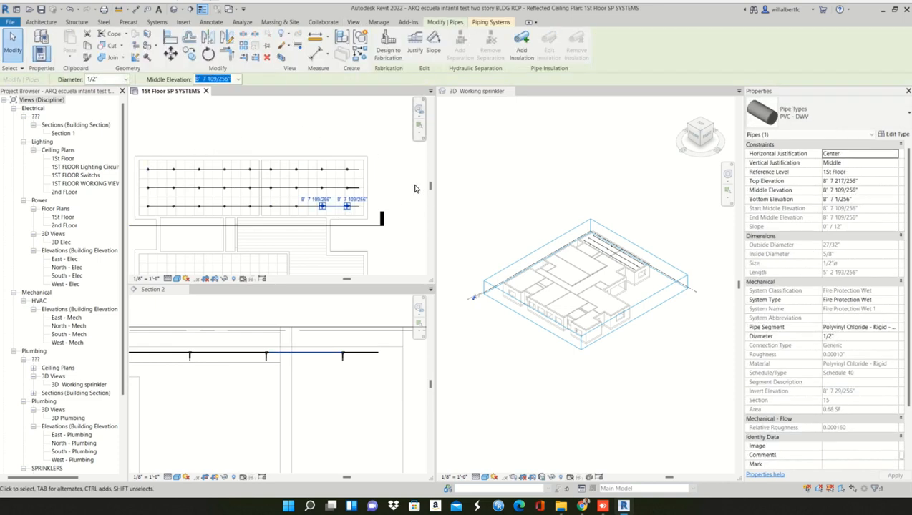
key(Escape)
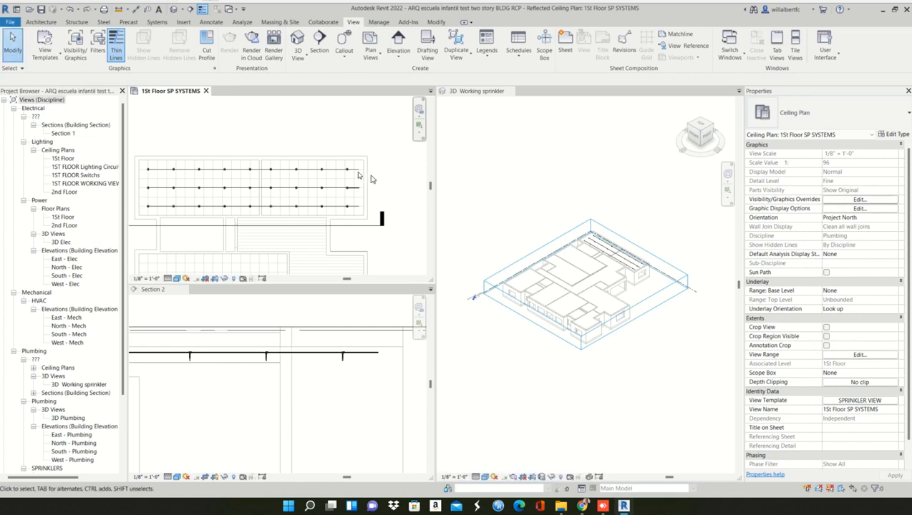
scroll(358, 193, up, 4)
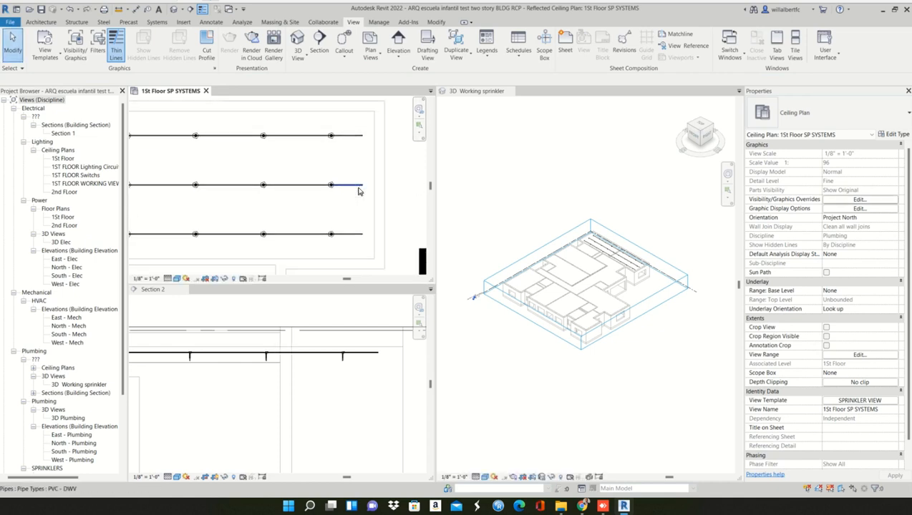
scroll(360, 202, down, 2)
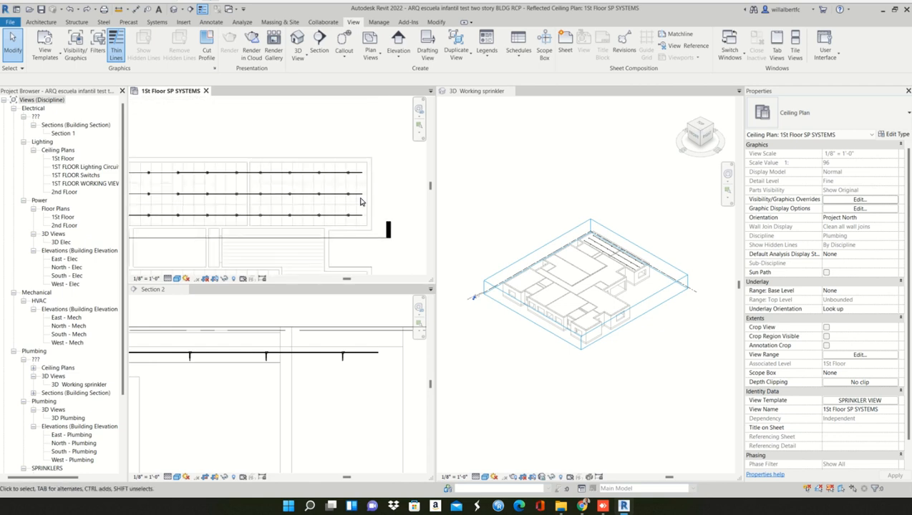
scroll(361, 202, down, 3)
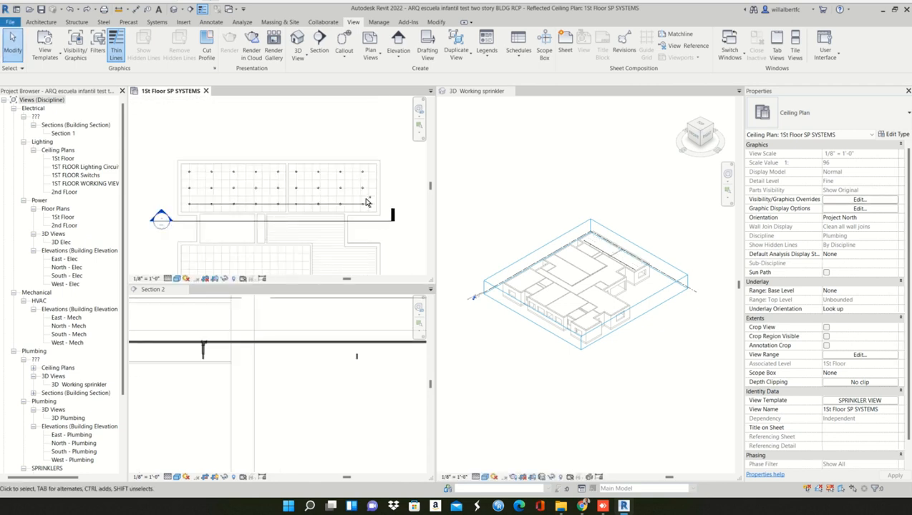
scroll(300, 316, down, 4)
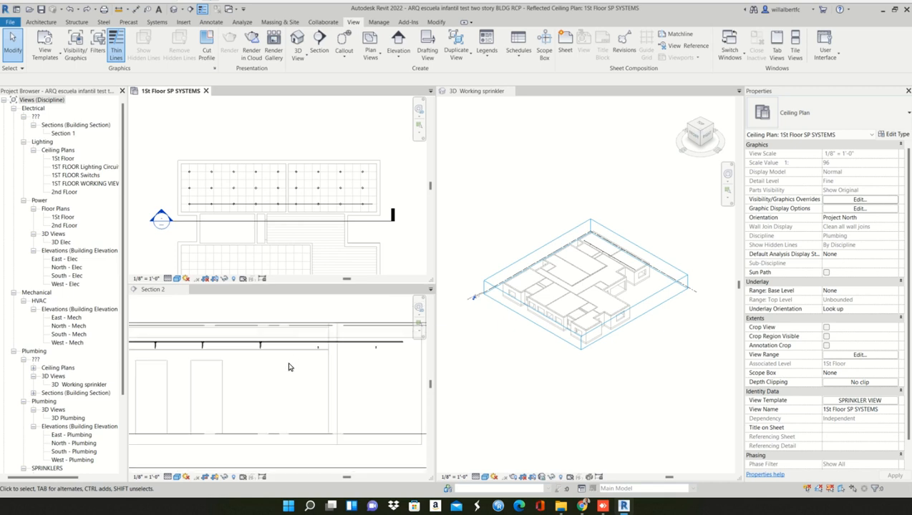
- Connect the first unconnected sprinkler of the row in Section 2 to the branch pipe with Connect Into
click(235, 379)
scroll(235, 379, up, 4)
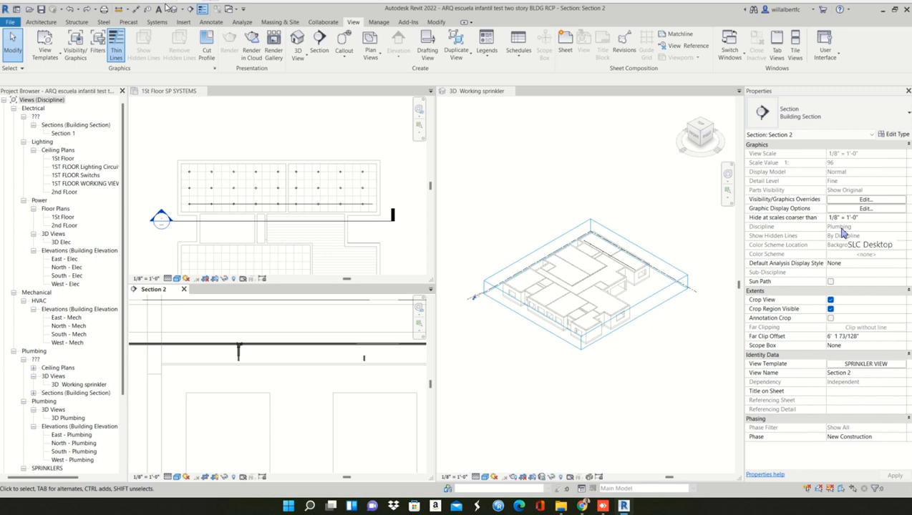
scroll(272, 207, down, 5)
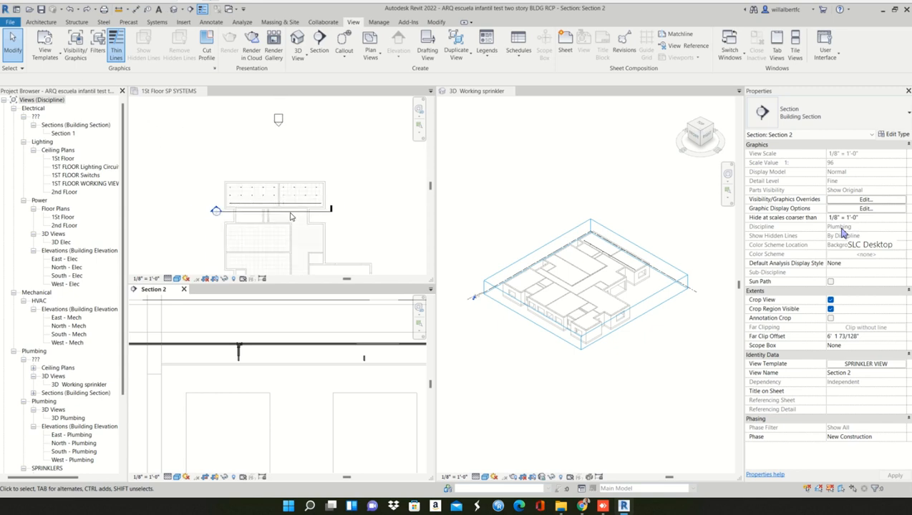
scroll(289, 215, up, 5)
scroll(366, 379, down, 6)
scroll(365, 381, down, 4)
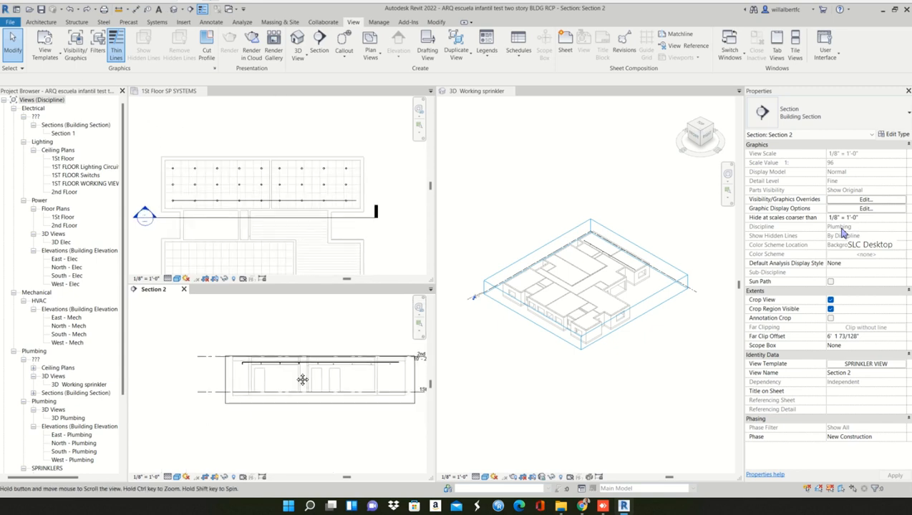
scroll(269, 361, up, 5)
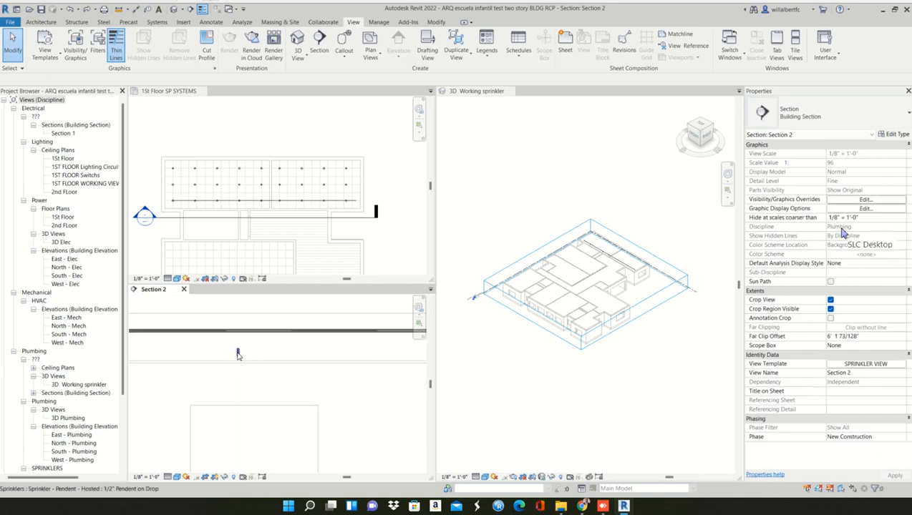
click(238, 355)
key(Return)
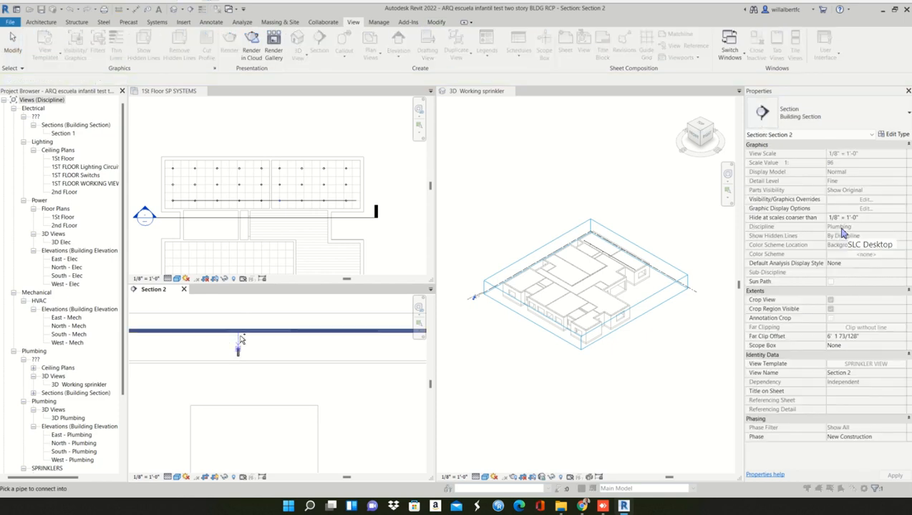
click(243, 332)
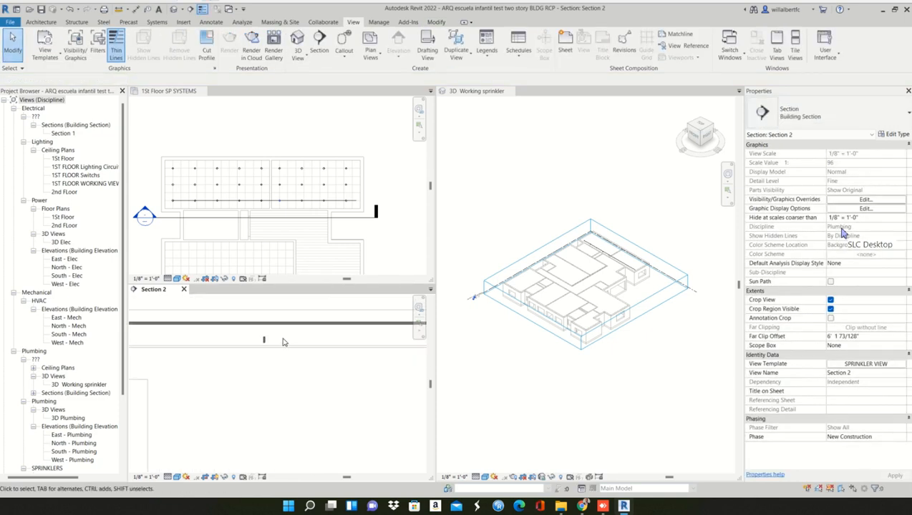
- Connect the next two sprinklers along the row in Section 2 to the branch pipe with Connect Into
click(260, 340)
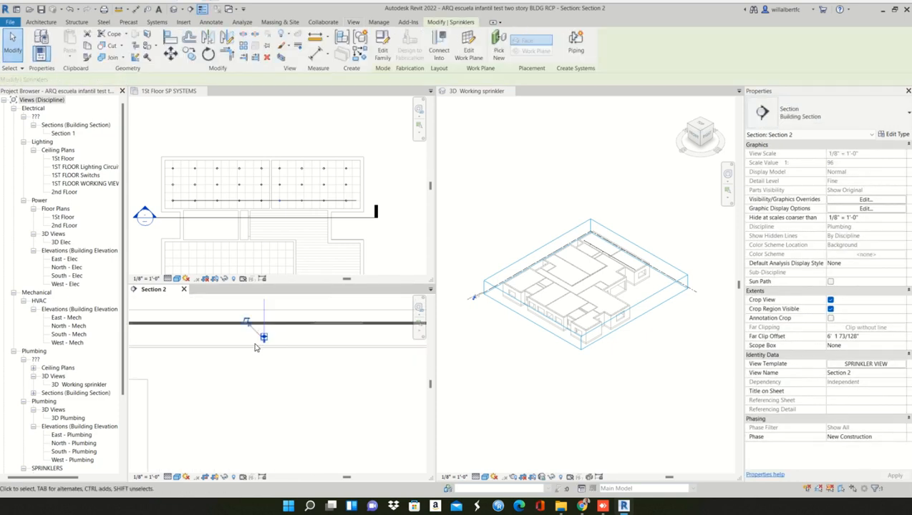
key(Return)
click(288, 329)
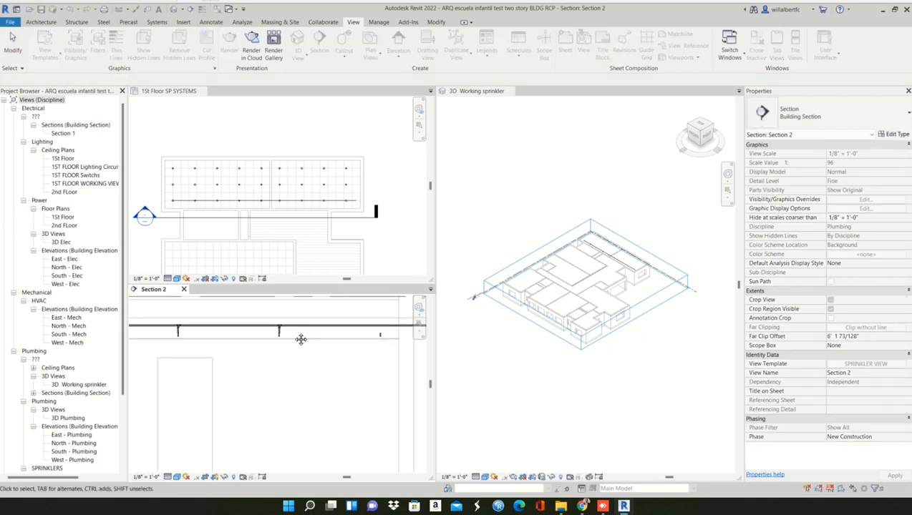
click(271, 338)
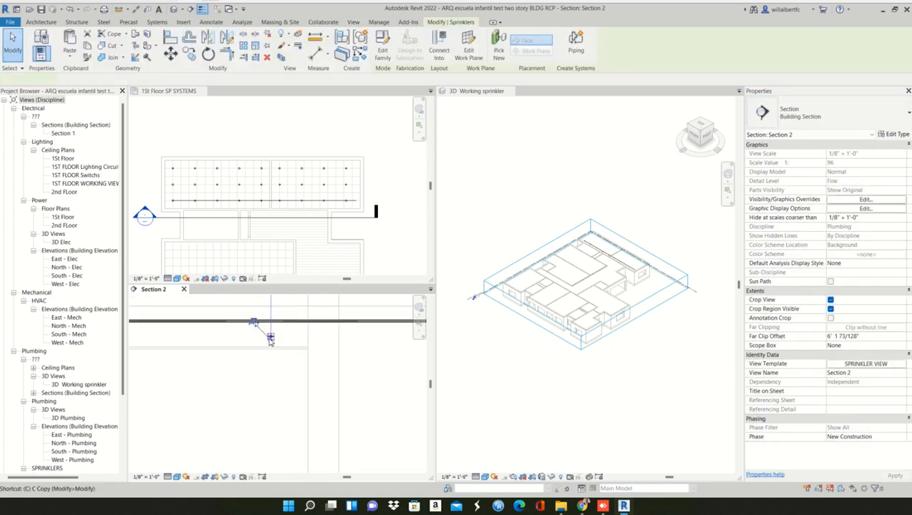
key(Return)
click(305, 331)
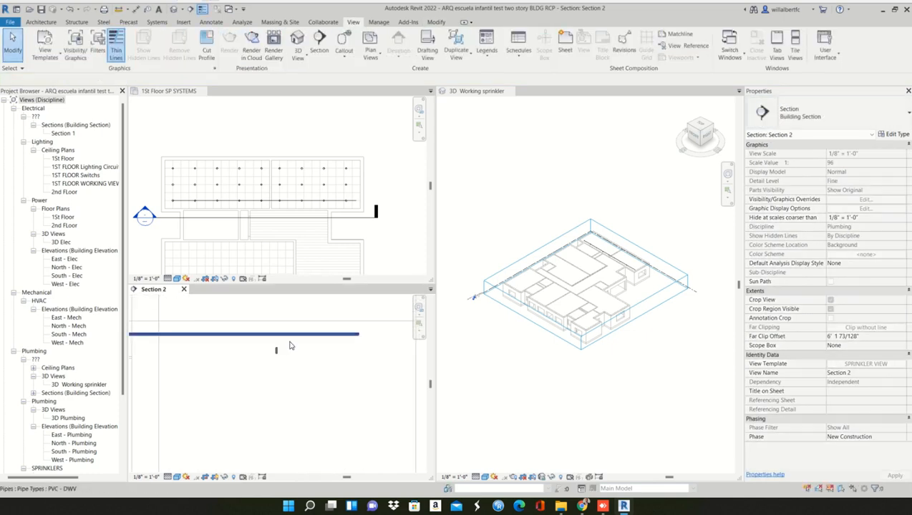
- Connect the row's last sprinkler, near the branch pipe's open end in Section 2, to the pipe with Connect Into
click(274, 352)
key(Escape)
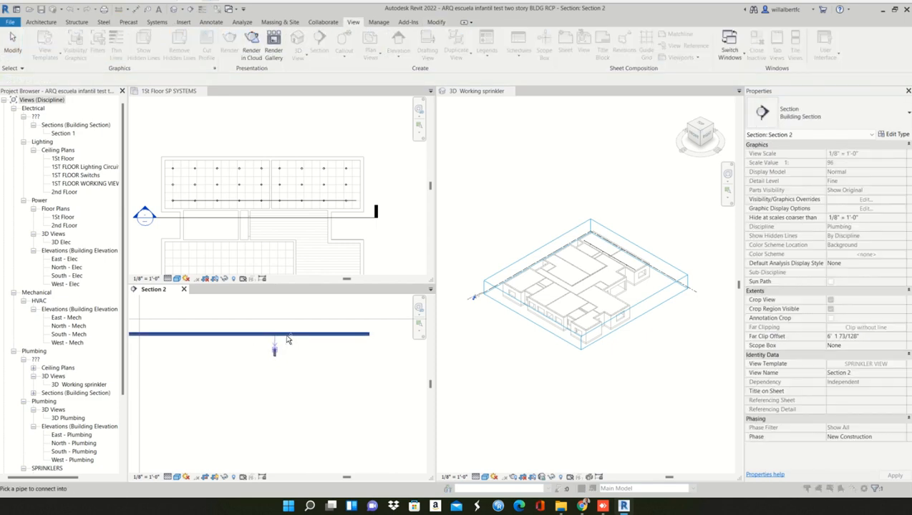
scroll(292, 342, down, 4)
scroll(304, 344, up, 2)
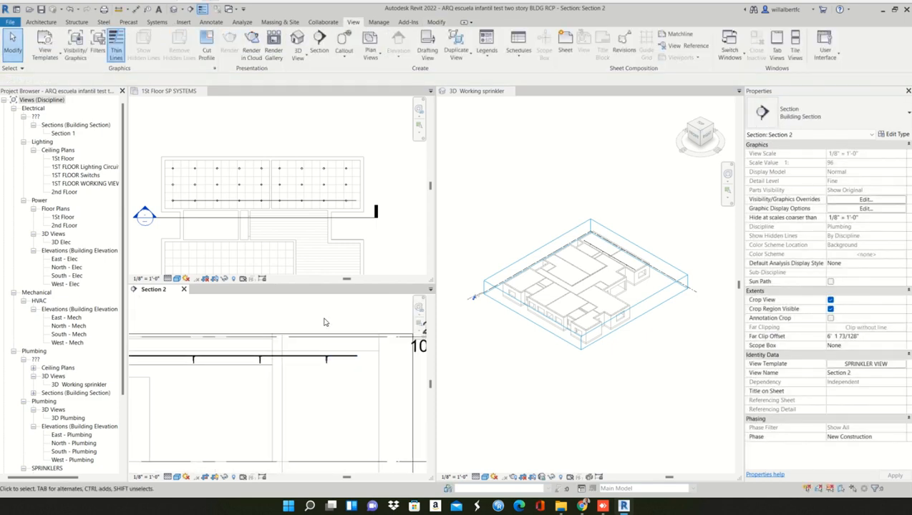
- Delete the sprinklers in the two upper, unpiped rows of the 1St Floor SP SYSTEMS ceiling plan
click(380, 253)
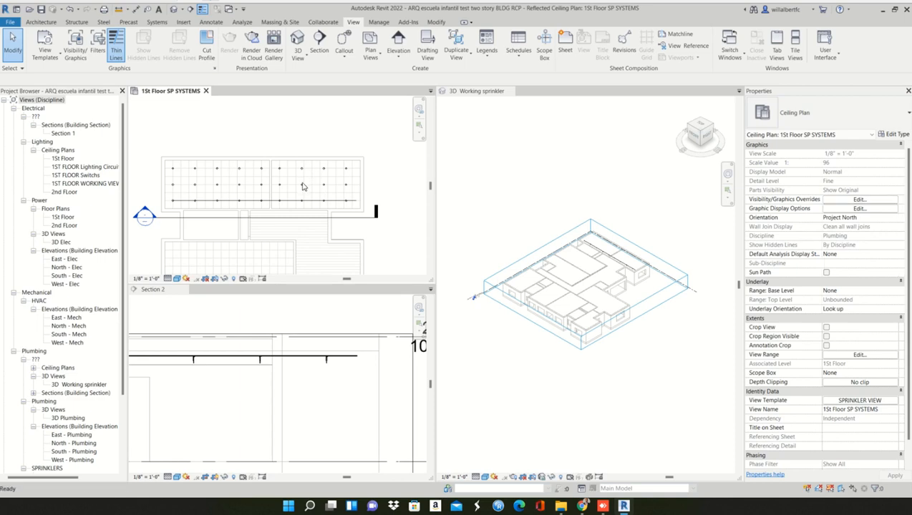
scroll(301, 188, up, 2)
middle_drag(405, 240, 316, 202)
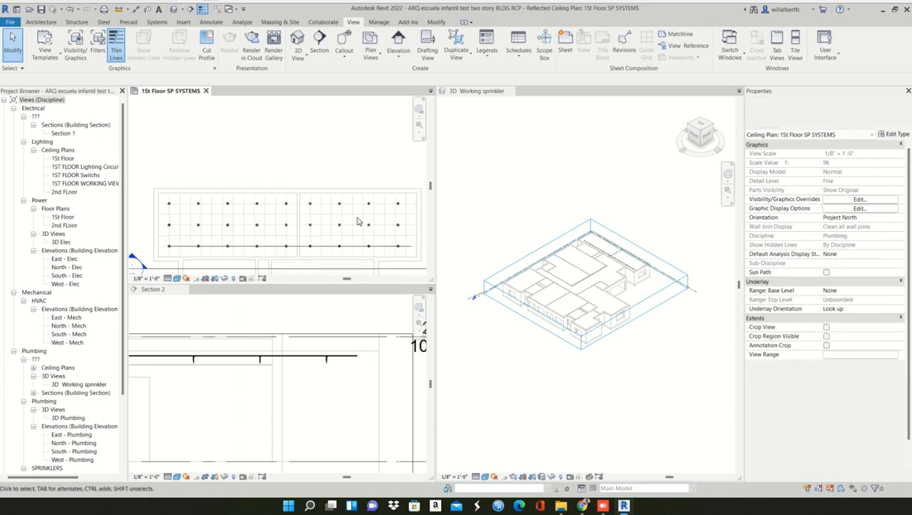
drag(405, 234, 161, 200)
key(Delete)
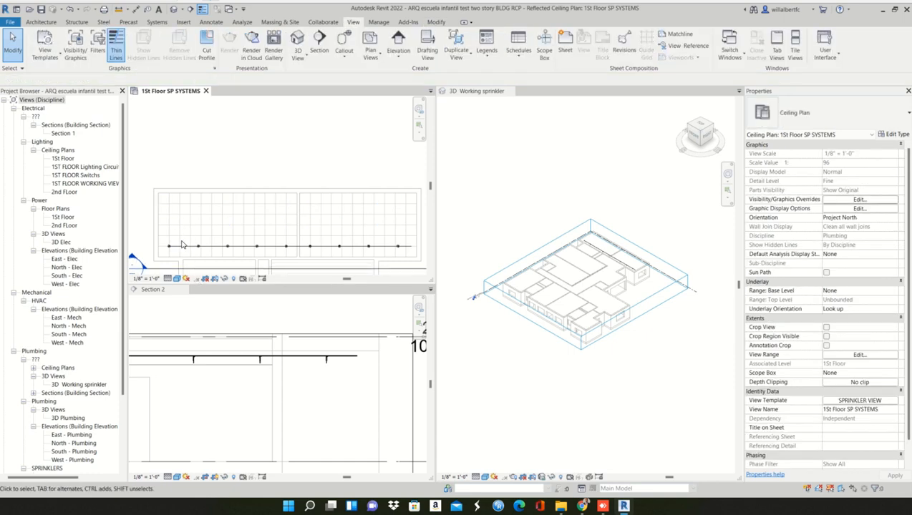
- Array the piped sprinkler row upward with 3 items, ungrouped, placing the last about 7'-10 1/4" from the original in the ceiling plan
drag(165, 235, 412, 257)
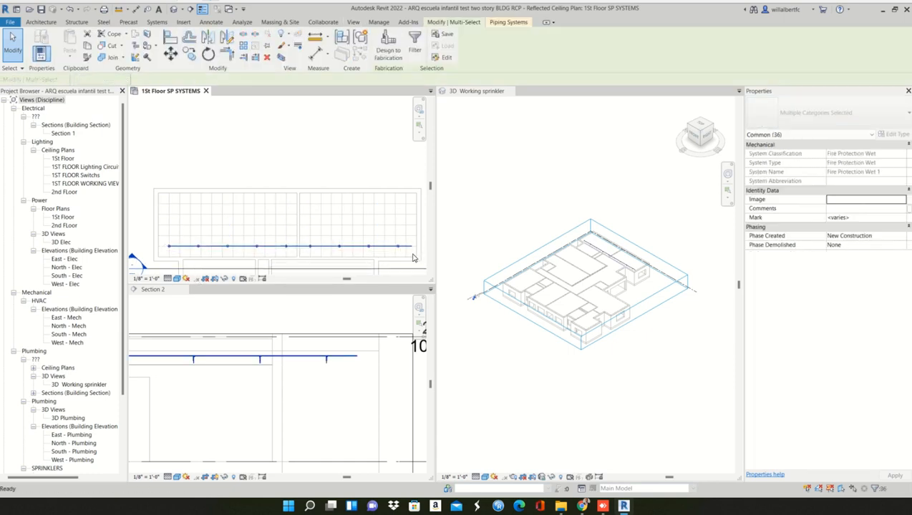
key(a)
key(r)
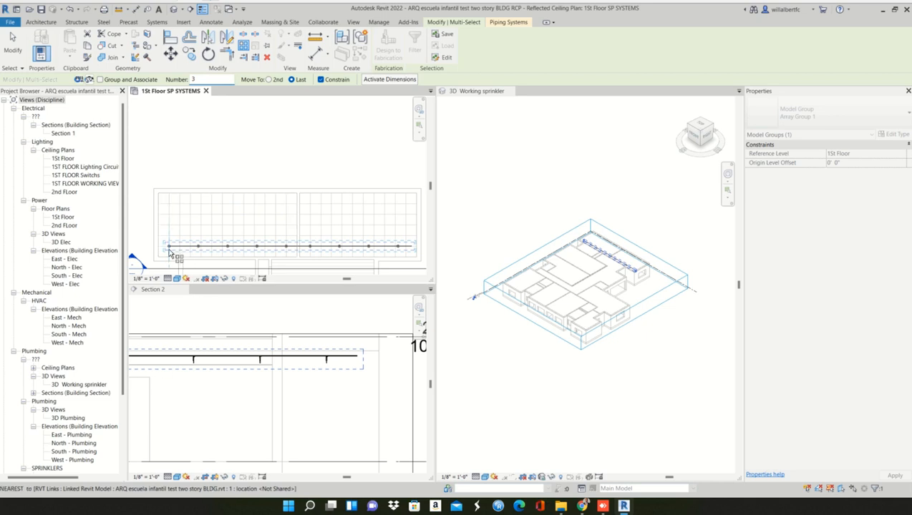
scroll(172, 250, up, 3)
scroll(172, 252, up, 2)
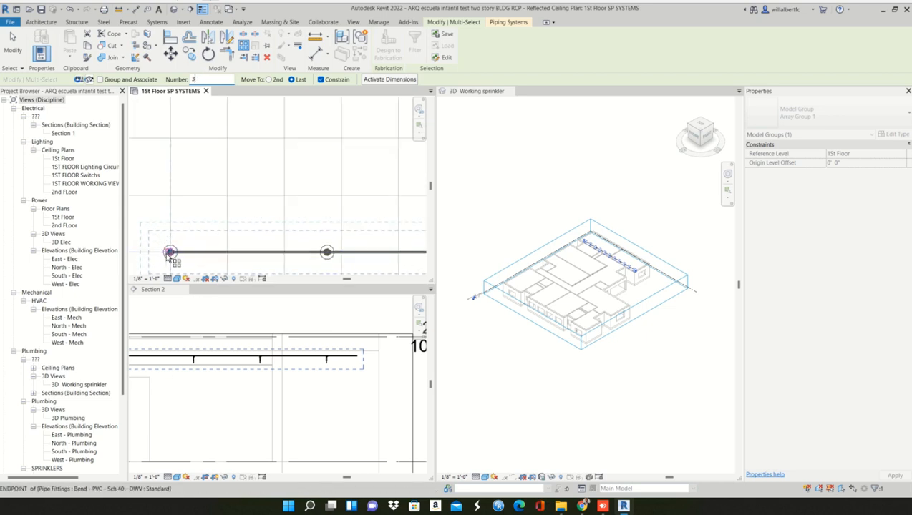
click(170, 252)
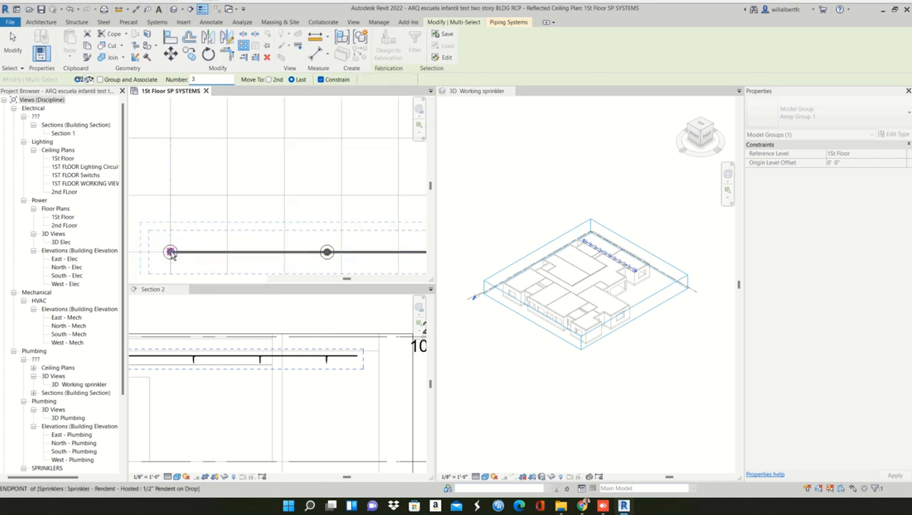
scroll(175, 250, down, 3)
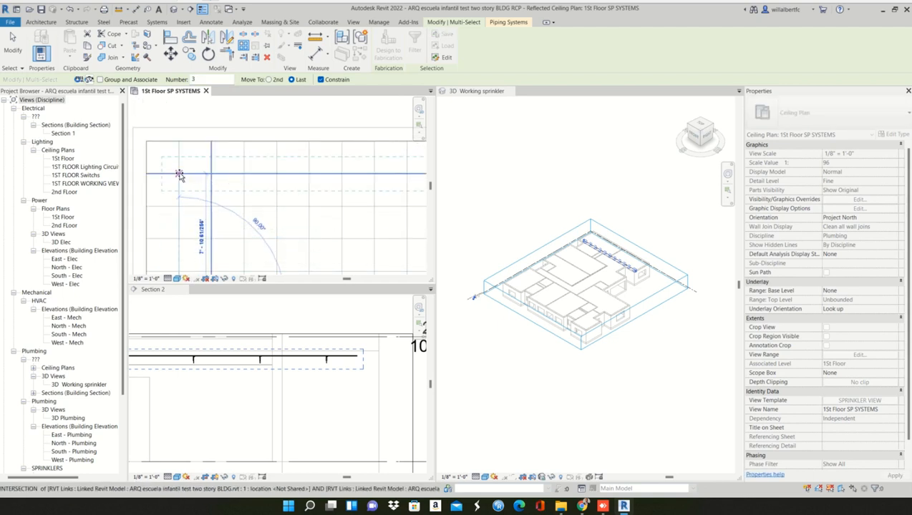
click(179, 173)
scroll(181, 179, down, 4)
middle_drag(222, 213, 204, 216)
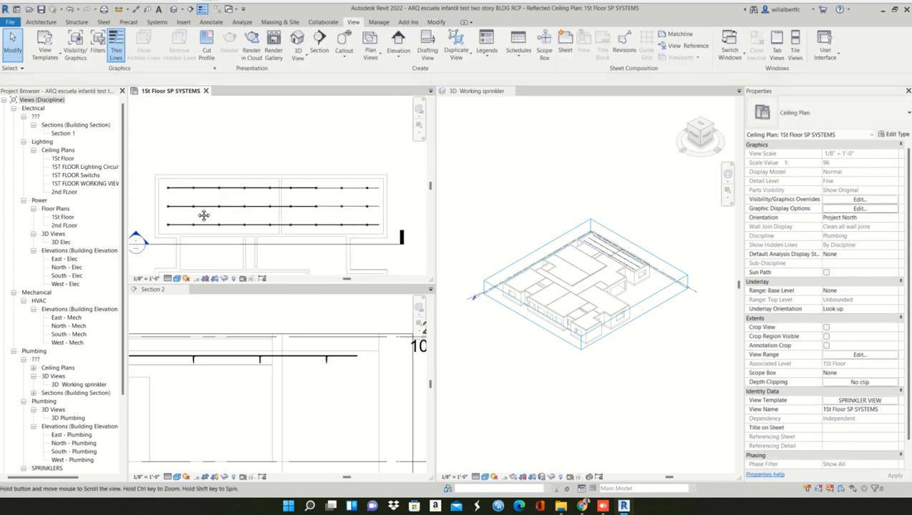
- Check the piped rows in the 3D view, and delete the three pipe segments crossing the wall between the two rooms
scroll(348, 211, up, 2)
scroll(624, 268, up, 3)
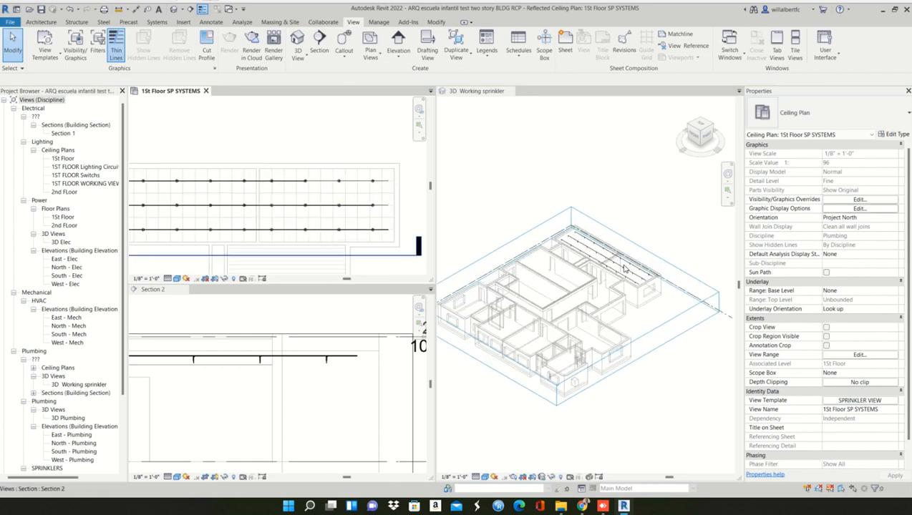
scroll(624, 269, up, 6)
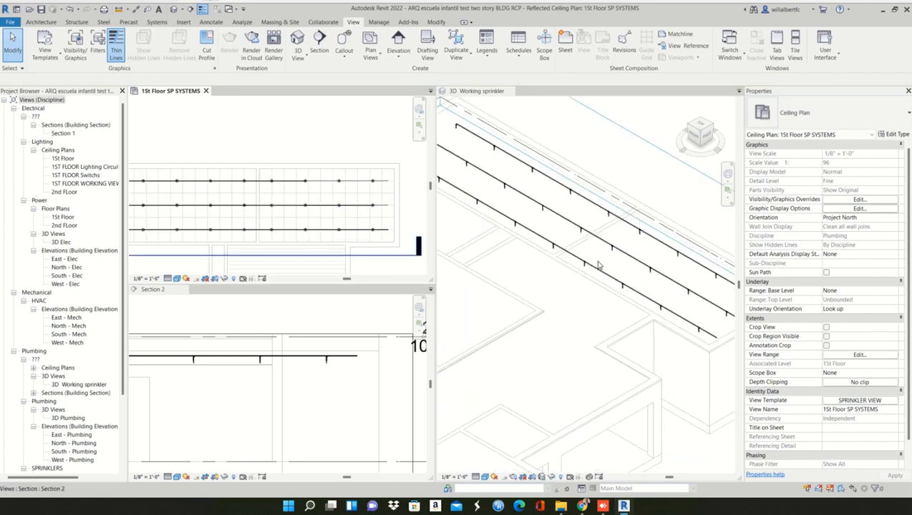
scroll(598, 266, down, 2)
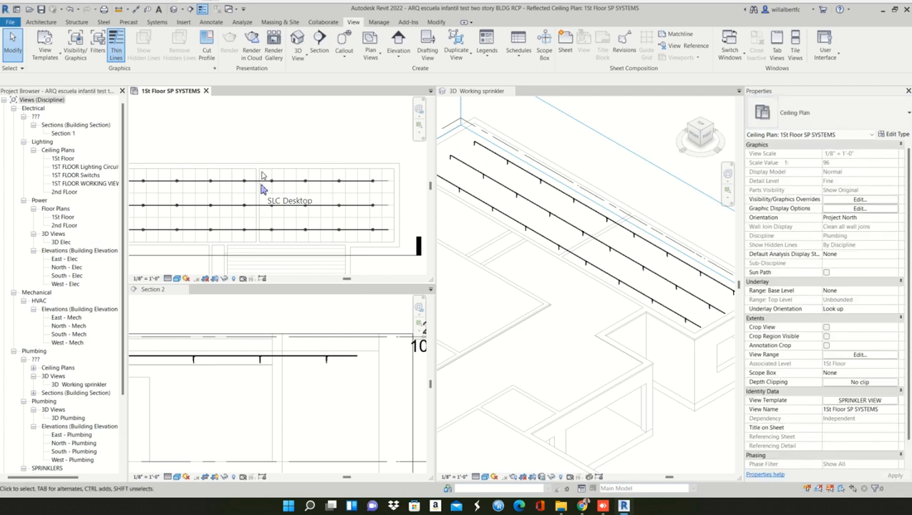
drag(259, 194, 249, 237)
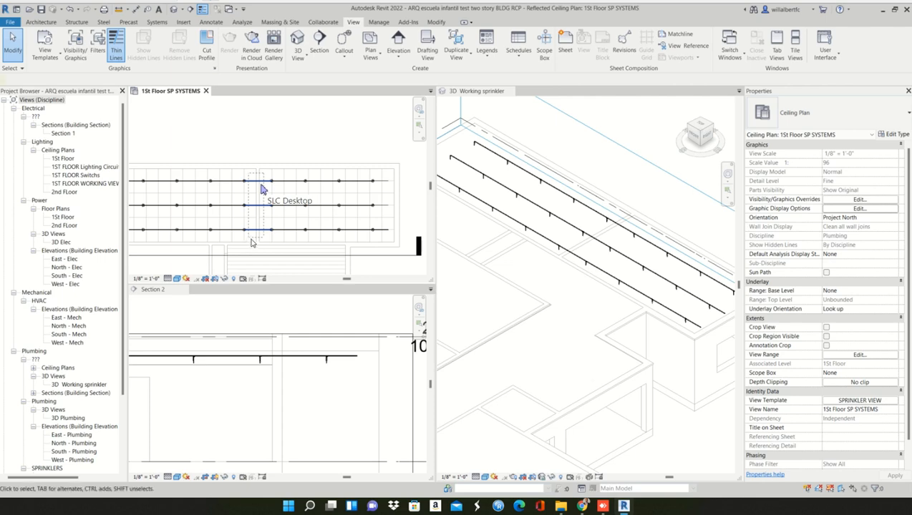
key(Delete)
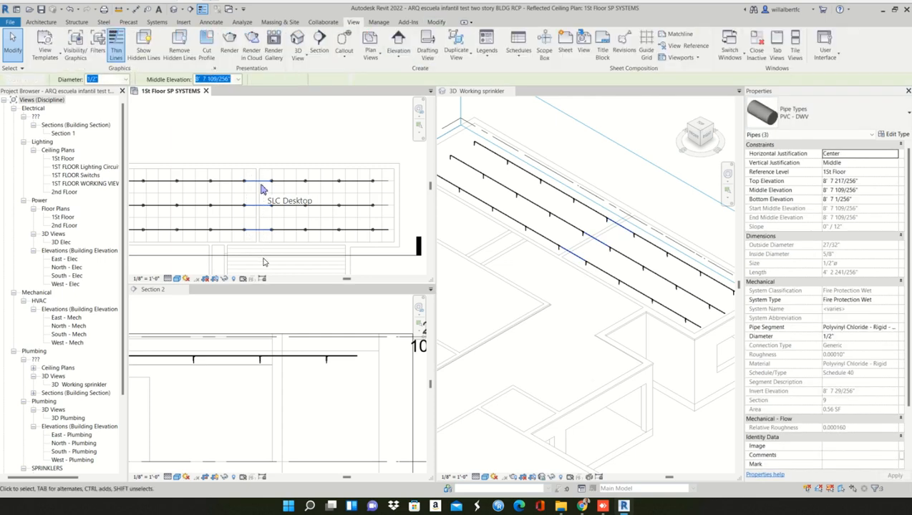
scroll(373, 215, down, 1)
middle_drag(375, 217, 403, 220)
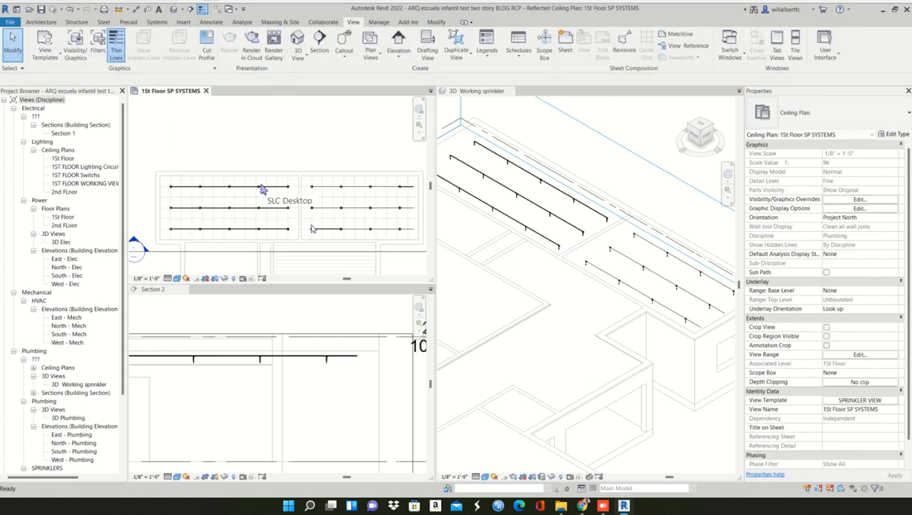
middle_drag(302, 237, 278, 218)
scroll(298, 247, up, 2)
scroll(279, 218, down, 1)
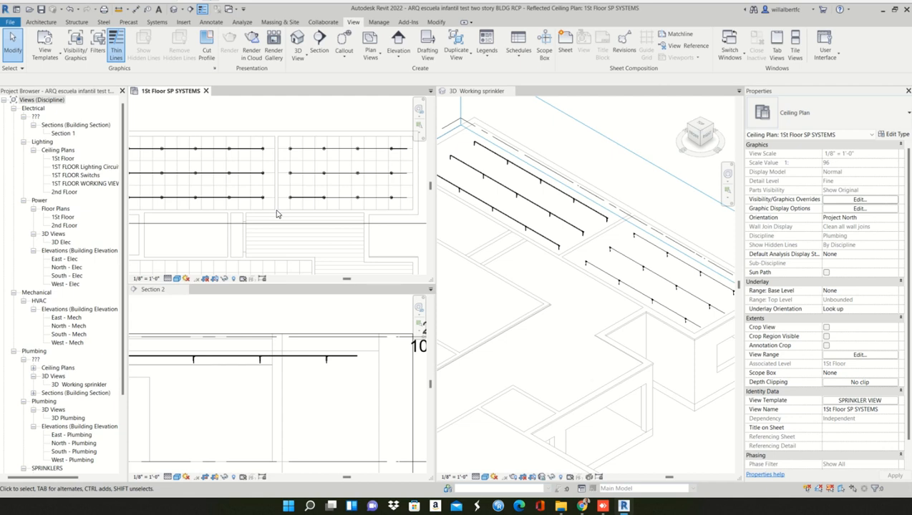
scroll(278, 214, down, 1)
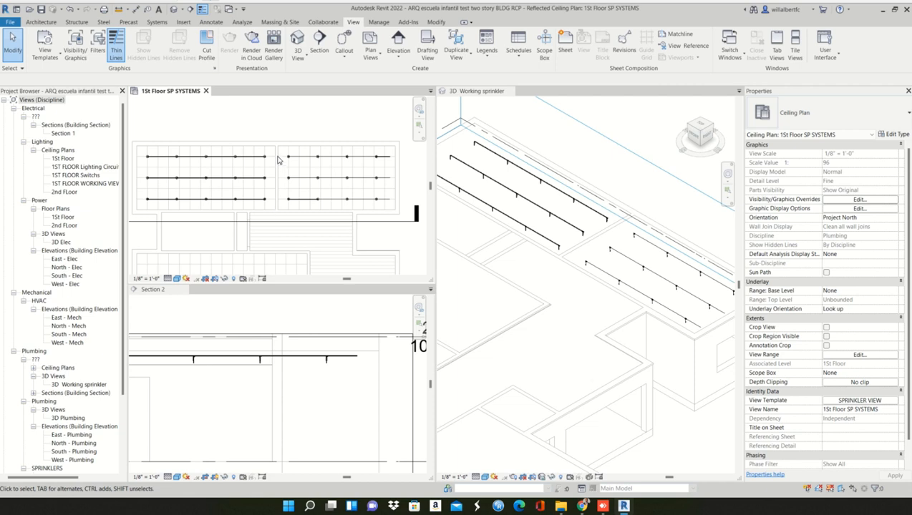
click(156, 22)
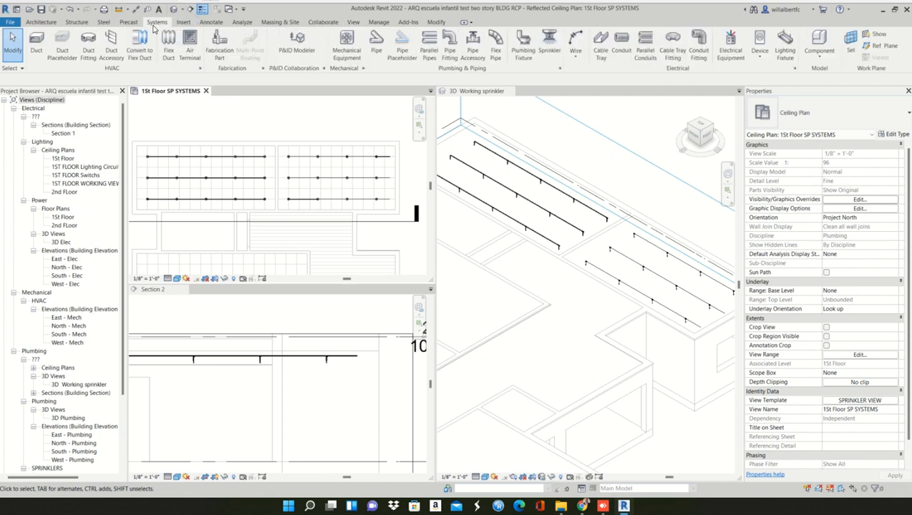
click(375, 42)
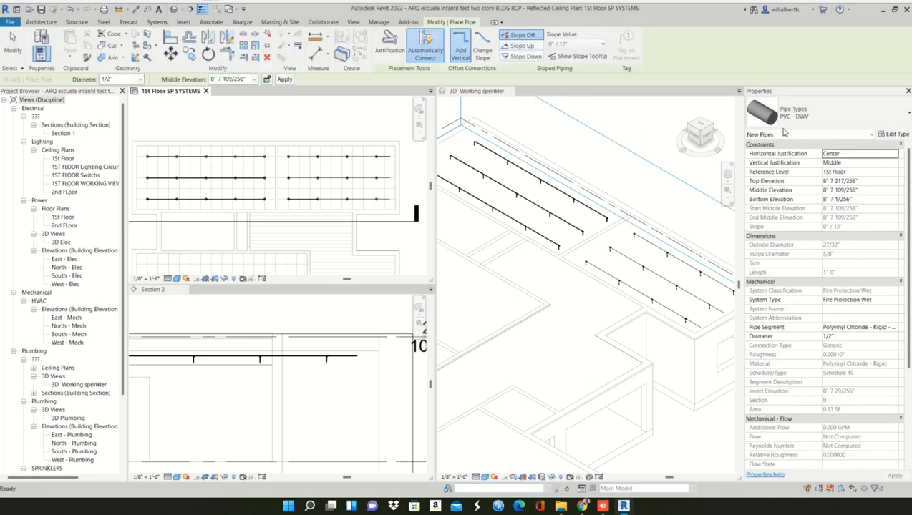
click(826, 116)
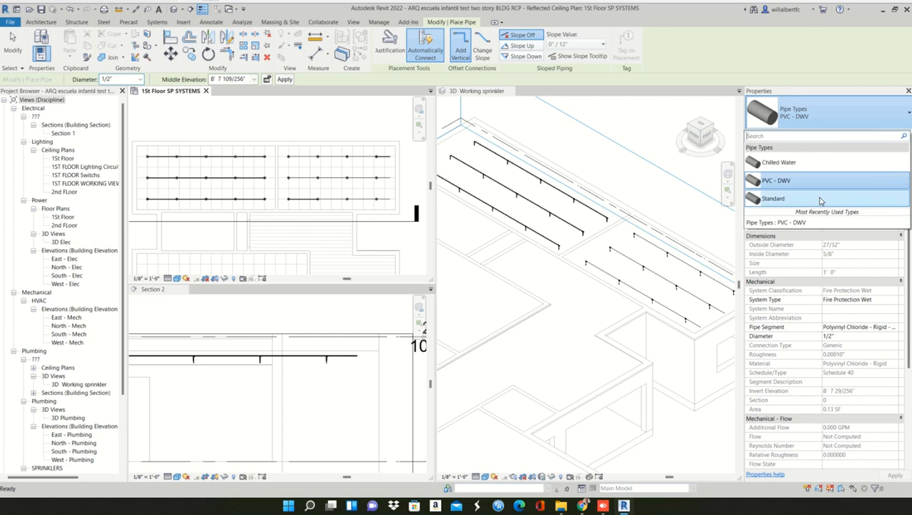
mouse_move(821, 201)
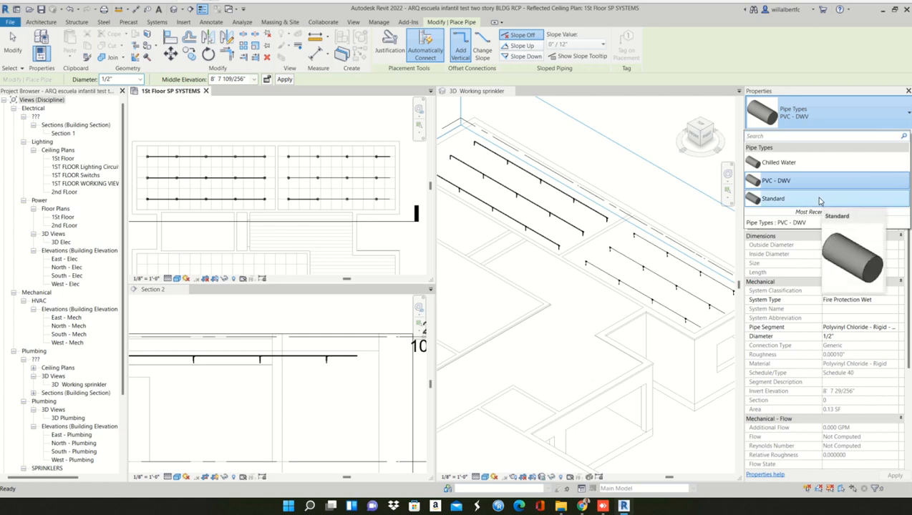
mouse_move(790, 167)
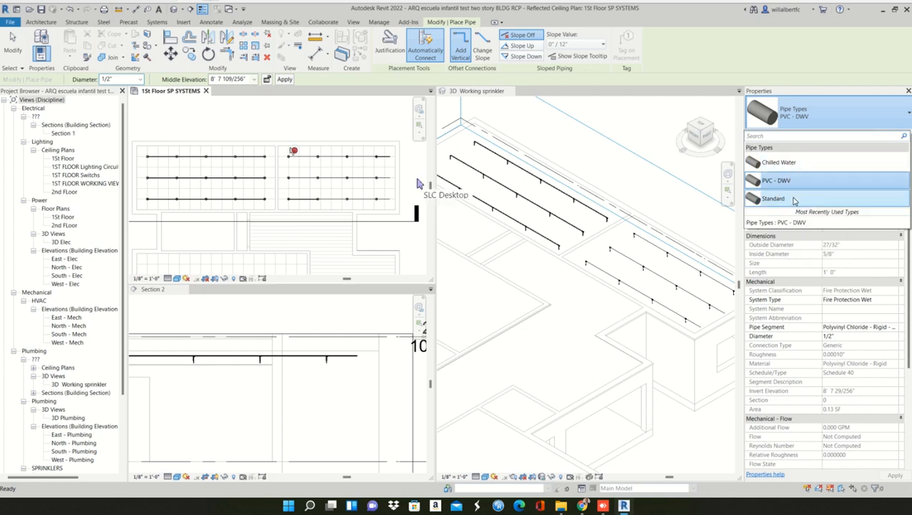
mouse_move(791, 201)
scroll(282, 171, up, 5)
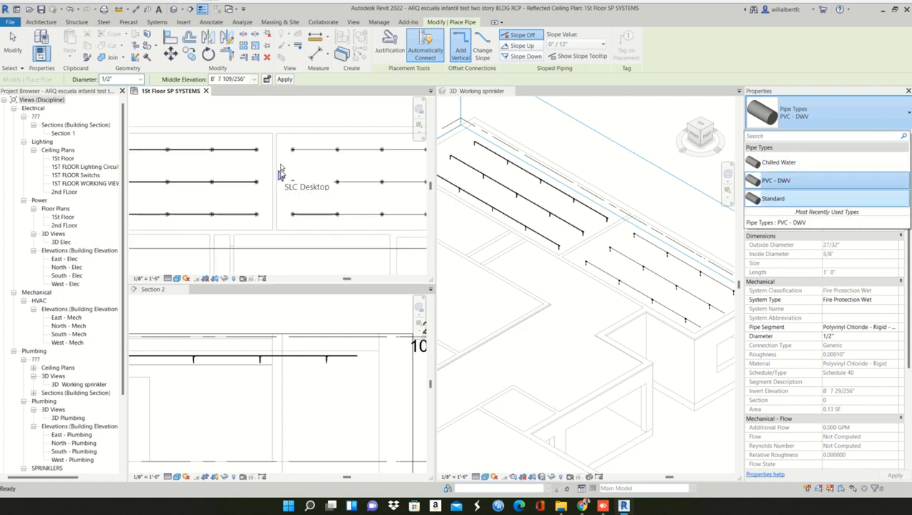
click(331, 136)
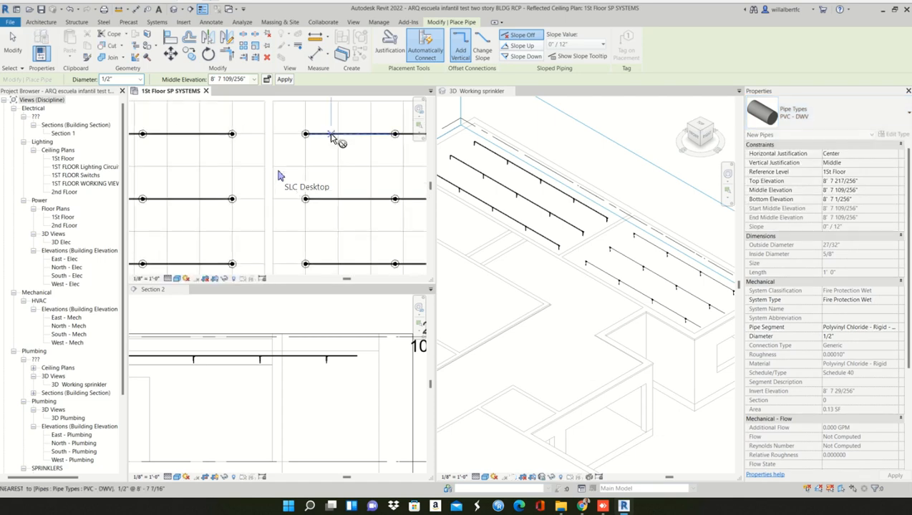
click(334, 136)
click(335, 149)
key(Escape)
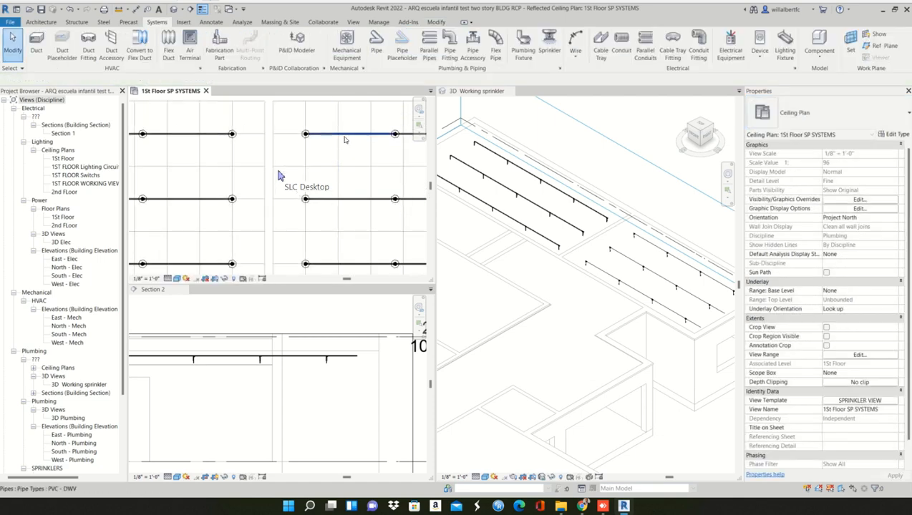
- Try to draw a 1" pipe along the wall between the two rooms, based on the existing PVC - DWV sprinkler pipe
click(344, 140)
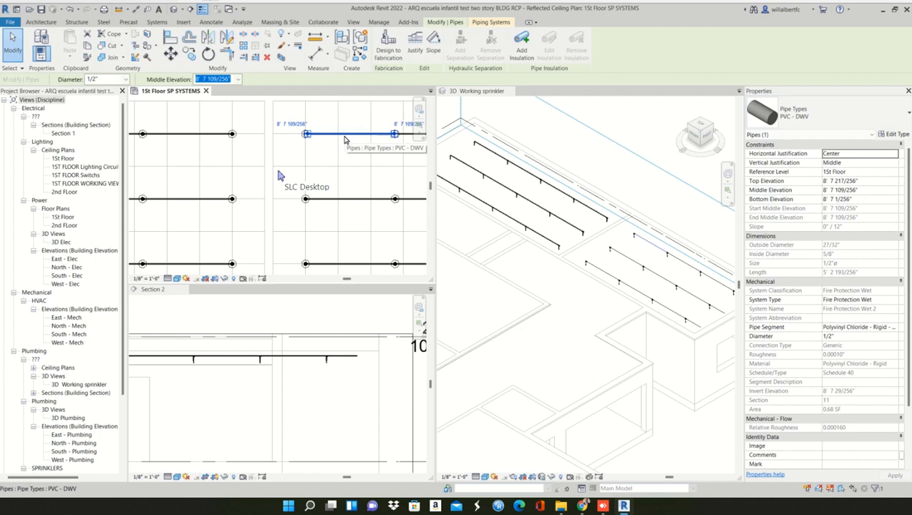
right_click(355, 136)
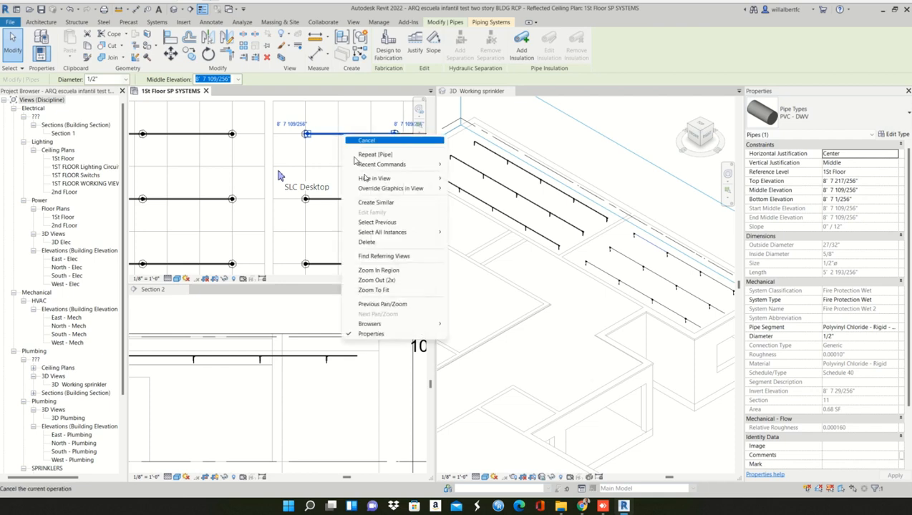
click(378, 202)
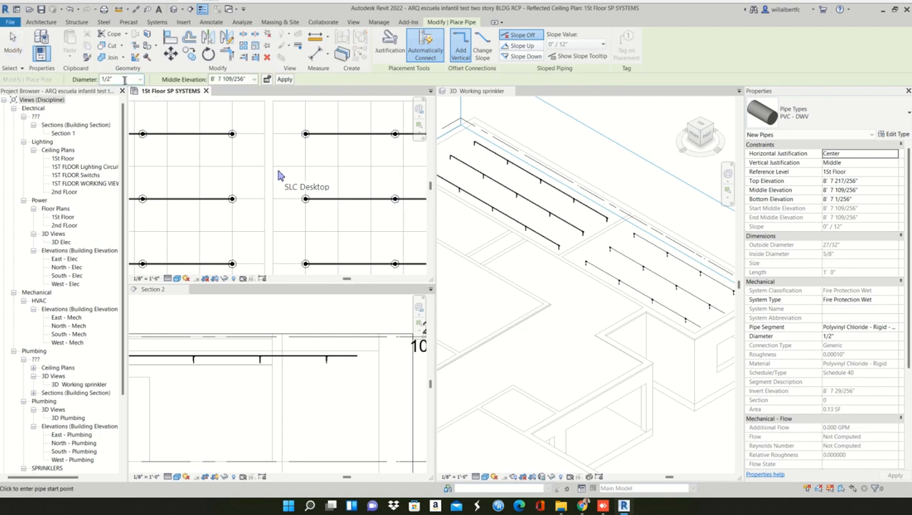
double_click(115, 79)
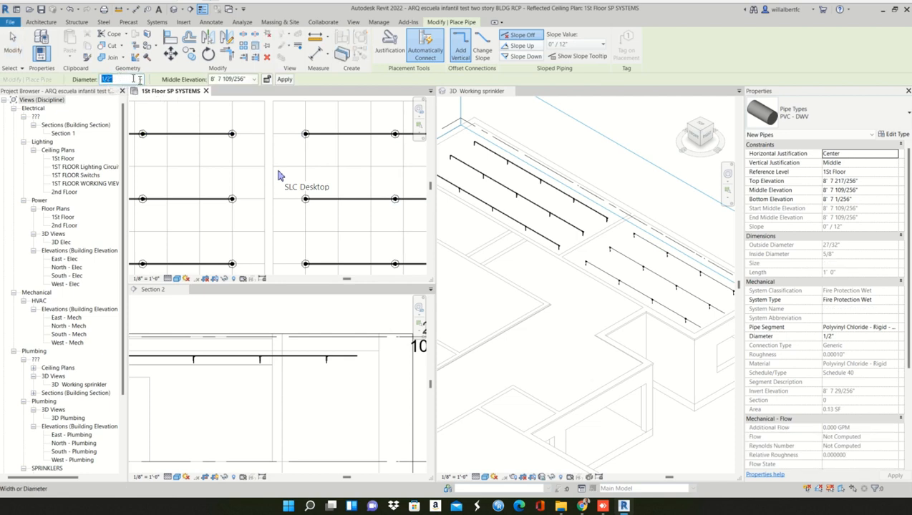
click(140, 81)
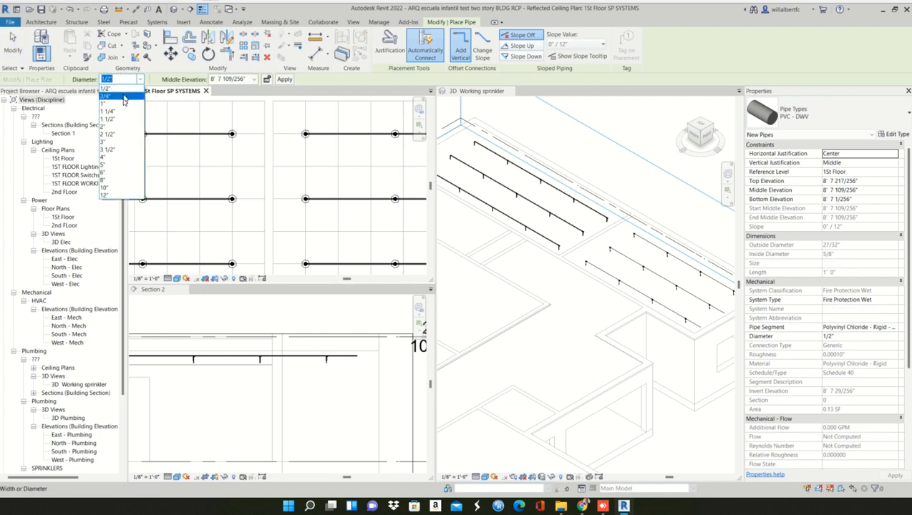
click(122, 104)
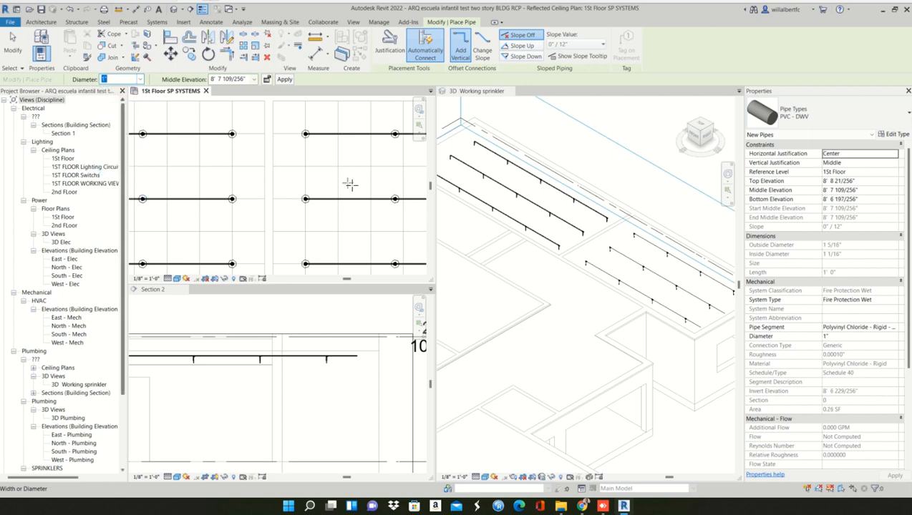
click(269, 134)
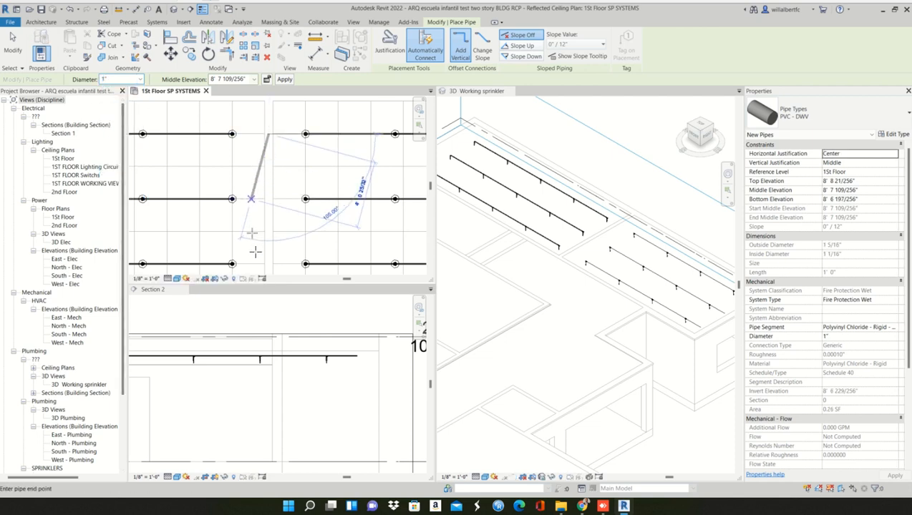
scroll(262, 264, down, 3)
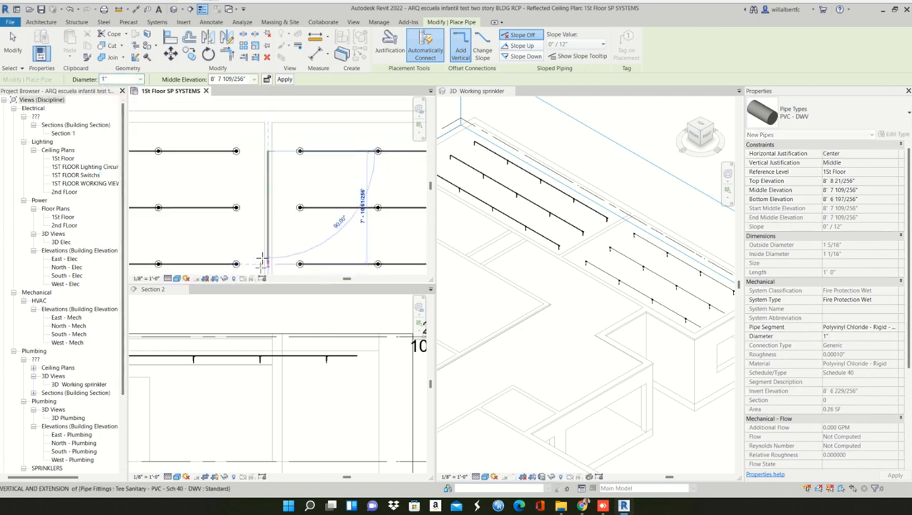
right_click(270, 198)
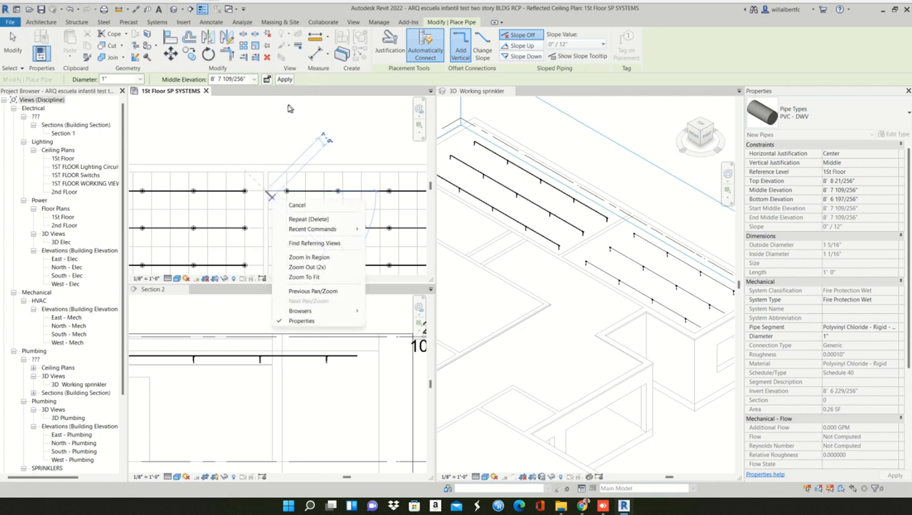
click(190, 93)
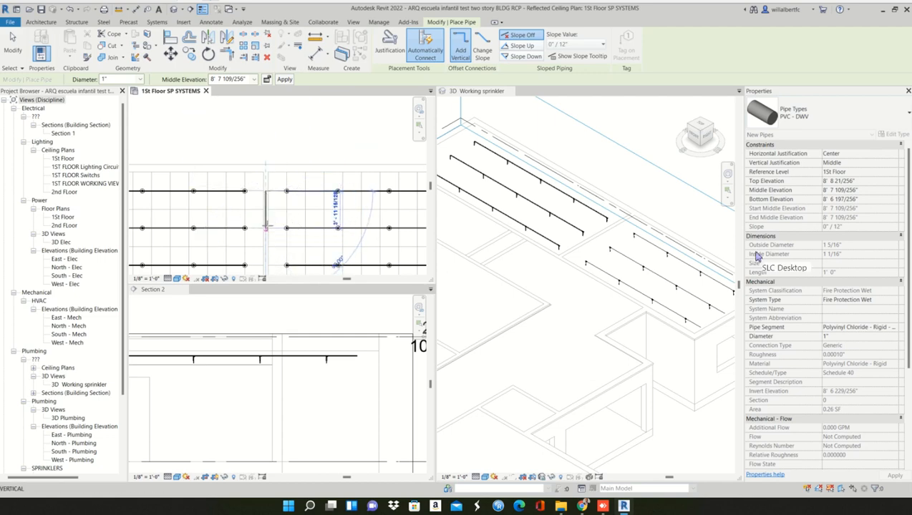
key(Escape)
scroll(274, 171, down, 1)
middle_drag(269, 177, 262, 155)
scroll(261, 153, up, 2)
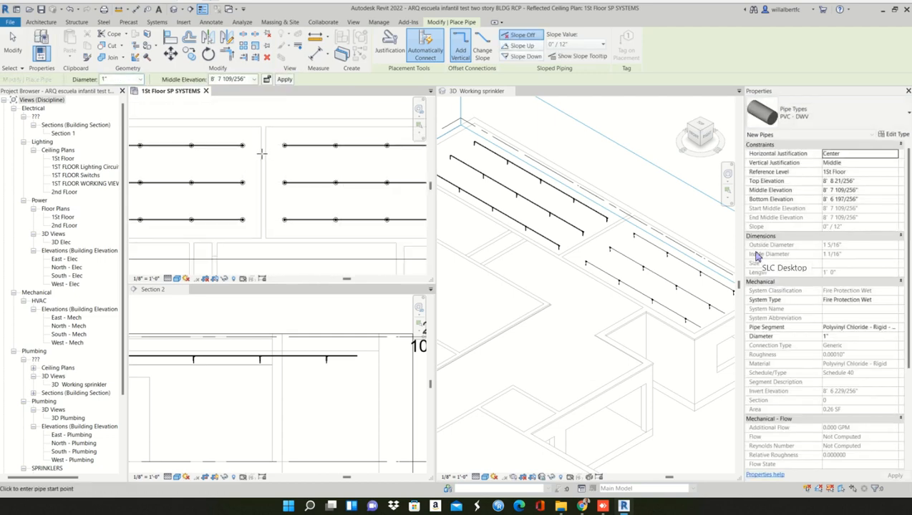
key(Escape)
- Draw a 2" PVC - DWV main pipe about 11' long along the wall between the two rooms in the ceiling plan
click(324, 143)
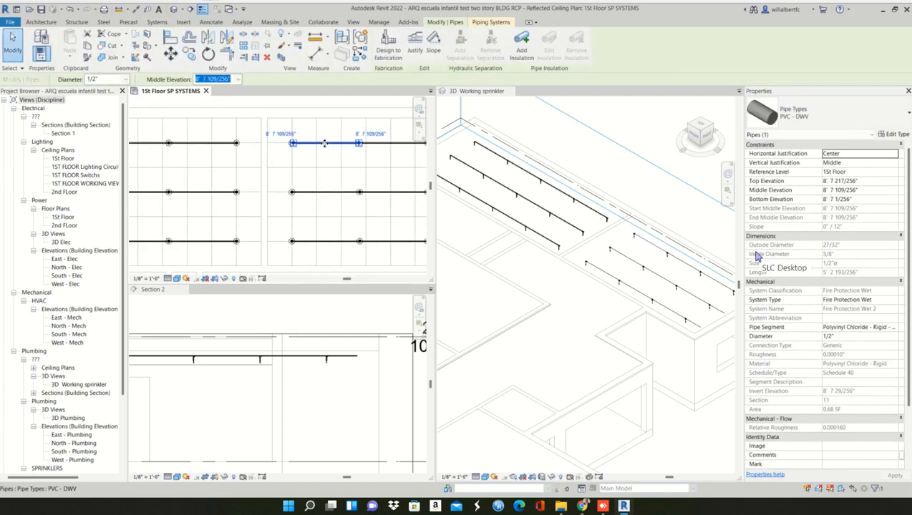
key(p)
key(i)
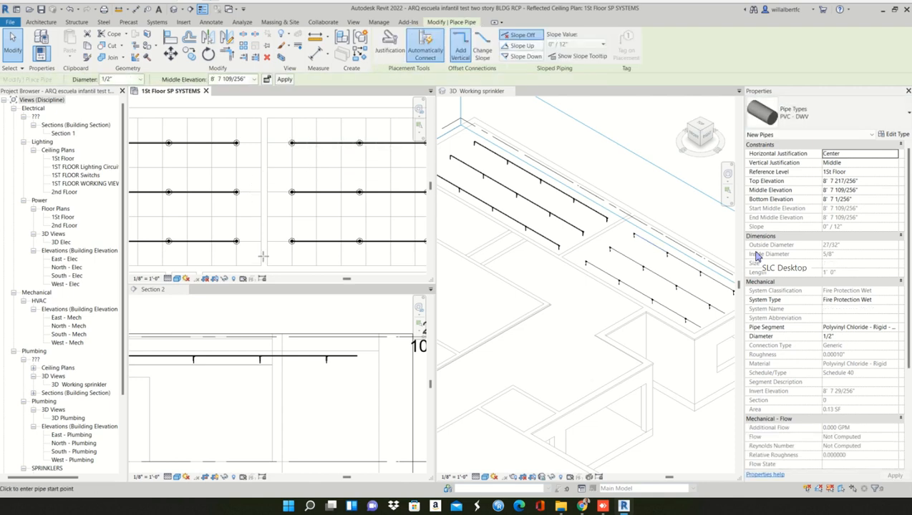
click(141, 79)
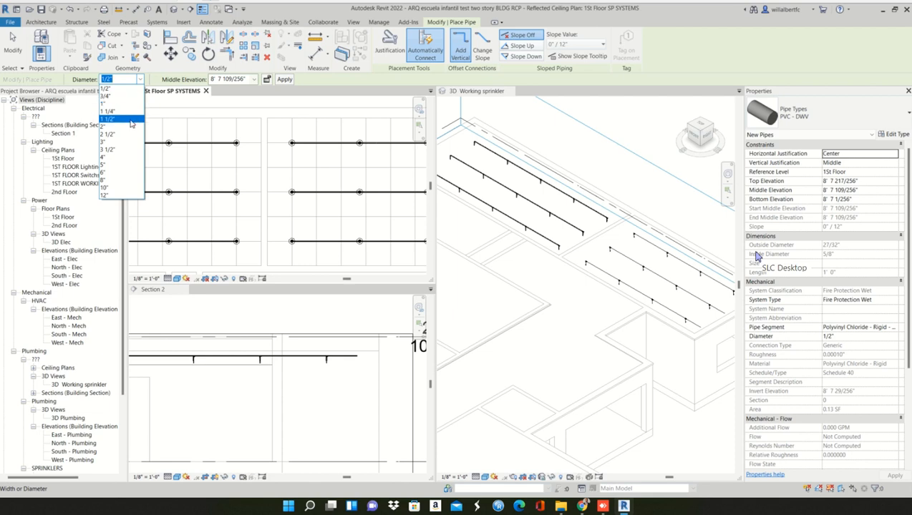
click(130, 128)
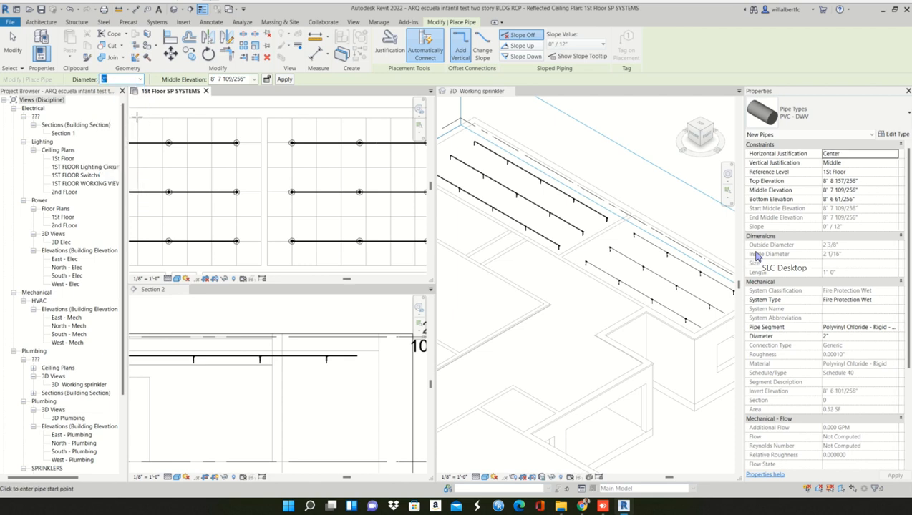
click(263, 266)
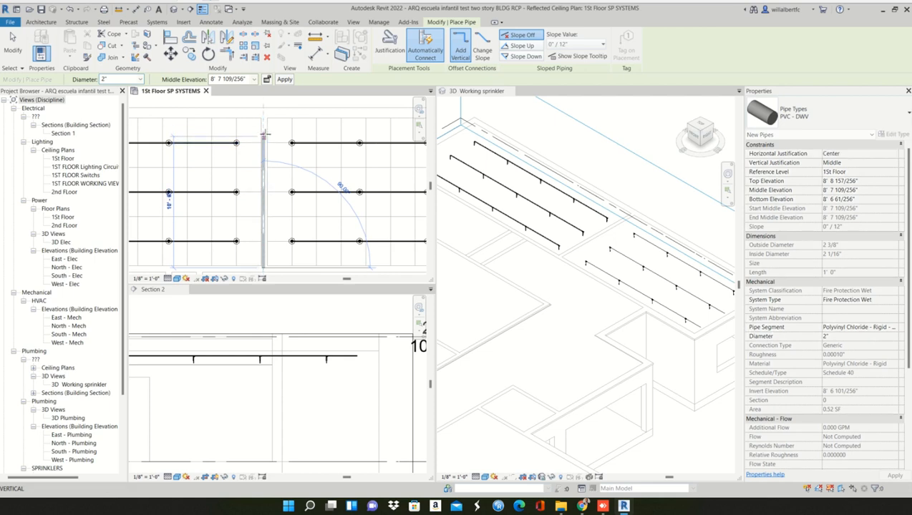
click(263, 134)
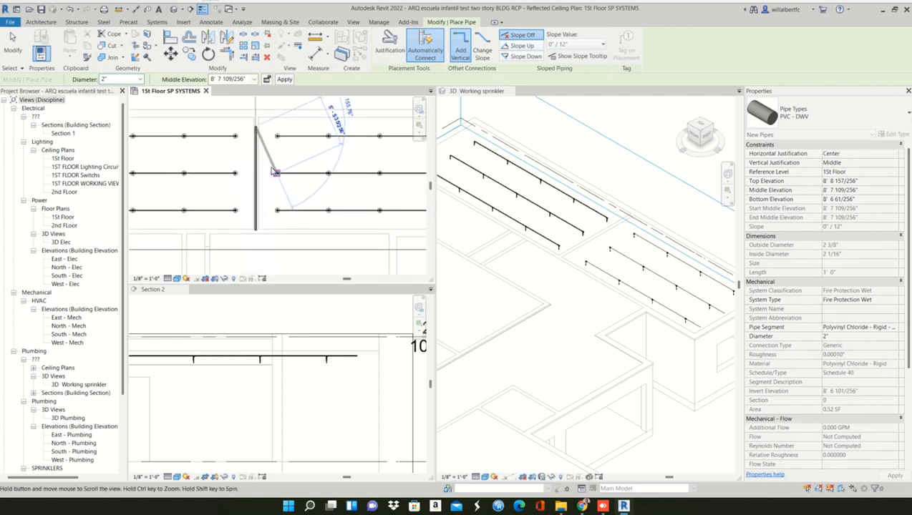
key(Escape)
scroll(271, 170, down, 1)
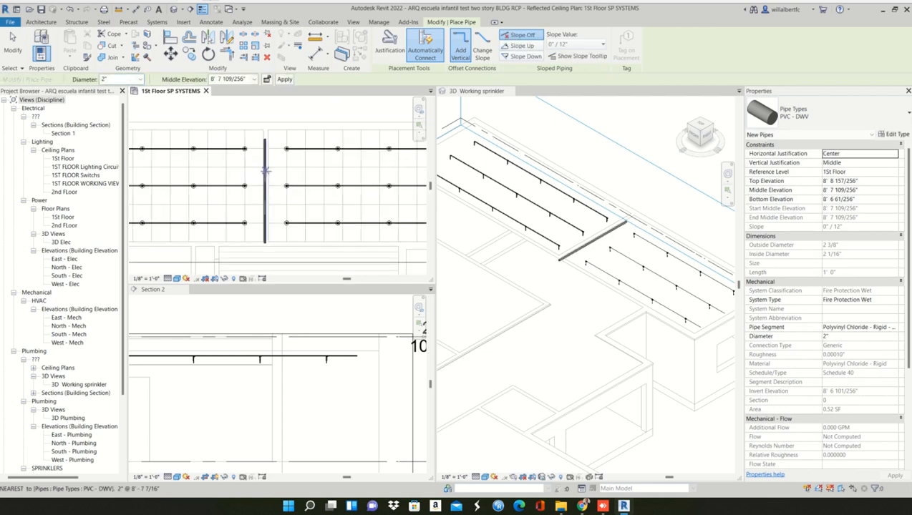
key(Escape)
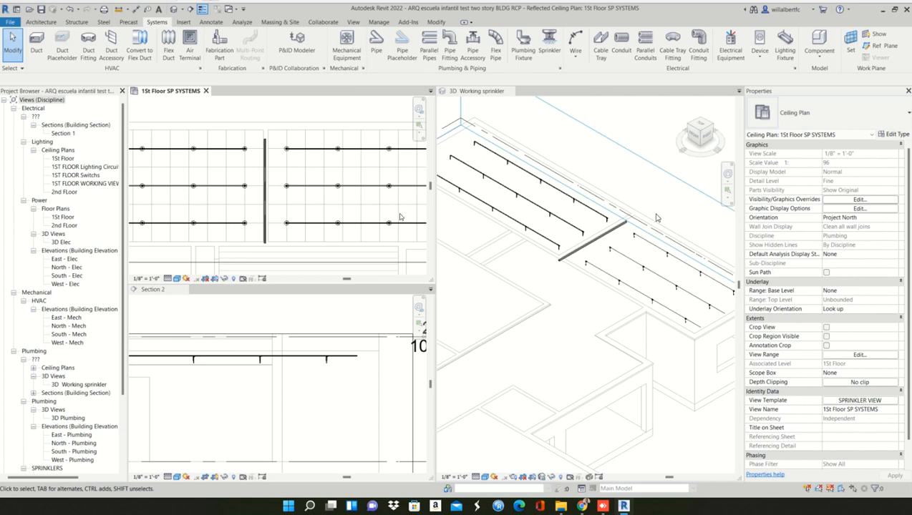
- Draw a short 2" branch pipe from the main toward the lowest sprinkler row in the left room, in line with that row
scroll(264, 226, up, 1)
click(266, 223)
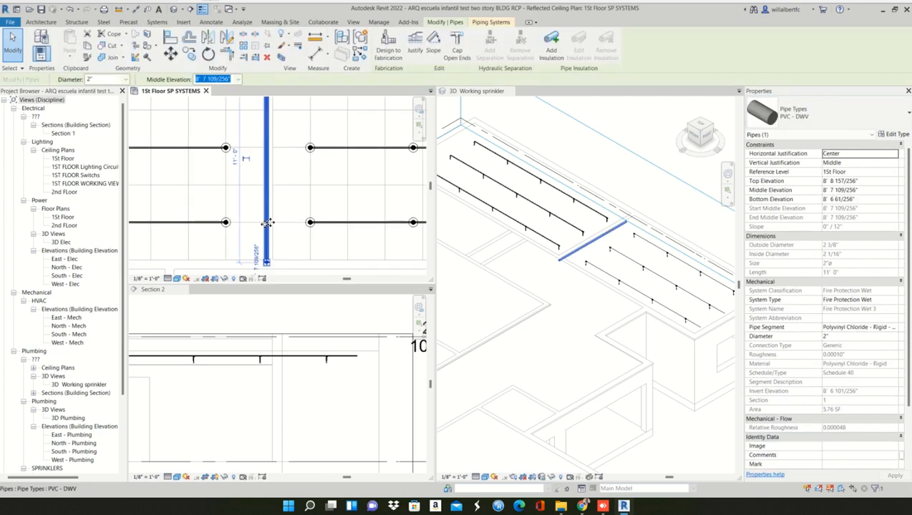
right_click(266, 262)
click(300, 125)
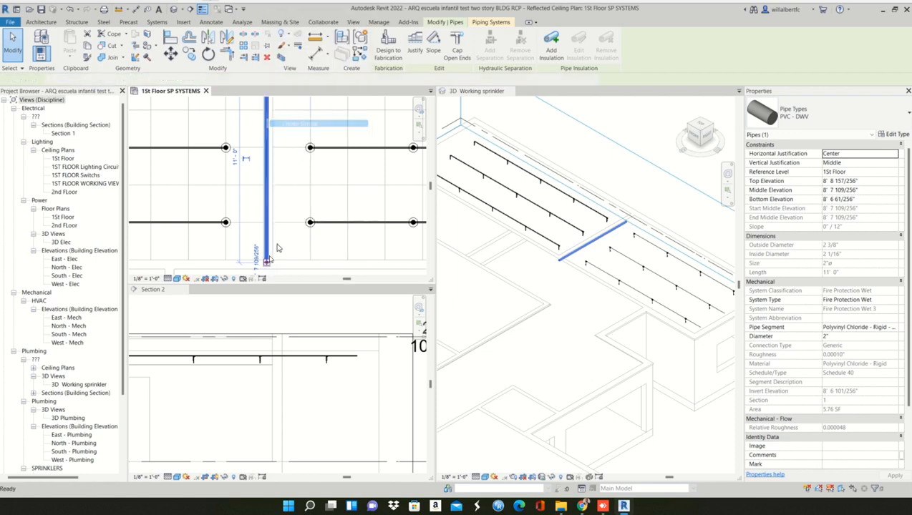
click(241, 221)
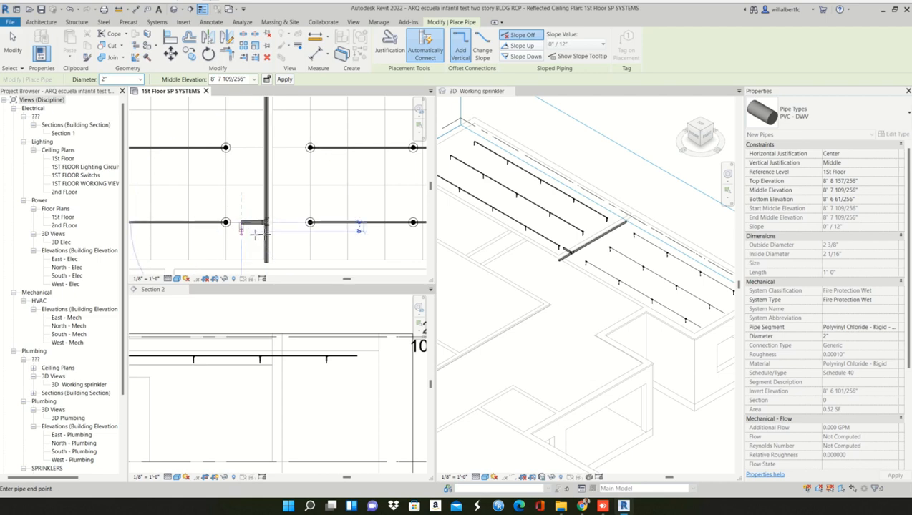
- Draw a 2" branch about 1'-6" long from the tee toward the right room's lowest sprinkler row, opposite the first branch
scroll(266, 229, up, 3)
scroll(272, 226, up, 2)
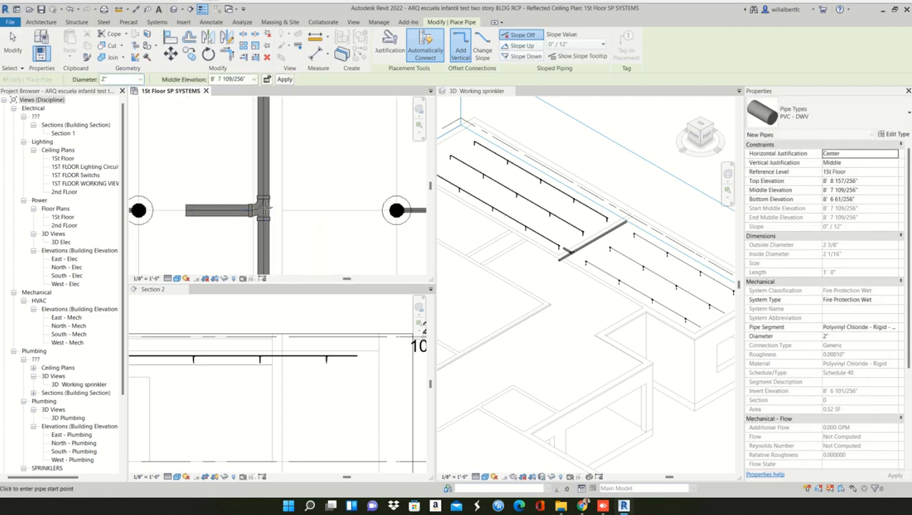
click(351, 212)
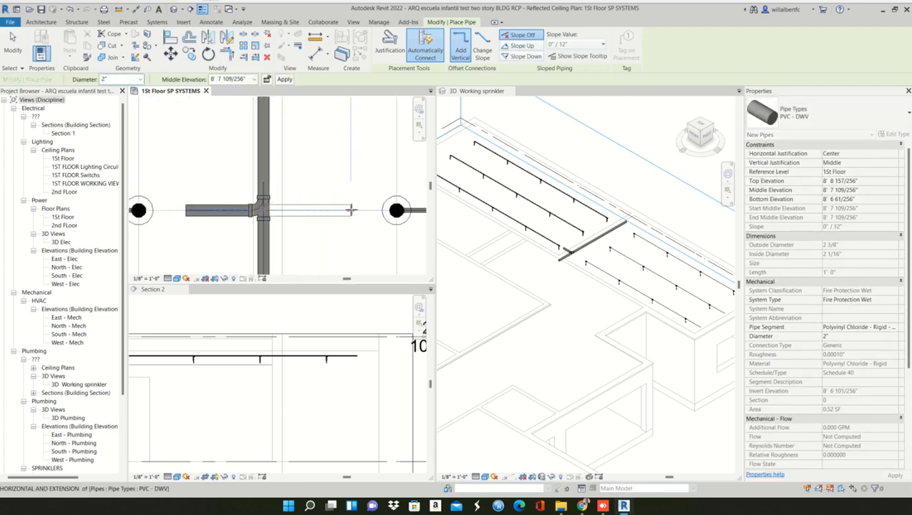
key(Escape)
key(Escape)
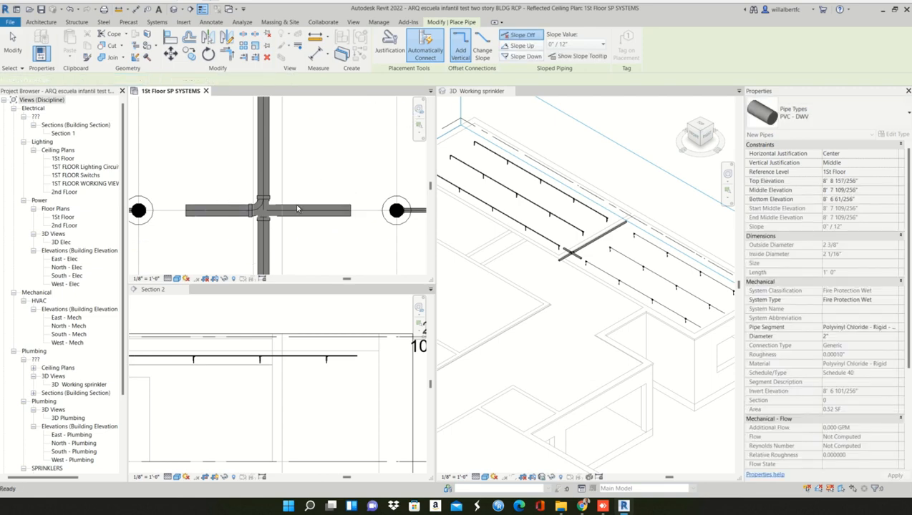
- Try to join the near end of the right-hand branch pipe to the tee on the main
click(306, 209)
drag(306, 208, 264, 211)
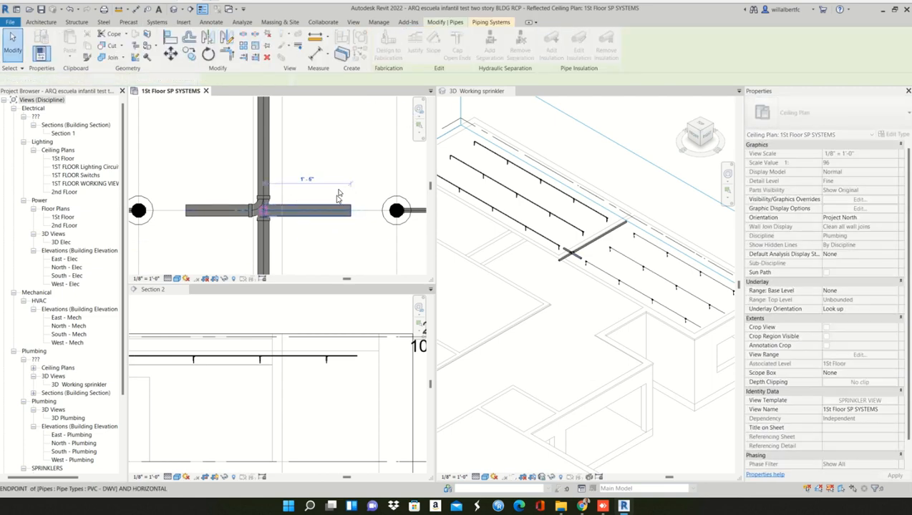
click(339, 191)
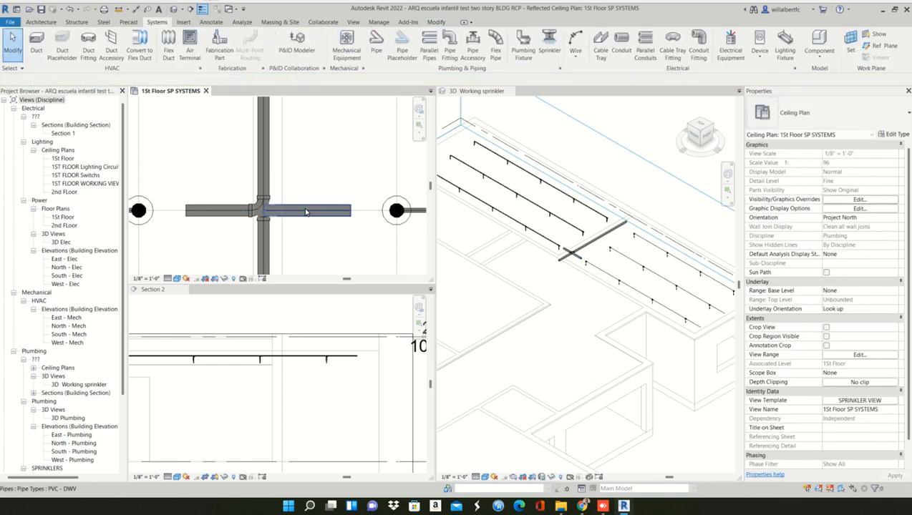
- Delete the unconnected branch pipe running from the main toward the right room's lowest sprinkler row
click(306, 211)
key(Delete)
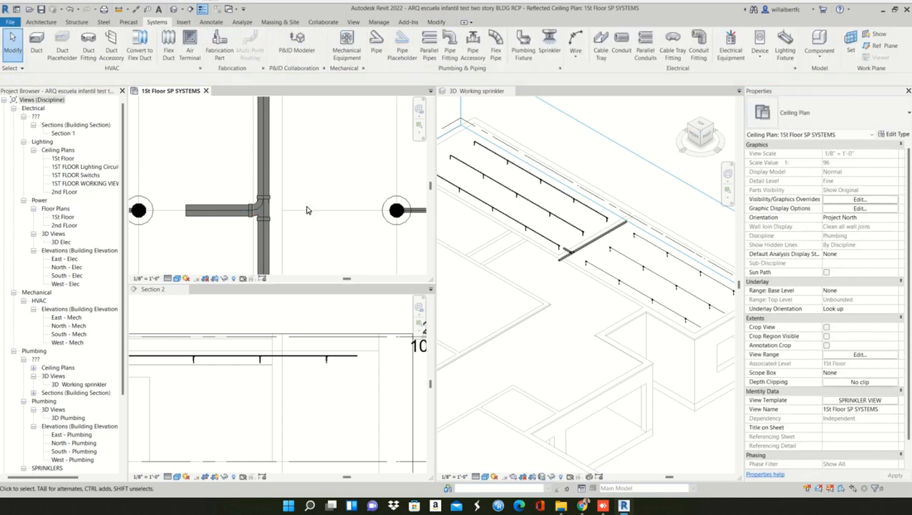
scroll(306, 210, down, 5)
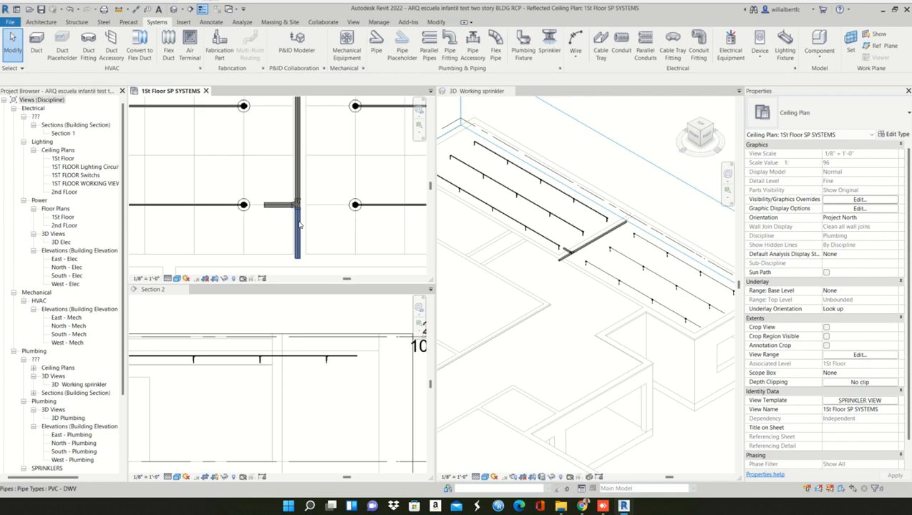
click(299, 225)
scroll(298, 224, up, 1)
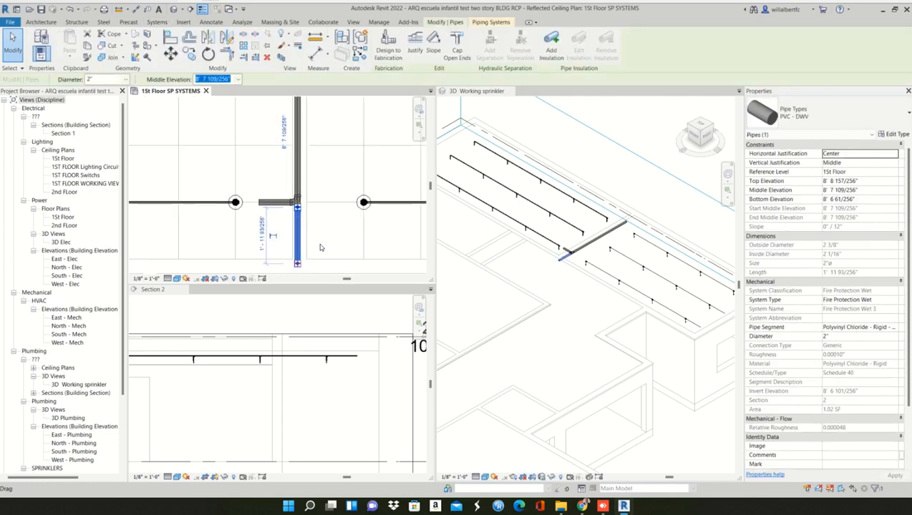
right_click(297, 264)
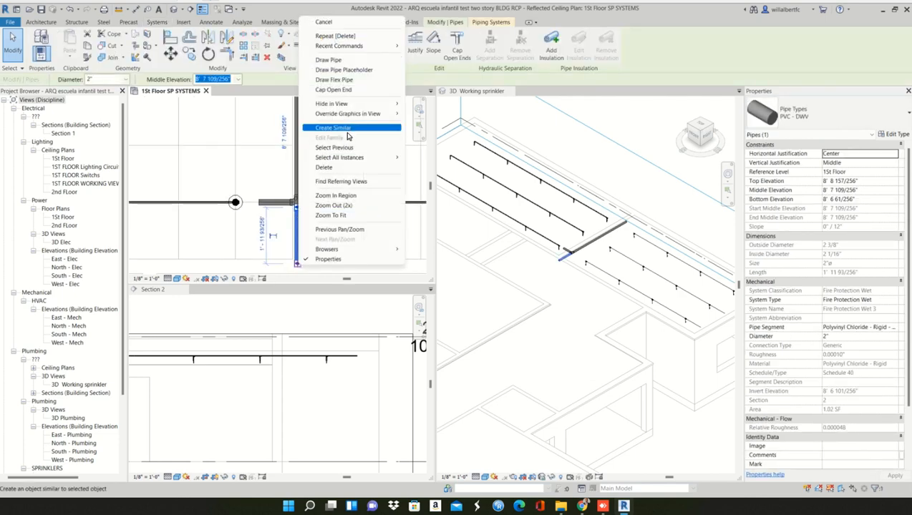
click(345, 129)
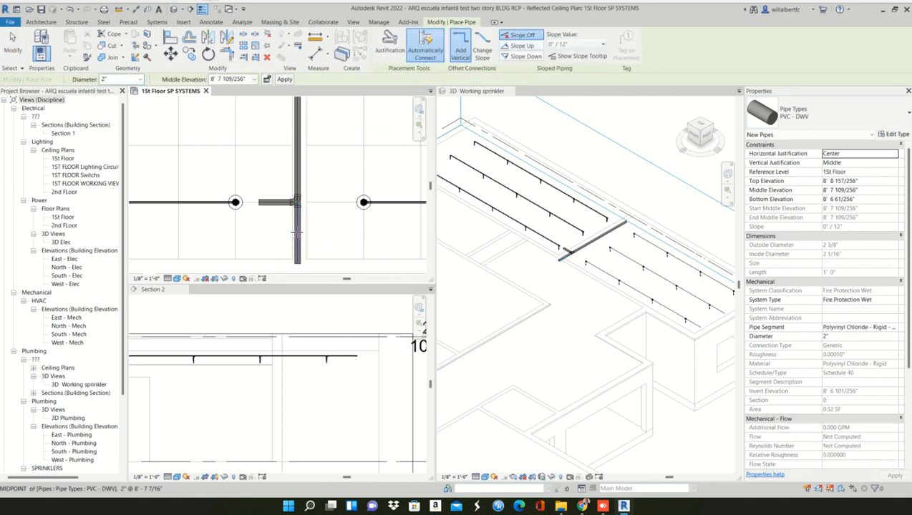
key(Escape)
key(Escape)
scroll(301, 203, up, 2)
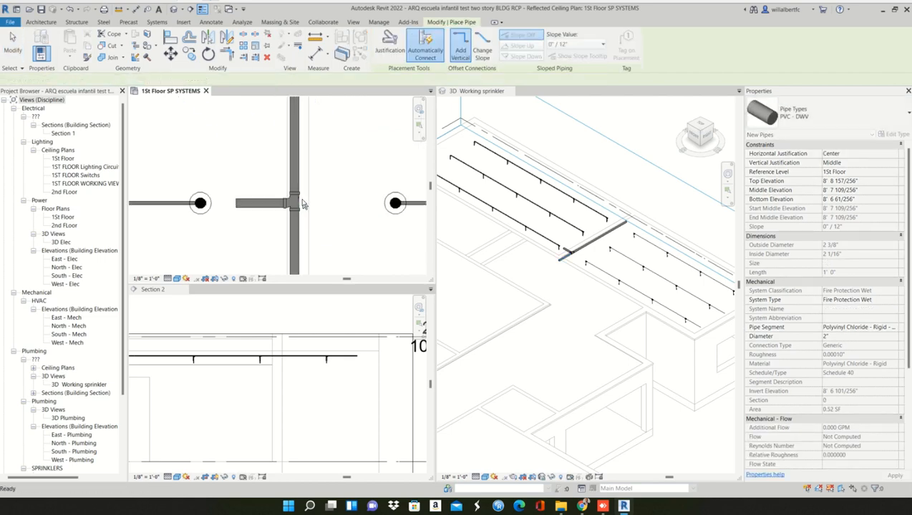
- Try to convert the sanitary tee on the main pipe to a cross and inspect the error's details
click(298, 203)
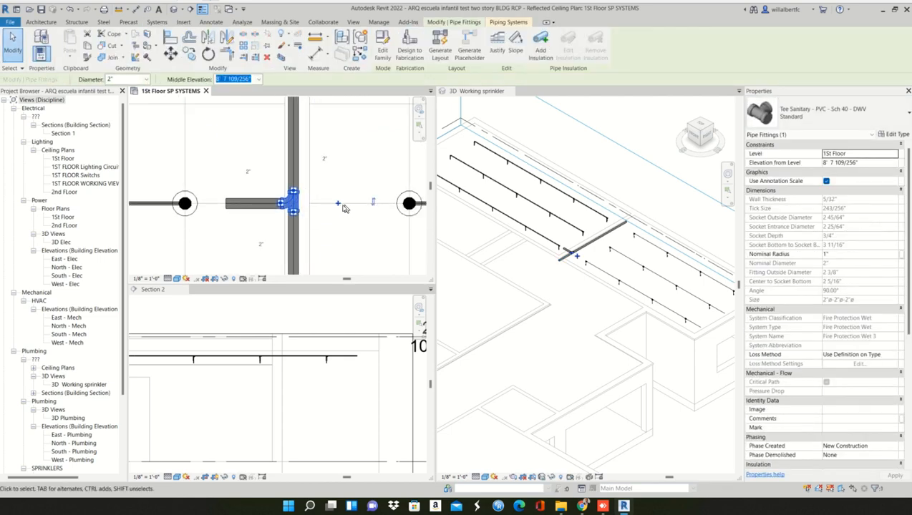
key(Delete)
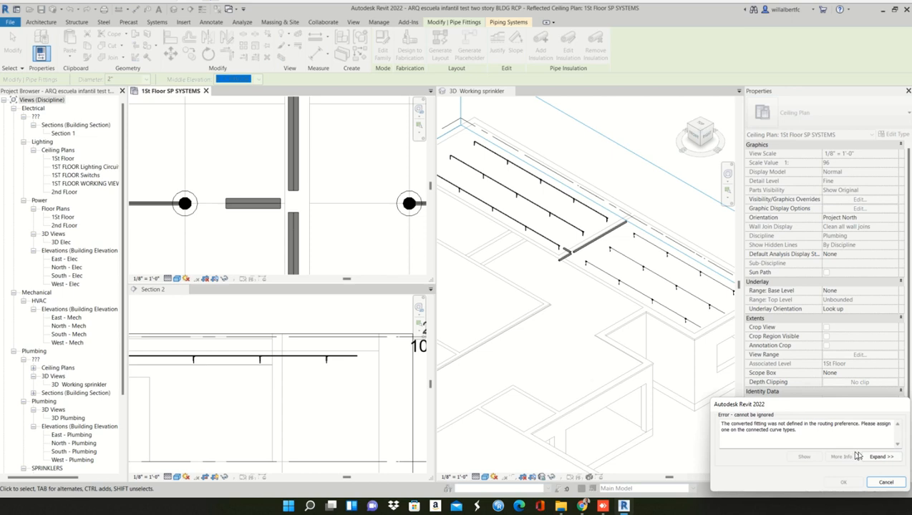
click(881, 457)
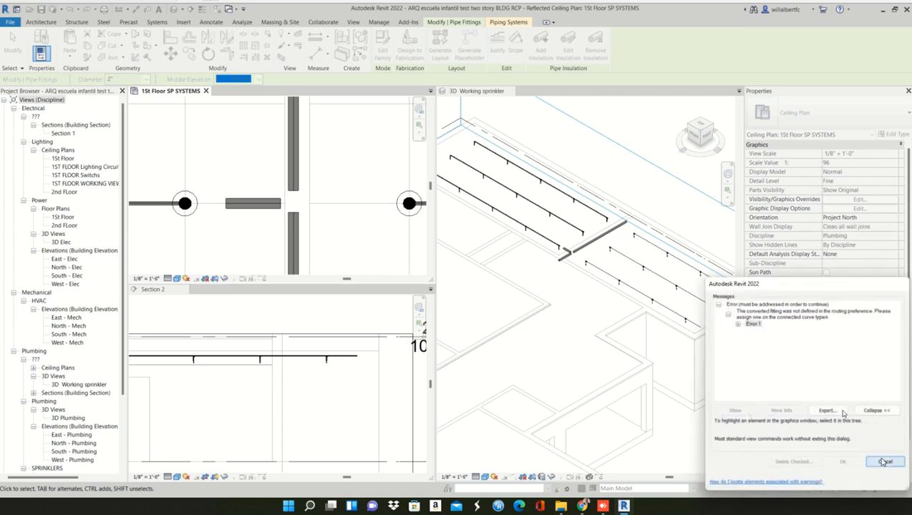
click(738, 324)
click(785, 330)
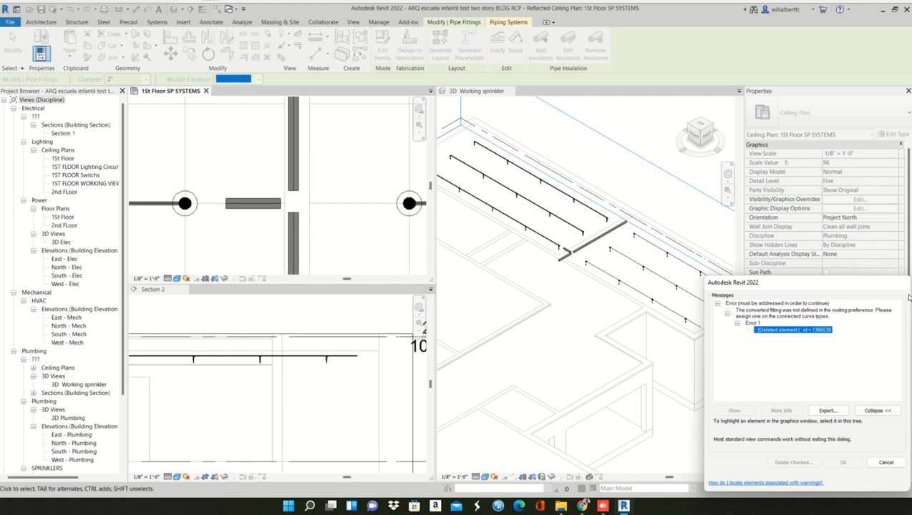
click(884, 463)
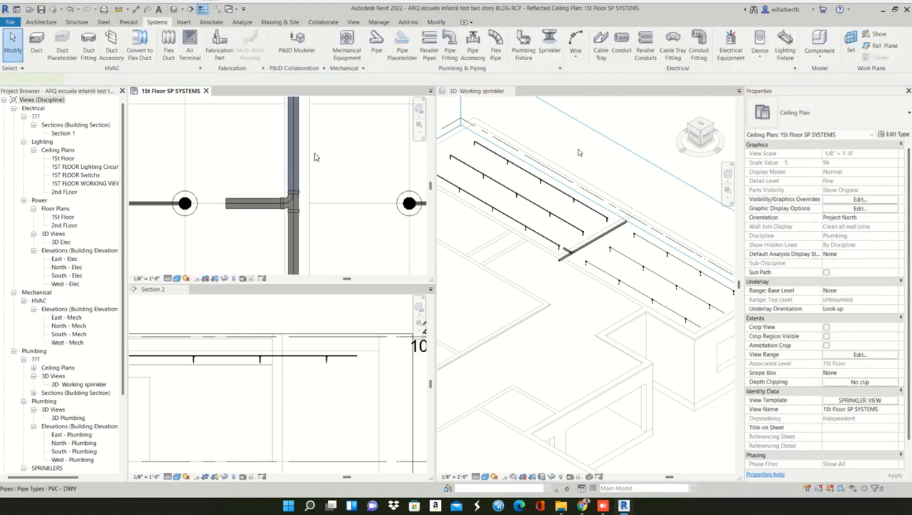
- In the PVC - DWV pipe type's routing preferences, assign Cross - Generic: Standard as the cross fitting
click(315, 156)
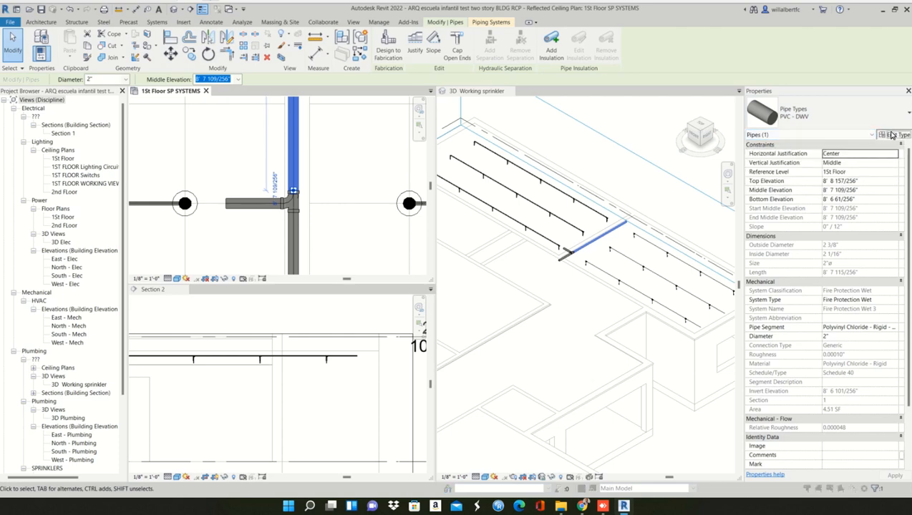
click(893, 134)
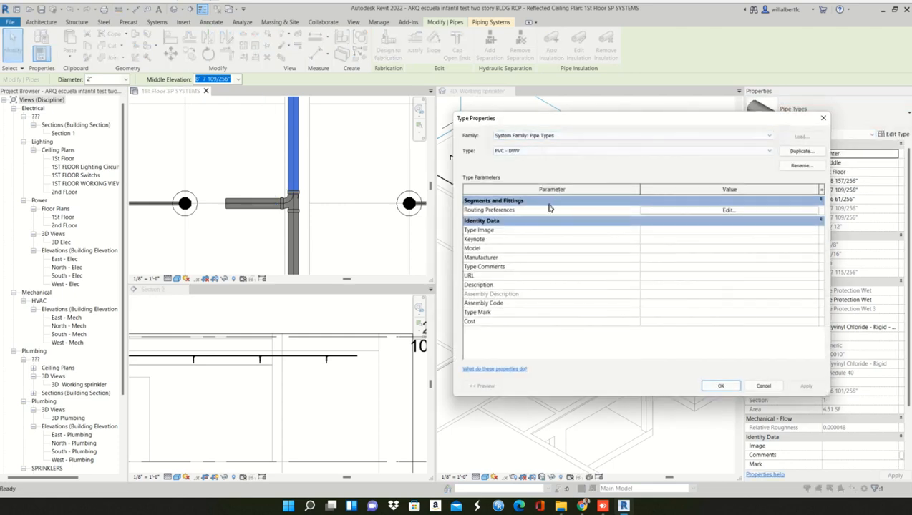
click(724, 211)
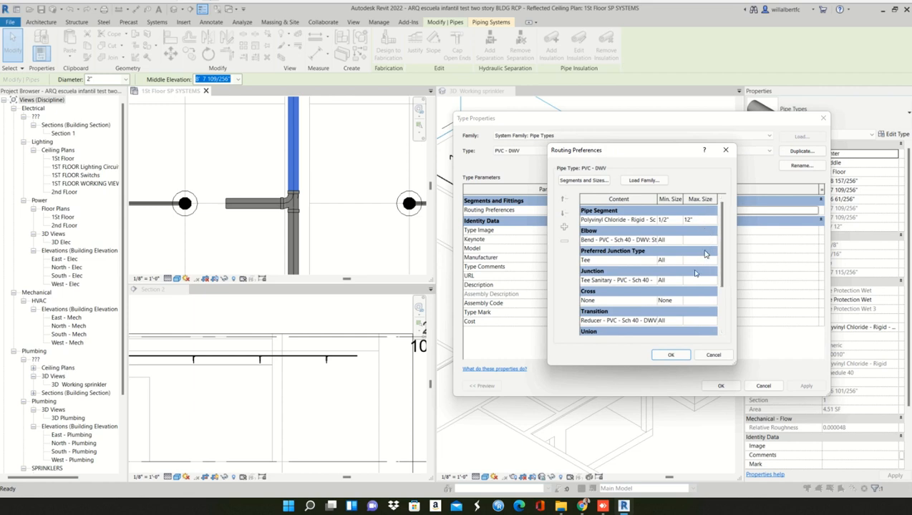
click(589, 302)
click(654, 300)
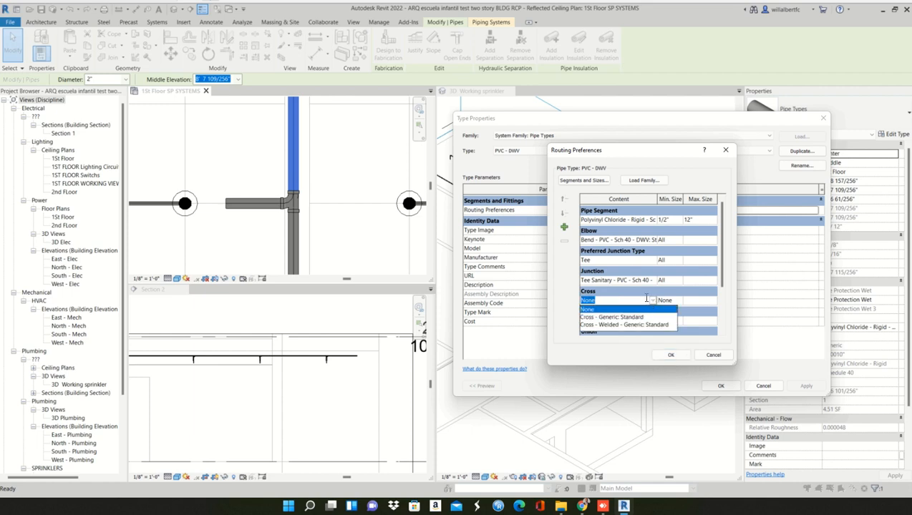
click(646, 299)
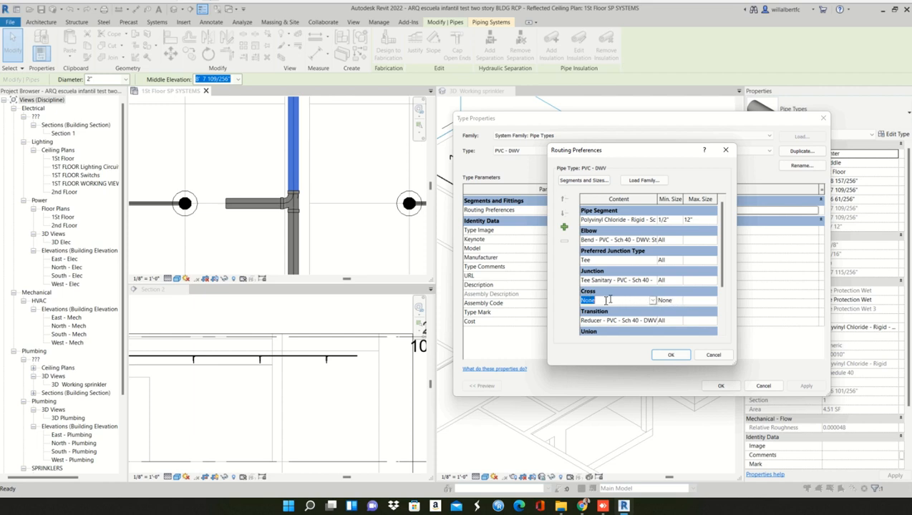
click(651, 301)
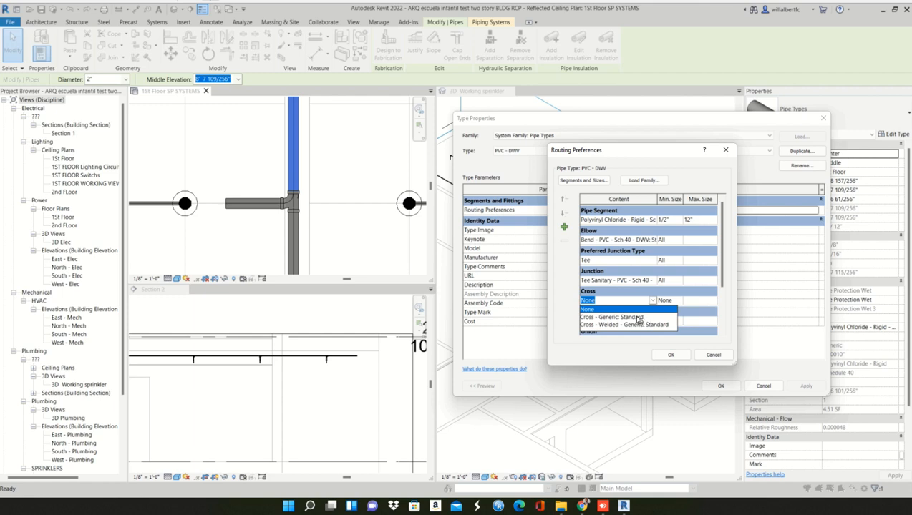
click(638, 317)
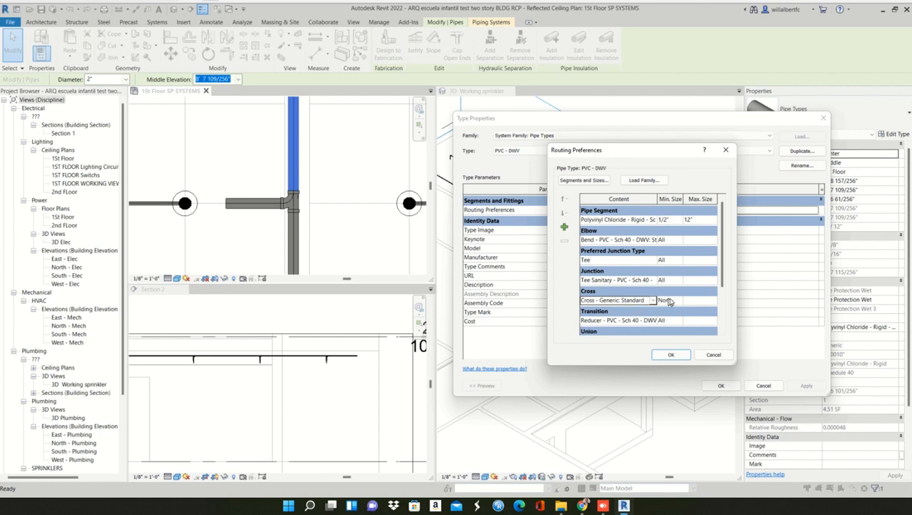
- Set the cross fitting's minimum size to All and apply the changes to the pipe type
click(669, 301)
click(678, 302)
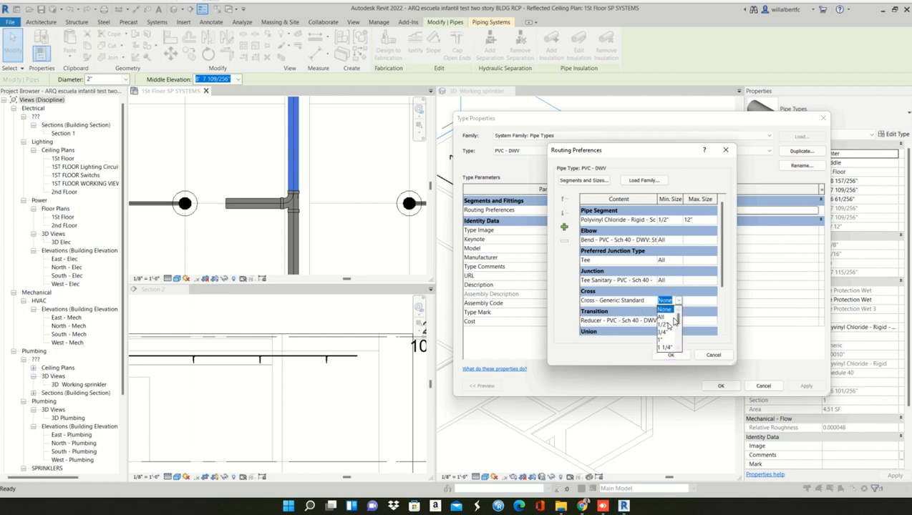
click(661, 317)
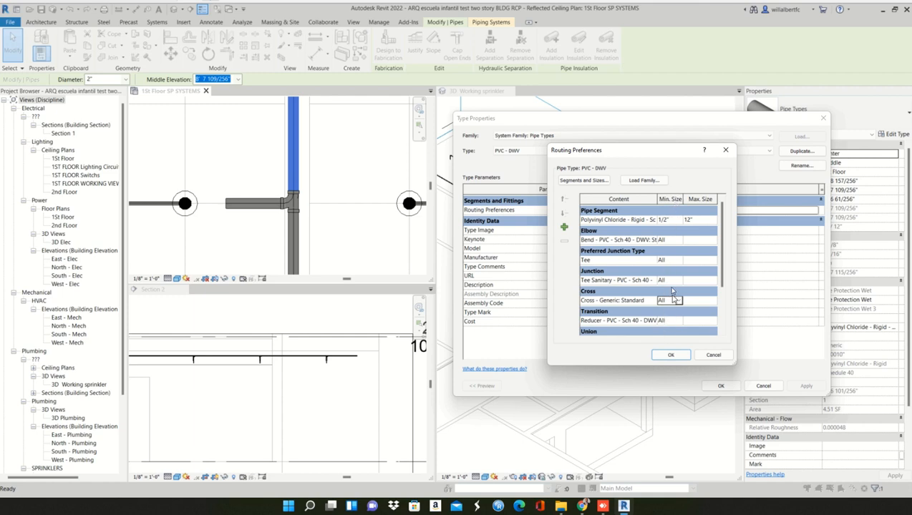
click(668, 354)
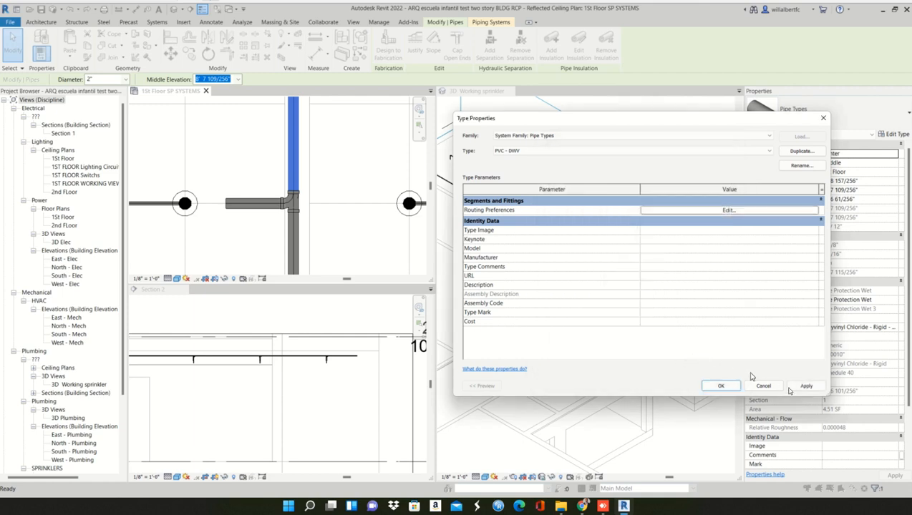
click(805, 386)
click(720, 386)
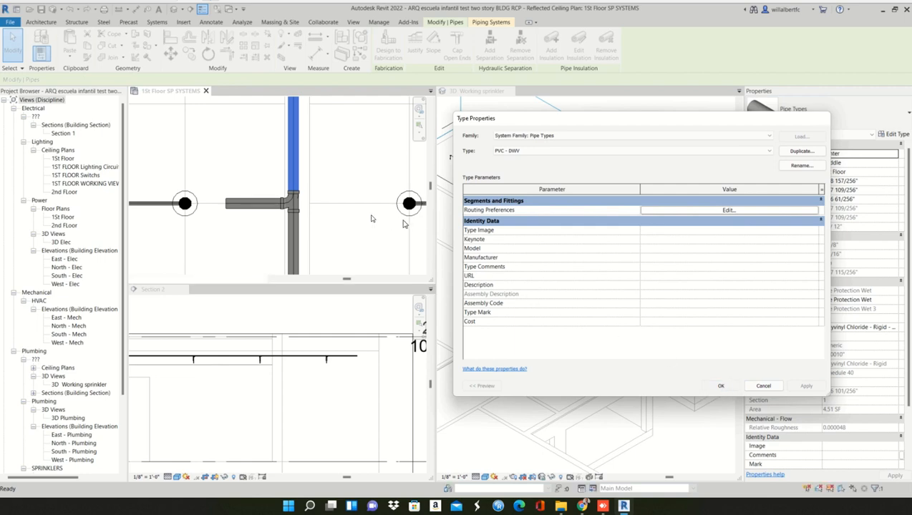
click(306, 203)
click(291, 202)
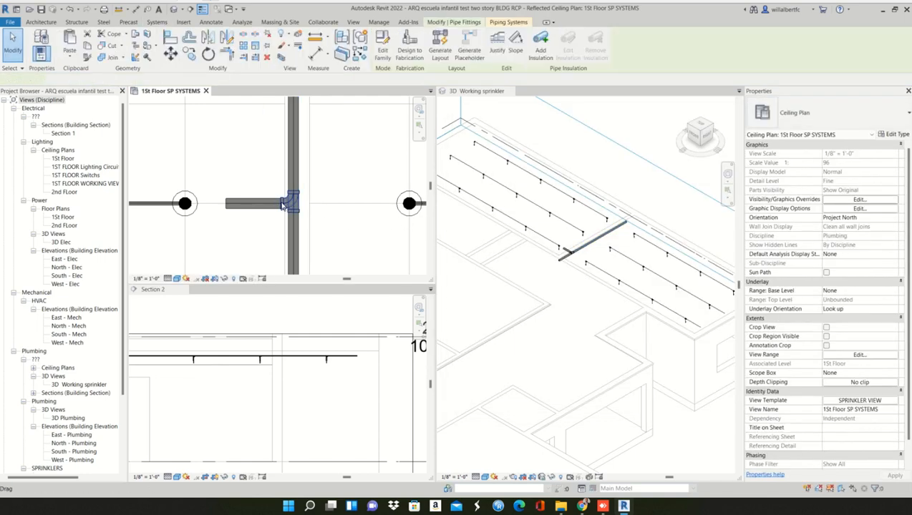
click(328, 235)
key(ctrl+z)
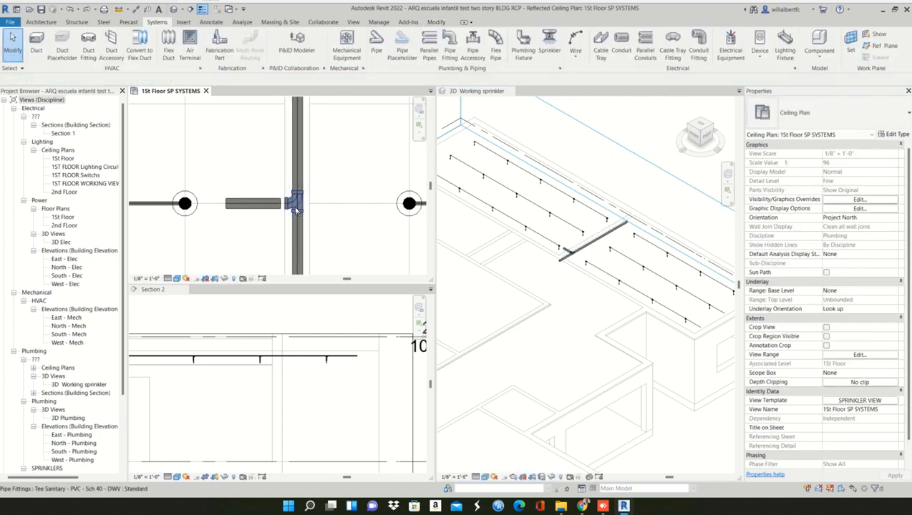
key(ctrl+y)
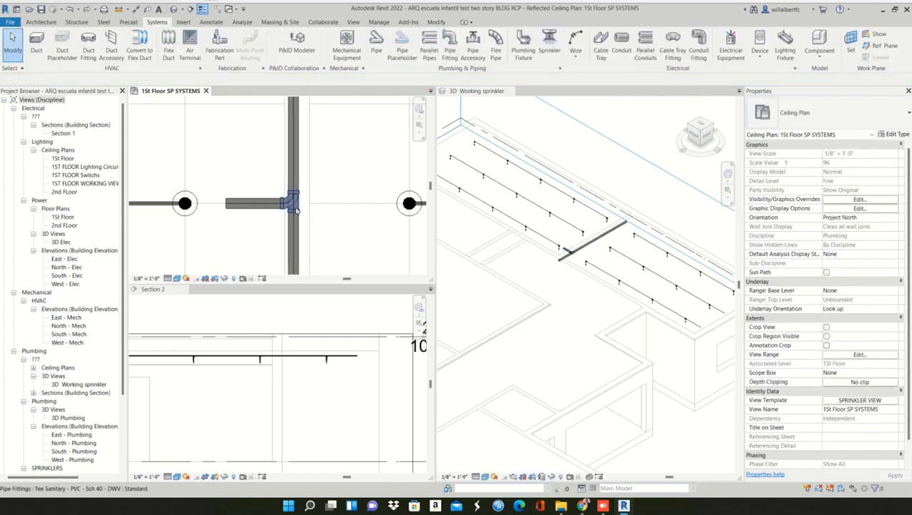
- Convert the sanitary tee on the main pipe to a cross opening toward the right room
click(308, 211)
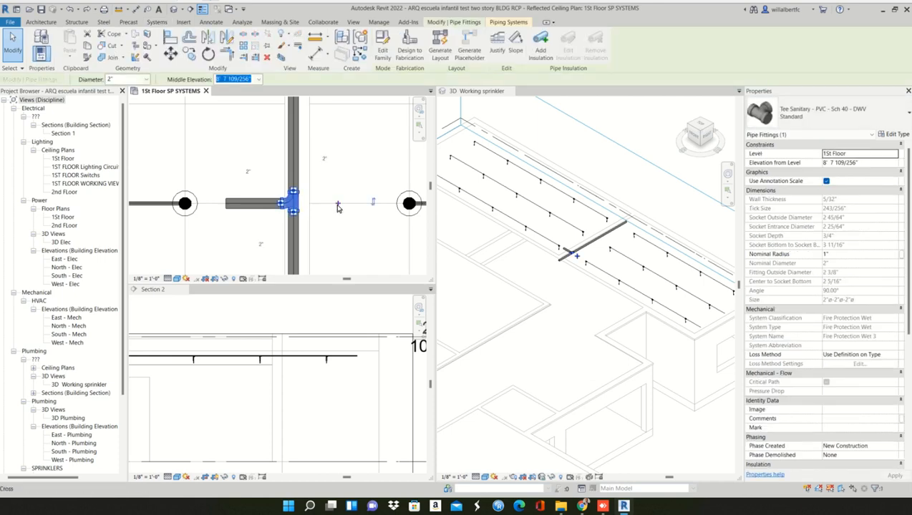
click(333, 239)
scroll(315, 218, up, 5)
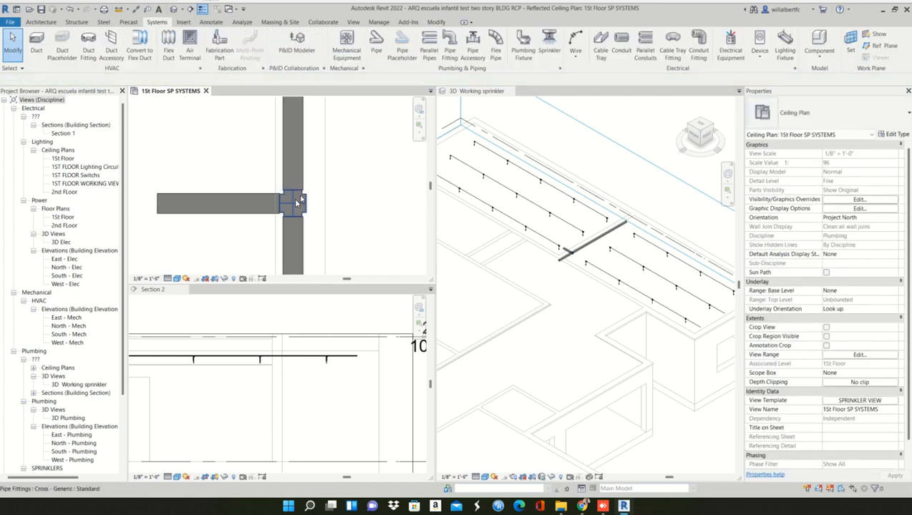
- Draw a short 2" branch pipe from the cross's open end toward the right room's lowest sprinkler row, in line with that row
scroll(315, 214, down, 4)
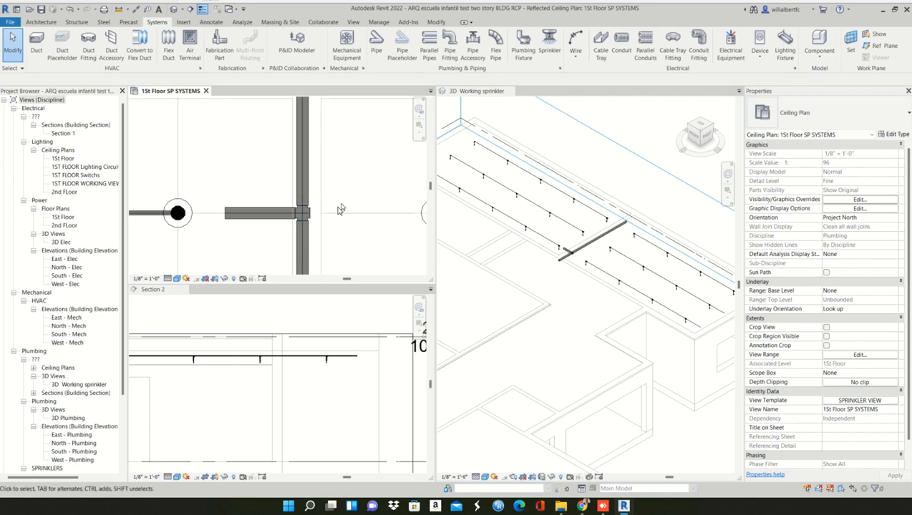
scroll(341, 209, down, 2)
middle_drag(342, 209, 290, 195)
scroll(266, 187, up, 4)
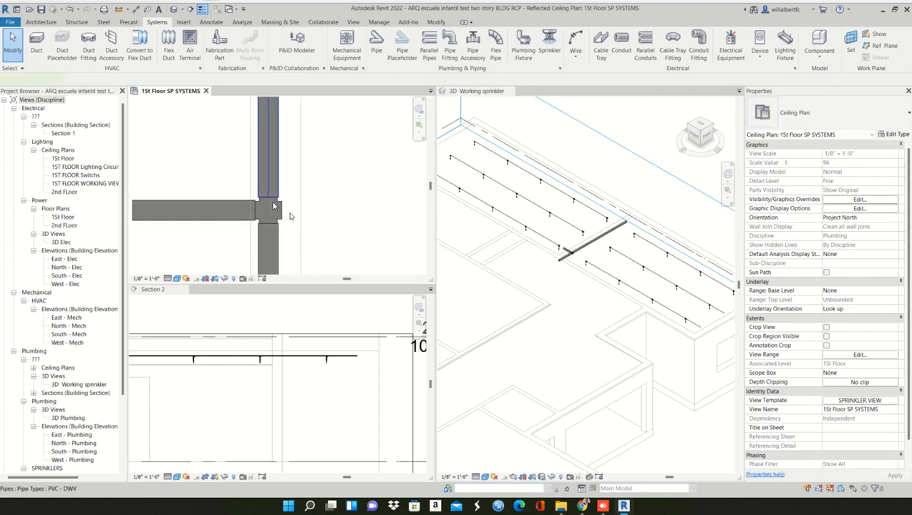
click(283, 214)
click(282, 213)
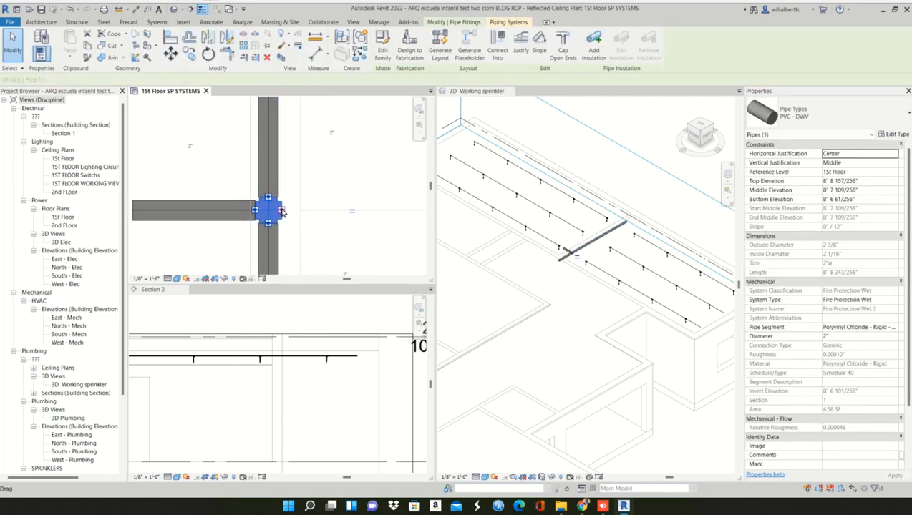
right_click(282, 212)
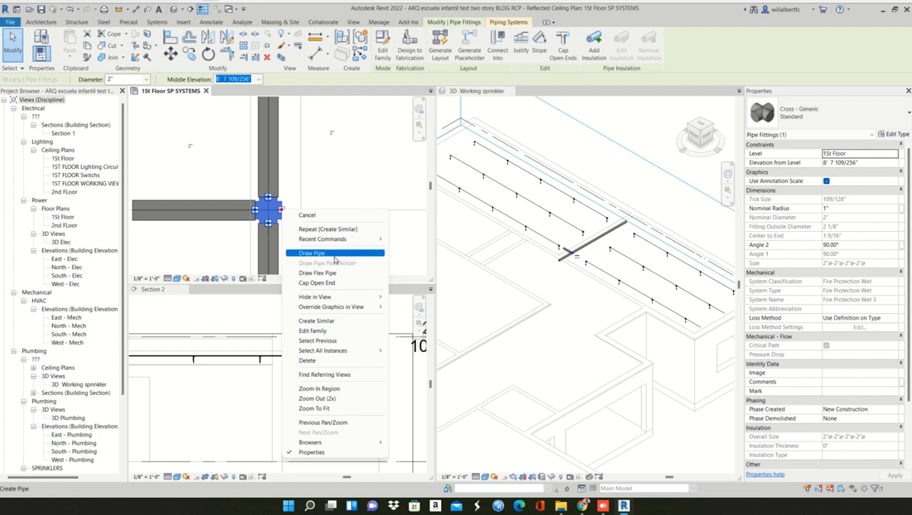
click(333, 256)
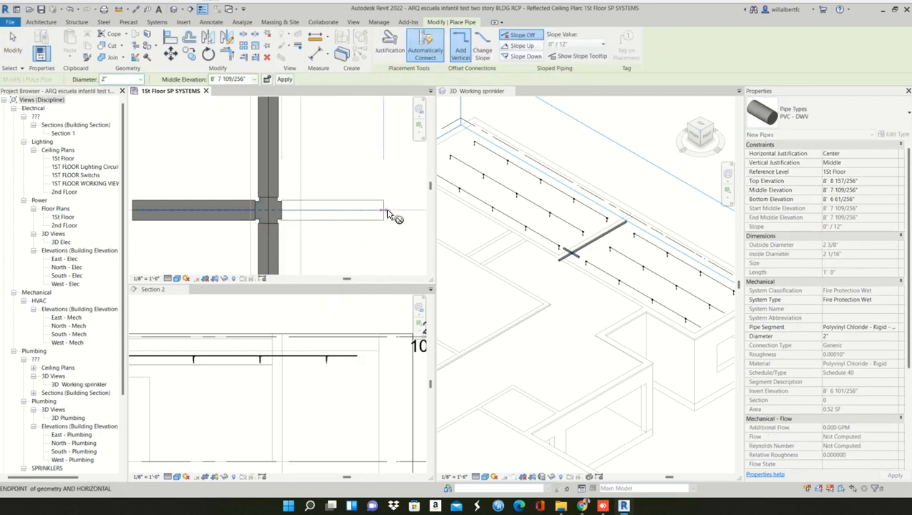
scroll(329, 206, down, 4)
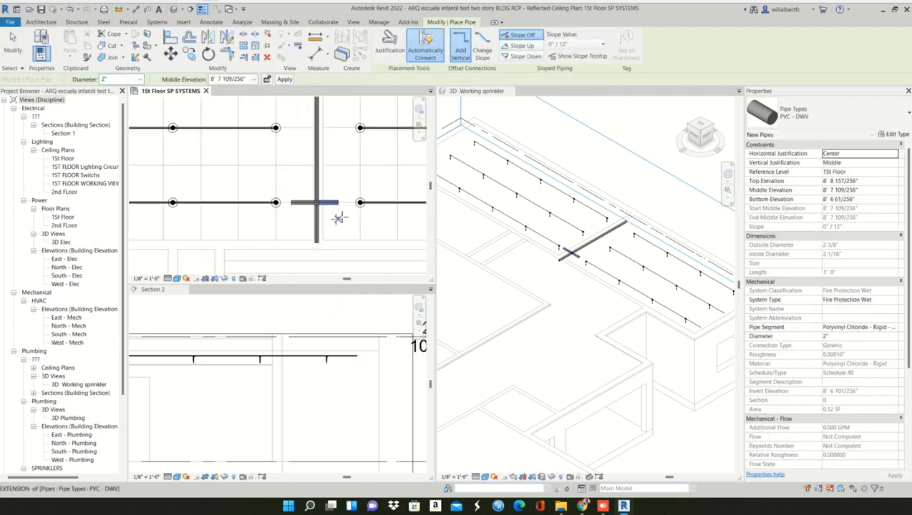
key(Escape)
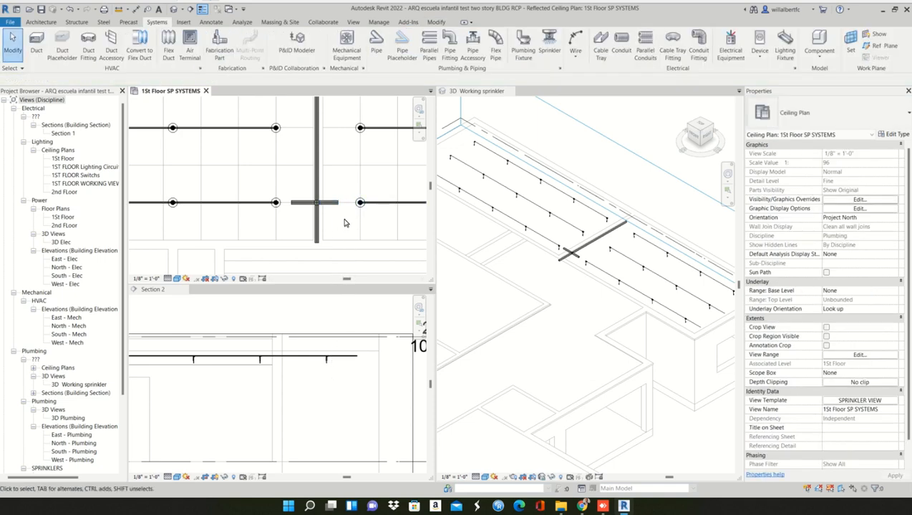
scroll(313, 227, down, 3)
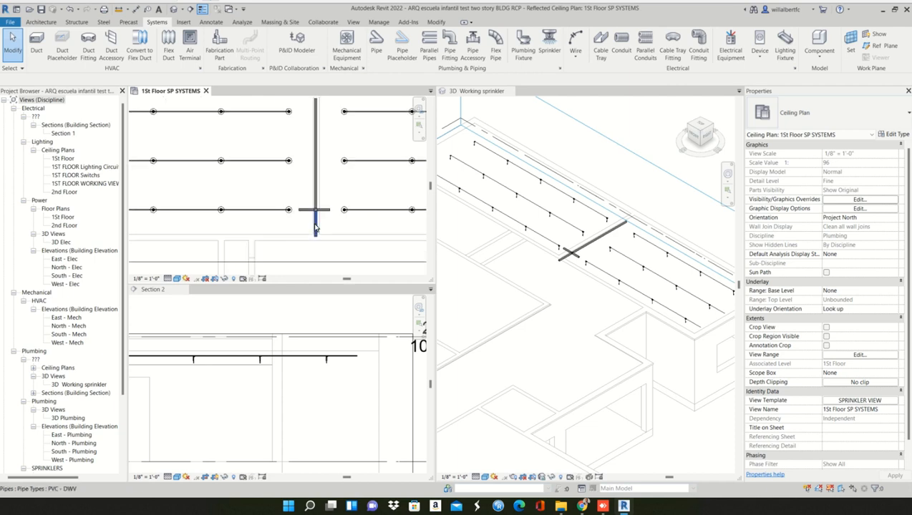
- In Section 2, connect the right room's lowest sprinkler row to the 2" branch with a 1/2" pipe drawn from the row's open tee
click(322, 256)
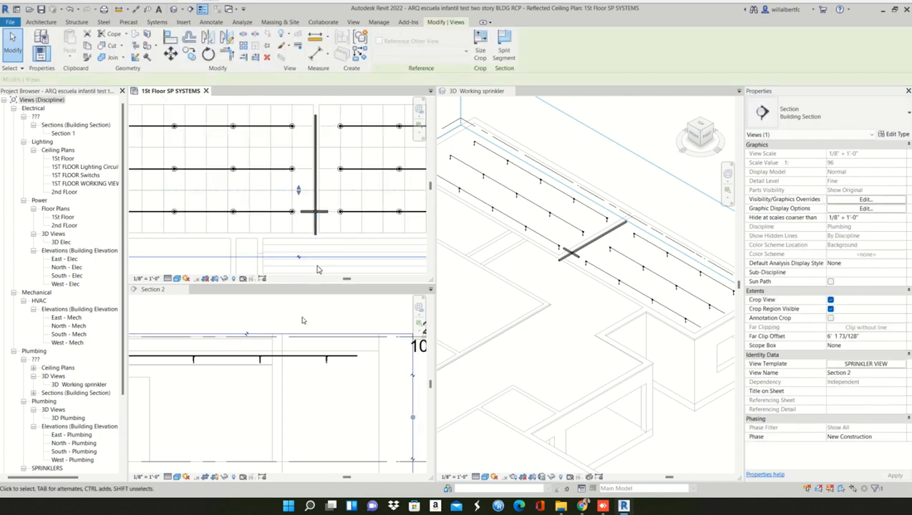
scroll(320, 259, down, 2)
scroll(301, 321, down, 2)
scroll(168, 344, up, 4)
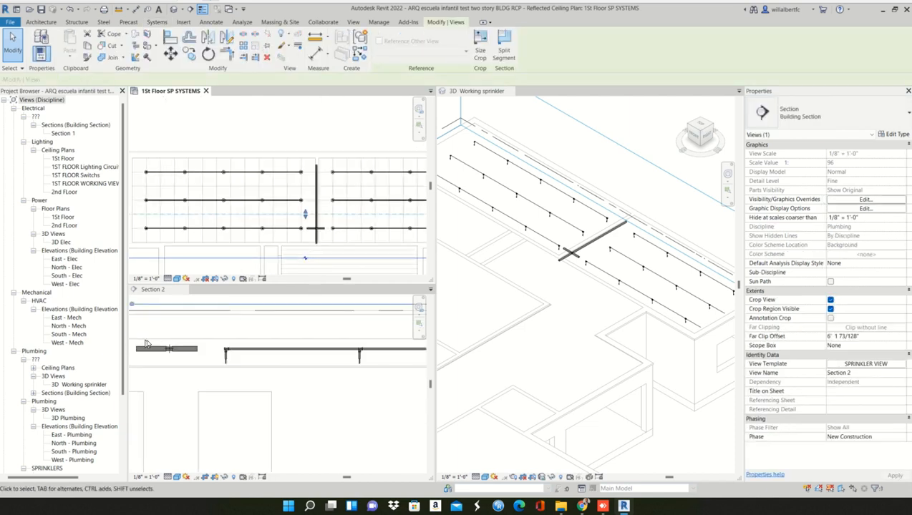
middle_drag(201, 332, 380, 312)
scroll(250, 329, up, 5)
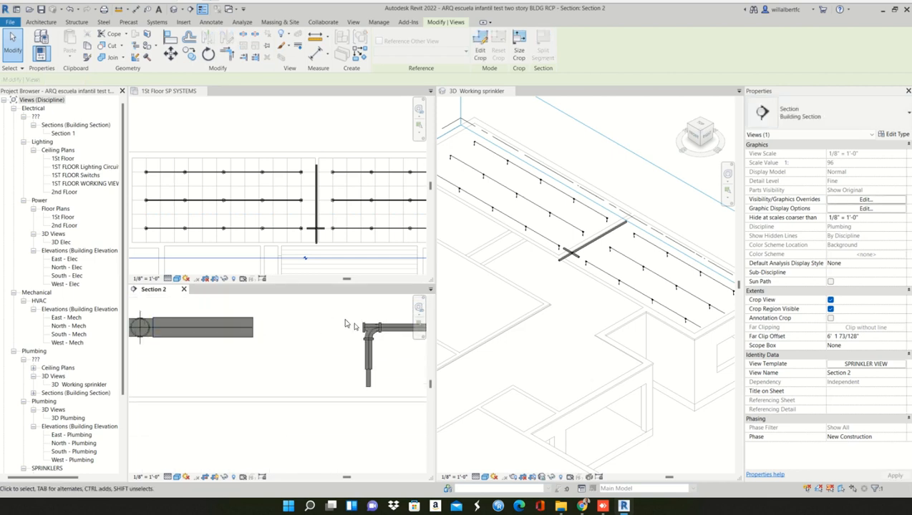
click(366, 331)
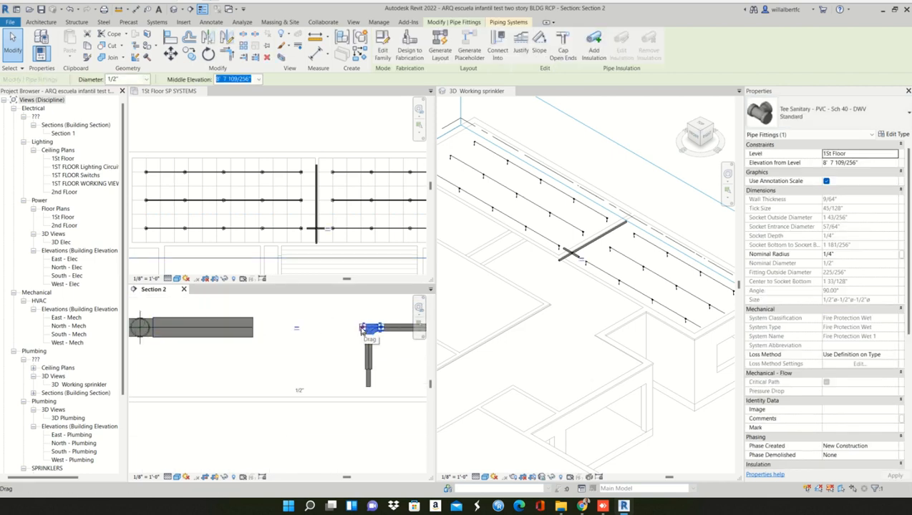
right_click(366, 331)
click(395, 122)
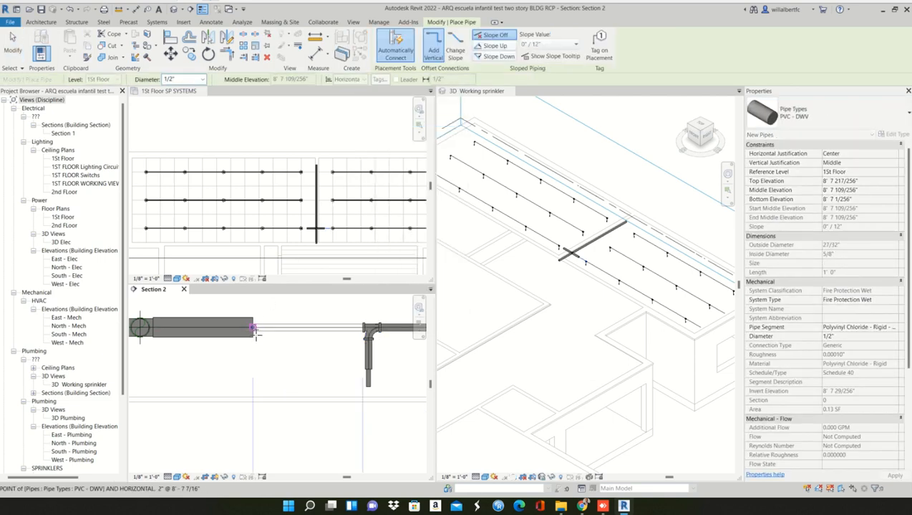
click(254, 329)
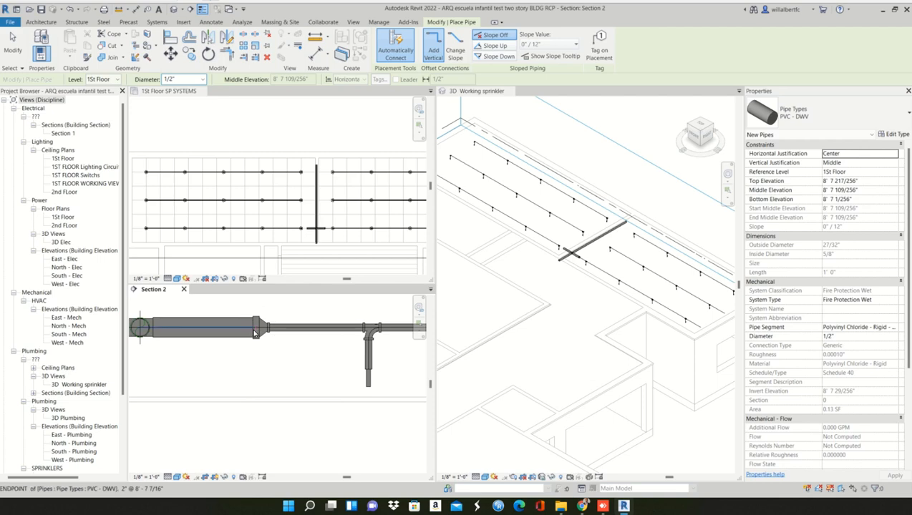
key(Escape)
key(Escape)
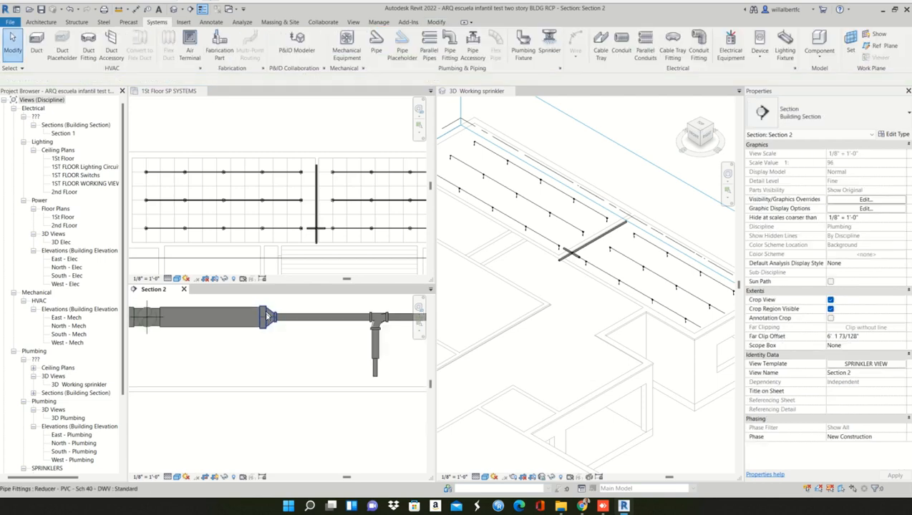
- Extend the 2" branch on the left room's side to the open tee of the lowest sprinkler row
scroll(267, 316, down, 1)
middle_drag(233, 353, 390, 351)
scroll(267, 339, down, 1)
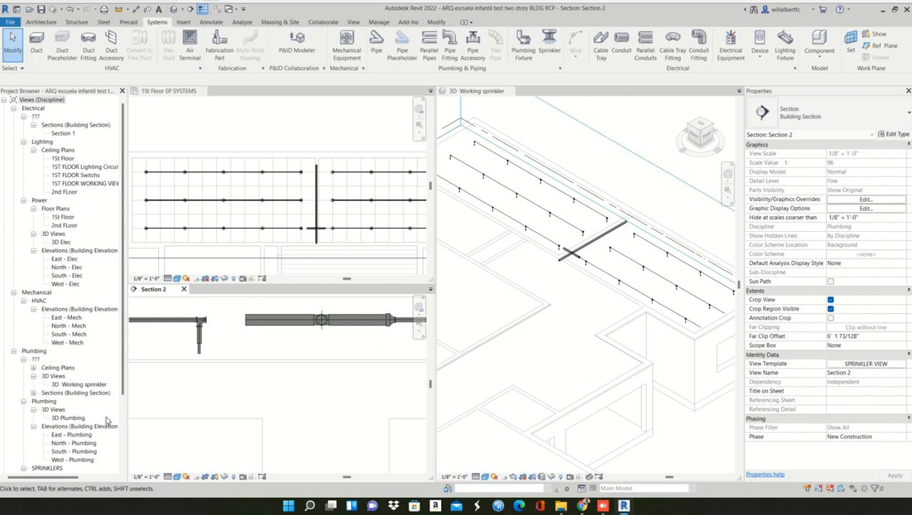
scroll(250, 321, up, 2)
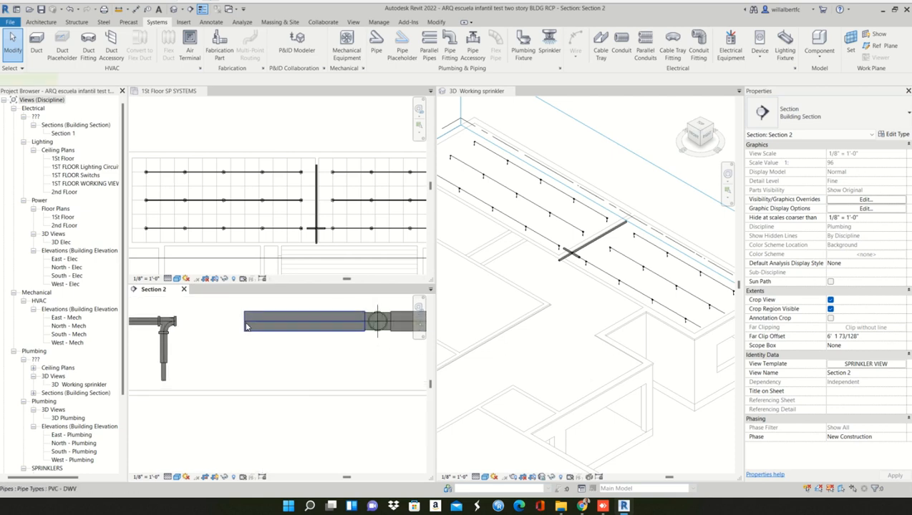
click(246, 327)
right_click(244, 323)
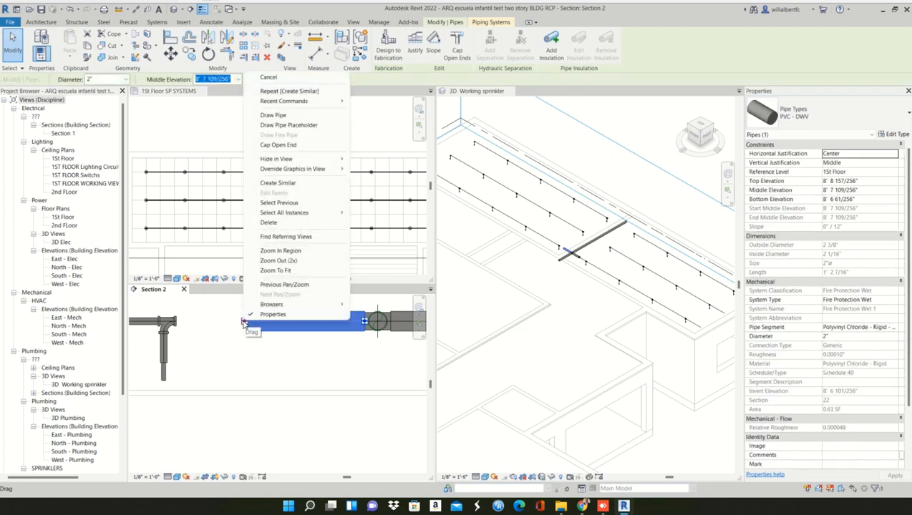
click(276, 114)
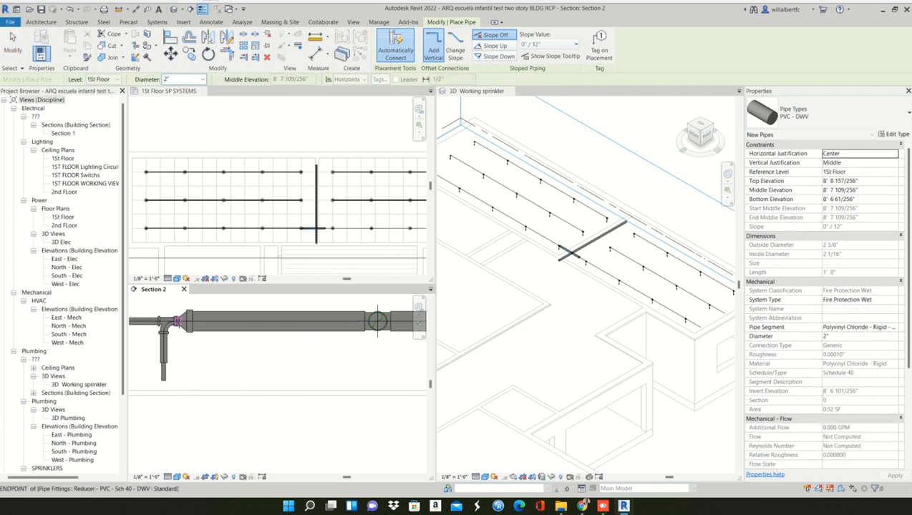
scroll(214, 357, down, 3)
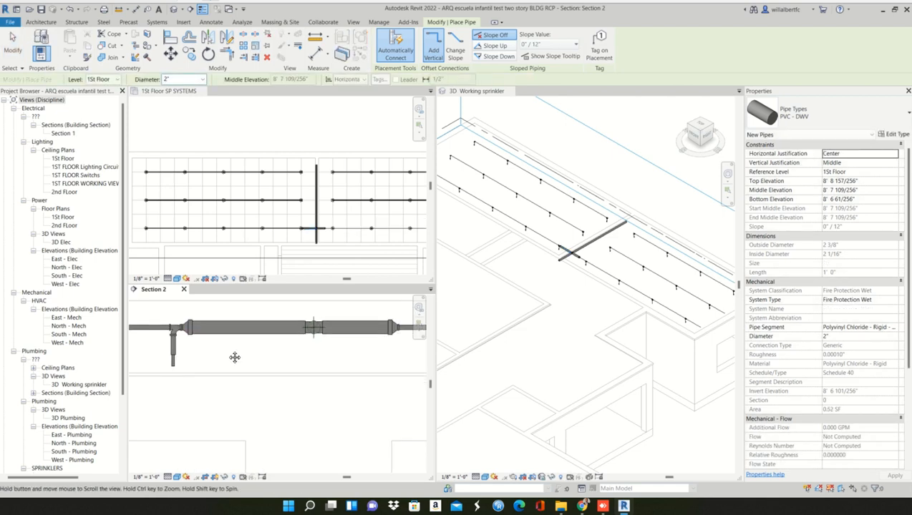
scroll(236, 357, down, 2)
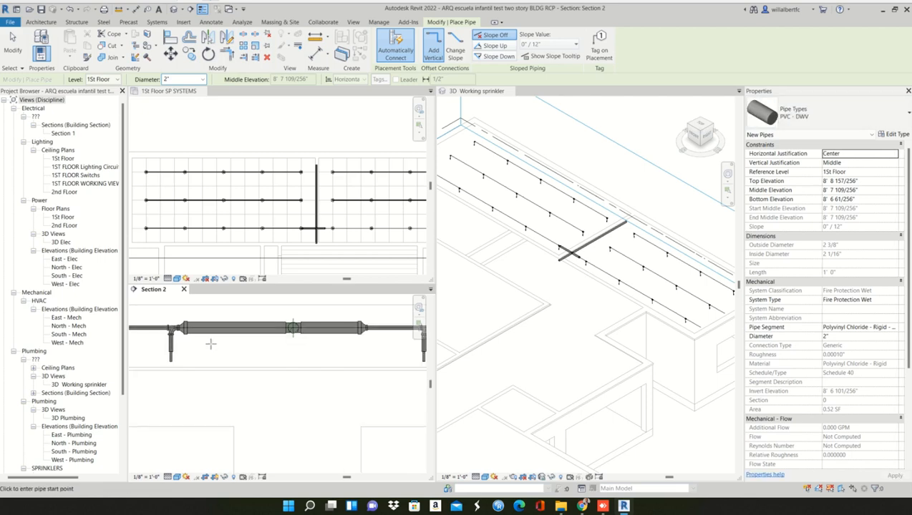
- Undo the 2" pipe extension to the left room's lowest row, keeping the right room's connection
key(ctrl+z)
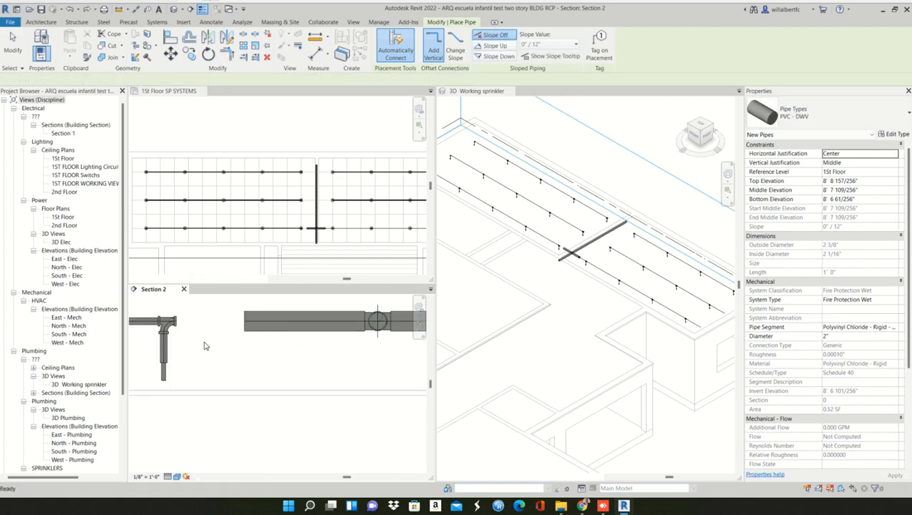
key(ctrl+z)
scroll(208, 345, down, 2)
scroll(207, 344, down, 1)
middle_drag(207, 345, 309, 337)
click(87, 9)
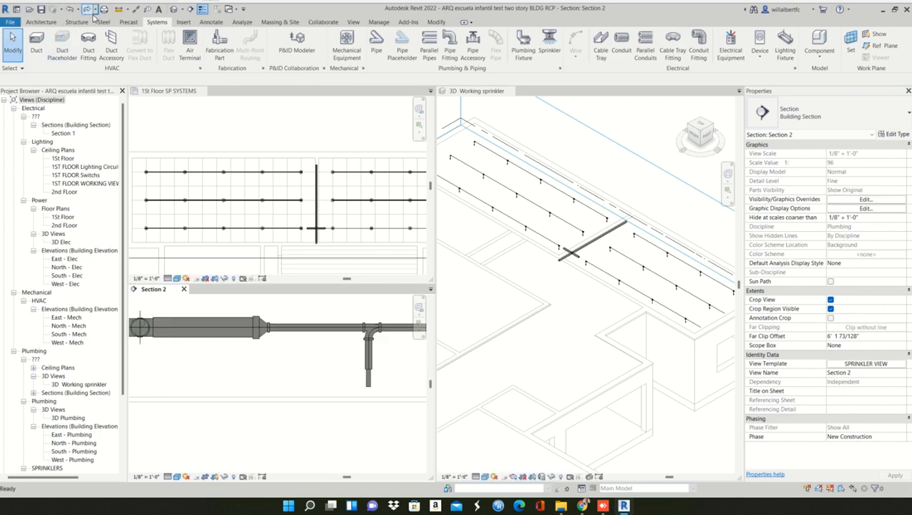
- Connect the left room's lowest sprinkler row to the 2" branch with a 1/2" pipe drawn from the row's open tee
scroll(217, 363, down, 2)
middle_drag(251, 366, 365, 367)
scroll(219, 351, down, 1)
scroll(220, 350, up, 4)
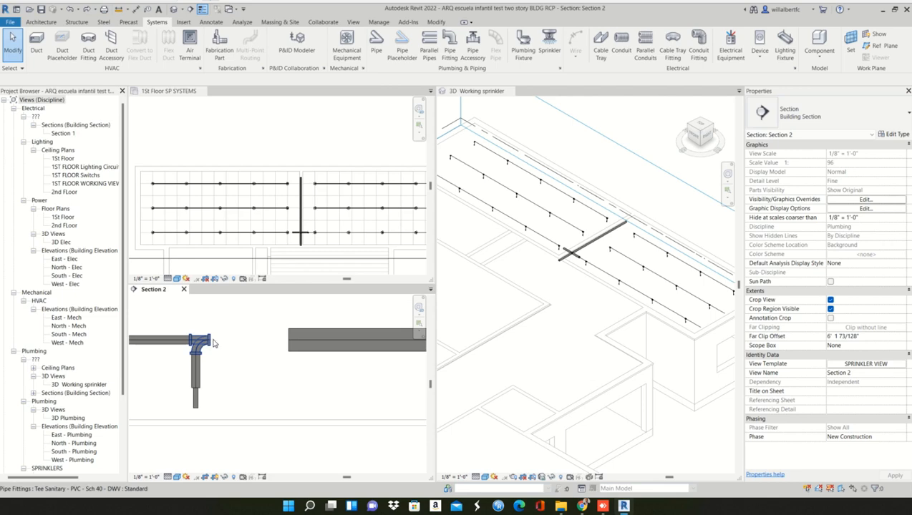
click(209, 343)
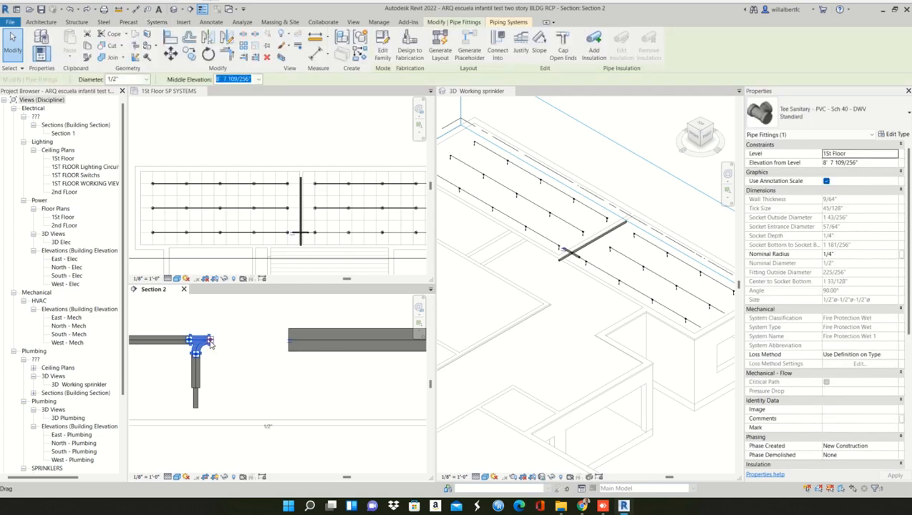
right_click(209, 343)
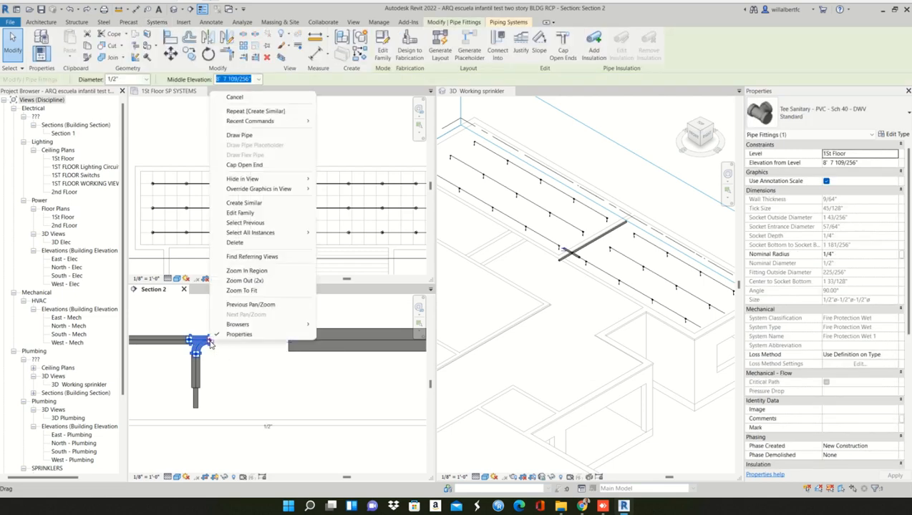
click(272, 136)
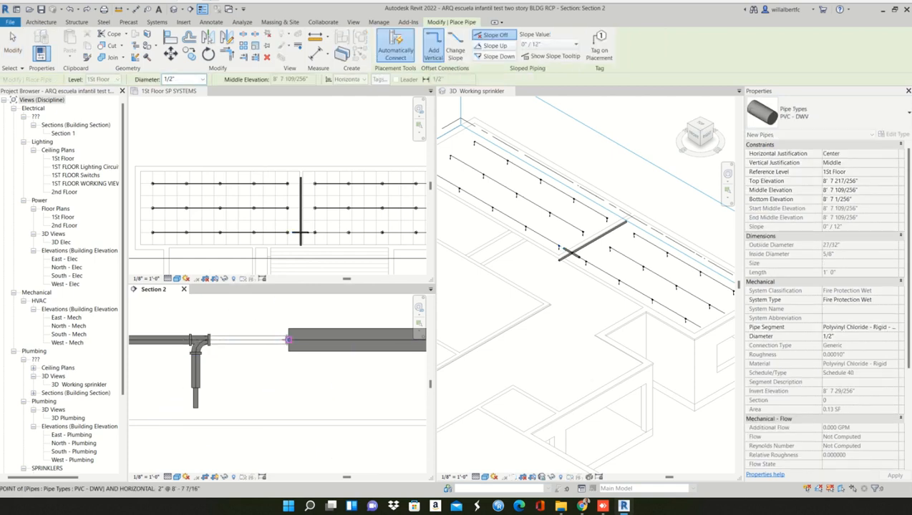
click(288, 339)
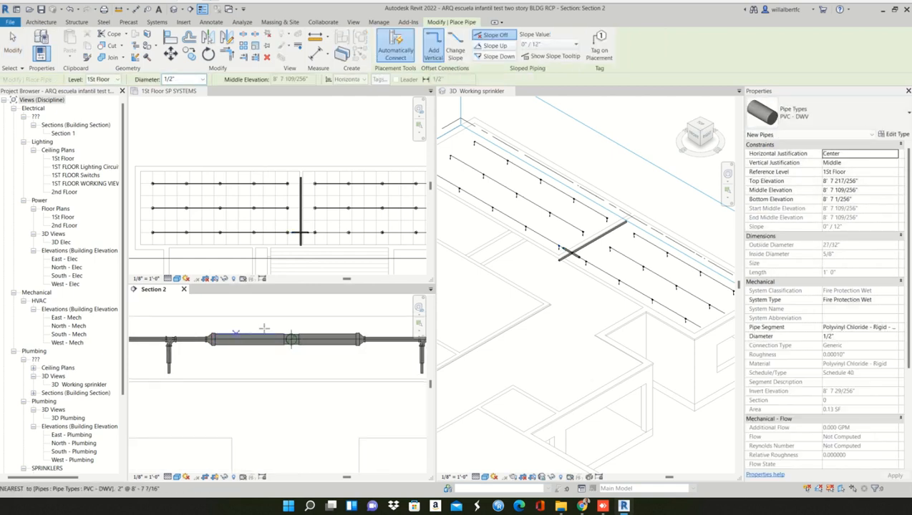
key(Escape)
key(Escape)
- Move the Section 2 line between the lowest and middle sprinkler rows, with its far clip just beyond the middle row
scroll(279, 339, up, 3)
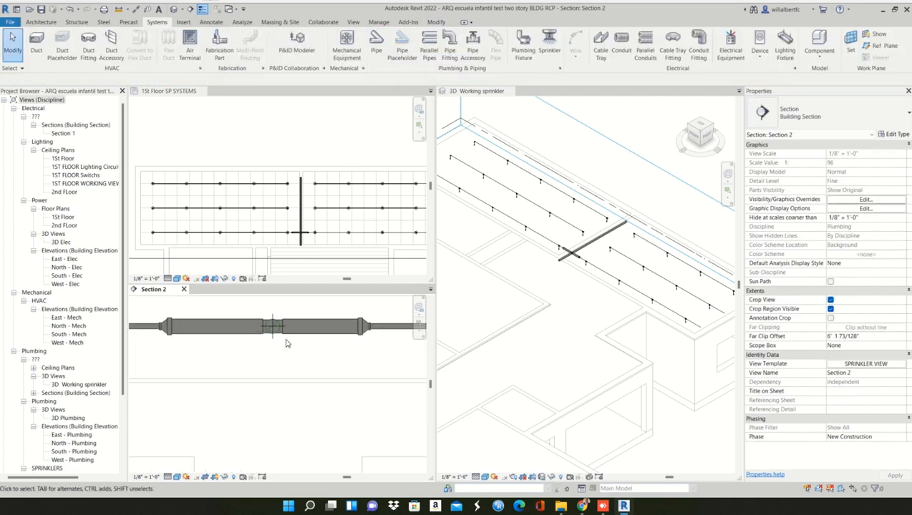
scroll(263, 313, up, 2)
scroll(304, 363, down, 4)
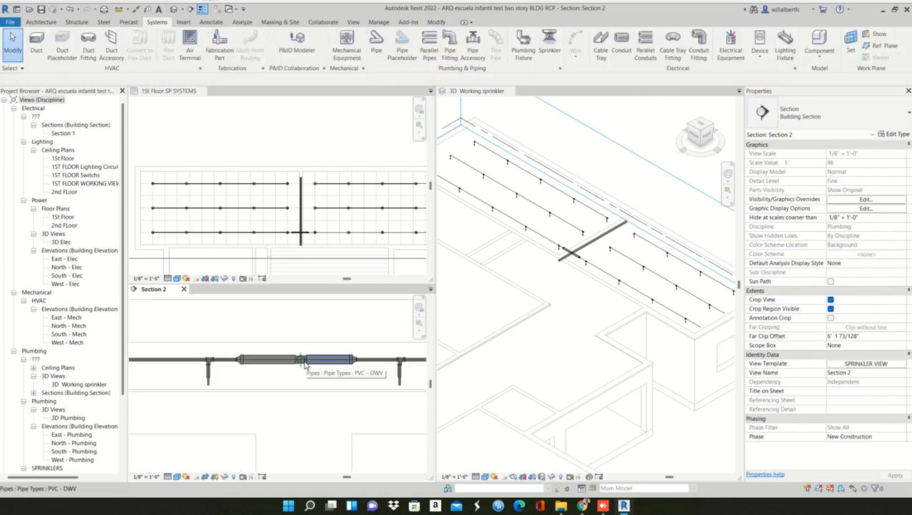
scroll(293, 369, down, 2)
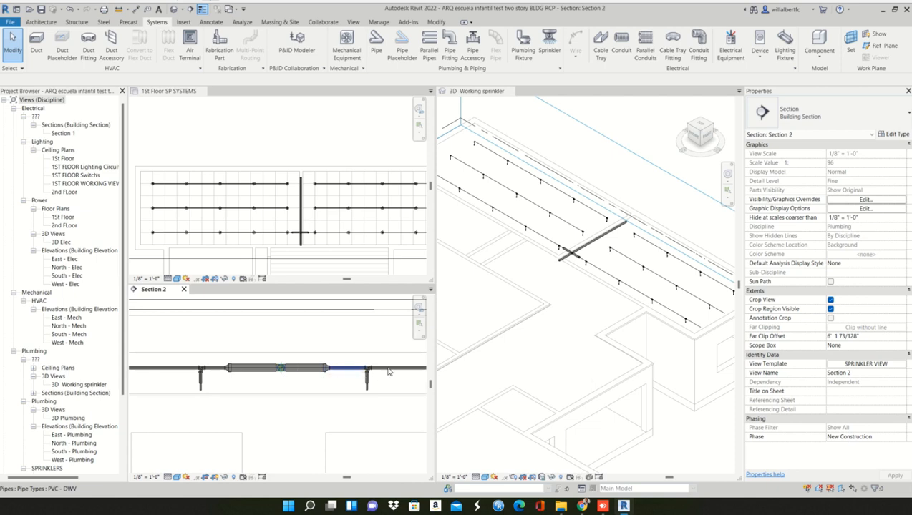
scroll(291, 236, down, 3)
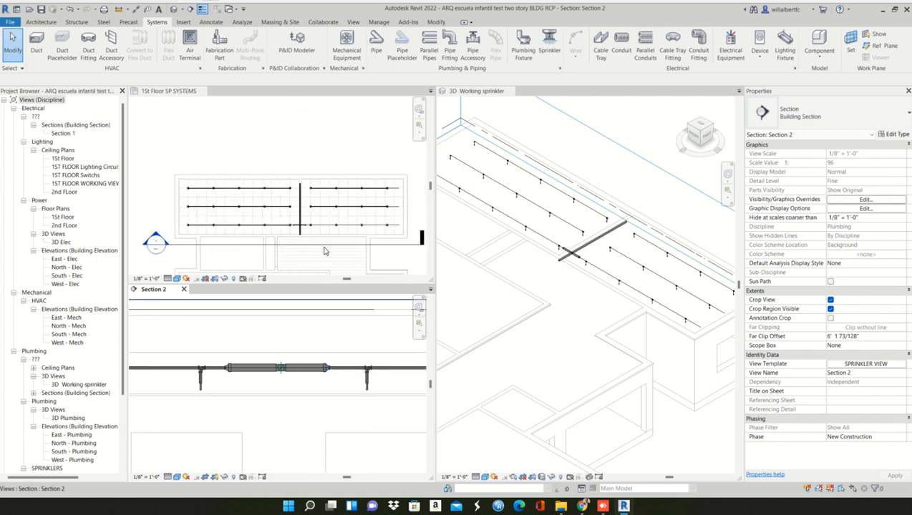
click(327, 244)
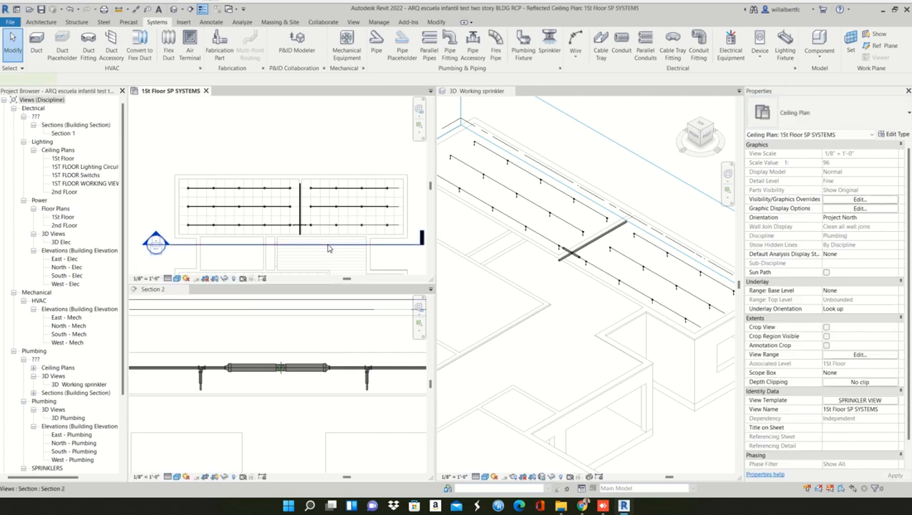
drag(331, 222, 328, 207)
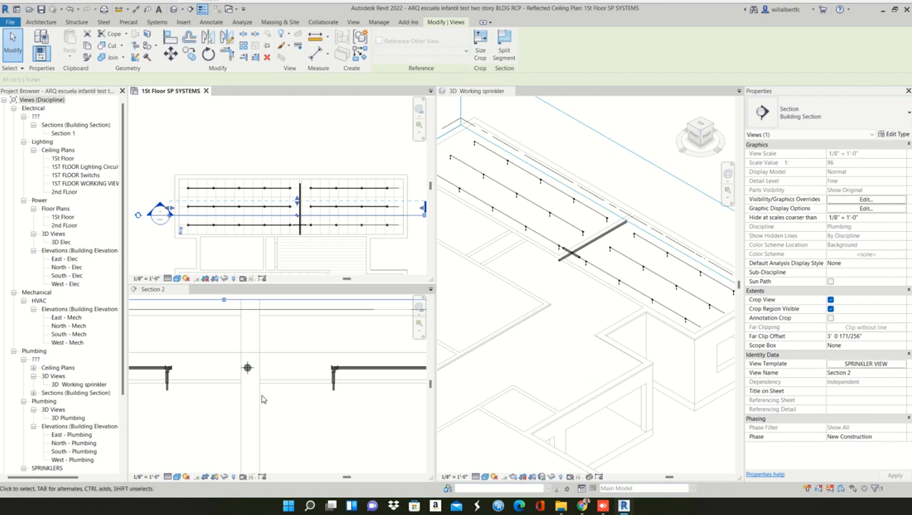
click(261, 394)
scroll(291, 397, up, 2)
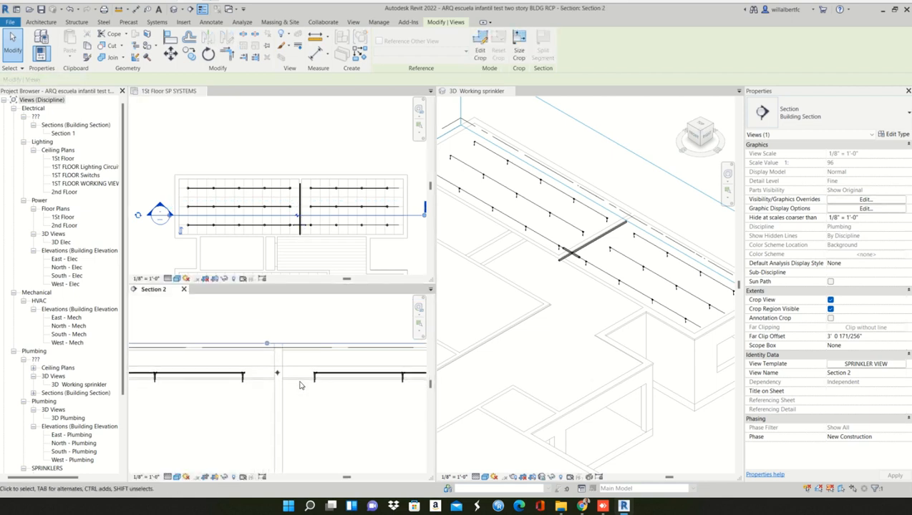
scroll(276, 374, up, 3)
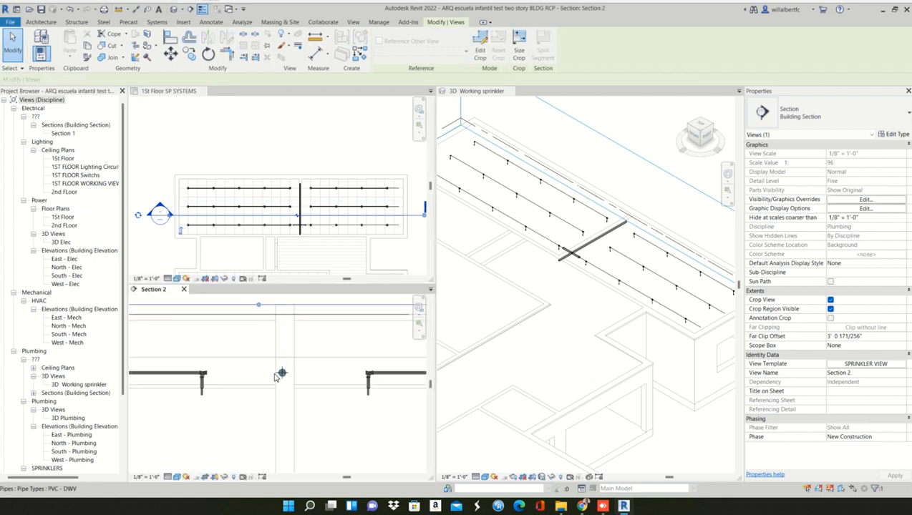
- Draw a short 2" branch similar to the main pipe from the main toward the left room's middle sprinkler row, in line with that row
scroll(313, 210, up, 4)
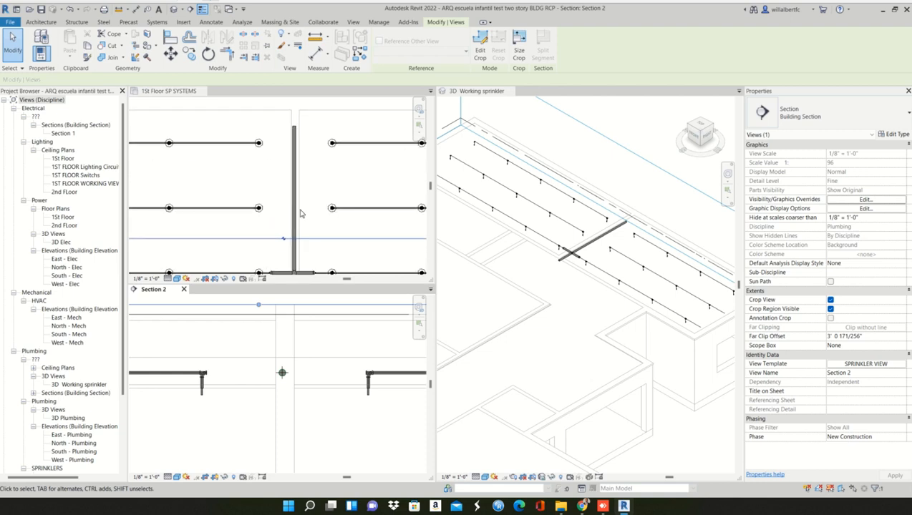
scroll(301, 213, up, 1)
click(297, 214)
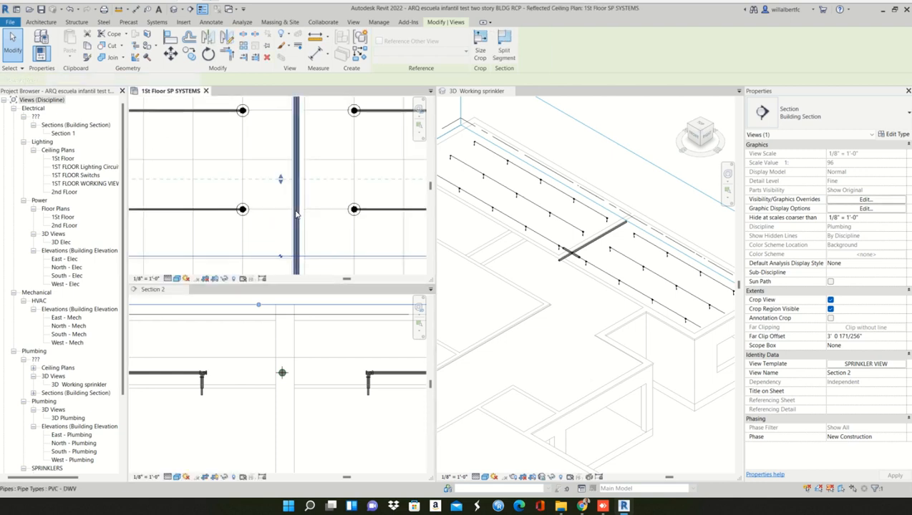
click(296, 214)
right_click(296, 214)
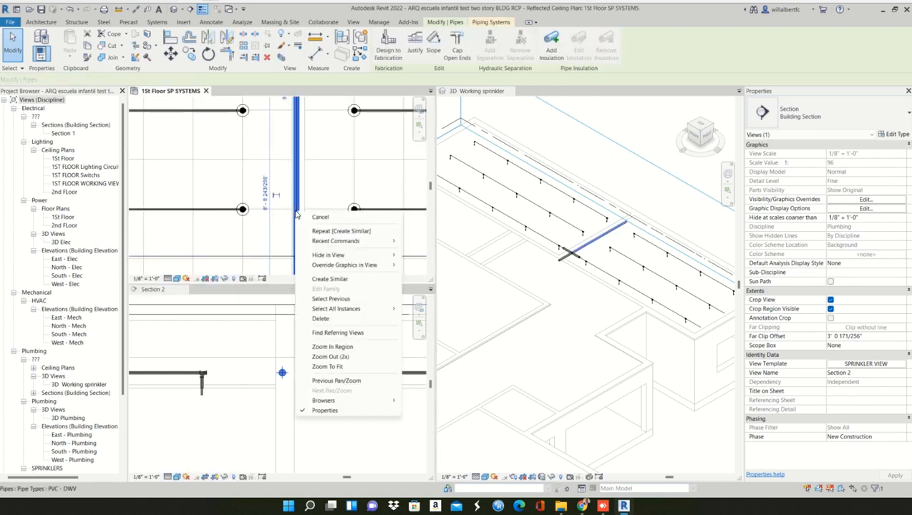
key(Escape)
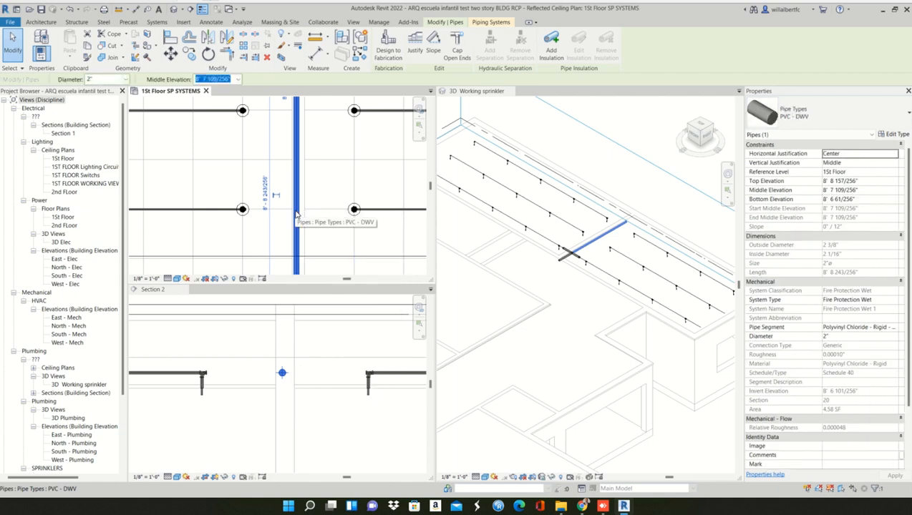
key(c)
key(s)
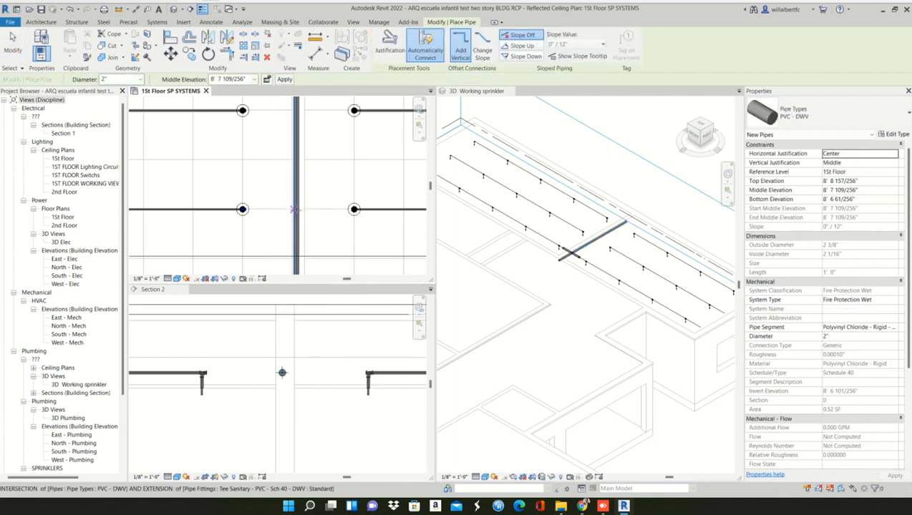
click(296, 210)
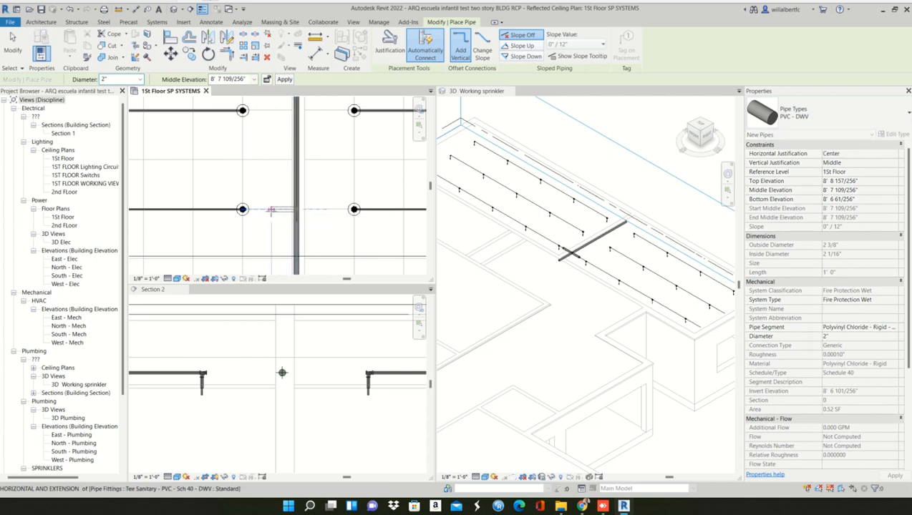
click(272, 210)
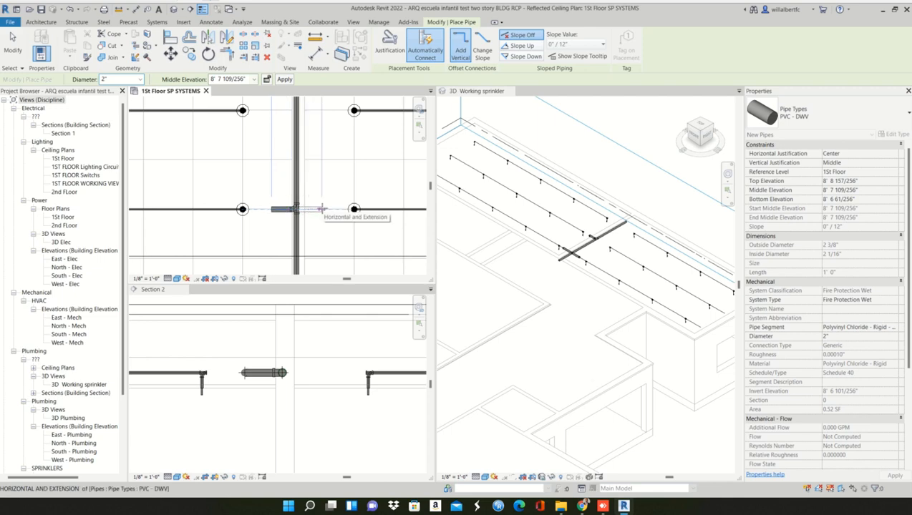
- Convert the tee where the middle row's left branch meets the 2" main into a cross fitting
key(Escape)
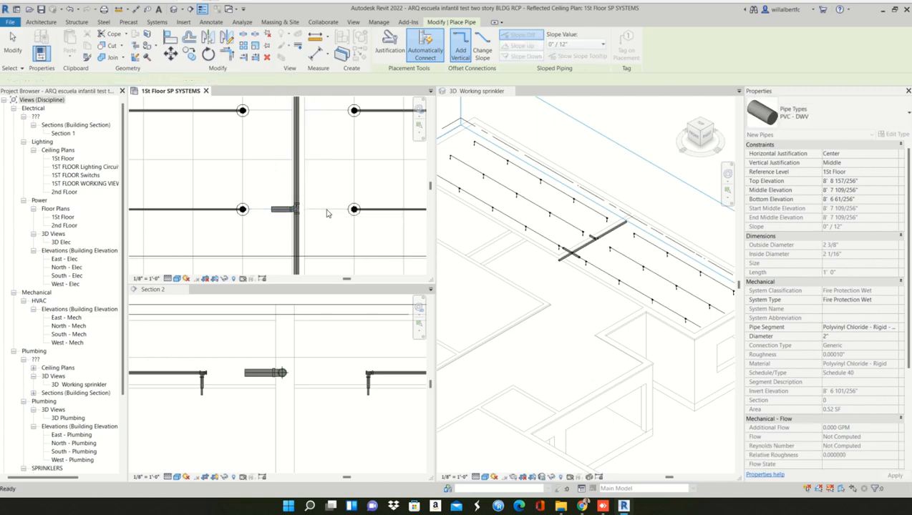
key(Escape)
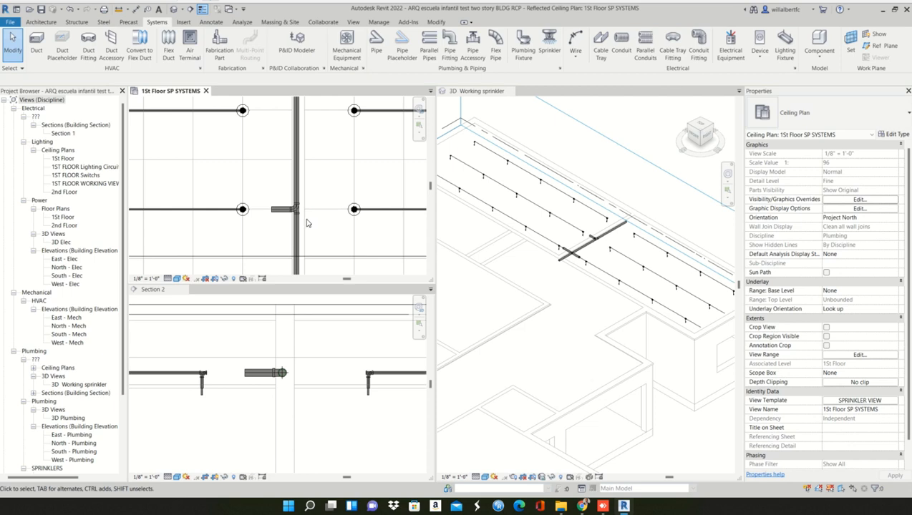
click(295, 209)
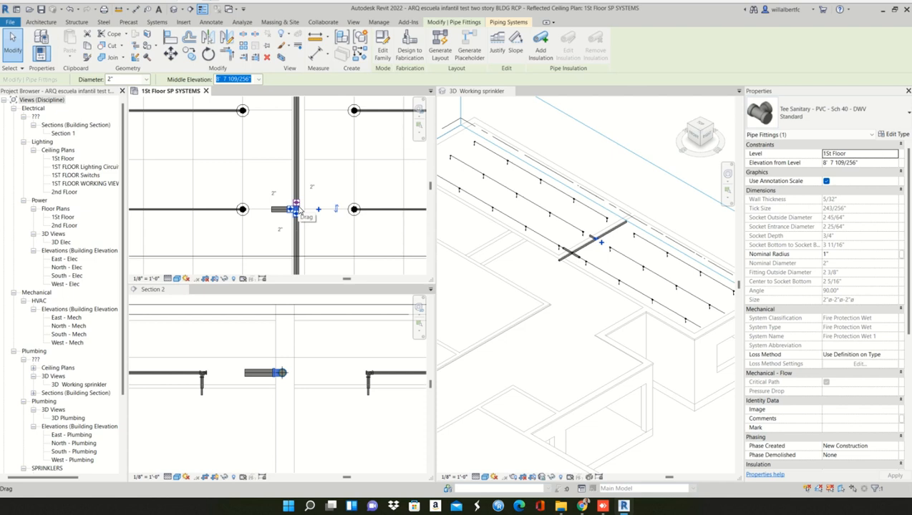
click(319, 213)
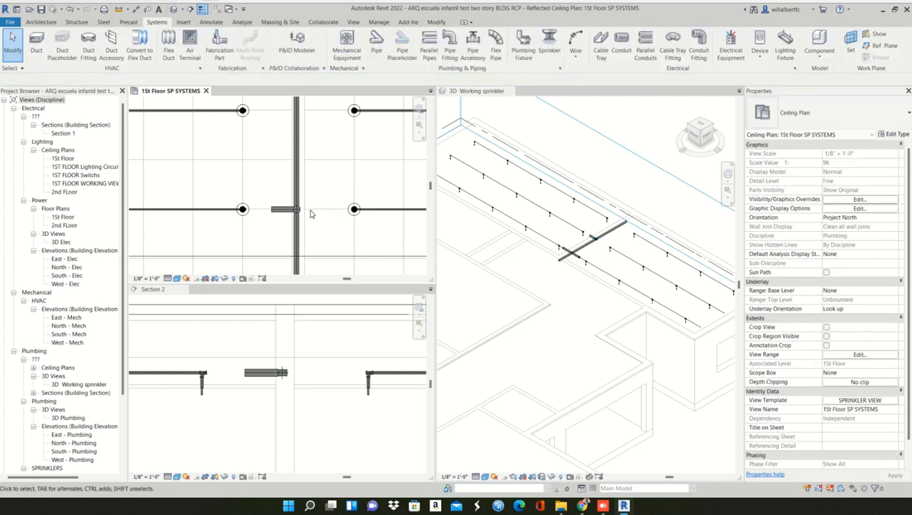
- Draw a short 2" pipe from the middle cross's open side toward the right room's middle sprinkler row
scroll(298, 210, up, 2)
click(297, 209)
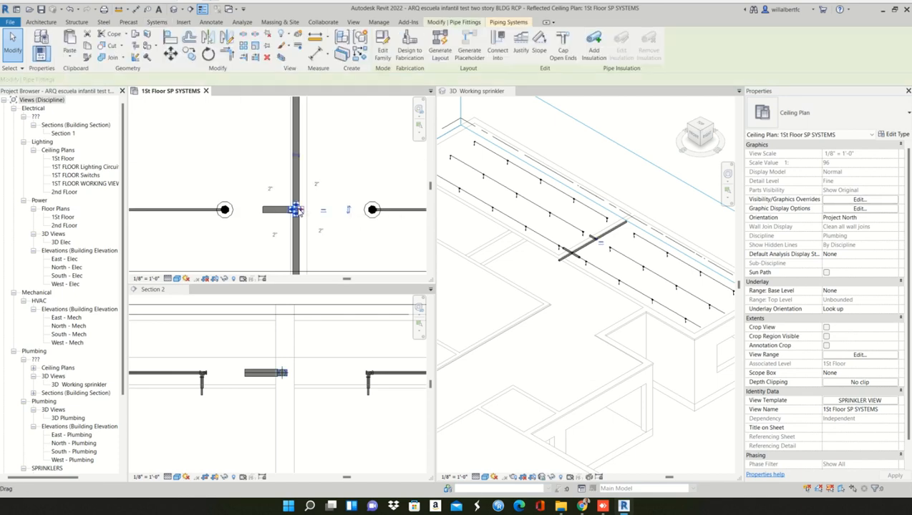
right_click(302, 213)
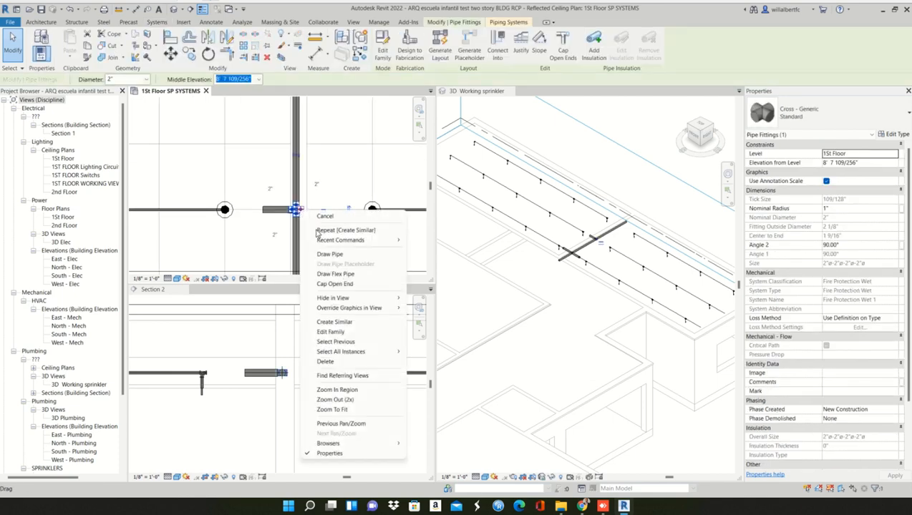
click(331, 255)
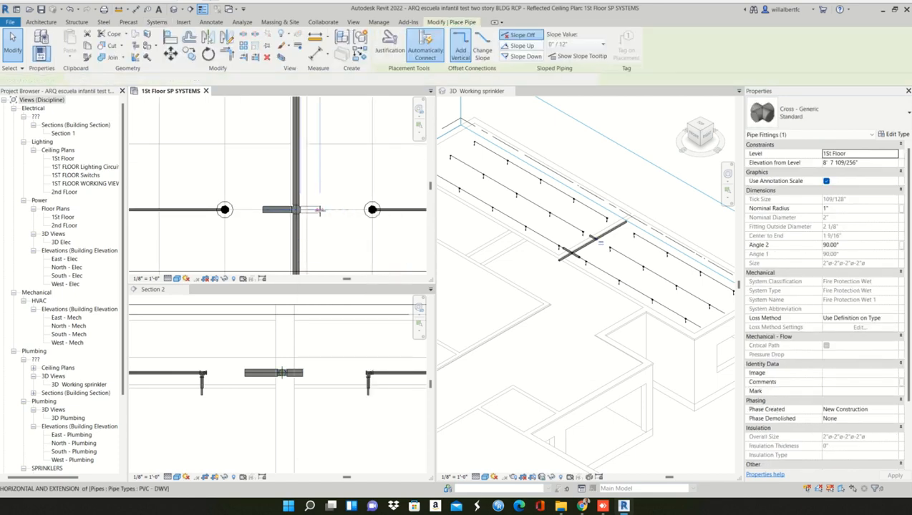
click(335, 209)
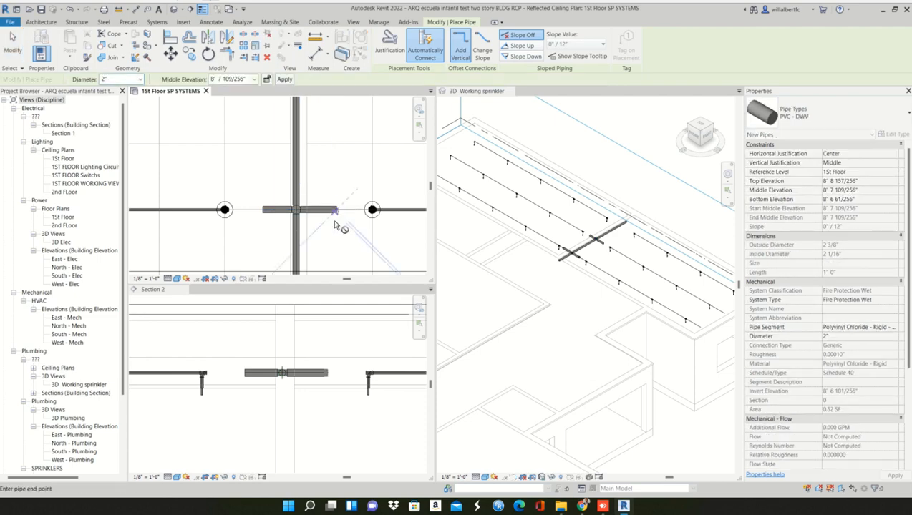
key(Escape)
key(Escape)
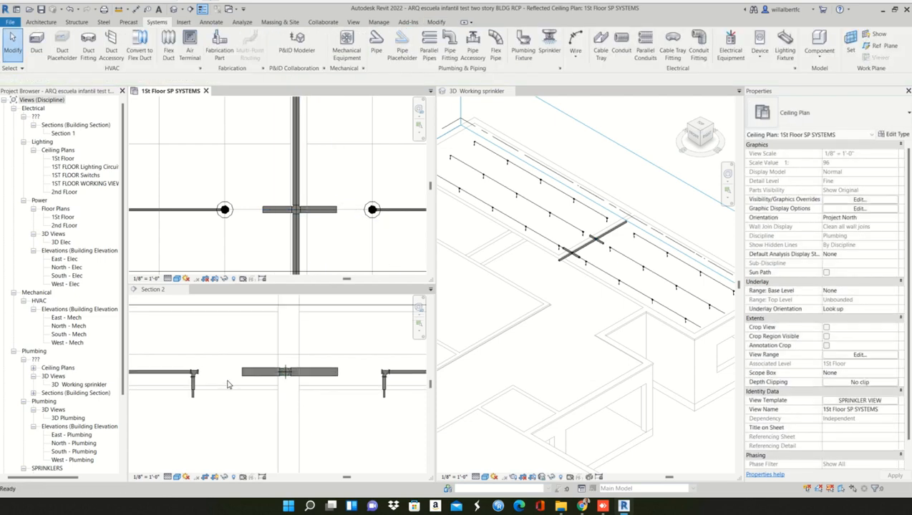
- In Section 2, connect the left room's middle sprinkler row to the 2" branch with a 1/2" pipe from the row's open tee
scroll(215, 375, up, 3)
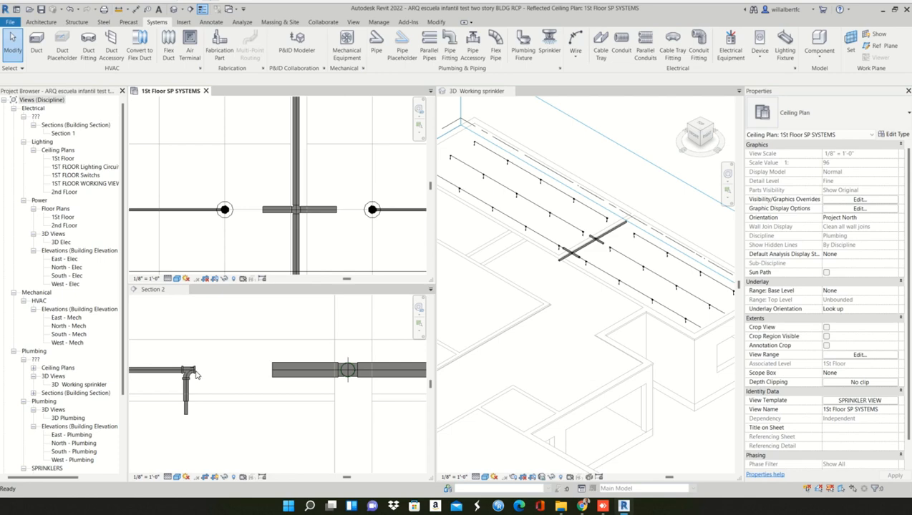
click(195, 375)
click(193, 375)
right_click(194, 375)
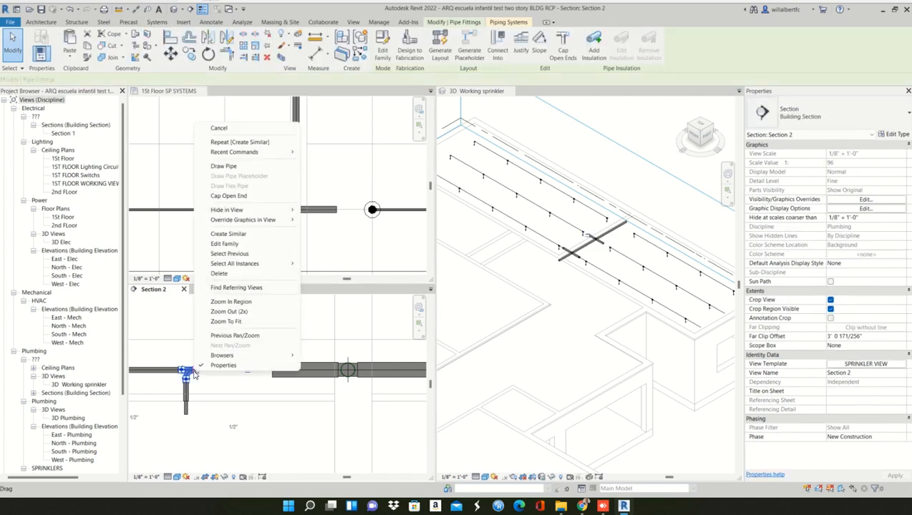
key(Escape)
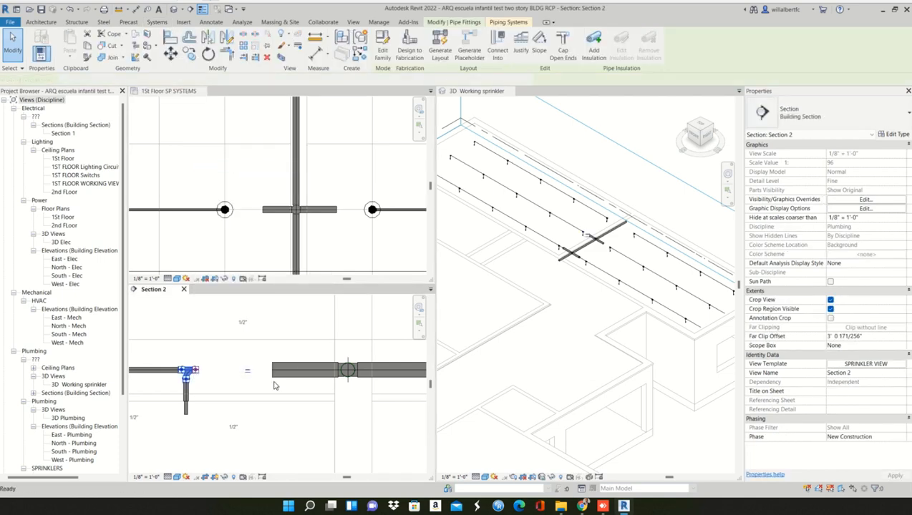
click(272, 370)
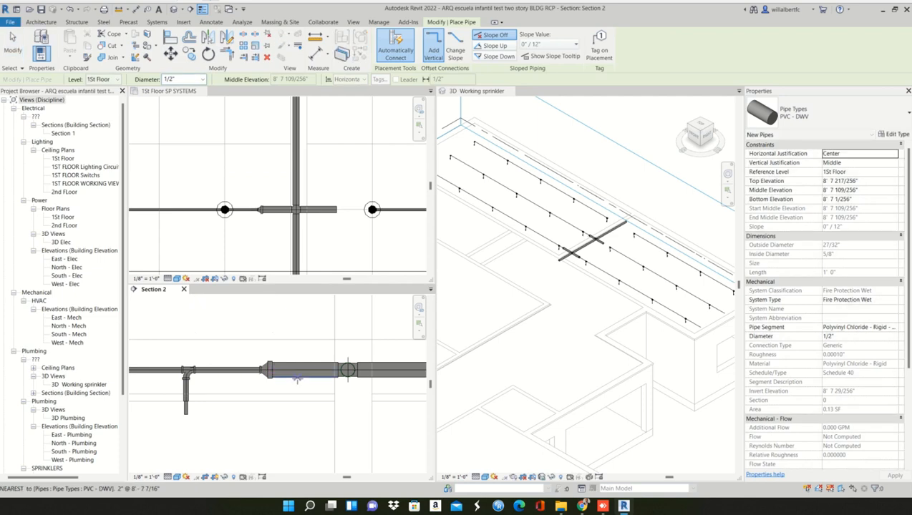
scroll(197, 357, down, 4)
key(Escape)
- Connect the right room's middle sprinkler row to its 2" branch with a 1/2" pipe drawn from the row's open tee
scroll(385, 365, up, 1)
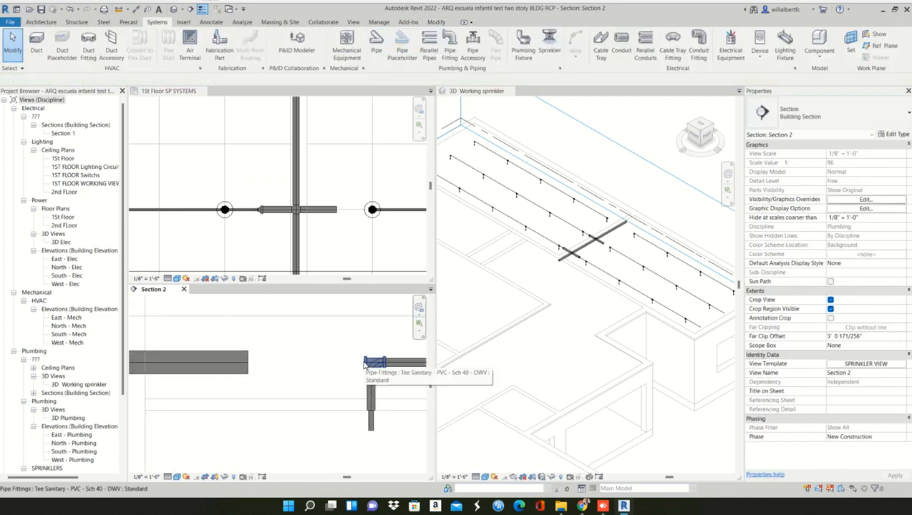
click(364, 366)
click(370, 365)
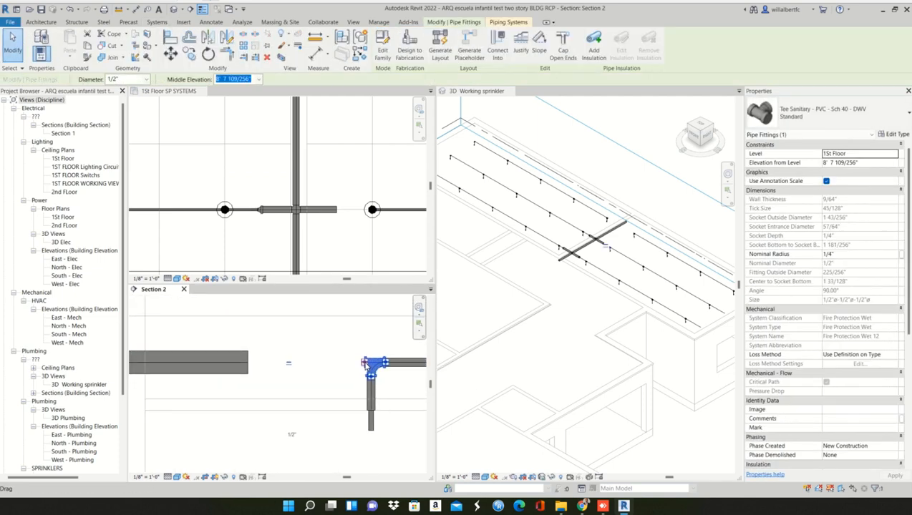
right_click(370, 365)
click(394, 158)
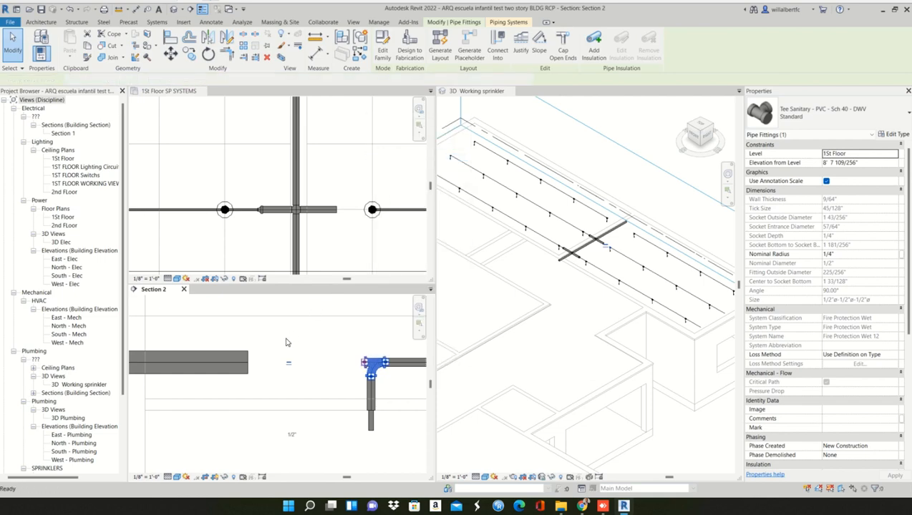
click(247, 362)
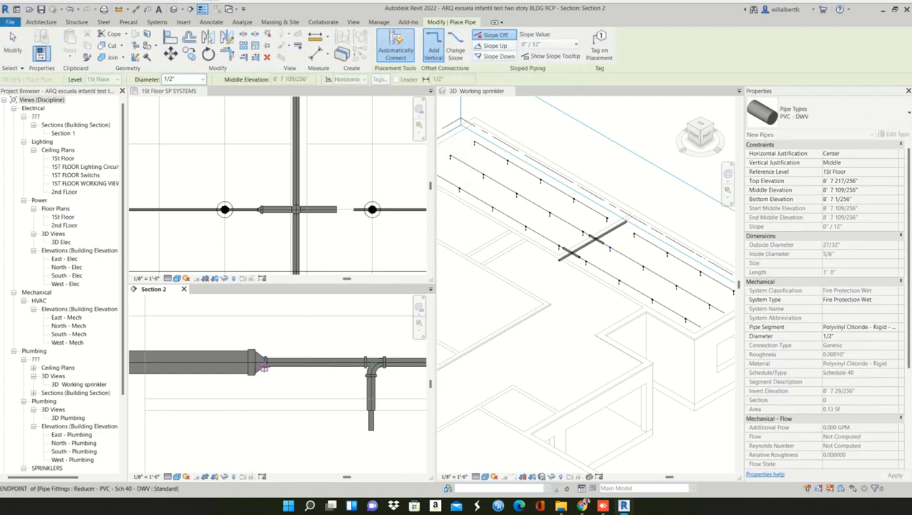
key(Escape)
key(Escape)
scroll(276, 365, down, 3)
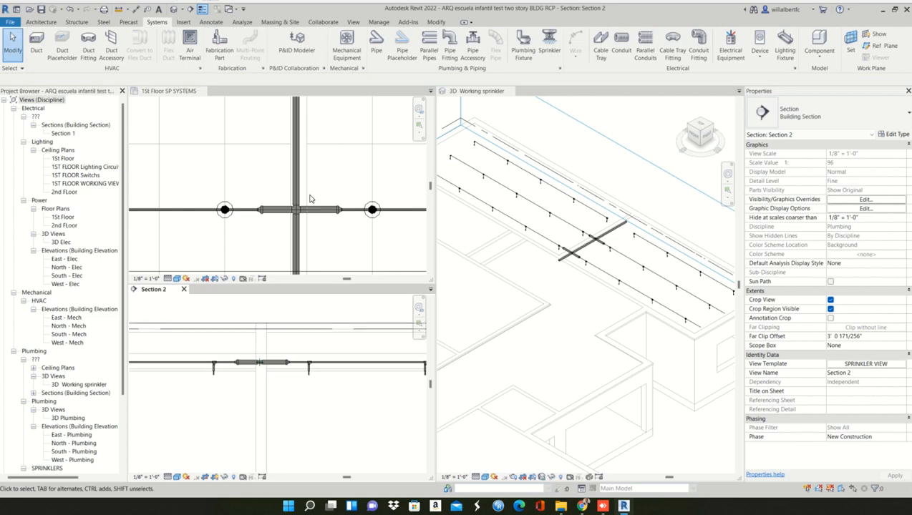
- Move the Section 2 line in the ceiling plan between the middle and uppermost sprinkler rows
scroll(309, 204, down, 6)
scroll(315, 218, up, 2)
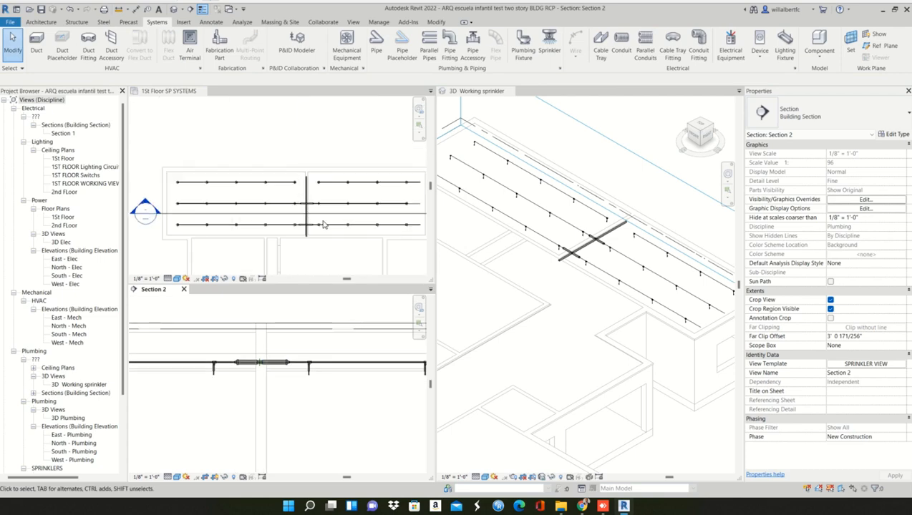
click(329, 217)
drag(329, 218, 327, 193)
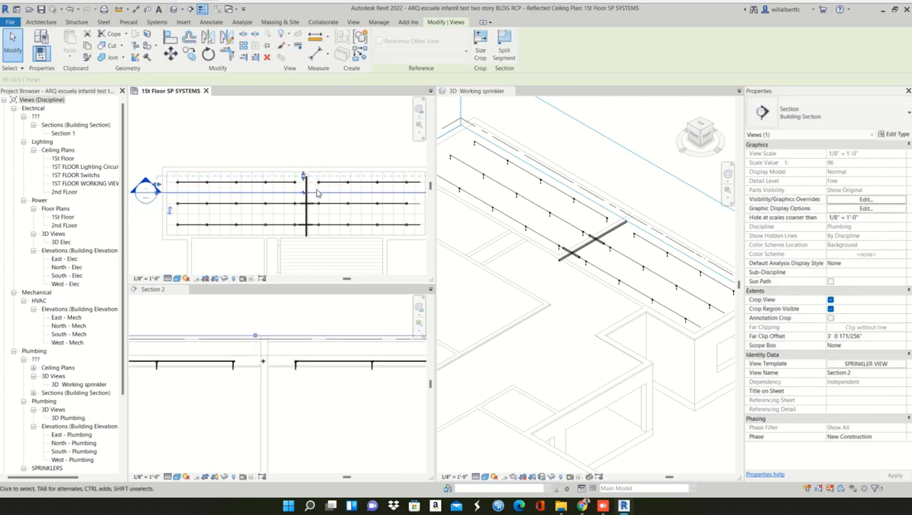
- Draw a short 2" branch from the main pipe toward the left room's uppermost sprinkler row, in line with that row
scroll(317, 193, up, 5)
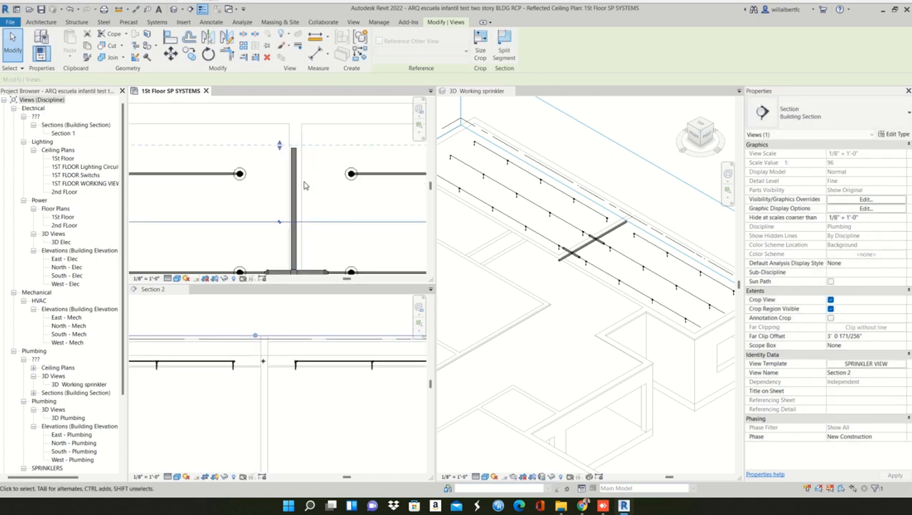
click(295, 181)
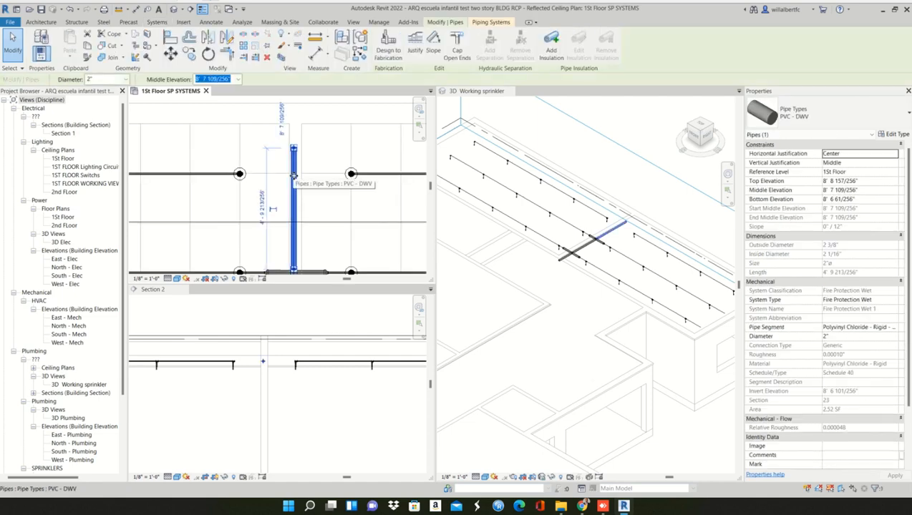
key(p)
key(i)
scroll(289, 174, up, 2)
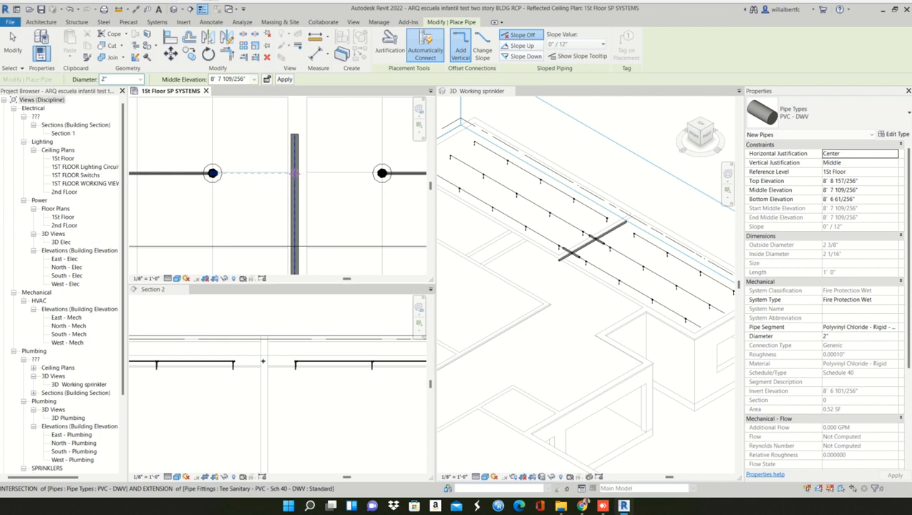
click(294, 173)
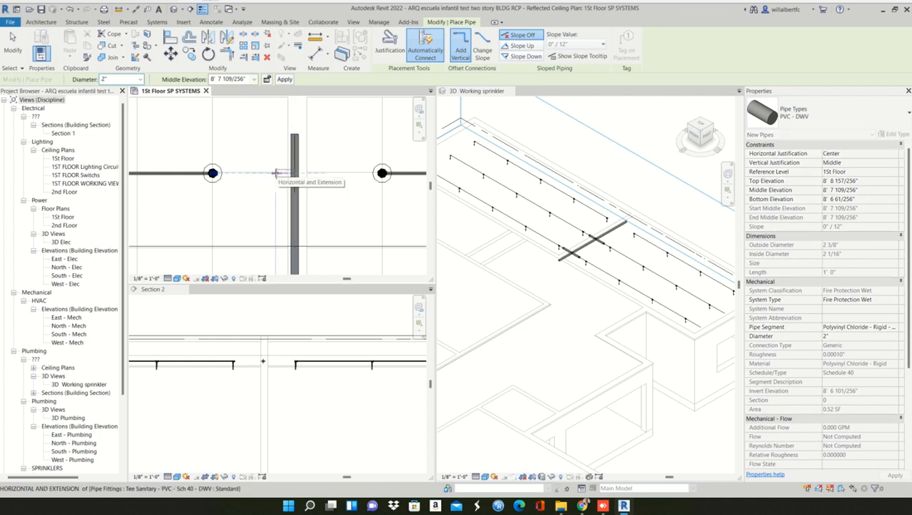
click(276, 173)
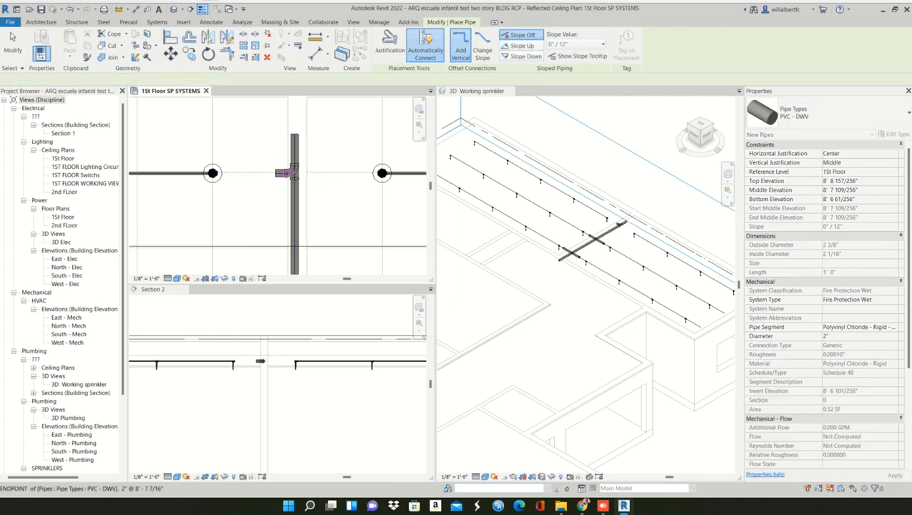
key(Escape)
key(Escape)
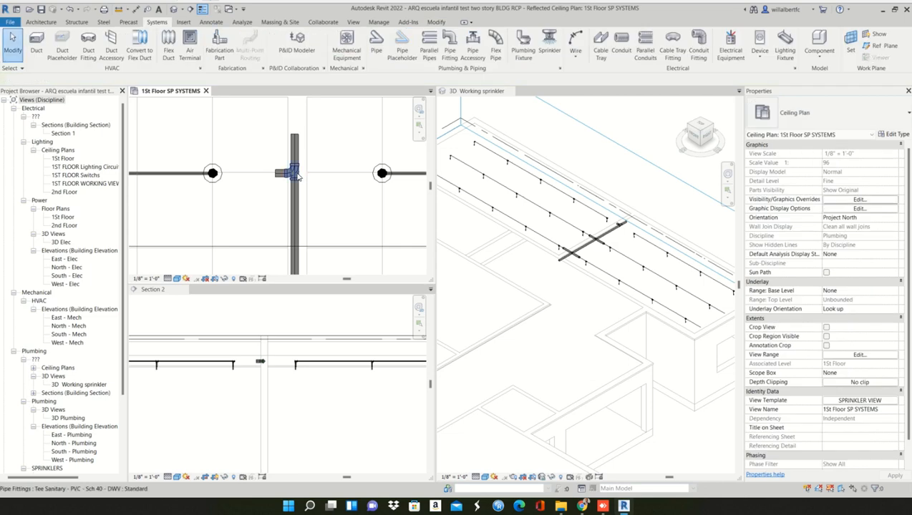
- Convert the uppermost tee on the main to a cross and draw a short 2" pipe from its open side toward the right room
click(298, 176)
click(329, 178)
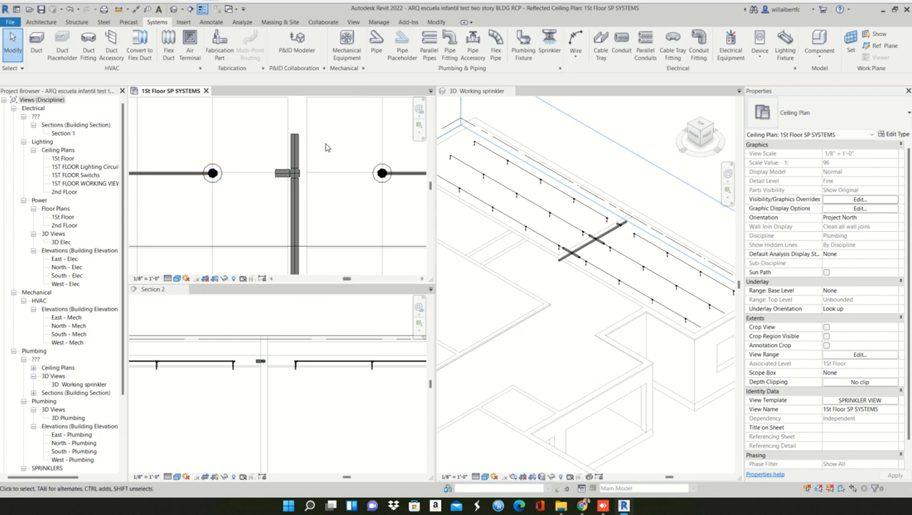
scroll(304, 179, up, 2)
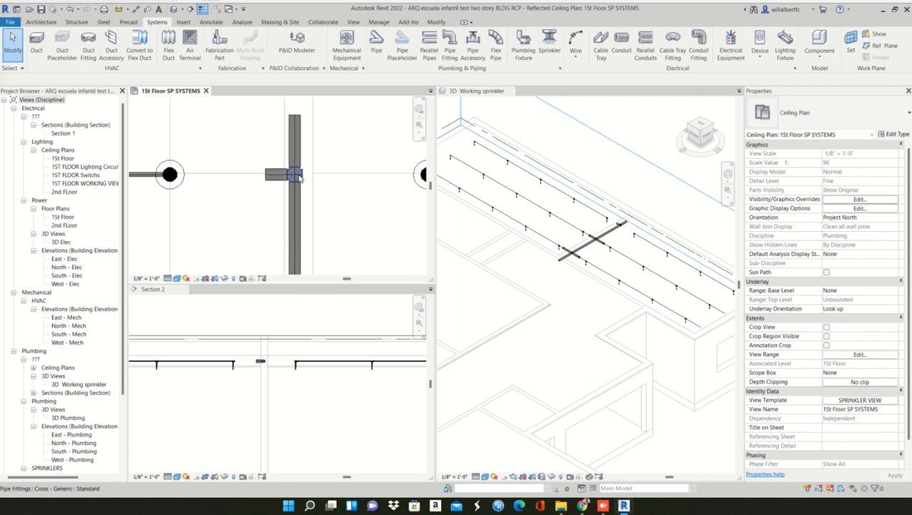
click(299, 177)
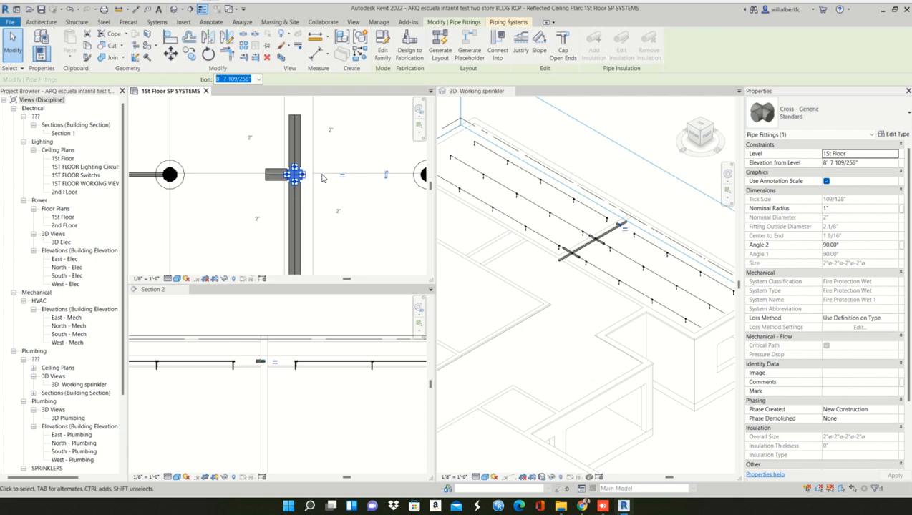
right_click(302, 175)
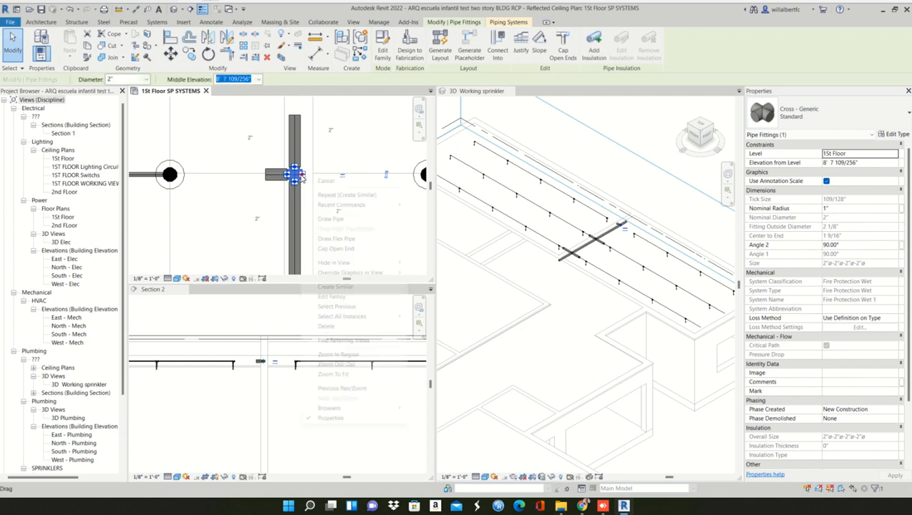
click(328, 219)
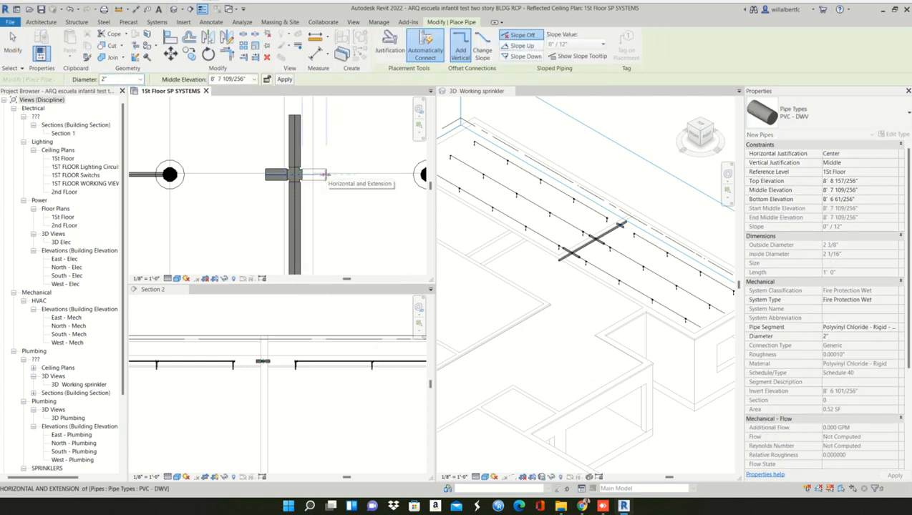
key(Escape)
key(Escape)
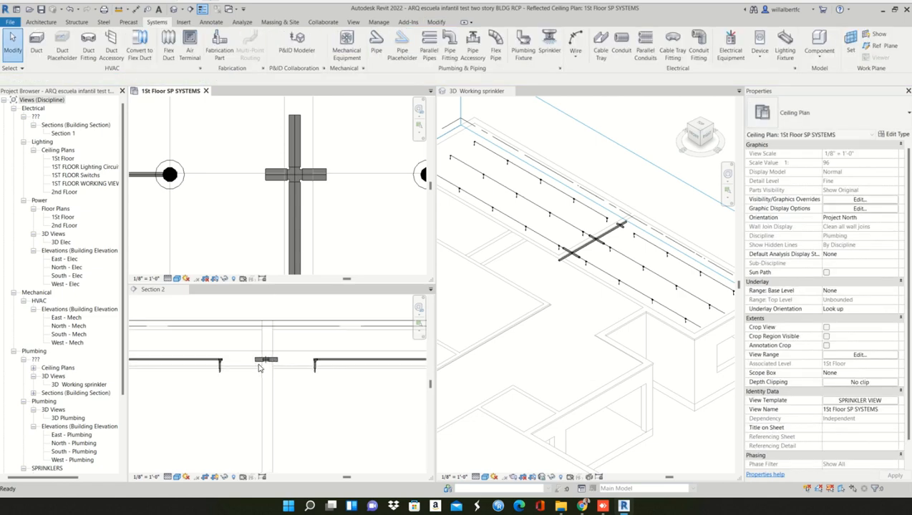
- Connect the left room's uppermost sprinkler row to its 2" branch with a 1/2" pipe drawn from the row's open tee in Section 2
scroll(261, 362, up, 3)
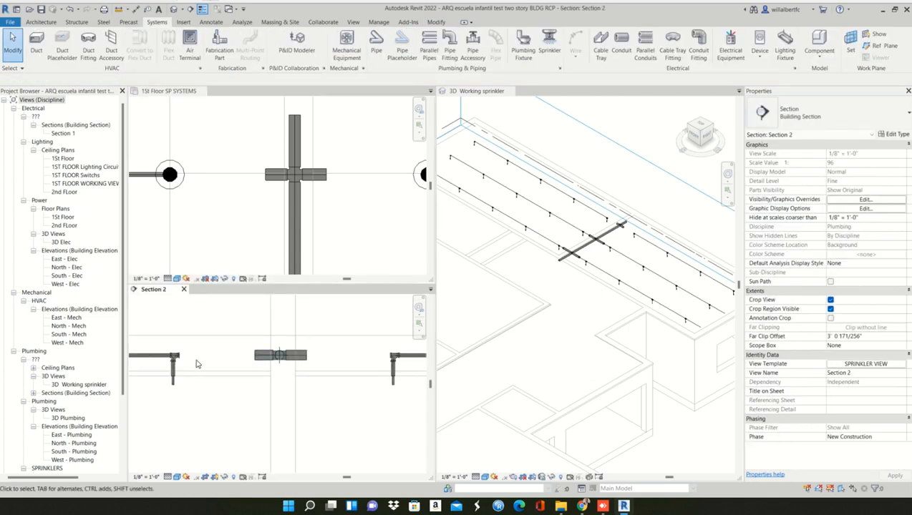
scroll(183, 361, up, 1)
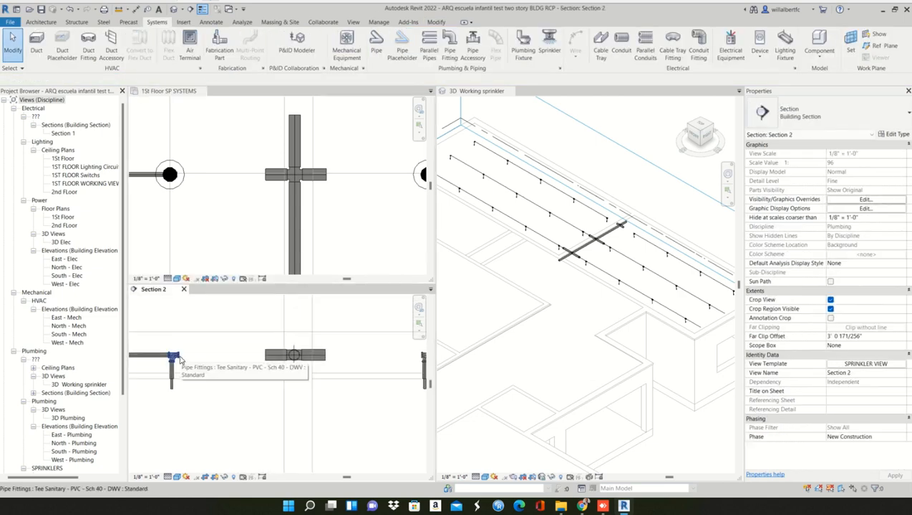
click(179, 359)
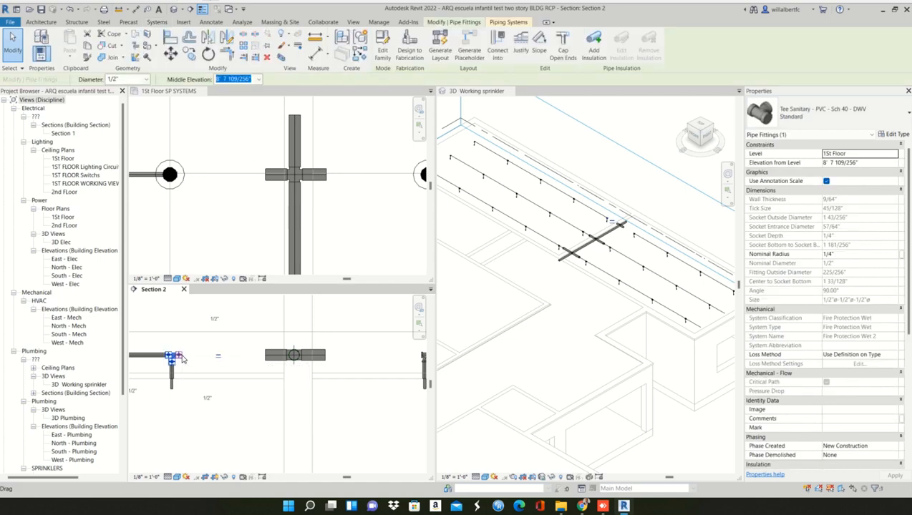
right_click(182, 359)
click(229, 148)
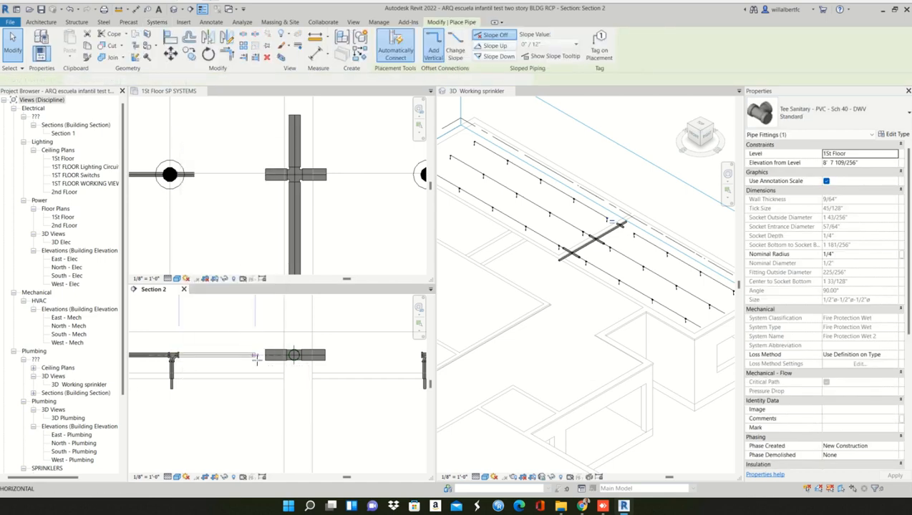
click(265, 356)
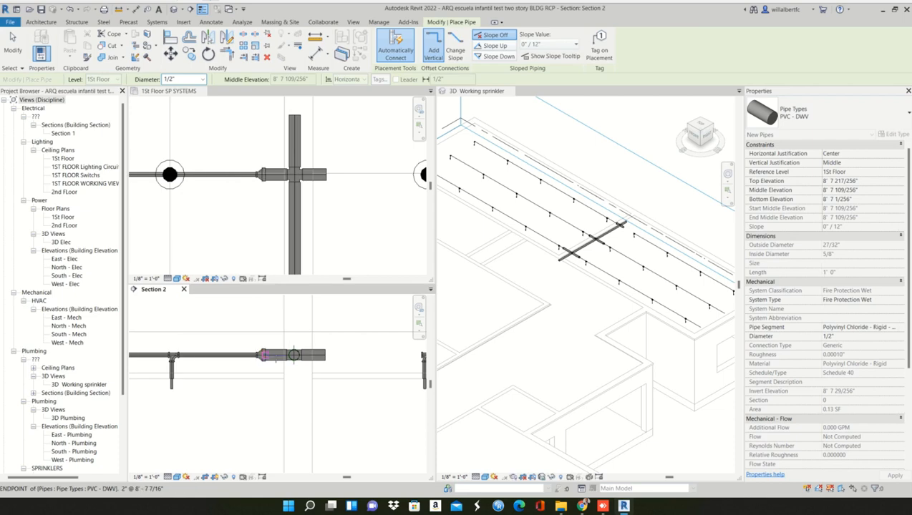
scroll(223, 358, down, 3)
key(Escape)
- Connect the right room's uppermost sprinkler row to its 2" branch with a 1/2" pipe drawn from the row's open tee
scroll(356, 357, up, 4)
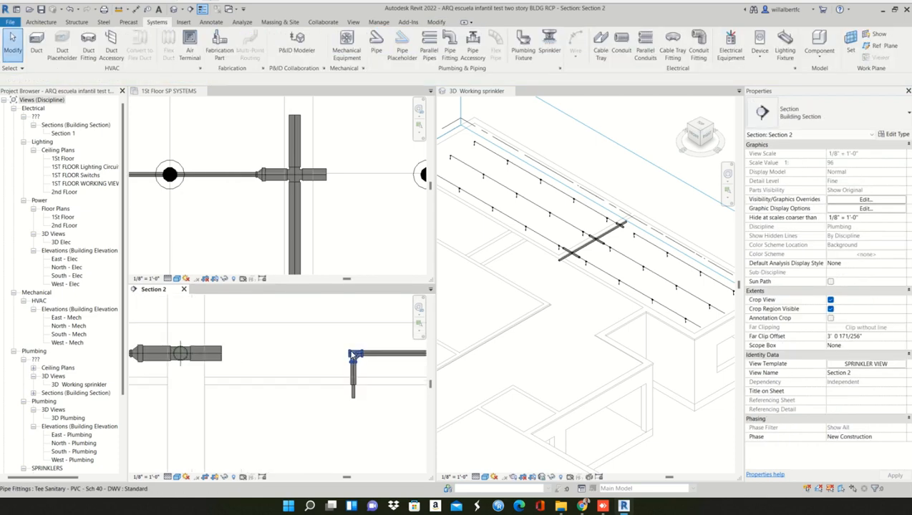
click(352, 356)
right_click(346, 356)
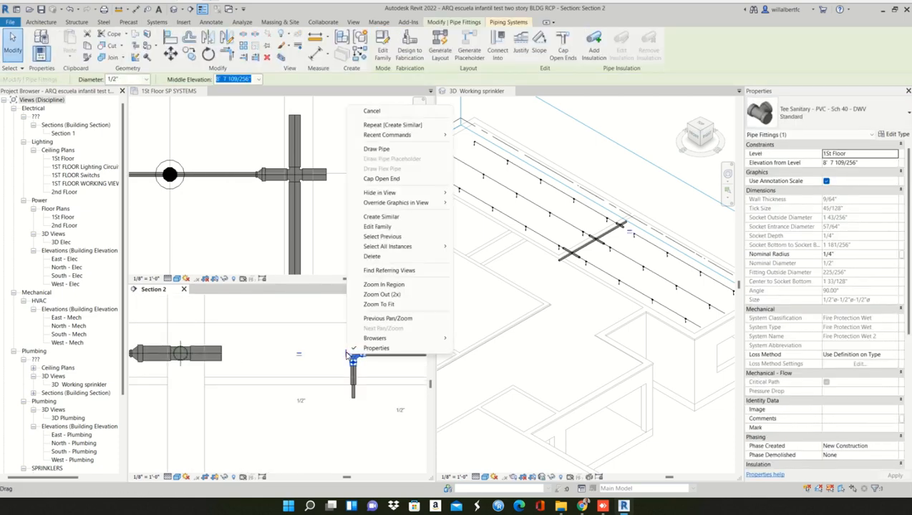
click(376, 149)
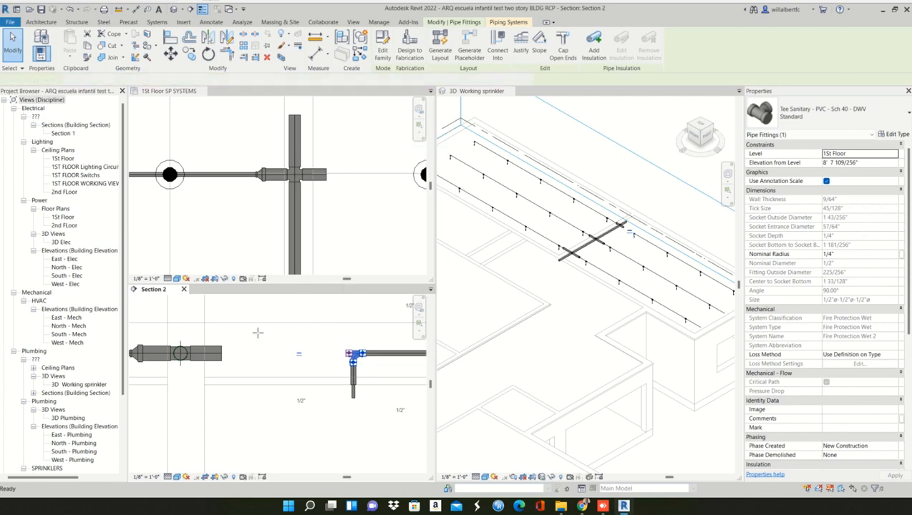
click(223, 353)
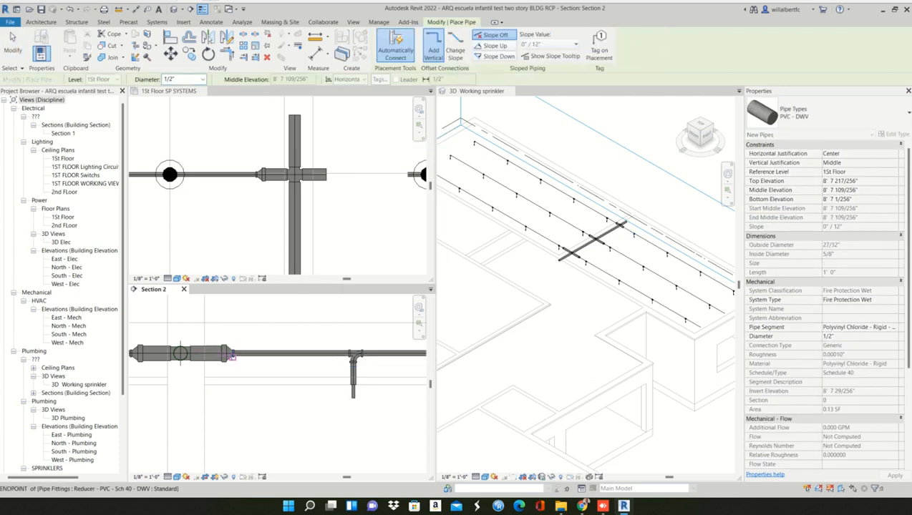
scroll(261, 362, down, 2)
key(Escape)
key(Escape)
- Delete the leftover piece of the 2" main pipe that extends past the uppermost cross in the ceiling plan
scroll(340, 203, down, 3)
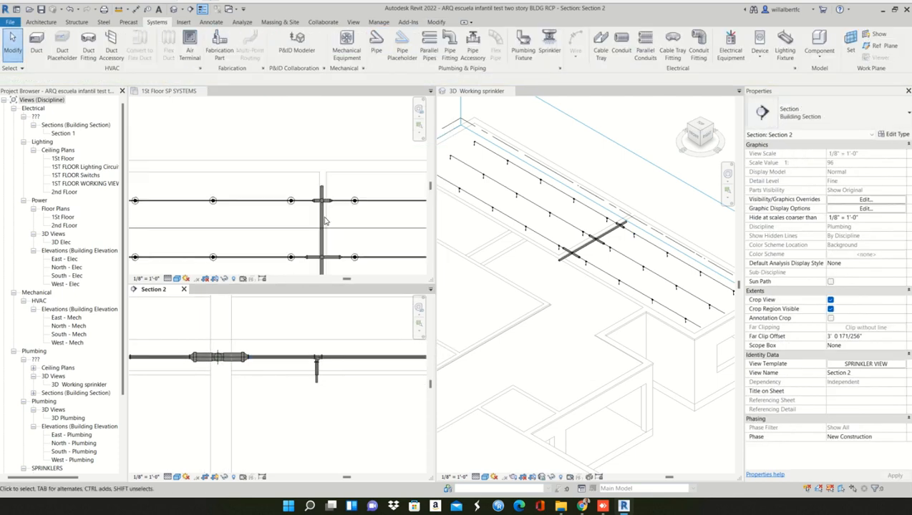
click(319, 193)
scroll(303, 167, down, 3)
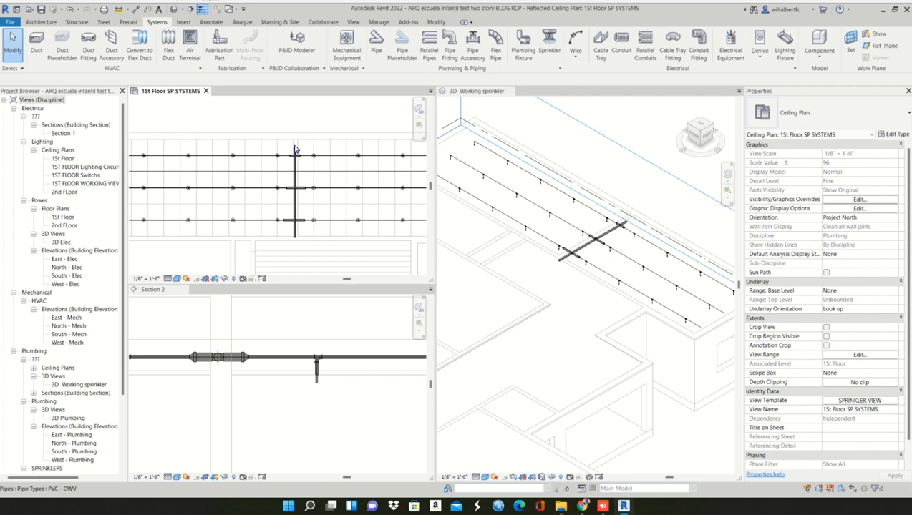
scroll(293, 146, up, 2)
scroll(293, 146, up, 3)
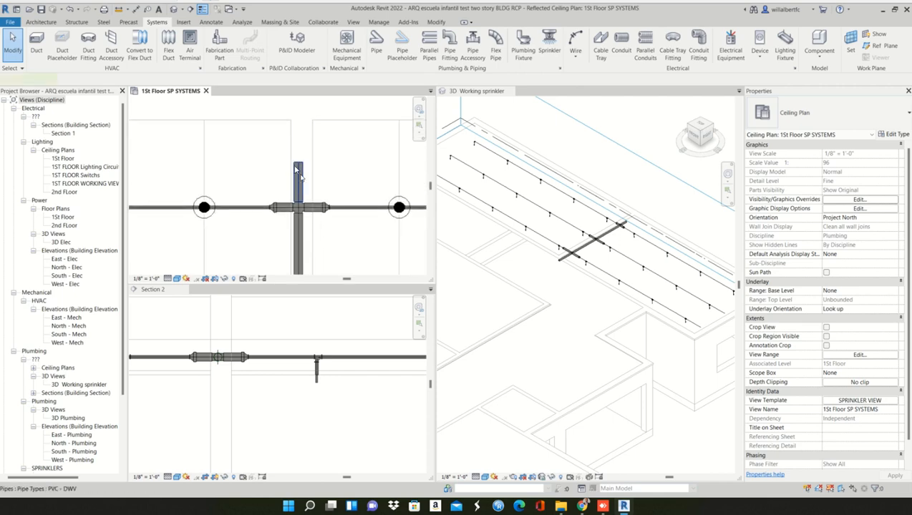
click(295, 169)
scroll(296, 191, up, 2)
key(Delete)
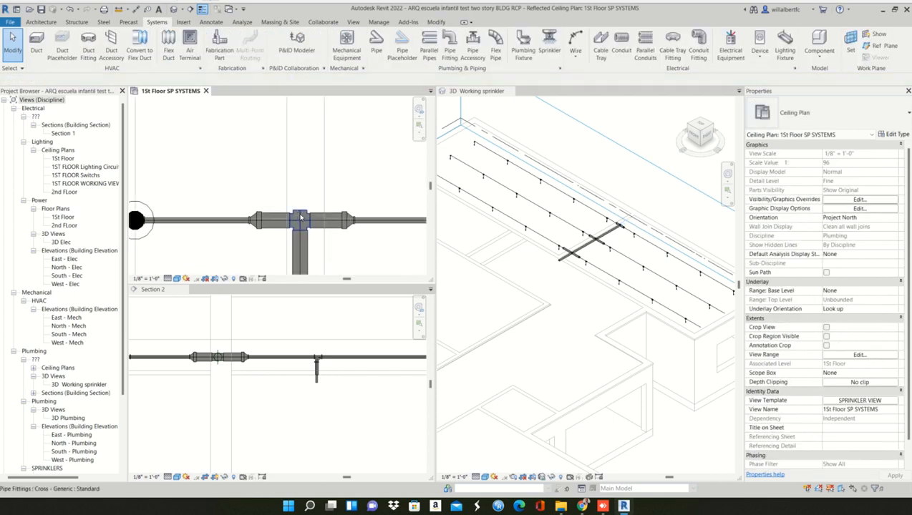
- Convert the uppermost cross on the main pipe to a tee by removing its unused outlet
click(301, 218)
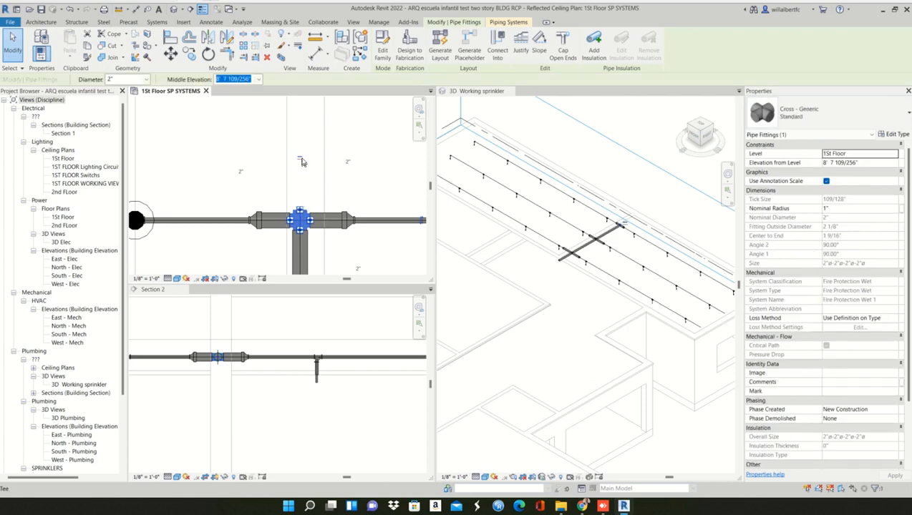
click(301, 160)
click(309, 170)
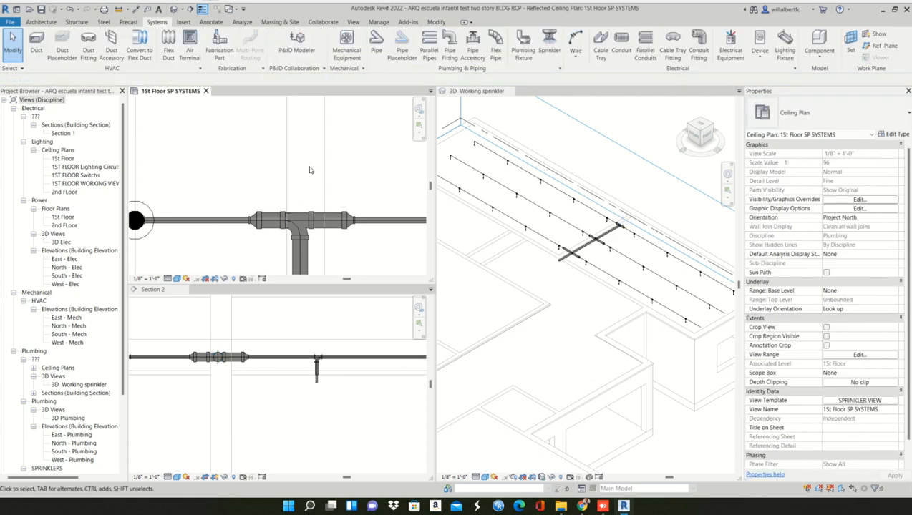
- Start the Align command in the ceiling plan for the branch connections of the middle and lowermost sprinkler rows
scroll(310, 171, down, 4)
middle_drag(313, 171, 313, 86)
middle_drag(315, 182, 299, 255)
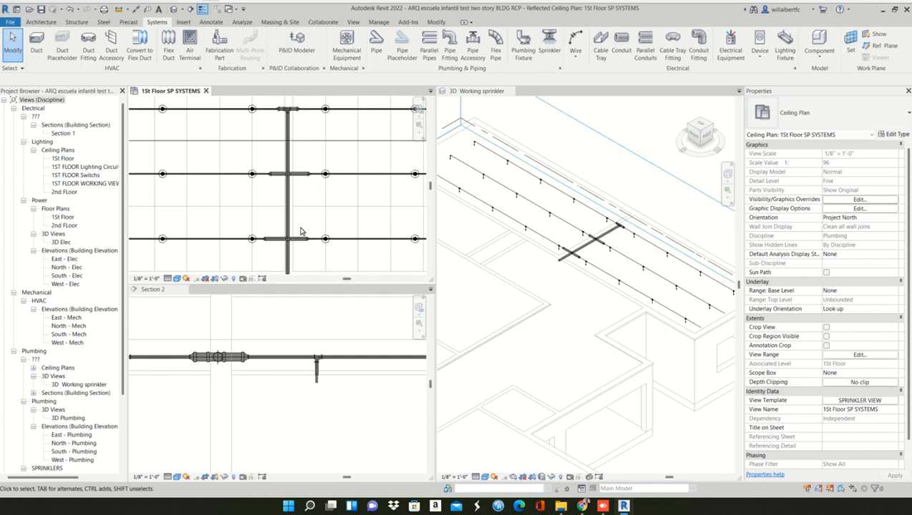
scroll(300, 231, up, 1)
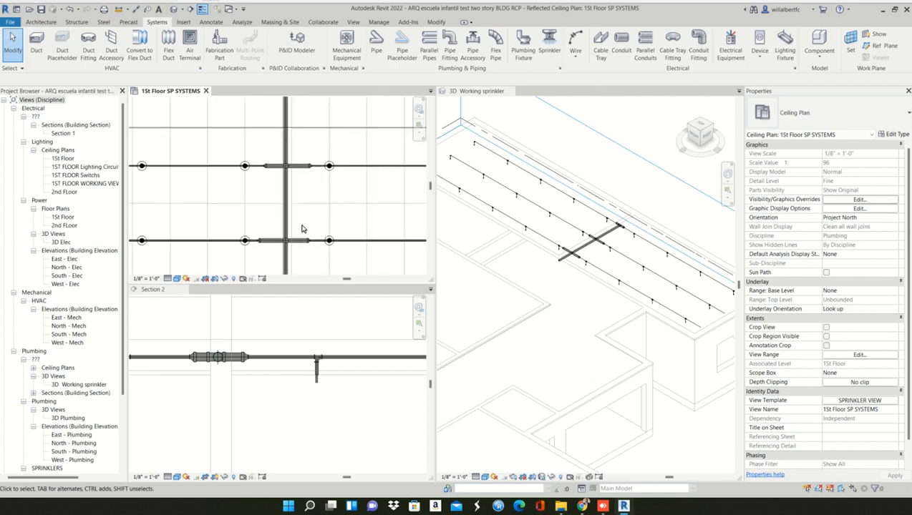
key(a)
key(l)
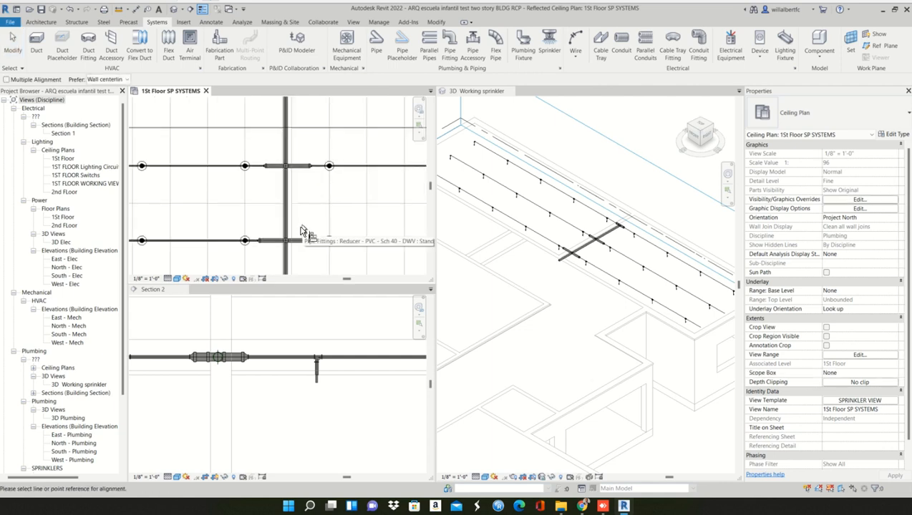
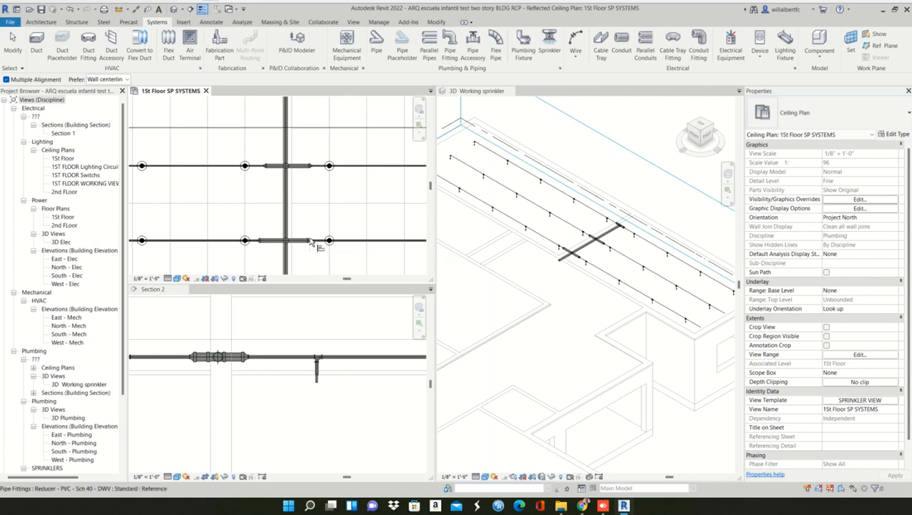
- Align the right-hand reducers of the middle and uppermost sprinkler rows with the lowermost row's right-hand reducer
scroll(320, 251, up, 2)
scroll(320, 245, up, 4)
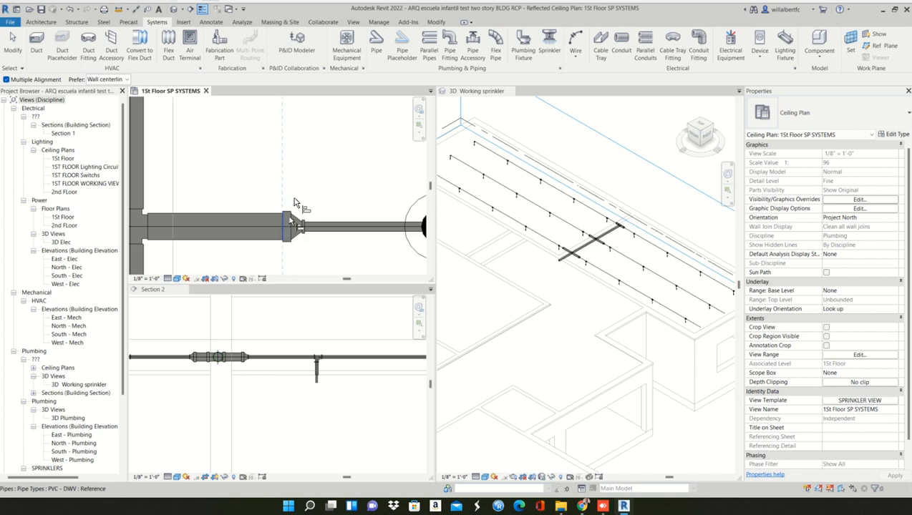
scroll(286, 224, down, 3)
middle_drag(312, 172, 290, 217)
scroll(288, 159, down, 2)
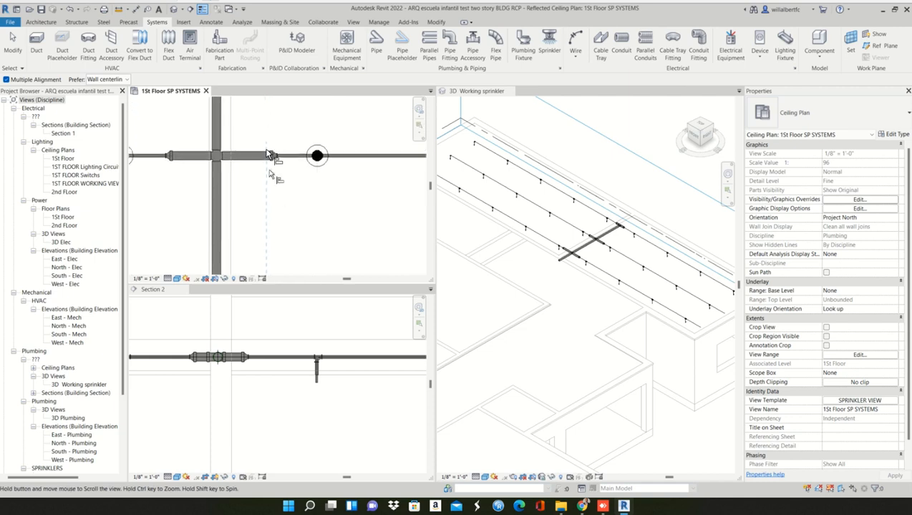
scroll(268, 155, up, 2)
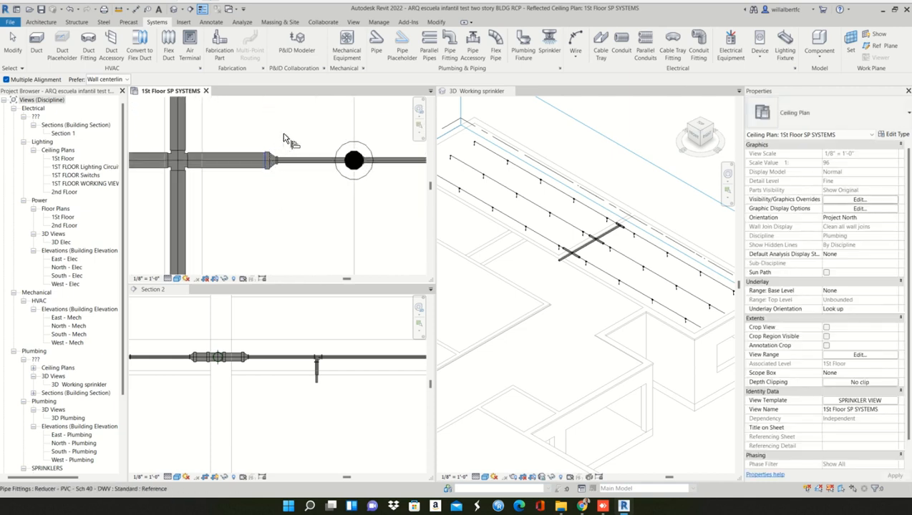
middle_drag(285, 171, 281, 257)
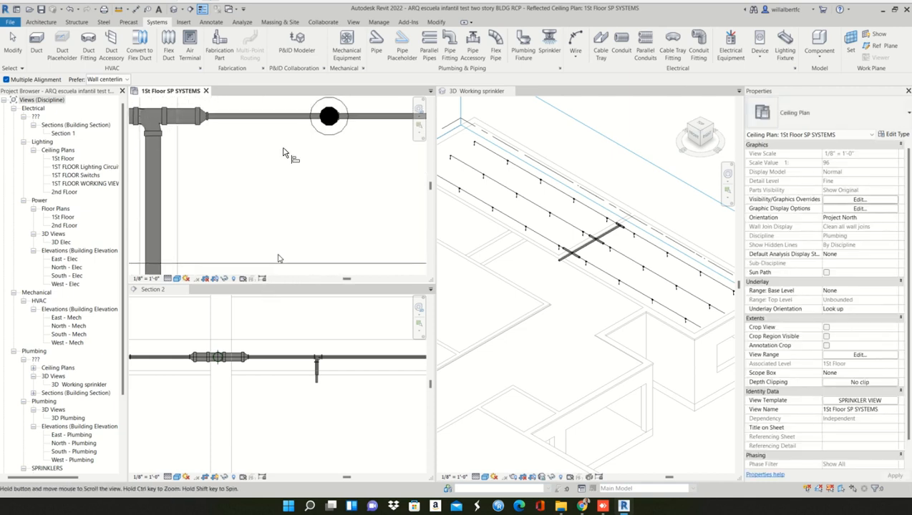
click(198, 114)
scroll(214, 176, down, 2)
scroll(217, 174, down, 4)
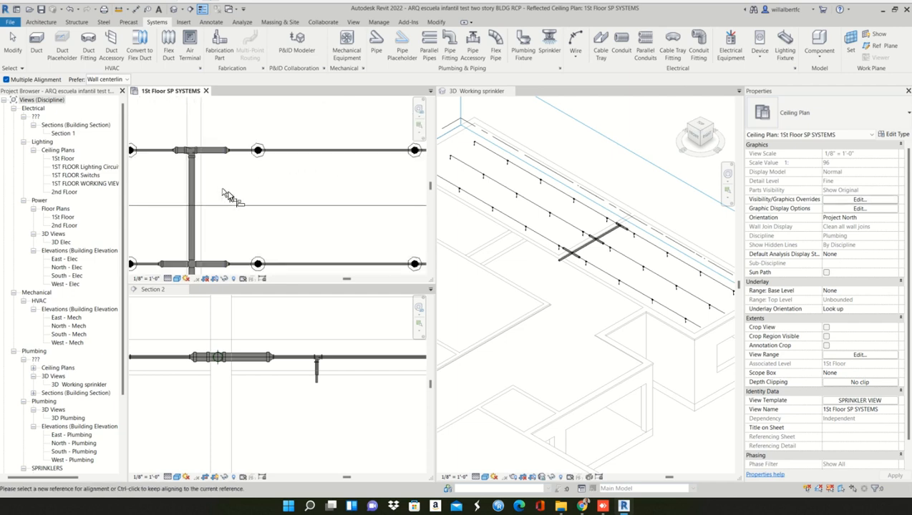
middle_drag(245, 176, 216, 96)
scroll(219, 100, down, 1)
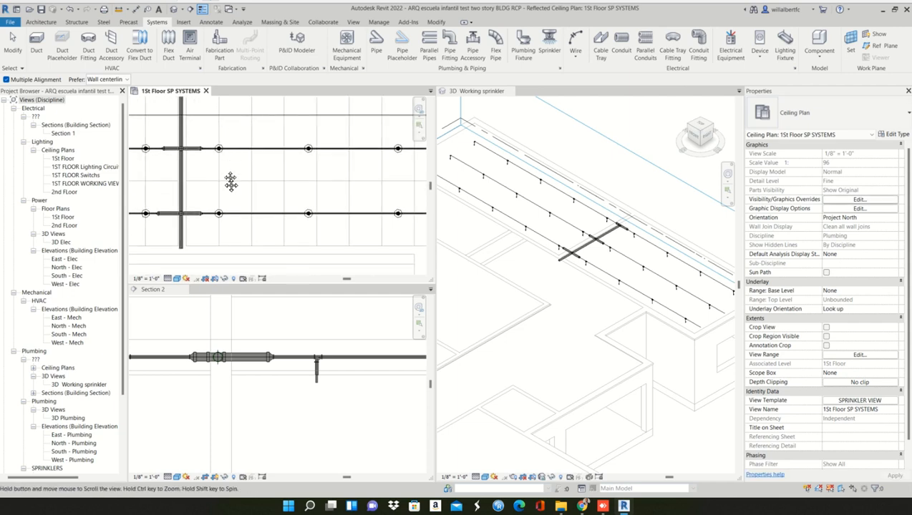
middle_drag(230, 152, 227, 200)
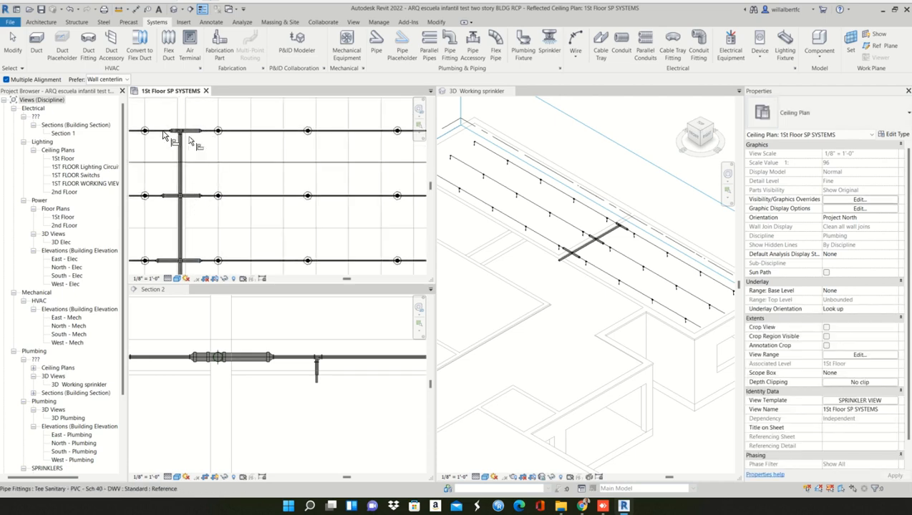
key(Escape)
key(Escape)
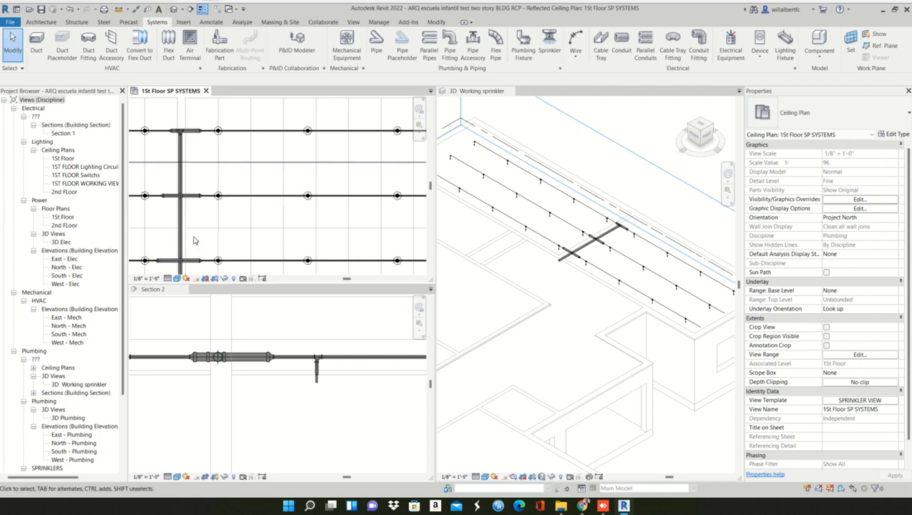
- Measure the 2" branch pipe between the lowermost cross and its right-hand reducer with an aligned dimension, without placing it
scroll(193, 241, up, 5)
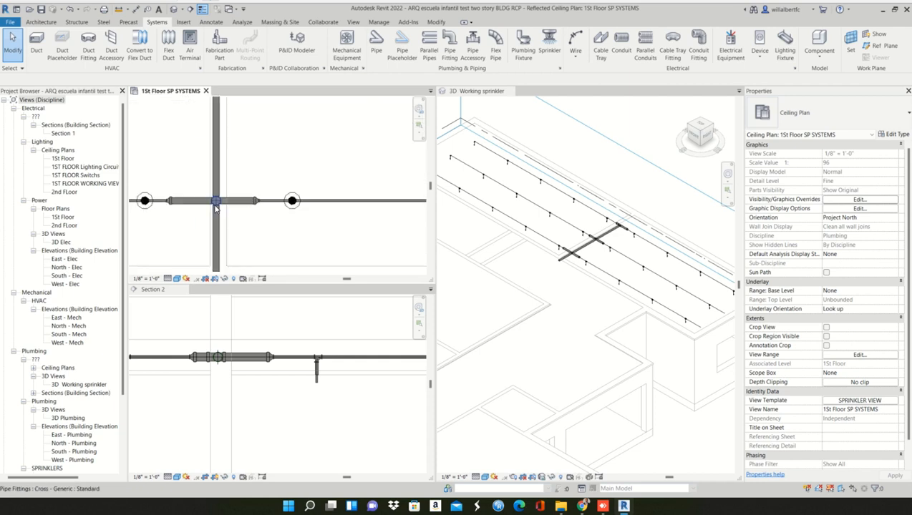
scroll(215, 206, up, 1)
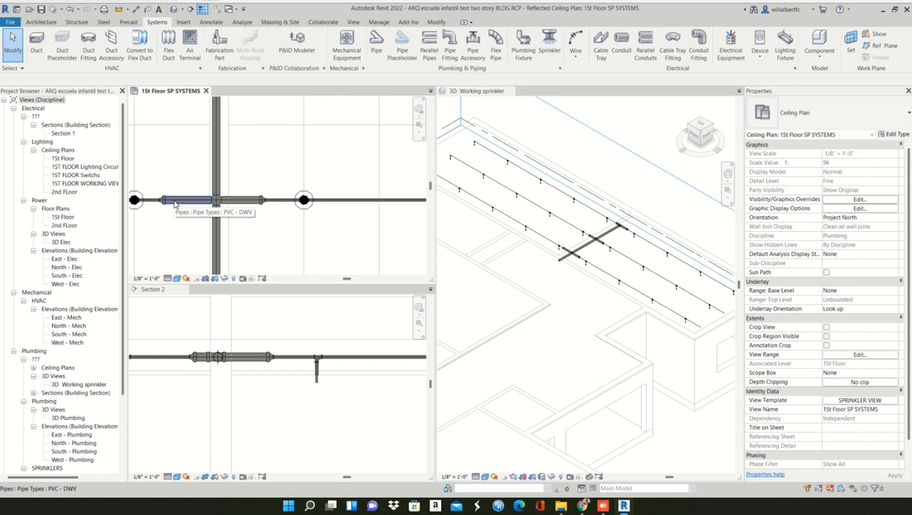
scroll(275, 220, up, 2)
middle_drag(275, 220, 286, 204)
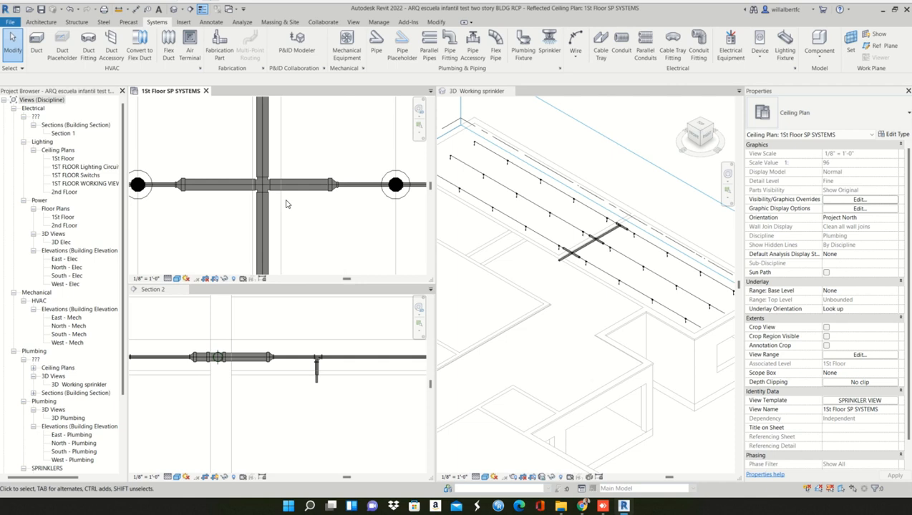
key(d)
key(i)
scroll(272, 190, up, 2)
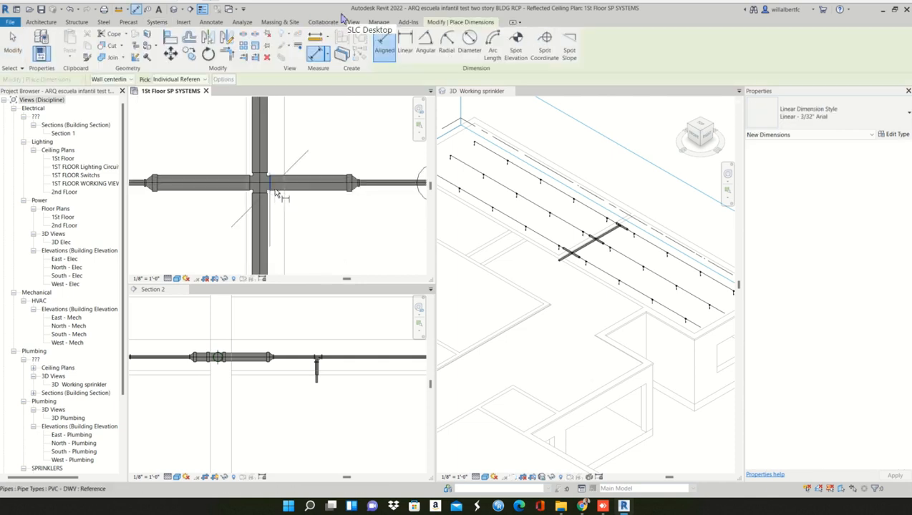
click(275, 192)
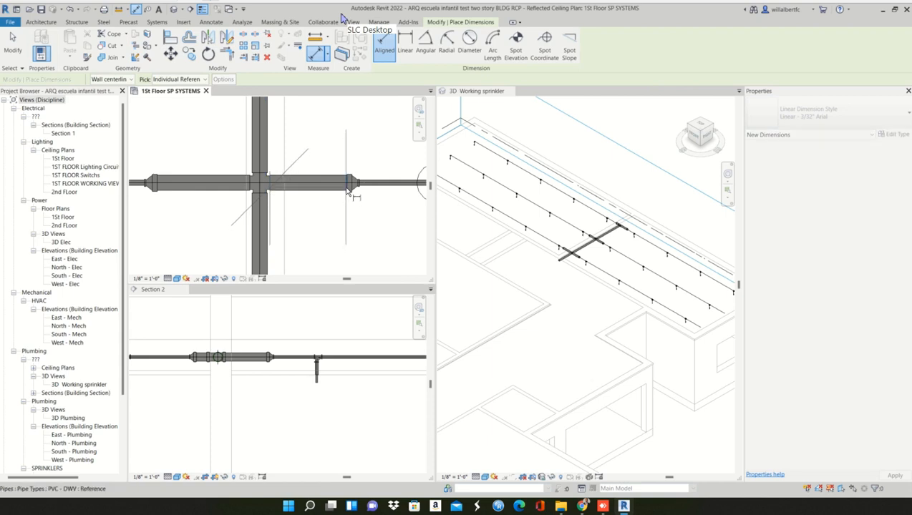
click(347, 189)
scroll(348, 203, down, 3)
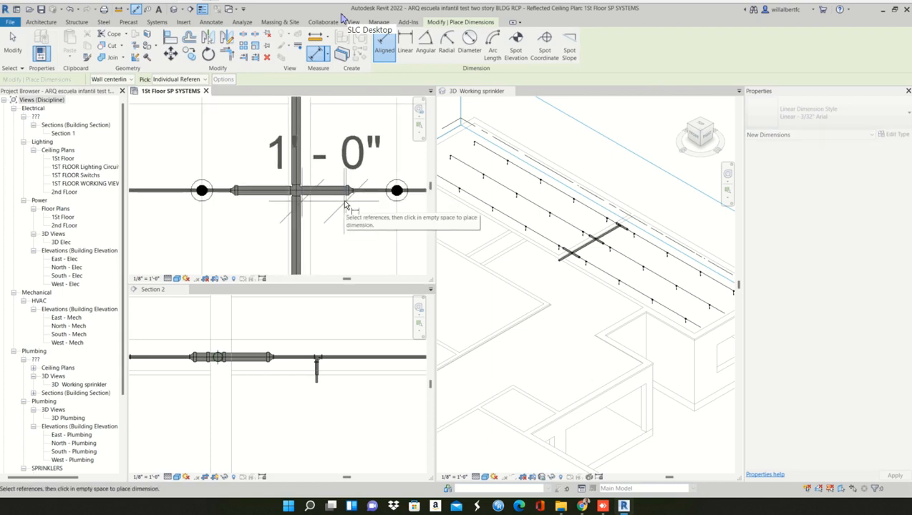
key(Escape)
scroll(344, 204, up, 3)
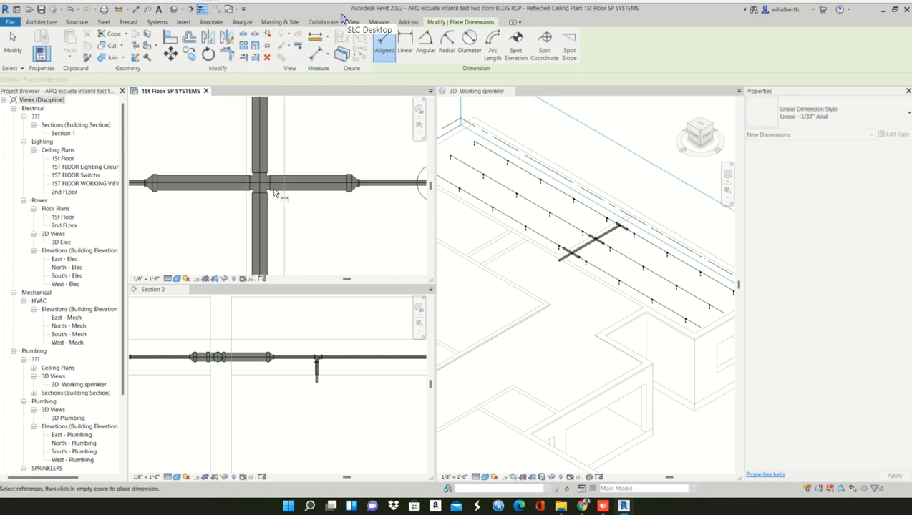
key(Escape)
- Place an aligned dimension below the lowermost row for the 2" branch pipe between the cross and its left-hand reducer
middle_drag(248, 205, 261, 204)
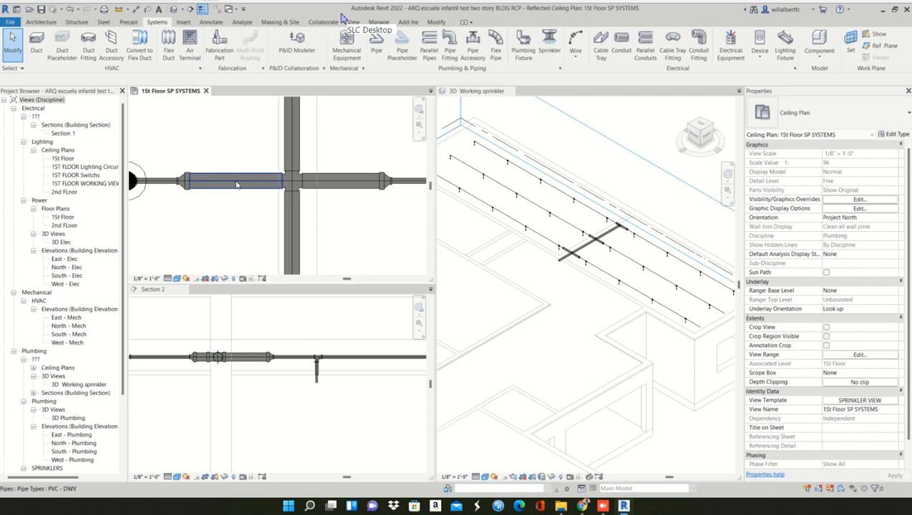
click(237, 184)
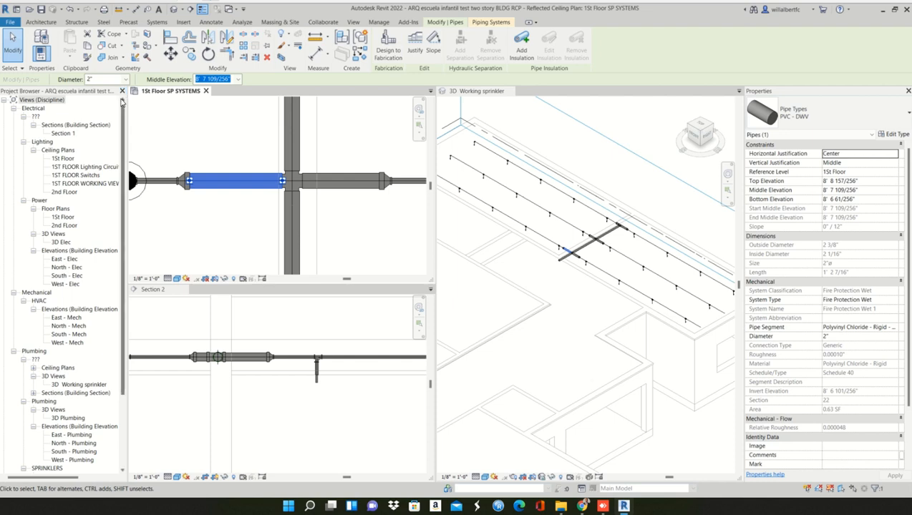
click(138, 13)
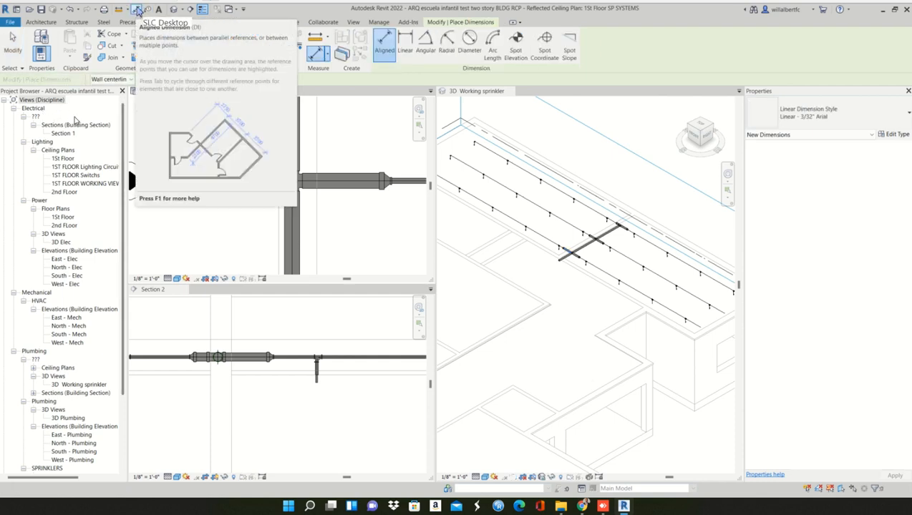
click(290, 185)
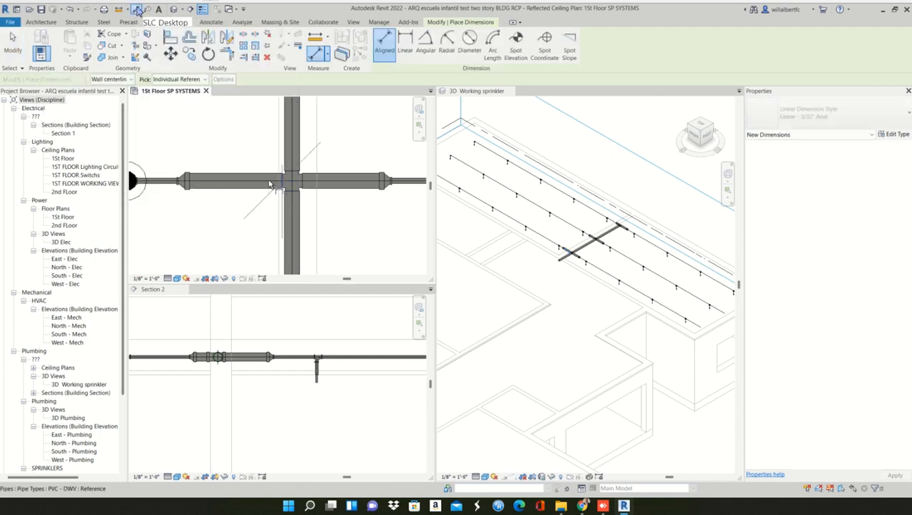
click(190, 183)
scroll(193, 223, down, 2)
middle_drag(204, 220, 252, 145)
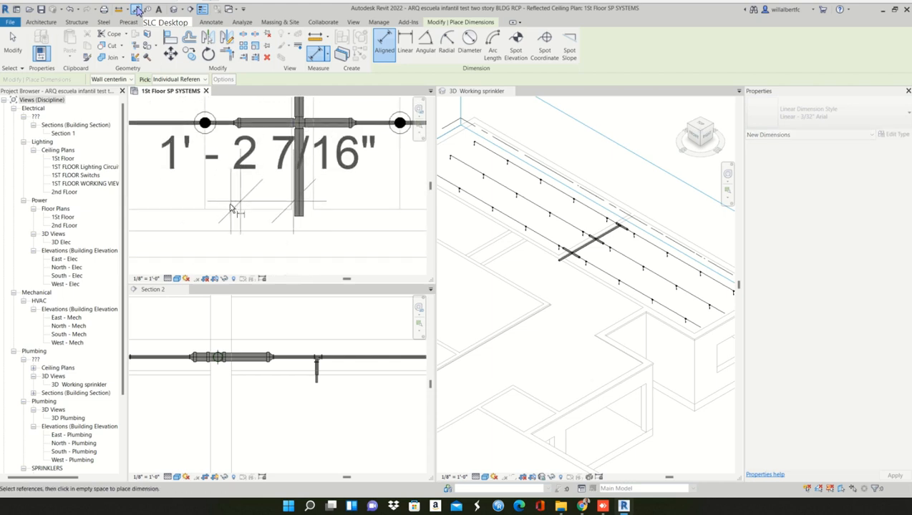
scroll(229, 220, down, 3)
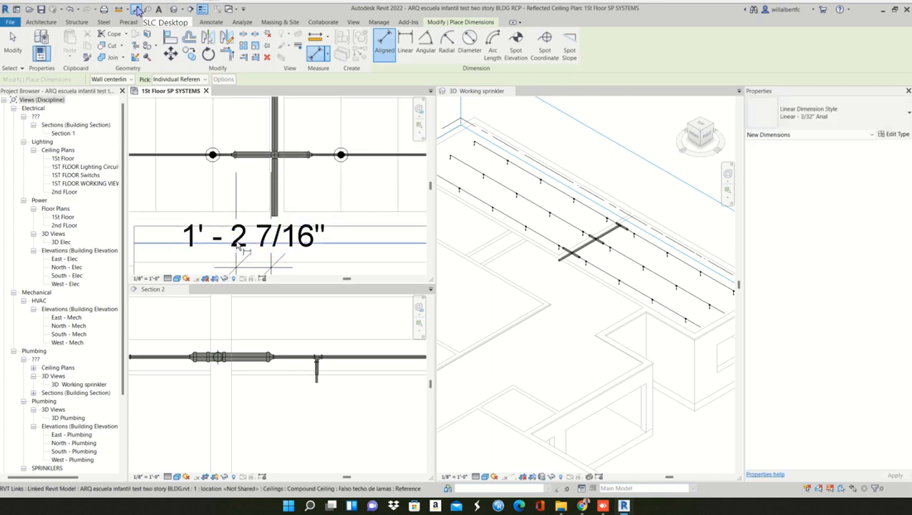
key(Escape)
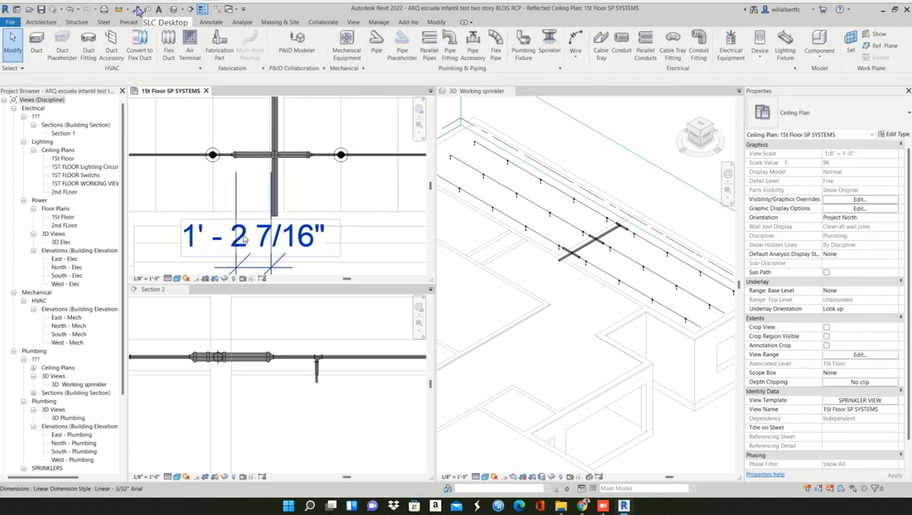
click(244, 239)
click(244, 240)
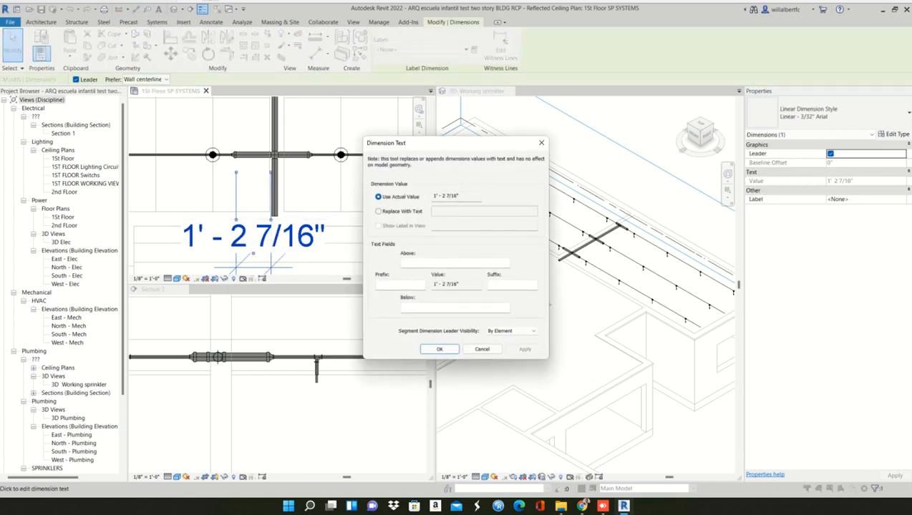
click(541, 143)
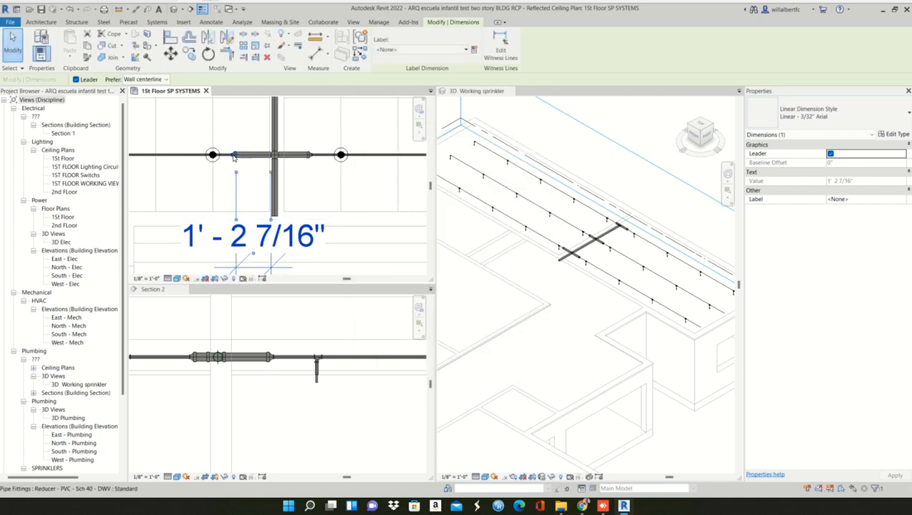
- Nudge the lowermost row's left-hand reducer toward the main pipe until the branch pipe dimension is 1' - 0 3/16"
click(233, 157)
scroll(234, 156, up, 2)
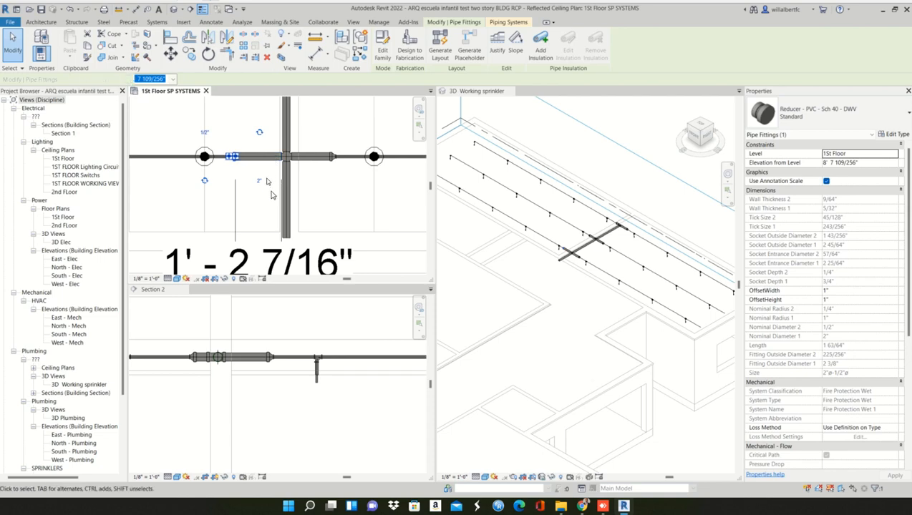
key(Right)
key(Right)
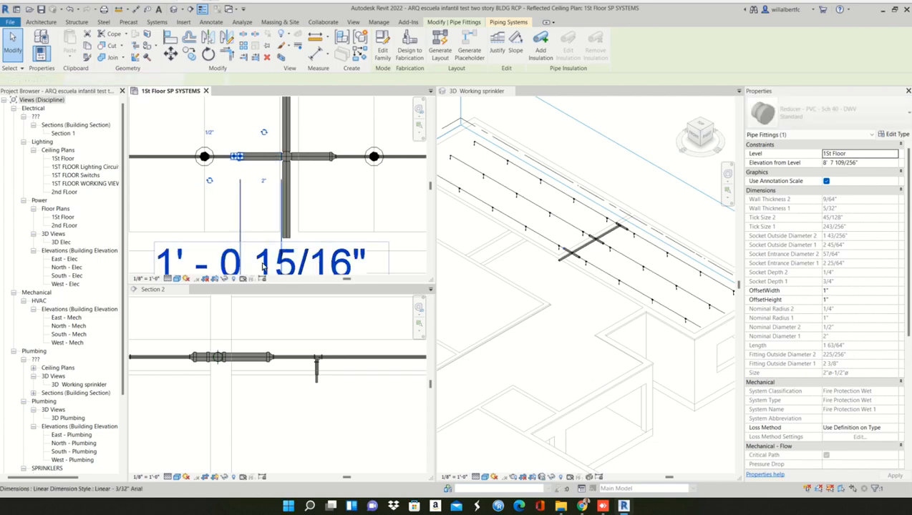
click(264, 261)
click(240, 167)
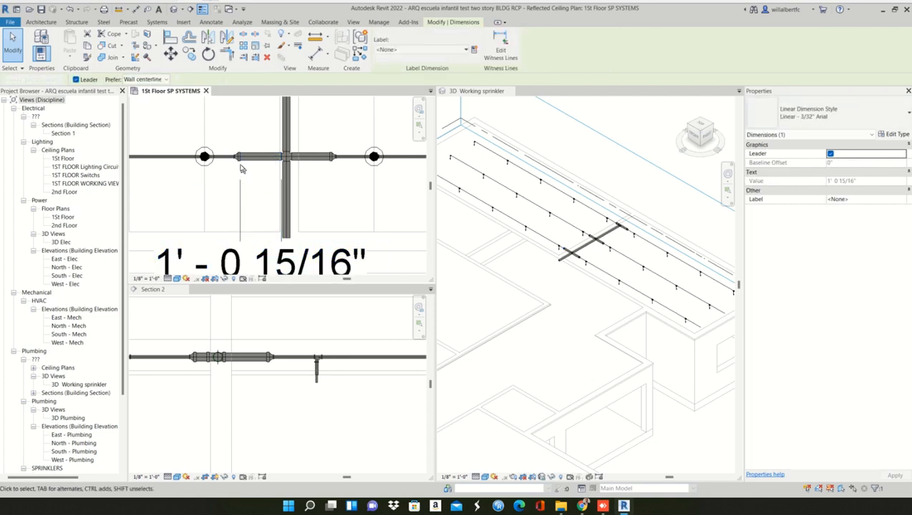
click(238, 156)
key(Right)
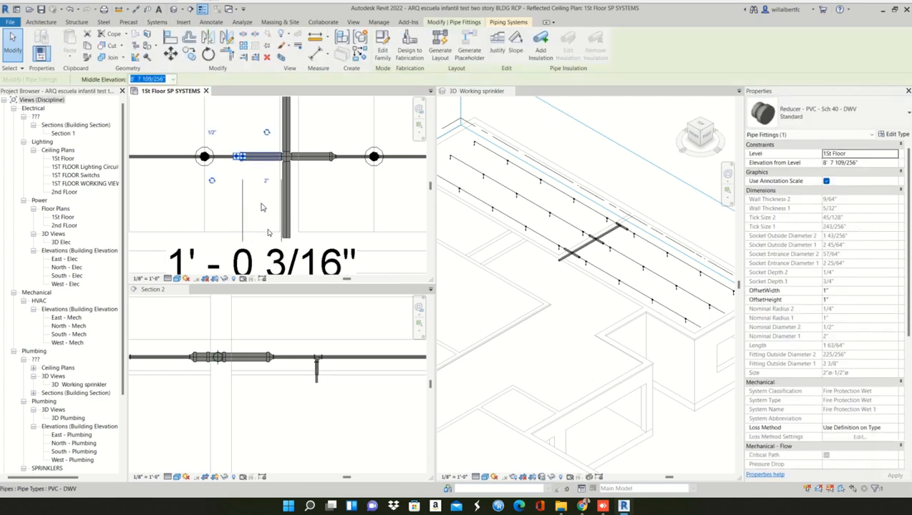
key(Right)
key(Left)
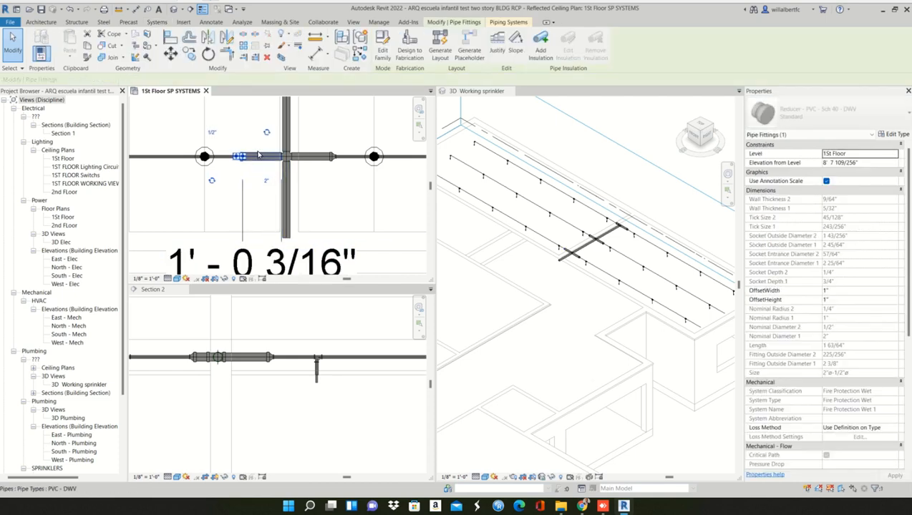
- Nudge the lowermost row's left-hand reducer slightly closer to the main pipe, bringing the branch pipe dimension to 0' - 11 15/16"
scroll(242, 149, up, 4)
click(244, 148)
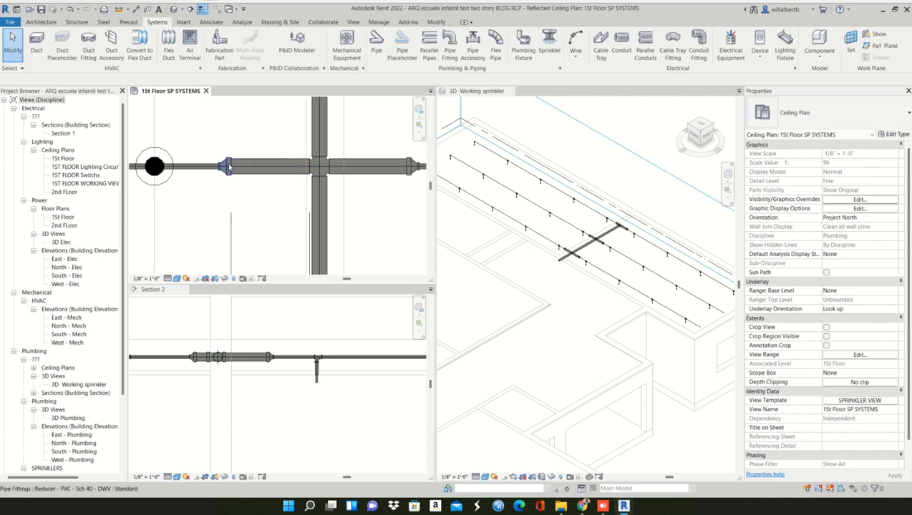
click(228, 166)
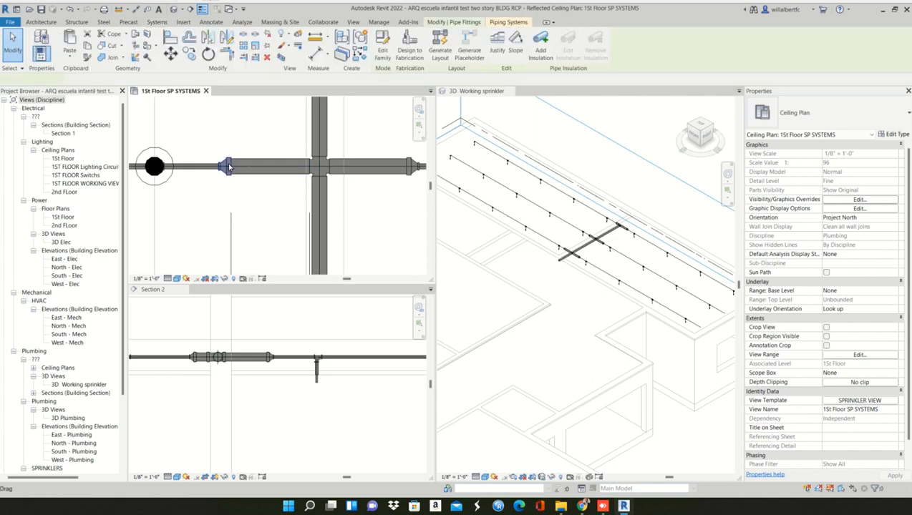
scroll(260, 166, down, 2)
click(271, 149)
middle_drag(277, 172, 277, 206)
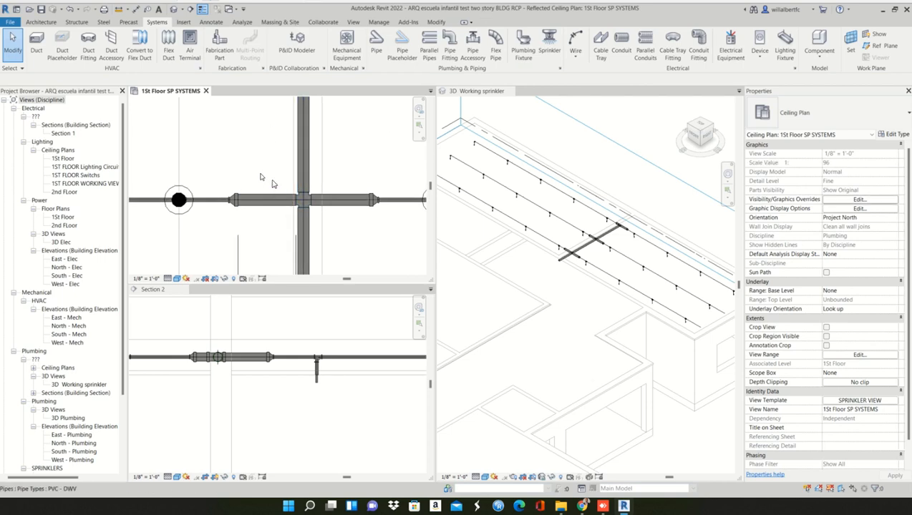
scroll(272, 183, up, 1)
click(225, 209)
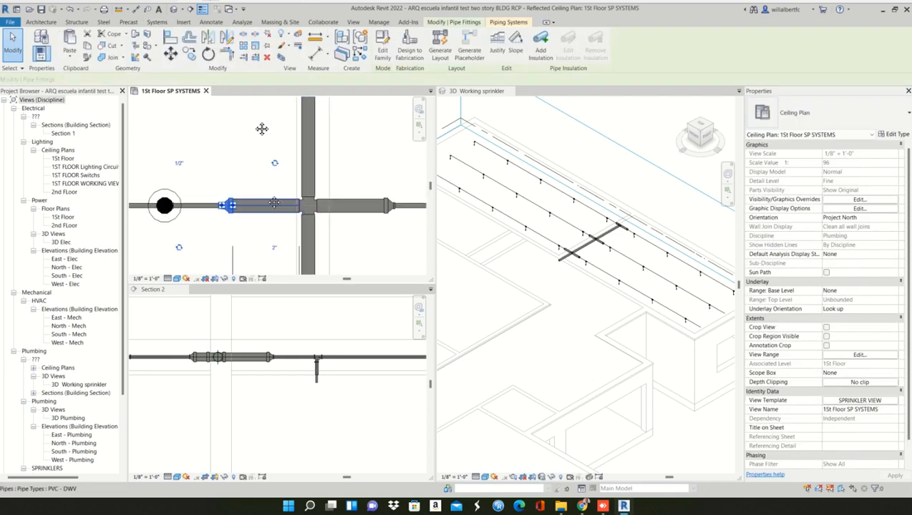
middle_drag(247, 229, 248, 139)
scroll(250, 184, down, 1)
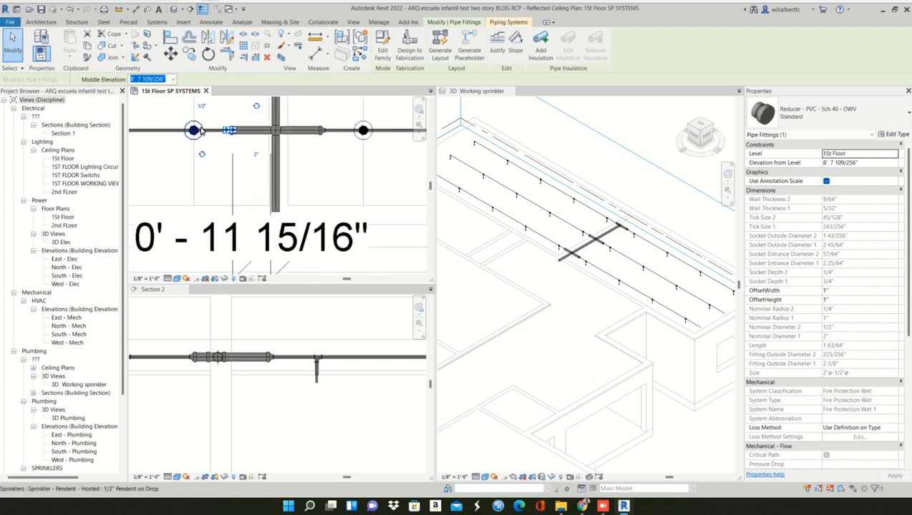
- Try to move the lowermost row's left-hand reducer 1' away from the cross
key(m)
key(v)
scroll(254, 139, up, 1)
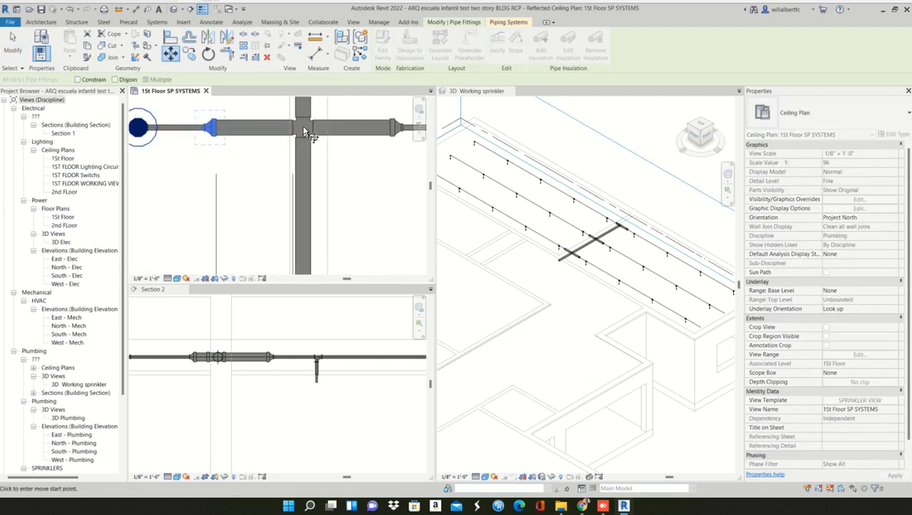
click(293, 126)
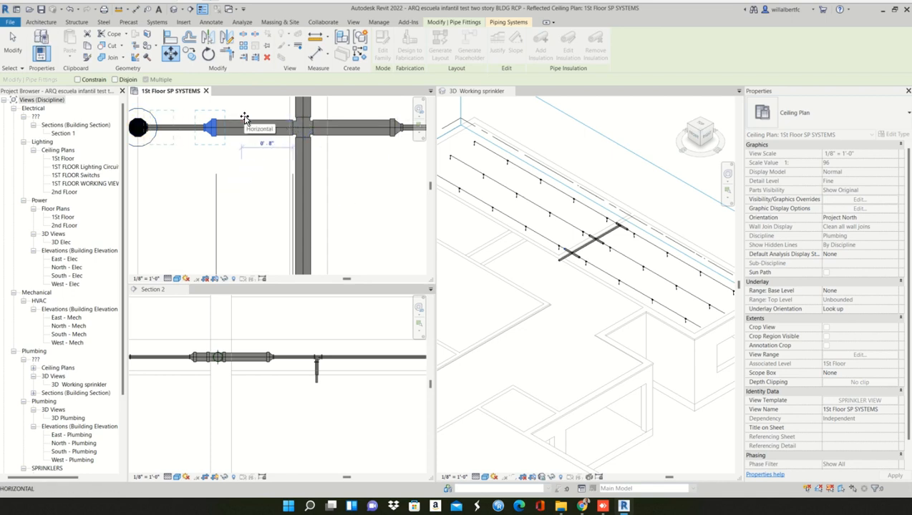
text(1)
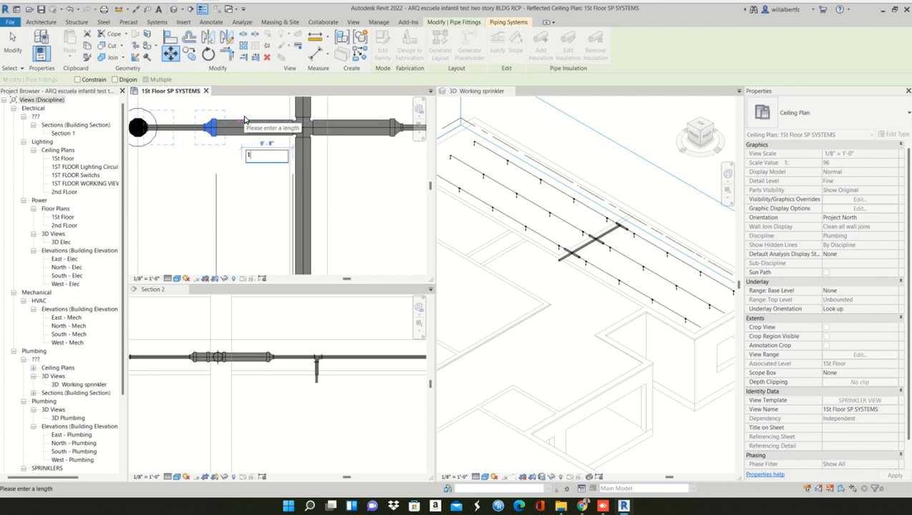
key(Return)
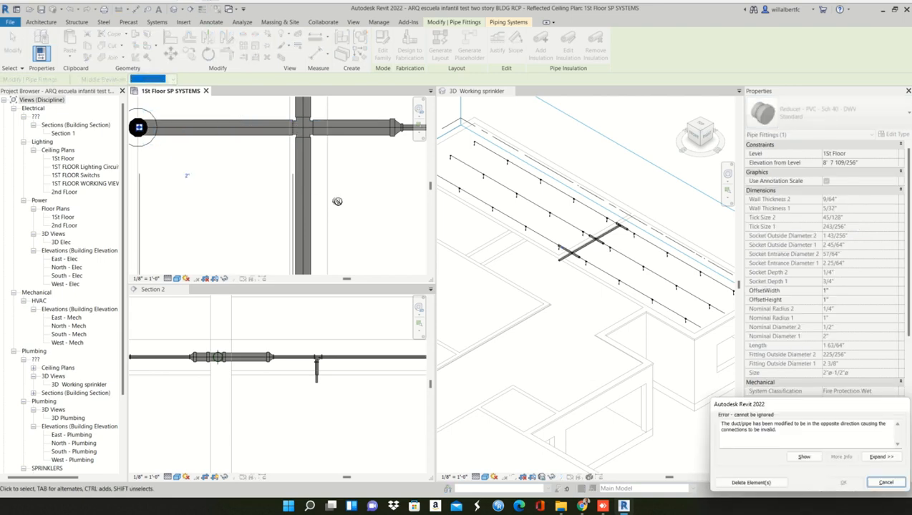
key(Escape)
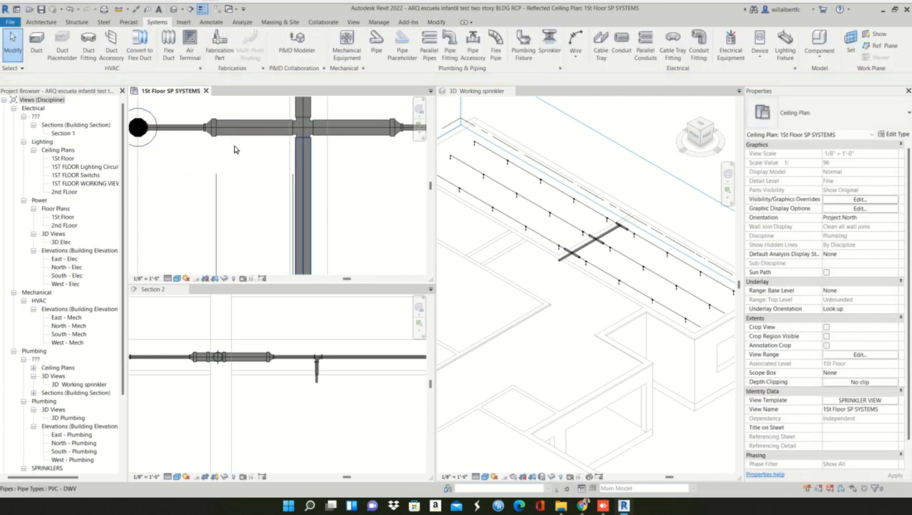
- Try to move the lowermost row's left-hand reducer 1' - 0" horizontally, using the branch pipe's end at the cross as the start point
scroll(232, 147, down, 1)
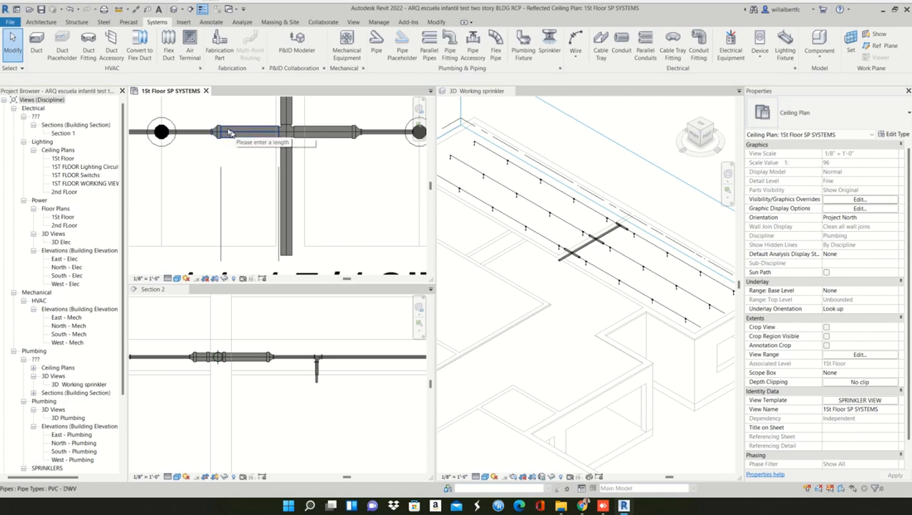
click(218, 131)
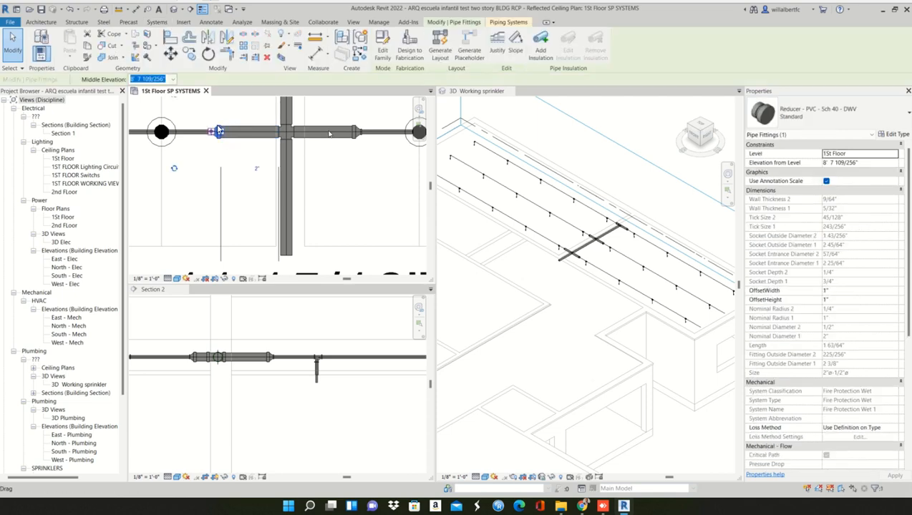
key(Escape)
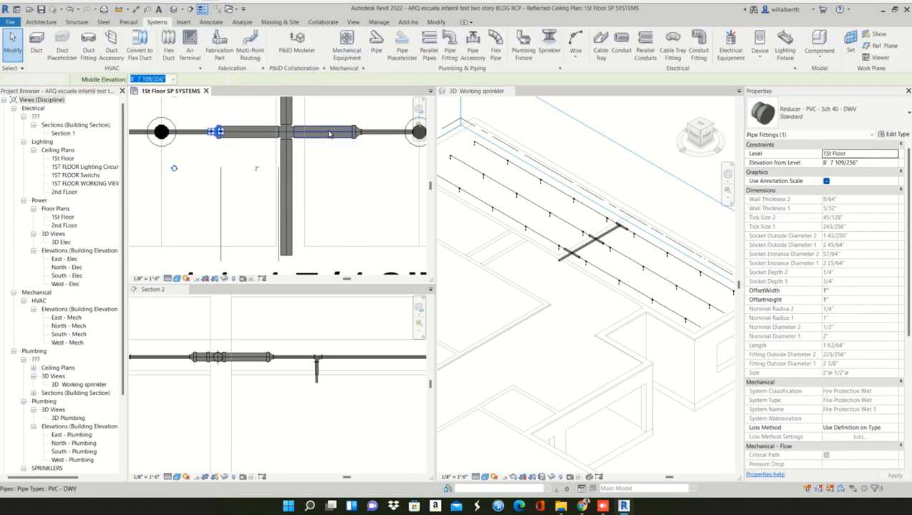
click(218, 134)
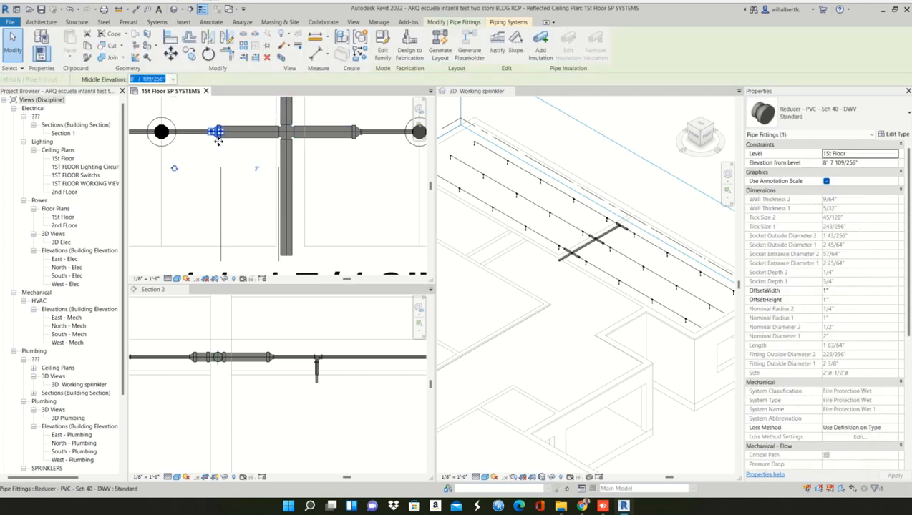
key(m)
key(v)
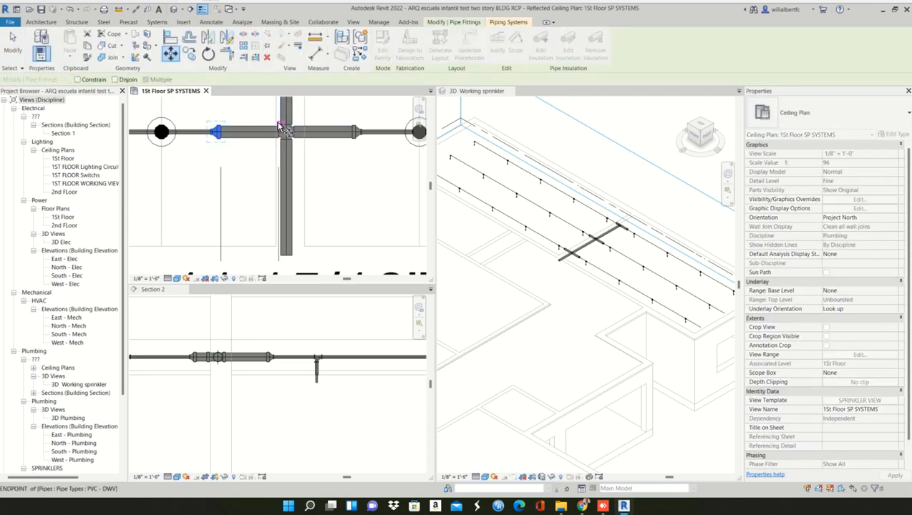
scroll(280, 128, up, 2)
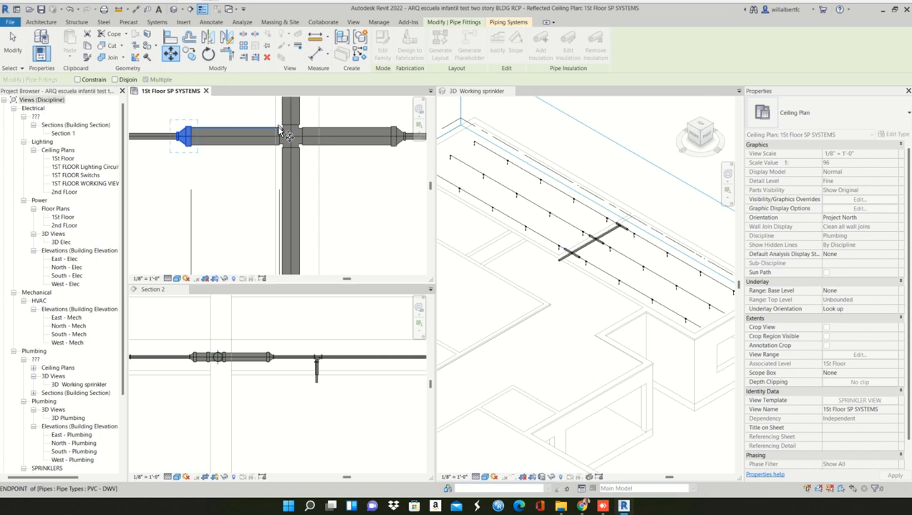
click(280, 131)
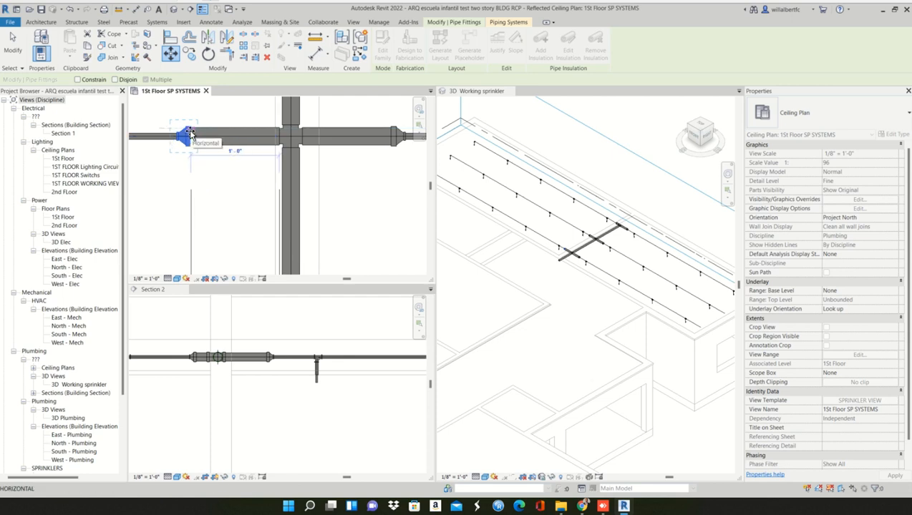
click(190, 134)
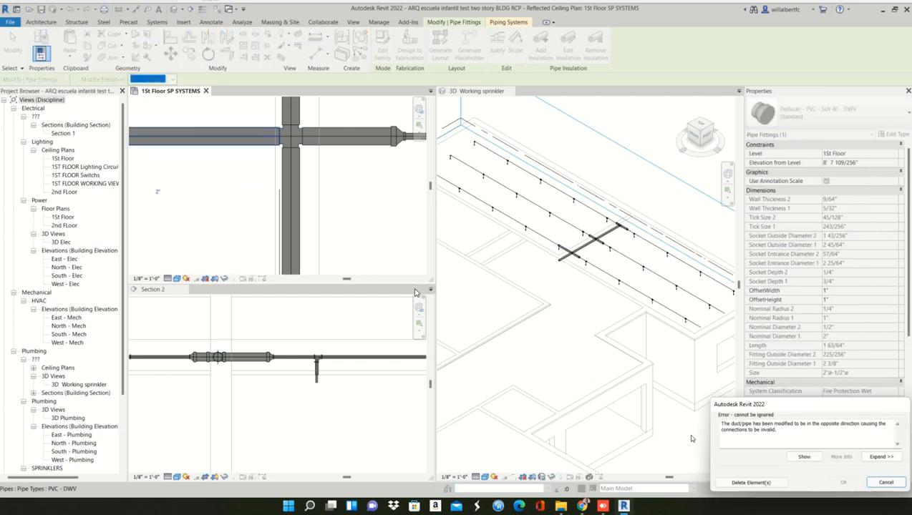
click(885, 482)
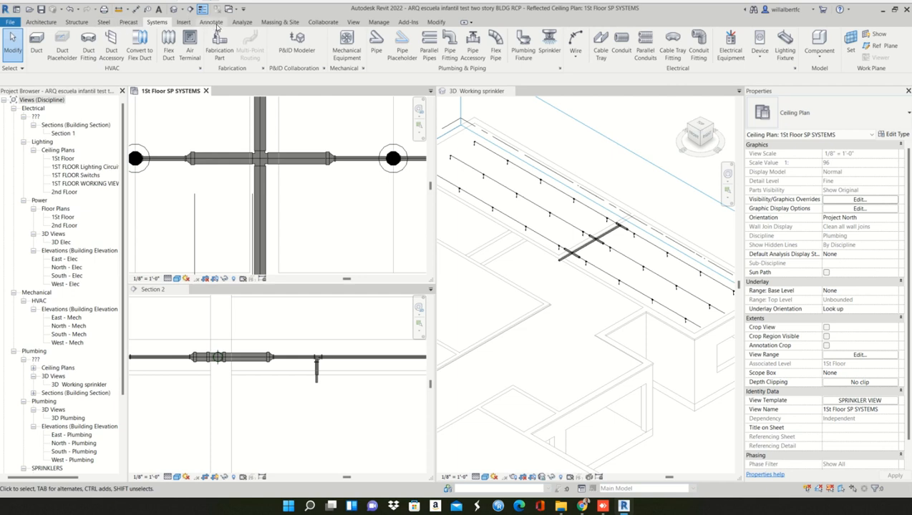
- Create a thin detail line by picking the branch pipe's edge at the cross, offset 1' 0" toward the left-hand reducer
click(211, 22)
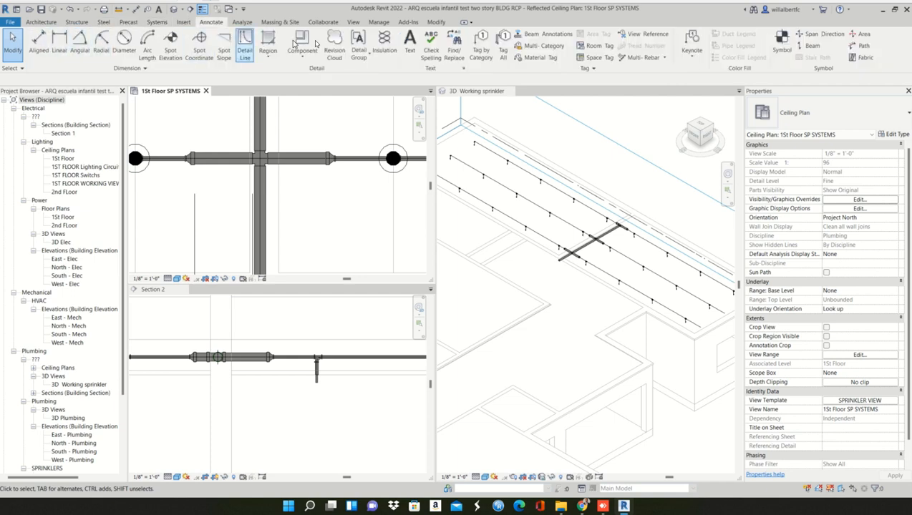
click(244, 43)
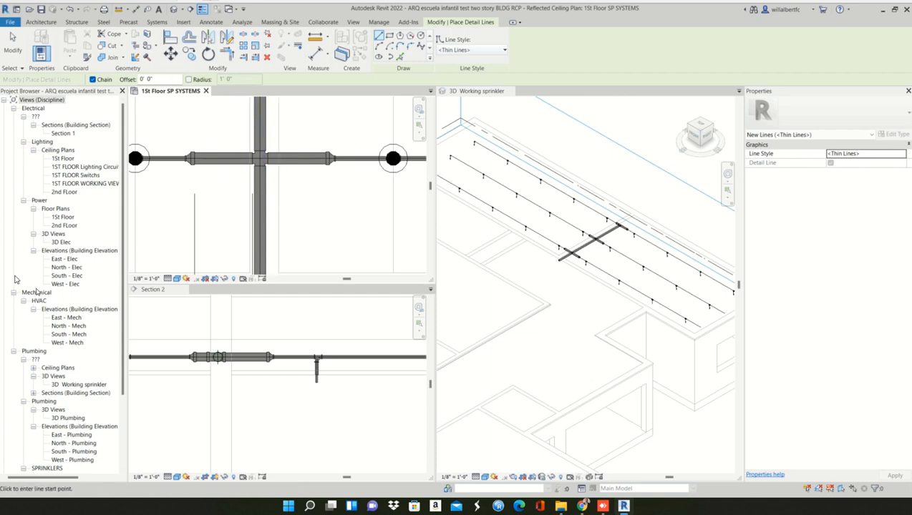
scroll(227, 142, up, 4)
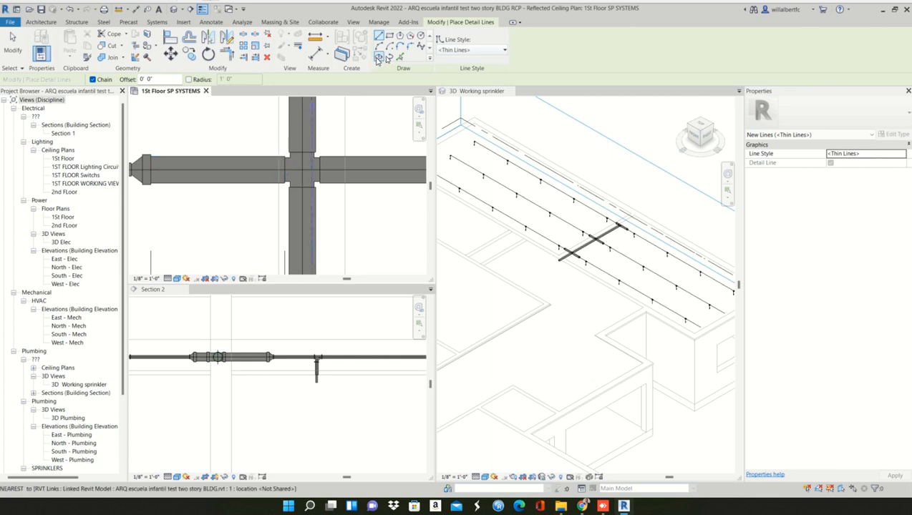
click(401, 58)
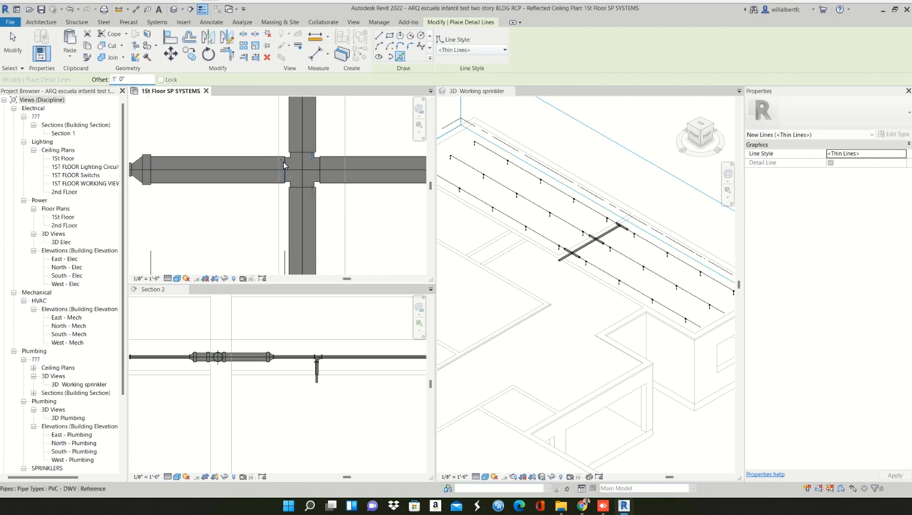
scroll(283, 165, down, 1)
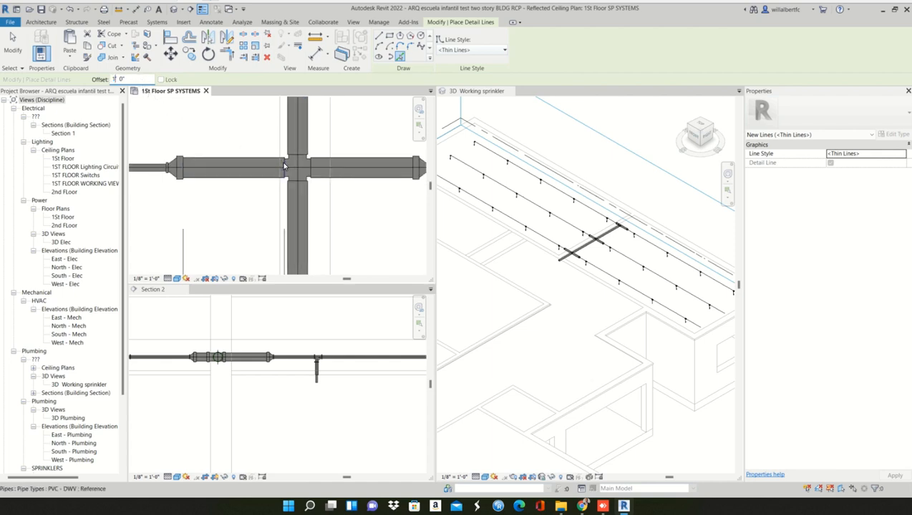
scroll(166, 152, up, 5)
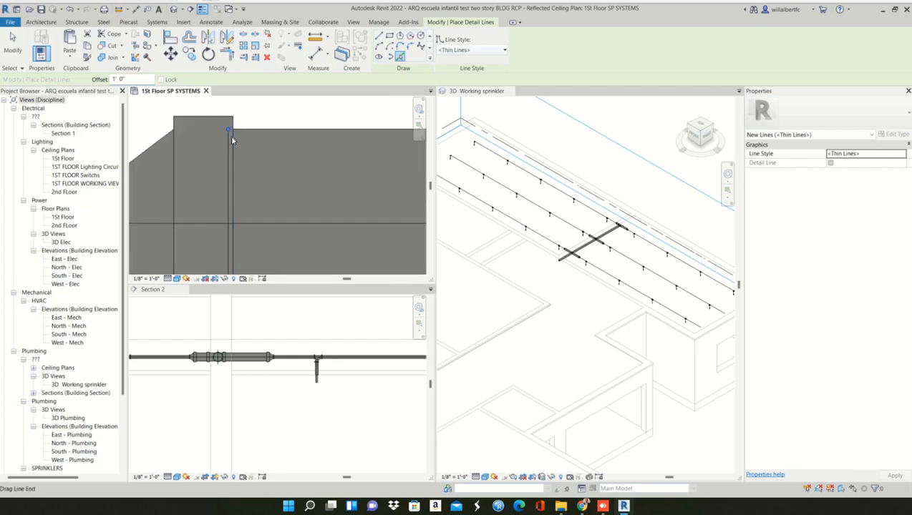
key(Escape)
key(Escape)
- Extend the detail line's upper end past the left-hand reducer, making the line about 0' 3" long
click(229, 136)
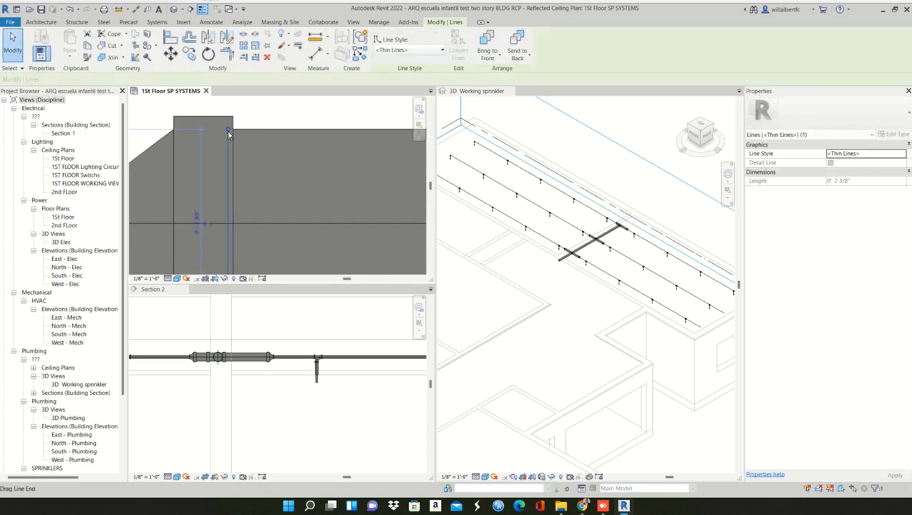
drag(228, 129, 248, 112)
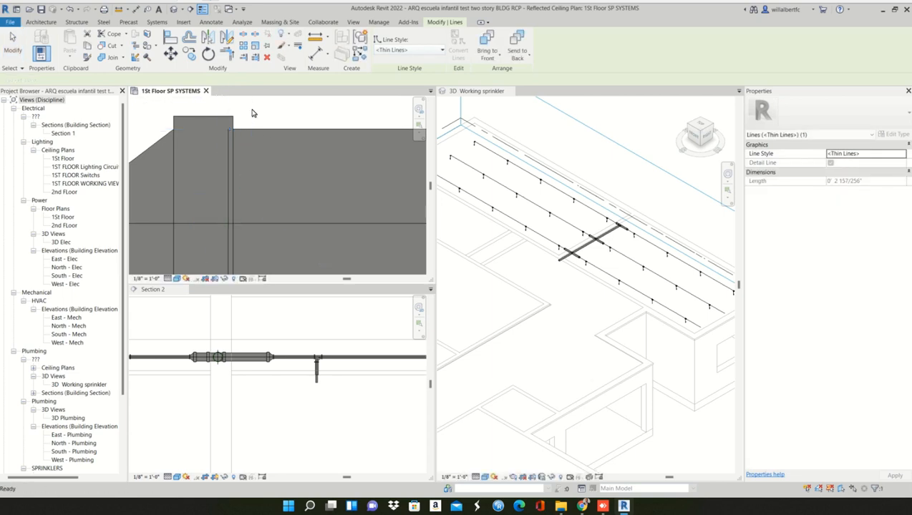
key(Escape)
click(228, 140)
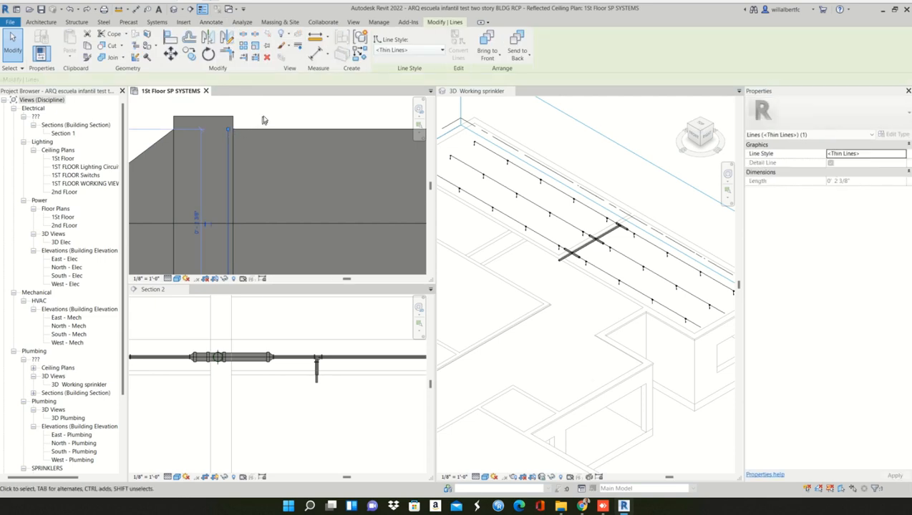
scroll(263, 119, down, 1)
middle_drag(263, 119, 274, 161)
drag(244, 166, 243, 127)
click(298, 133)
scroll(279, 148, down, 2)
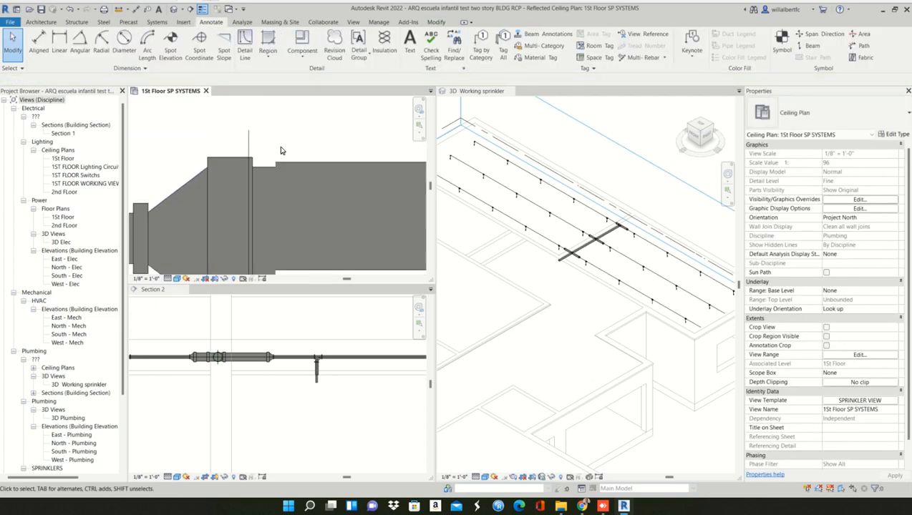
scroll(261, 150, up, 2)
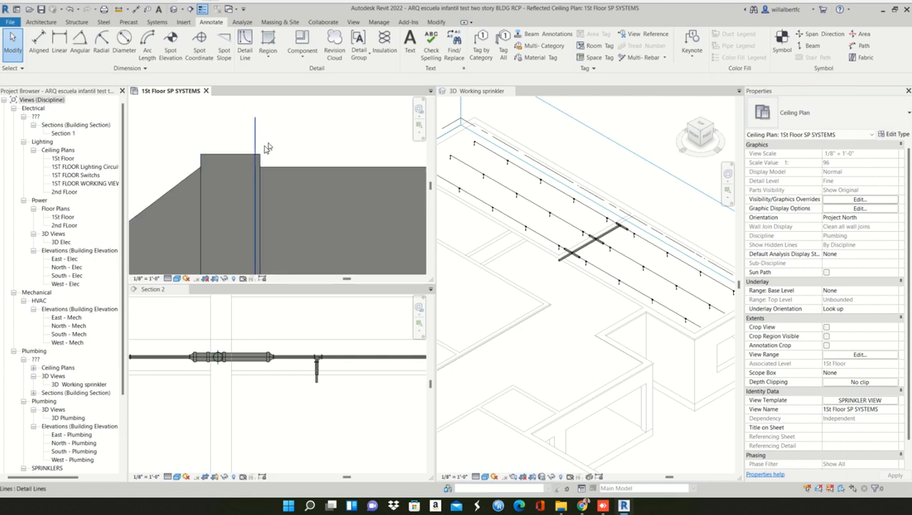
- Align the left-hand reducer's pipe-side edge with the detail line, making the branch pipe dimension 1' - 0"
key(l)
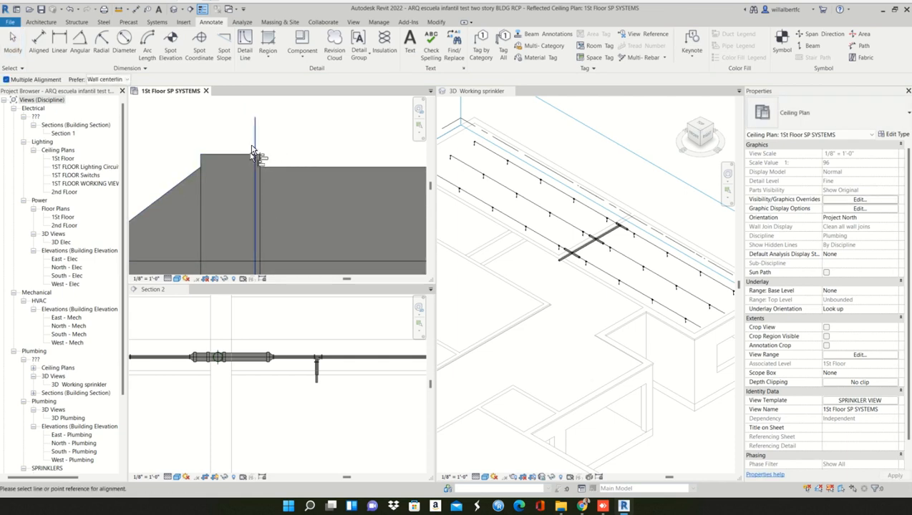
click(255, 147)
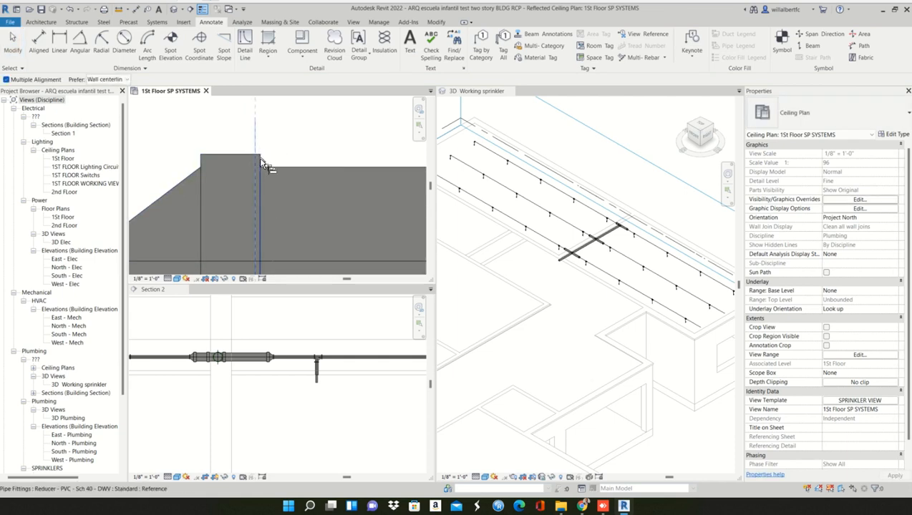
scroll(305, 152, down, 4)
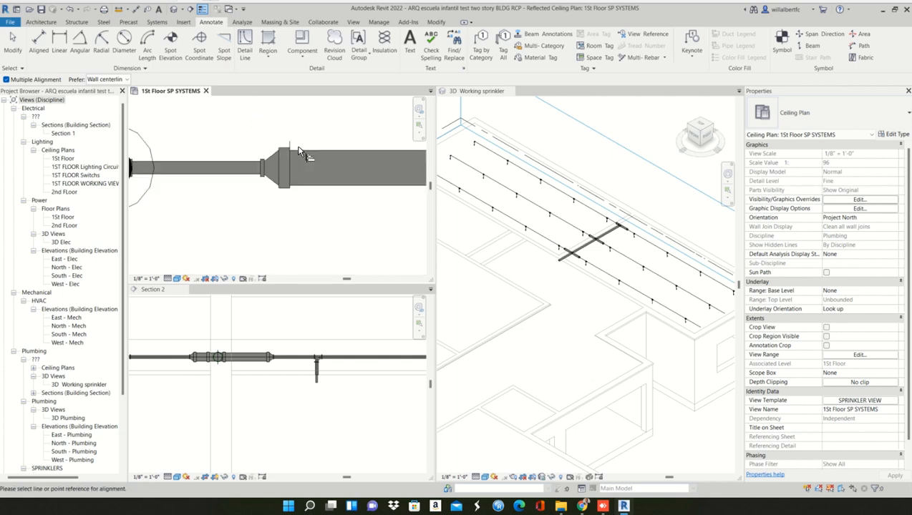
middle_drag(318, 192, 243, 113)
scroll(259, 133, down, 4)
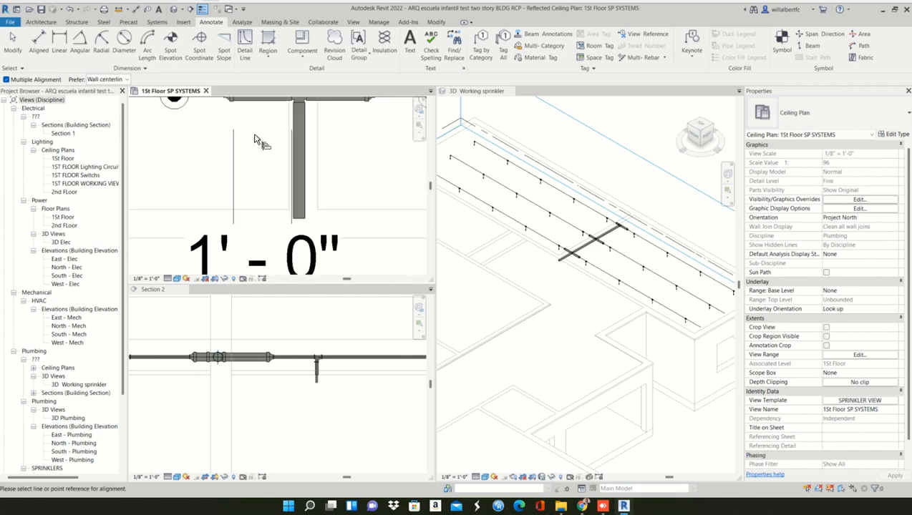
scroll(259, 161, up, 5)
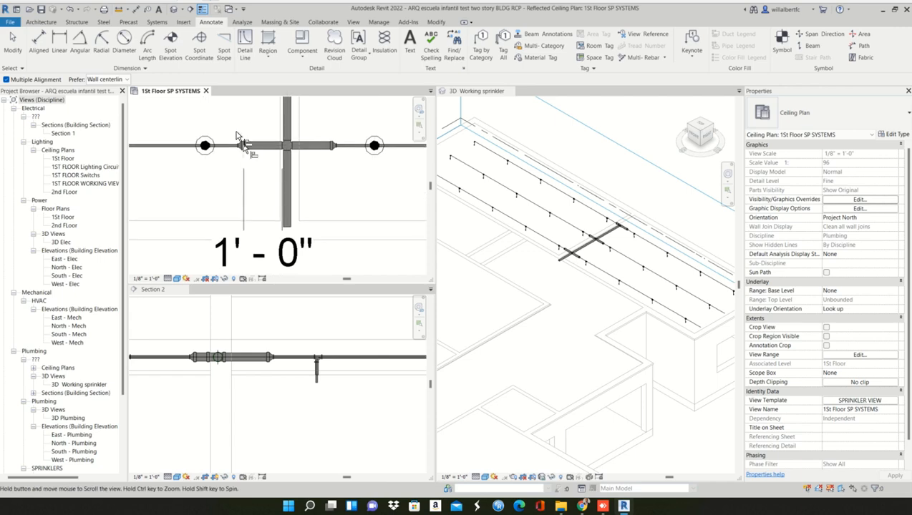
scroll(247, 147, up, 5)
key(Escape)
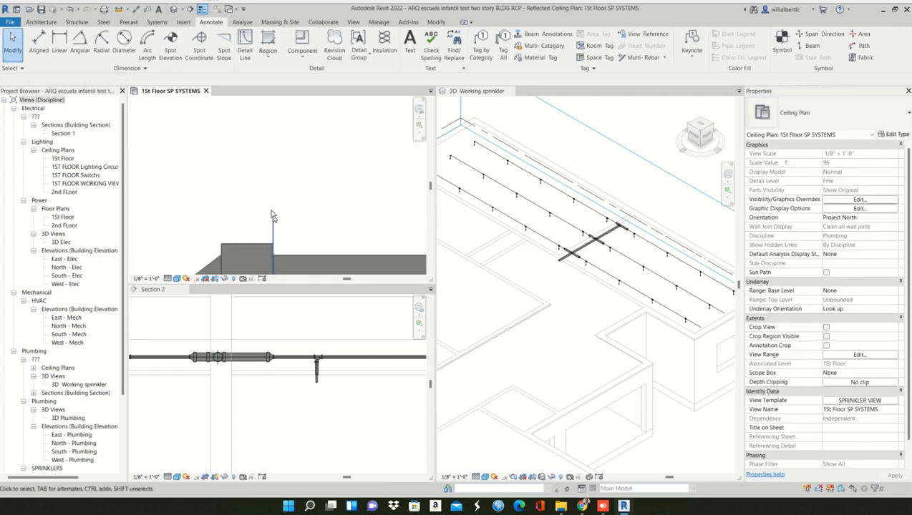
- Delete the detail line used as the alignment reference at the left-hand reducer
click(272, 219)
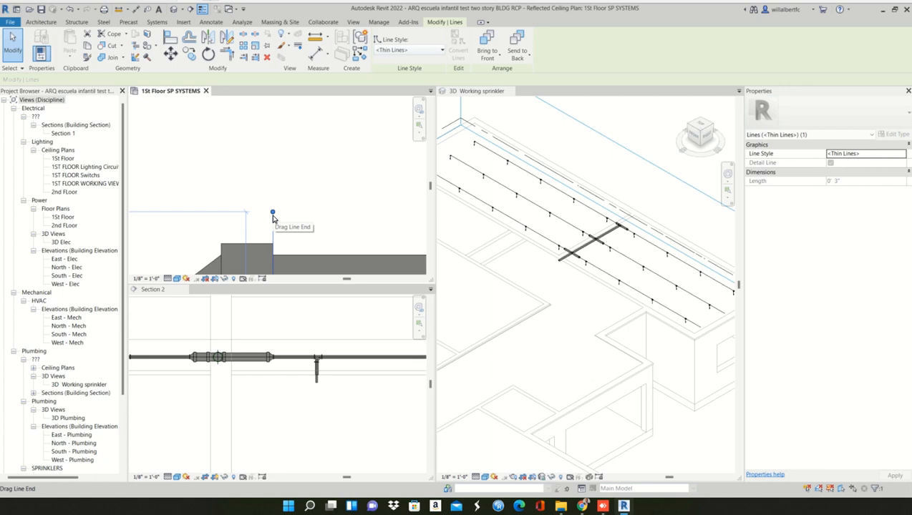
key(Delete)
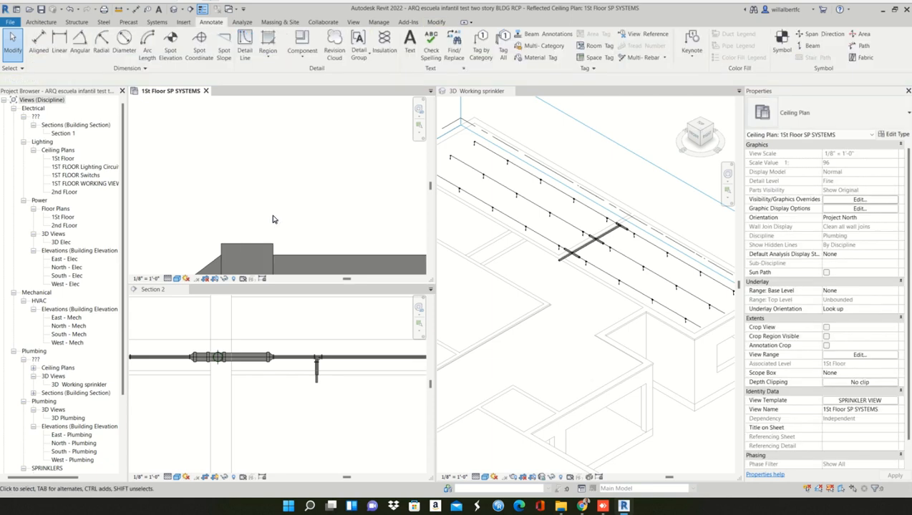
scroll(270, 317, down, 4)
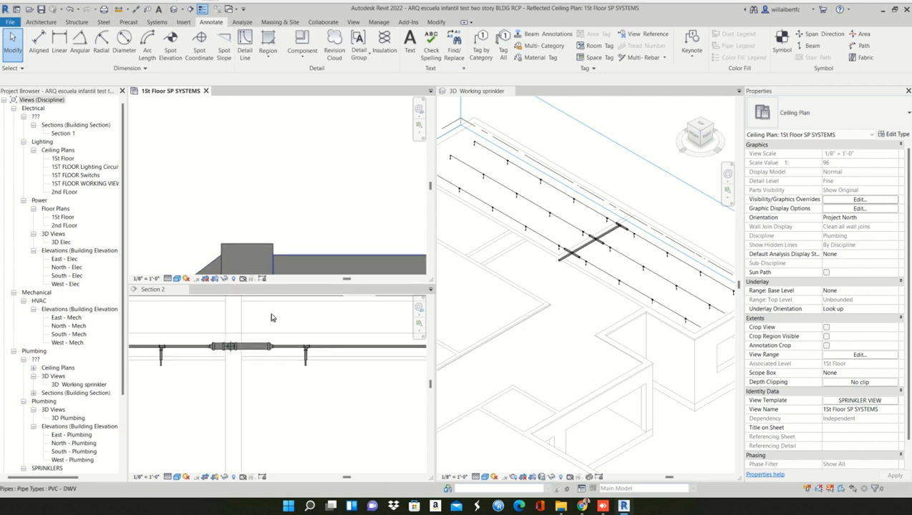
scroll(334, 166, up, 5)
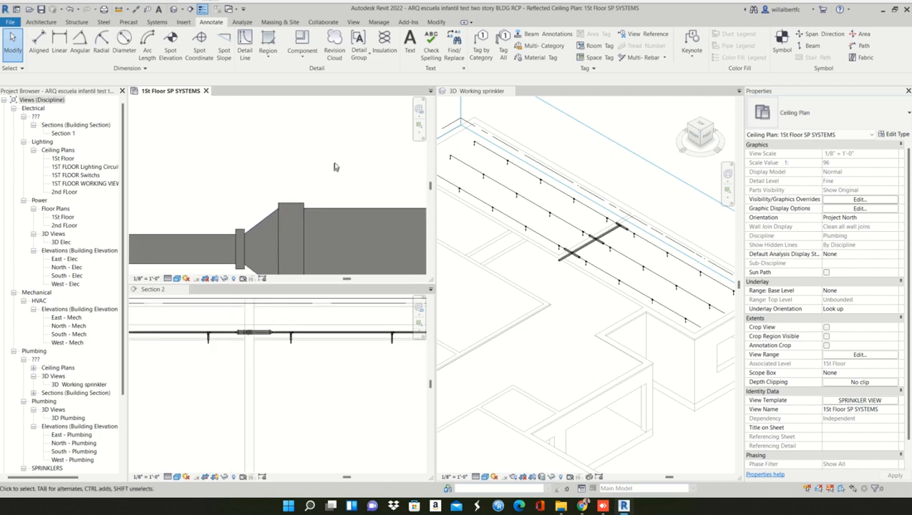
- Try to stretch the left-hand 2" branch pipe on the lowest sprinkler row over its reducer, to about 1' 4 7/16" long
scroll(337, 164, down, 2)
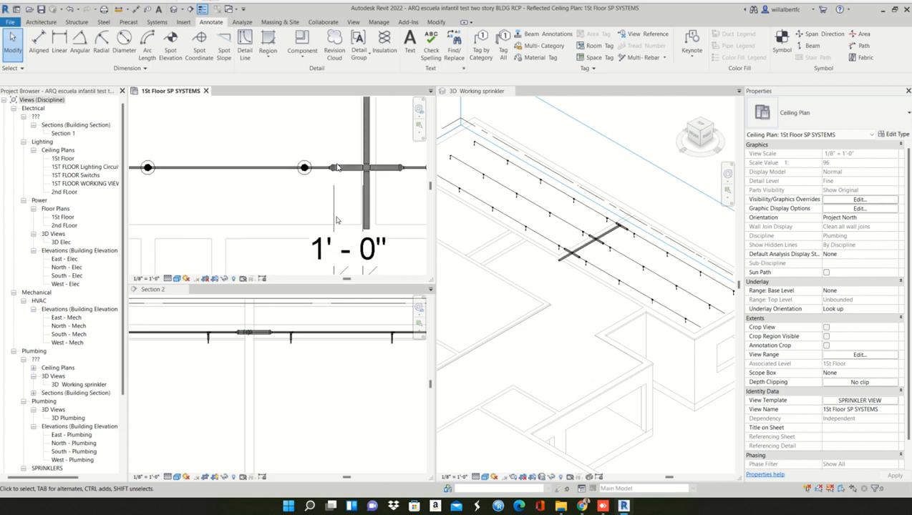
middle_drag(329, 217, 284, 284)
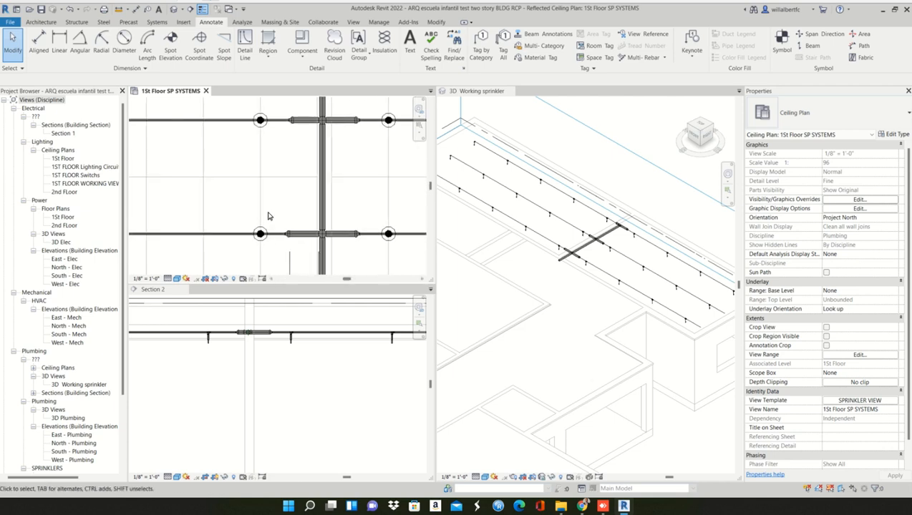
scroll(269, 209, down, 3)
scroll(272, 205, down, 1)
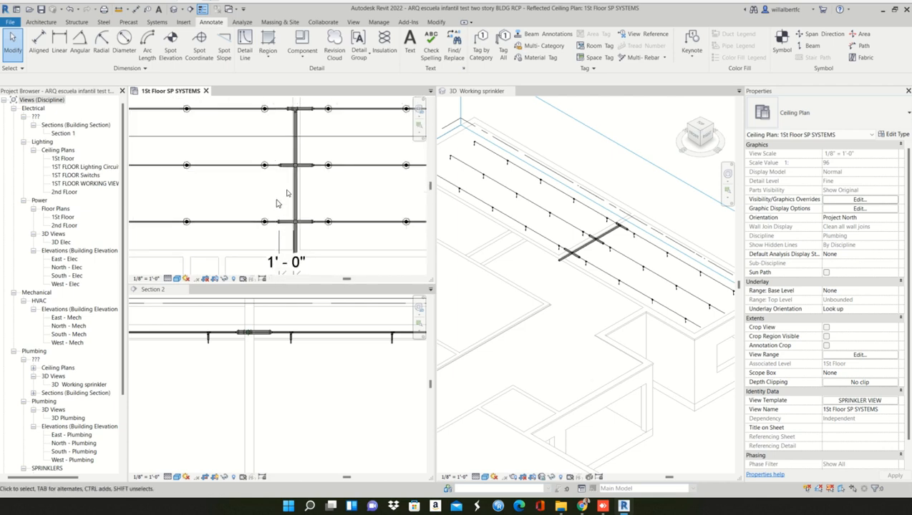
scroll(294, 226, up, 1)
scroll(294, 226, up, 4)
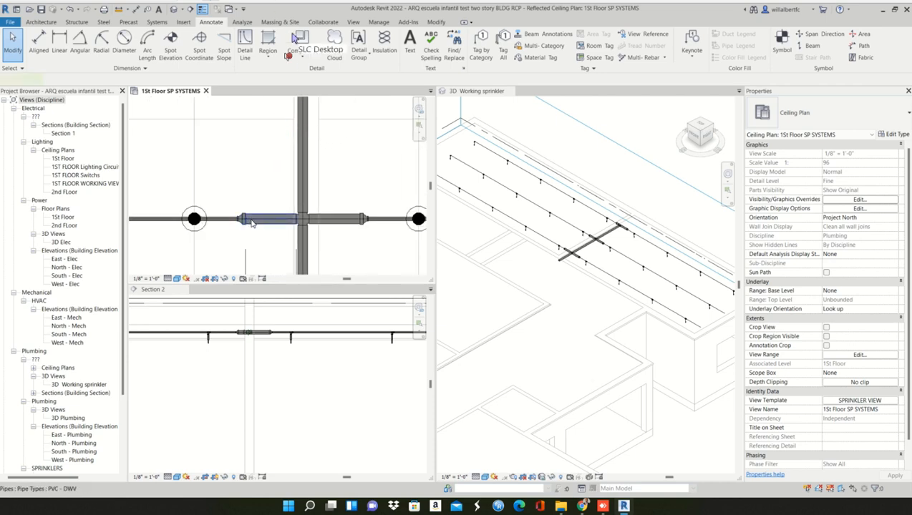
click(254, 219)
scroll(247, 219, up, 2)
key(Delete)
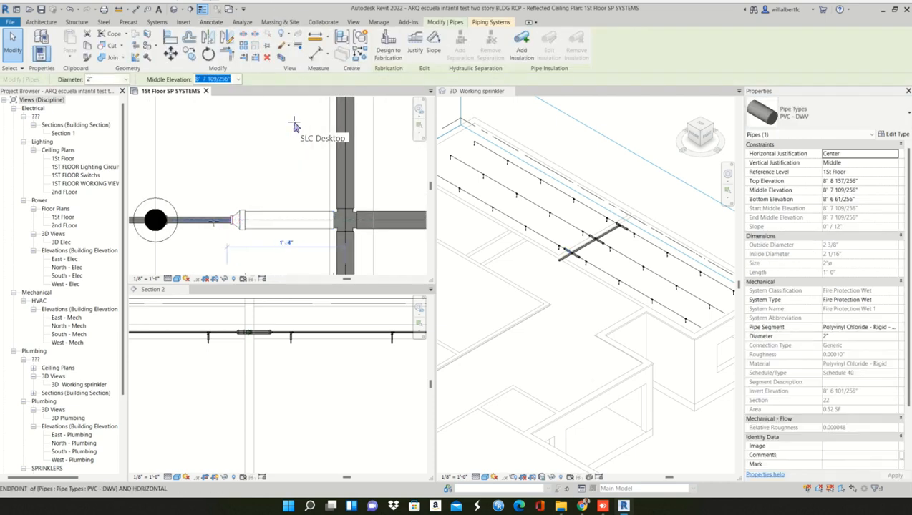
key(ctrl+z)
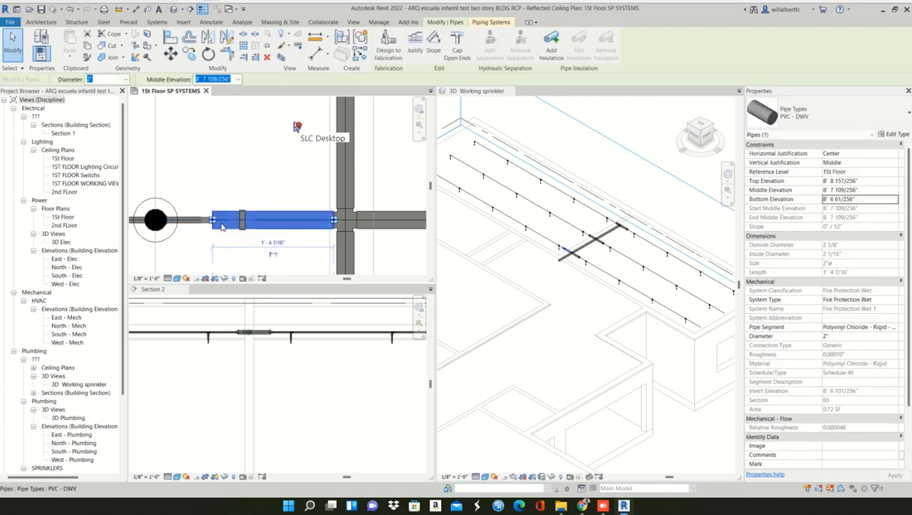
key(Delete)
- Move the left-hand reducer on the lowest row away from the cross and extend the 2" branch pipe to meet it, about 1' 4" long
click(242, 219)
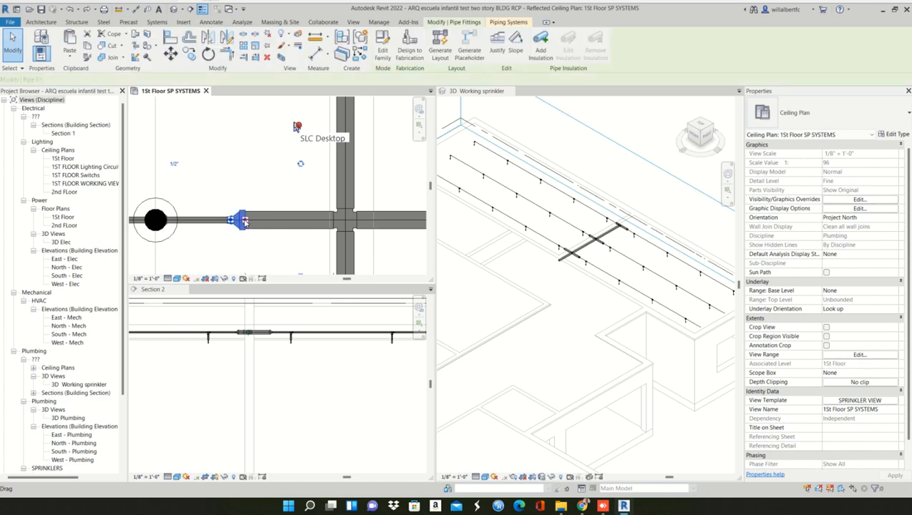
drag(243, 221, 210, 225)
key(Escape)
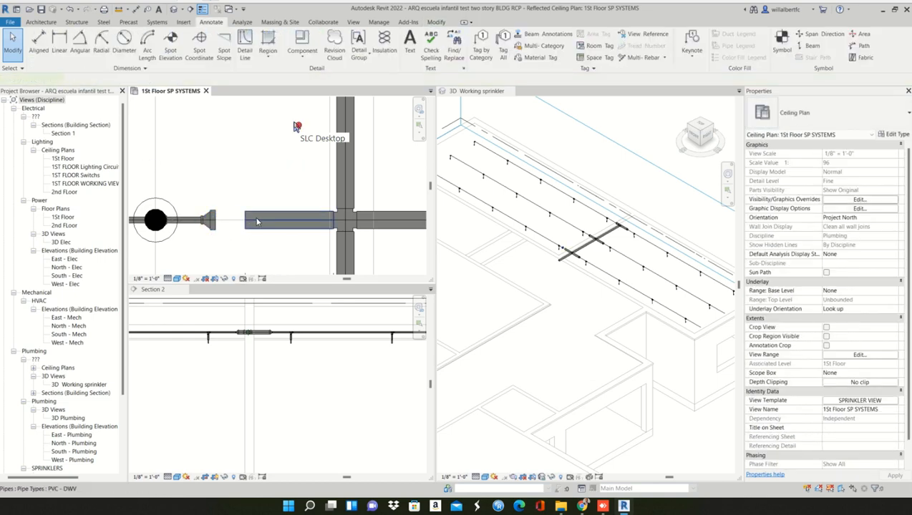
click(258, 222)
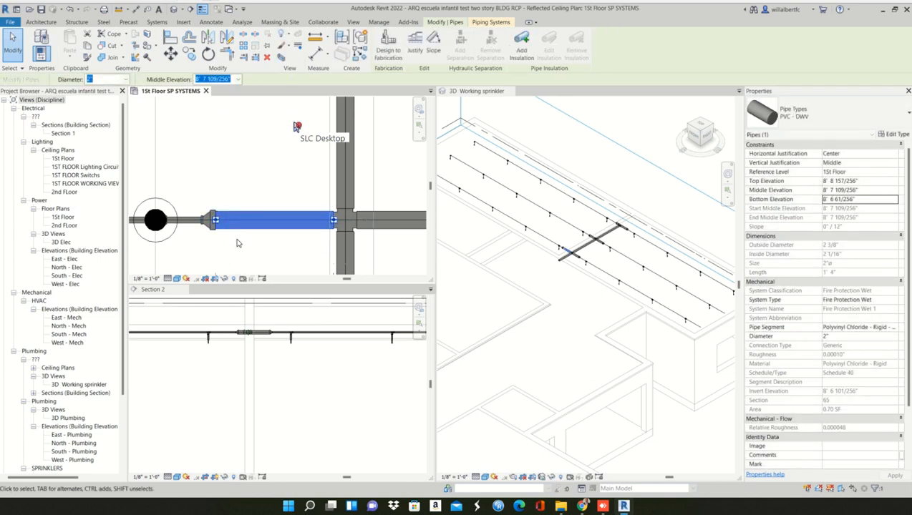
key(Escape)
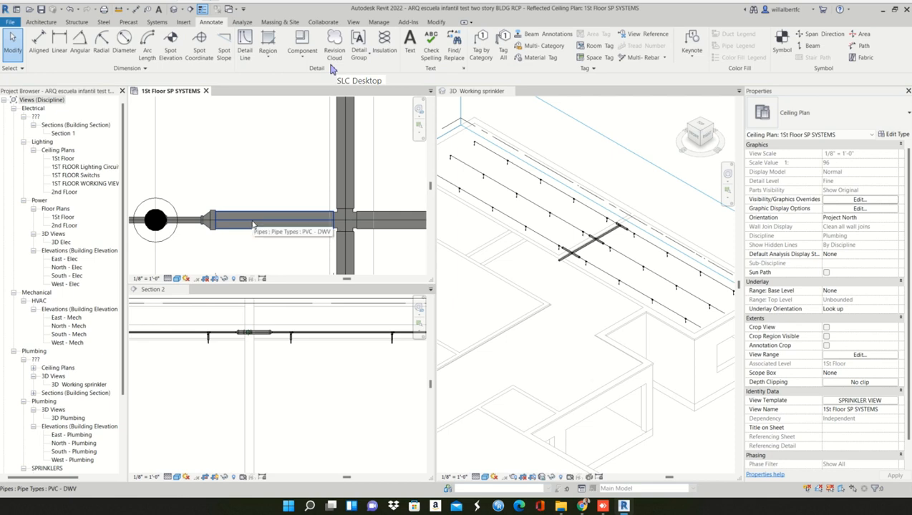
- Try to create a thin detail line by picking the left-hand branch pipe's edge at the cross with a 1' 0" offset
click(44, 25)
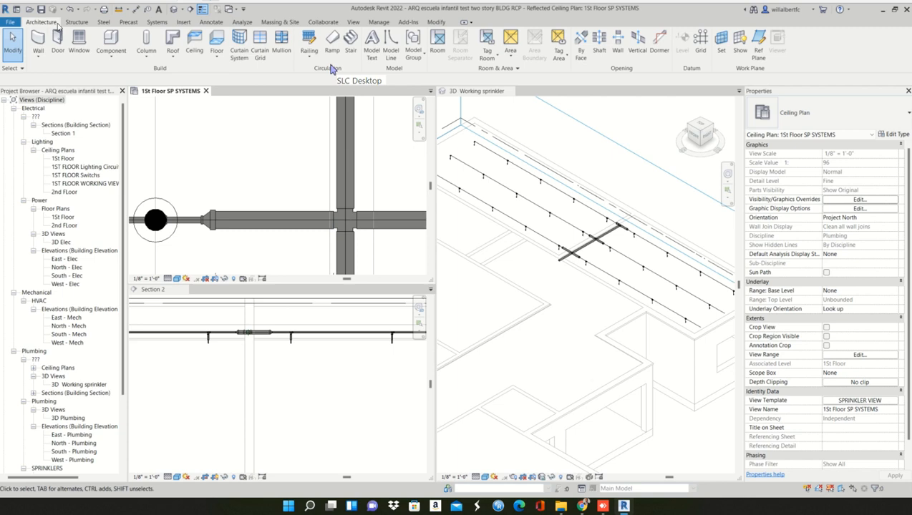
click(222, 25)
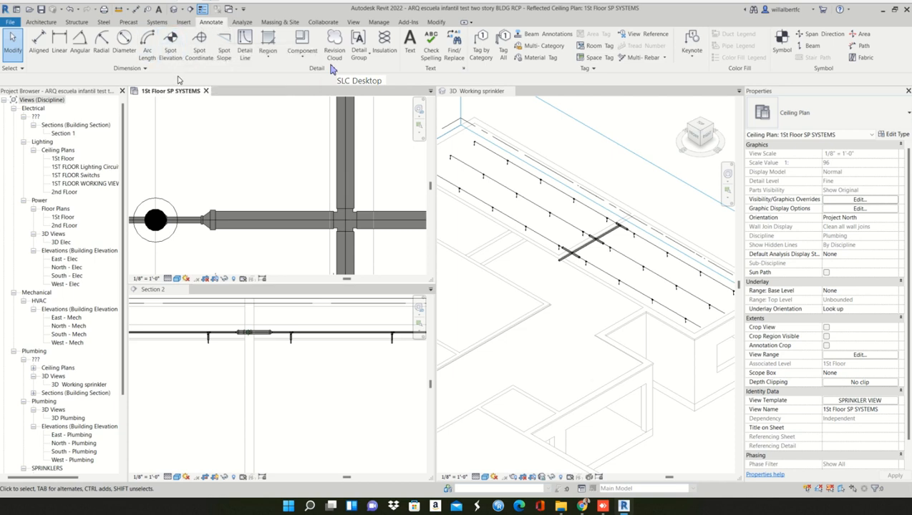
click(243, 43)
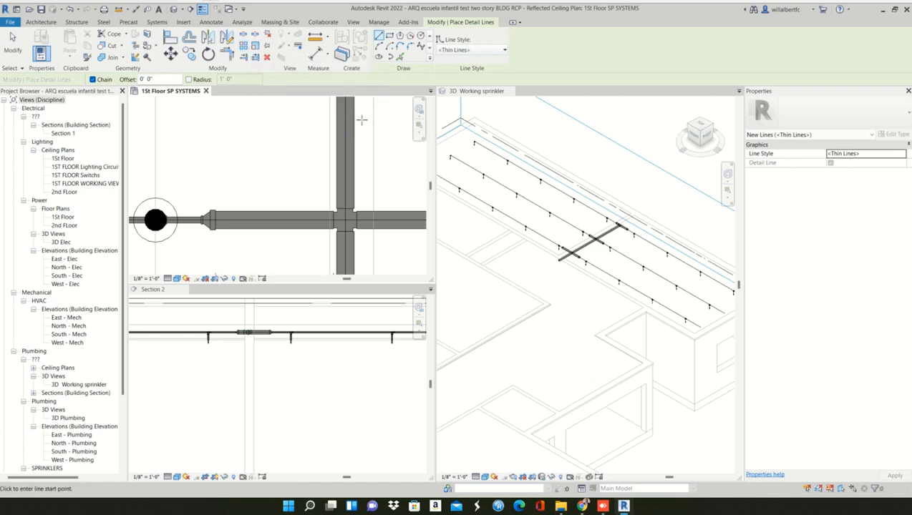
click(399, 57)
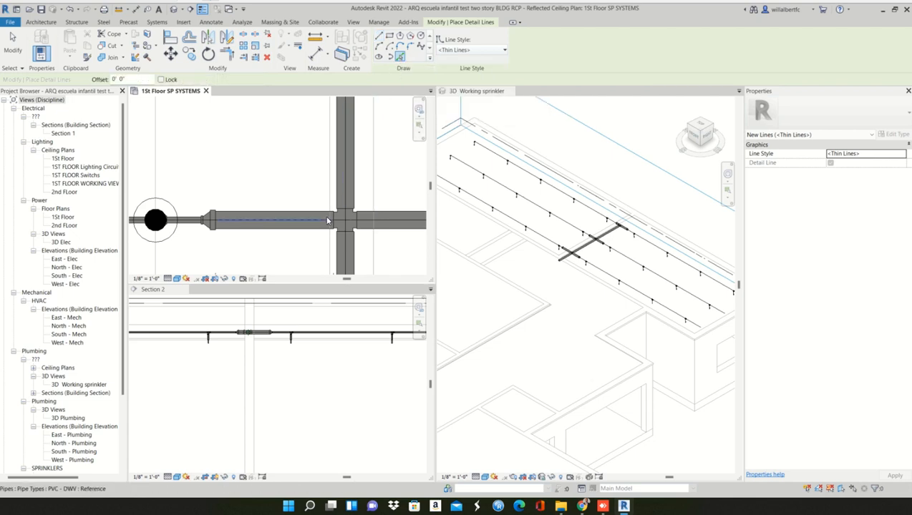
scroll(332, 222, up, 2)
scroll(333, 221, up, 1)
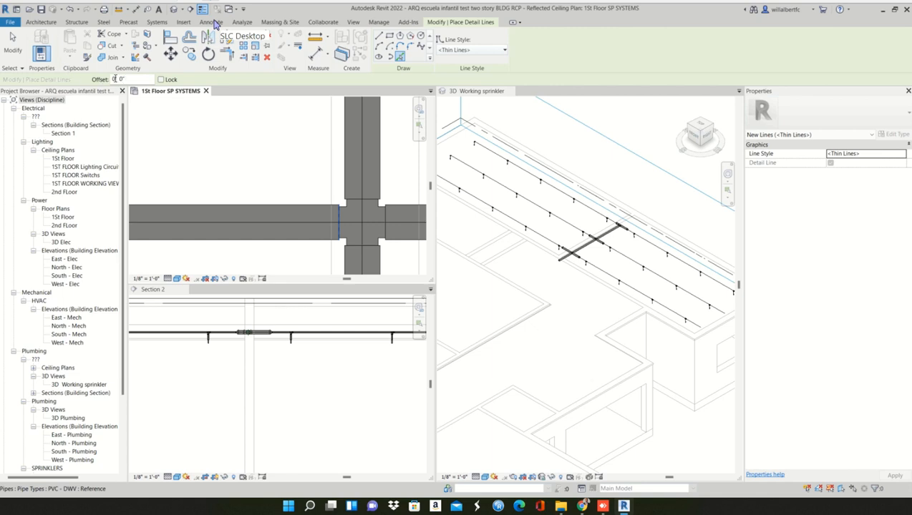
text(1)
scroll(286, 222, down, 2)
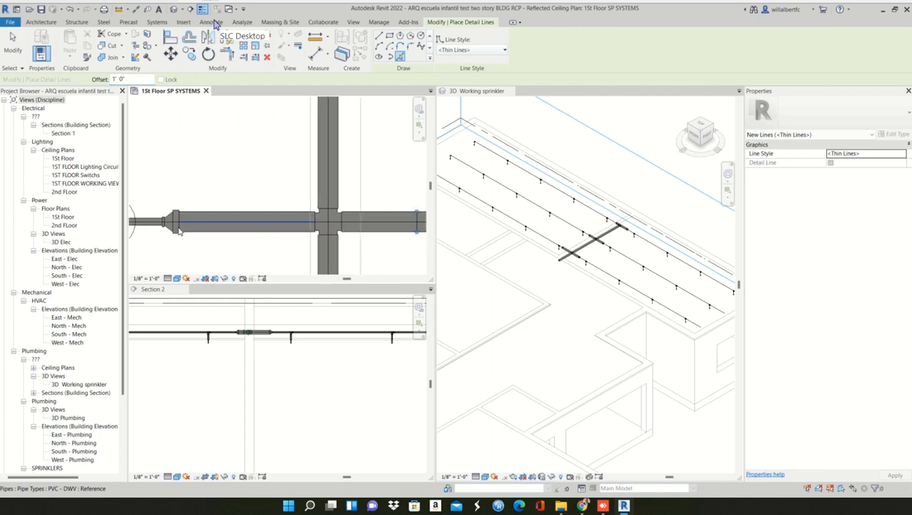
scroll(179, 228, up, 2)
scroll(179, 229, down, 2)
scroll(226, 245, down, 2)
middle_drag(232, 248, 241, 237)
scroll(388, 215, up, 2)
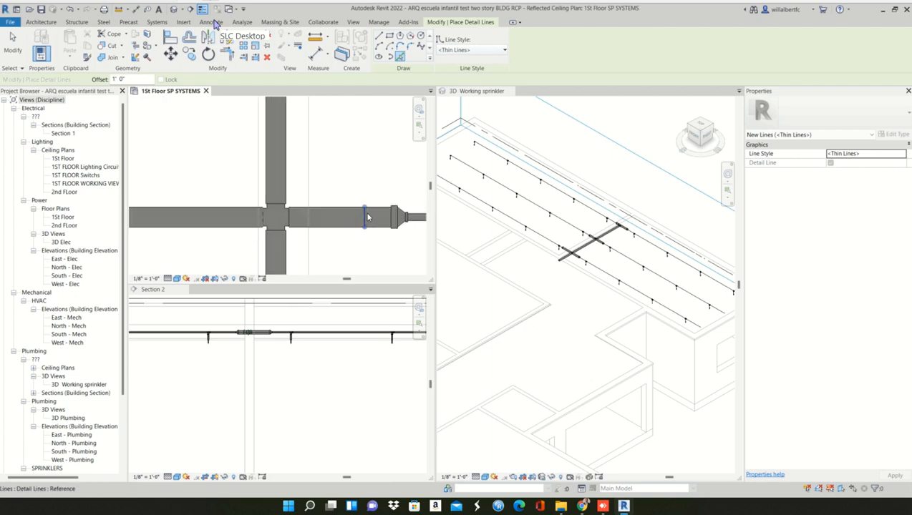
scroll(366, 224, down, 1)
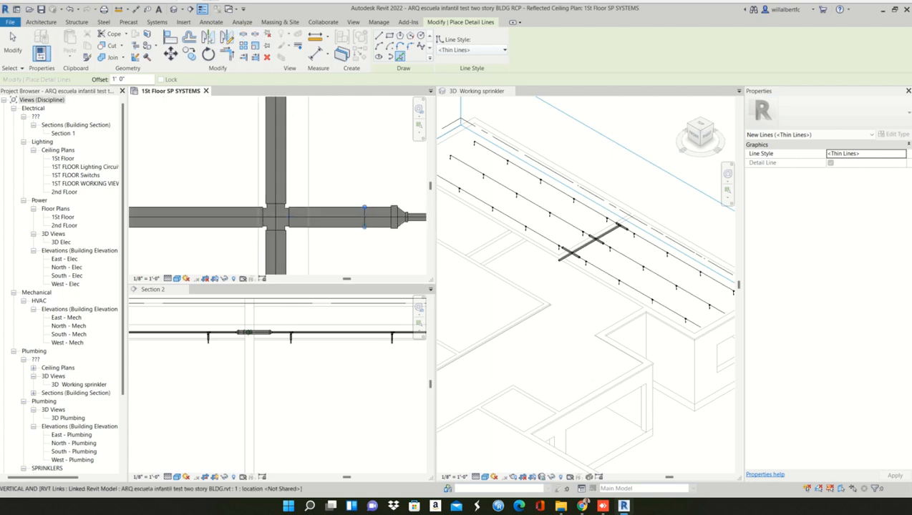
key(Escape)
key(Escape)
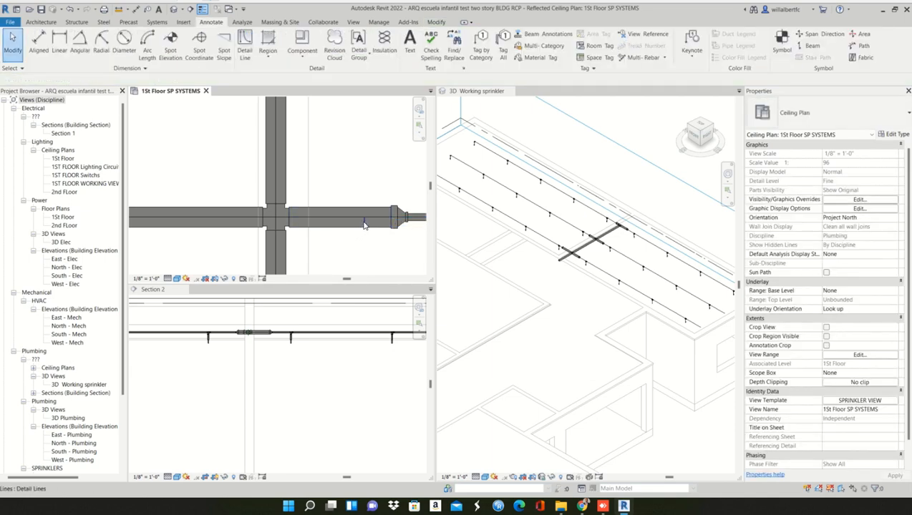
click(364, 224)
click(301, 272)
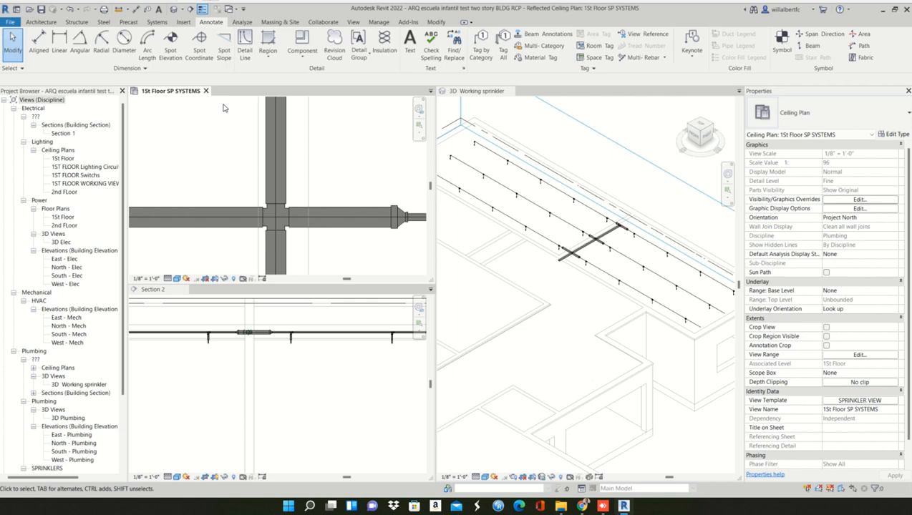
- Create a thin detail line offset 1' 0" from the cross toward the left-hand reducer and extend it below the pipe, about 0' 4 1/4" long
click(245, 45)
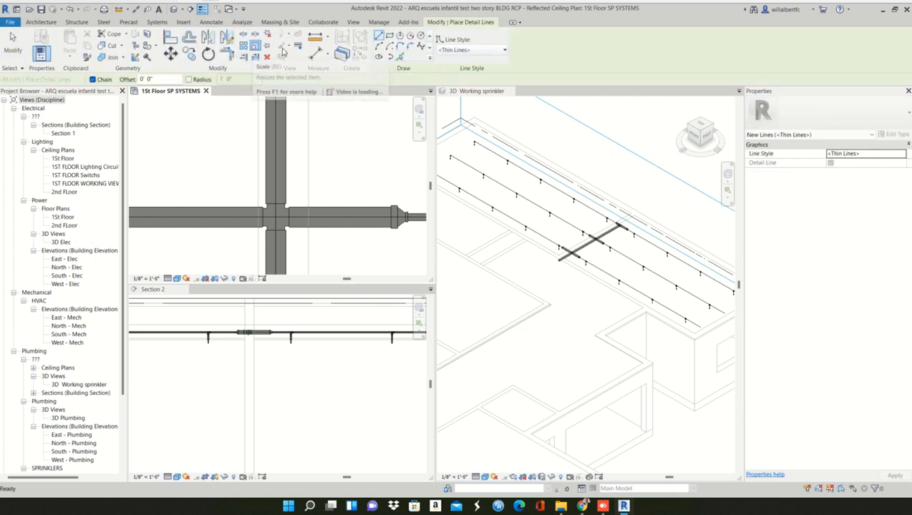
click(400, 57)
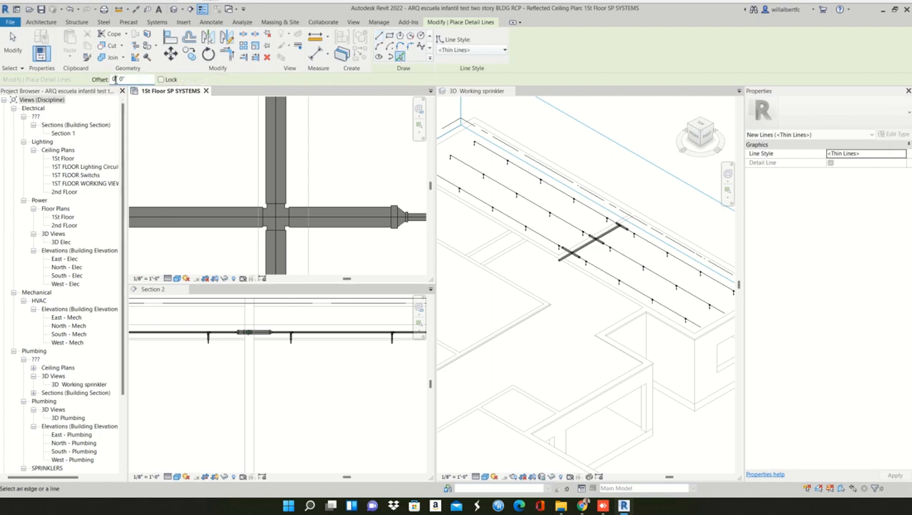
text(1)
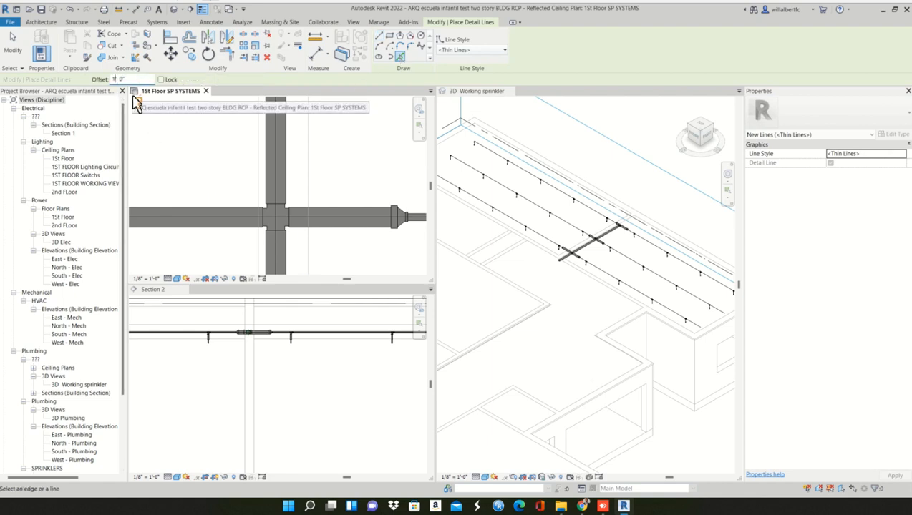
scroll(262, 216, up, 3)
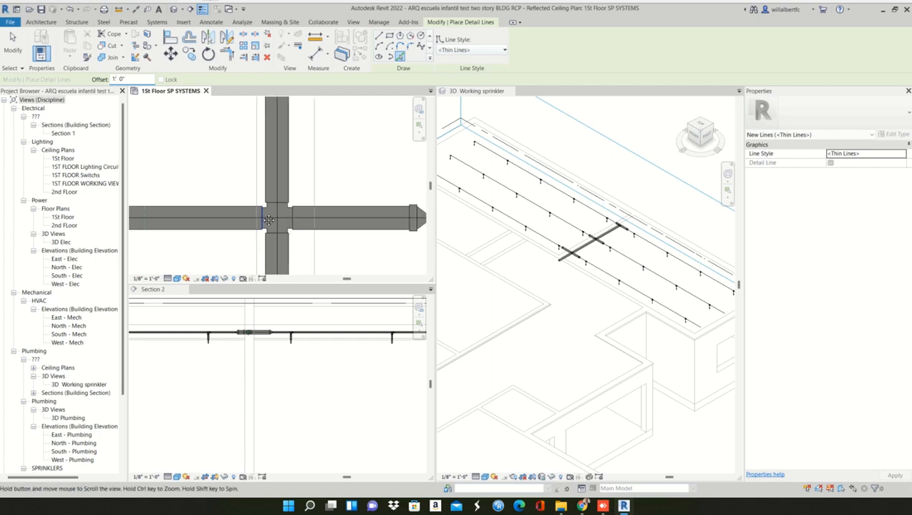
middle_drag(262, 216, 333, 218)
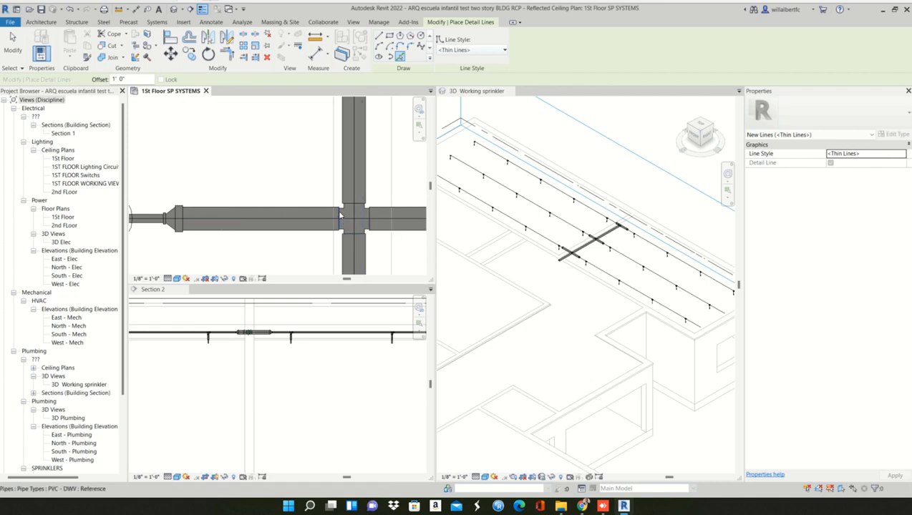
scroll(259, 250, down, 2)
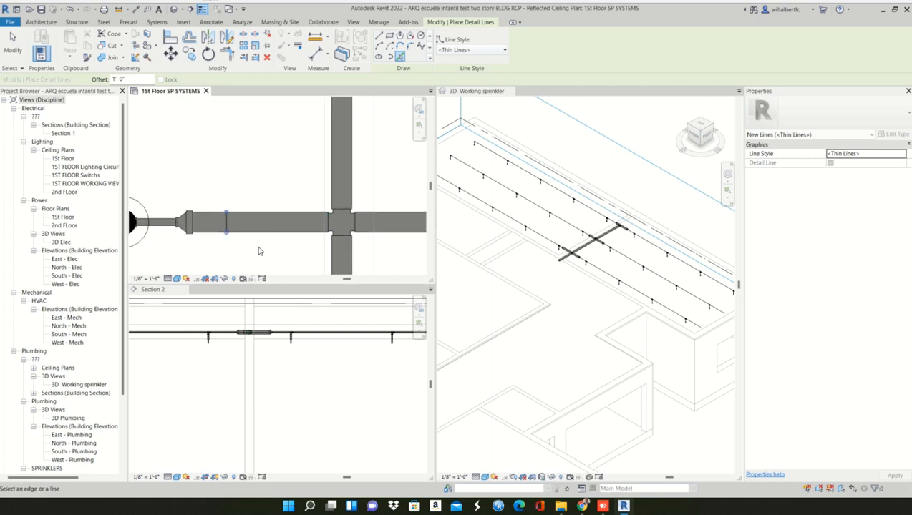
scroll(200, 230, up, 2)
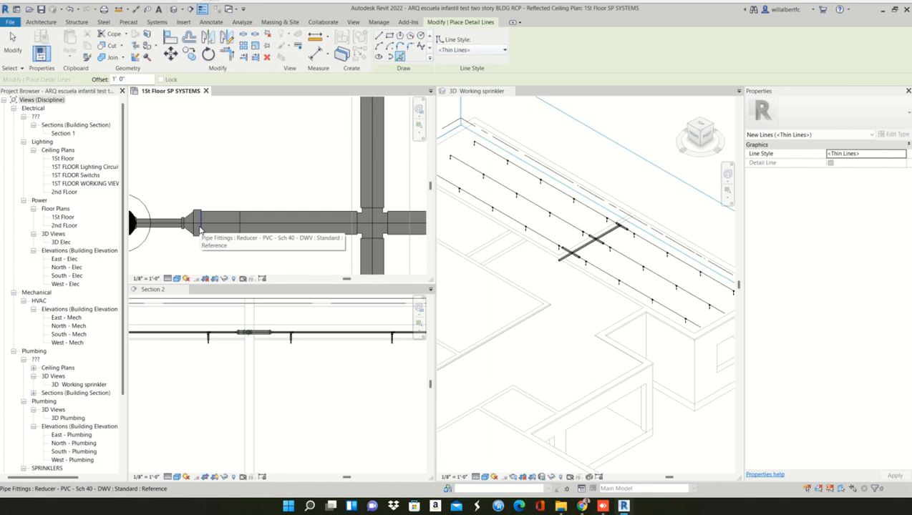
key(Escape)
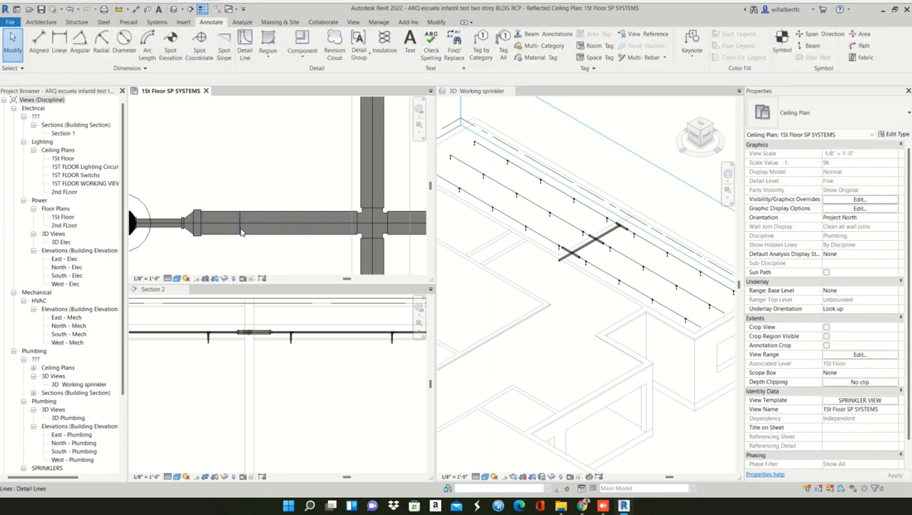
click(240, 229)
key(Escape)
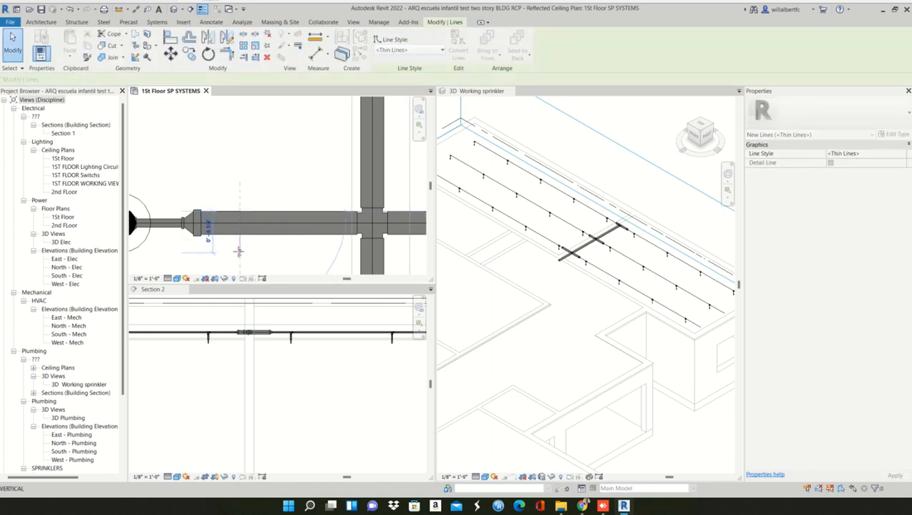
- Align the left-hand reducer's pipe-side edge with the detail line
click(204, 224)
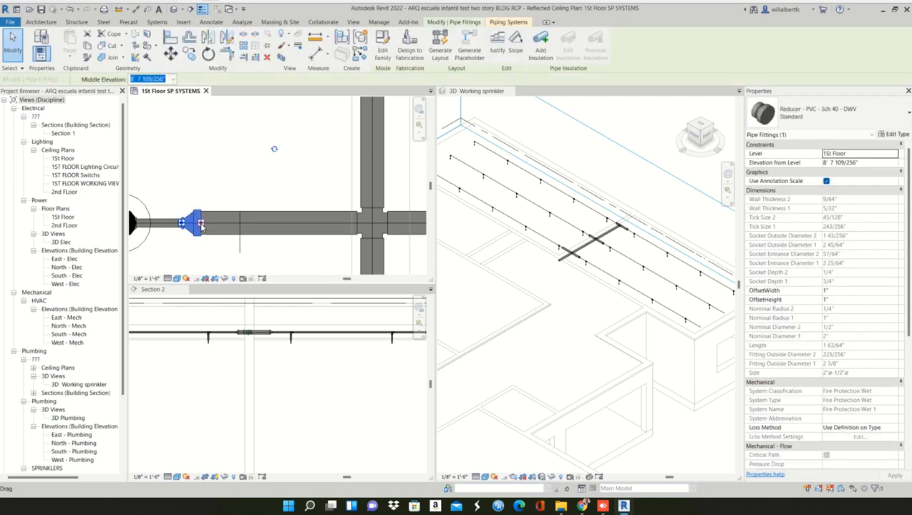
key(Escape)
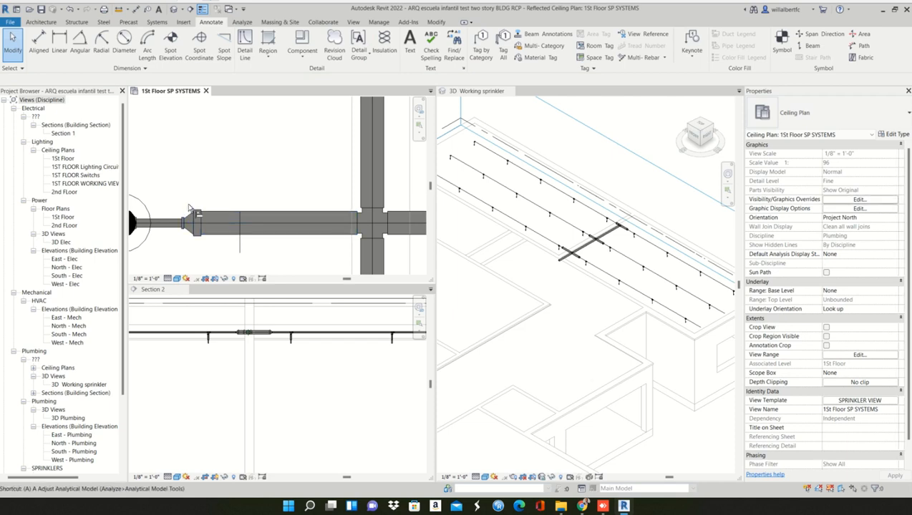
key(a)
key(l)
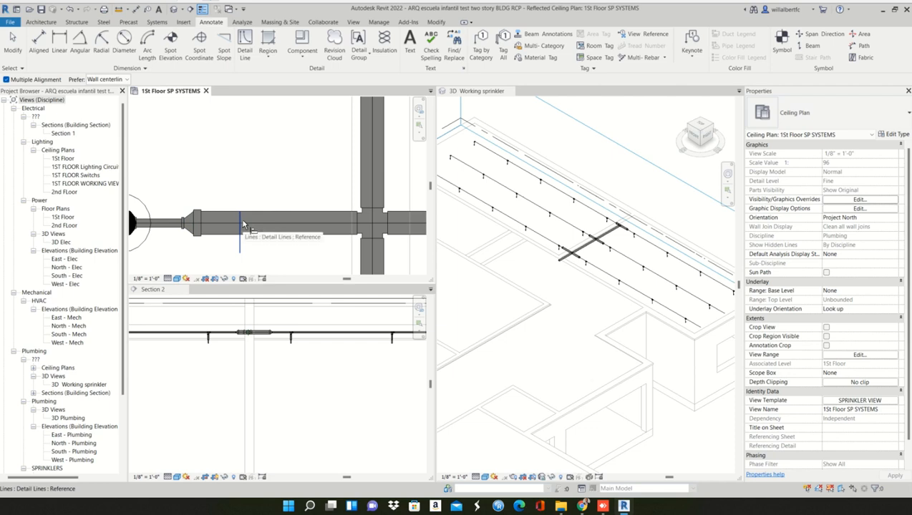
click(242, 224)
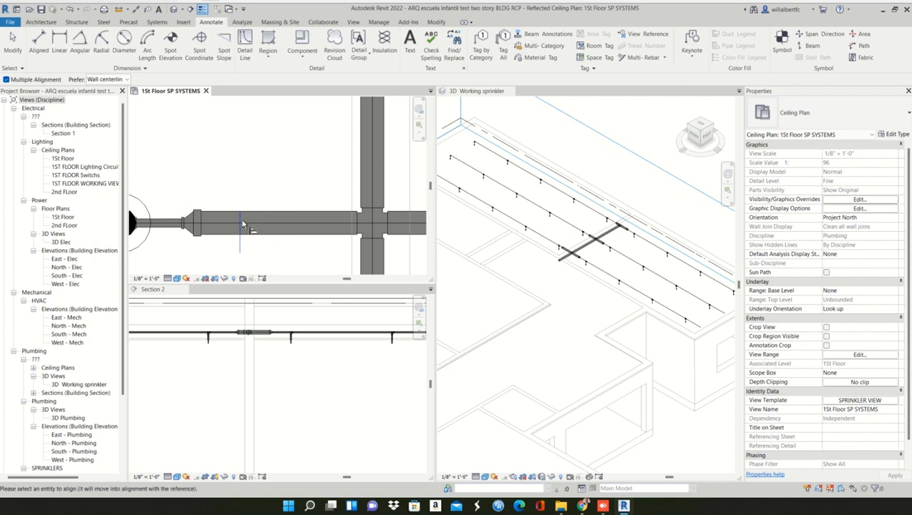
click(200, 222)
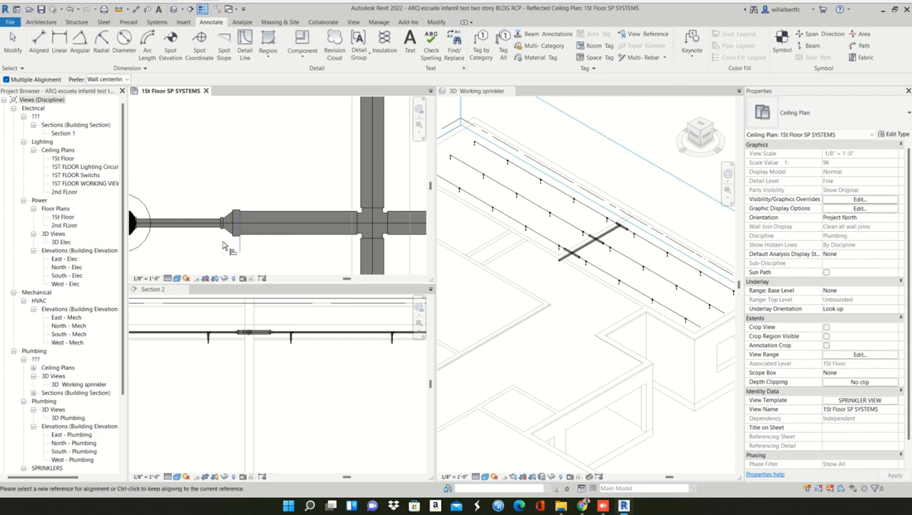
key(Escape)
- Delete the helper detail line at the lowest row's left-hand reducer and the 1' 0" dimension below it
click(225, 250)
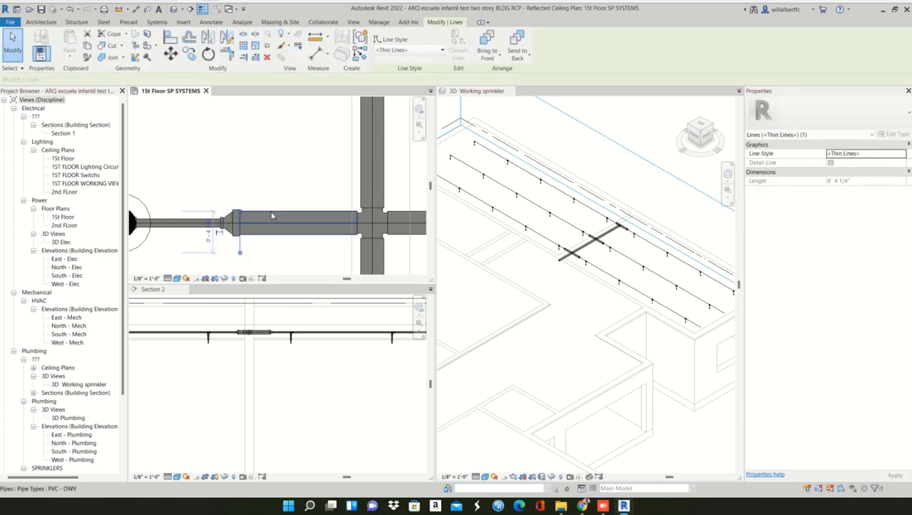
key(Escape)
key(Escape)
scroll(264, 230, down, 2)
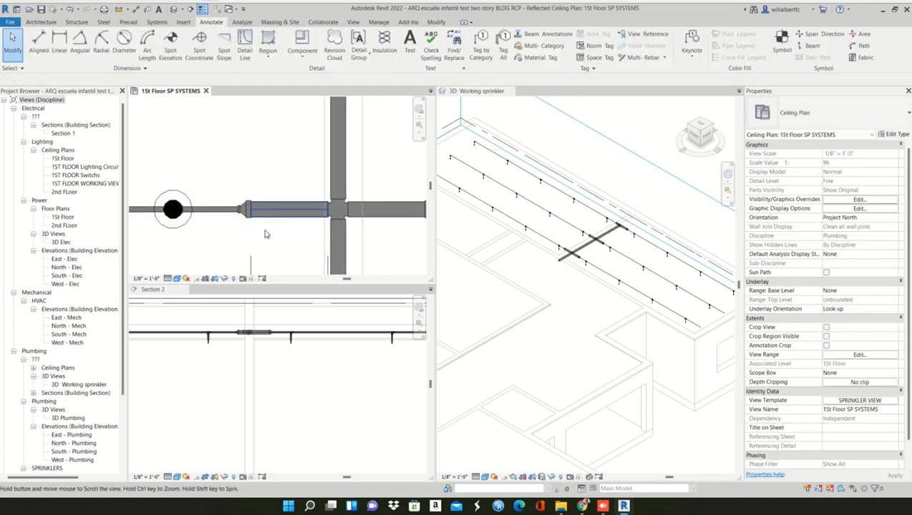
scroll(256, 259, down, 3)
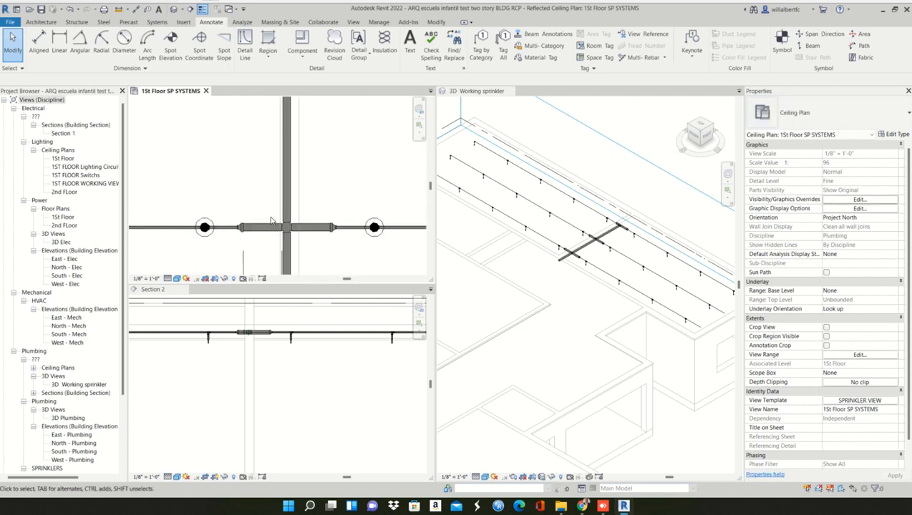
scroll(250, 249, up, 4)
click(245, 170)
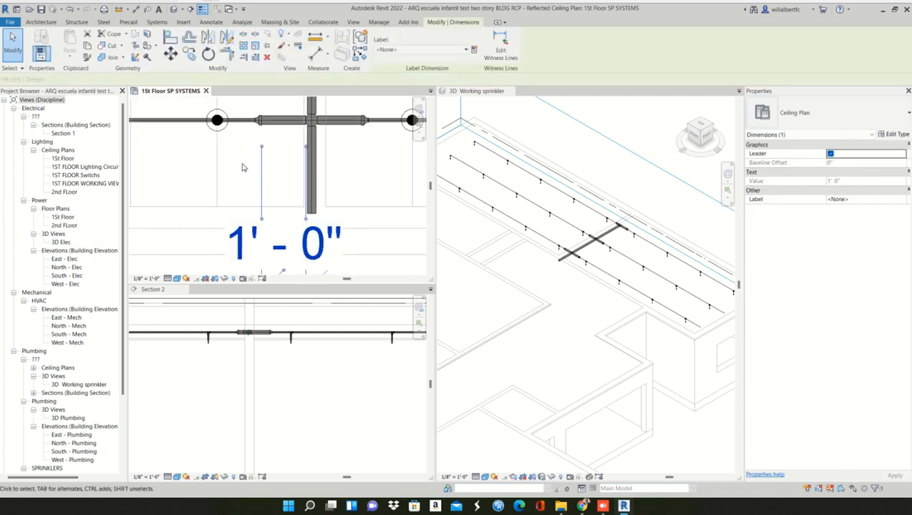
key(Escape)
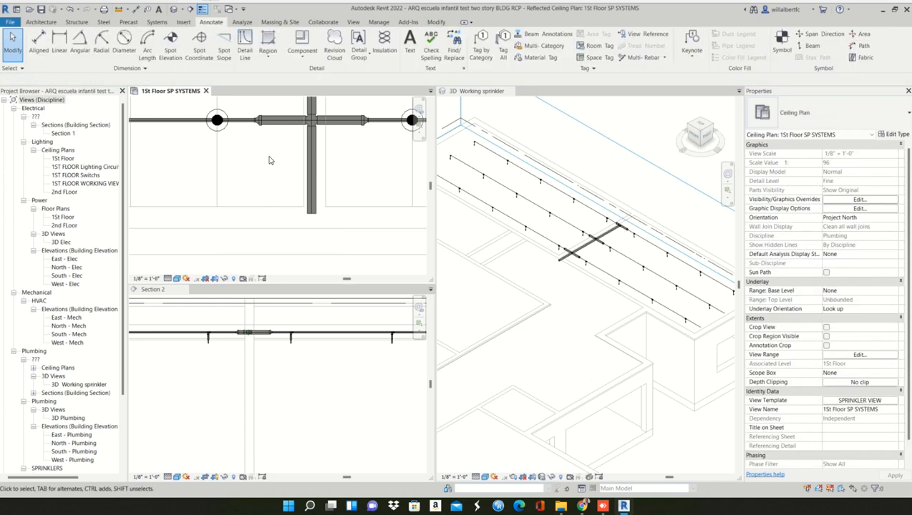
- Align the middle row's left-hand reducer edge with the pipe-side edge of the lowest row's left-hand reducer
scroll(282, 197, down, 2)
key(a)
key(l)
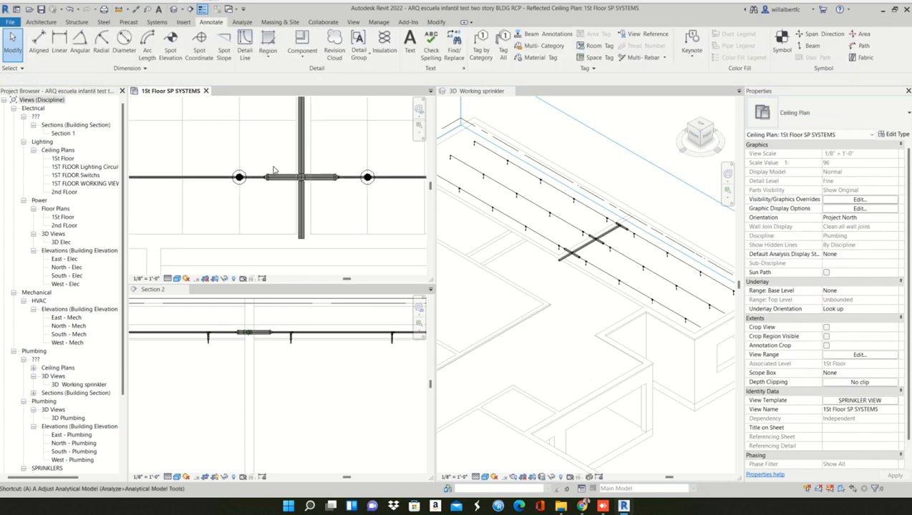
scroll(274, 175, up, 2)
scroll(278, 178, up, 2)
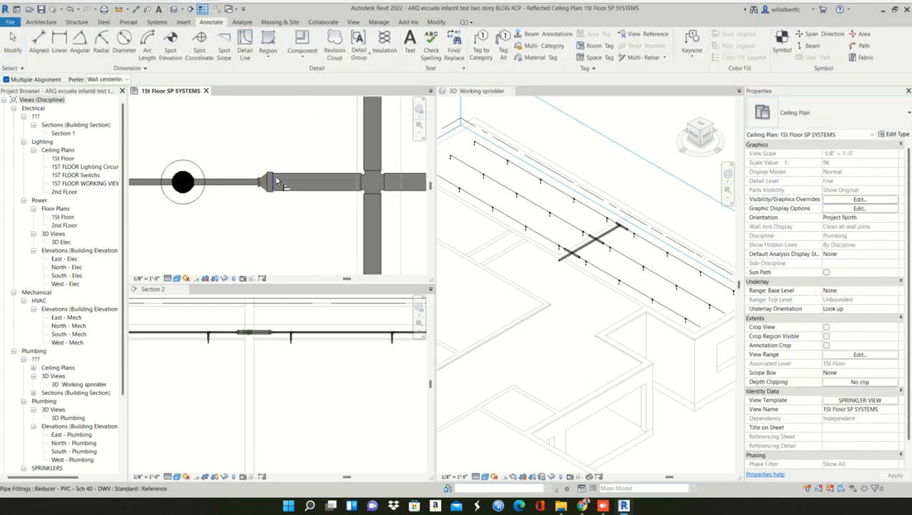
click(272, 184)
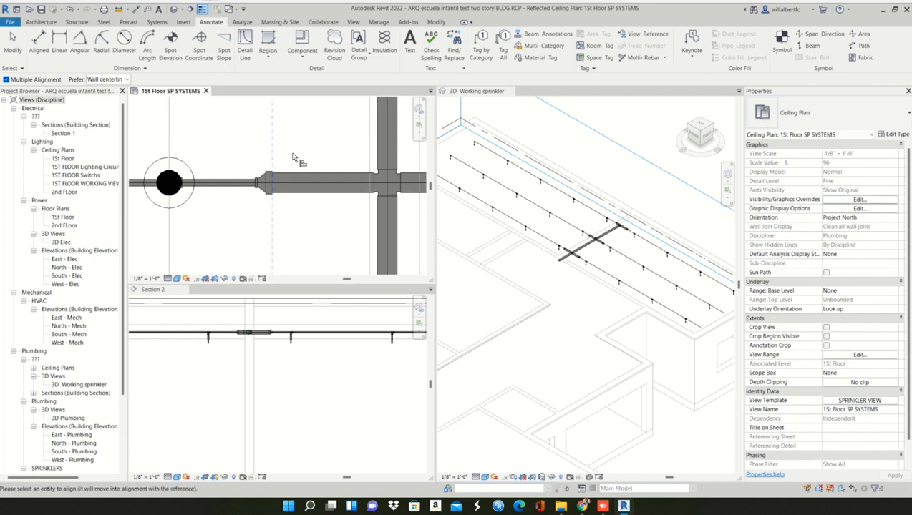
scroll(296, 152, down, 3)
scroll(298, 150, up, 4)
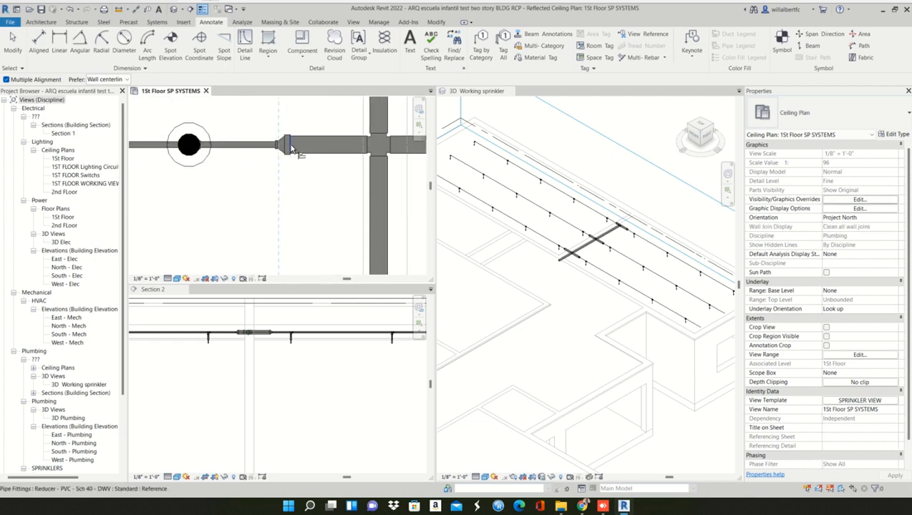
click(290, 143)
- Align the top row's left-hand reducer edge with the same reference edge from the lowest row's reducer
scroll(299, 135, down, 3)
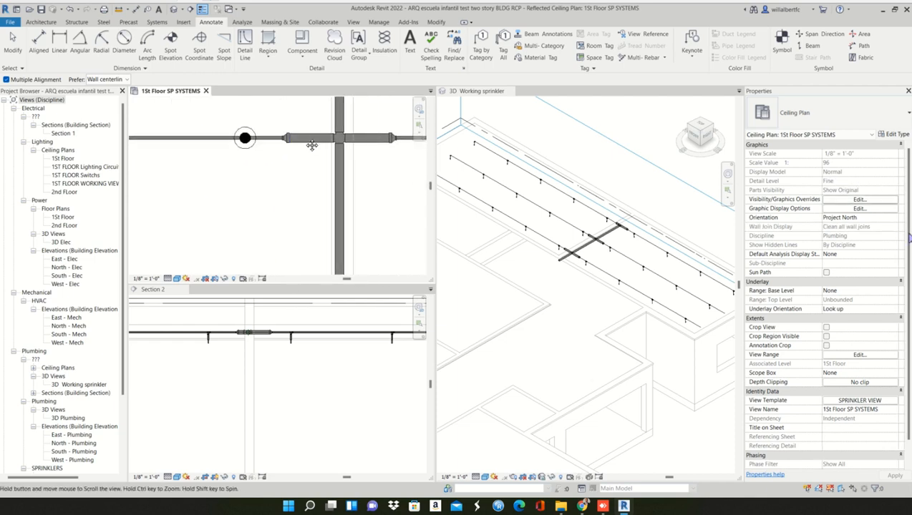
middle_drag(310, 145, 287, 323)
scroll(293, 157, up, 1)
scroll(292, 158, up, 2)
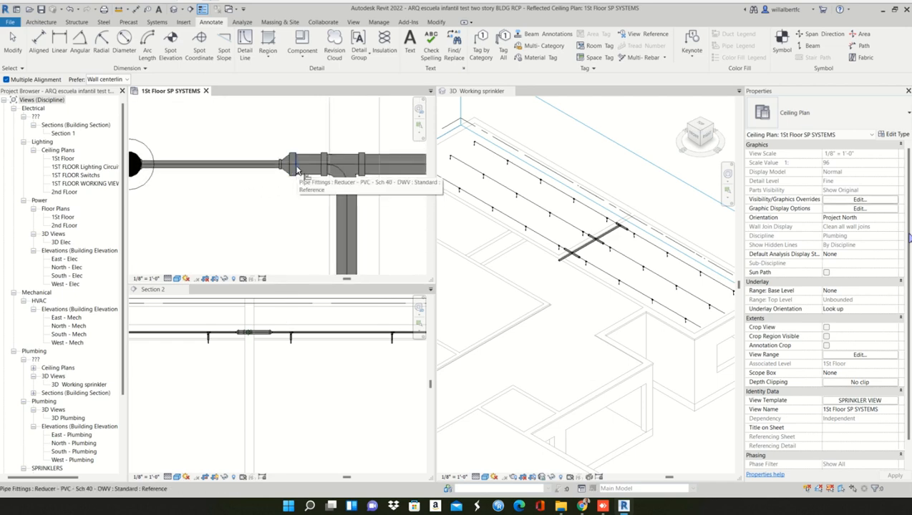
scroll(299, 176, down, 4)
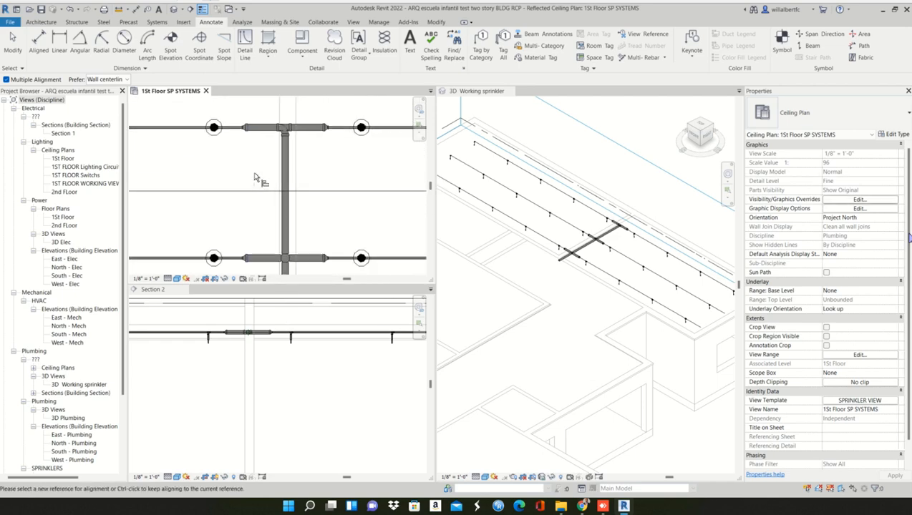
key(Escape)
scroll(293, 193, down, 1)
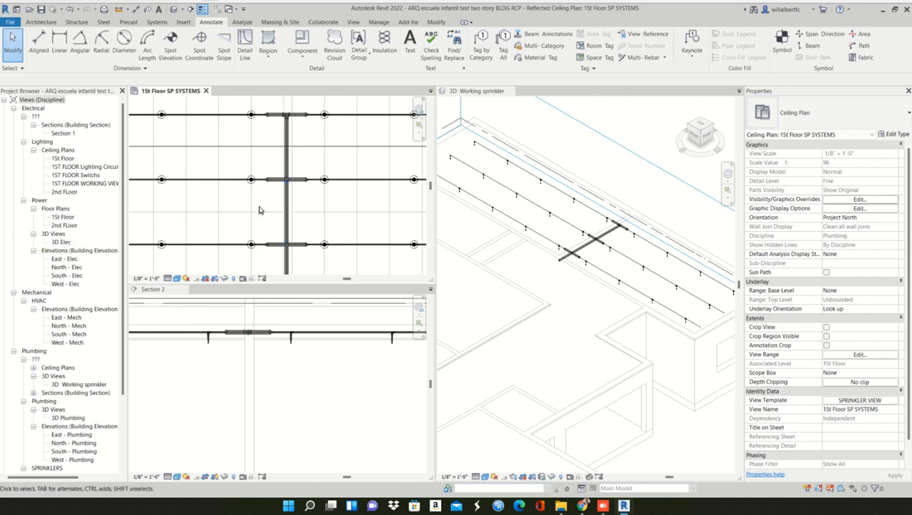
- Add Fiberglass insulation 1" thick to the open-ended 2" main pipe segment below the lowest sprinkler row
scroll(260, 210, down, 7)
middle_drag(251, 227, 273, 227)
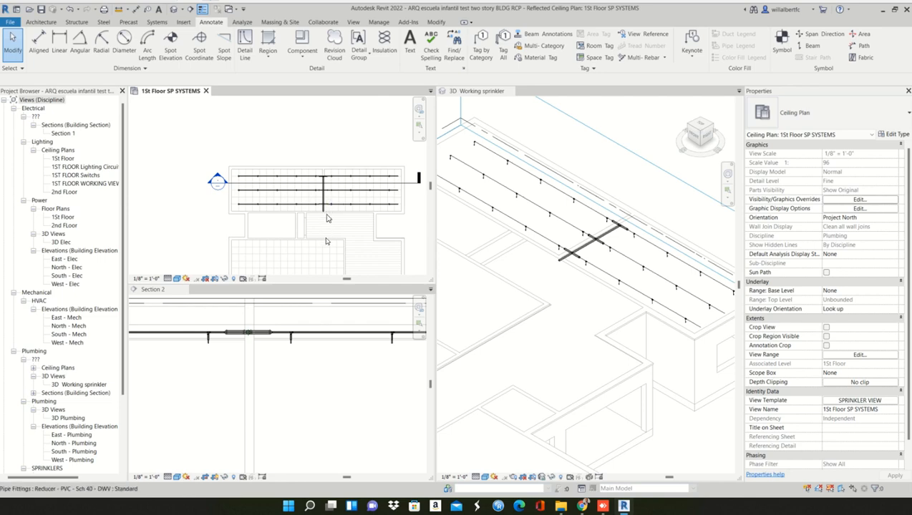
middle_drag(332, 272, 294, 221)
scroll(289, 183, up, 2)
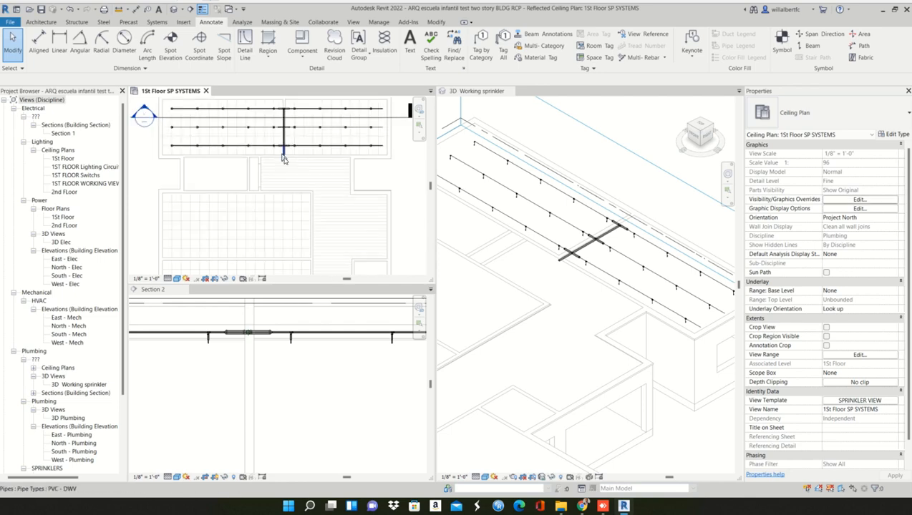
click(283, 157)
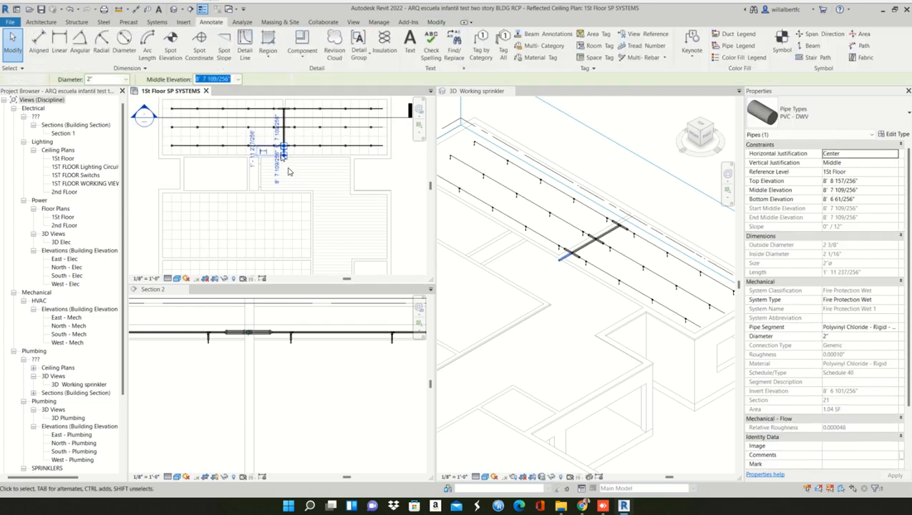
key(Escape)
click(285, 157)
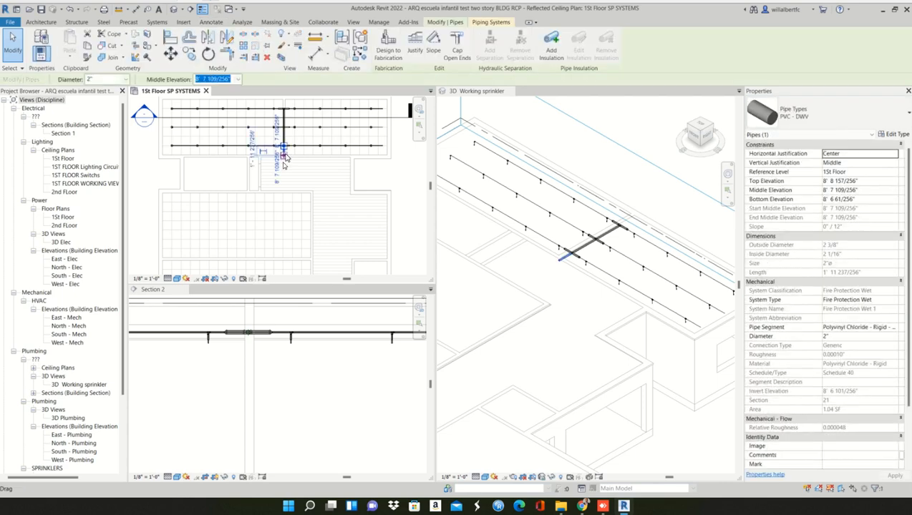
scroll(283, 127, up, 3)
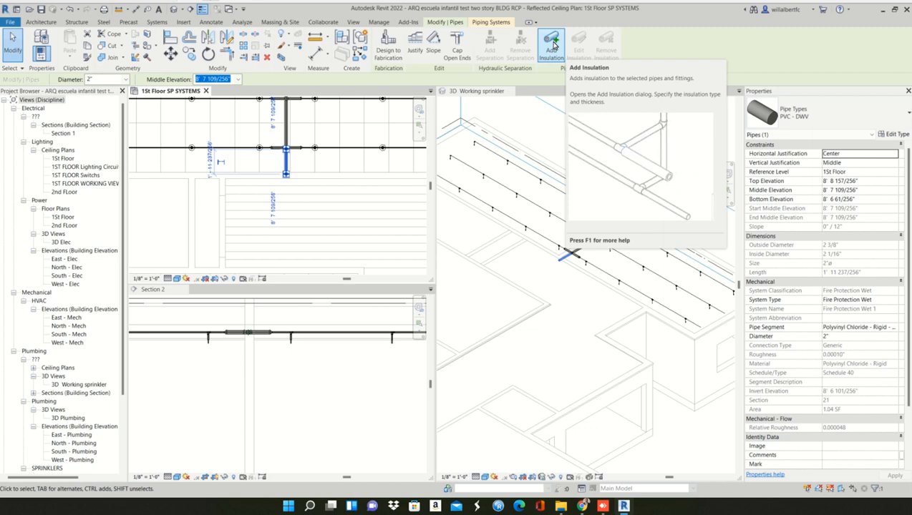
click(552, 46)
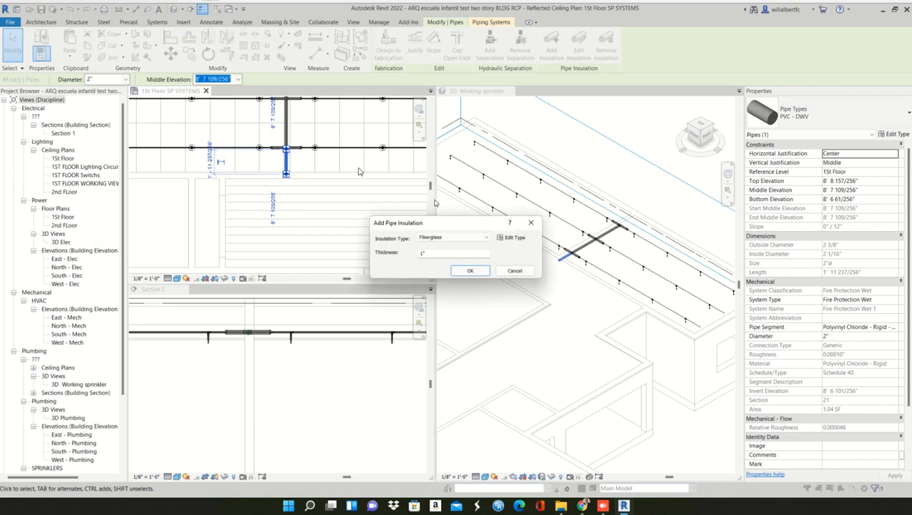
drag(437, 224, 413, 123)
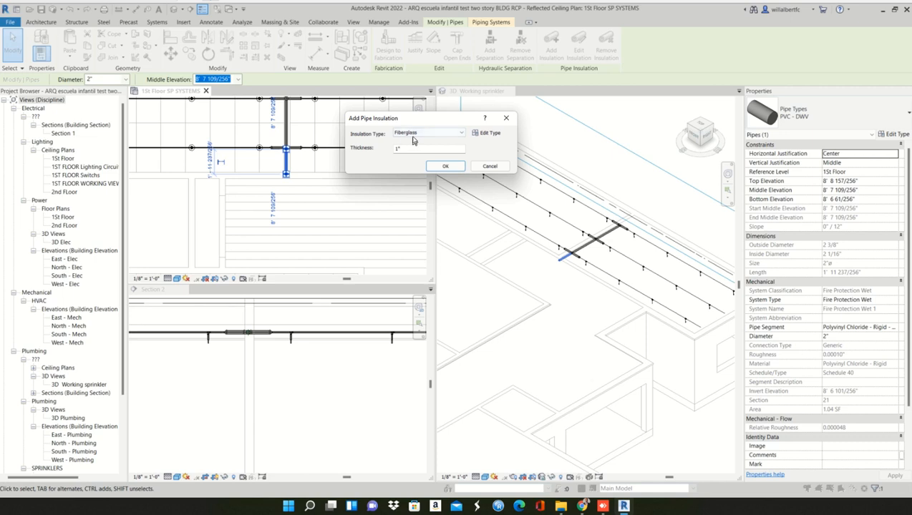
click(413, 136)
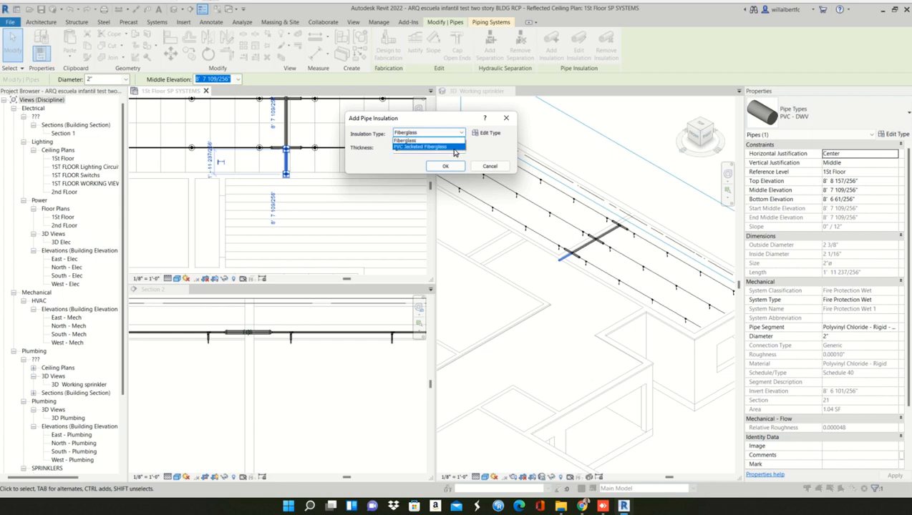
click(416, 142)
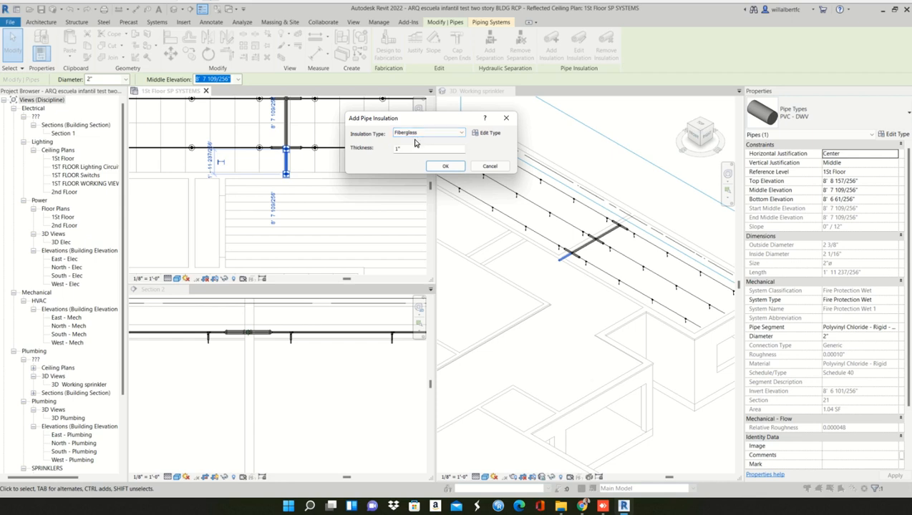
click(442, 166)
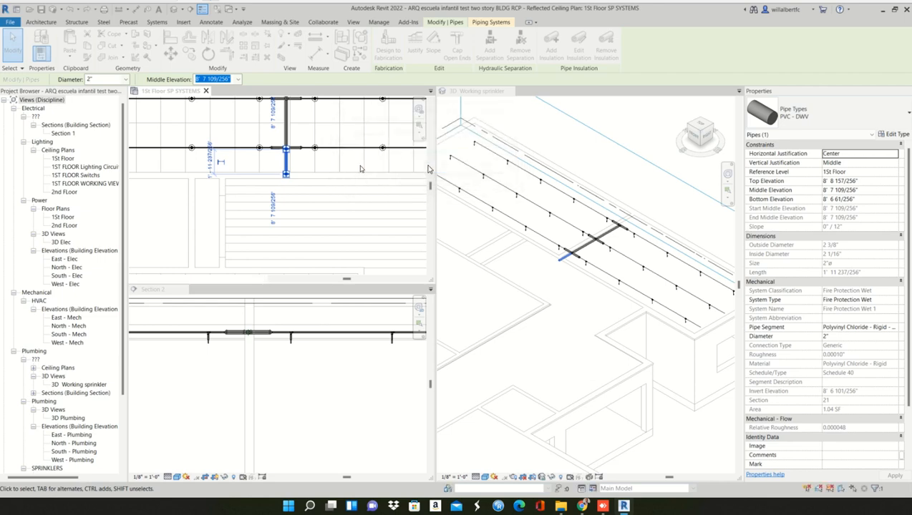
- Examine the insulated pipe segment and compare it with the main pipe segment above the lowest row's cross
scroll(292, 161, up, 2)
scroll(290, 152, up, 1)
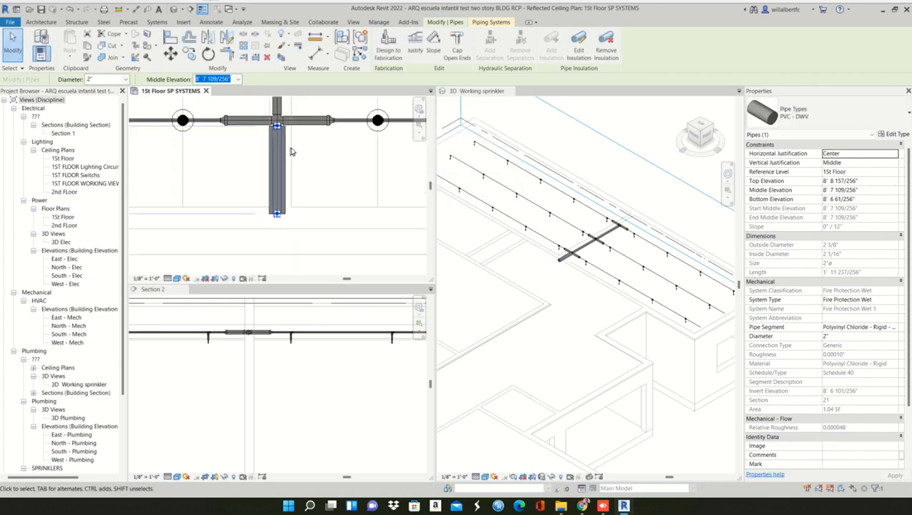
key(Escape)
click(284, 147)
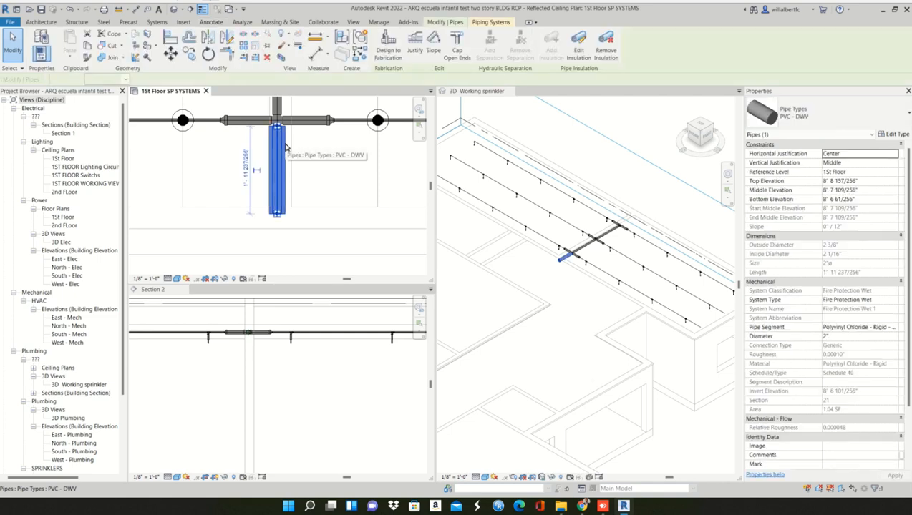
click(301, 152)
middle_drag(306, 155, 304, 225)
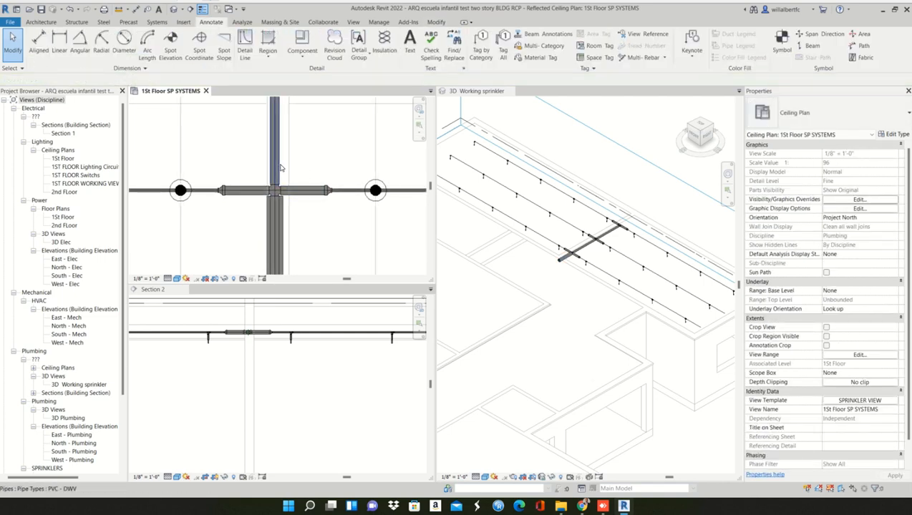
click(278, 172)
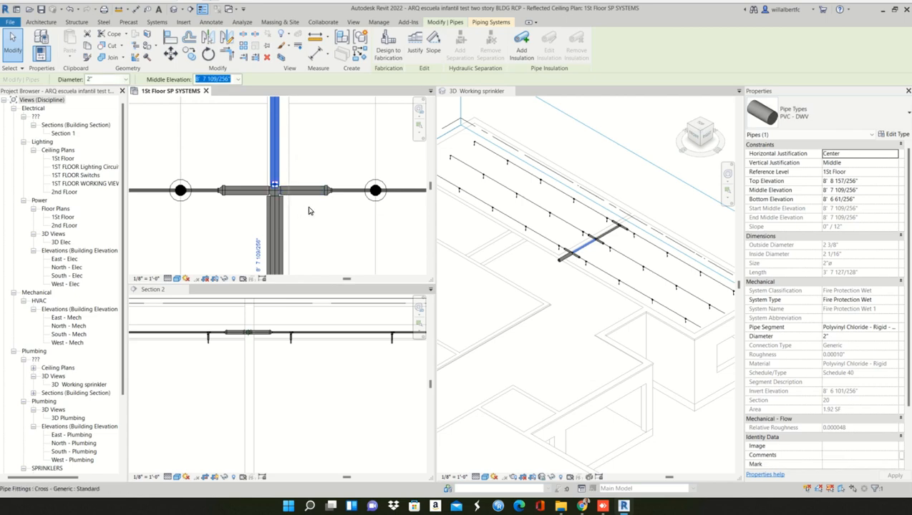
scroll(309, 206, down, 5)
scroll(309, 206, down, 1)
click(334, 169)
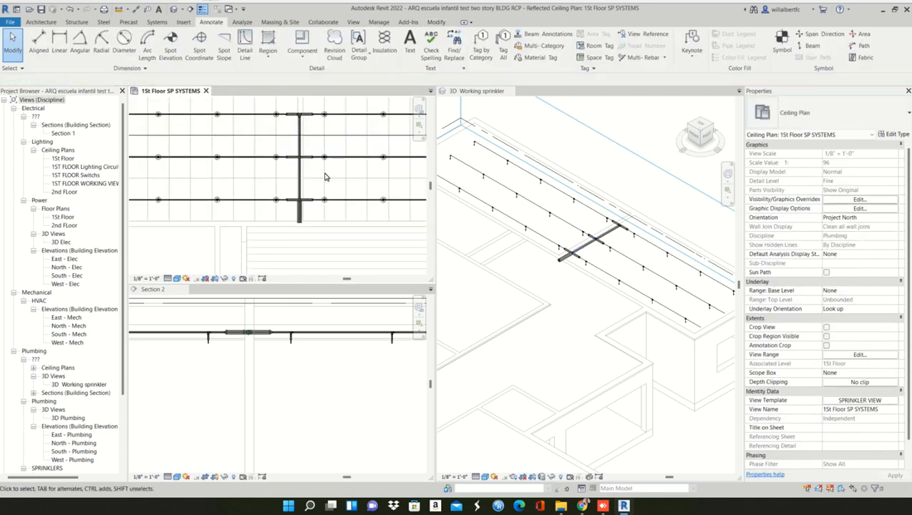
- Select the entire connected sprinkler pipe network and view its piping system properties and tools, then clear the selection
middle_drag(326, 180, 317, 197)
key(Tab)
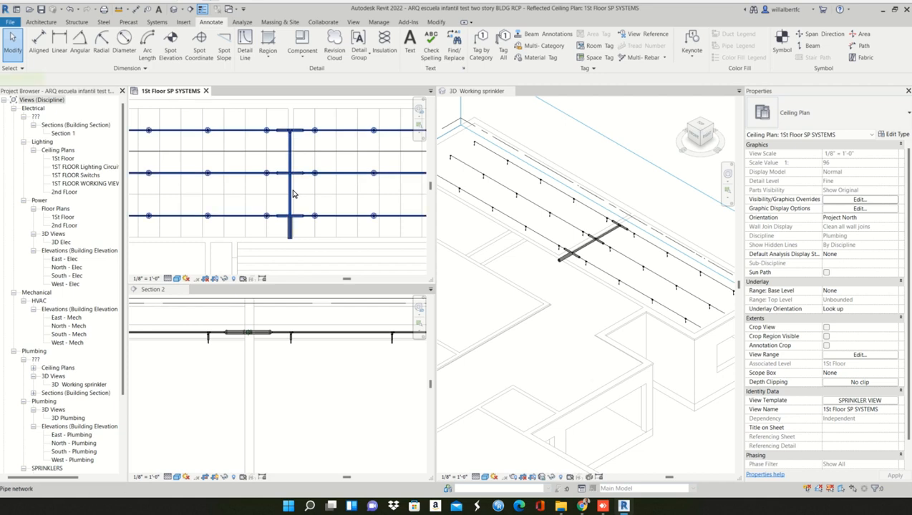
click(293, 193)
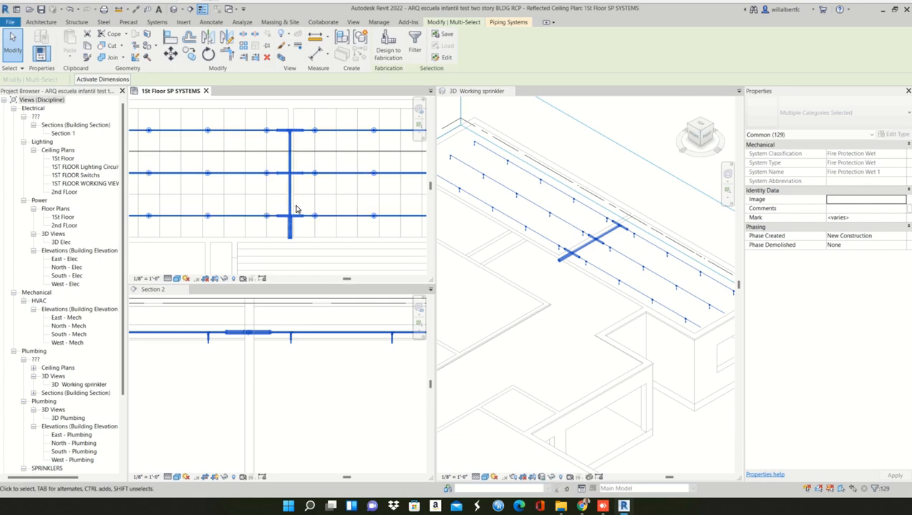
key(Escape)
key(Tab)
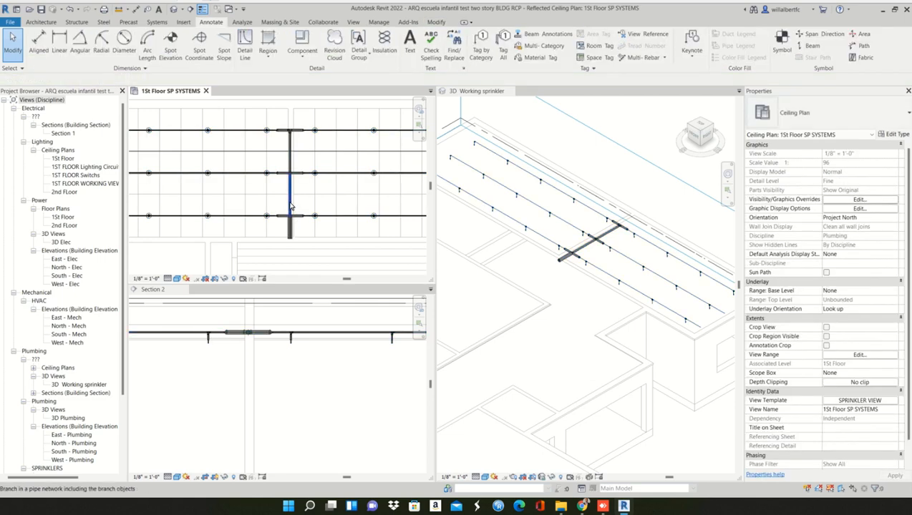
key(Tab)
click(290, 207)
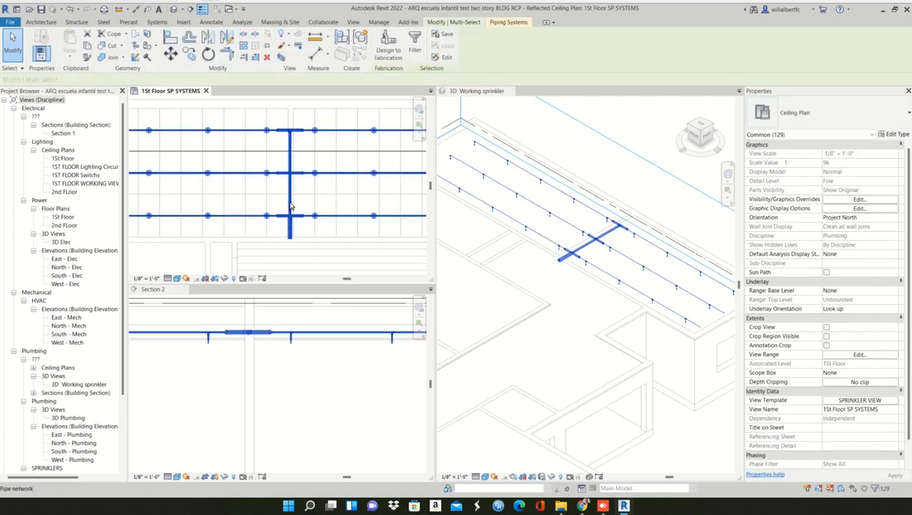
scroll(290, 204, down, 2)
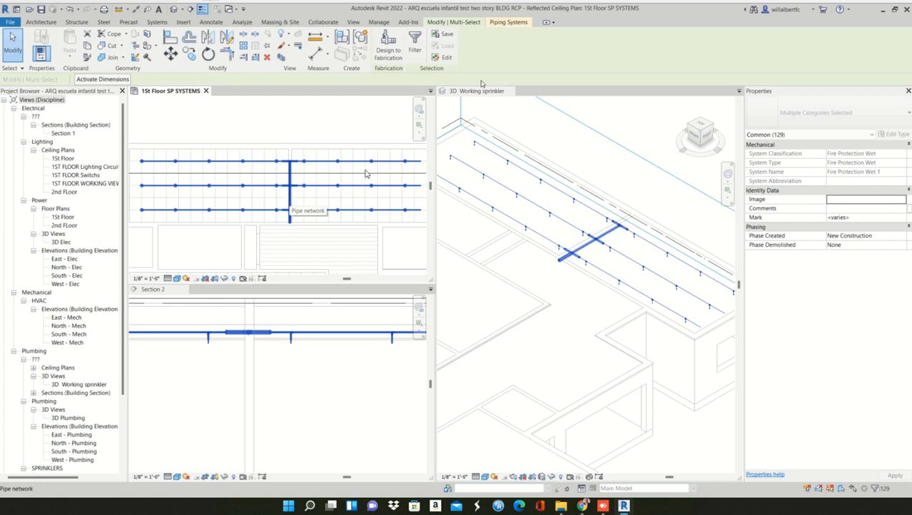
click(509, 22)
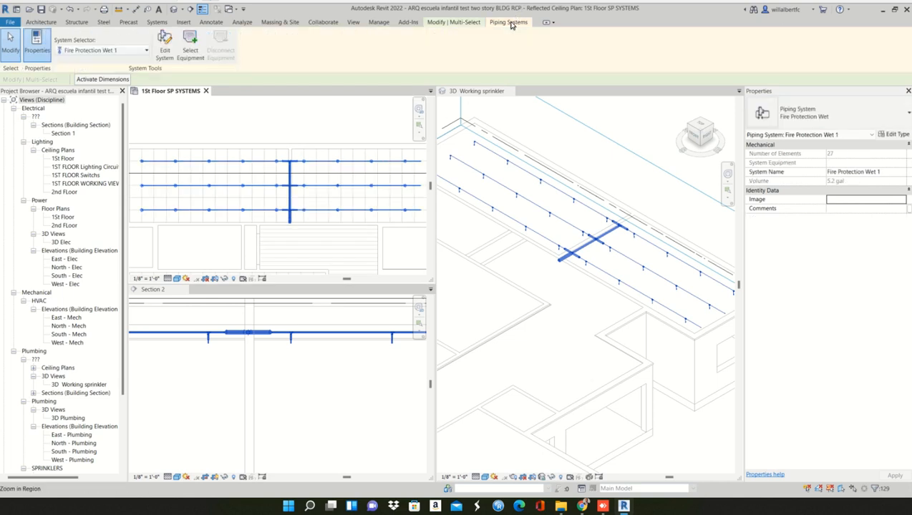
click(277, 244)
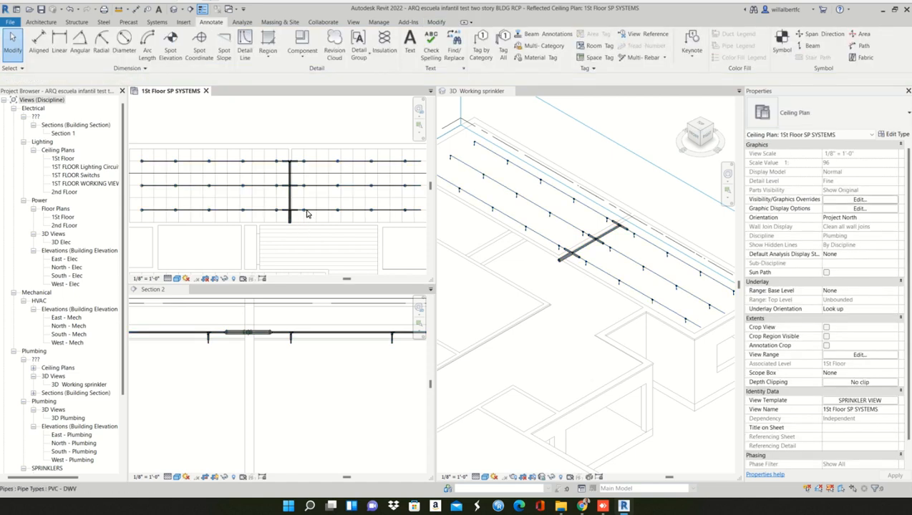
- Select the whole connected sprinkler pipe network and check which systems the System Selector offers for it
key(Tab)
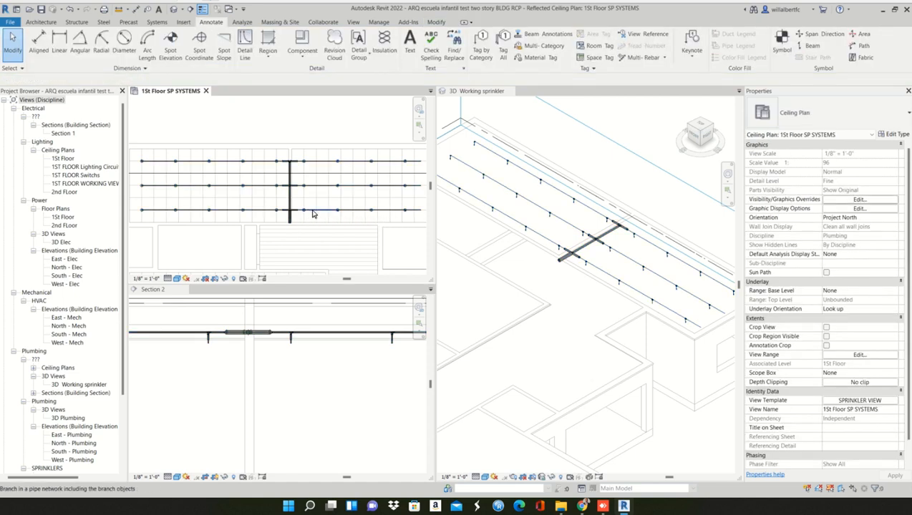
click(313, 213)
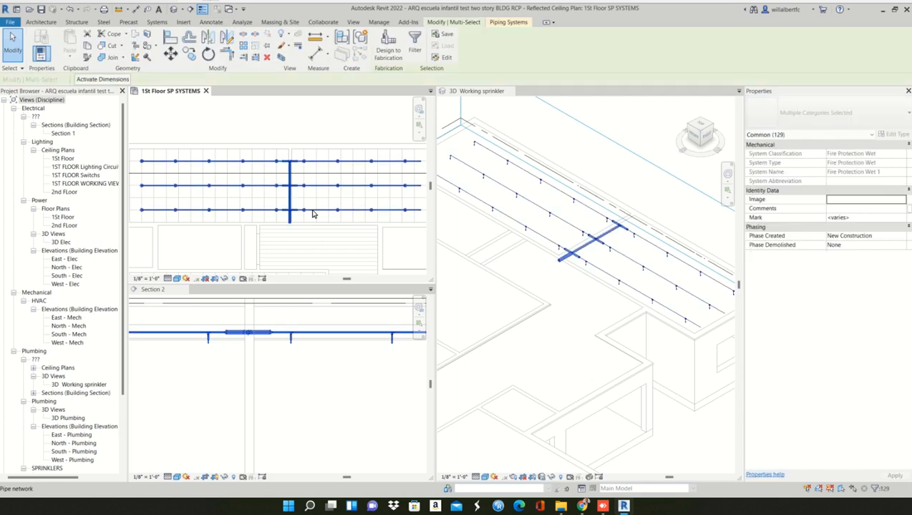
click(510, 22)
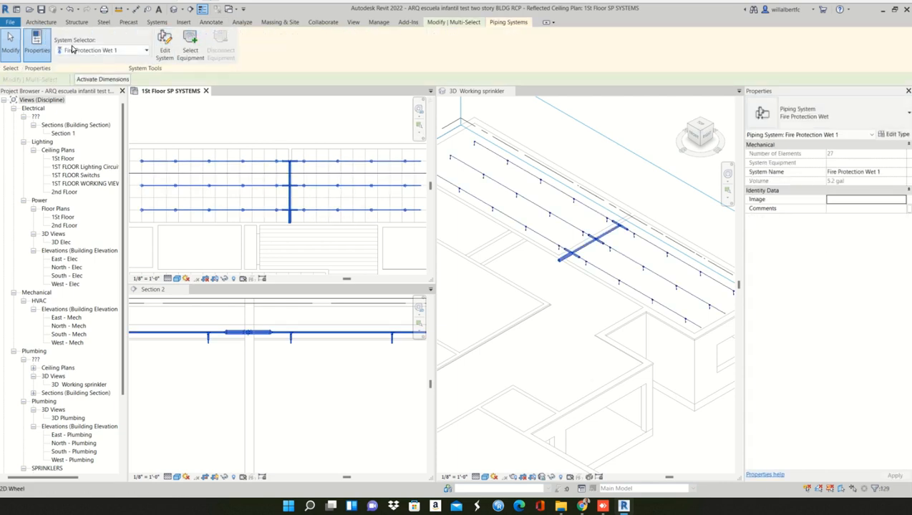
click(121, 52)
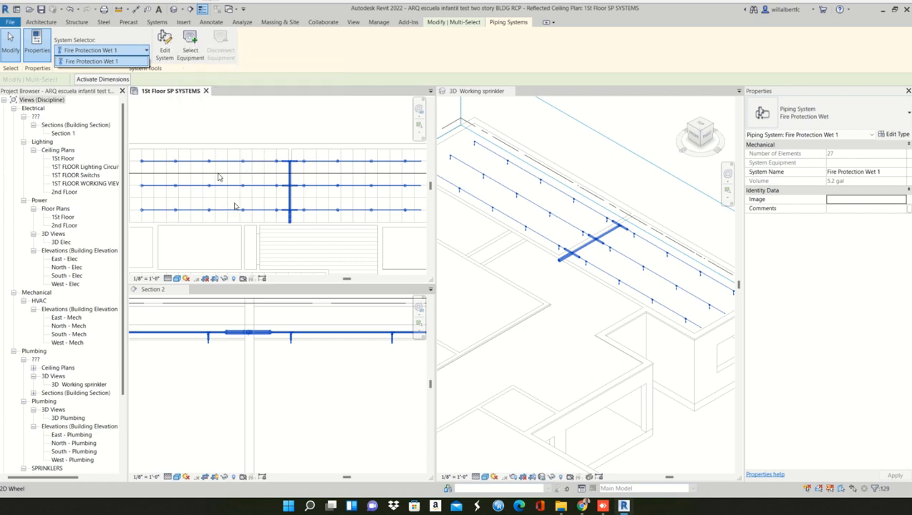
click(257, 265)
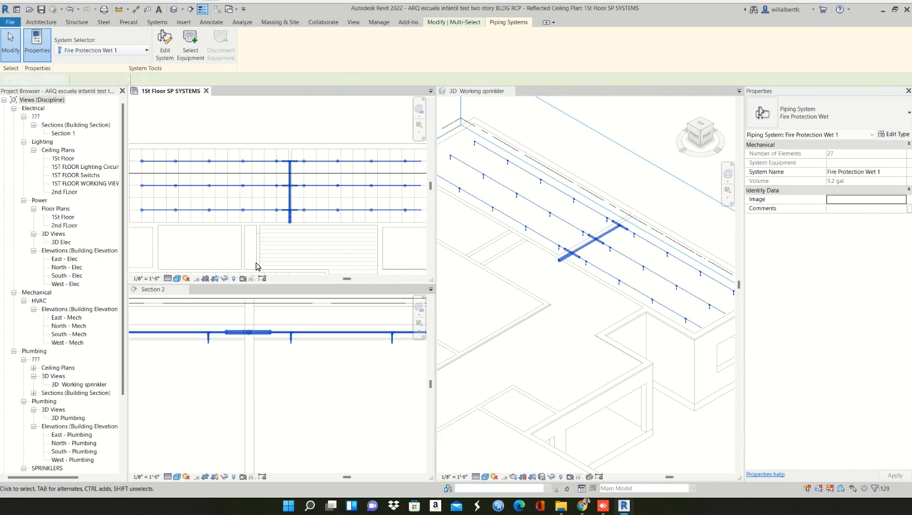
- Select the insulated 2" main pipe segment below the lowest row and review the commands for its open end, then clear the selection
middle_drag(184, 226, 209, 154)
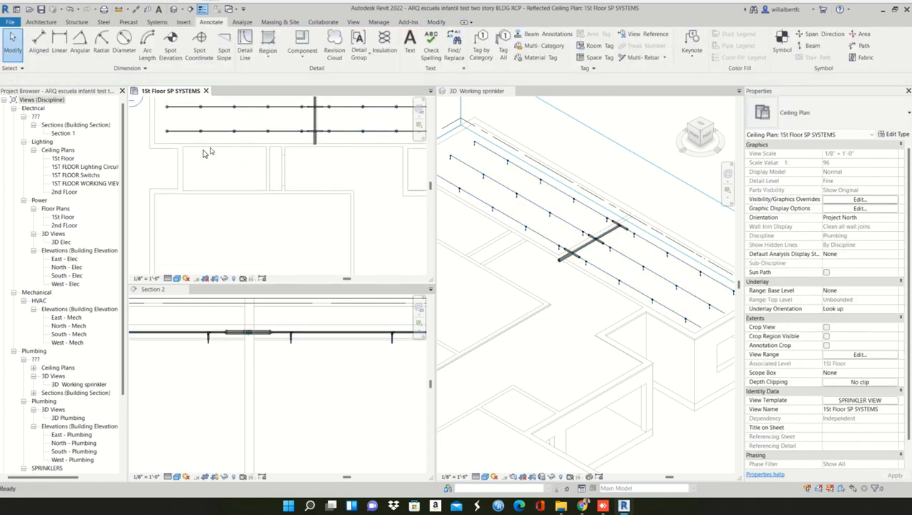
scroll(242, 146, up, 1)
scroll(311, 136, up, 5)
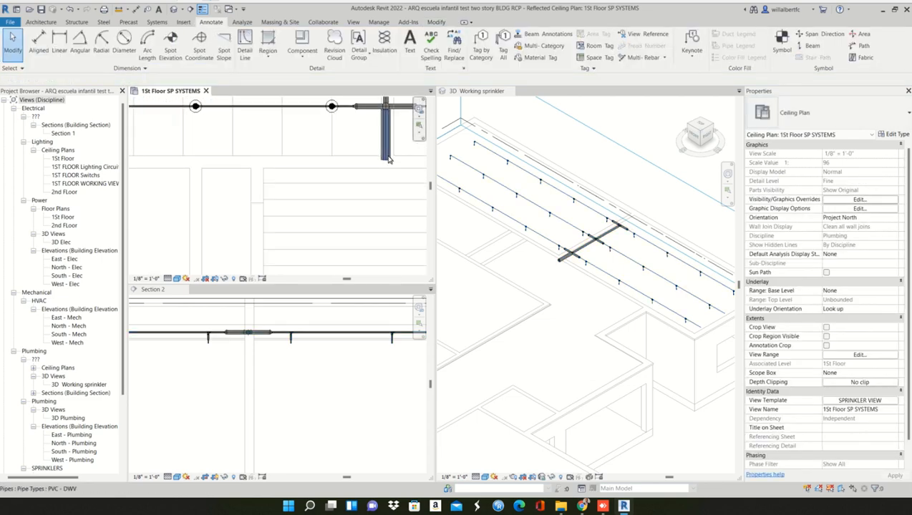
click(387, 160)
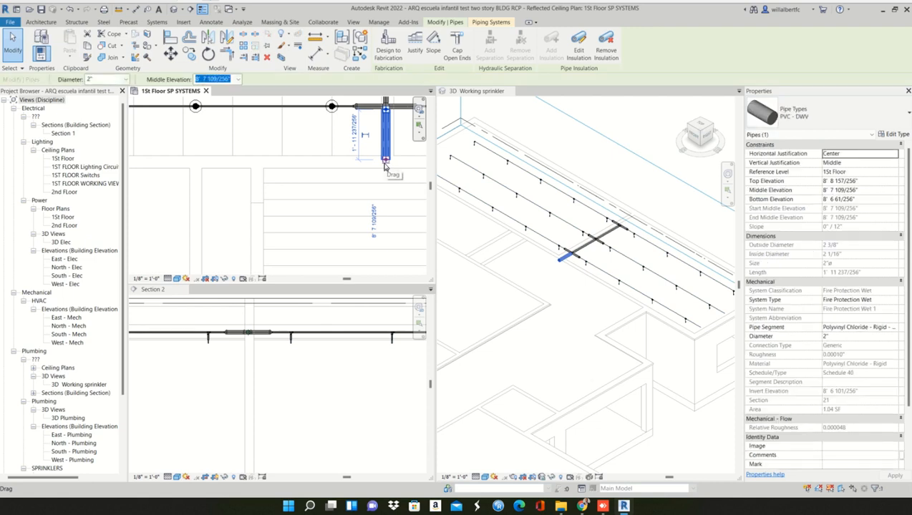
scroll(370, 187, up, 2)
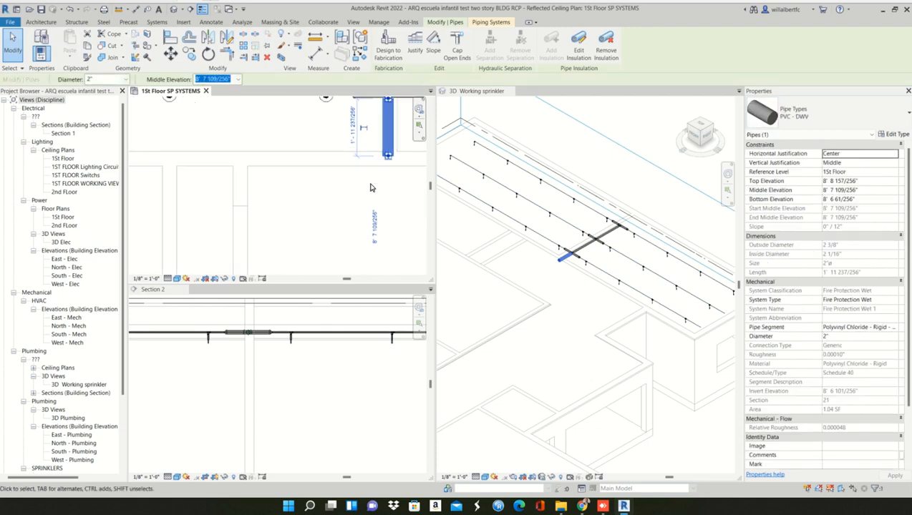
middle_drag(358, 189, 291, 228)
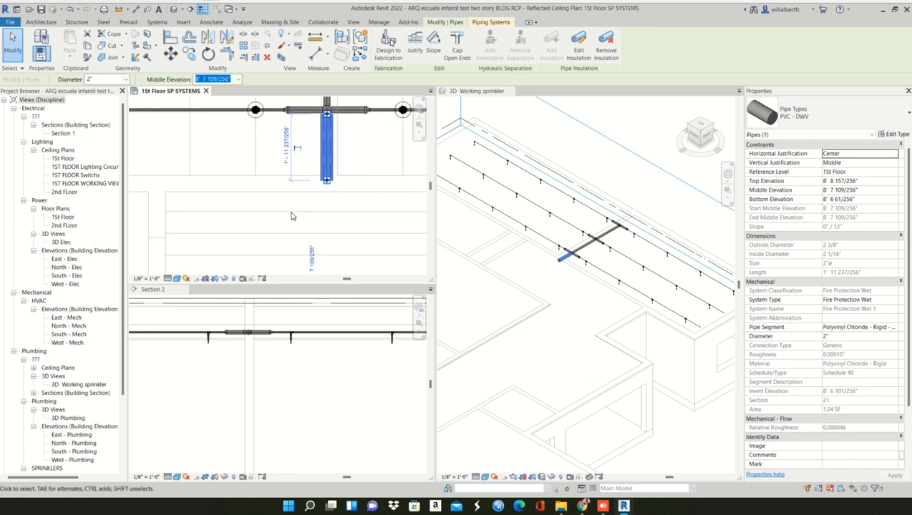
right_click(327, 184)
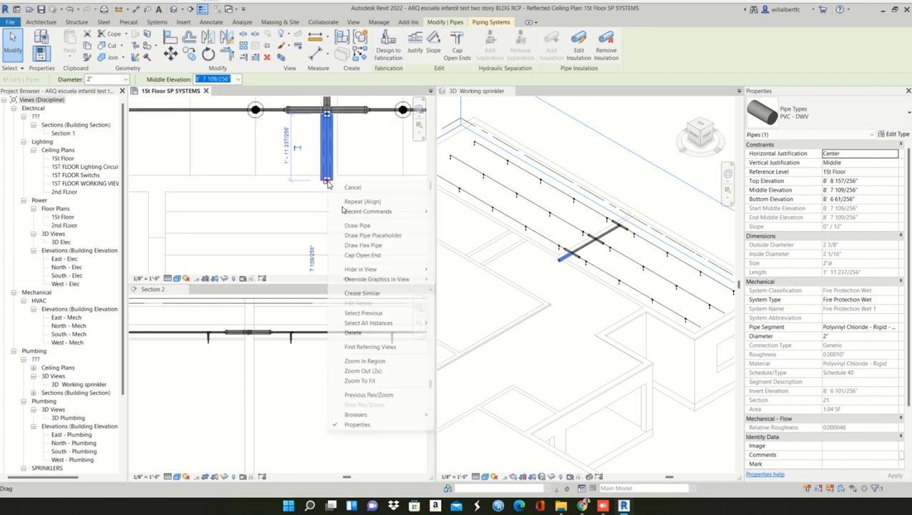
click(346, 225)
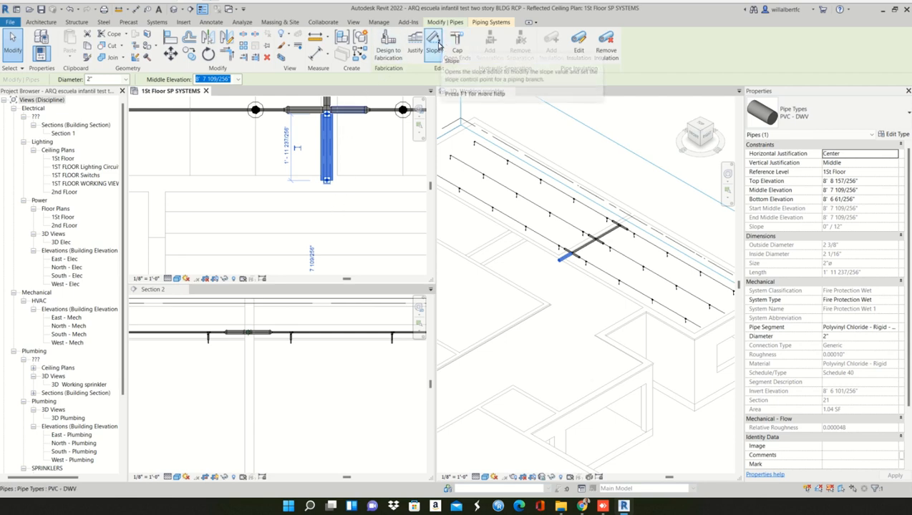
click(347, 200)
scroll(348, 200, down, 5)
scroll(322, 261, down, 3)
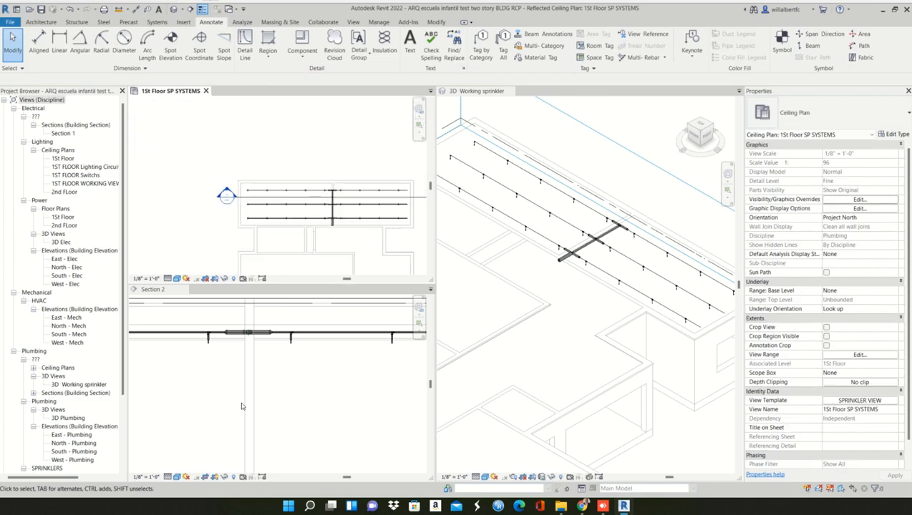
- Move the Section 2 line down in the ceiling plan so it runs below the lowest sprinkler row
click(241, 403)
click(262, 201)
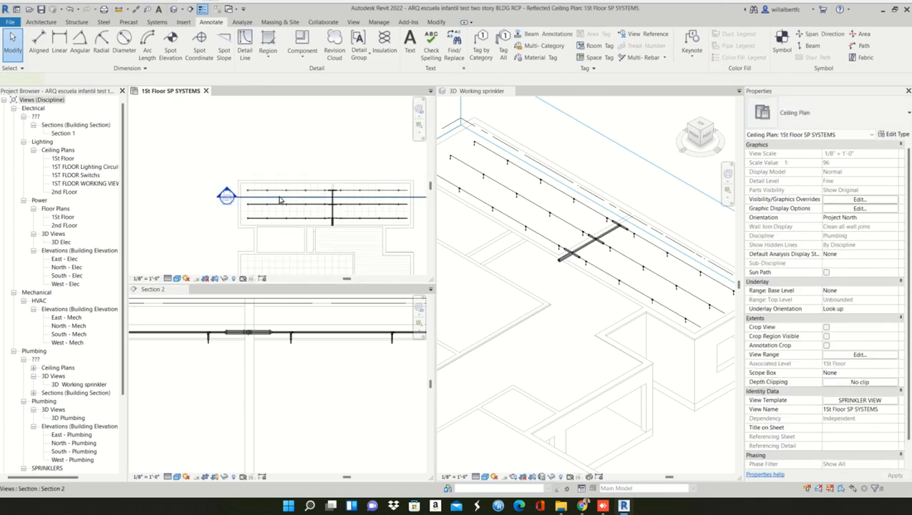
click(282, 199)
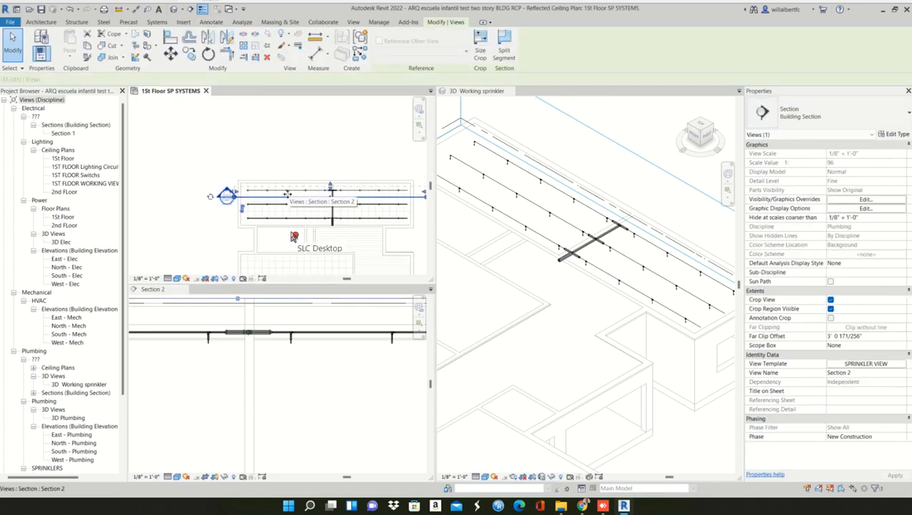
drag(300, 203, 299, 236)
key(Escape)
key(Escape)
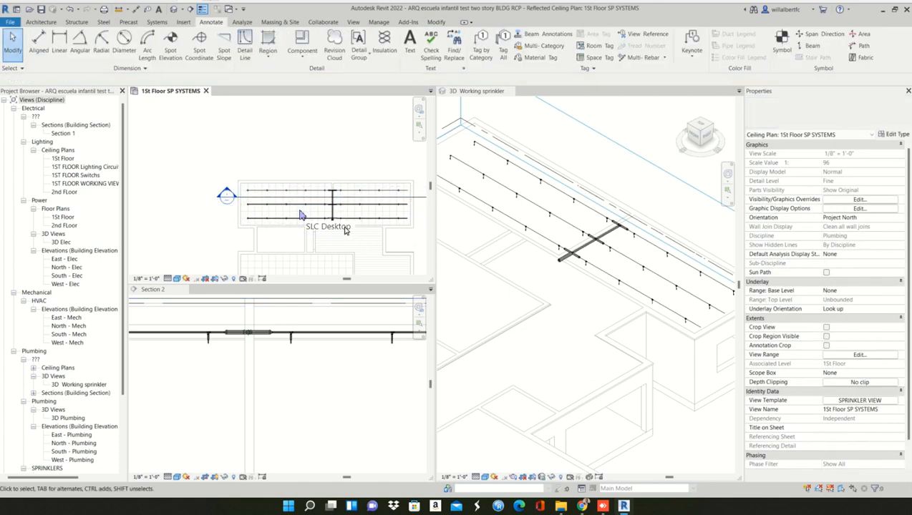
click(302, 204)
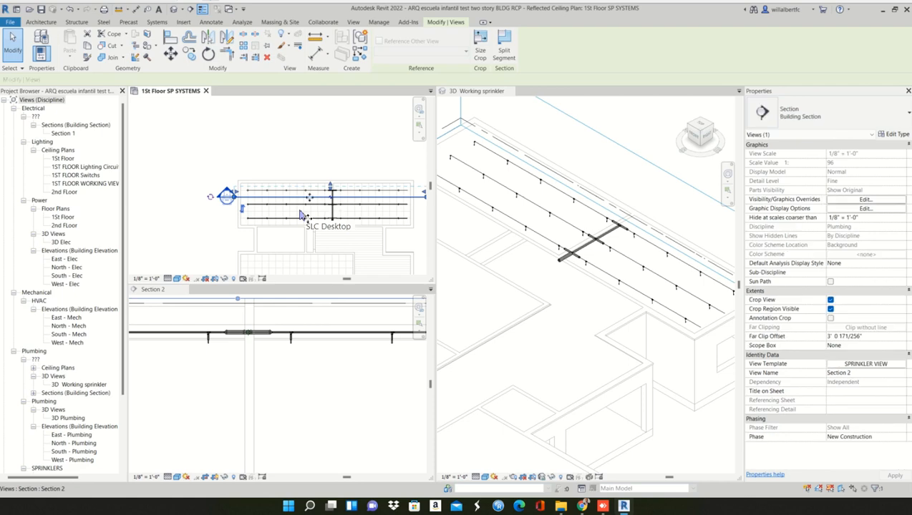
drag(302, 203, 306, 242)
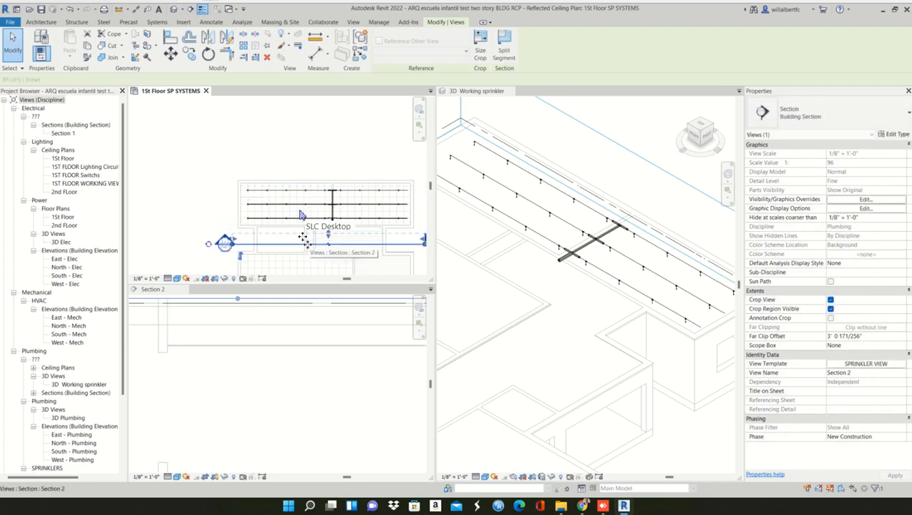
key(Escape)
mouse_move(293, 242)
middle_down()
mouse_move(302, 244)
mouse_move(271, 236)
middle_up()
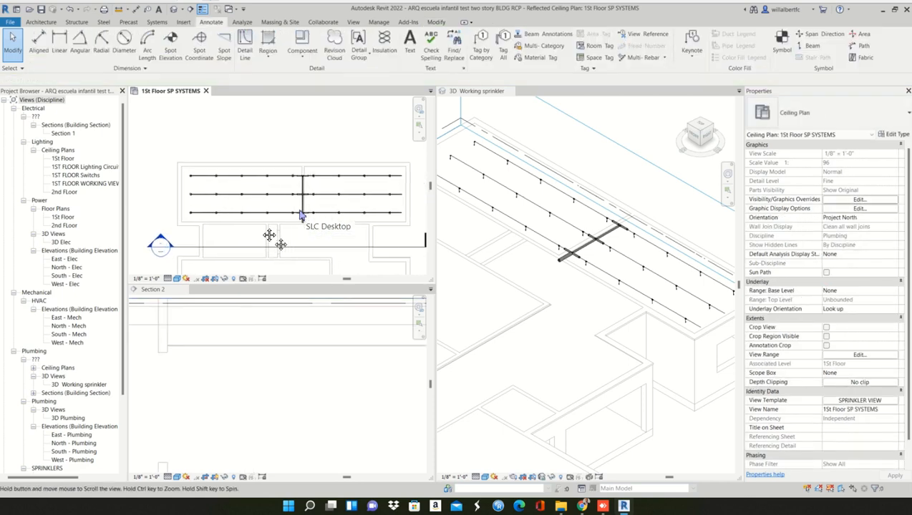
- Draw a similar 1/2" pipe about 44' 5" long between the lowest sprinkler row and the section line, using Slope Down at 0" / 12"
click(259, 214)
right_click(260, 213)
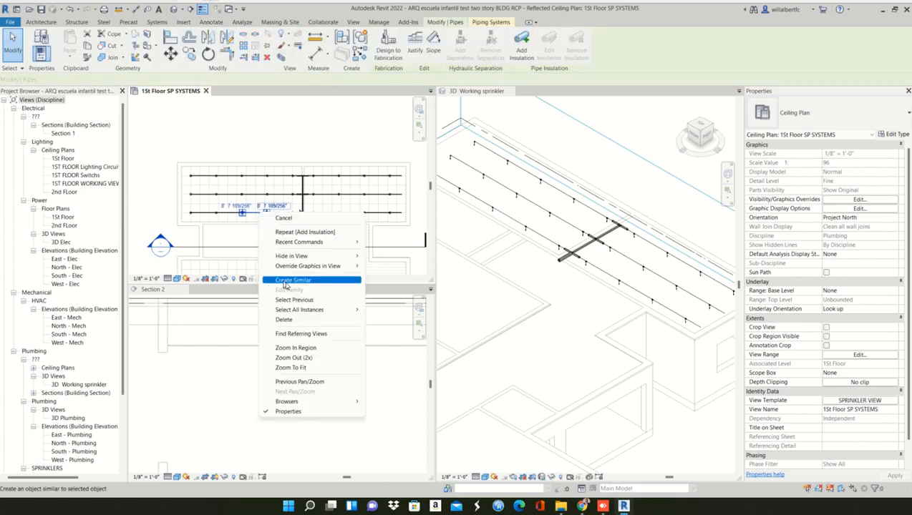
click(306, 280)
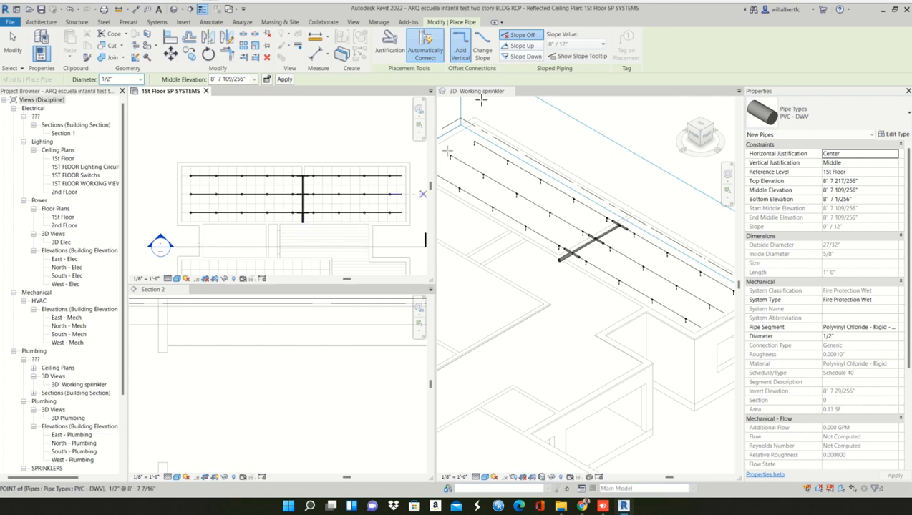
click(531, 57)
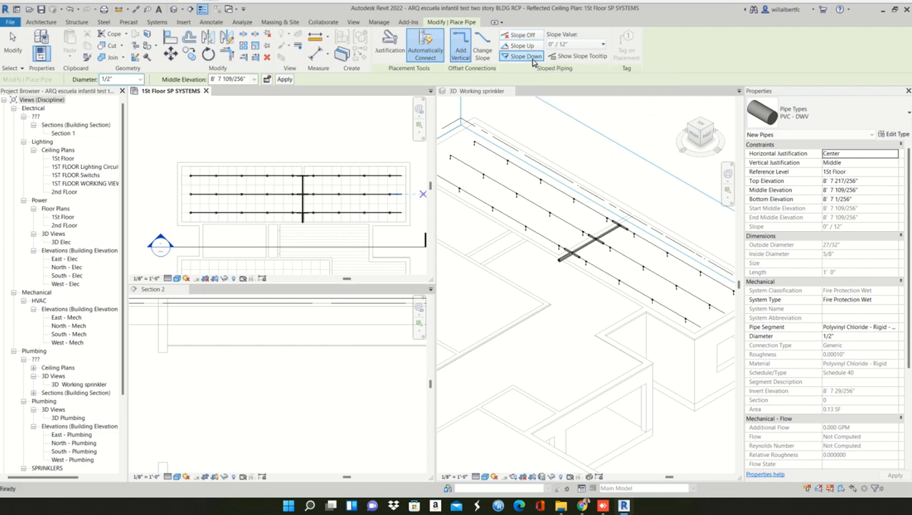
click(578, 46)
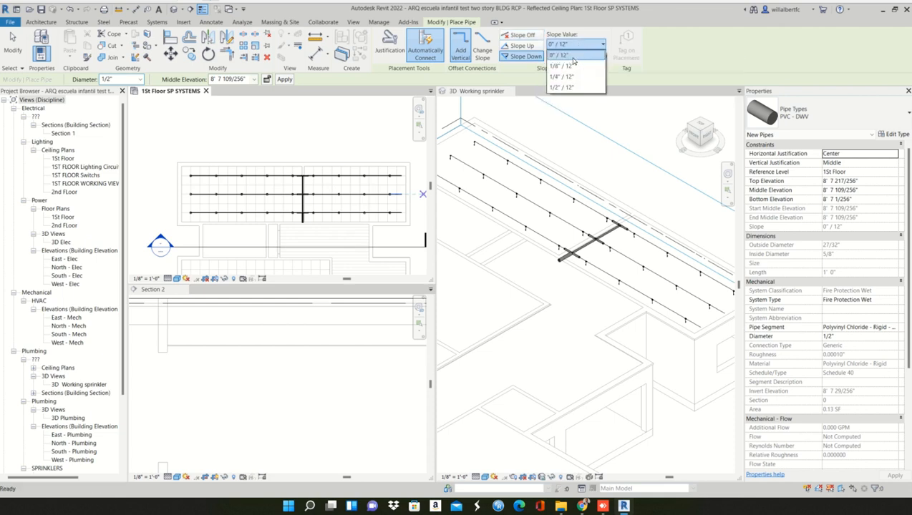
click(573, 57)
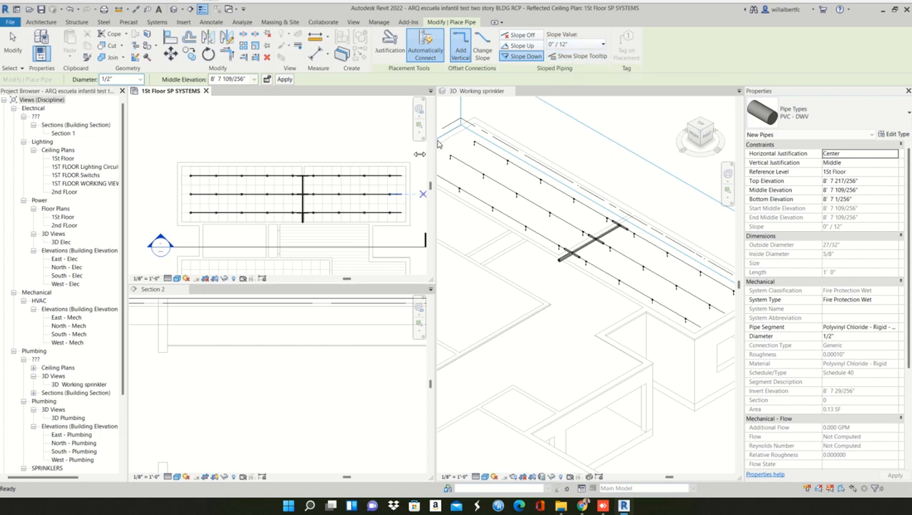
click(193, 238)
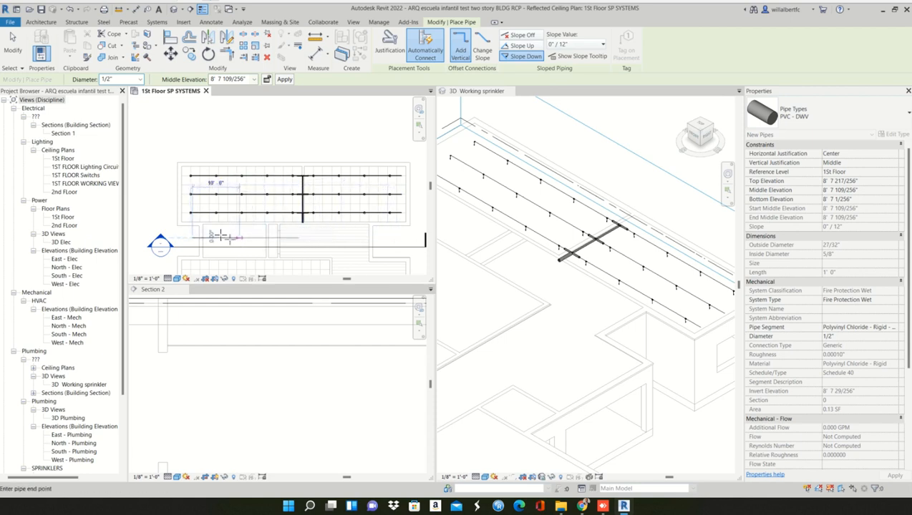
click(401, 237)
key(Escape)
key(Escape)
- Check the new horizontal pipe's elevations in Section 2, then remove the pipe from the plan
scroll(261, 369, down, 4)
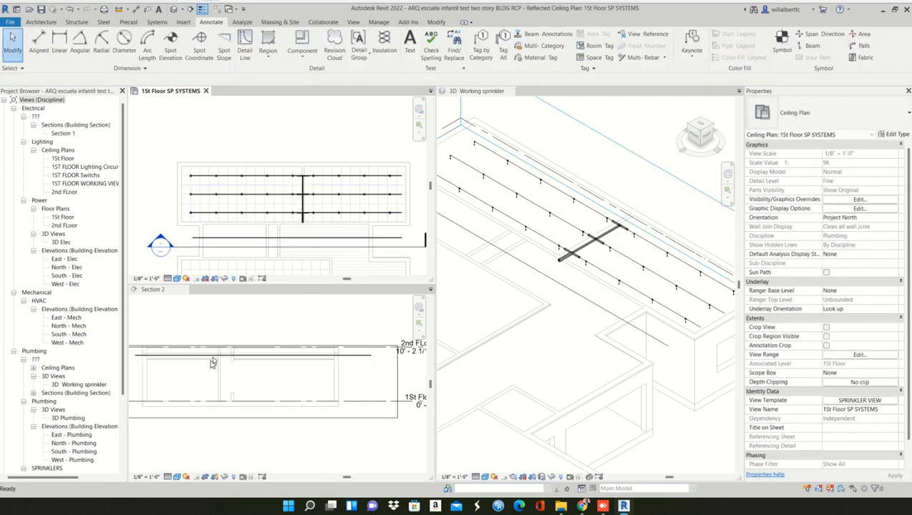
click(212, 362)
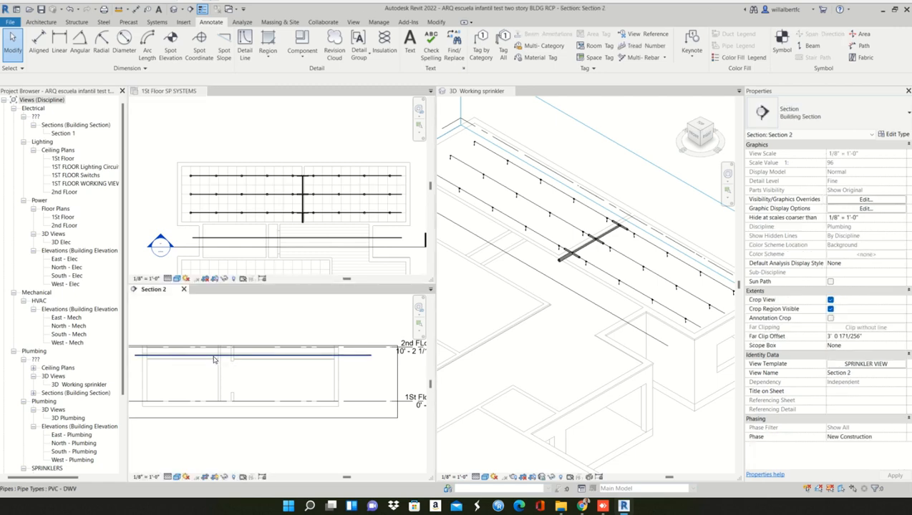
click(213, 355)
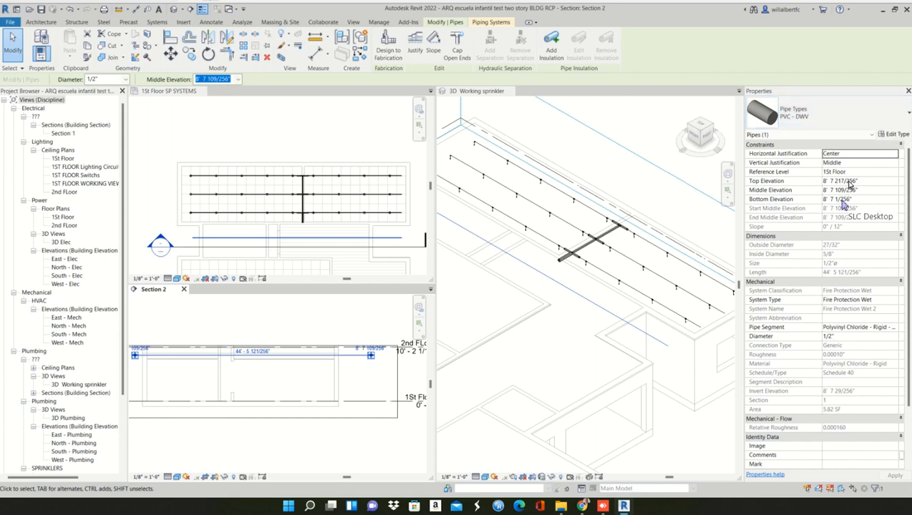
click(312, 237)
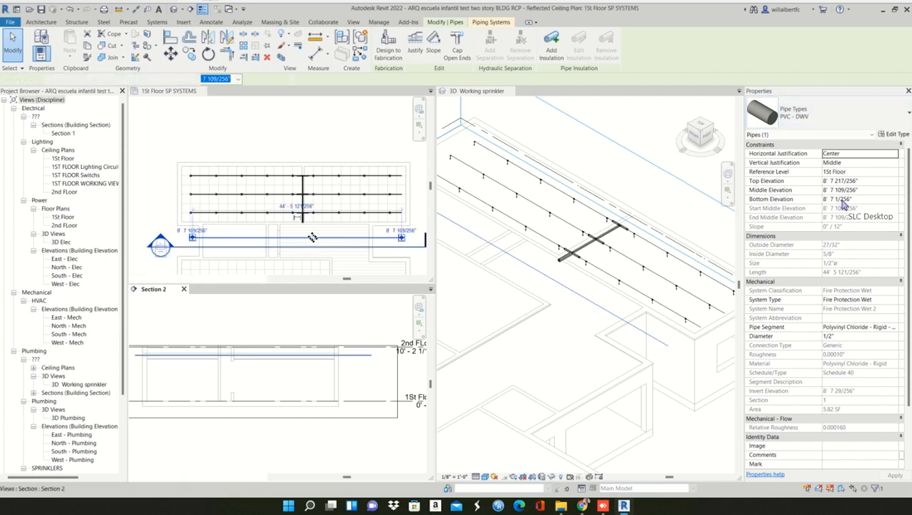
key(Escape)
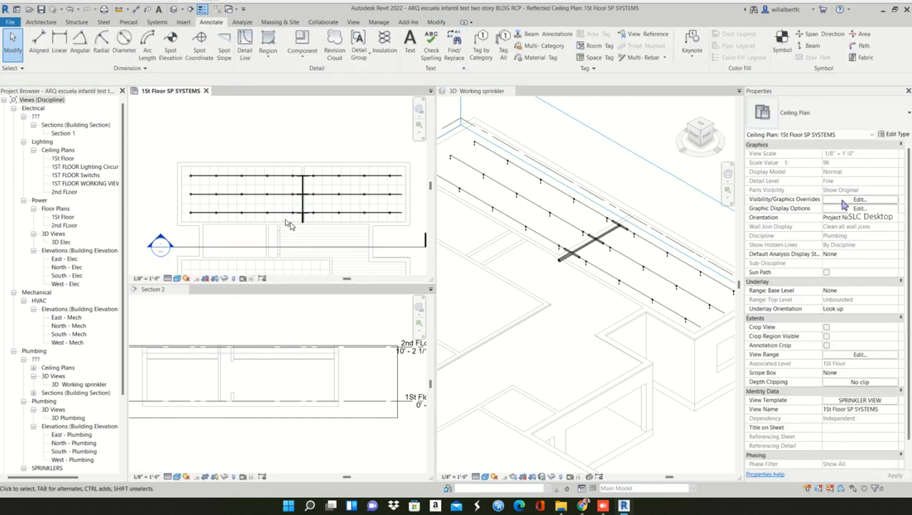
- Apply a slope of 1/2" / 12" to the lowest row's pipe segment just left of the main, then select the adjoining segment
click(277, 214)
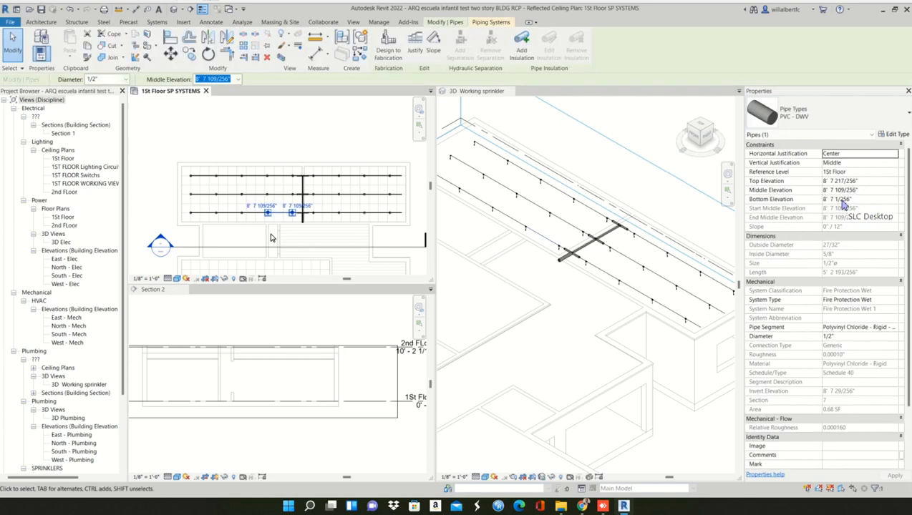
click(434, 51)
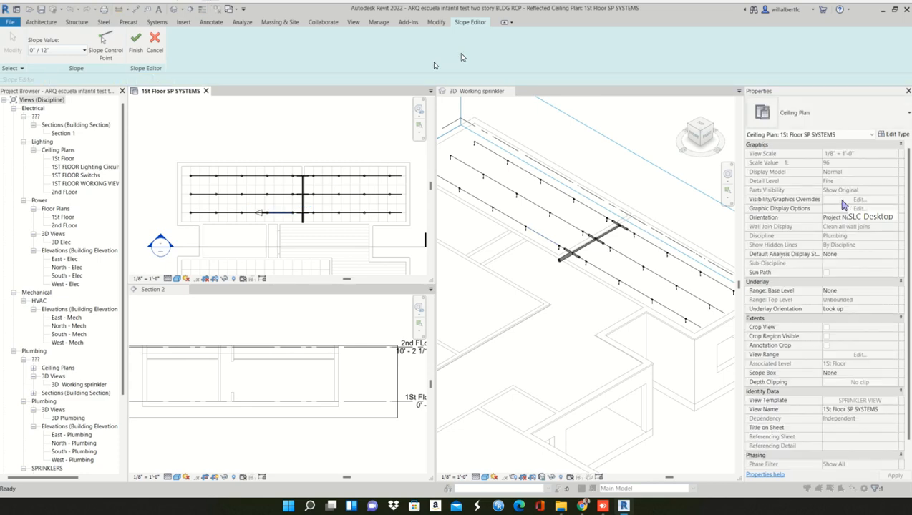
click(84, 50)
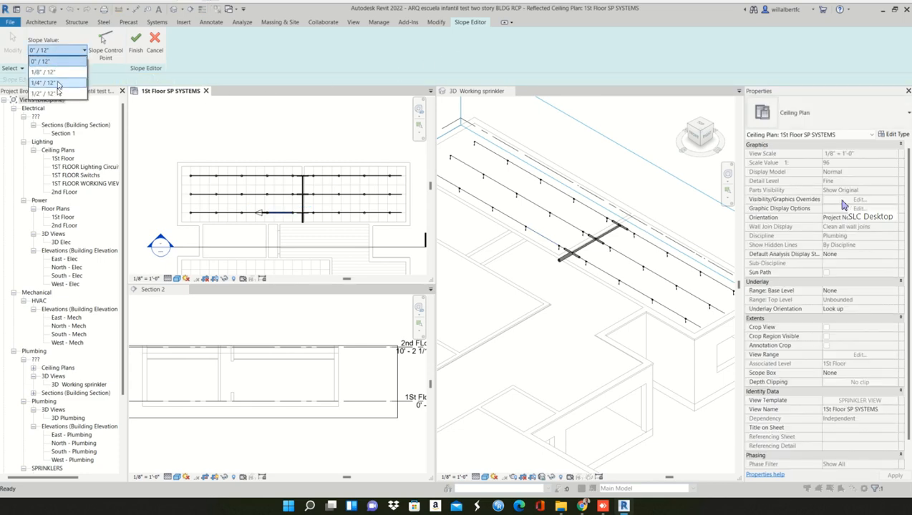
click(44, 94)
click(135, 43)
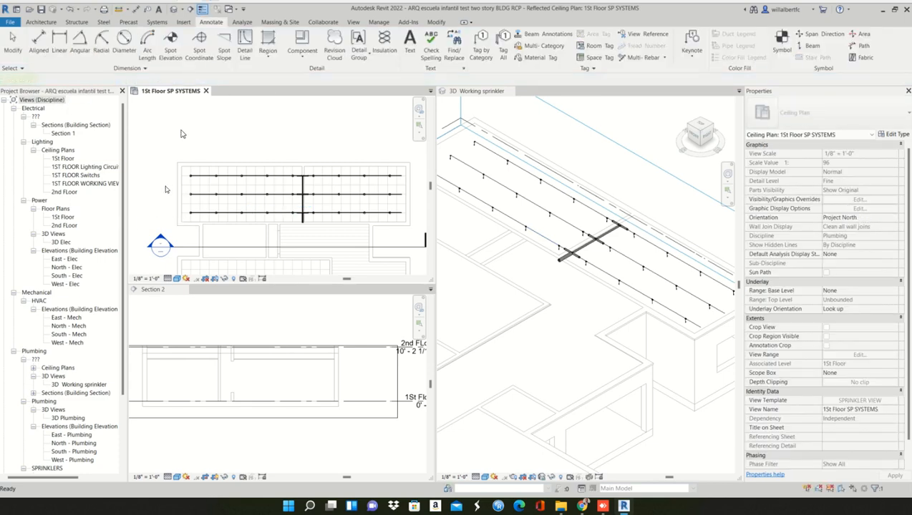
click(257, 219)
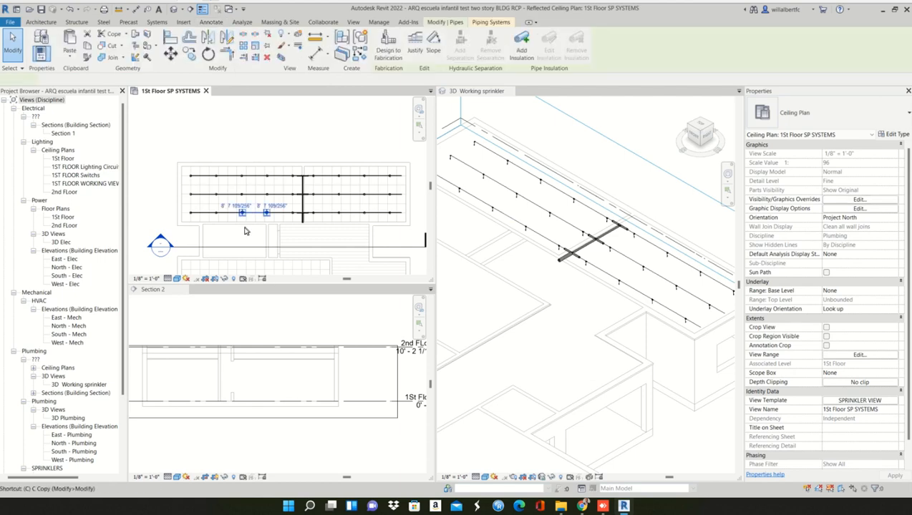
- Draw a similar 1/2" pipe about 35' 6" long between the lowest sprinkler row and the section line, using Slope Down at 1/2" / 12"
key(c)
key(s)
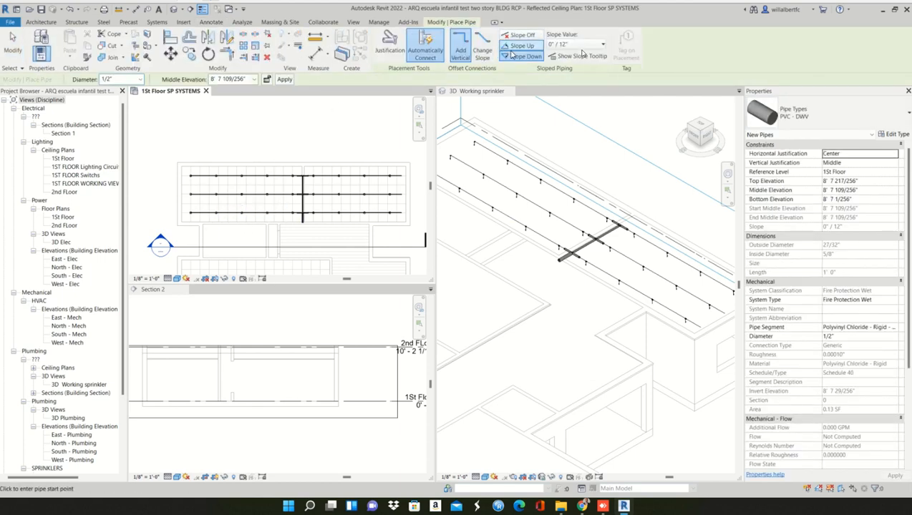
click(580, 45)
click(573, 86)
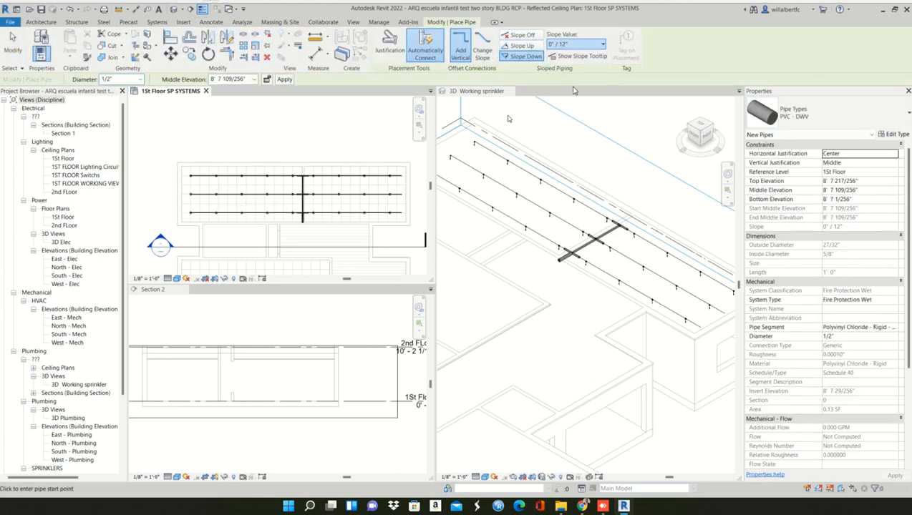
click(201, 235)
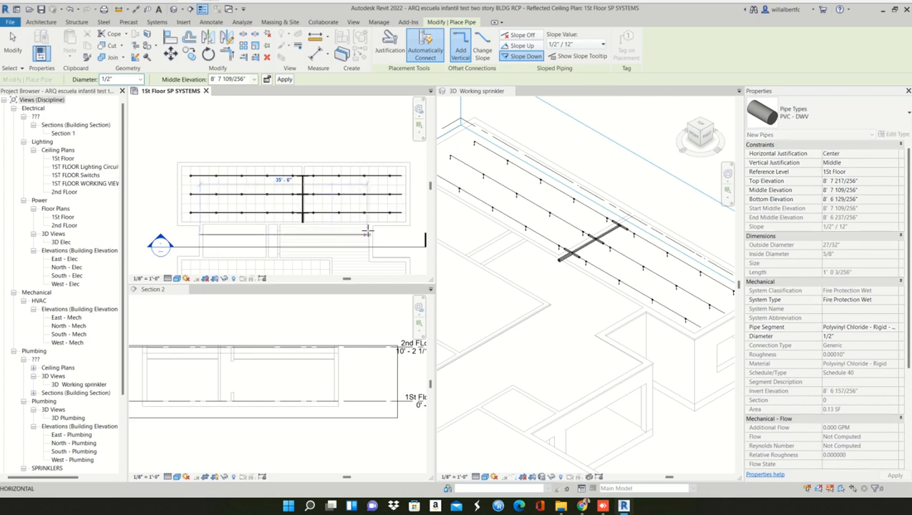
click(366, 233)
key(Escape)
key(Escape)
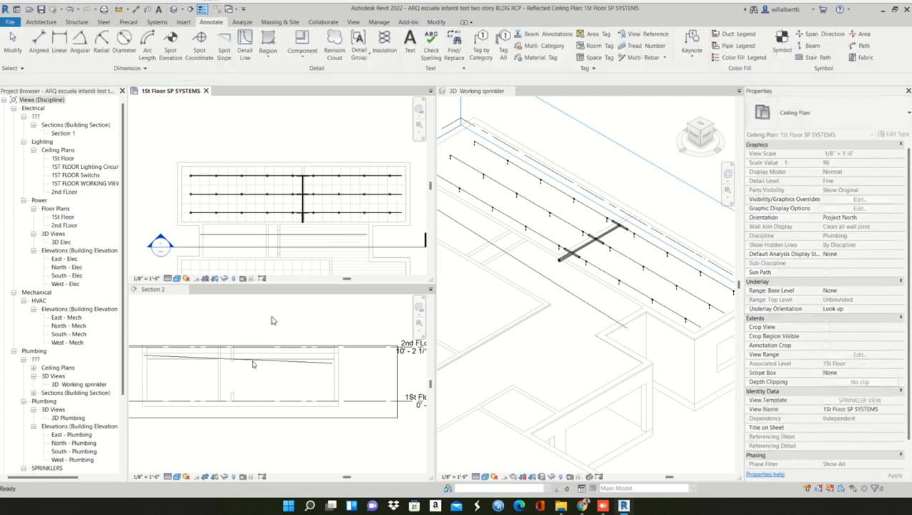
- Examine the new sloped pipe in Section 2 and check its slope and end elevations
scroll(230, 363, up, 2)
scroll(228, 368, up, 2)
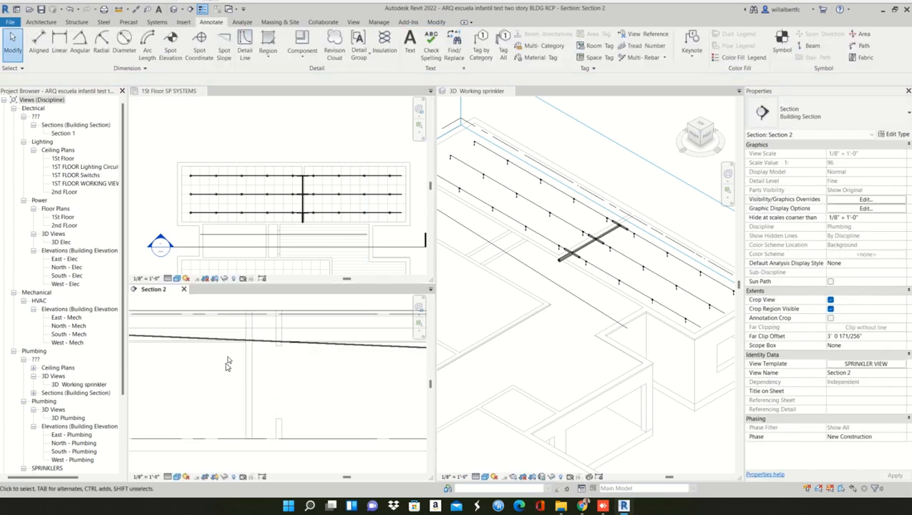
click(250, 346)
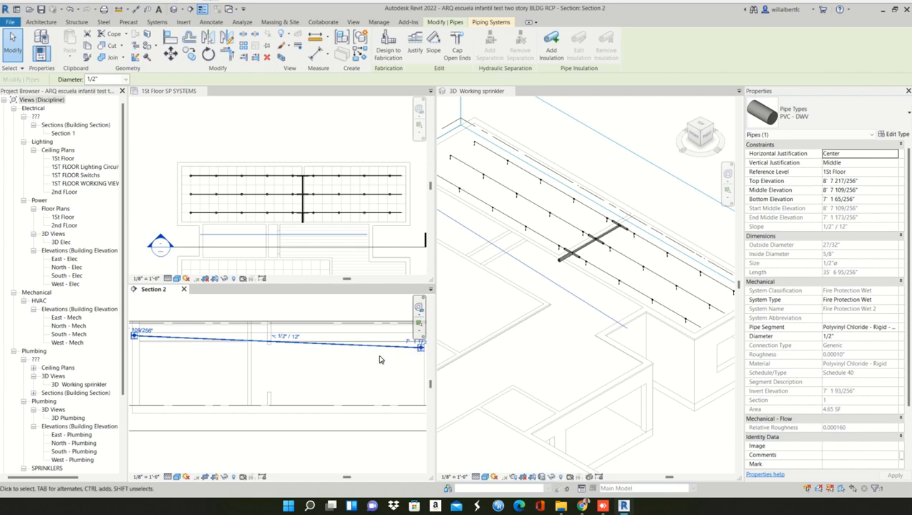
click(356, 357)
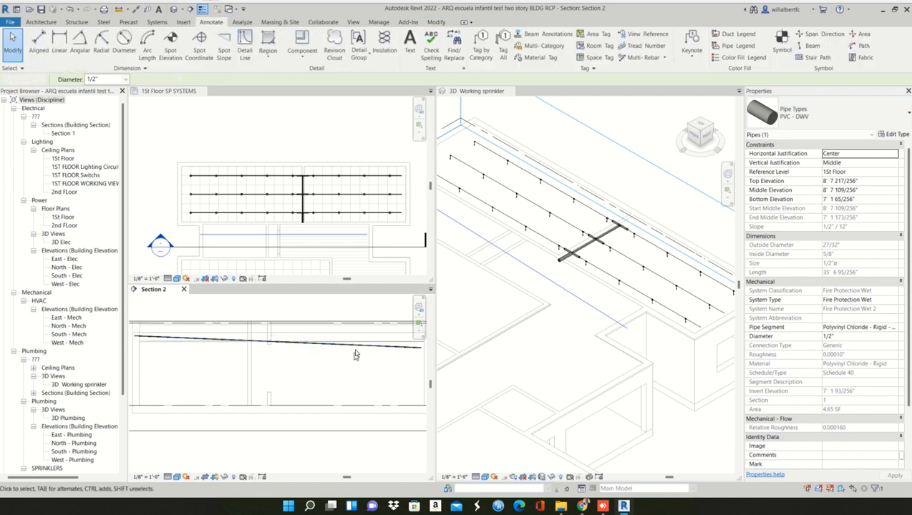
middle_drag(268, 349, 252, 339)
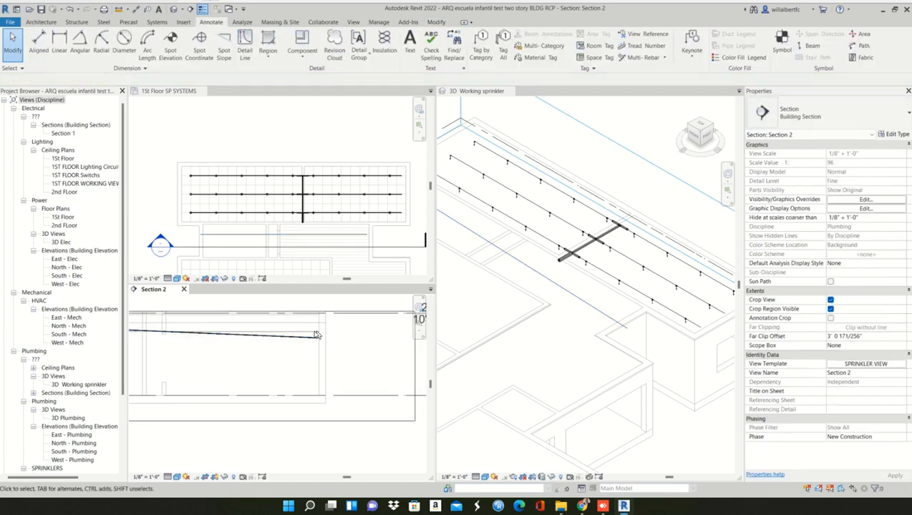
click(311, 340)
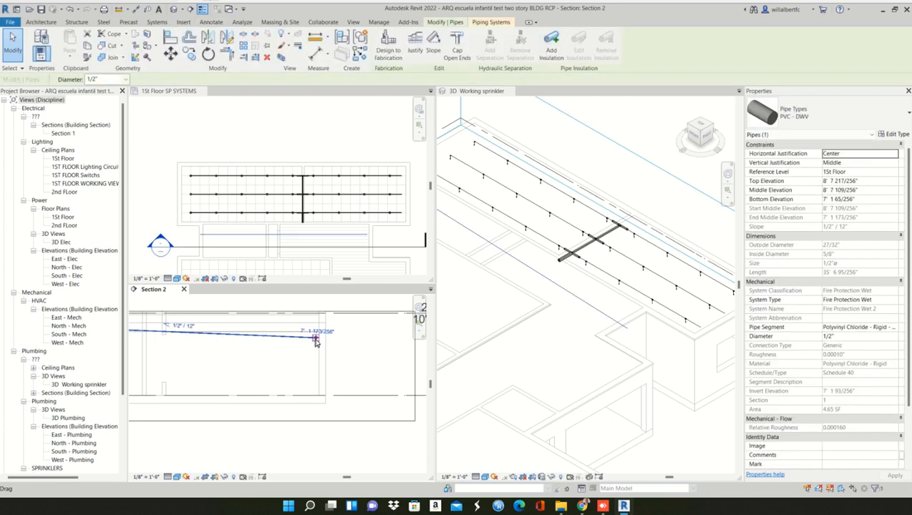
scroll(315, 340, up, 2)
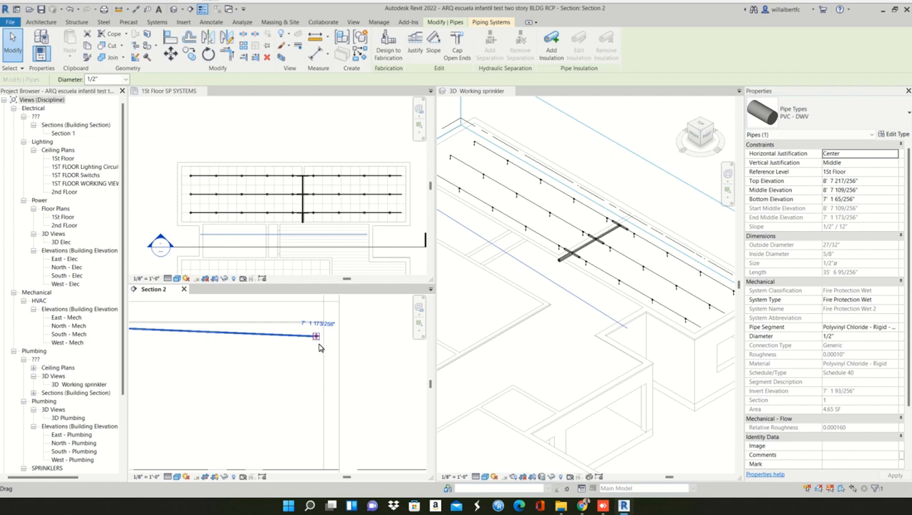
click(588, 337)
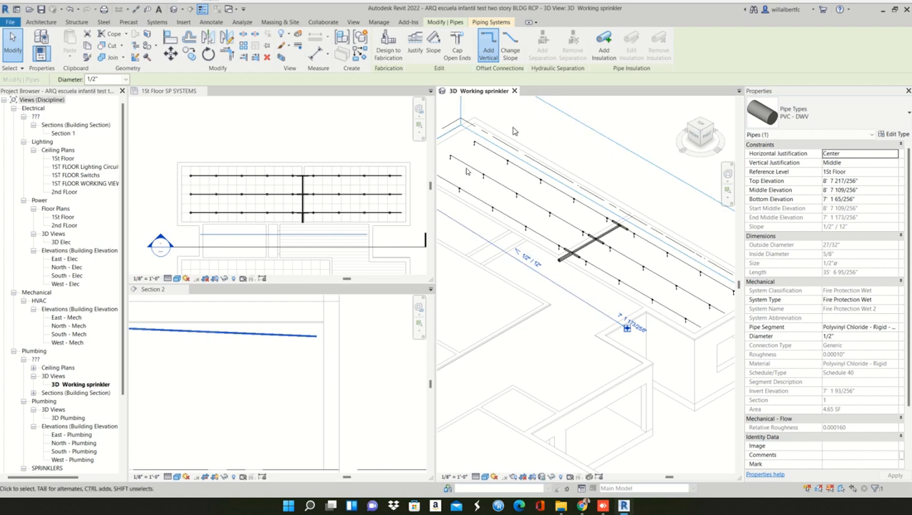
- Continue the run from the sloped pipe's right end with a perpendicular pipe about 3' 8" long across the section line, sloping down 1/2" / 12"
click(342, 242)
scroll(363, 240, up, 3)
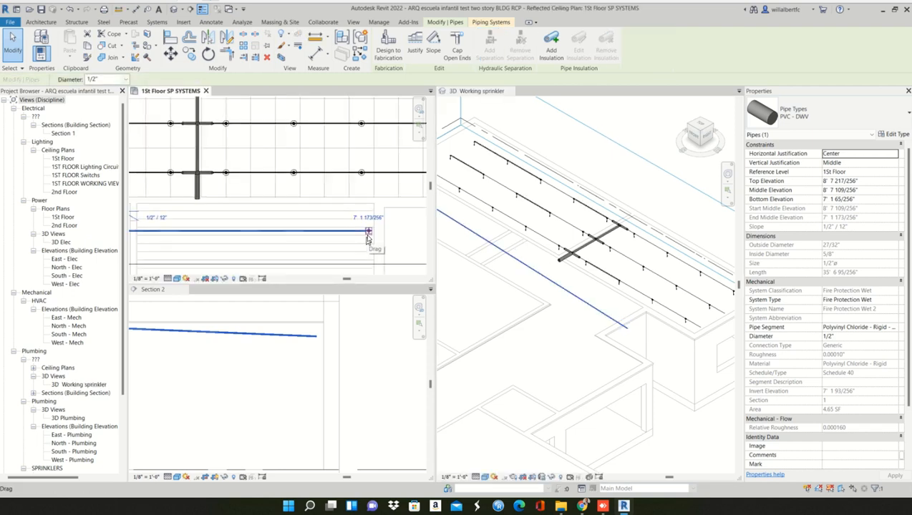
right_click(368, 234)
click(400, 280)
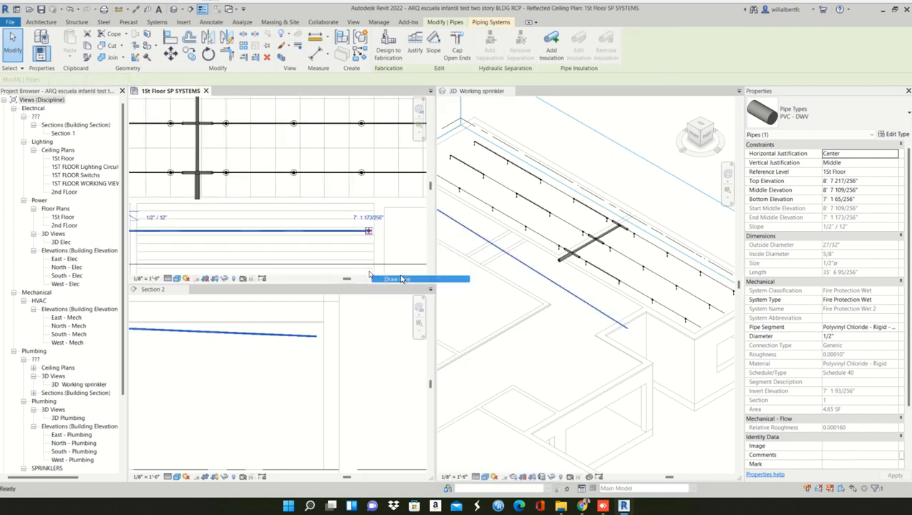
scroll(364, 258, down, 2)
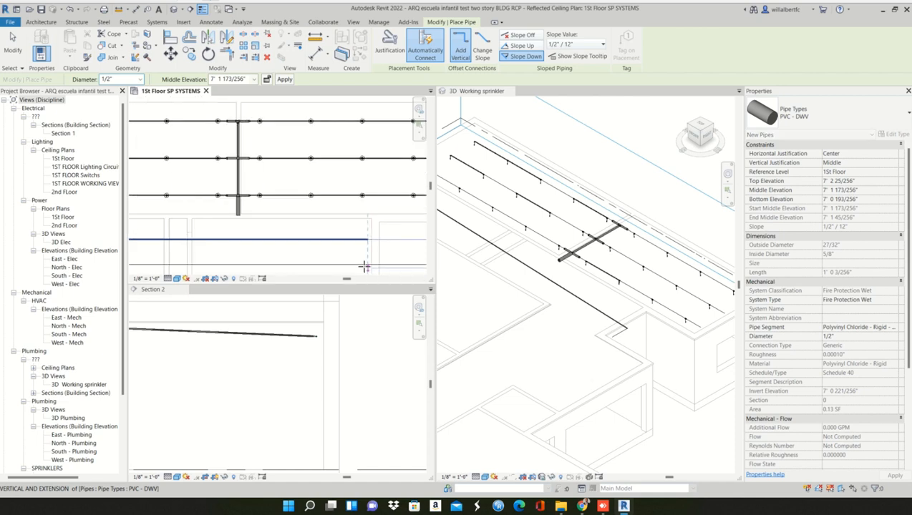
scroll(361, 256, down, 1)
middle_drag(360, 256, 341, 171)
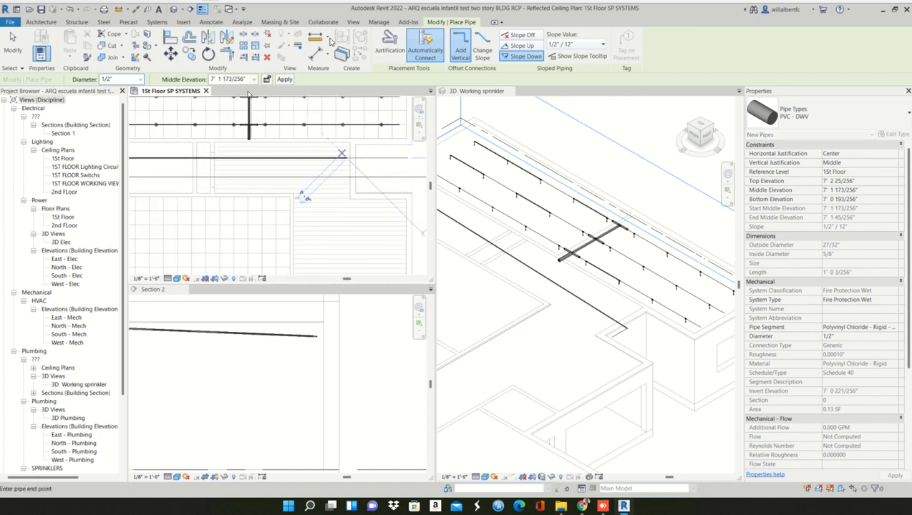
scroll(342, 196, up, 4)
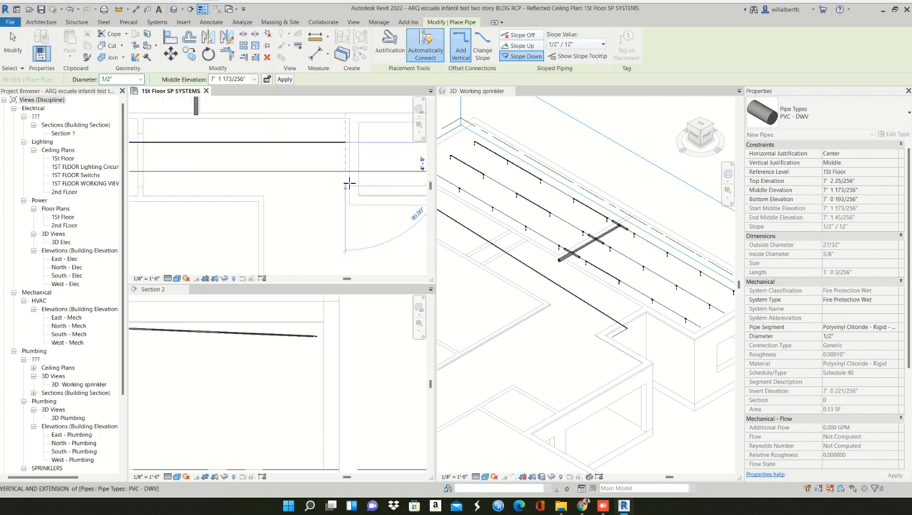
click(344, 186)
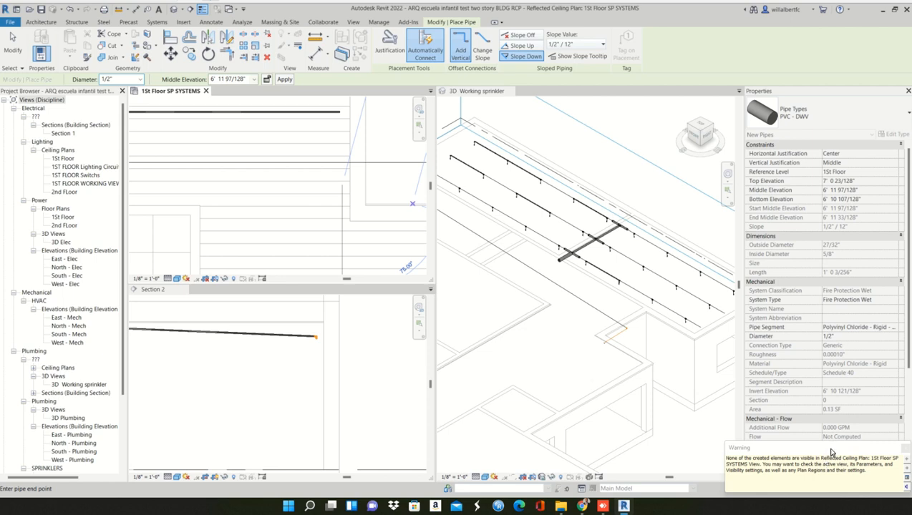
click(903, 448)
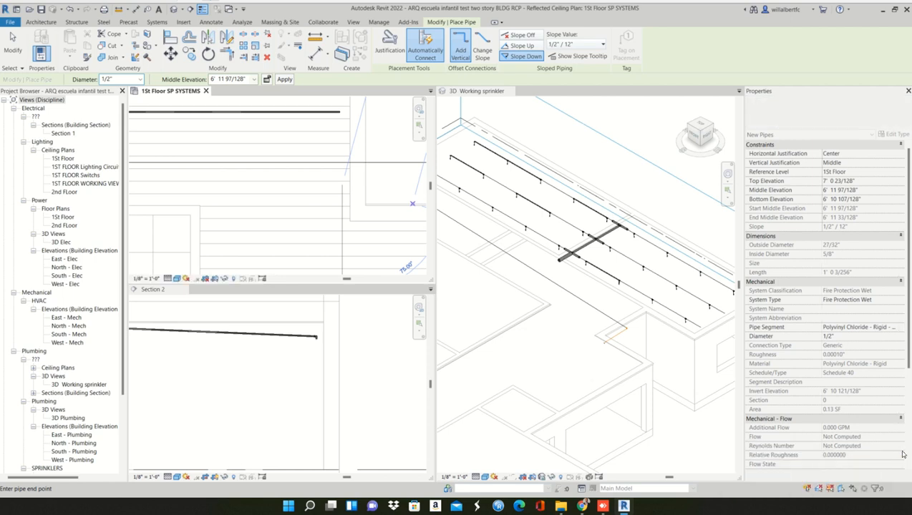
click(331, 350)
key(Escape)
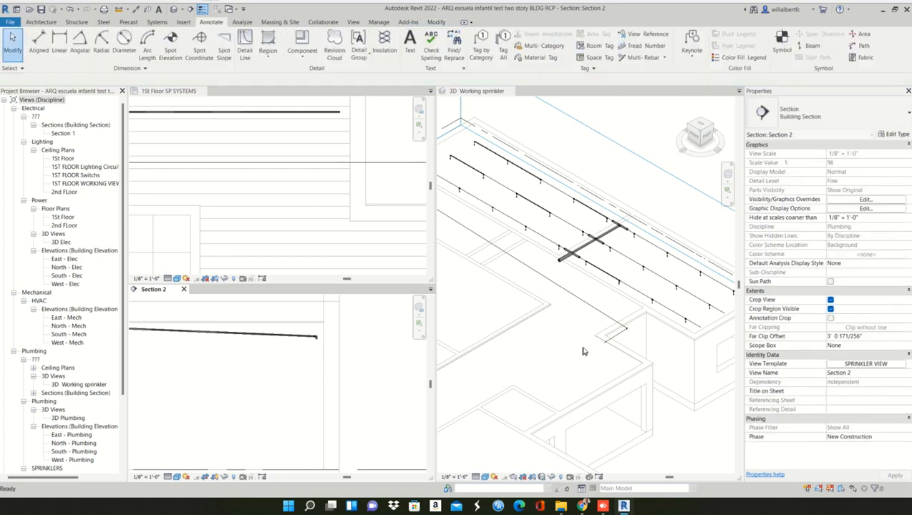
- Inspect the new corner in the 3D working view and check the short perpendicular segment's slope and end elevations
scroll(665, 312, up, 10)
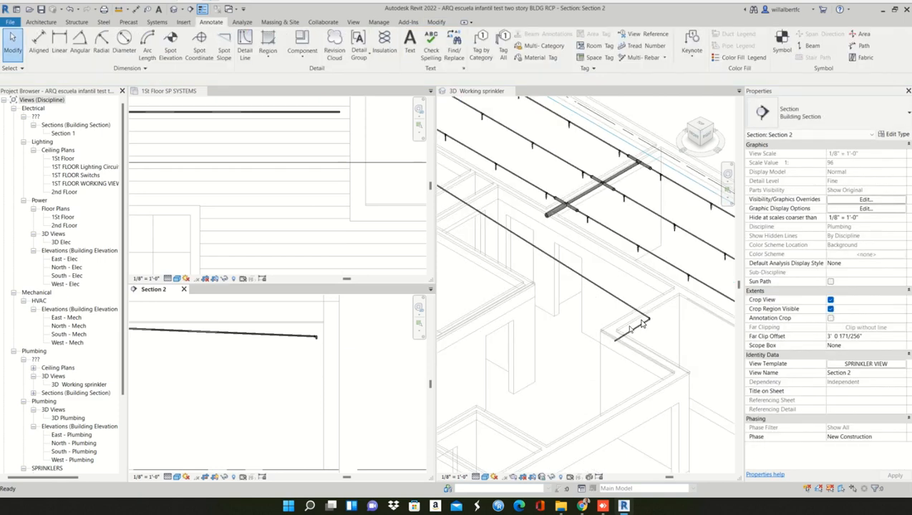
click(291, 214)
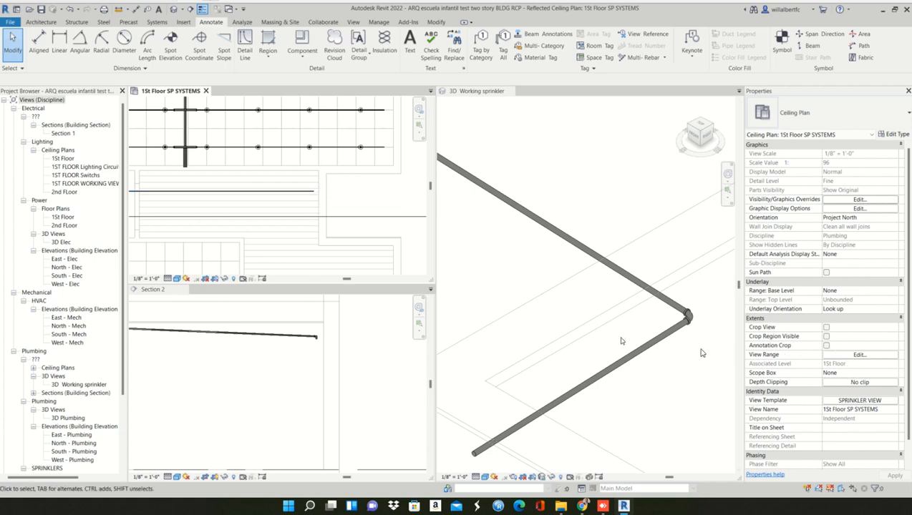
scroll(621, 338, down, 5)
click(624, 307)
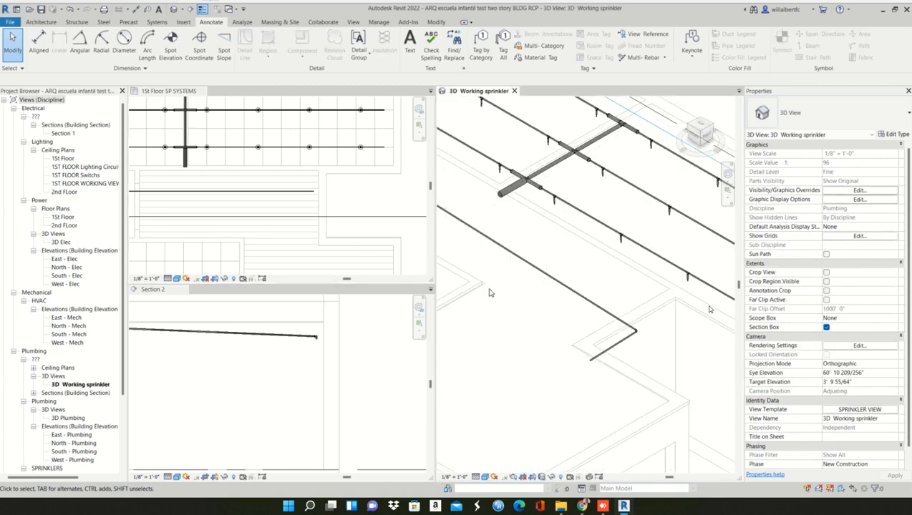
scroll(604, 355, up, 3)
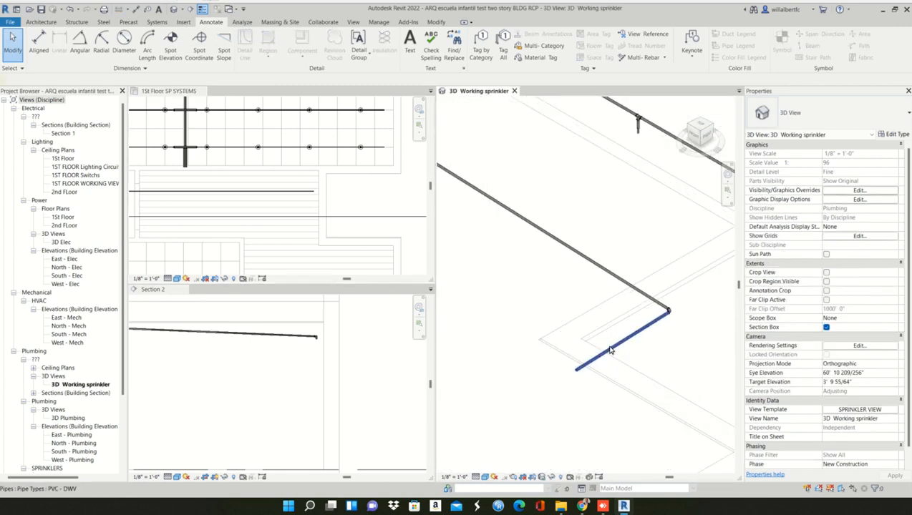
click(609, 350)
middle_drag(637, 366, 617, 287)
scroll(605, 287, down, 4)
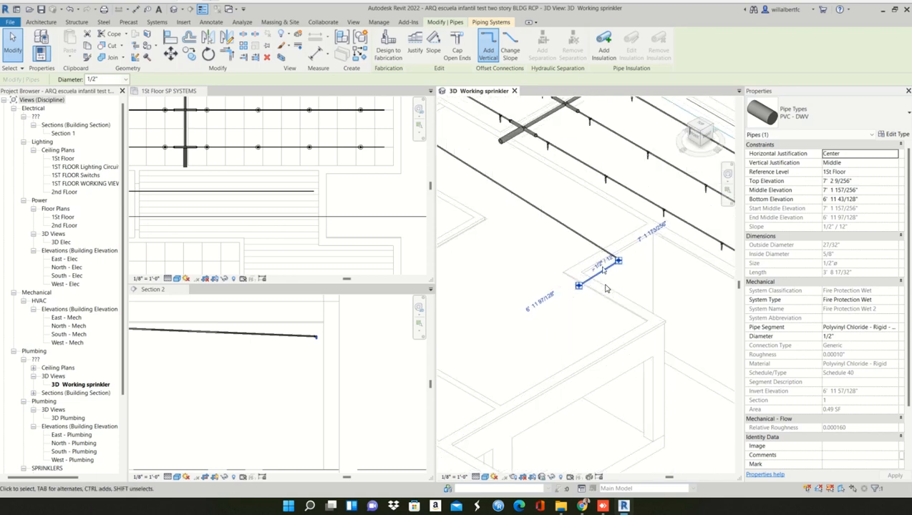
- Draw another pipe about 6' 8" long from the short segment's free end, parallel to the first sloped pipe, sloping down 1/2" / 12"
scroll(602, 262, up, 3)
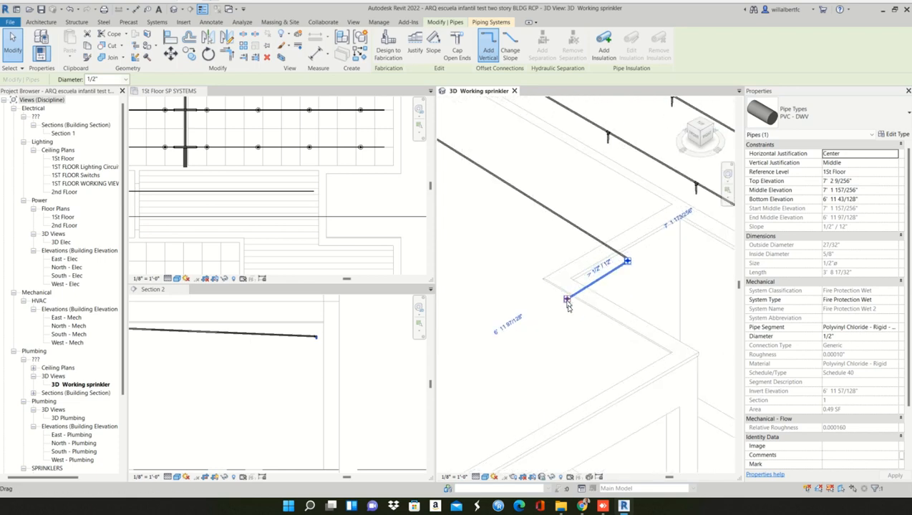
right_click(567, 304)
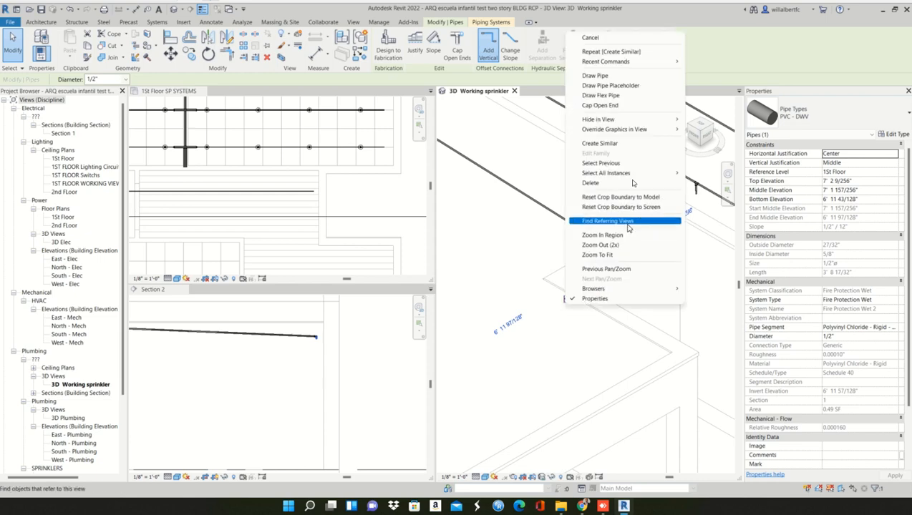
click(603, 76)
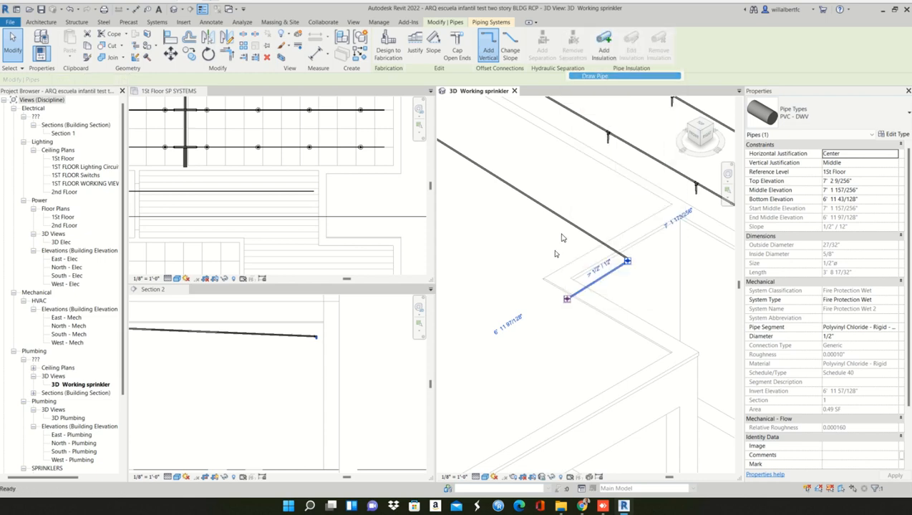
click(494, 309)
scroll(483, 344, down, 3)
scroll(483, 344, up, 3)
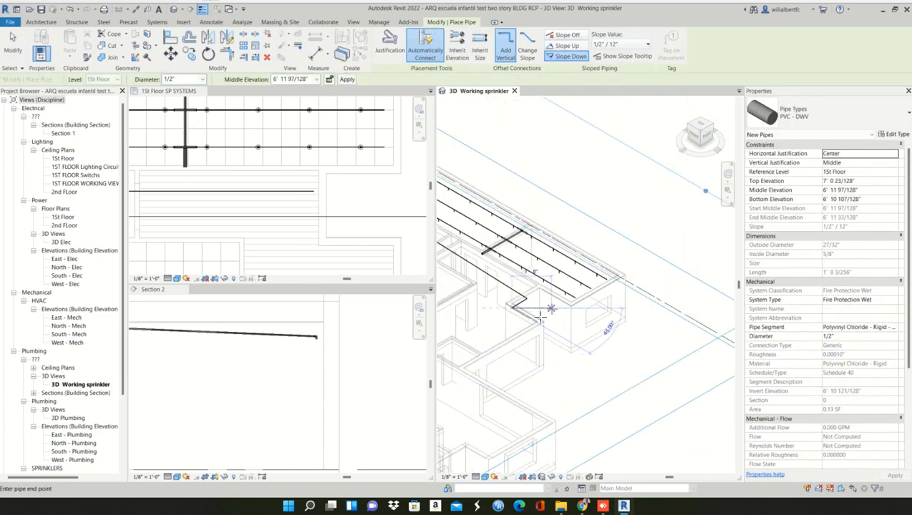
scroll(522, 346, up, 3)
scroll(528, 347, up, 2)
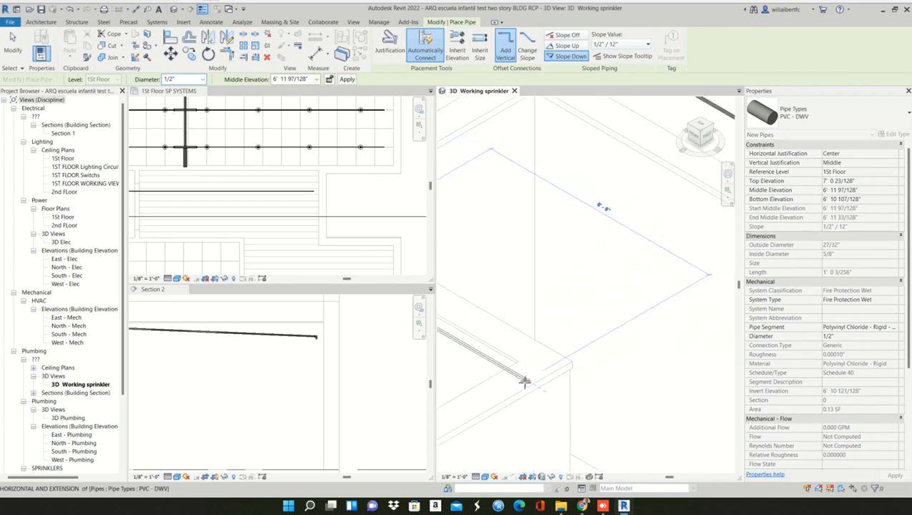
click(523, 384)
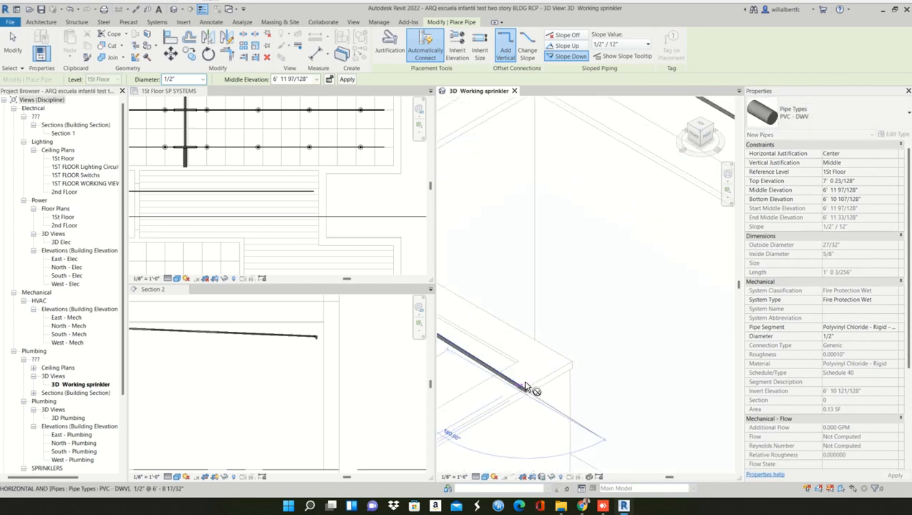
scroll(526, 387, down, 4)
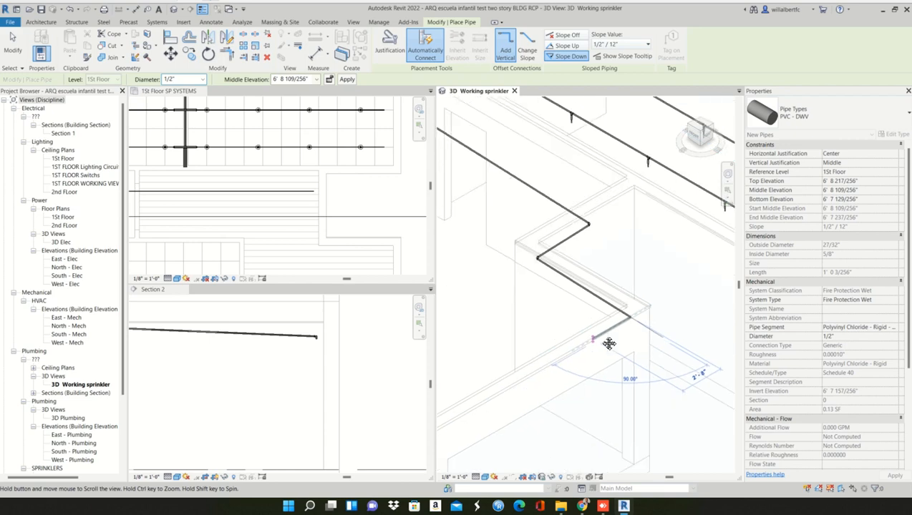
key(Escape)
key(Escape)
- Examine the stepped sloped pipe run in Section 2 and the 3D working view
scroll(319, 400, down, 2)
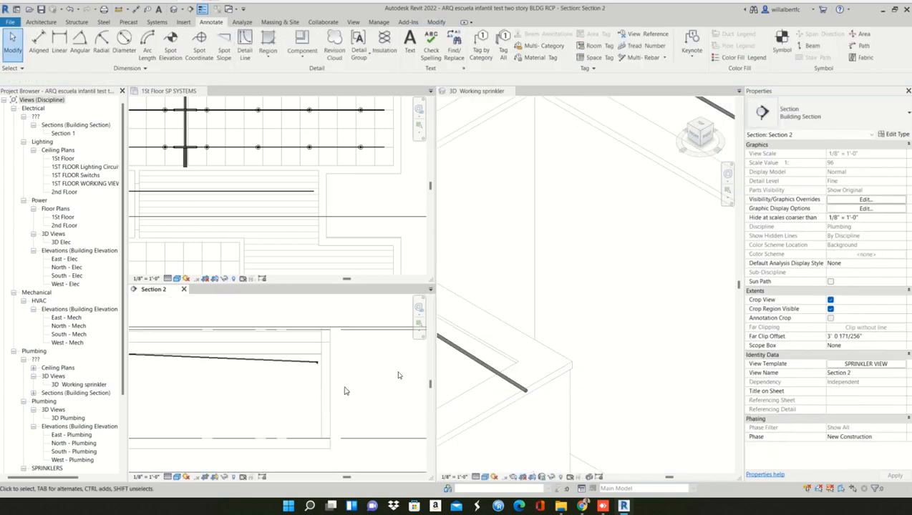
scroll(301, 375, up, 2)
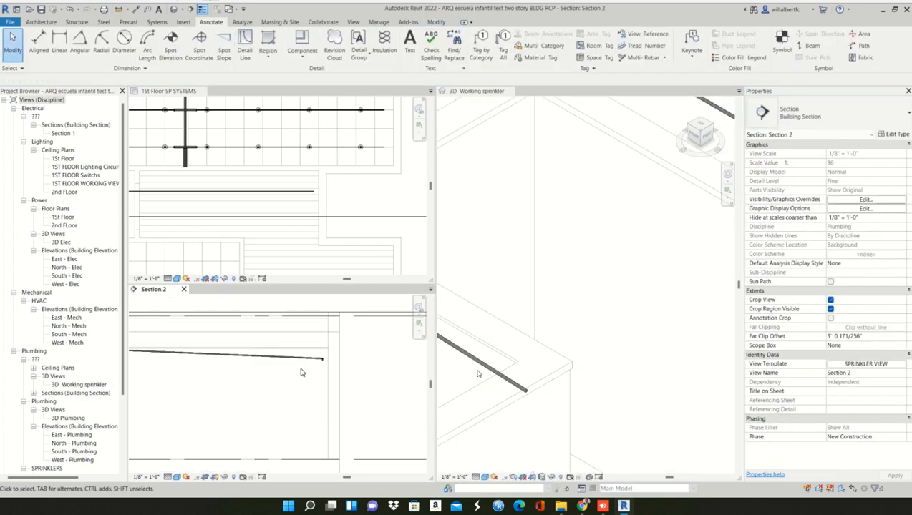
scroll(548, 381, down, 3)
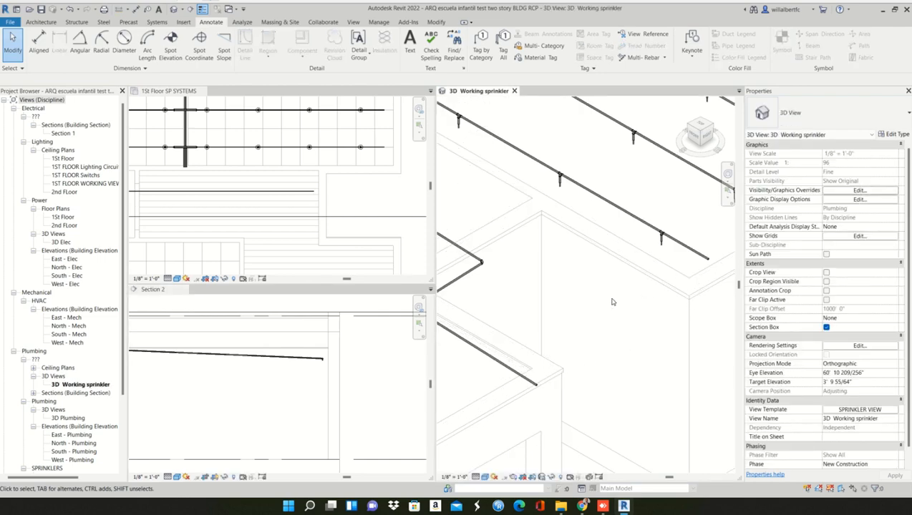
middle_drag(607, 294, 608, 292)
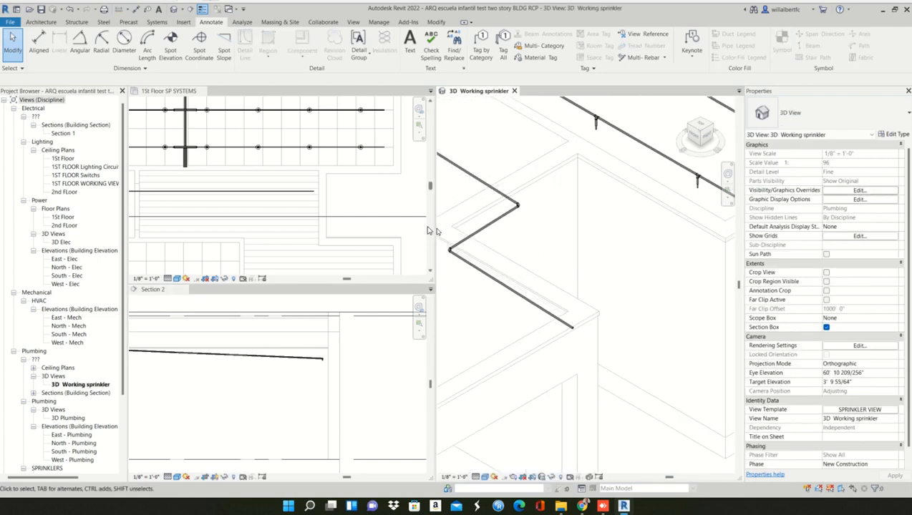
- Delete the whole stepped sloped pipe run, including its long first pipe and the two shorter segments
scroll(501, 244, down, 4)
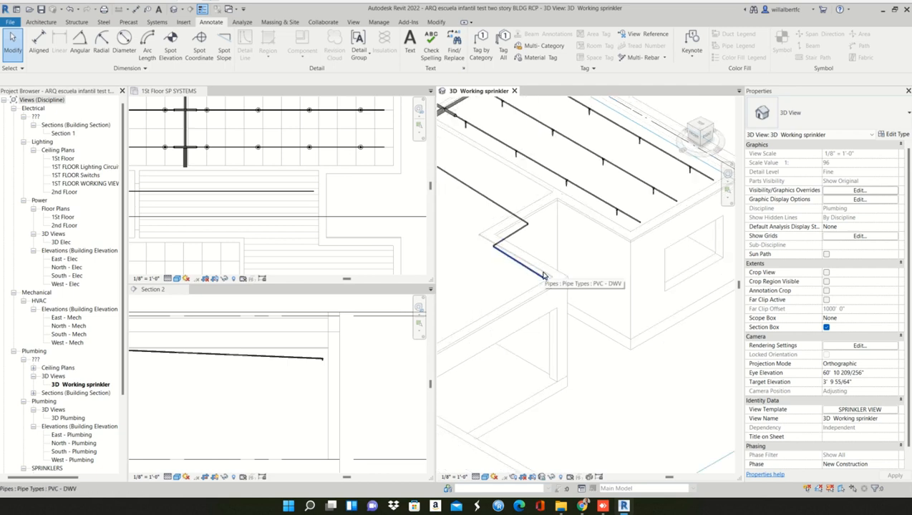
middle_drag(547, 305, 601, 331)
scroll(602, 331, down, 1)
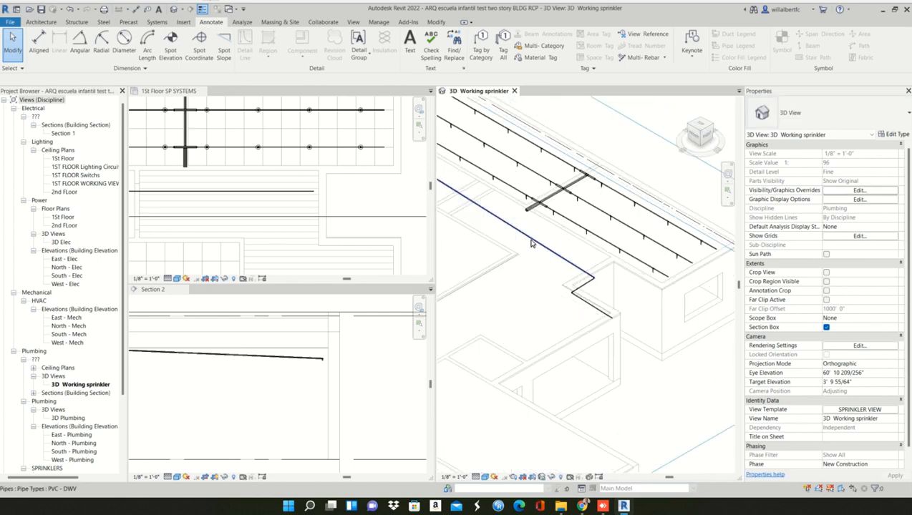
click(531, 244)
middle_drag(543, 277, 589, 322)
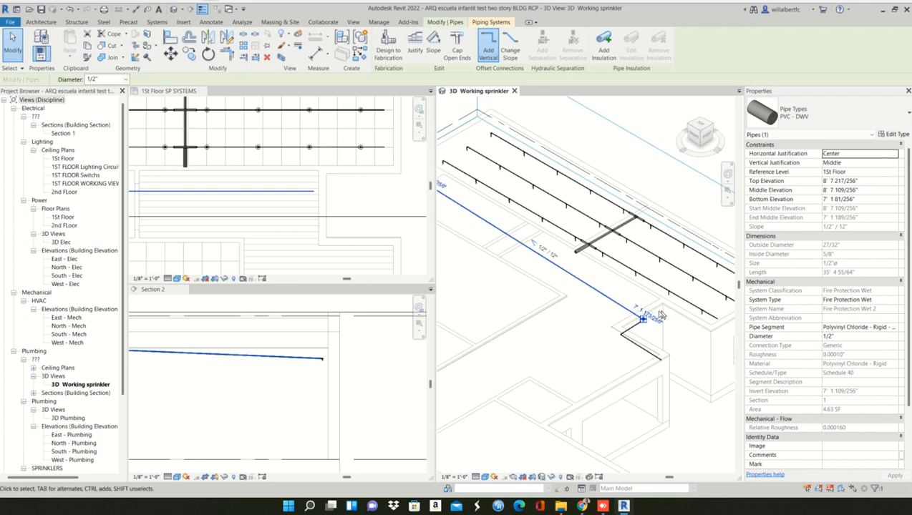
key(Escape)
drag(671, 313, 595, 371)
key(Delete)
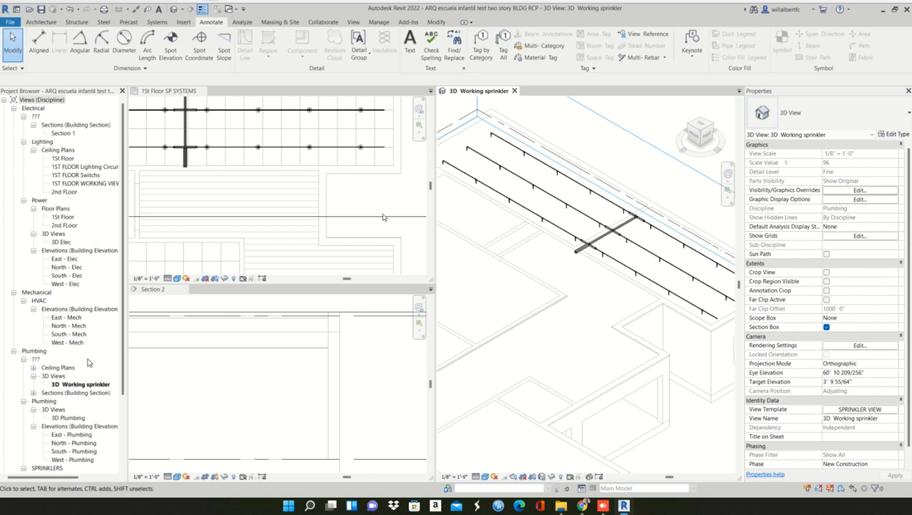
- Open the view template assignment for the 1St Floor SP SYSTEMS ceiling plan, list templates of all view types and choose SPRINKLER VIEW
scroll(251, 216, down, 2)
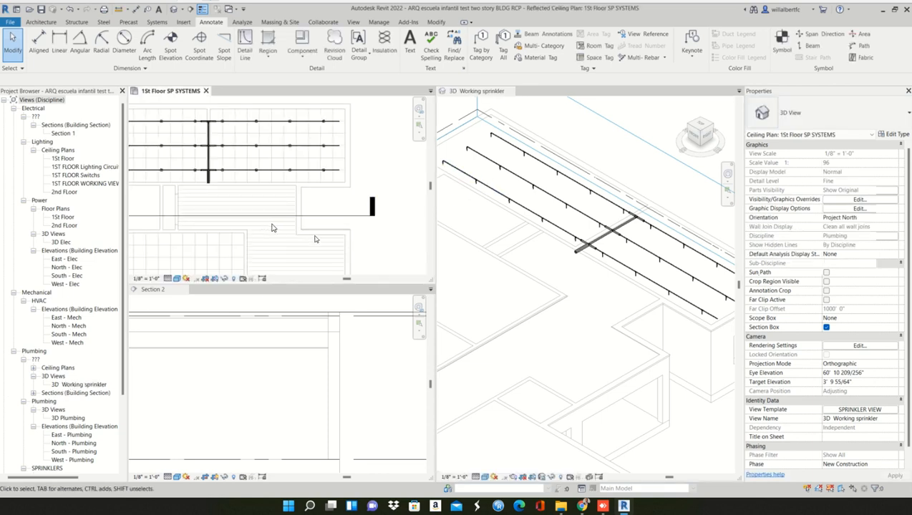
middle_drag(253, 218, 306, 234)
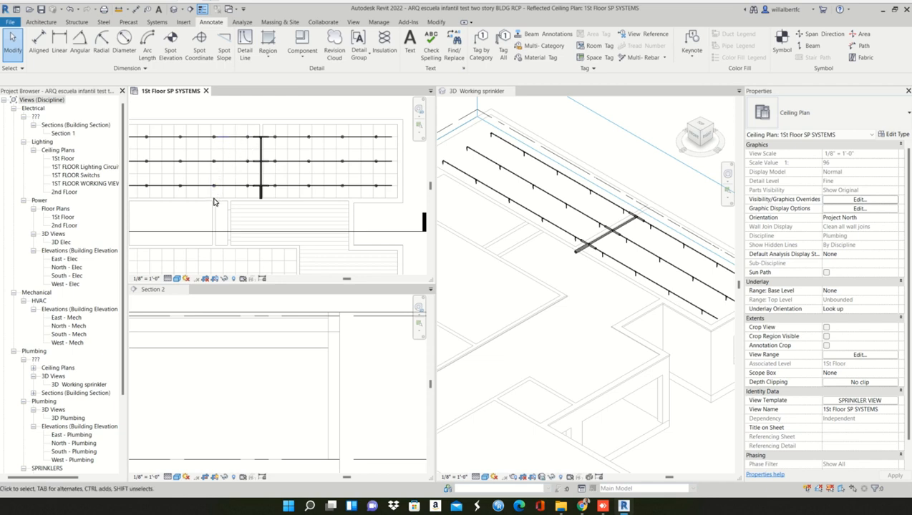
middle_drag(213, 195, 248, 208)
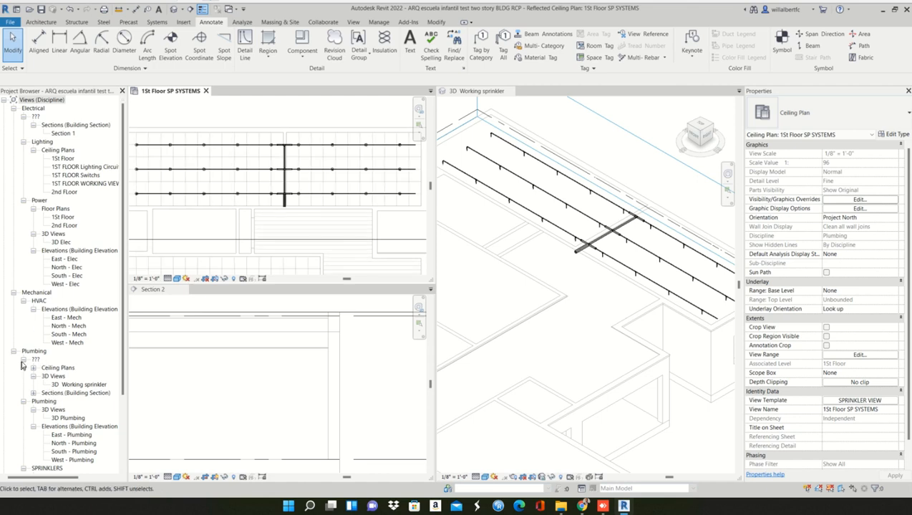
click(74, 385)
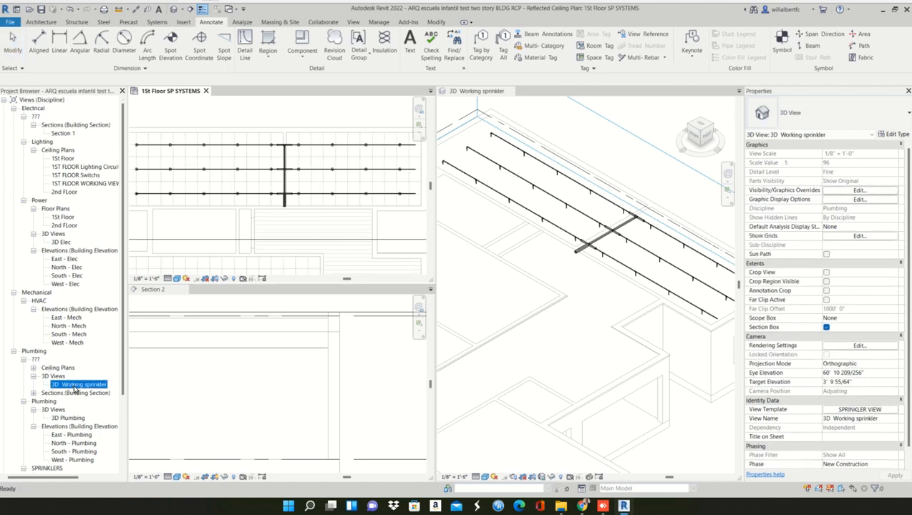
click(33, 368)
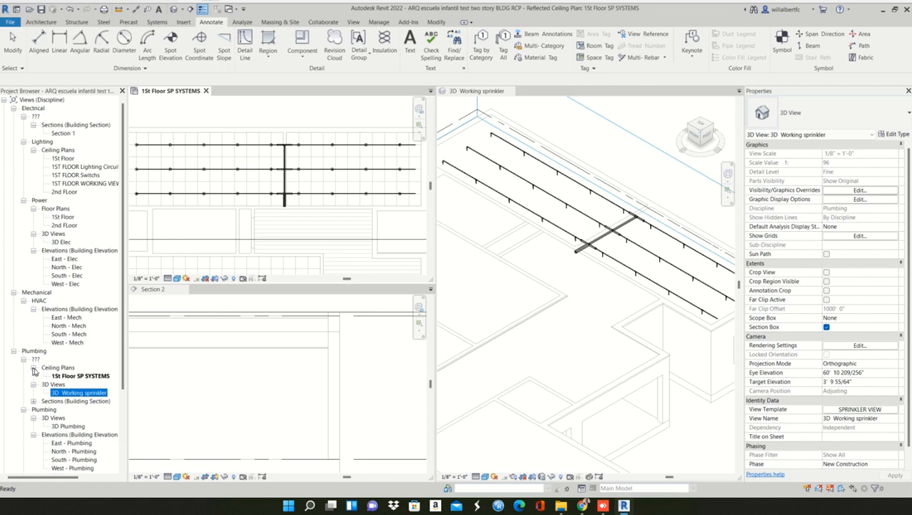
click(79, 376)
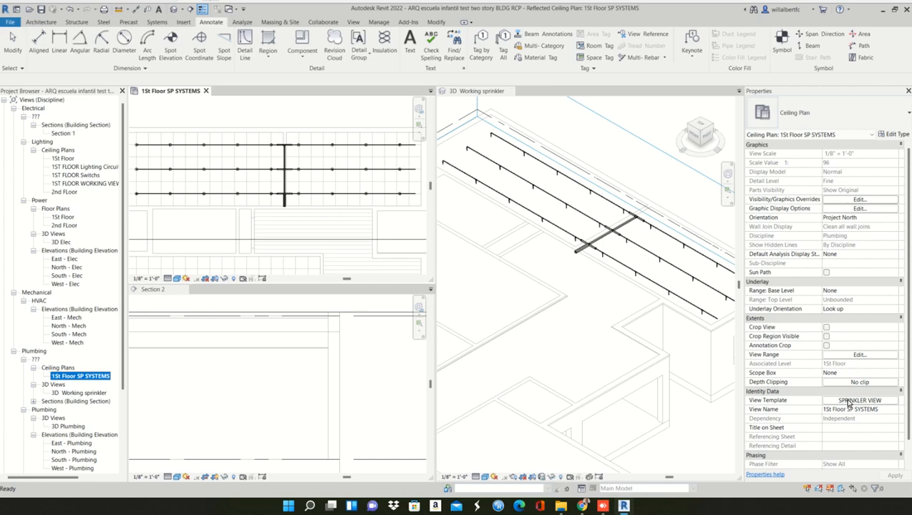
click(848, 403)
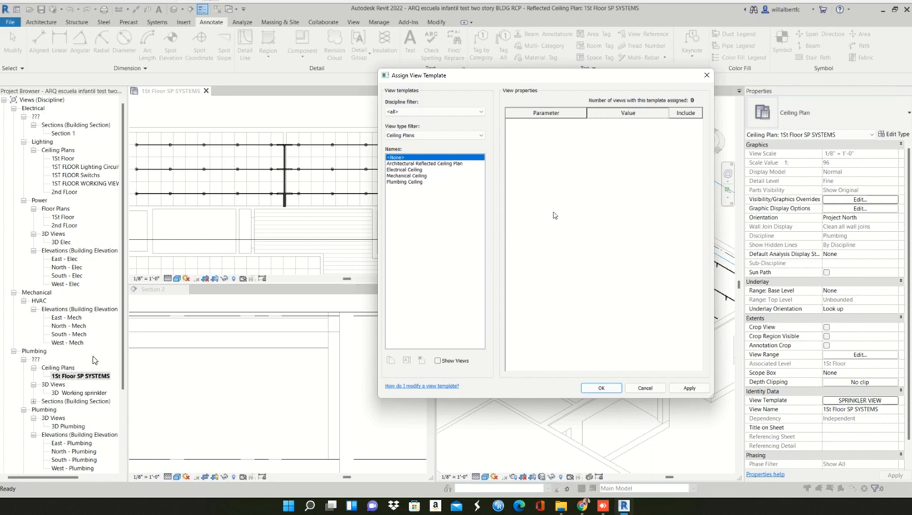
click(430, 136)
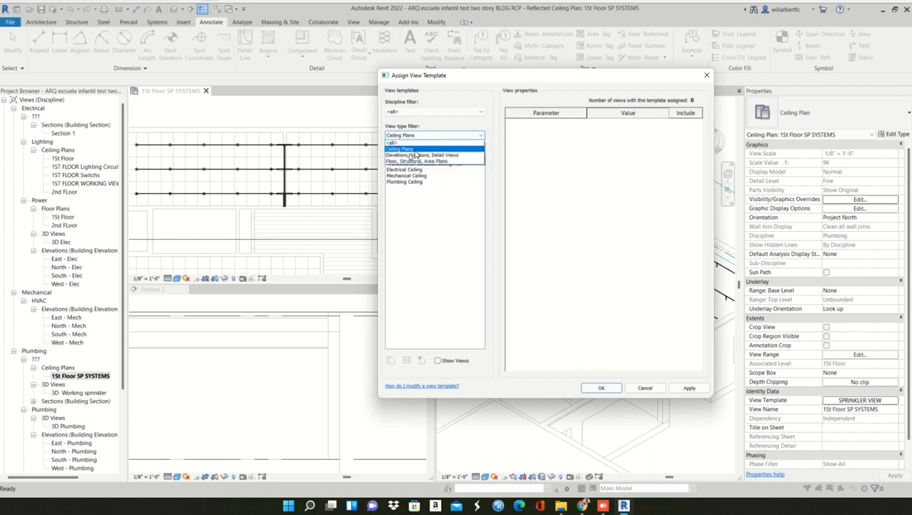
click(394, 143)
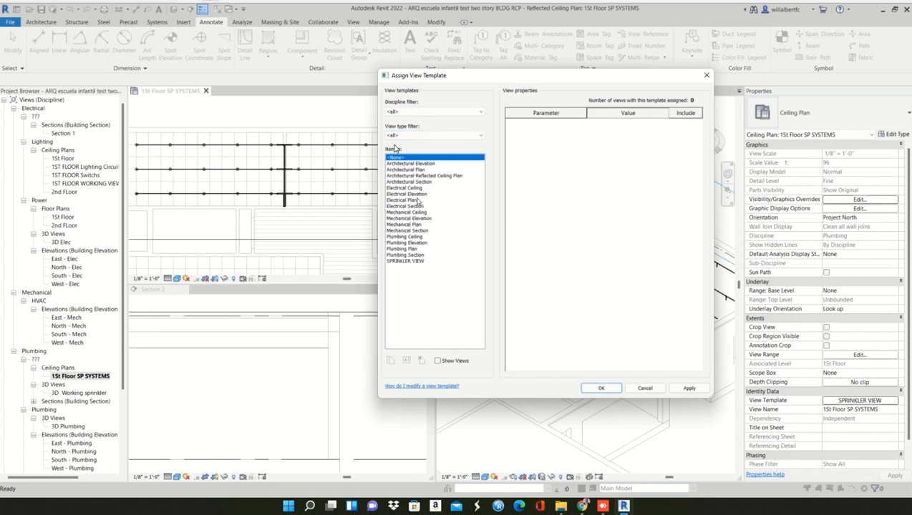
click(407, 261)
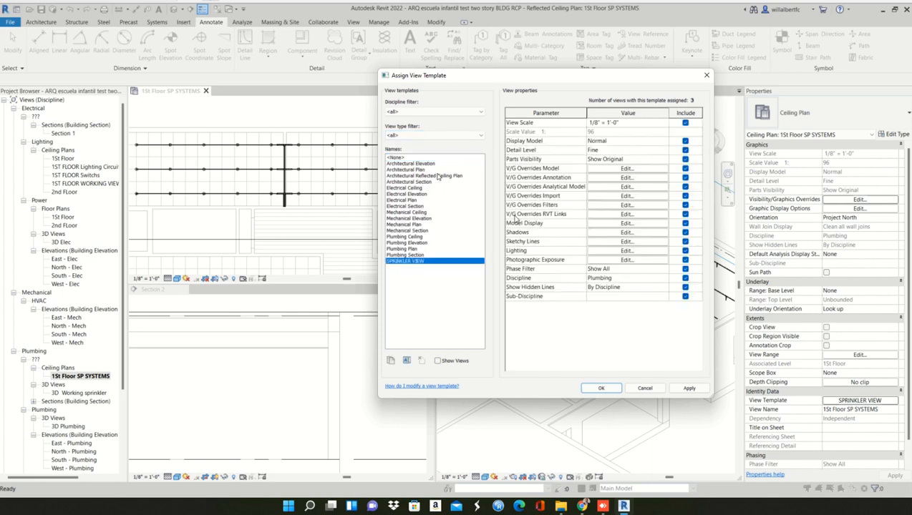
- Set the SPRINKLER VIEW template's Sub-Discipline to SPRINKLERS and apply it to the plan
click(619, 296)
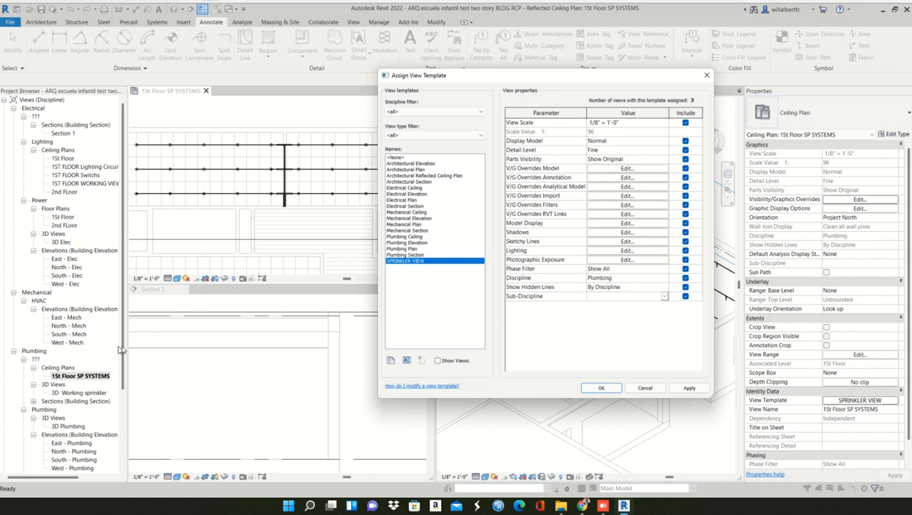
click(664, 296)
click(611, 336)
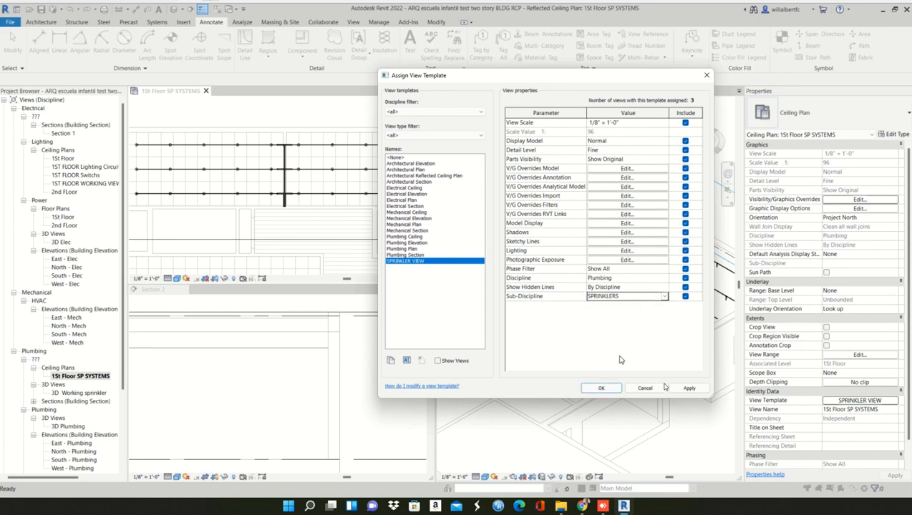
click(688, 388)
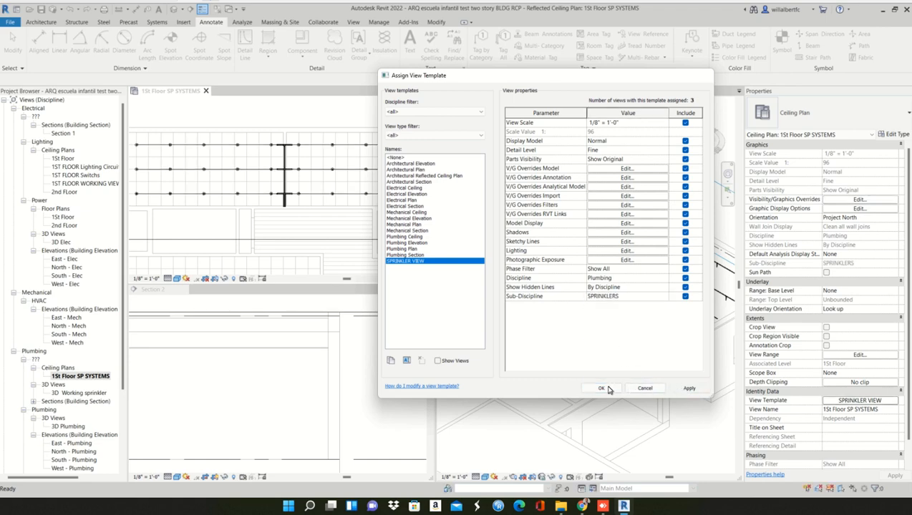
click(602, 388)
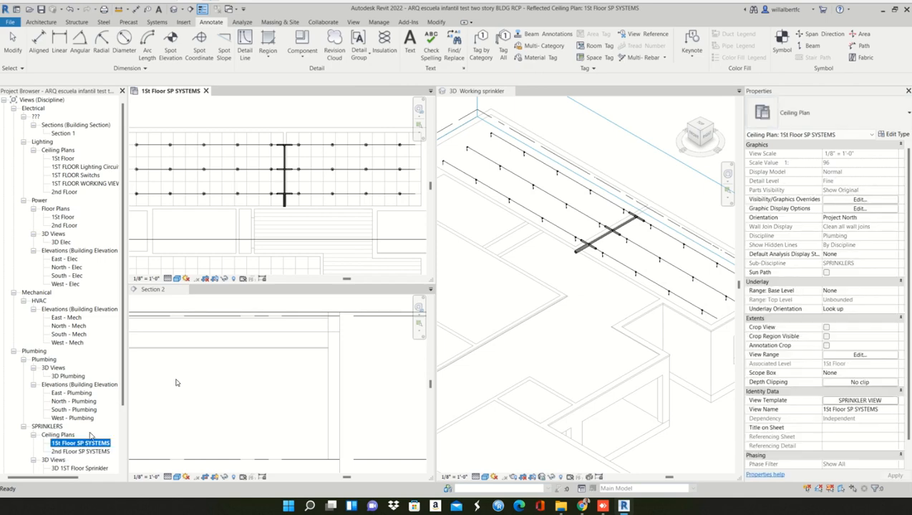
- View Section 2 and the 1St Floor SP SYSTEMS ceiling plan at a wider extent, leaving the plan active
click(288, 369)
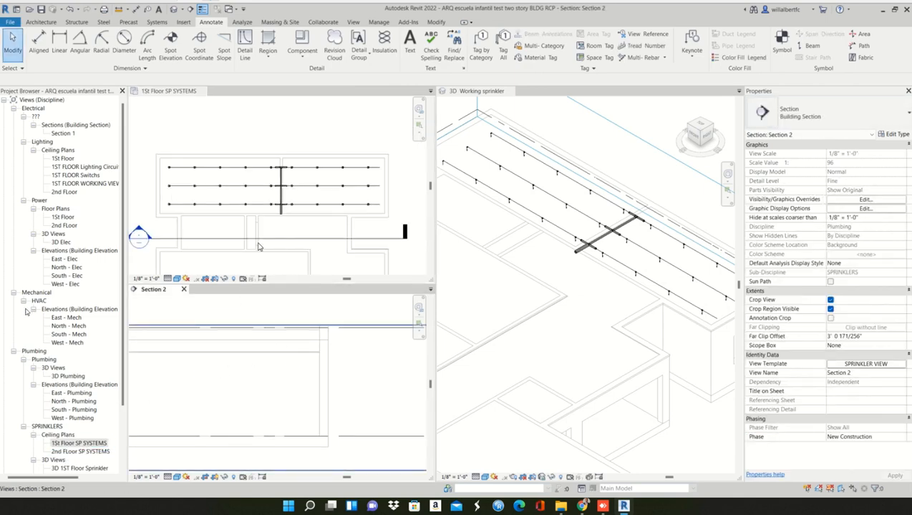
click(286, 236)
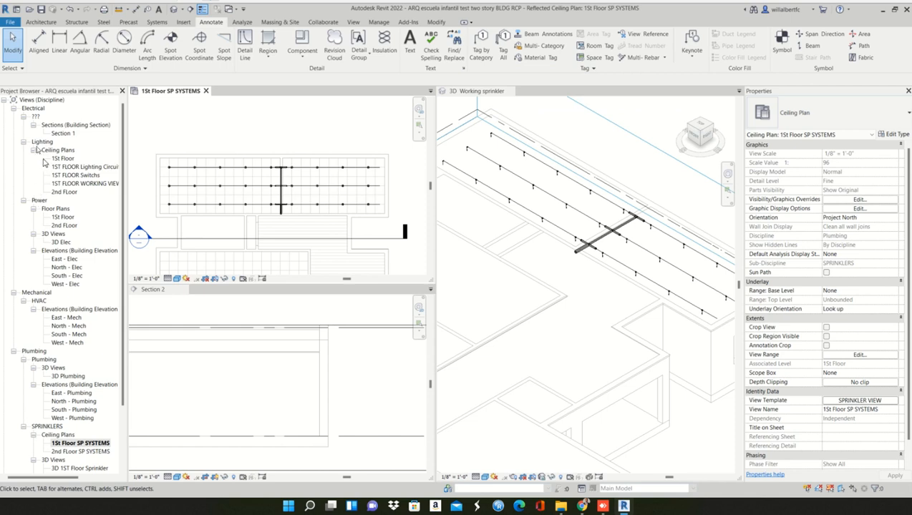
- Combine the tiled views into tabs and close every view except the 1St Floor SP SYSTEMS ceiling plan
click(30, 111)
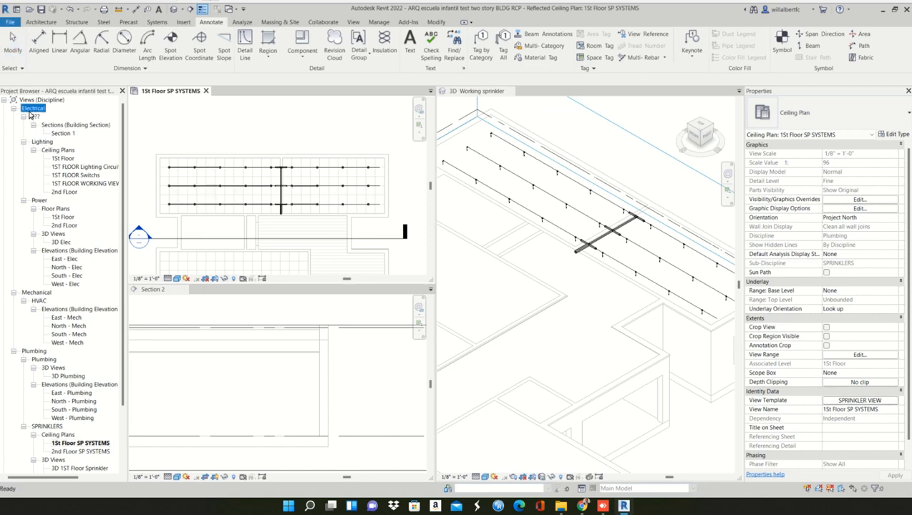
click(211, 136)
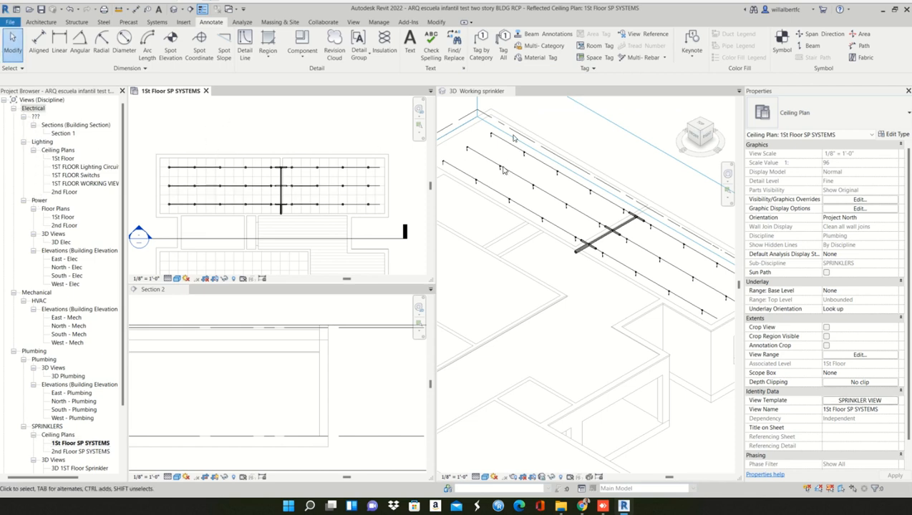
click(353, 22)
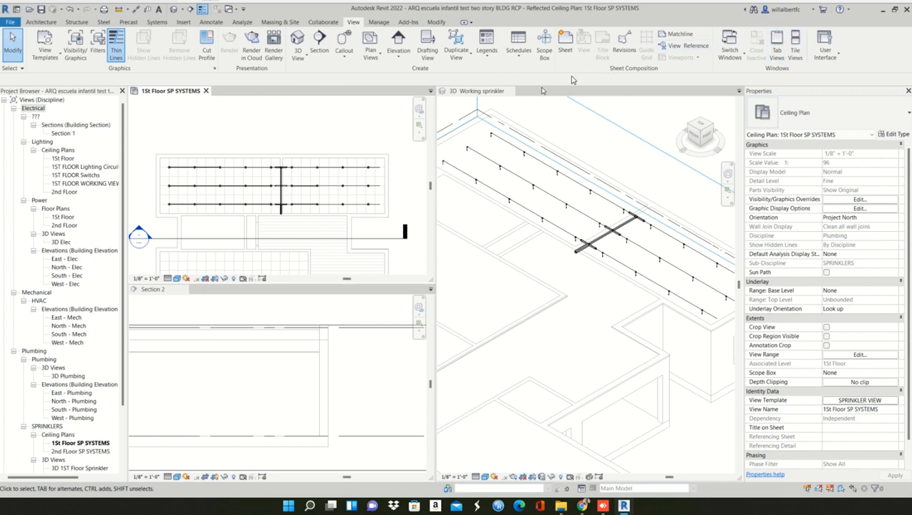
click(777, 47)
click(760, 47)
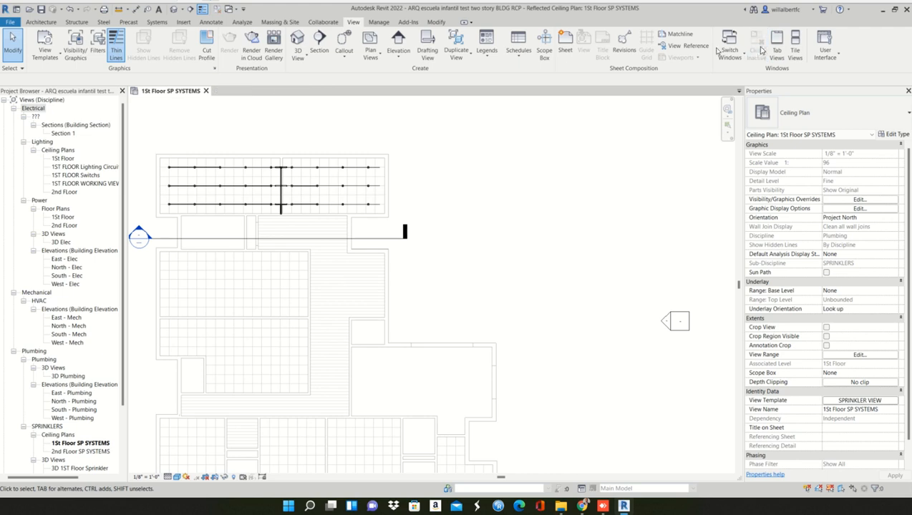
- Cancel closing the last open view and save the project
click(205, 91)
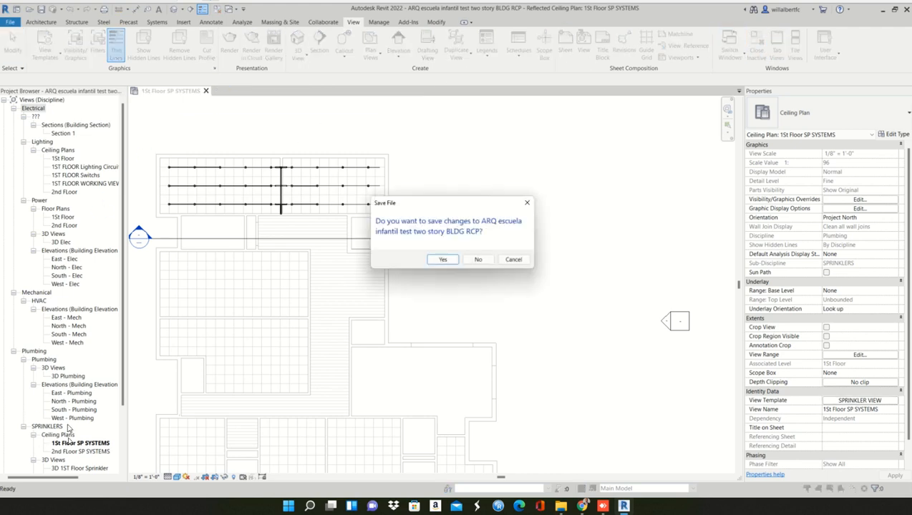
click(513, 262)
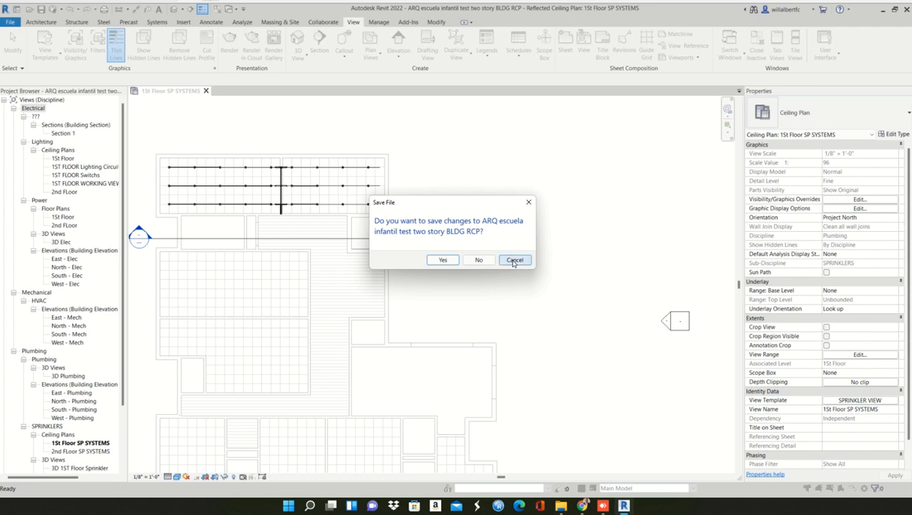
click(40, 10)
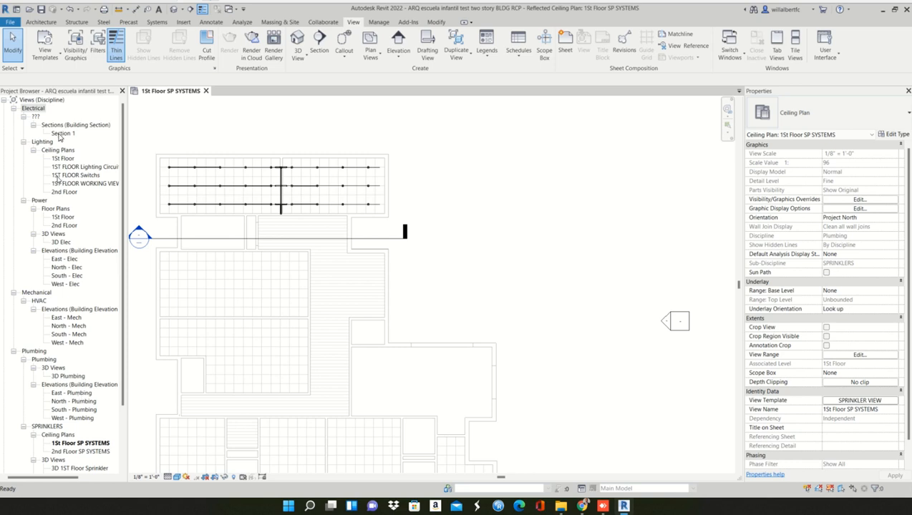
- Duplicate the 1St Floor SP SYSTEMS ceiling plan with detailing
right_click(81, 448)
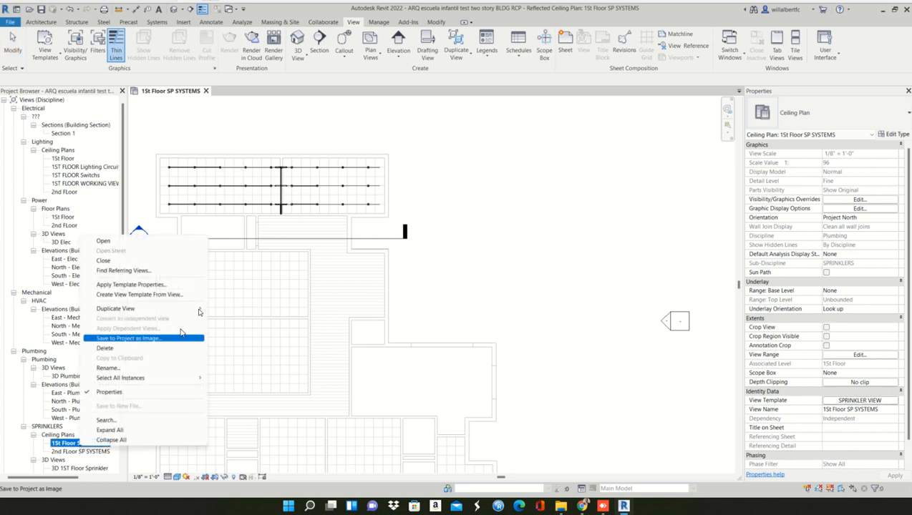
mouse_move(202, 309)
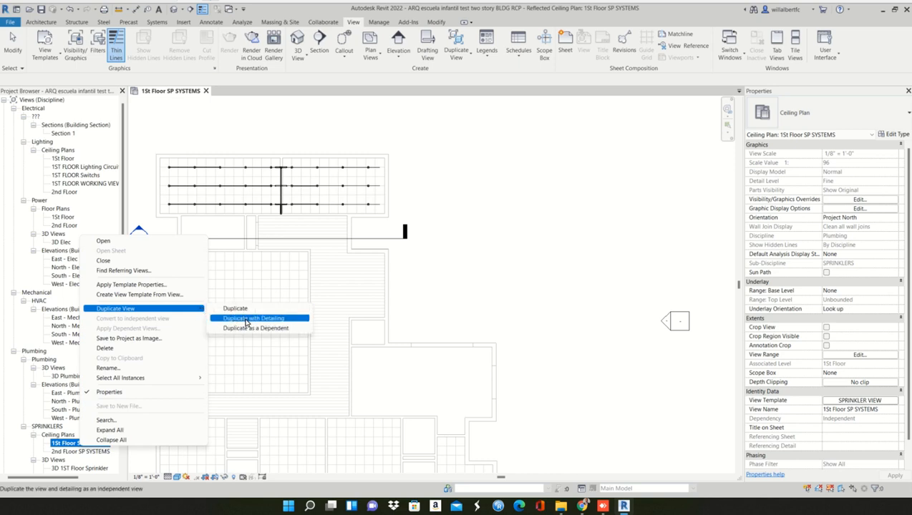
click(246, 319)
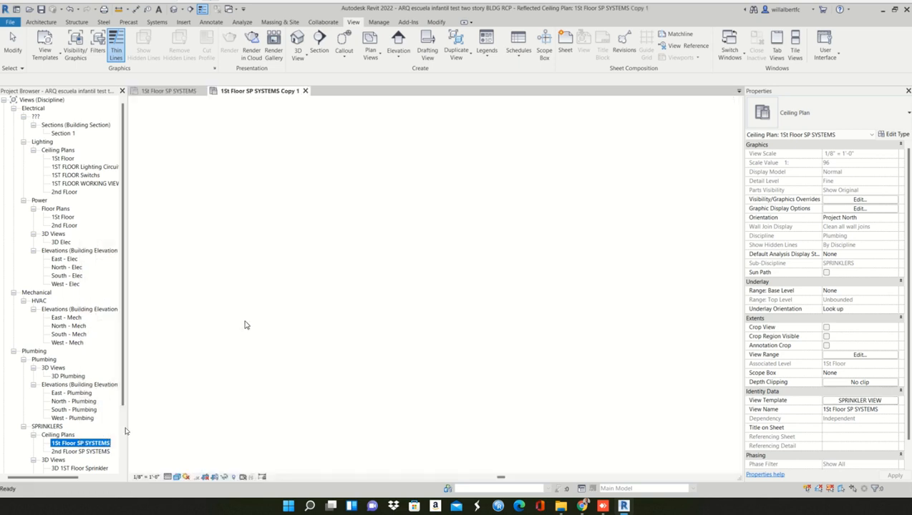
- Remove the view template from the duplicated ceiling plan by assigning <None>
click(859, 400)
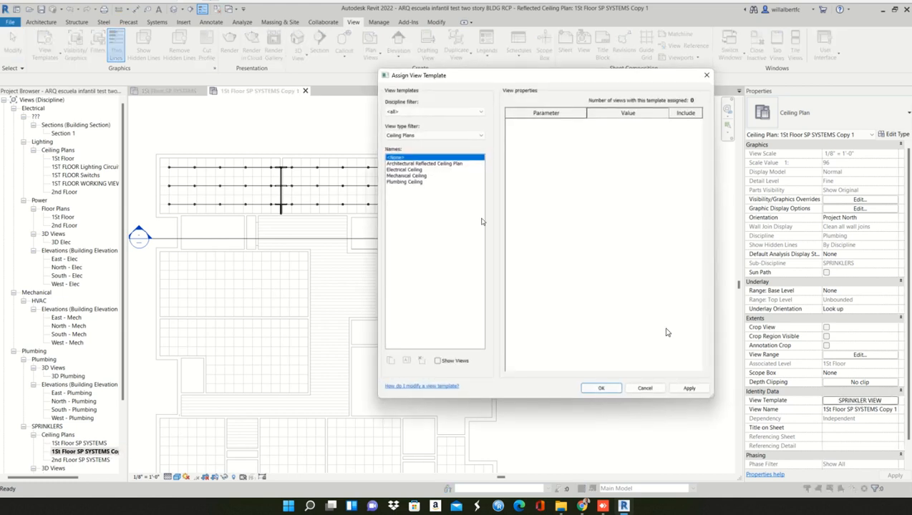
click(413, 136)
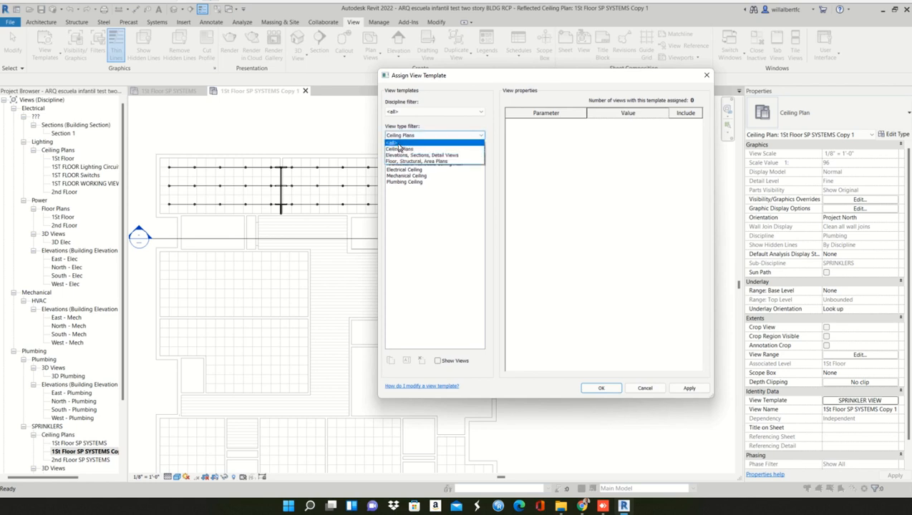
click(397, 143)
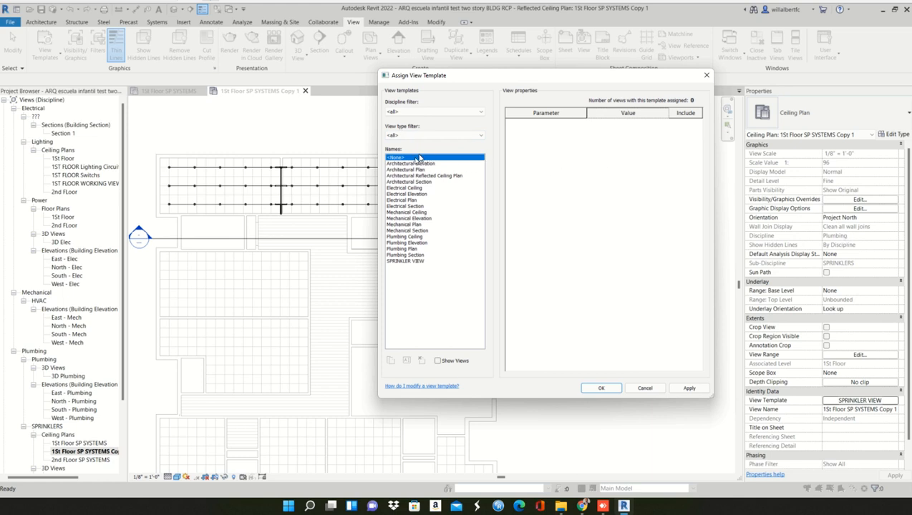
click(689, 388)
click(619, 387)
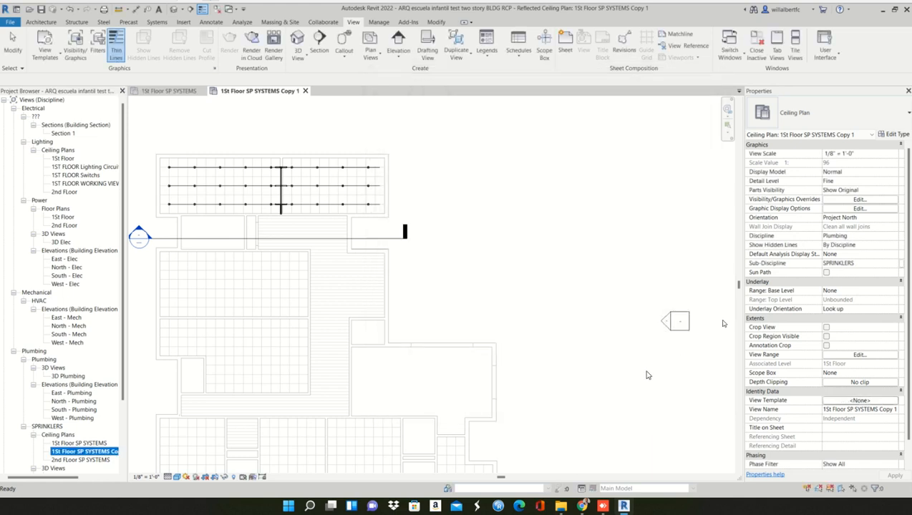
- Set the duplicated ceiling plan's Discipline to Electrical and its Sub-Discipline to Fire Alarm, and apply the changes
click(887, 237)
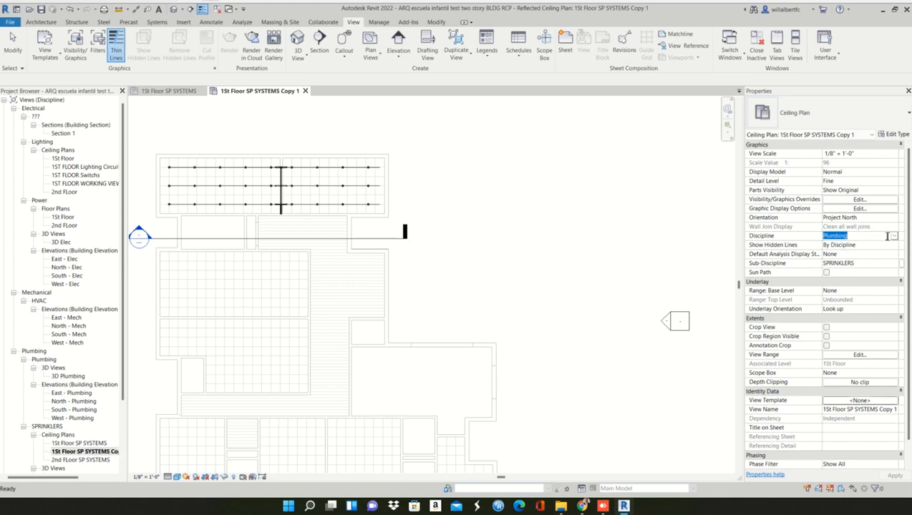
click(892, 236)
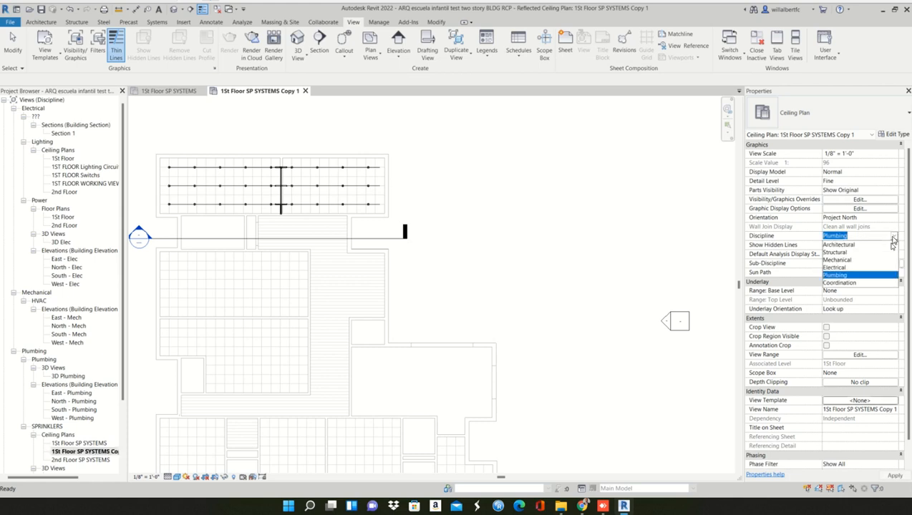
click(833, 267)
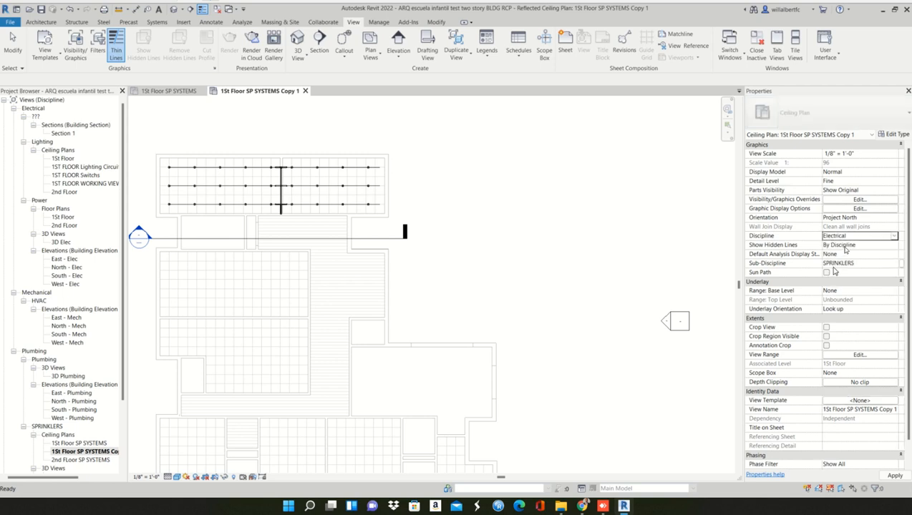
click(862, 256)
click(862, 262)
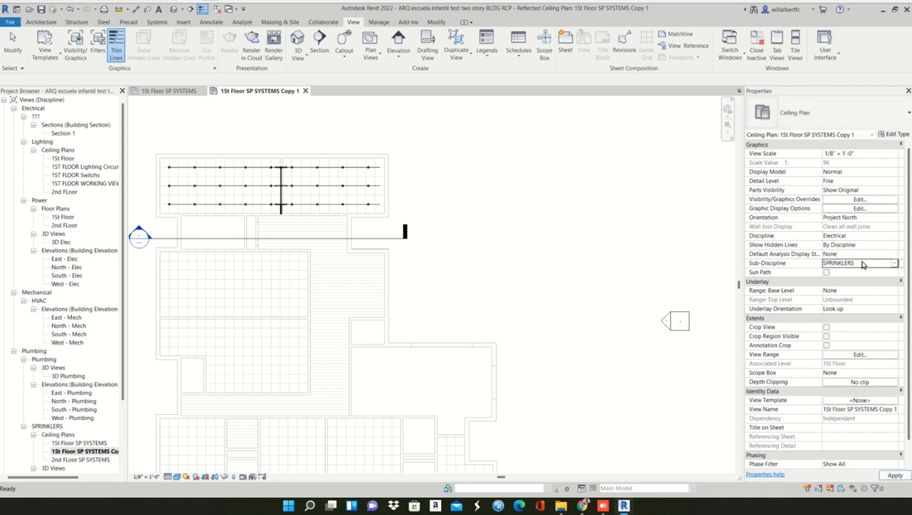
text(Fire Alarm)
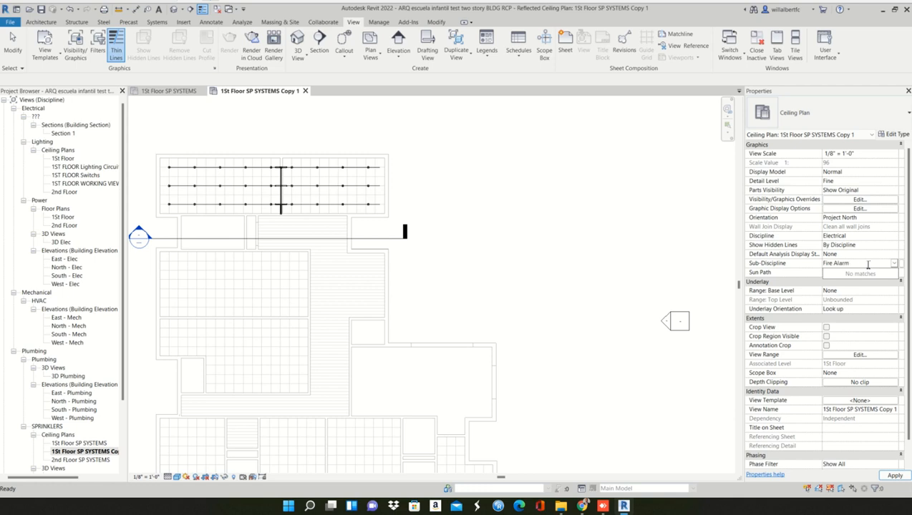
click(896, 476)
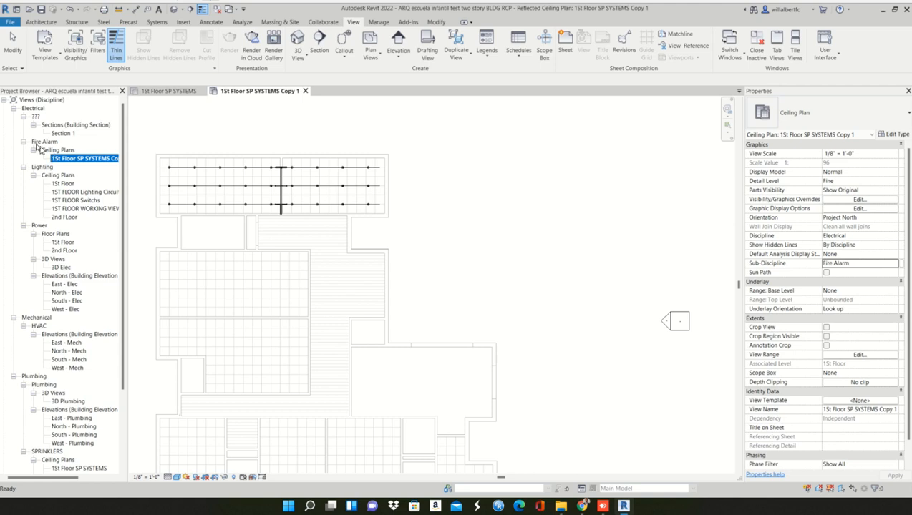
- Close the inactive views so only the duplicated Fire Alarm ceiling plan stays open
click(57, 150)
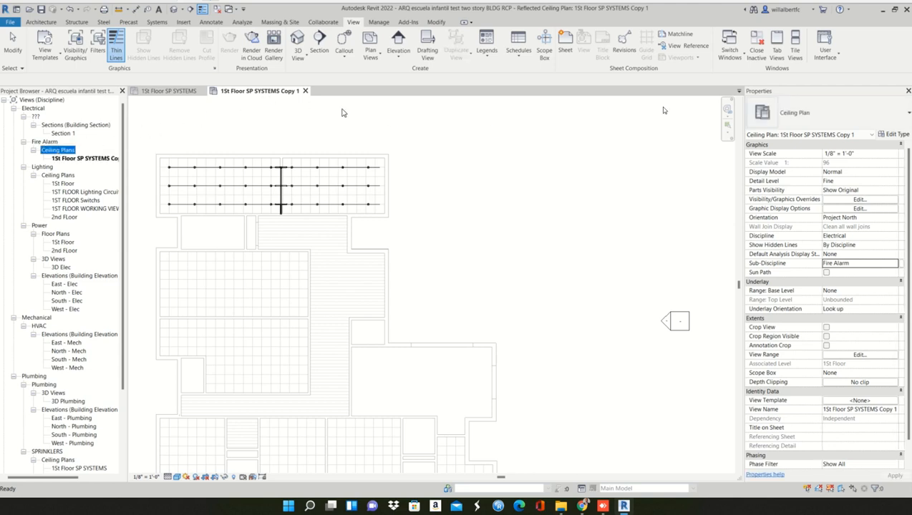
click(758, 41)
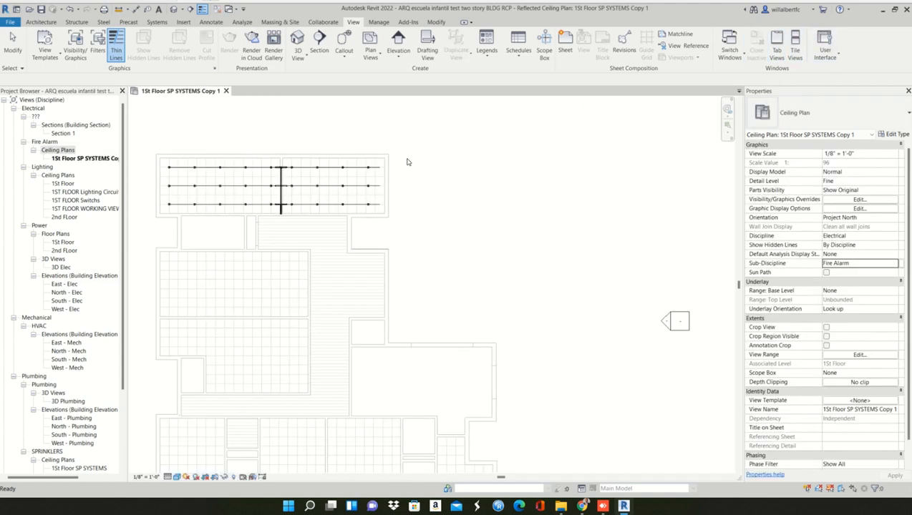
middle_drag(464, 186, 500, 185)
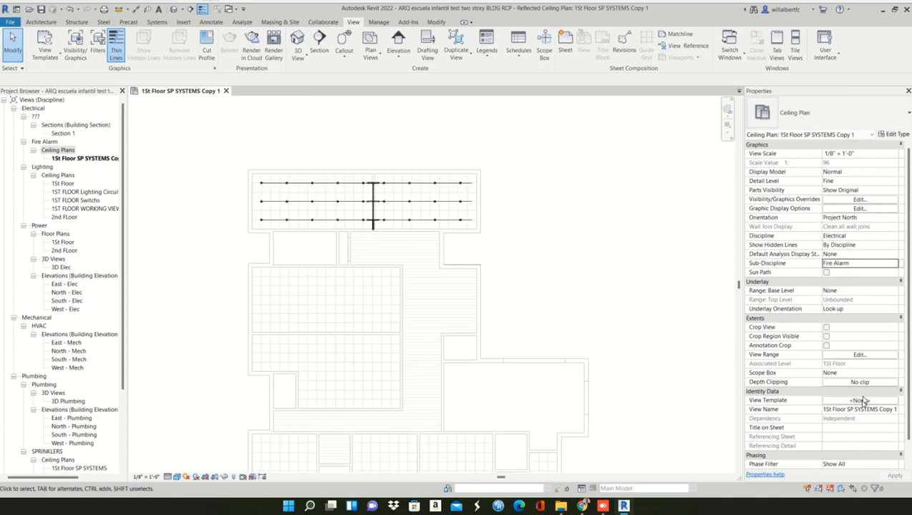
- List view templates of all view types for the duplicated plan and duplicate SPRINKLER VIEW as a new template named Fire Alarm View
click(859, 400)
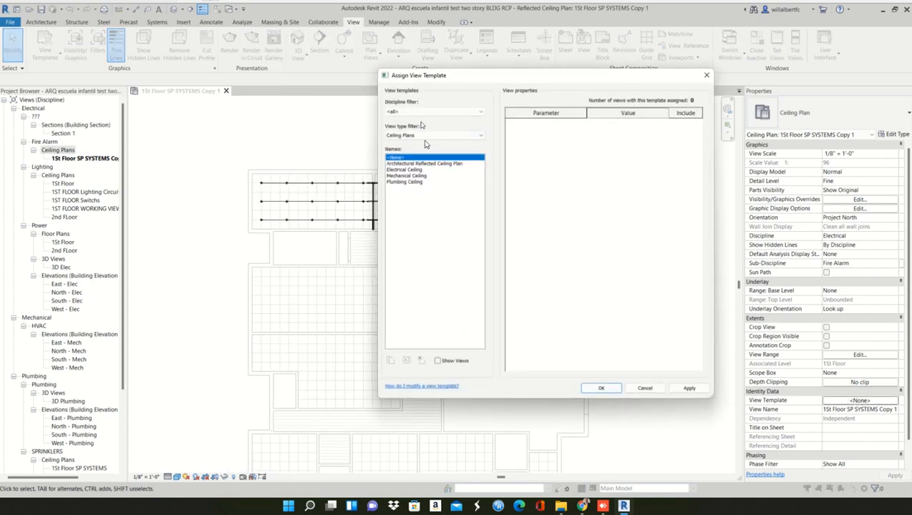
click(418, 136)
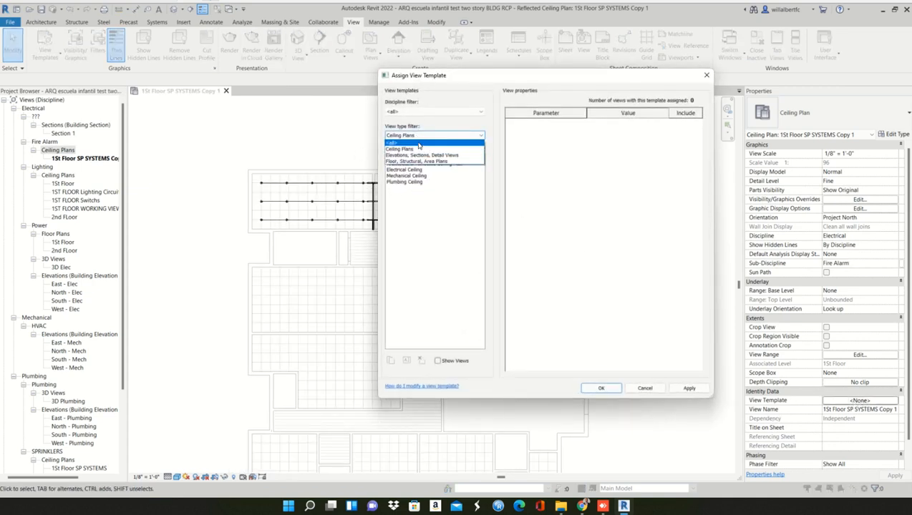
click(419, 144)
click(411, 261)
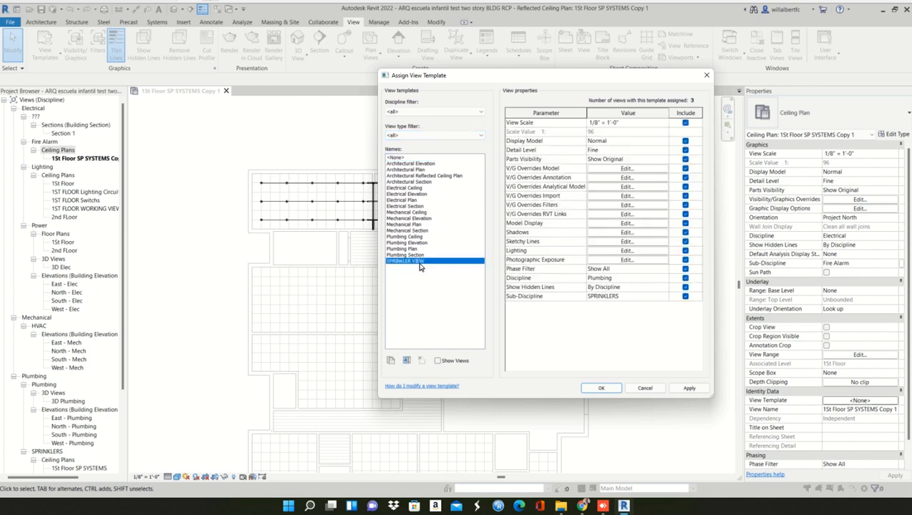
click(391, 361)
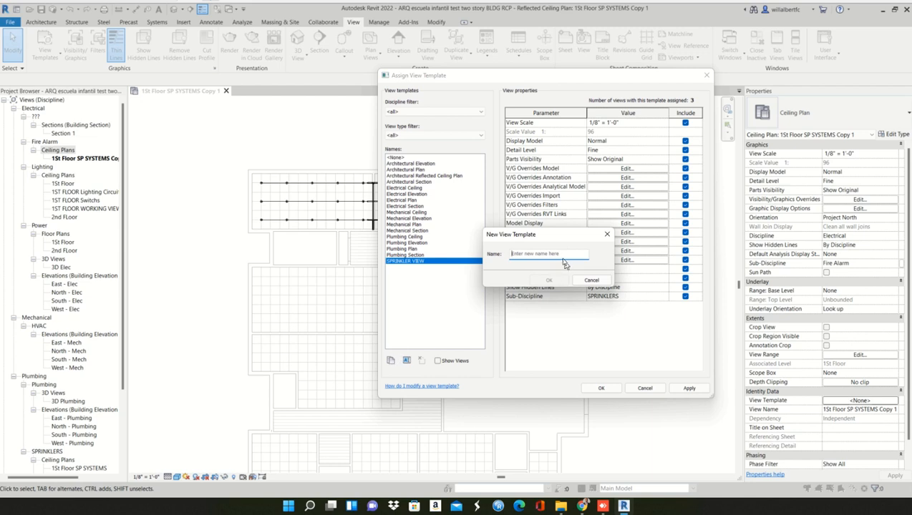
text(Fire Alarm View)
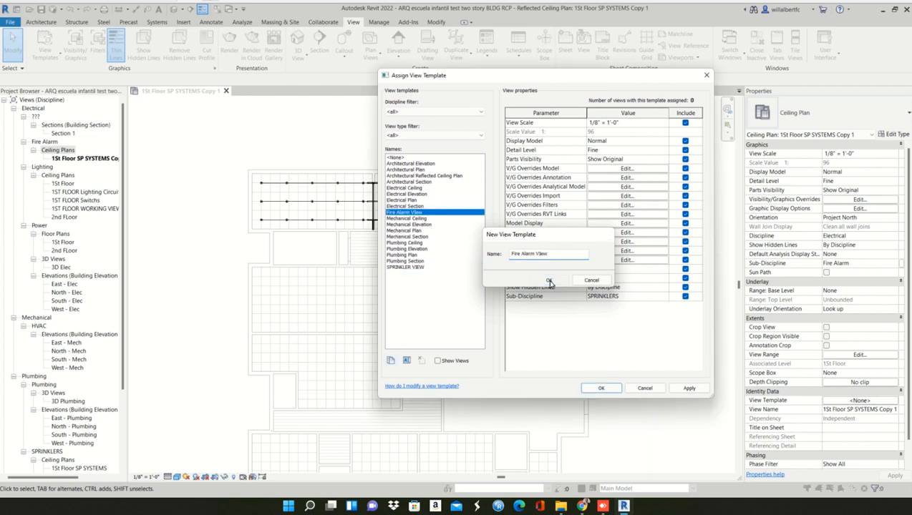
click(548, 281)
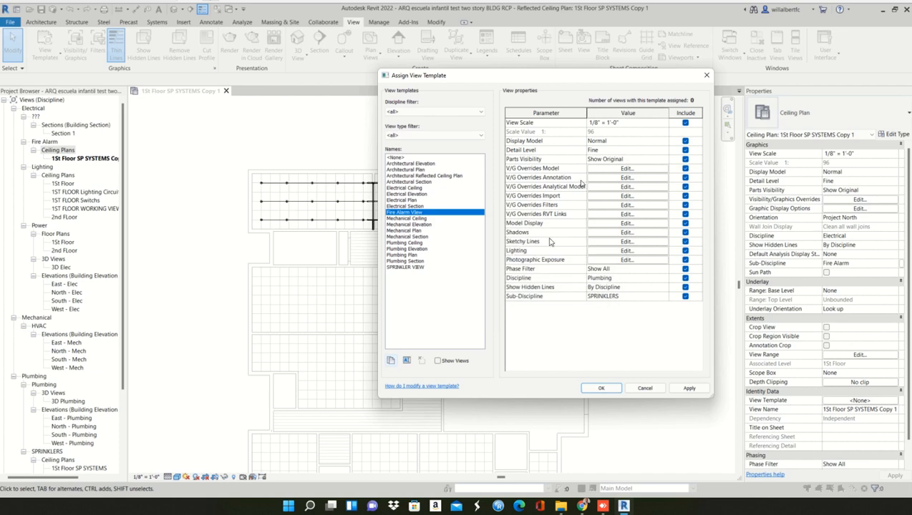
- In the Fire Alarm View template's model overrides, turn on visibility of the Electrical Equipment and Electrical Fixtures categories
click(620, 169)
click(129, 243)
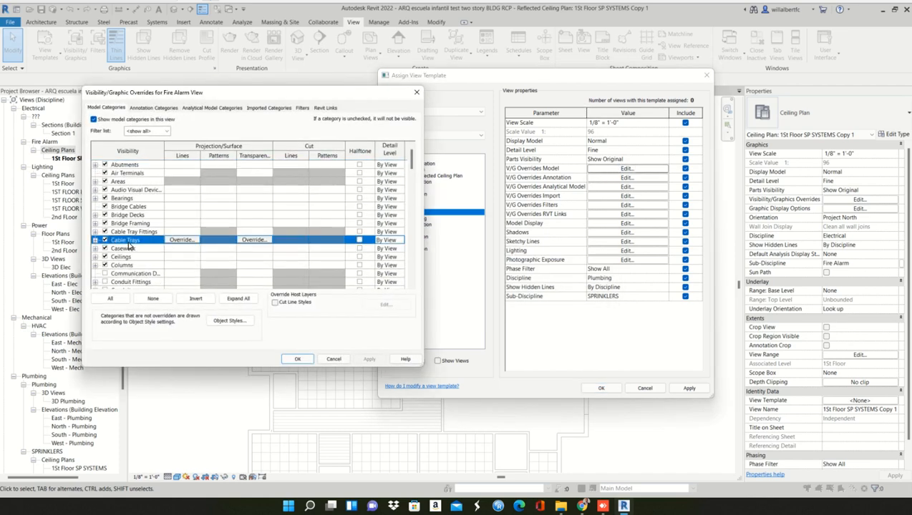
key(f)
scroll(127, 272, down, 1)
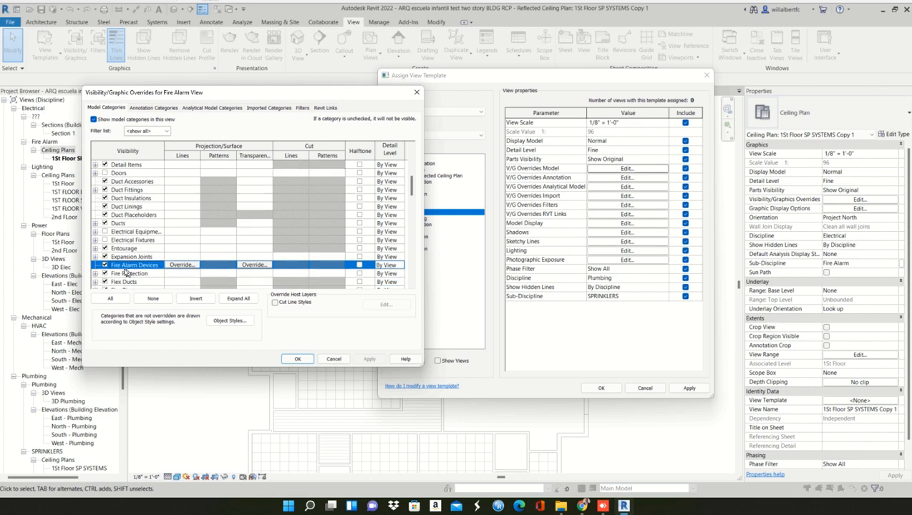
click(126, 275)
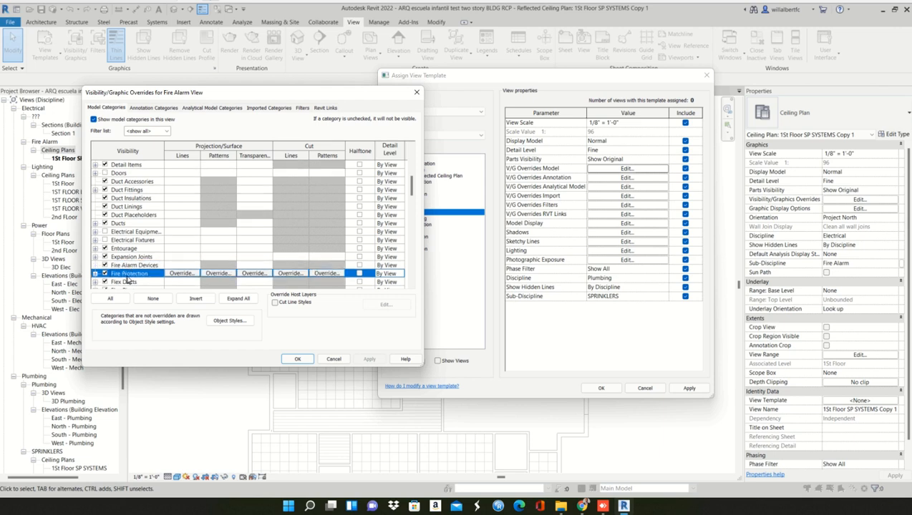
scroll(130, 281, down, 1)
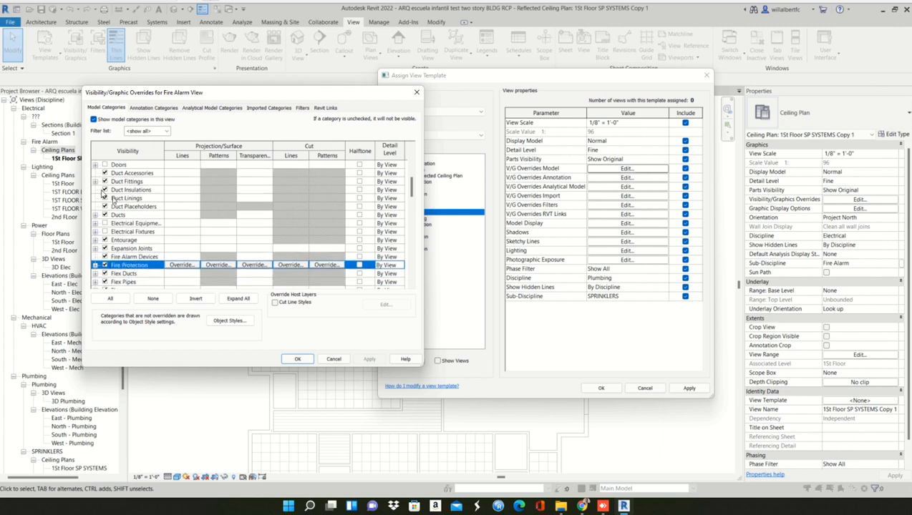
scroll(114, 206, up, 4)
scroll(115, 206, up, 10)
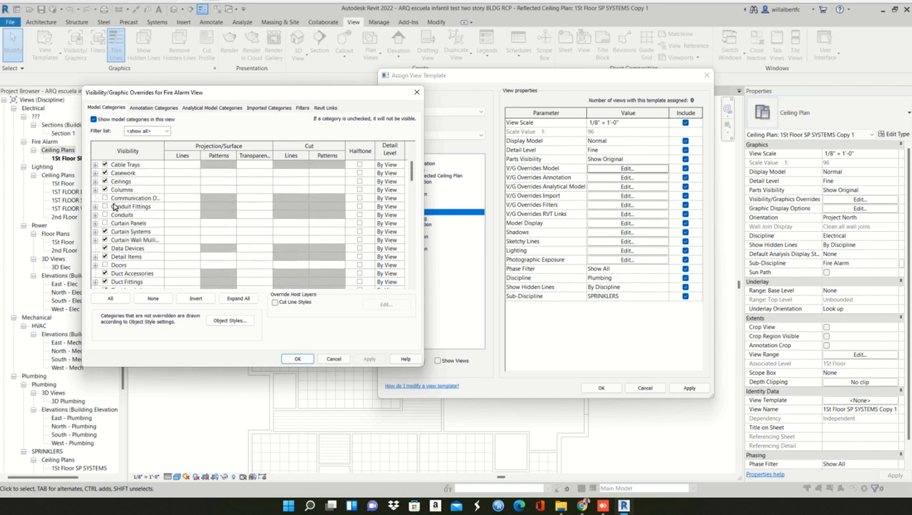
click(114, 206)
key(e)
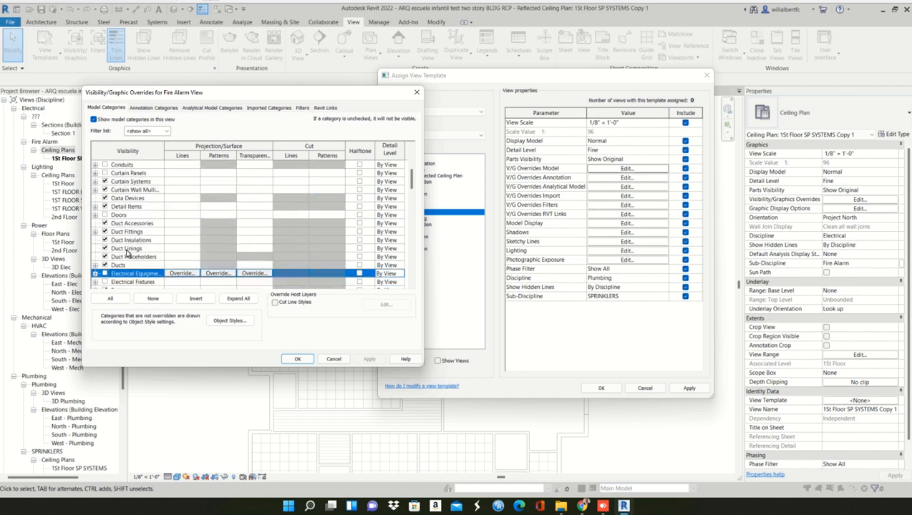
scroll(126, 254, down, 2)
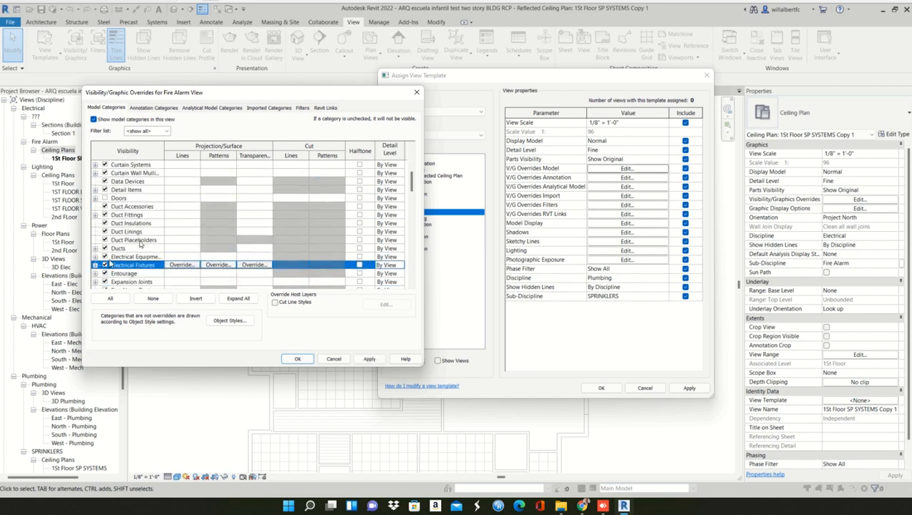
- Turn on visibility of the Lighting Devices and Lighting Fixtures categories in the template's model overrides
click(132, 234)
key(l)
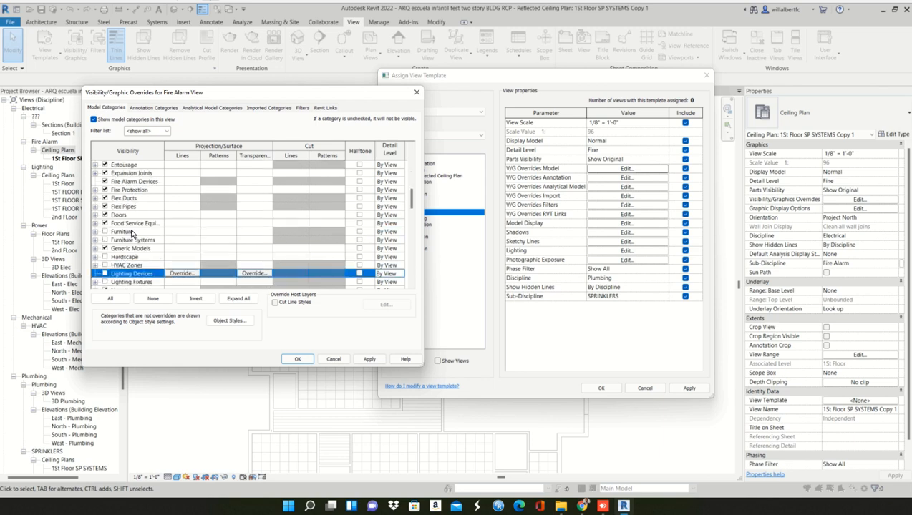
scroll(127, 257, down, 2)
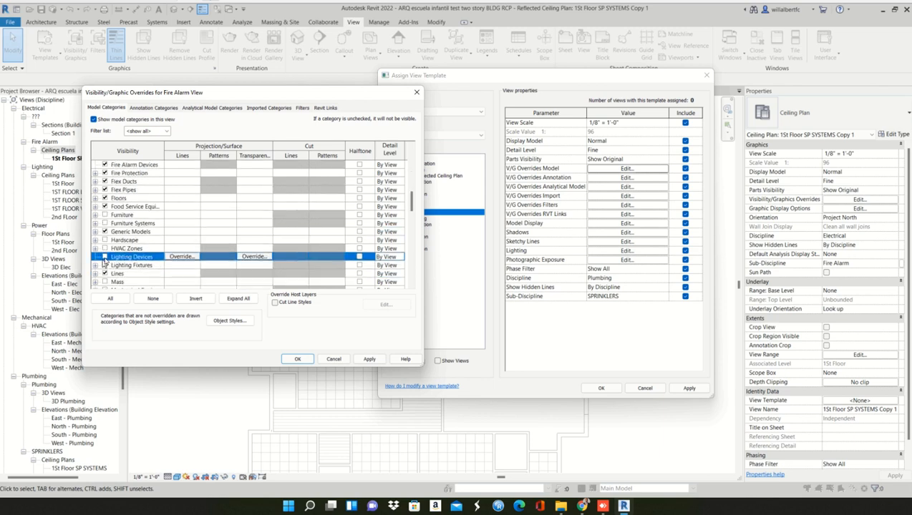
click(104, 265)
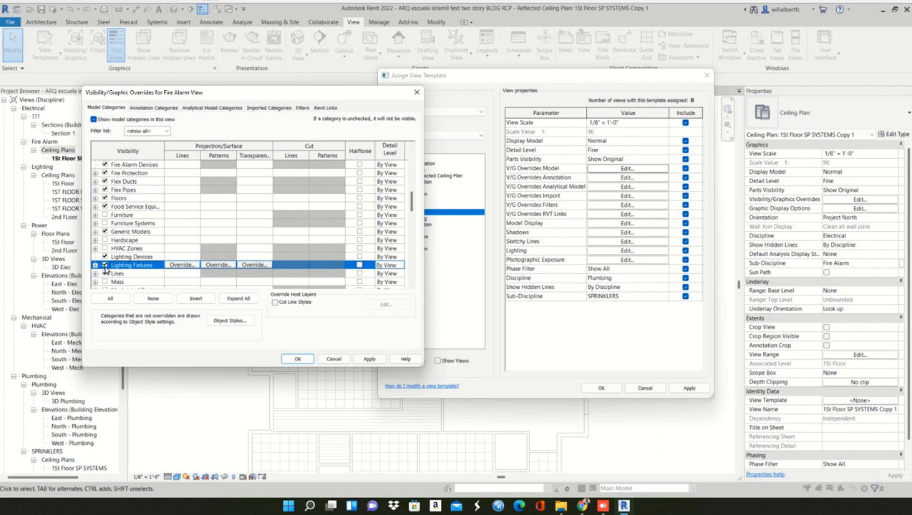
- Accept the model overrides and assign the Fire Alarm View template to the duplicated ceiling plan
click(368, 359)
click(298, 359)
click(689, 388)
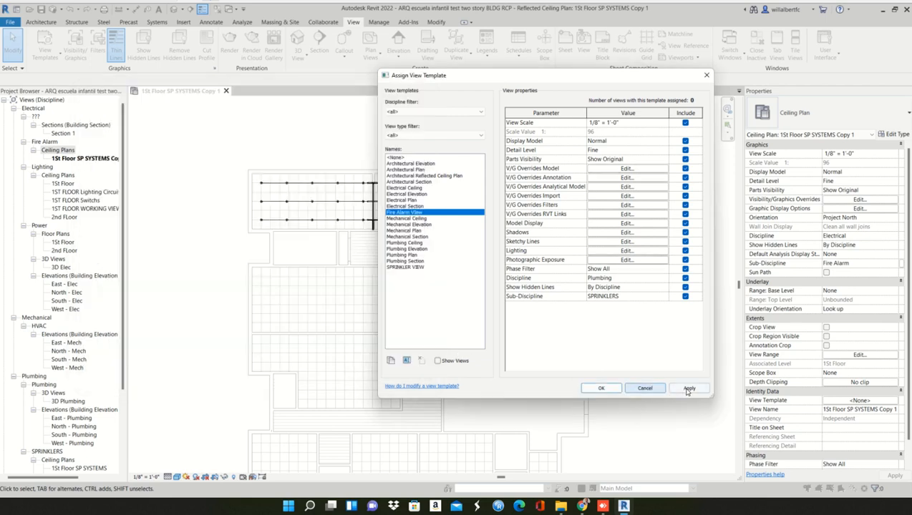
click(602, 388)
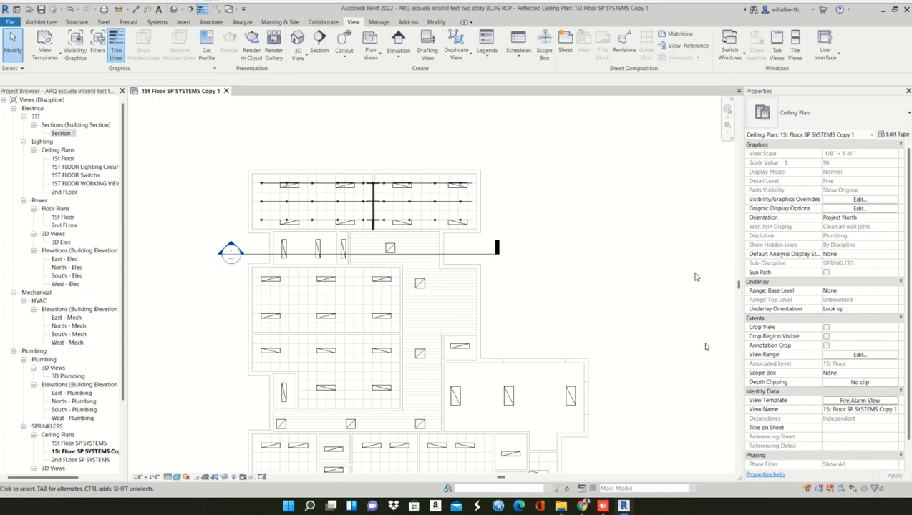
- Reopen the Fire Alarm View template among all view types and turn off the Sprinklers category in its model overrides
click(859, 400)
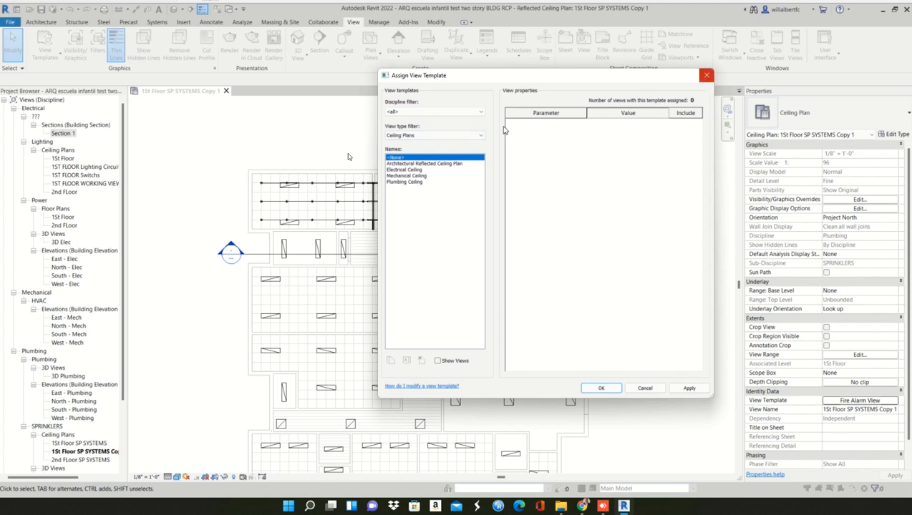
click(461, 137)
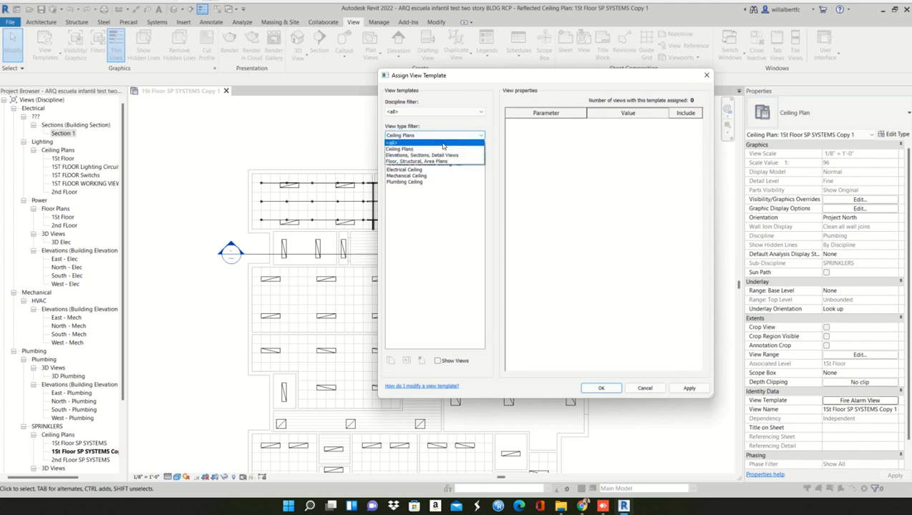
click(443, 144)
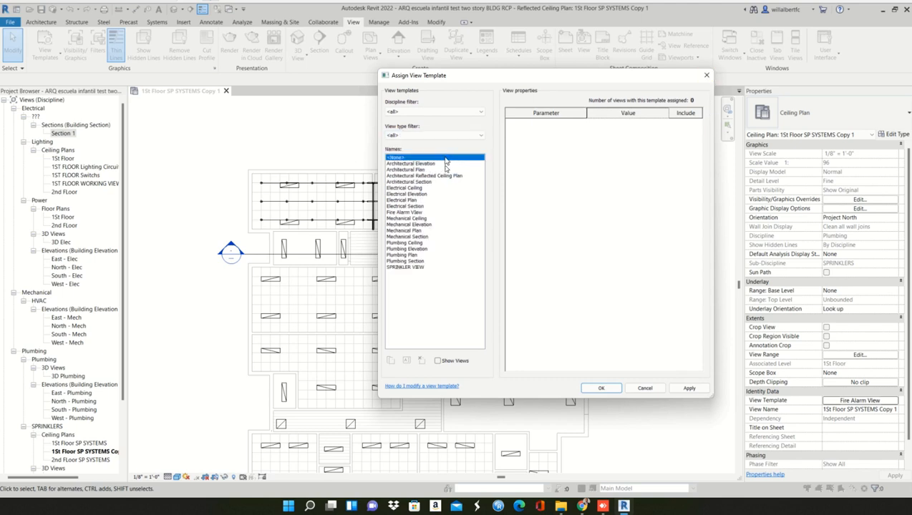
click(408, 213)
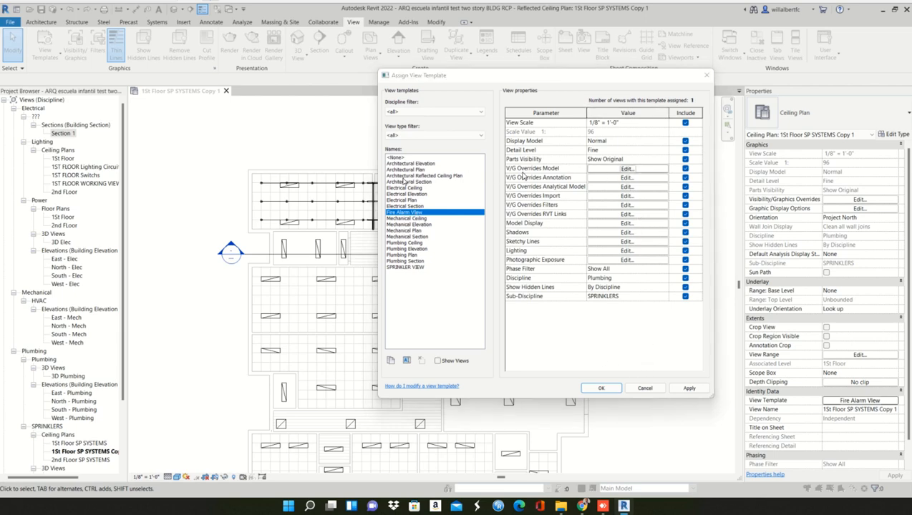
click(627, 169)
click(150, 242)
key(s)
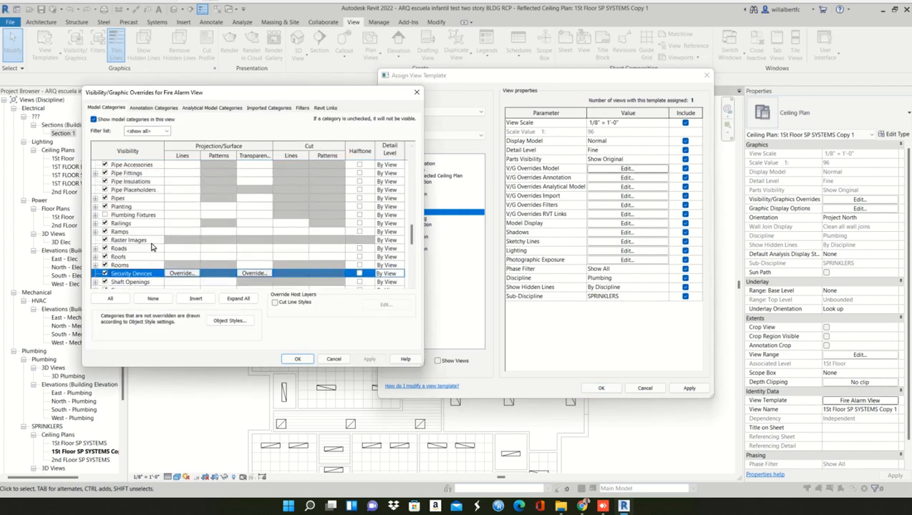
scroll(147, 264, down, 2)
scroll(100, 256, down, 2)
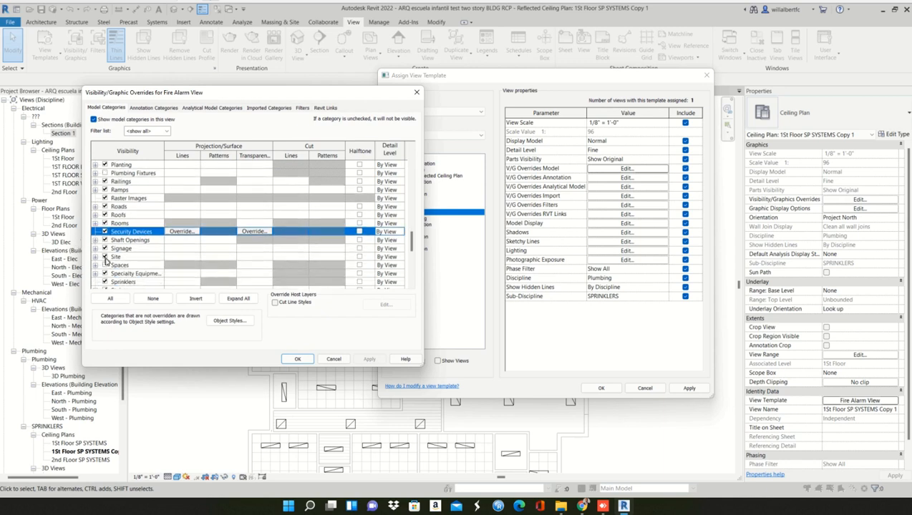
click(106, 257)
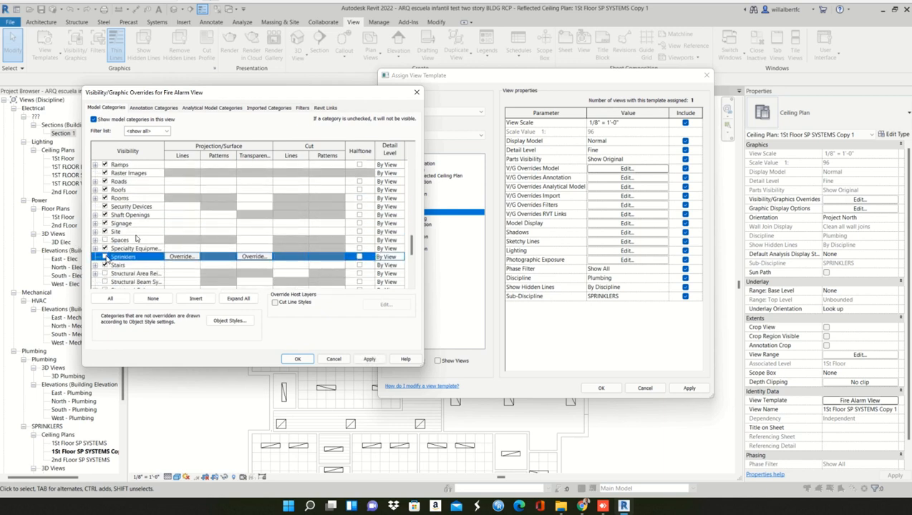
- Turn off the Pipe Accessories, Pipe Fittings, Pipe Insulations, Pipe Placeholders and Pipes categories in the template's model overrides
click(135, 233)
key(p)
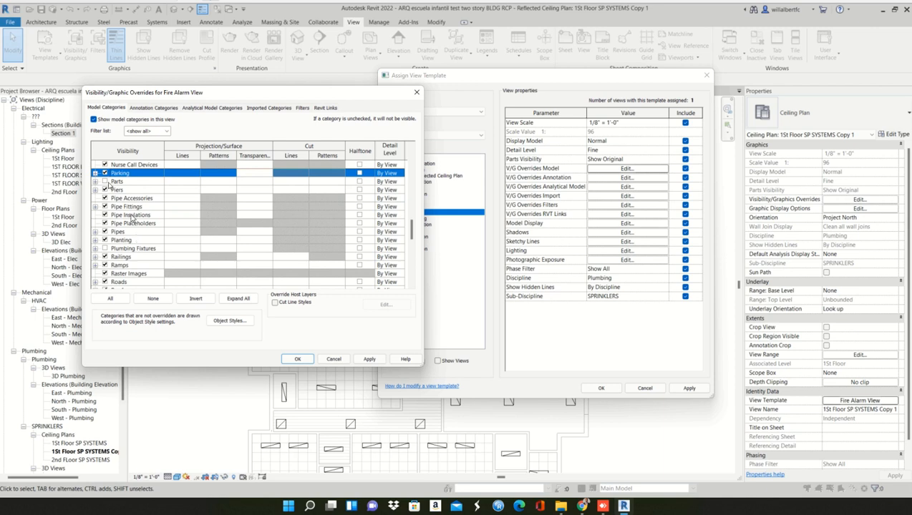
click(104, 216)
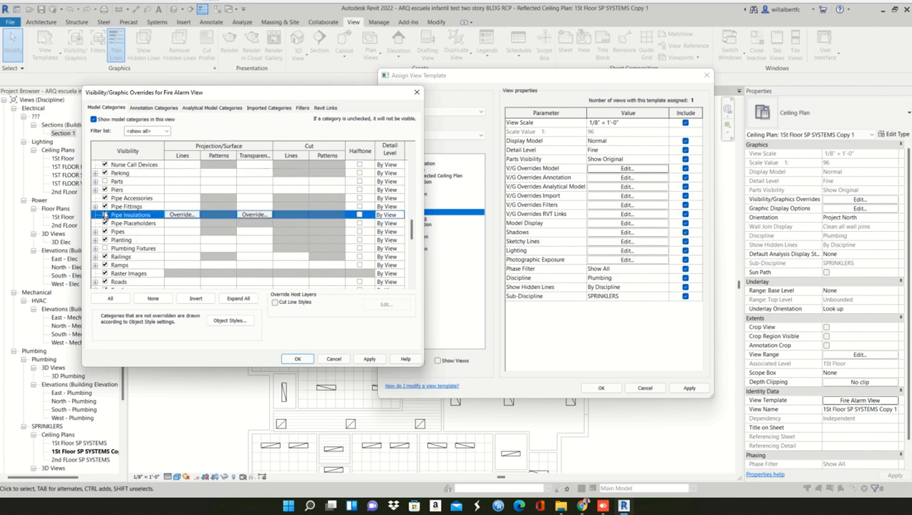
click(104, 206)
click(105, 198)
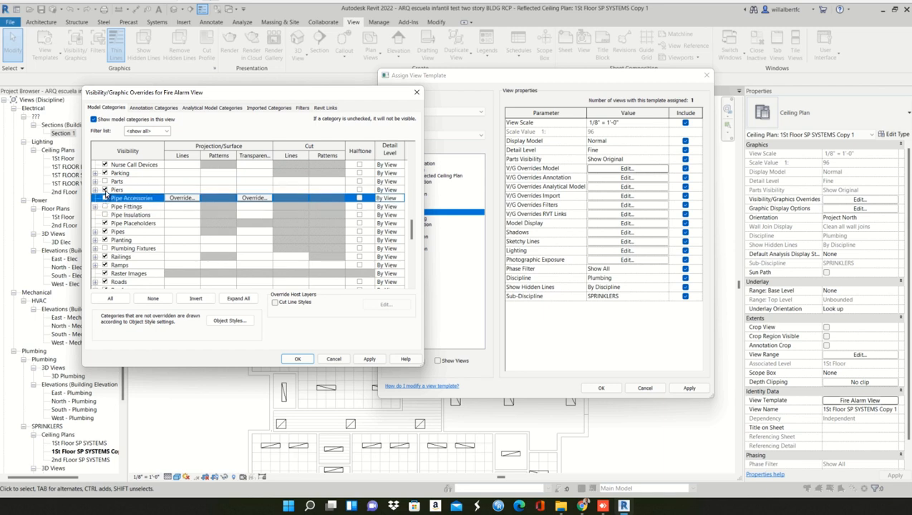
click(104, 223)
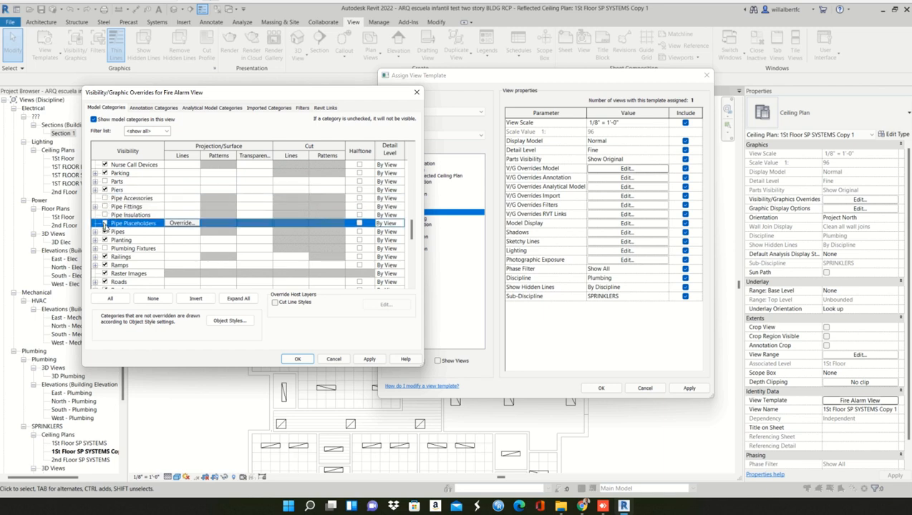
click(105, 232)
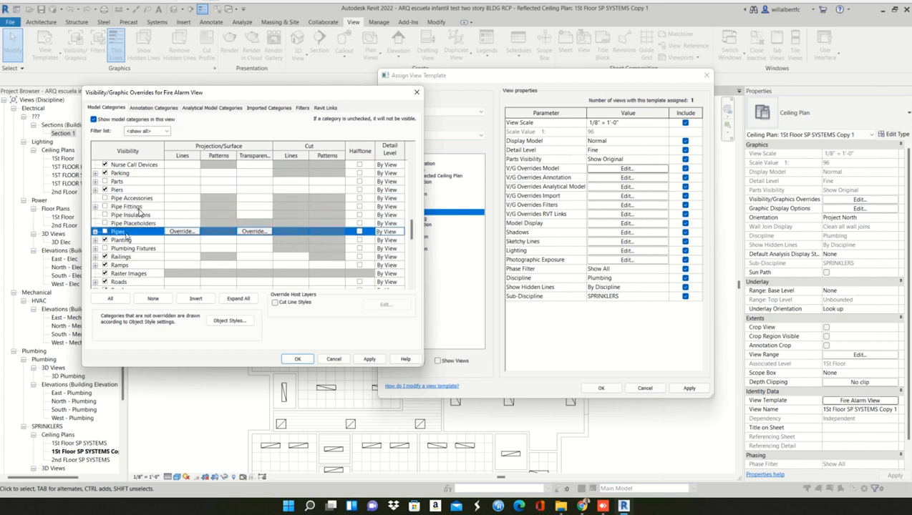
- Accept the sprinkler and pipe visibility overrides and apply the updated Fire Alarm View template to the ceiling plan
click(370, 359)
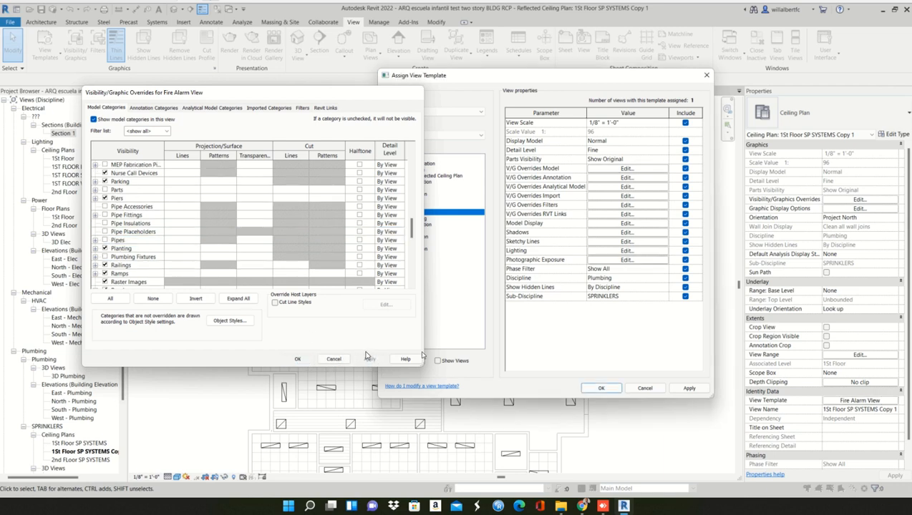
click(297, 359)
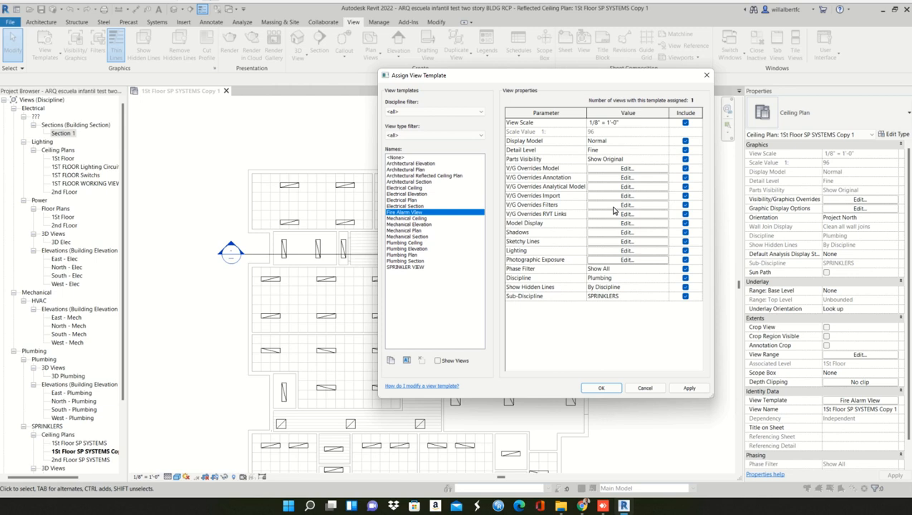
click(680, 390)
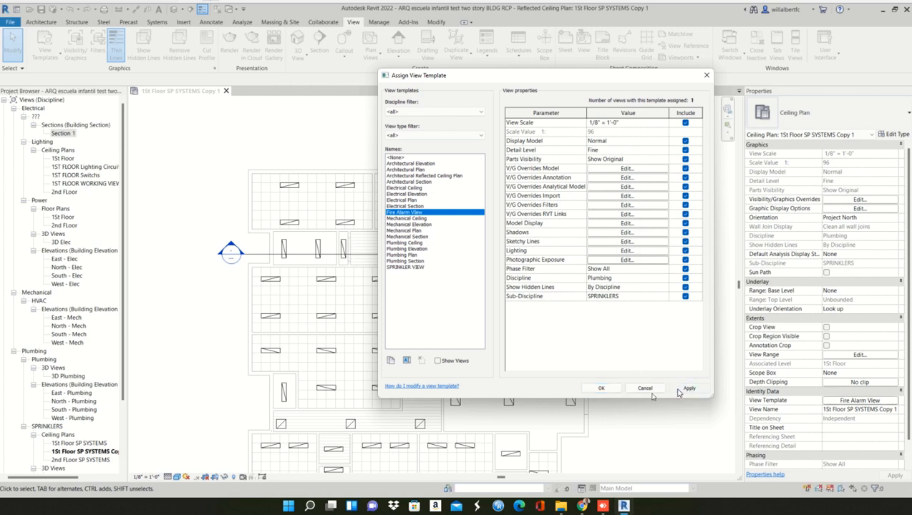
click(601, 388)
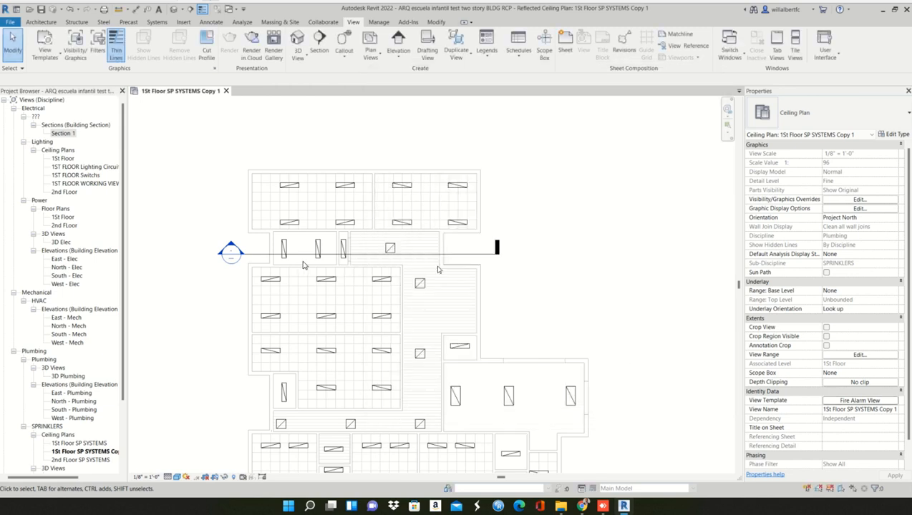
- Remove the Section 2 line that crosses the upper rooms of the duplicated ceiling plan
click(452, 254)
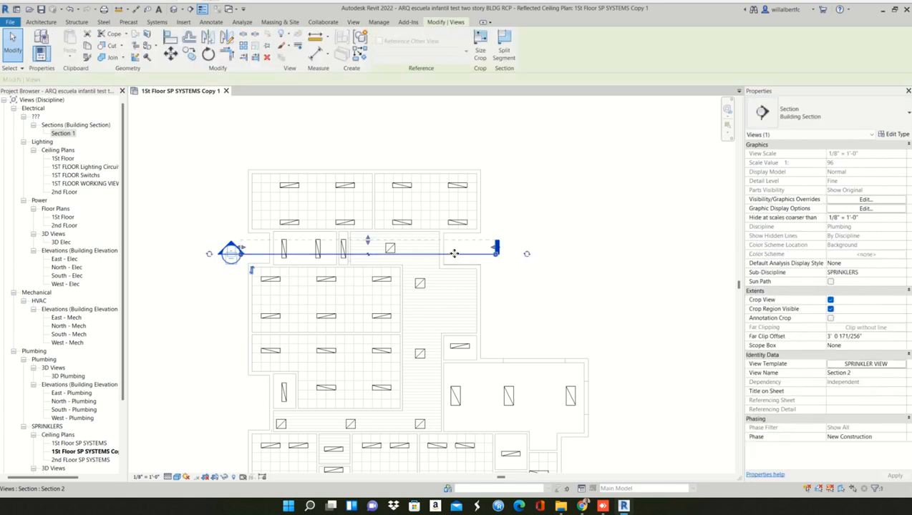
key(Escape)
scroll(463, 256, down, 3)
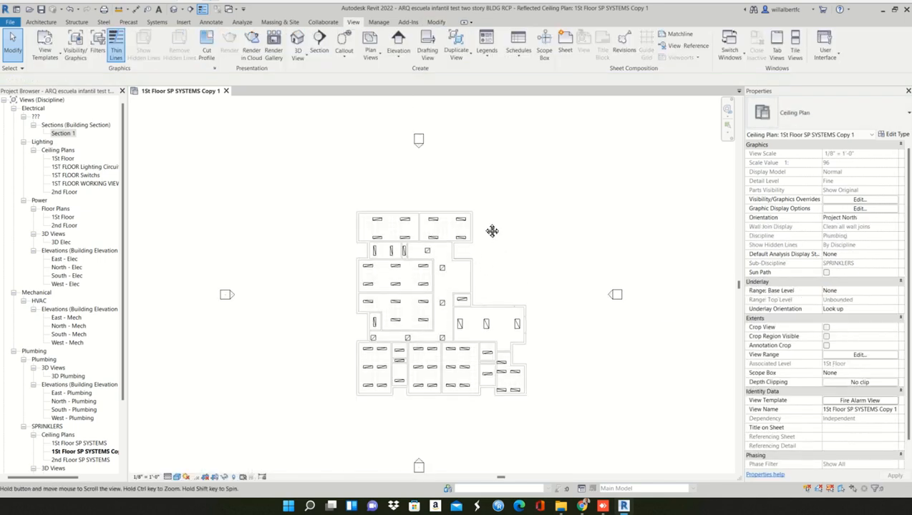
middle_drag(492, 230, 458, 220)
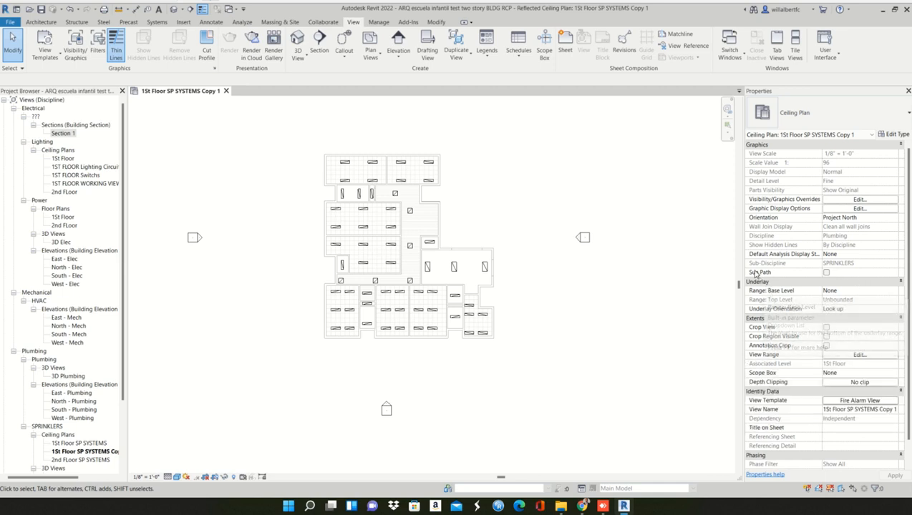
scroll(336, 190, up, 2)
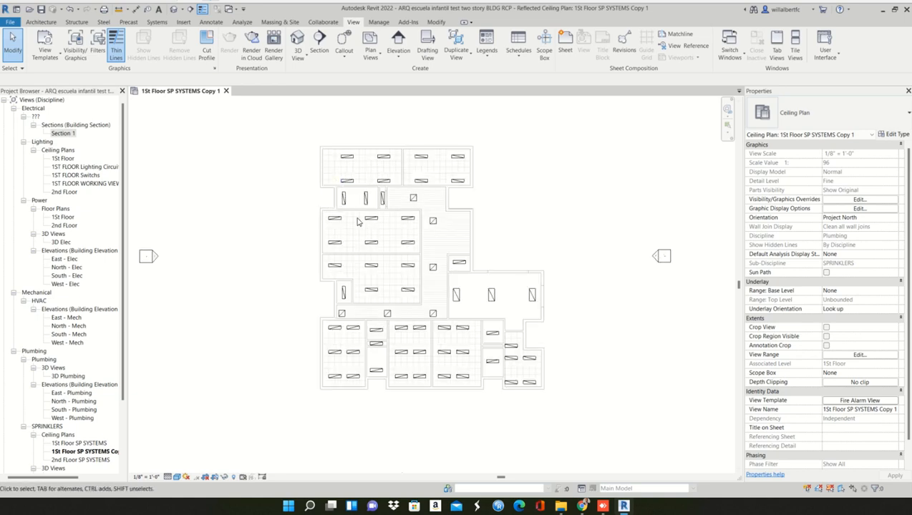
click(347, 181)
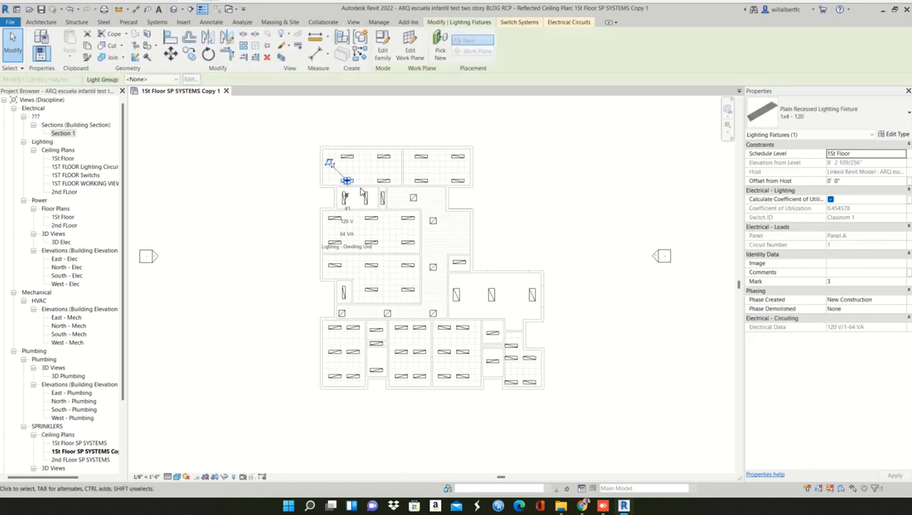
scroll(351, 189, up, 2)
key(Escape)
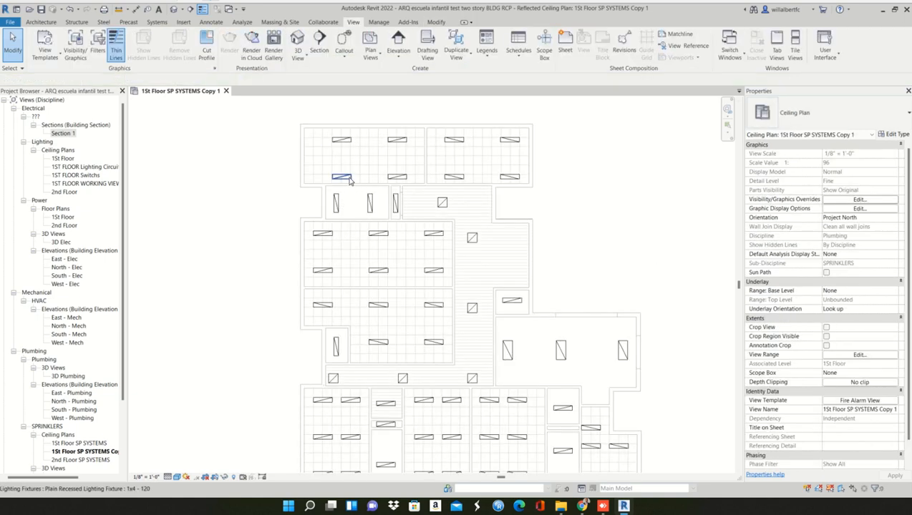
click(350, 181)
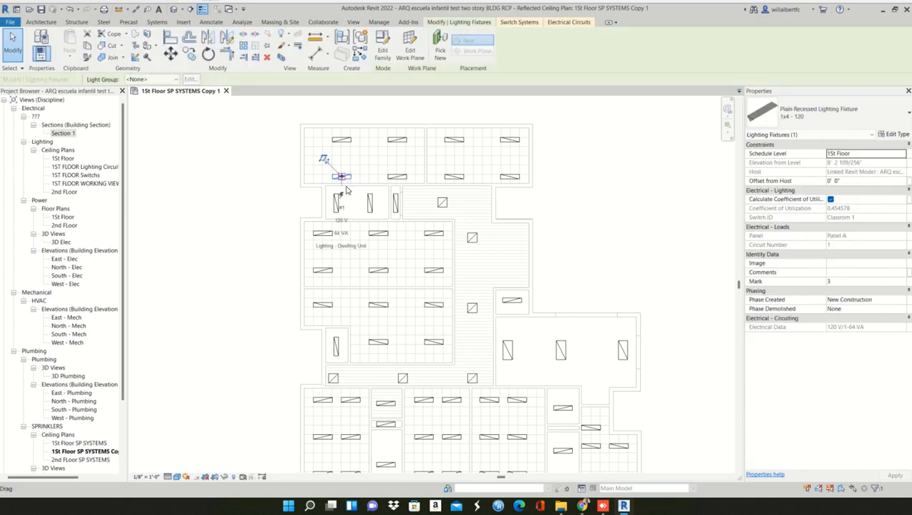
ctrl+click(443, 203)
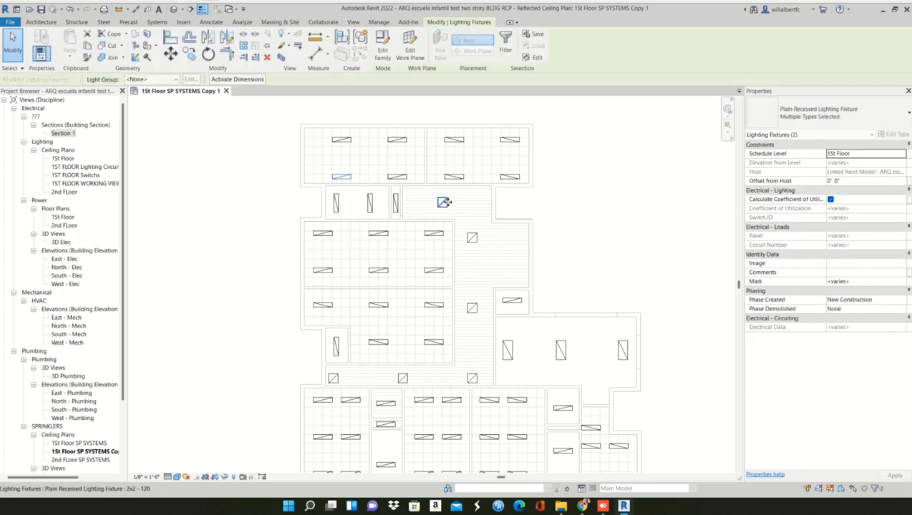
right_click(445, 204)
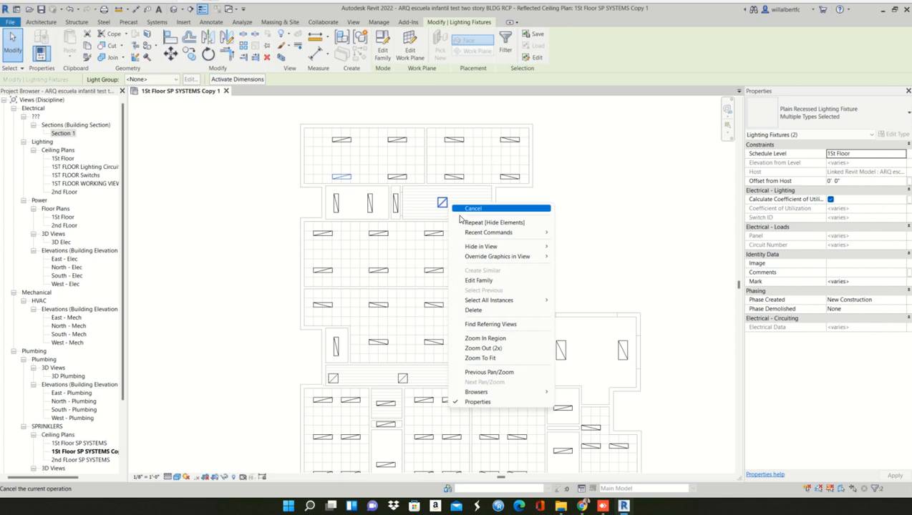
mouse_move(512, 307)
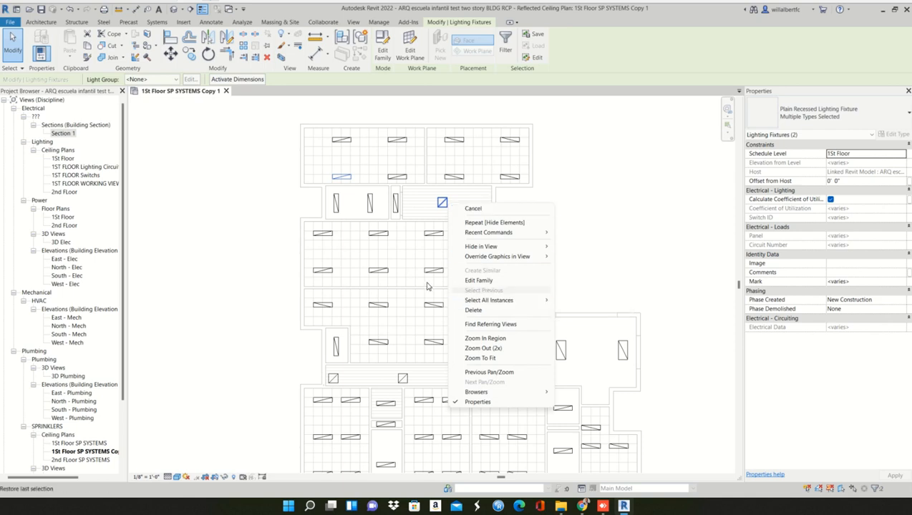
key(Escape)
key(Escape)
- Select the whole floor plan, filter the selection to Lighting Fixtures and remove these fixtures from the ceiling plan
scroll(391, 295, down, 4)
drag(321, 196, 535, 405)
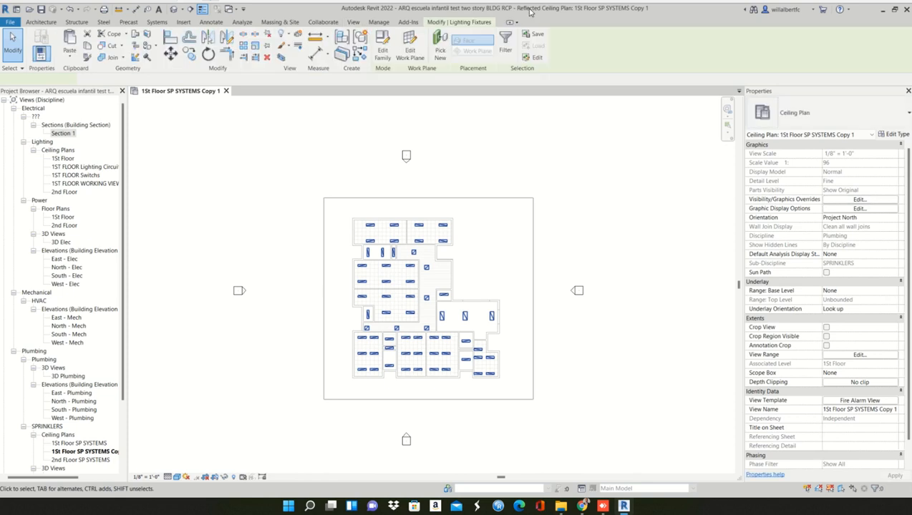
click(506, 50)
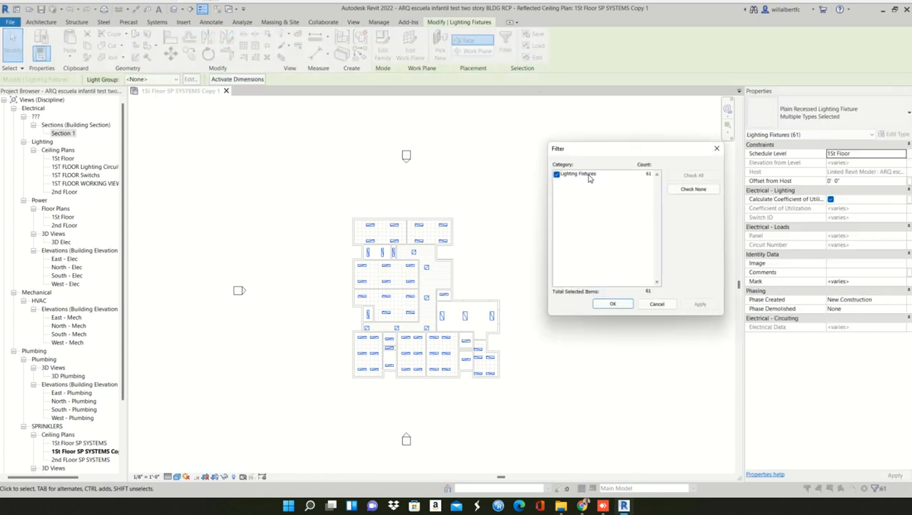
click(619, 305)
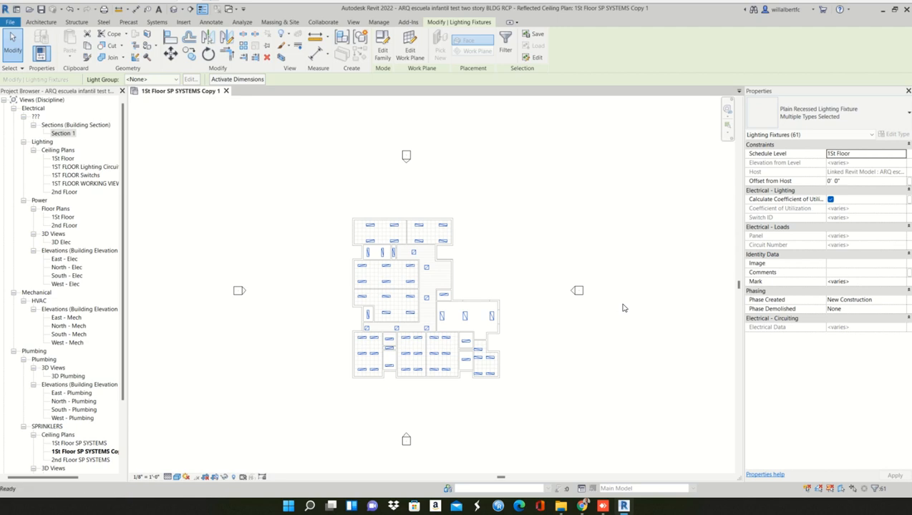
key(Escape)
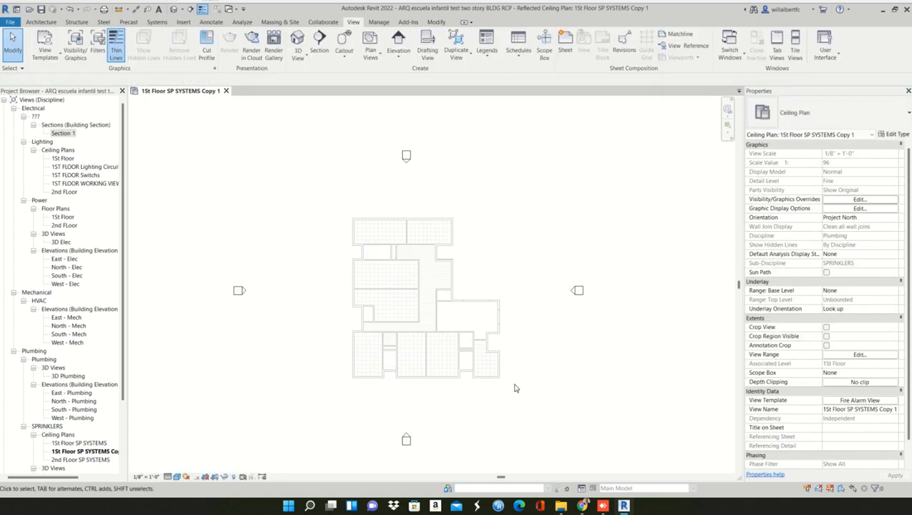
scroll(449, 307, down, 2)
middle_drag(419, 317, 426, 268)
scroll(348, 204, up, 4)
middle_drag(440, 265, 422, 264)
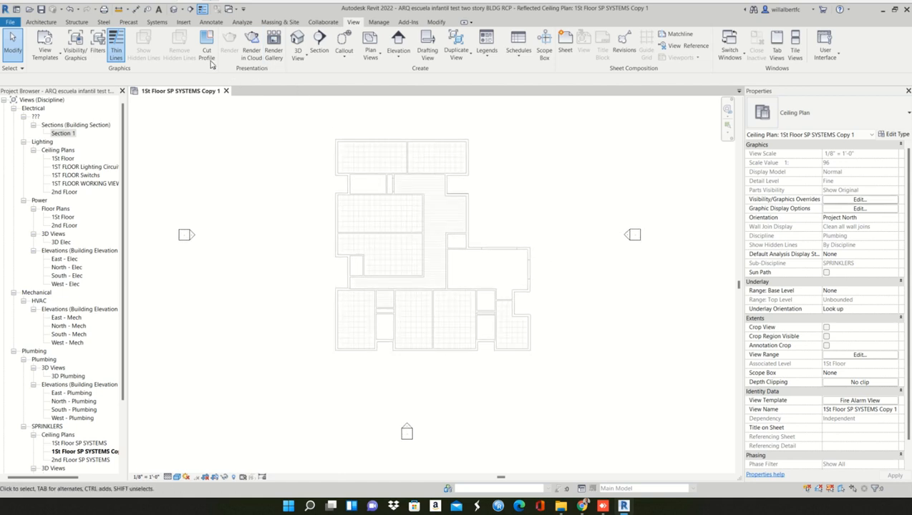
click(157, 22)
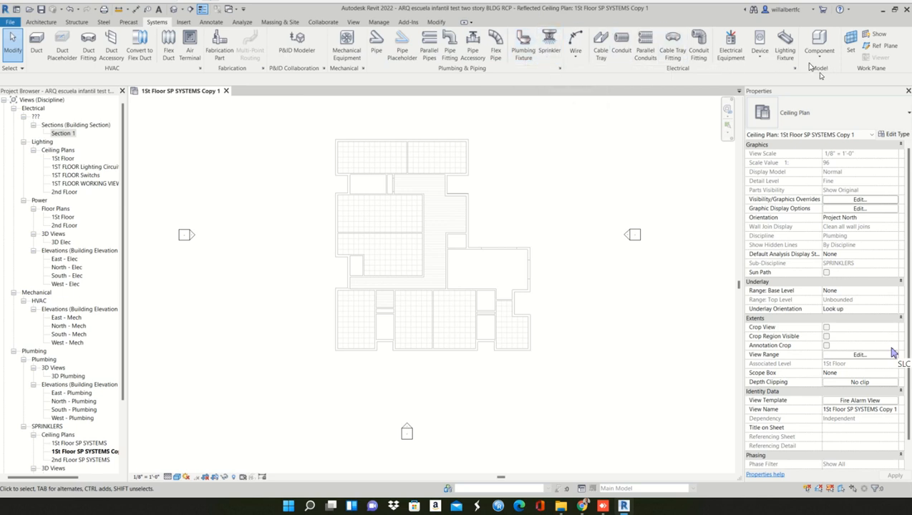
click(794, 69)
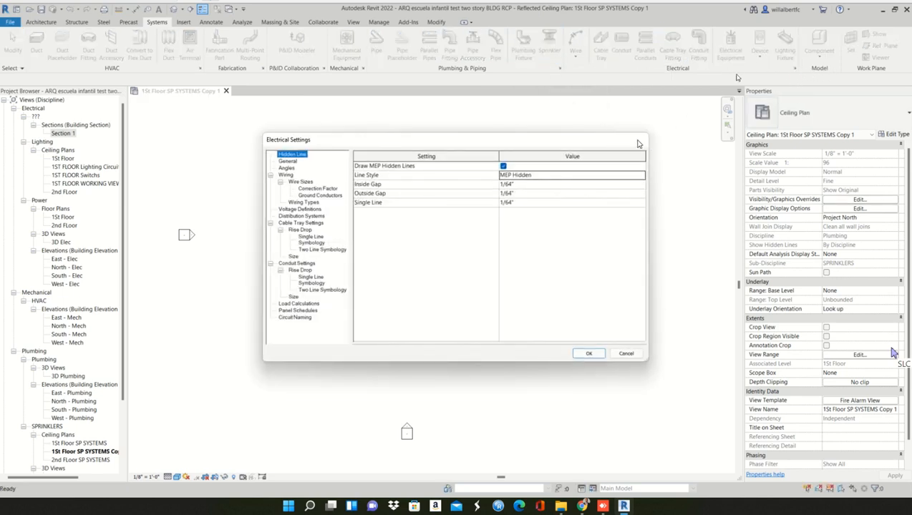
click(637, 139)
click(784, 51)
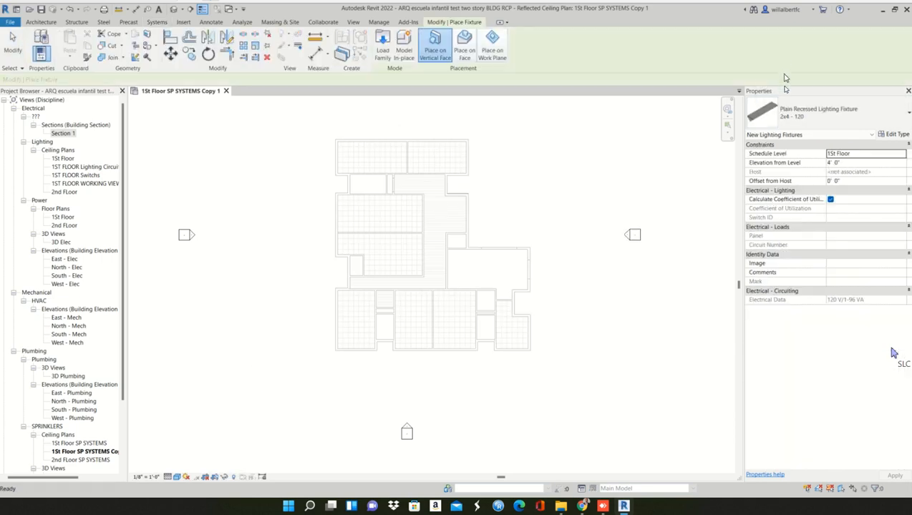
click(822, 125)
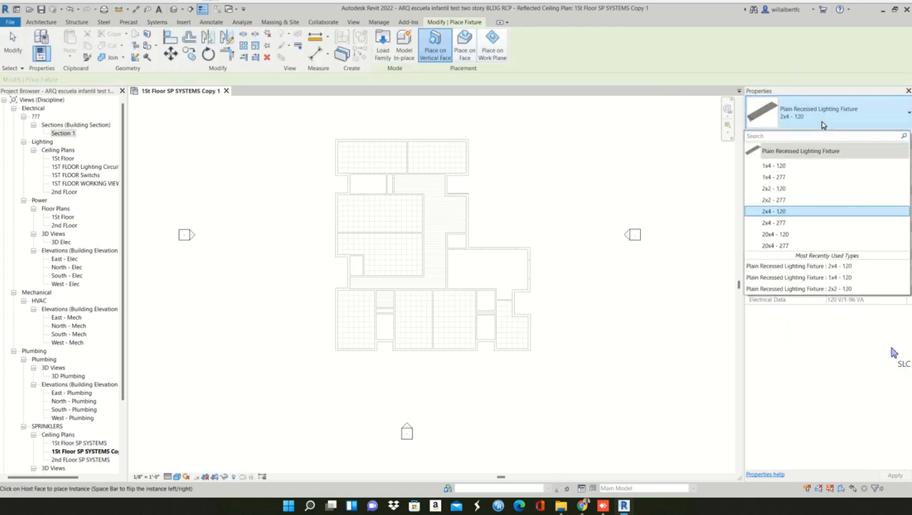
click(821, 125)
key(Escape)
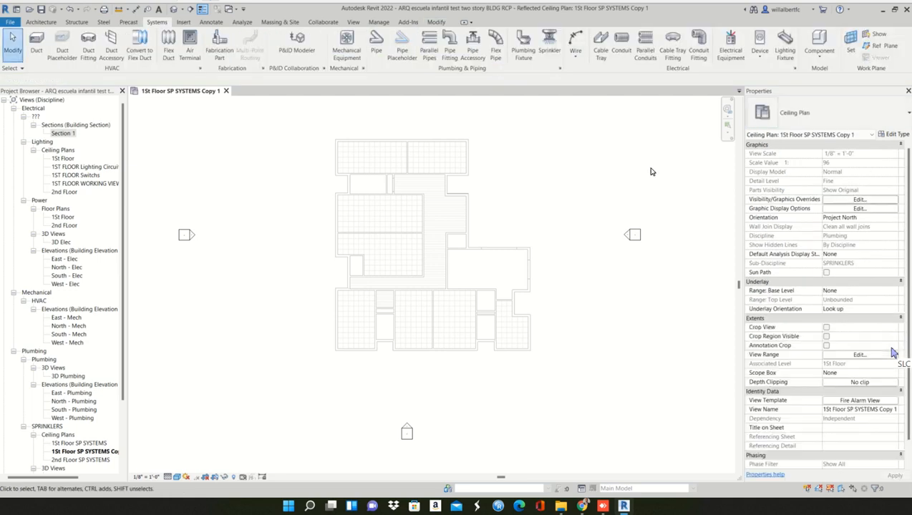
- Start placing a Fire Alarm device and browse to the Accessories folder under Fire Protection to load a family
click(759, 56)
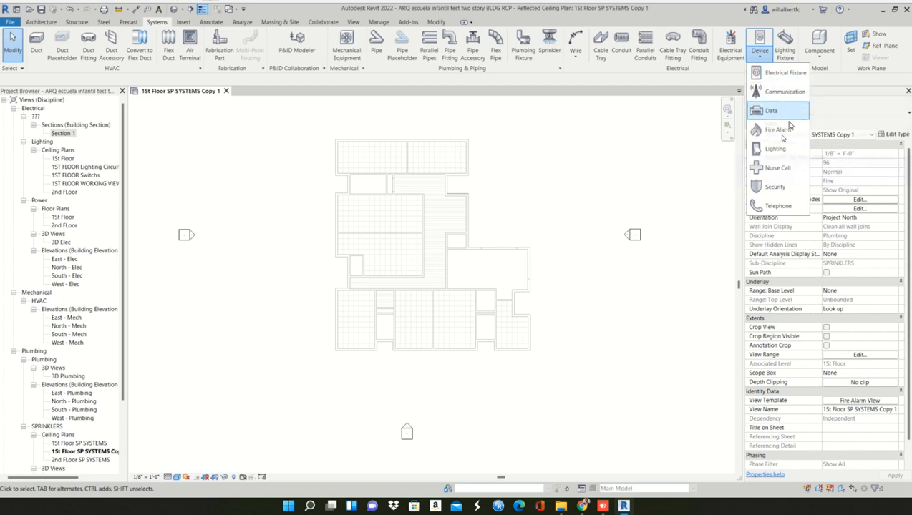
click(778, 132)
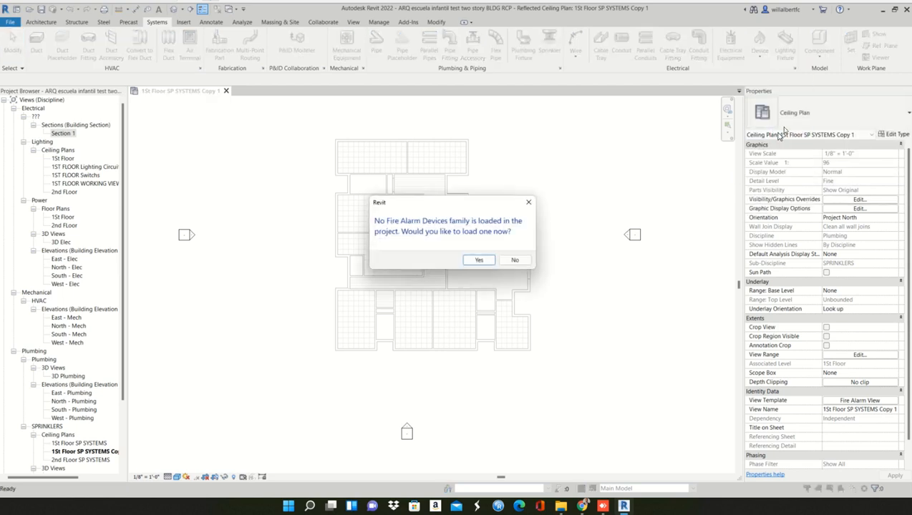
click(479, 261)
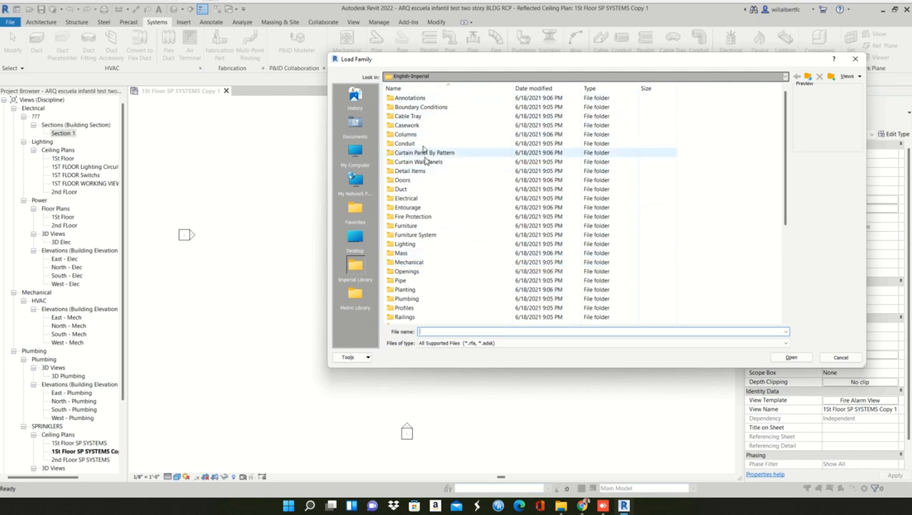
double_click(433, 216)
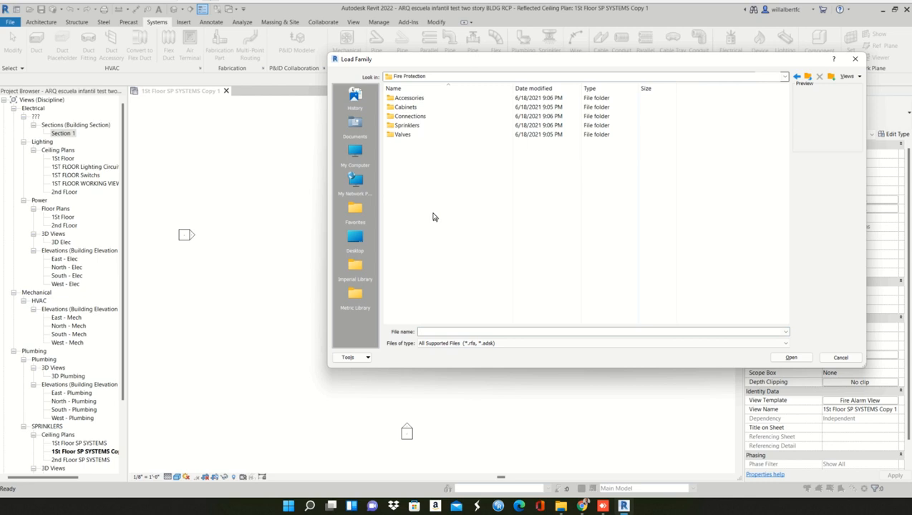
click(423, 98)
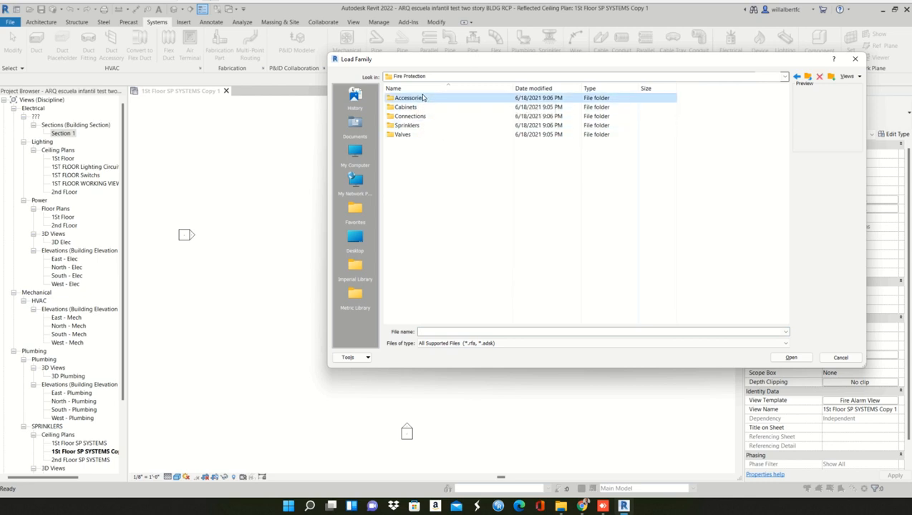
double_click(423, 98)
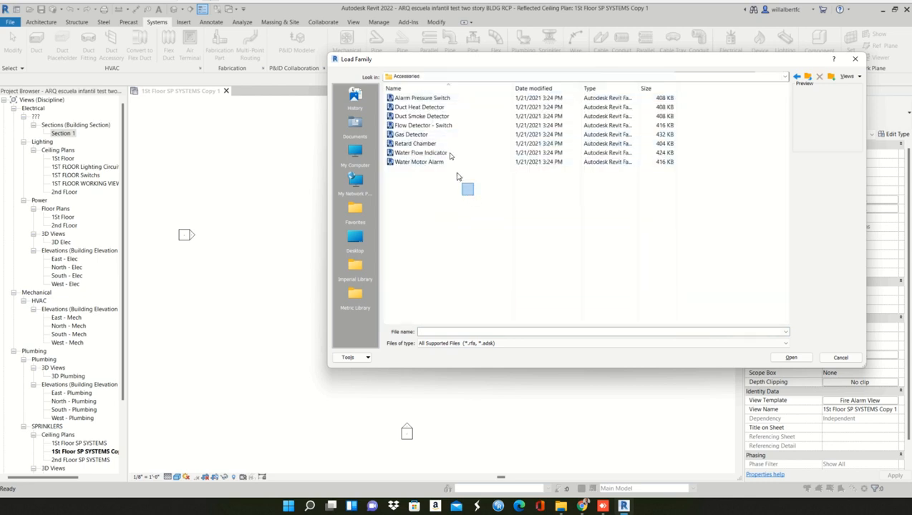
- Try to load all families of the Accessories folder at once, from Alarm Pressure Switch to Water Motor Alarm
drag(473, 195, 405, 101)
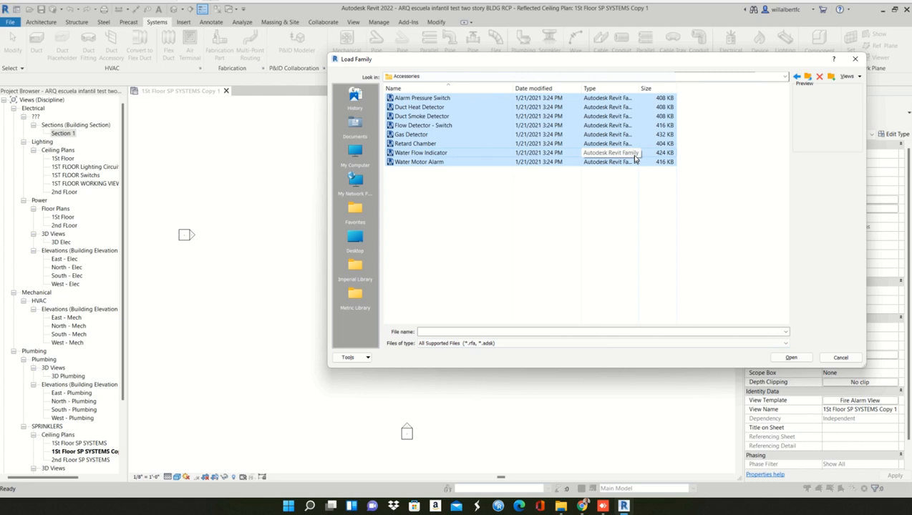
click(803, 362)
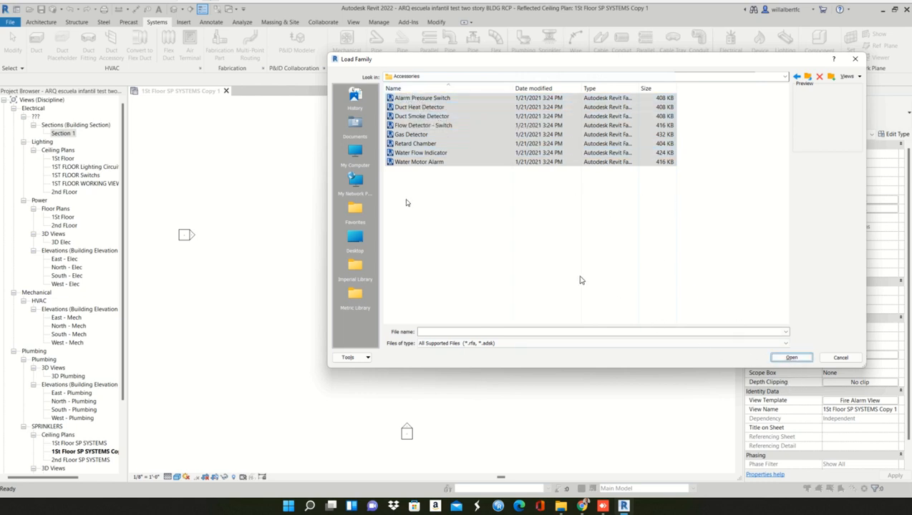
click(429, 216)
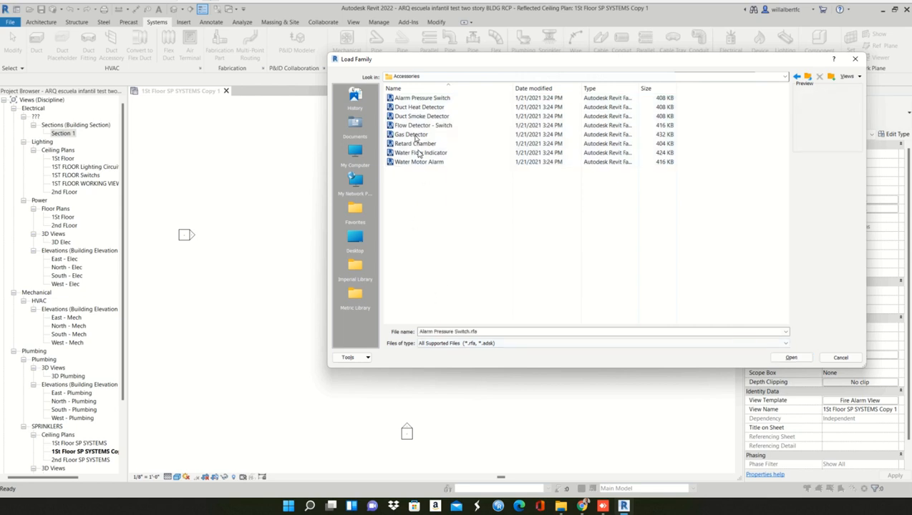
- Preview the Alarm Pressure Switch and Flow Detector - Switch families, try to load Gas Detector, and choose to retry with other files
click(424, 99)
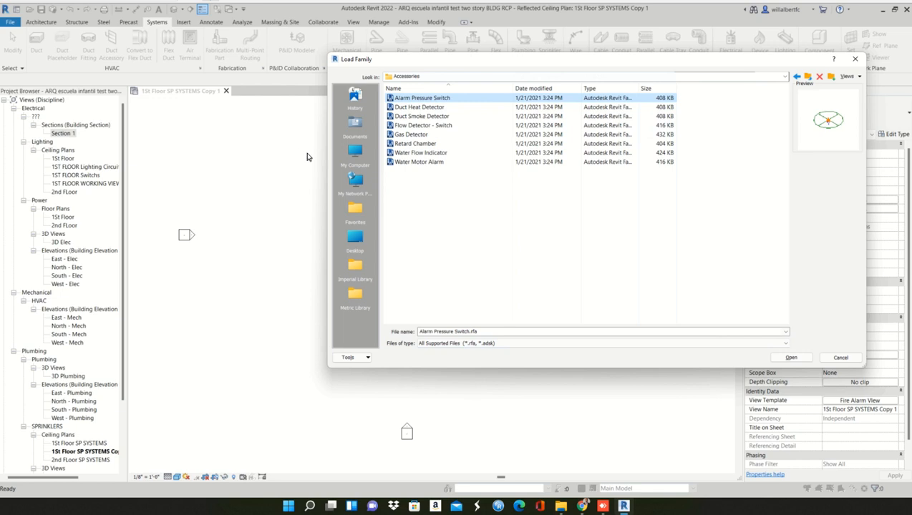
click(436, 124)
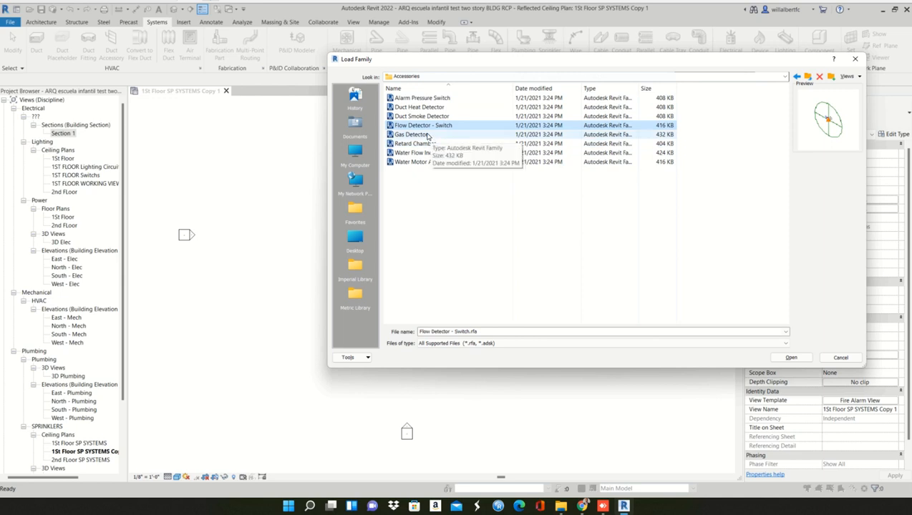
click(428, 135)
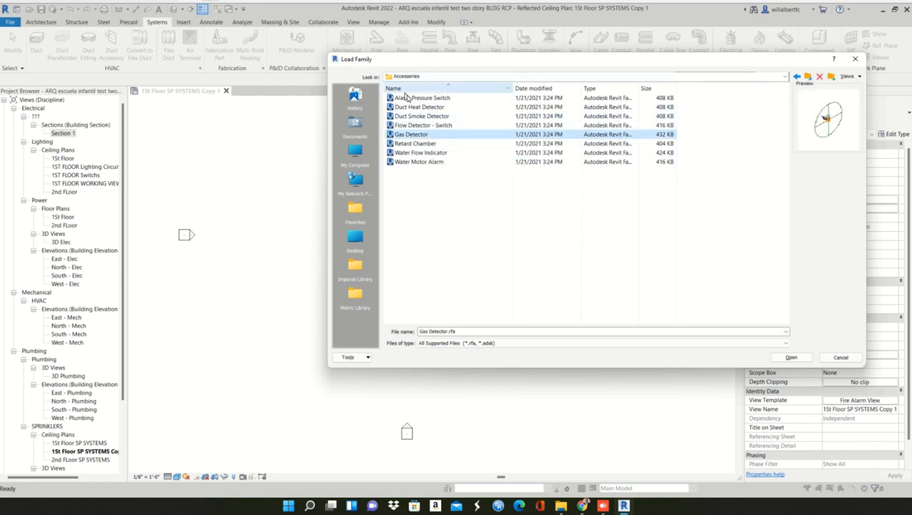
click(798, 357)
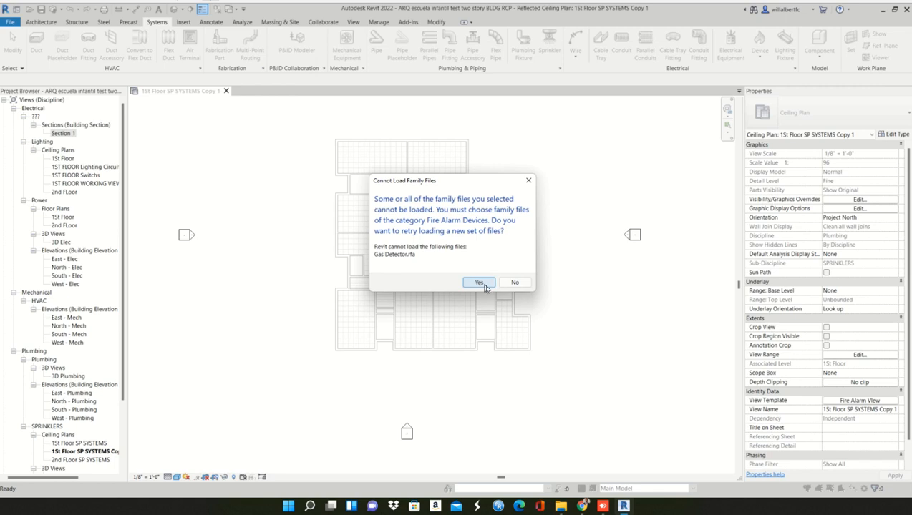
click(484, 284)
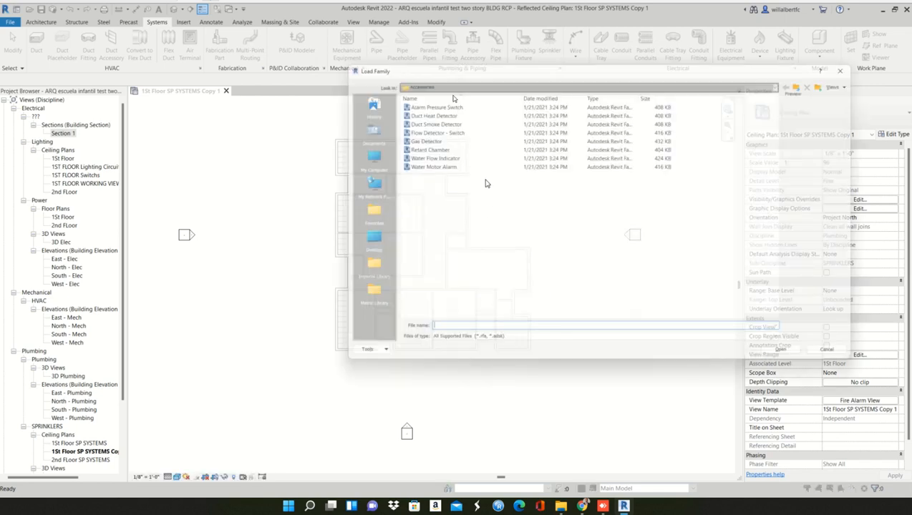
- Check the Fire Protection Connections folder for fire alarm device families and return to the Fire Protection folder
click(807, 76)
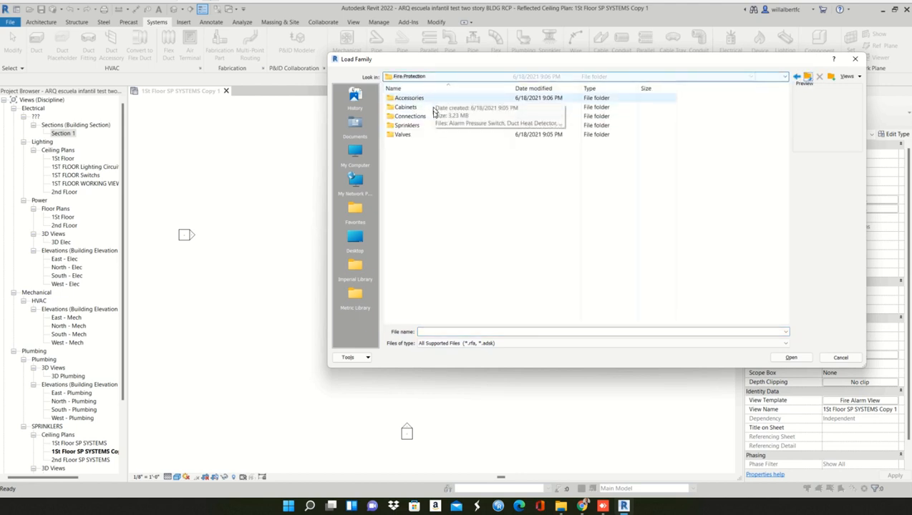
click(413, 119)
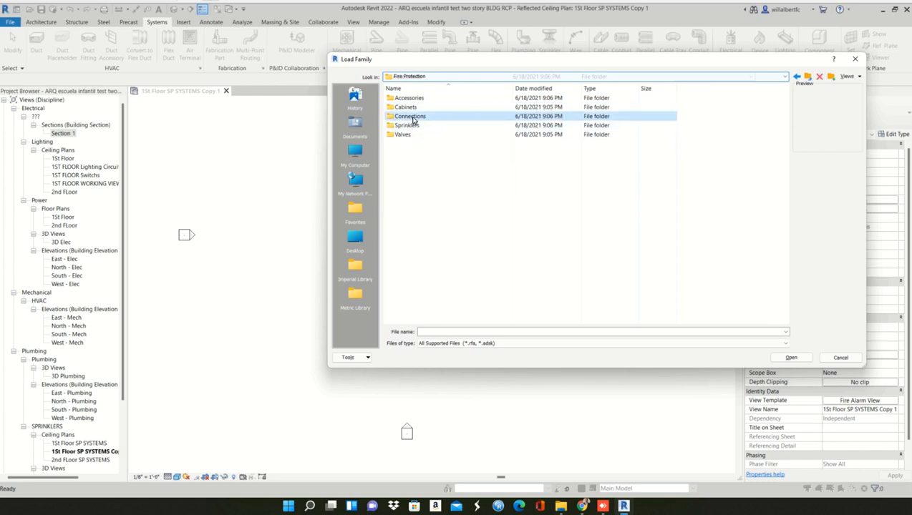
double_click(413, 119)
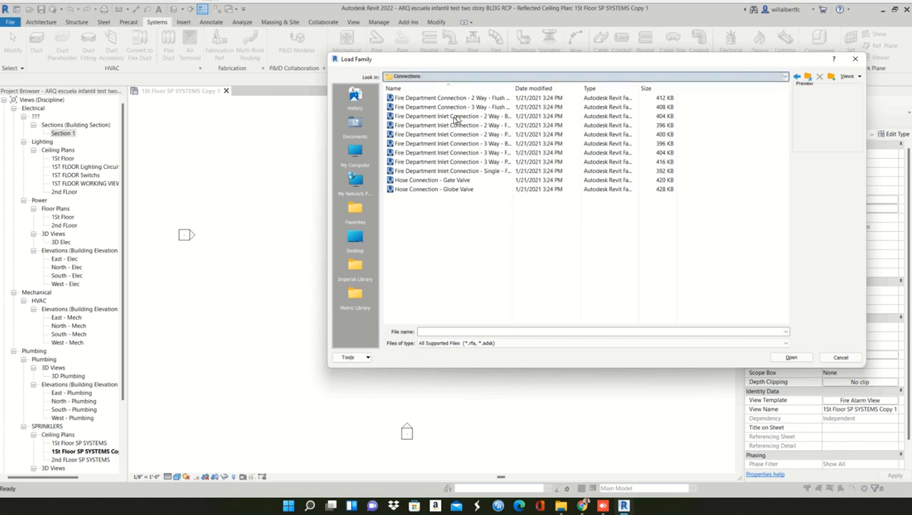
click(807, 76)
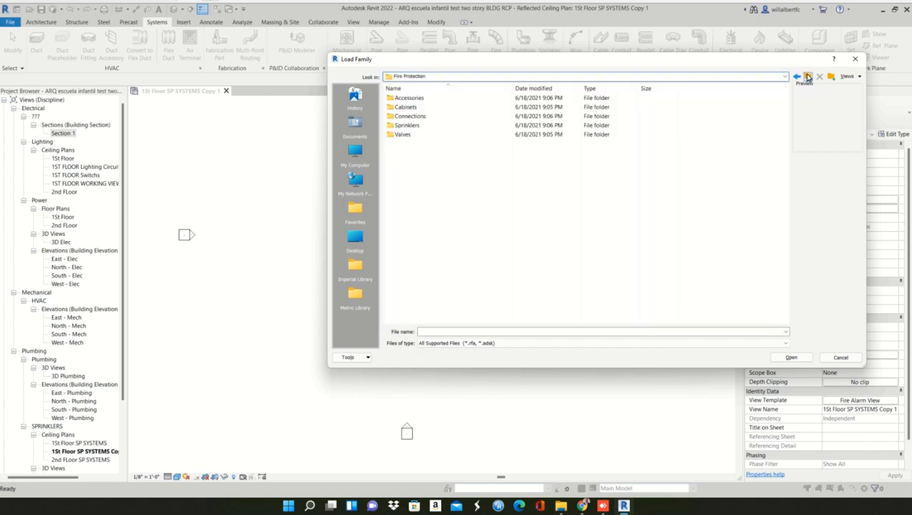
- Check the Electrical MEP and Electric Power folders of the English-Imperial library for fire alarm families and return to the library root
click(807, 76)
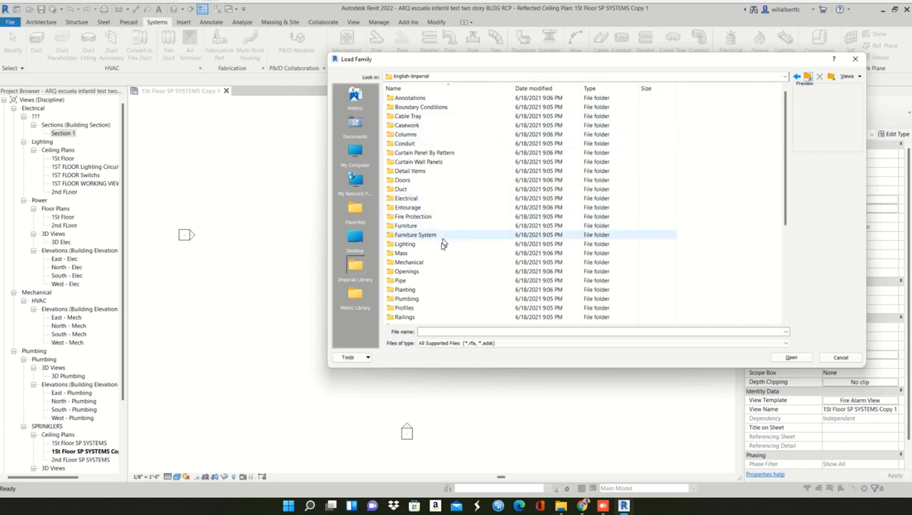
double_click(426, 201)
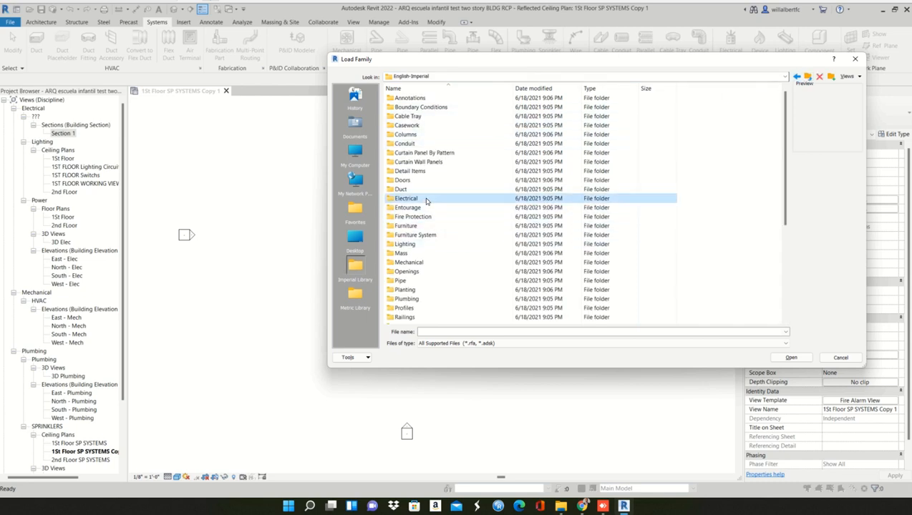
double_click(400, 108)
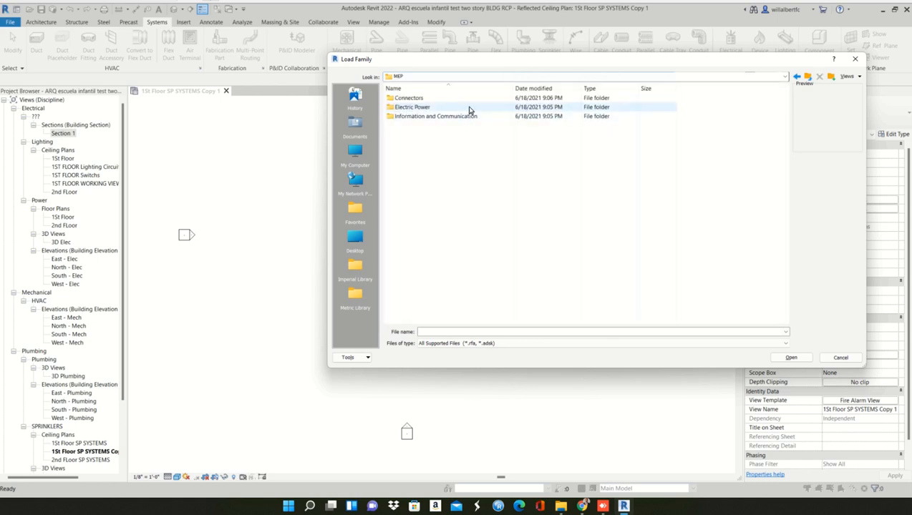
double_click(484, 109)
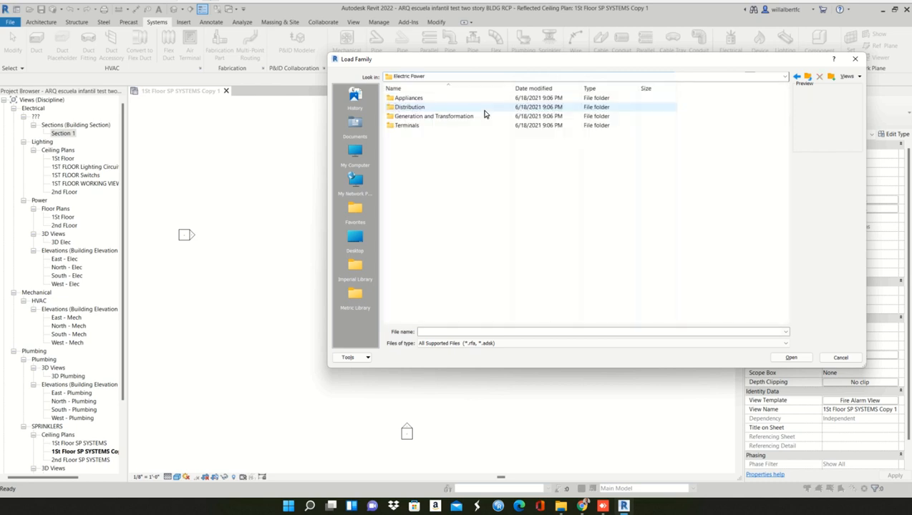
click(806, 77)
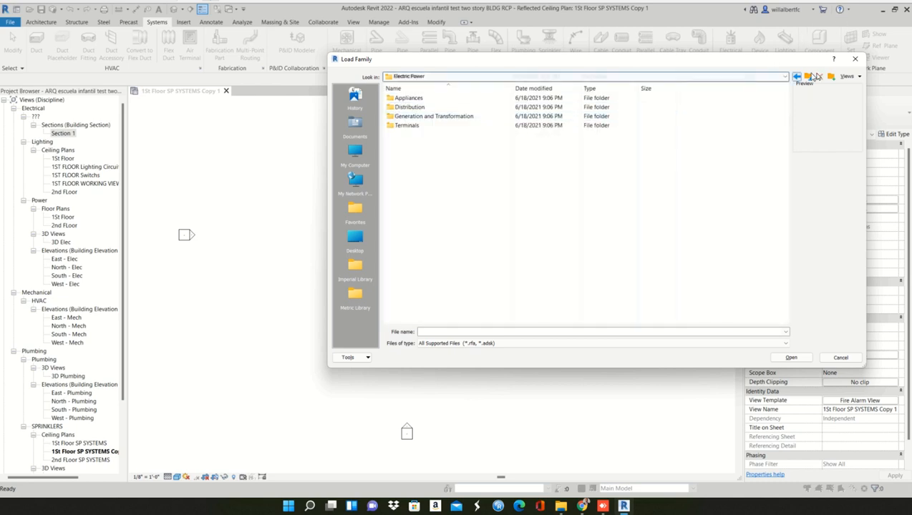
click(806, 77)
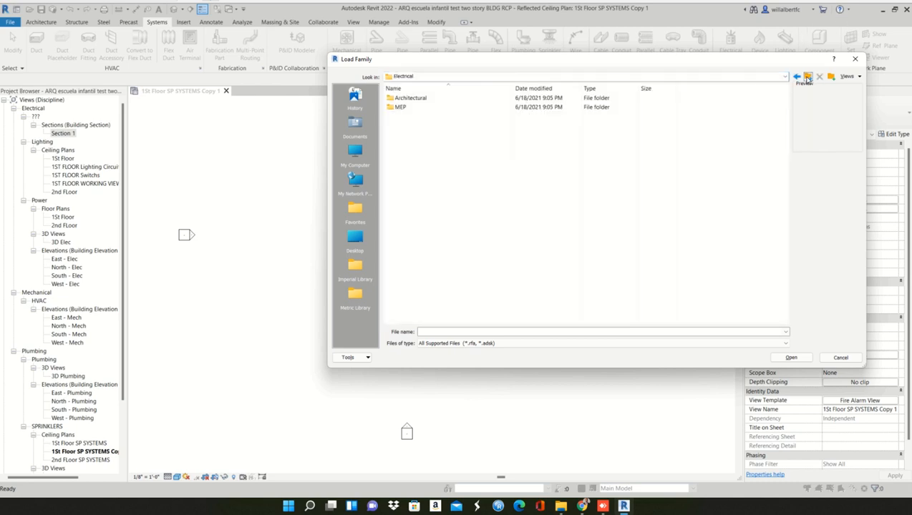
click(806, 77)
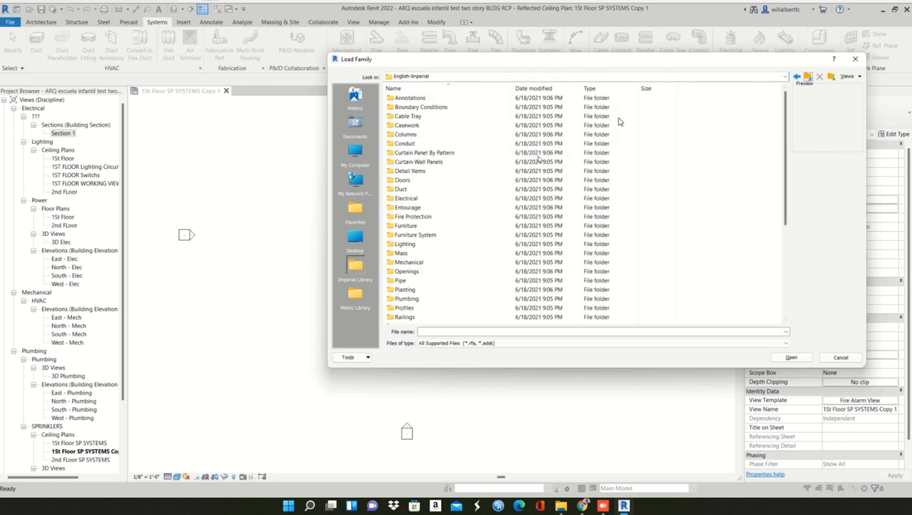
- Look through the Cabinets folder under Fire Protection and go back into the Accessories folder
click(428, 217)
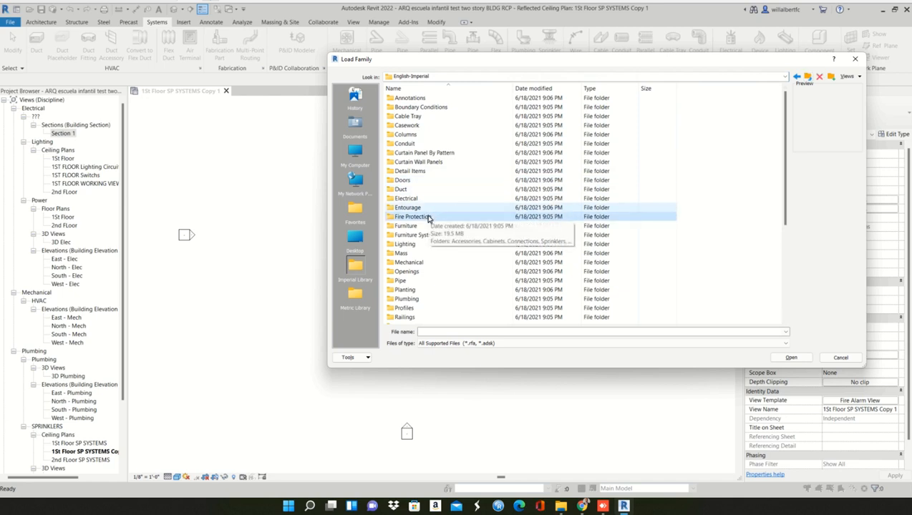
double_click(425, 217)
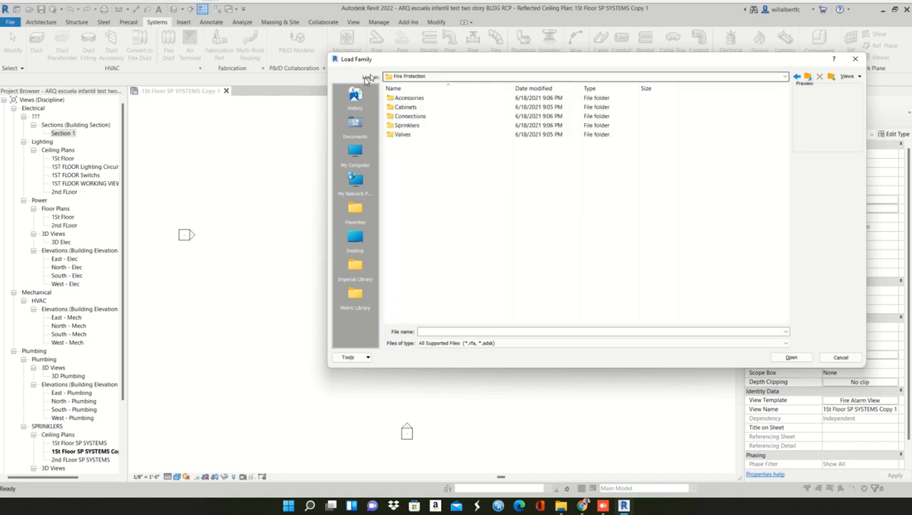
click(427, 101)
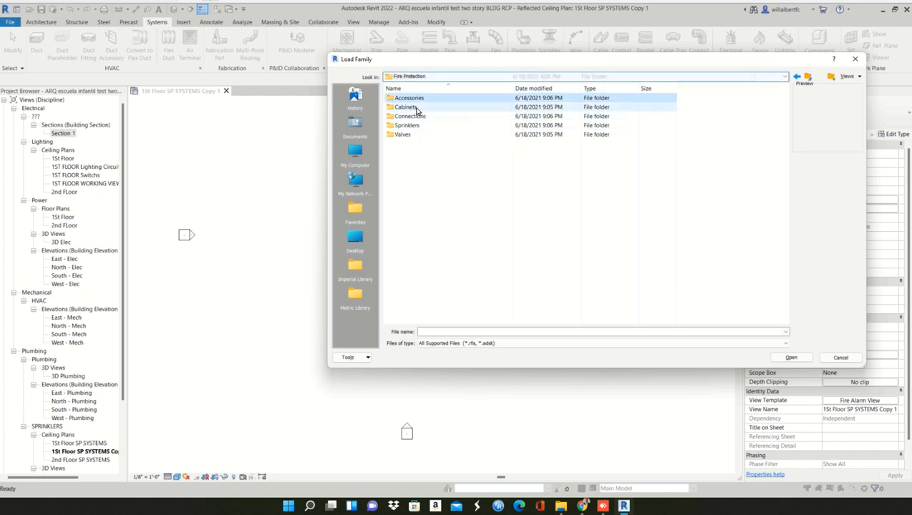
double_click(418, 108)
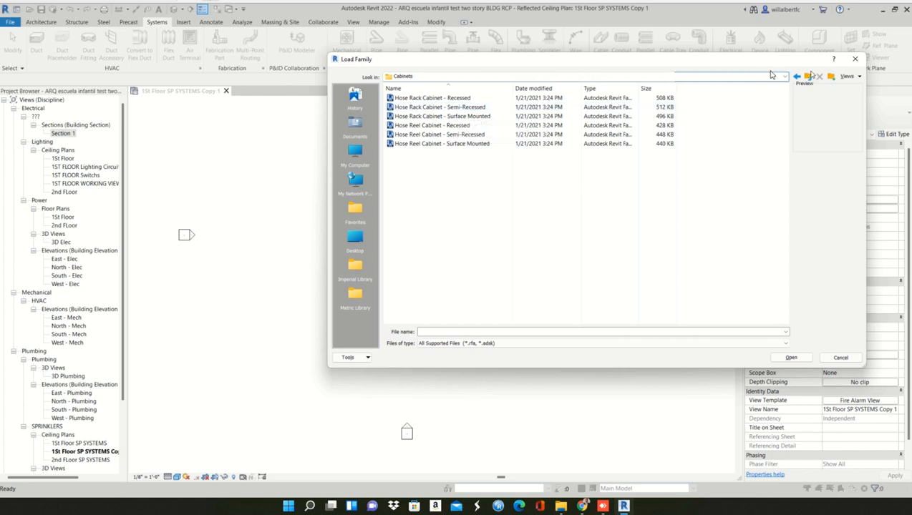
click(807, 76)
double_click(419, 97)
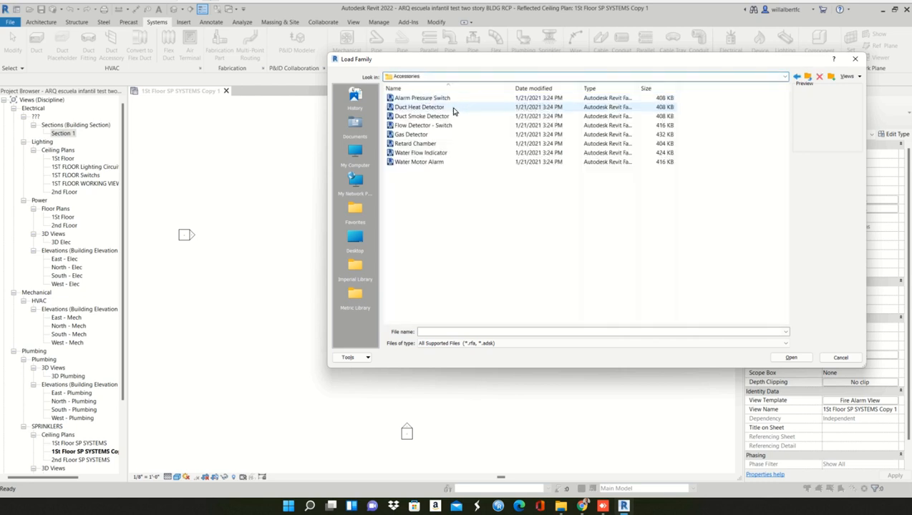
- Preview Duct Heat Detector, then try to load Flow Detector - Switch and Duct Smoke Detector as fire alarm devices
click(452, 107)
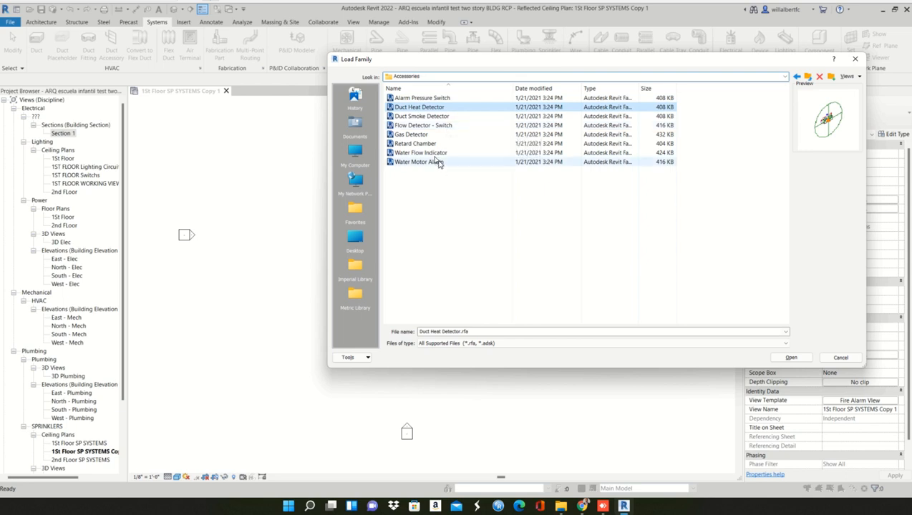
click(428, 126)
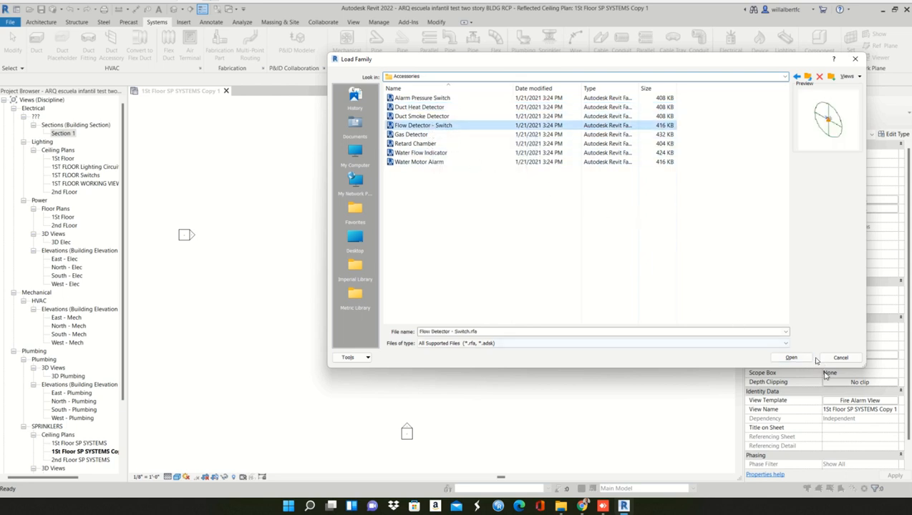
click(793, 357)
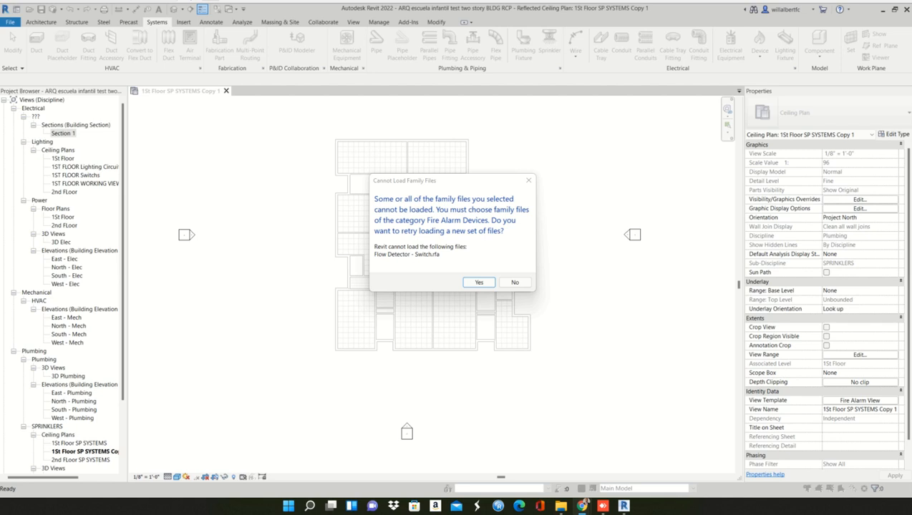
click(478, 283)
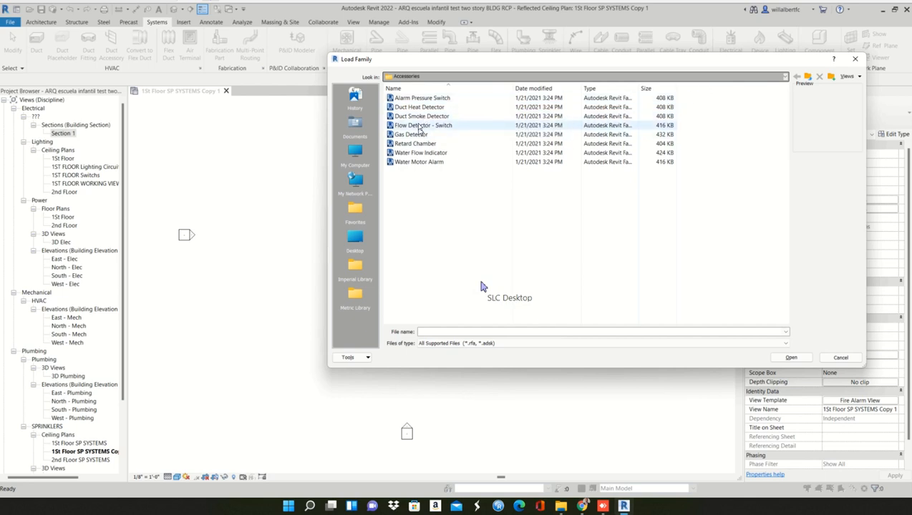
click(423, 120)
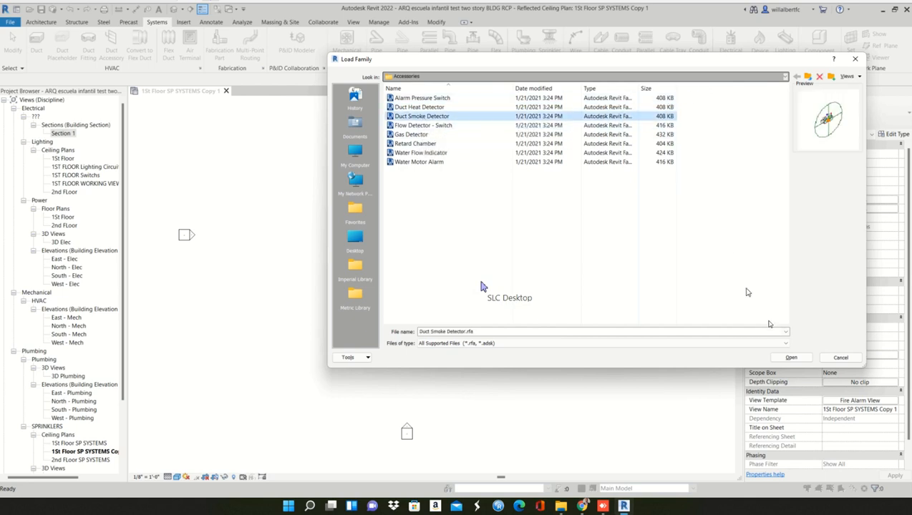
click(792, 358)
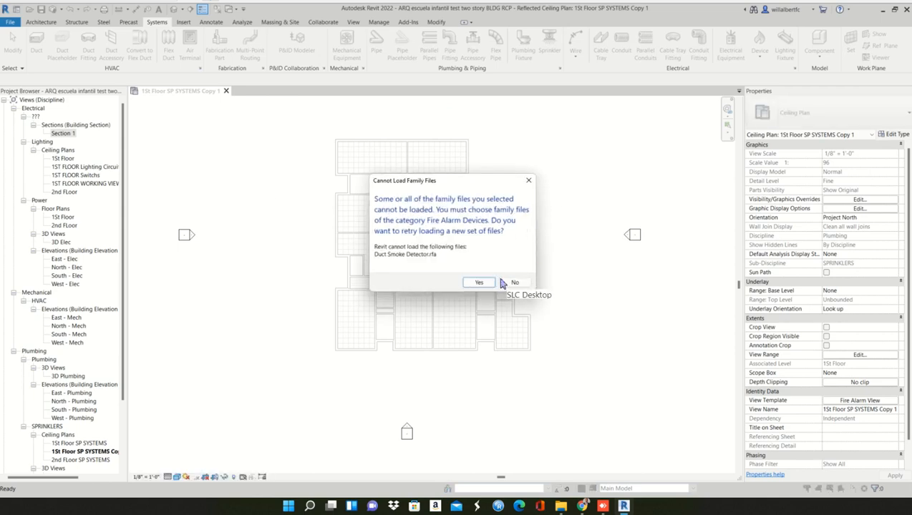
- Switch to Chrome and read the Autodesk article on the Cannot Load Family Files error, covering its causes and solution steps
click(502, 281)
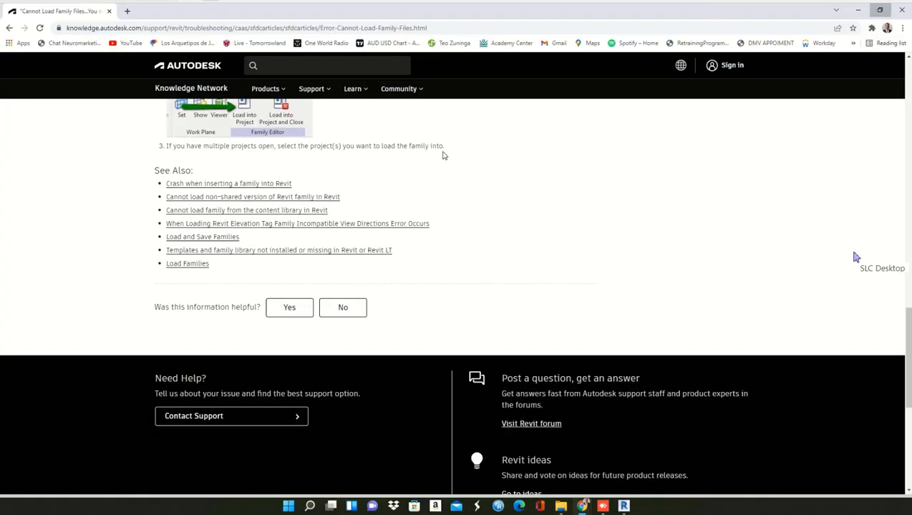
drag(369, 50, 245, 28)
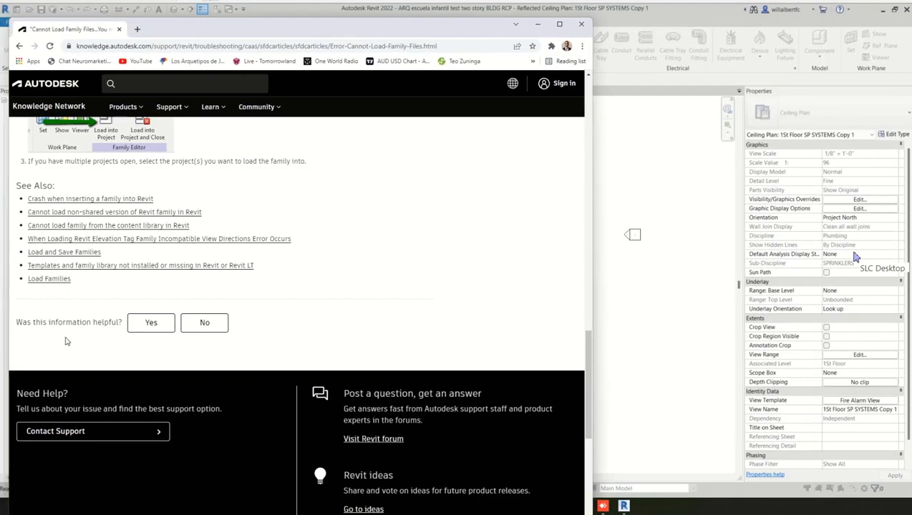
scroll(107, 328, up, 3)
scroll(109, 328, up, 10)
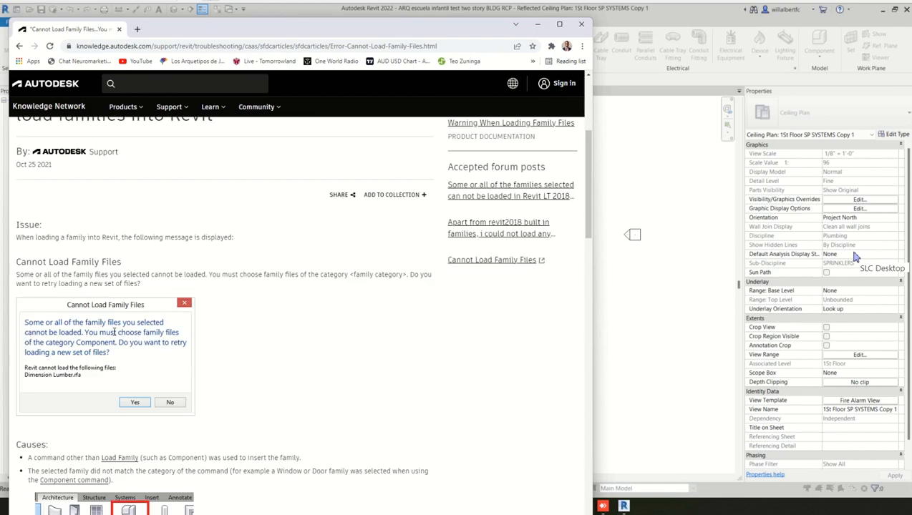
scroll(113, 336, down, 2)
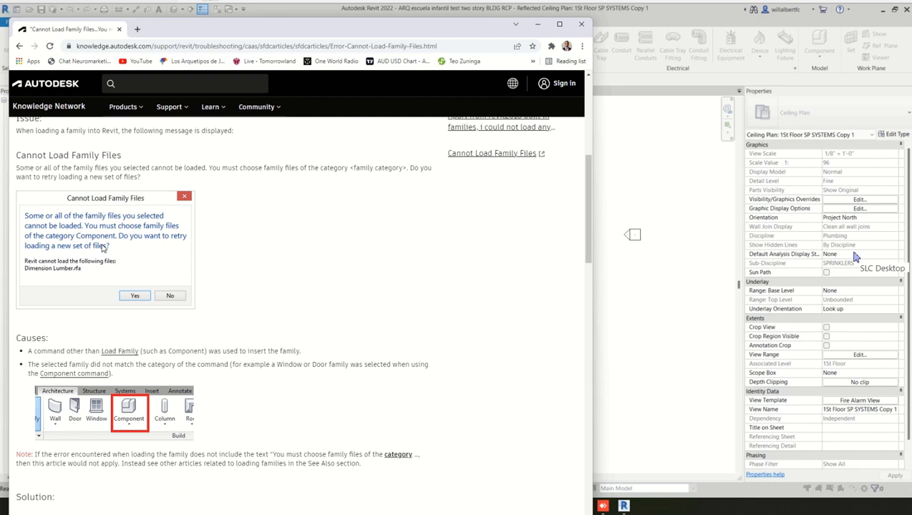
scroll(102, 248, down, 1)
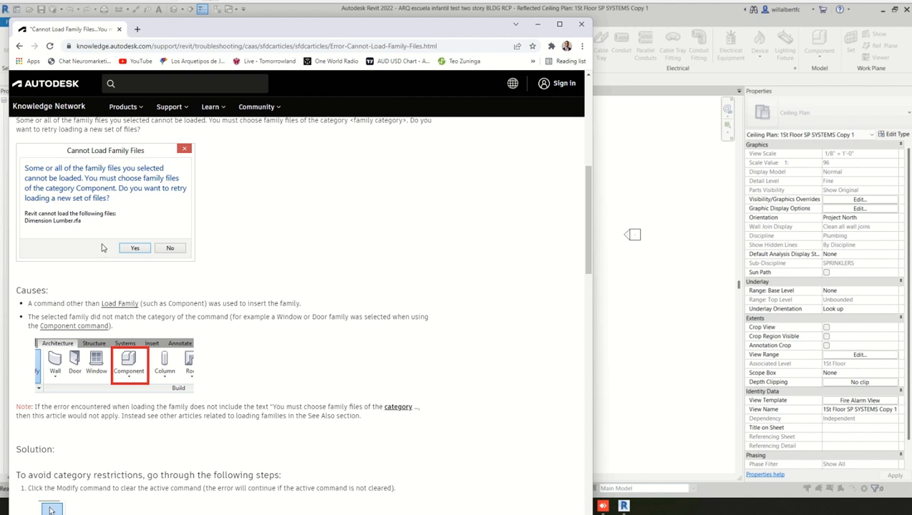
scroll(102, 247, down, 1)
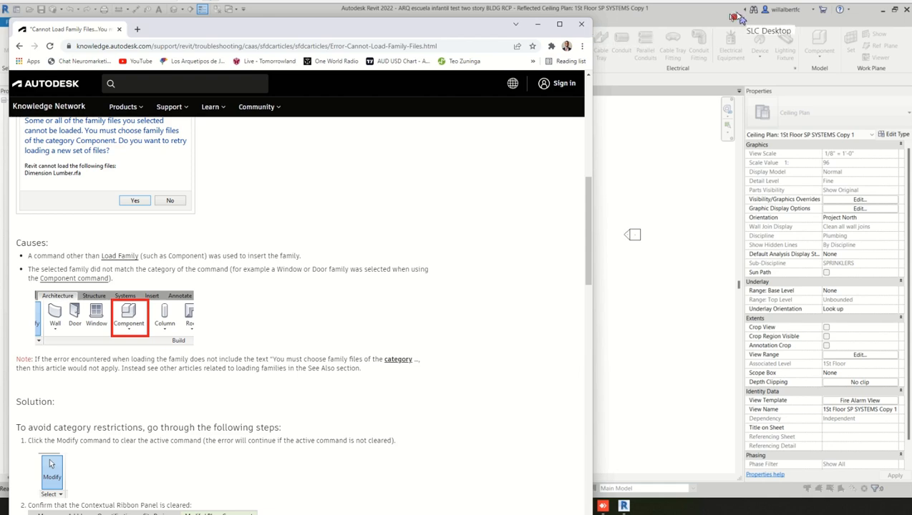
scroll(430, 165, down, 4)
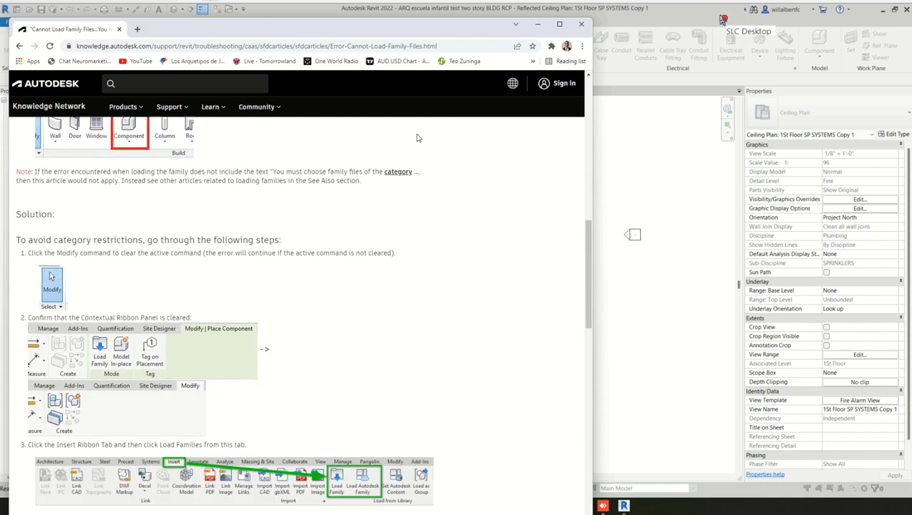
click(607, 179)
- Decline the retry and use the general Load Family command to load all Accessories families, from Alarm Pressure Switch to Water Motor Alarm
click(514, 283)
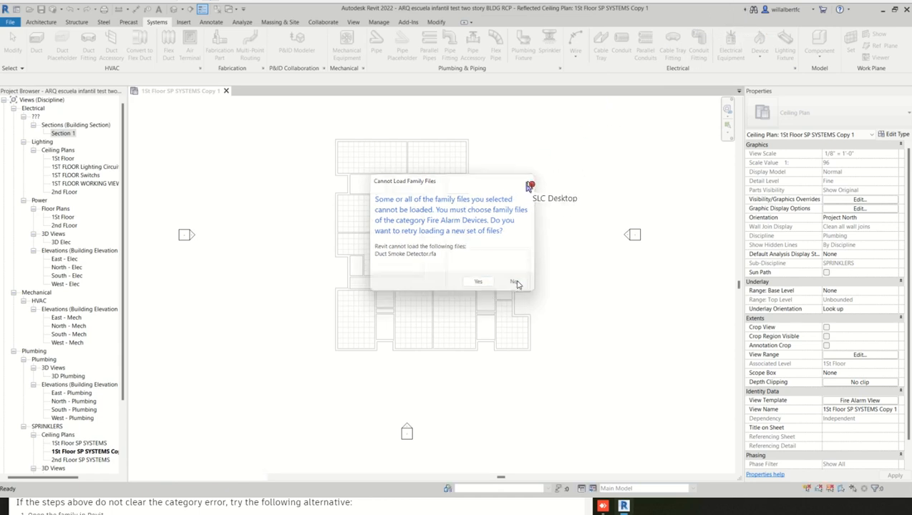
click(183, 22)
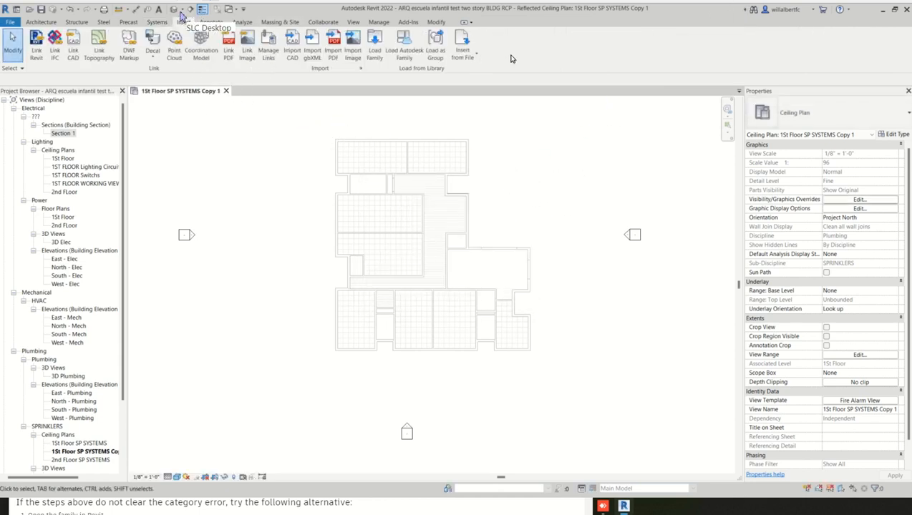
click(374, 47)
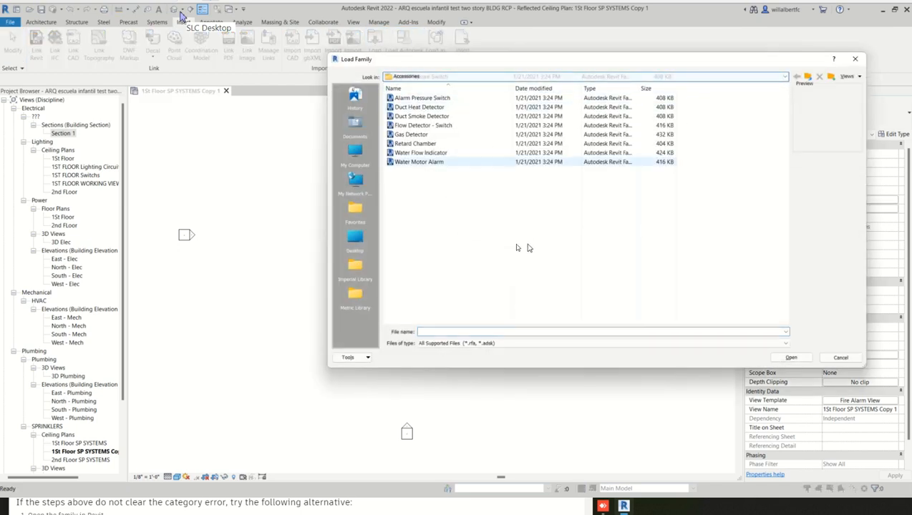
drag(463, 219, 422, 97)
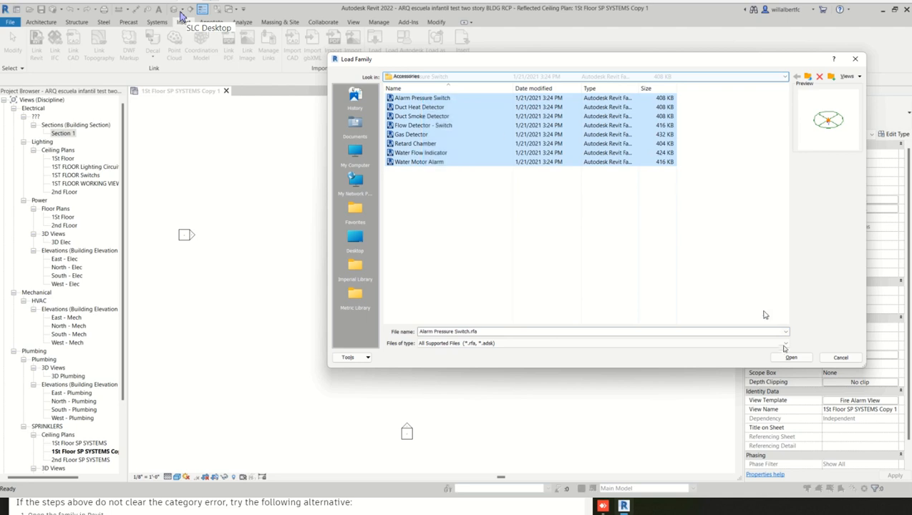
click(791, 357)
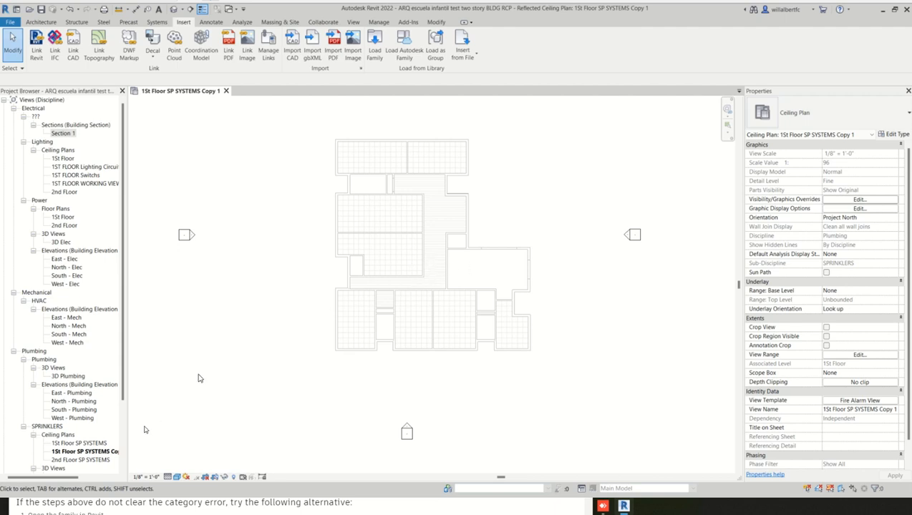
- Show templates of all view types for the copied 1St Floor ceiling plan and set Fire Alarm View's discipline to Electrical
click(113, 451)
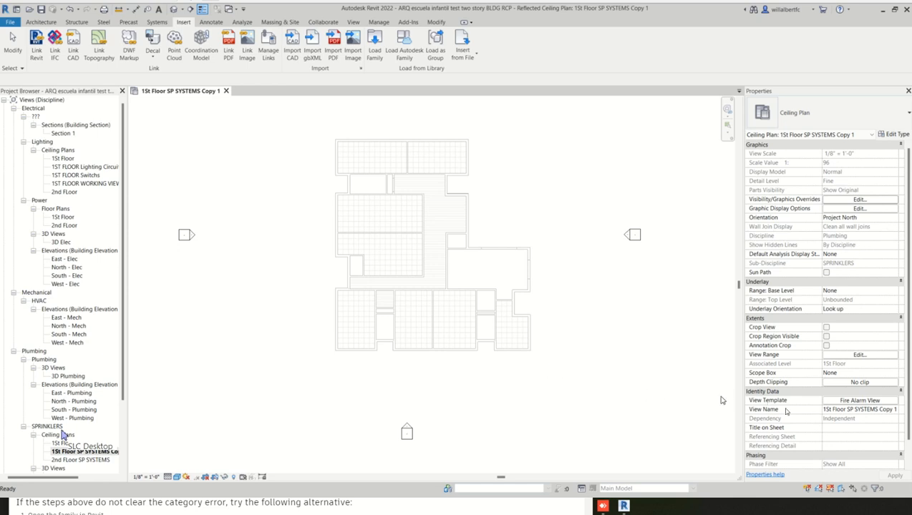
click(858, 402)
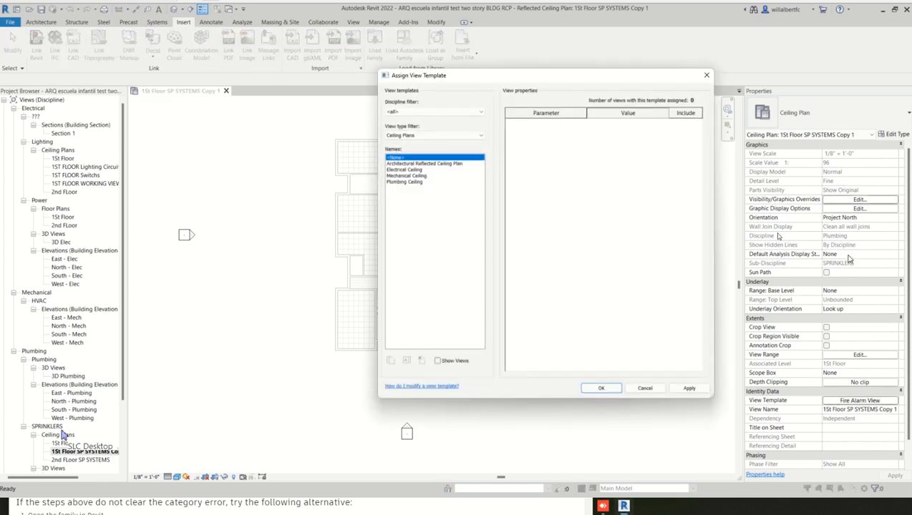
click(412, 136)
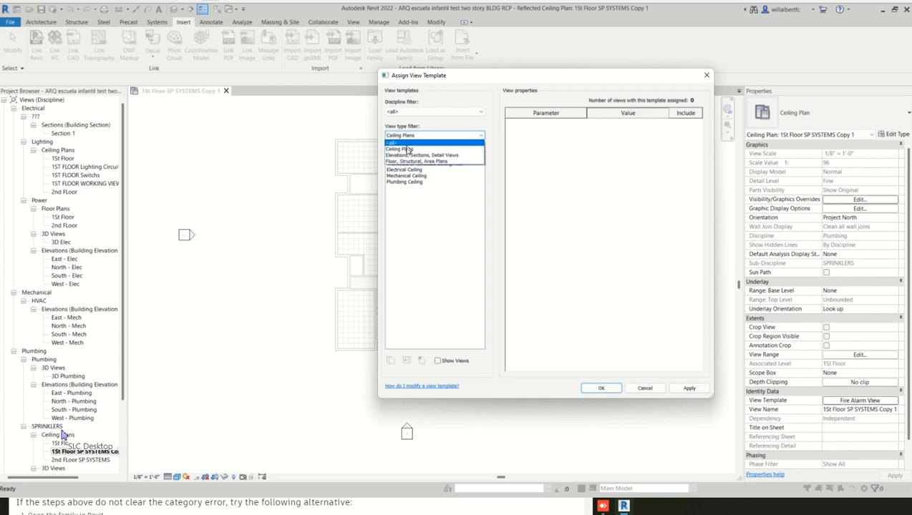
click(399, 142)
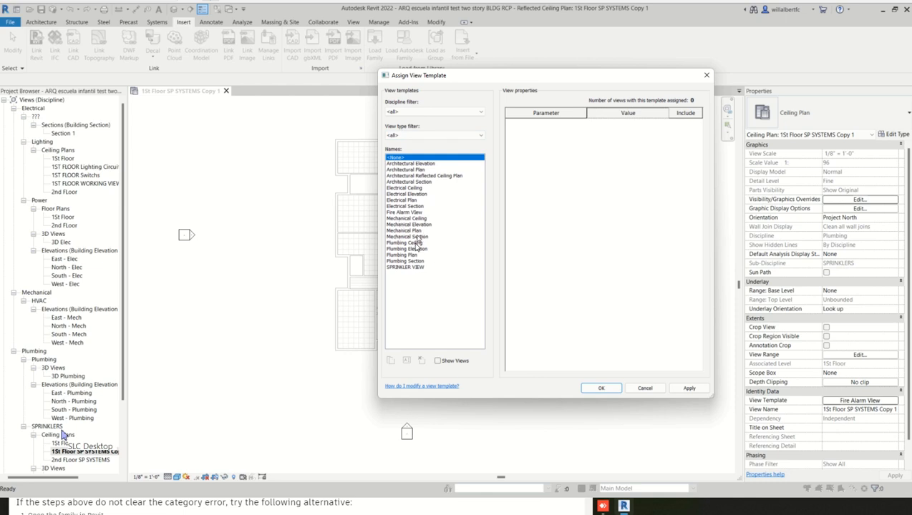
click(405, 213)
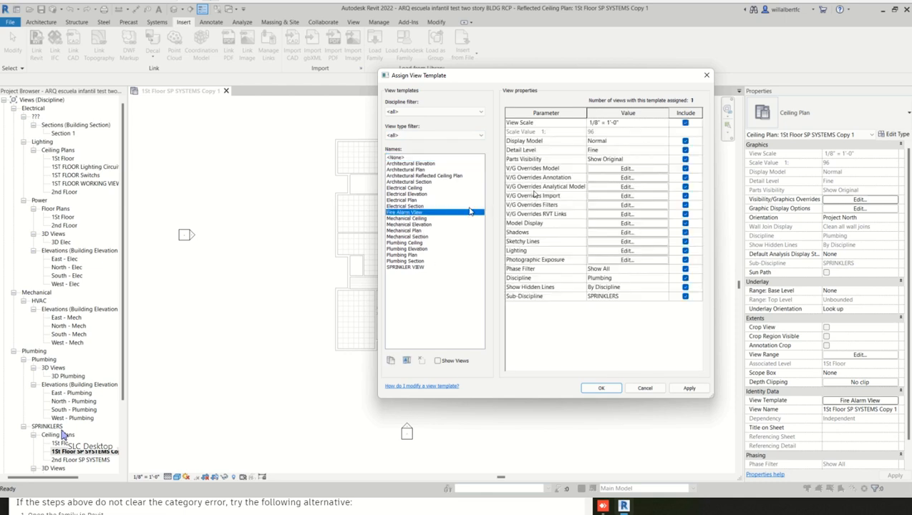
click(622, 279)
click(664, 279)
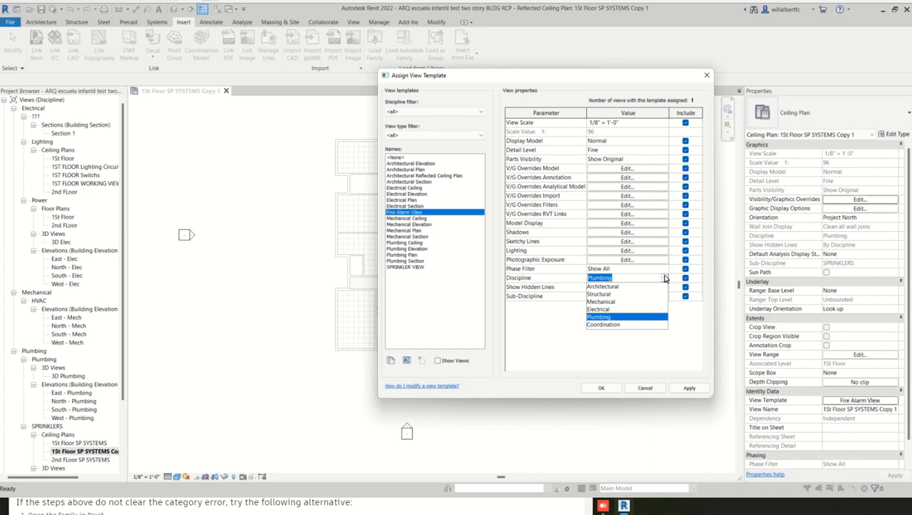
click(603, 309)
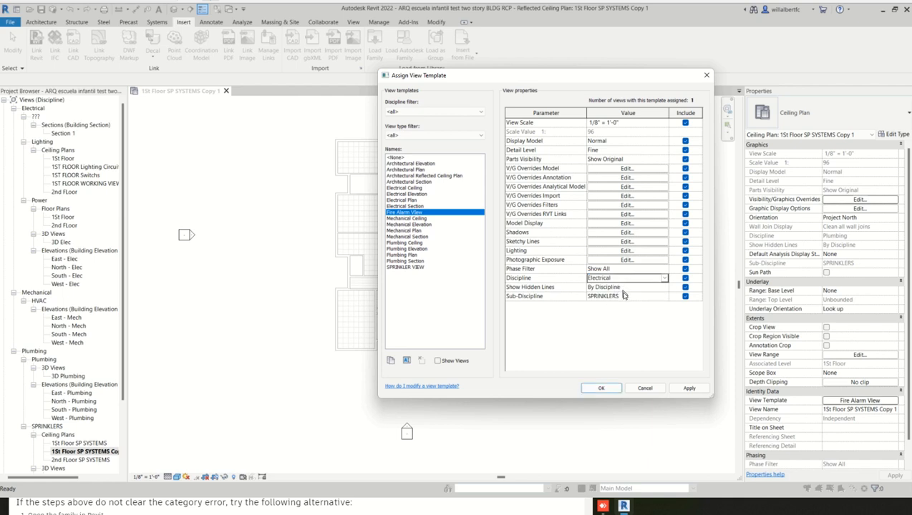
- Set the Fire Alarm View template's sub-discipline to Fire Alarm and apply it to the ceiling plan
click(621, 296)
click(664, 296)
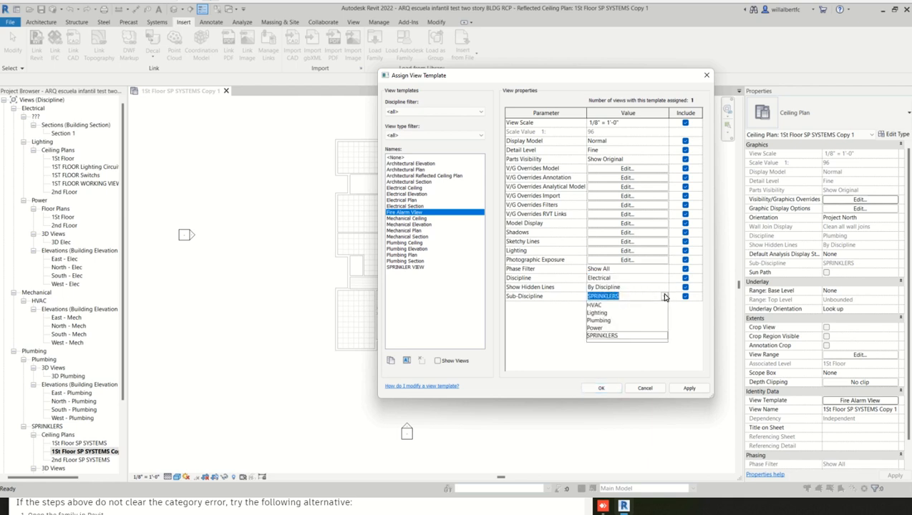
click(616, 297)
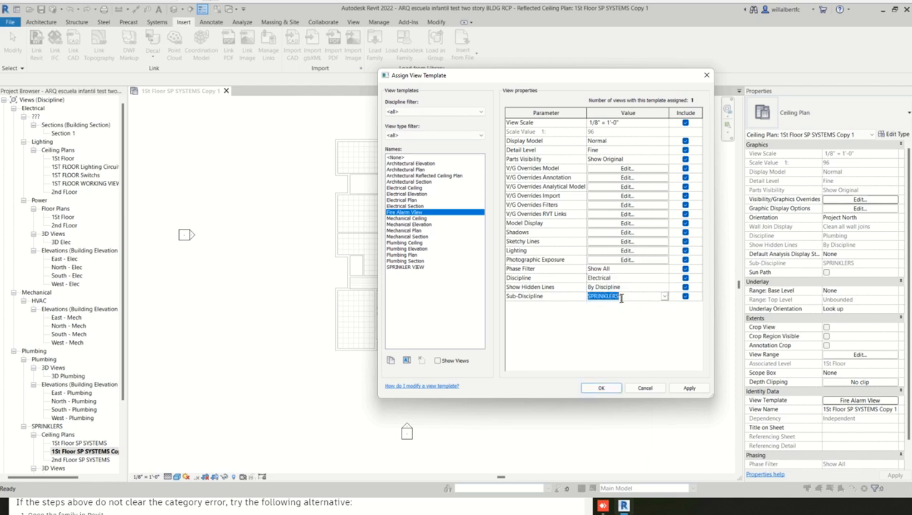
text(Fire A)
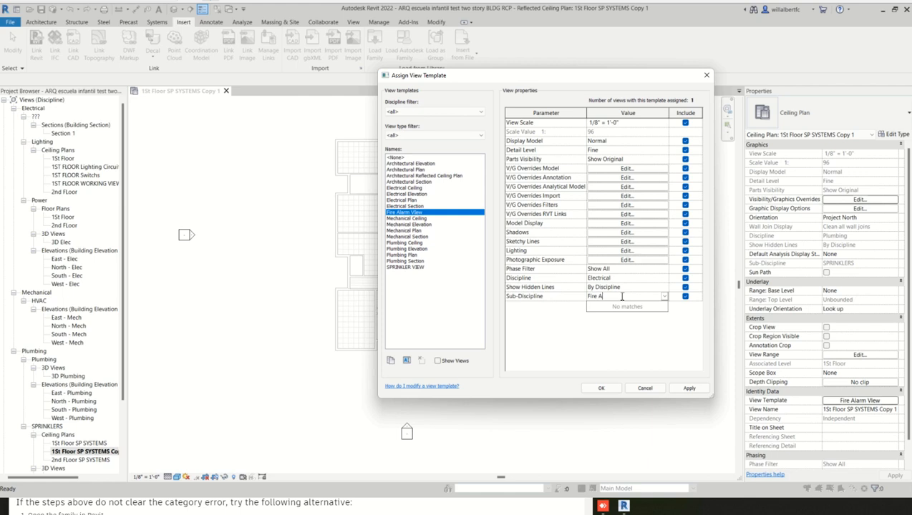
text(larm)
click(688, 388)
click(603, 389)
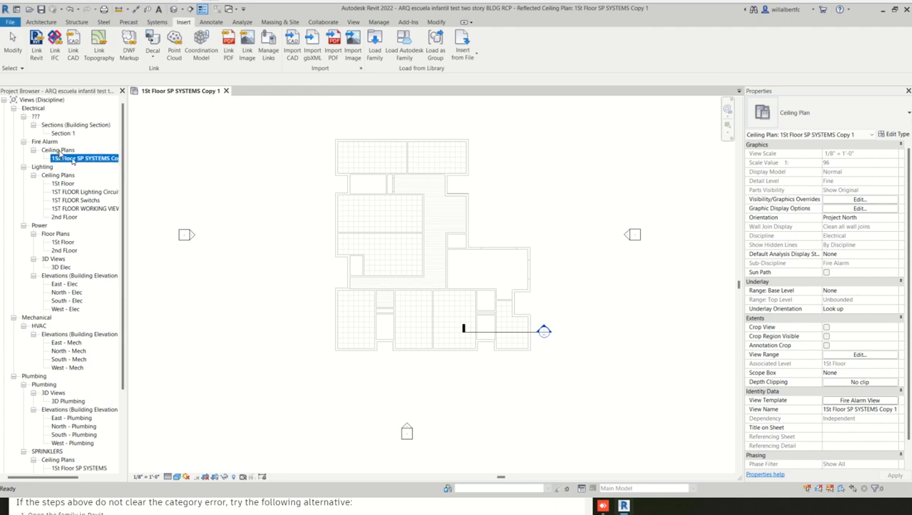
- Load all hose rack and hose reel cabinet families from the Cabinets folder under Fire Protection
click(211, 160)
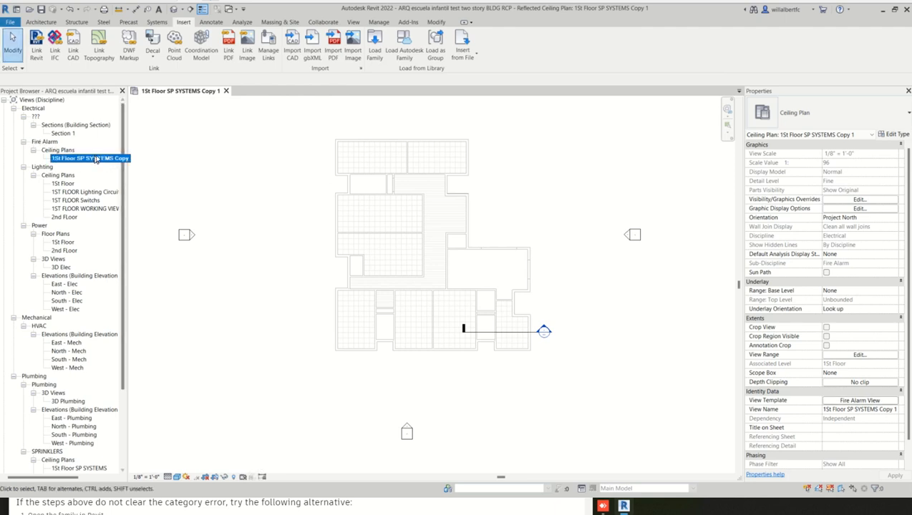
click(375, 47)
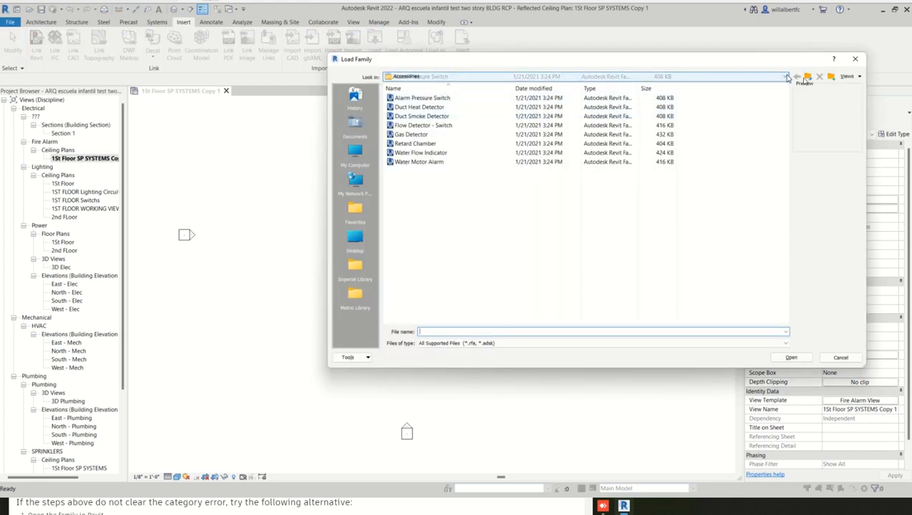
click(808, 77)
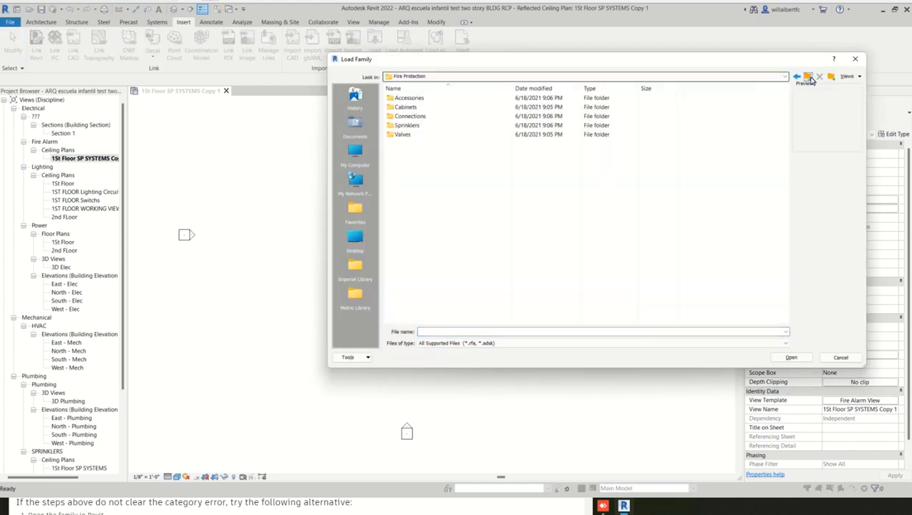
double_click(418, 108)
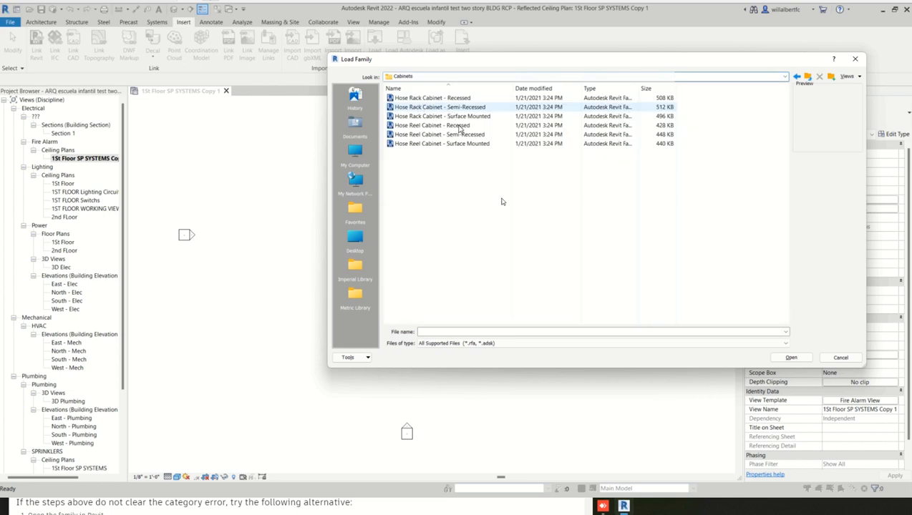
drag(491, 192, 413, 88)
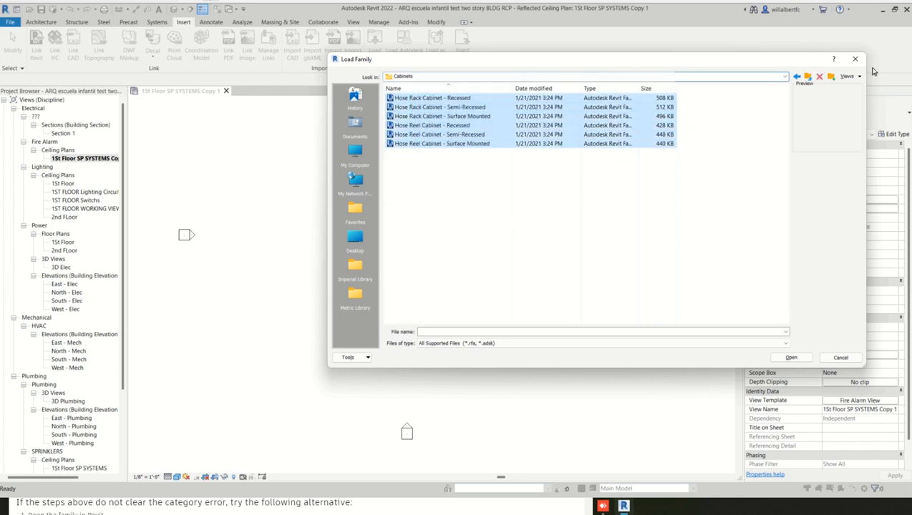
click(789, 357)
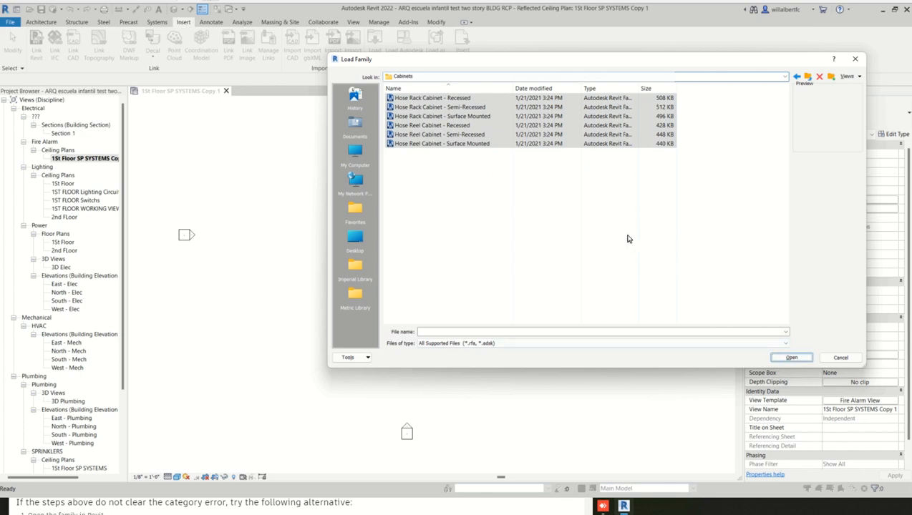
click(548, 198)
drag(522, 190, 413, 97)
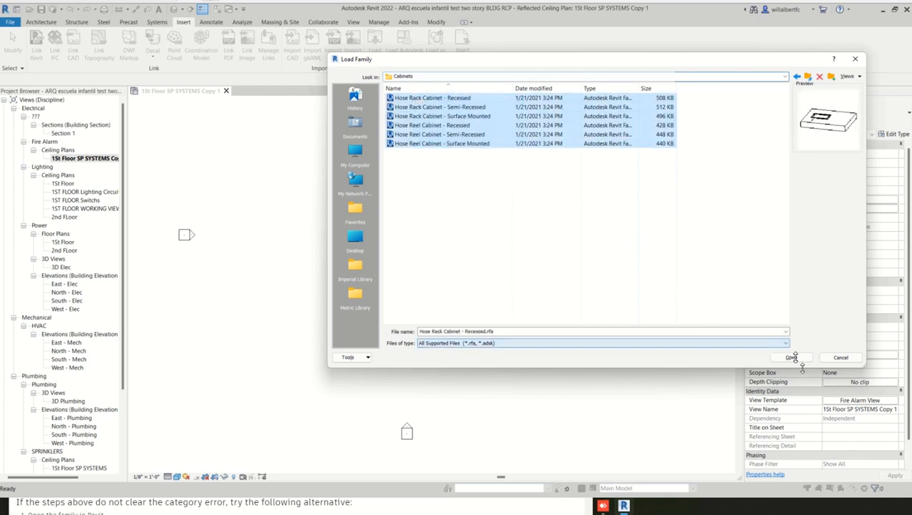
click(790, 357)
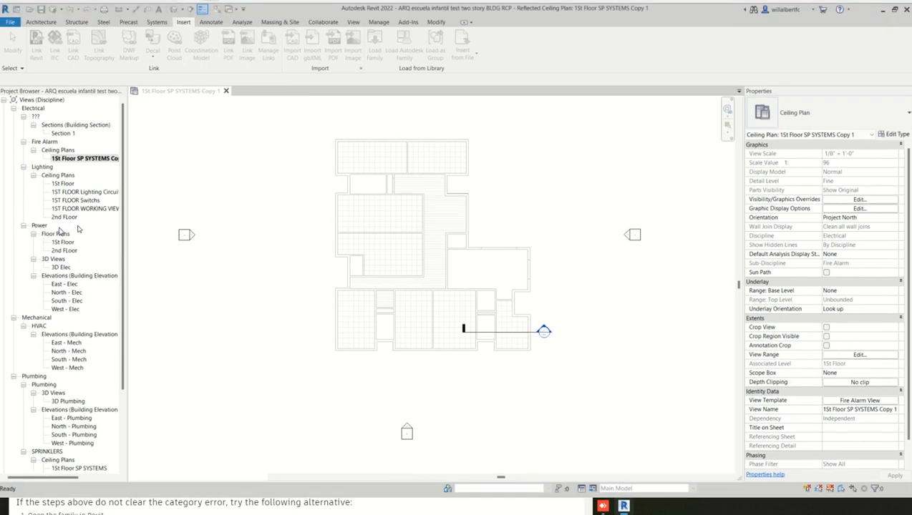
- Expand the project's Families list and check its Sprinklers category
scroll(89, 277, down, 2)
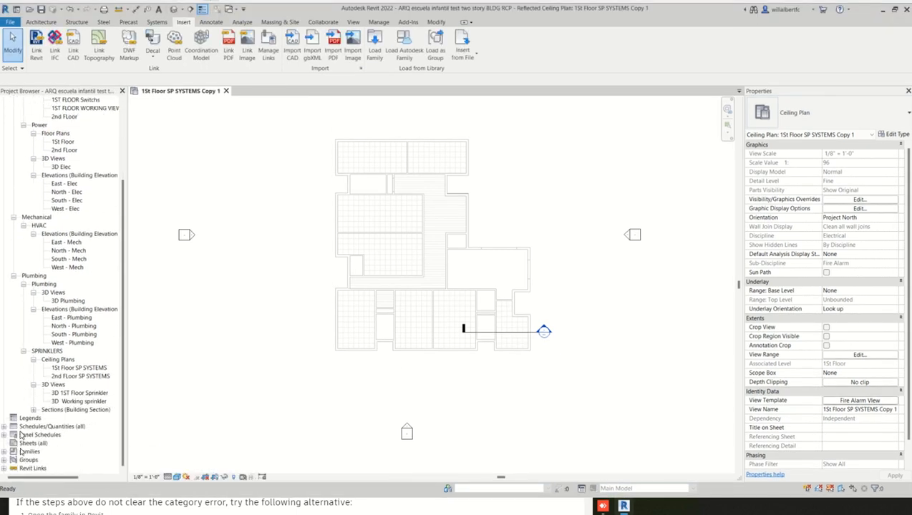
click(4, 451)
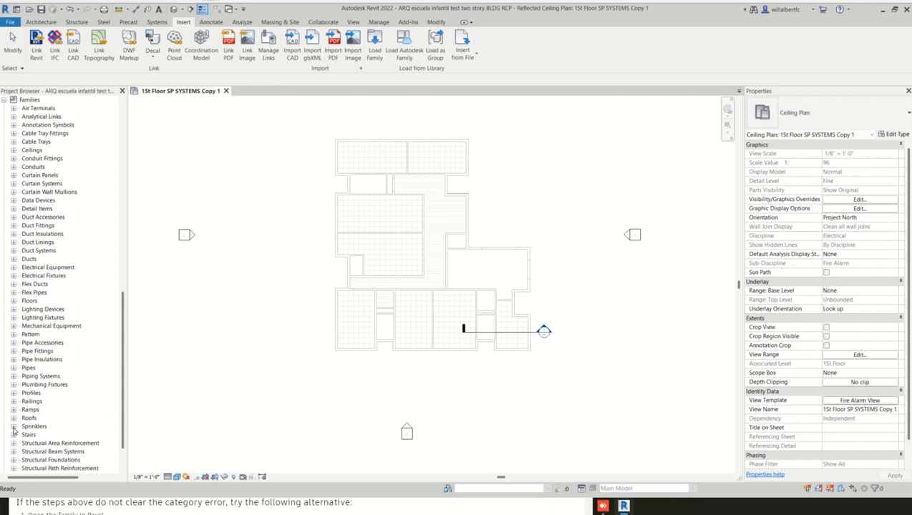
click(13, 427)
click(13, 428)
- Load all fire department and hose connection families from the Connections folder under Fire Protection, and save the project
click(377, 39)
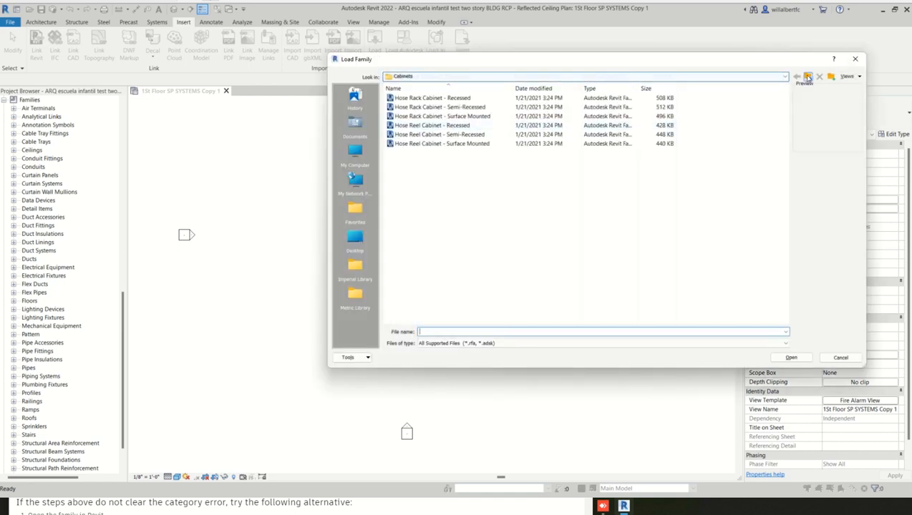
click(806, 76)
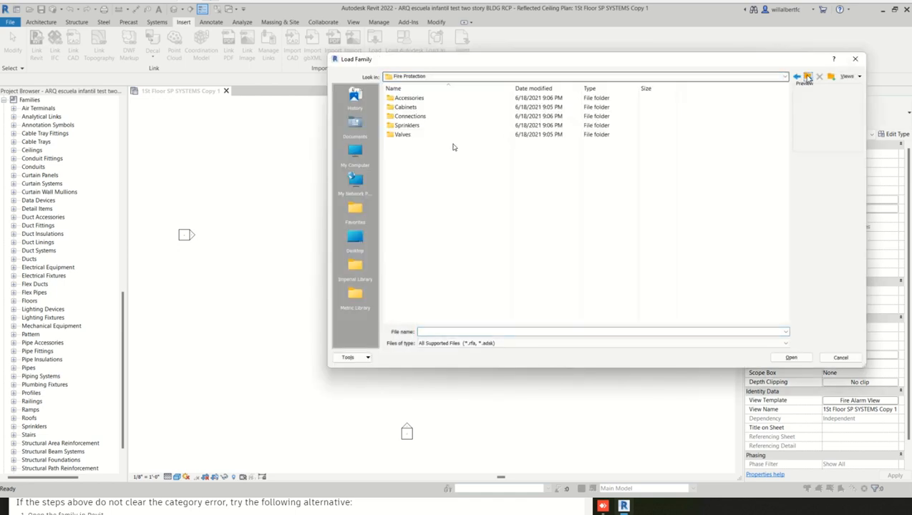
double_click(415, 117)
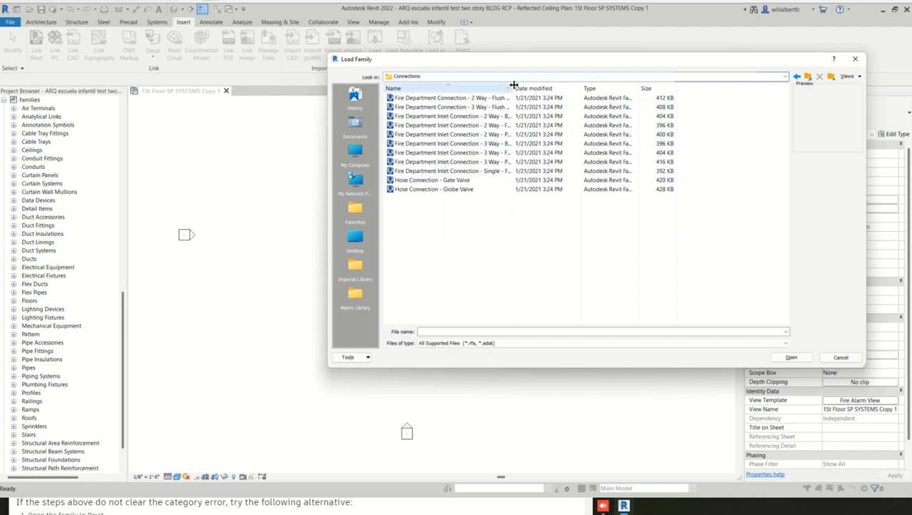
drag(458, 266, 395, 75)
click(794, 358)
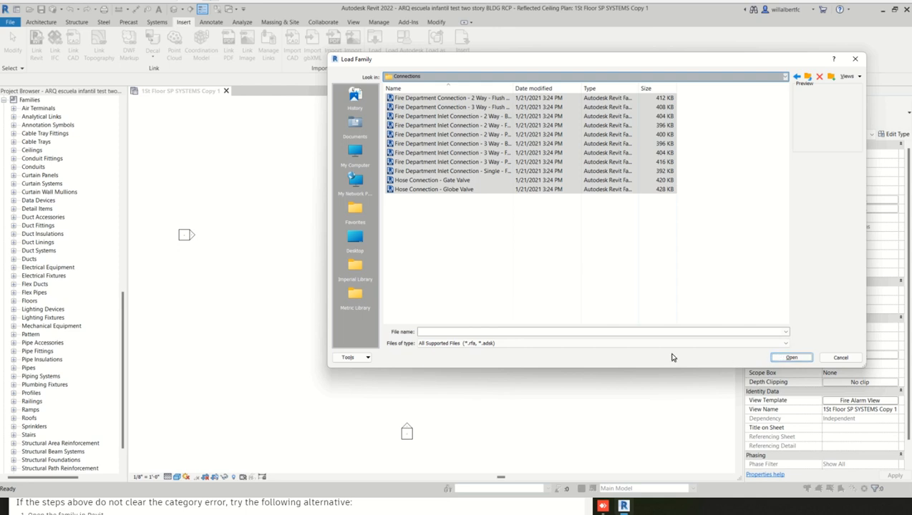
click(470, 221)
drag(471, 221, 423, 92)
click(791, 358)
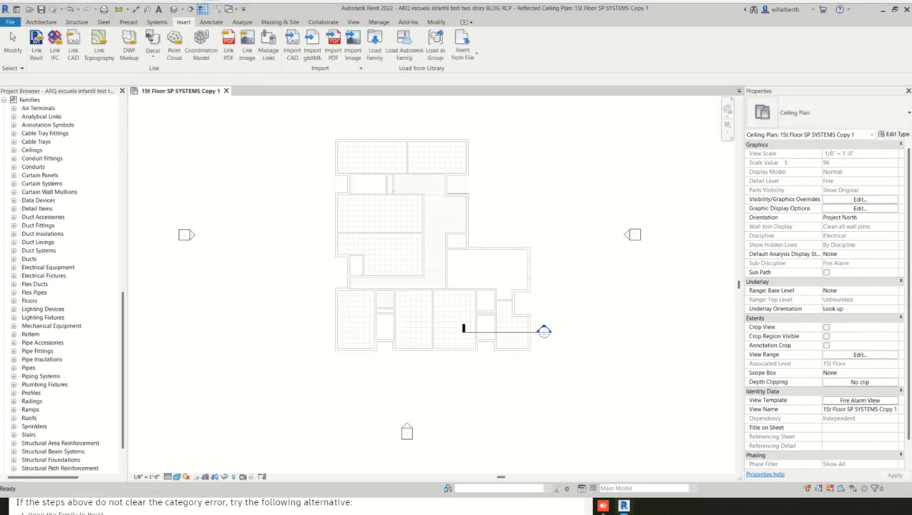
click(41, 12)
- Load all sprinkler families, from Dry Horizontal Sidewall to Window Hosted, from the Sprinklers folder under Fire Protection
scroll(402, 167, up, 3)
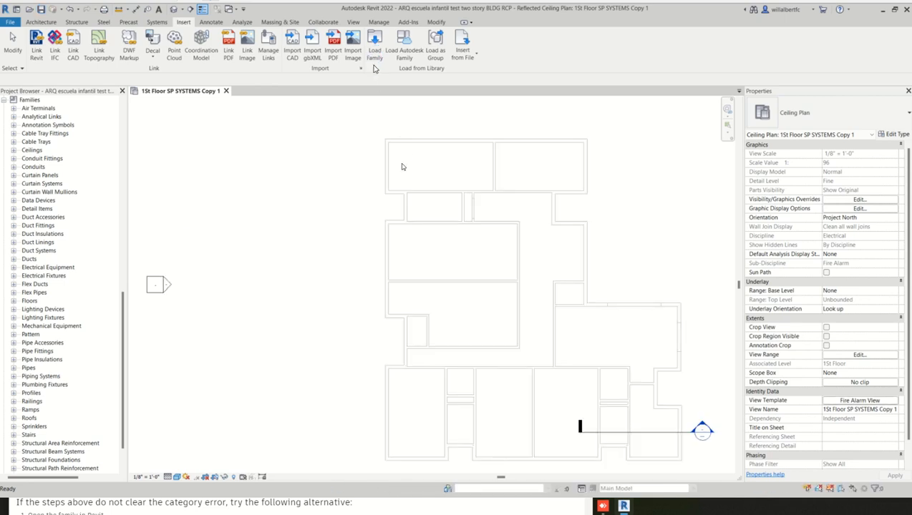
click(374, 50)
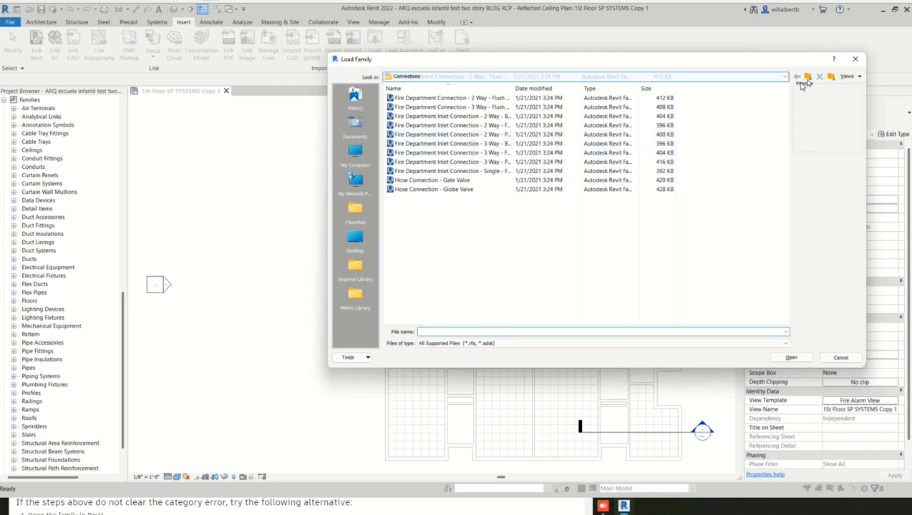
click(807, 76)
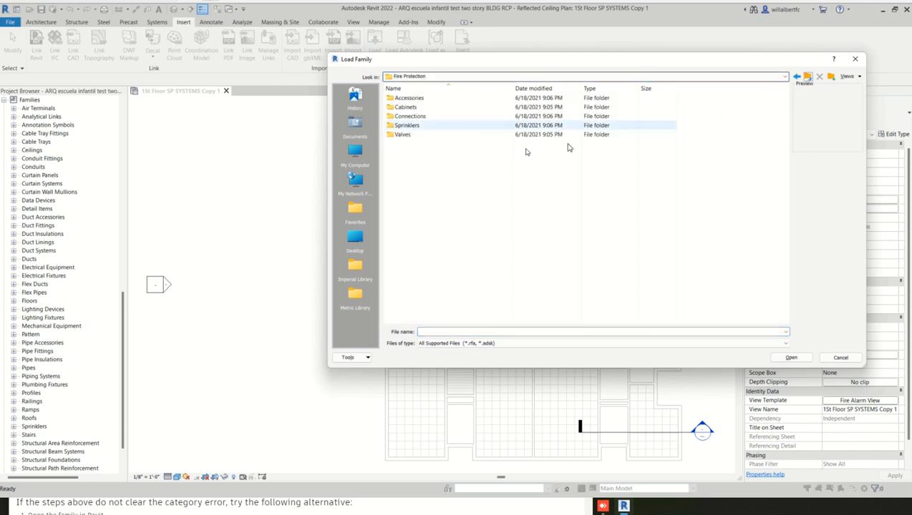
double_click(419, 127)
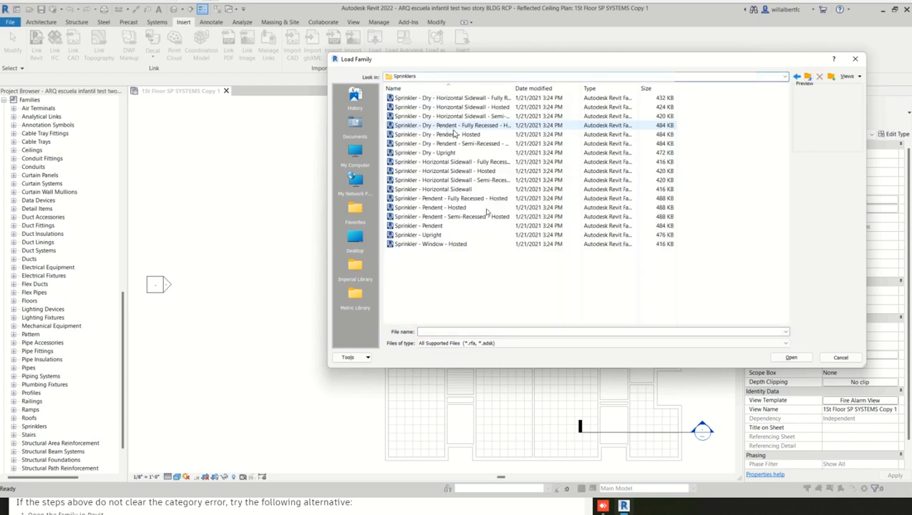
drag(496, 273, 419, 93)
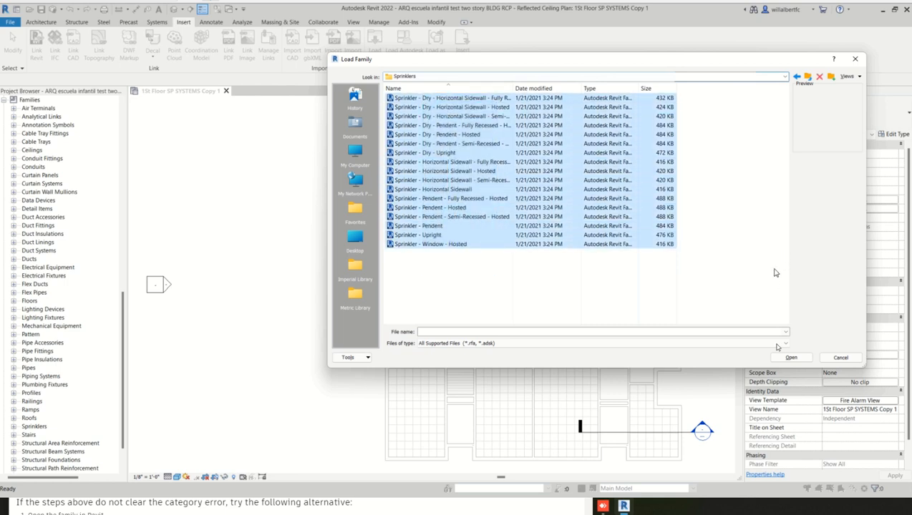
click(784, 357)
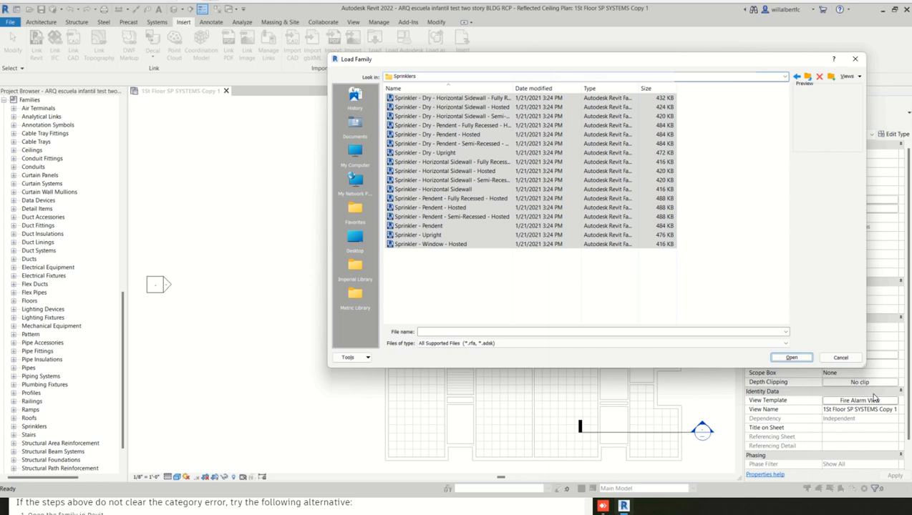
drag(480, 278, 404, 92)
click(791, 359)
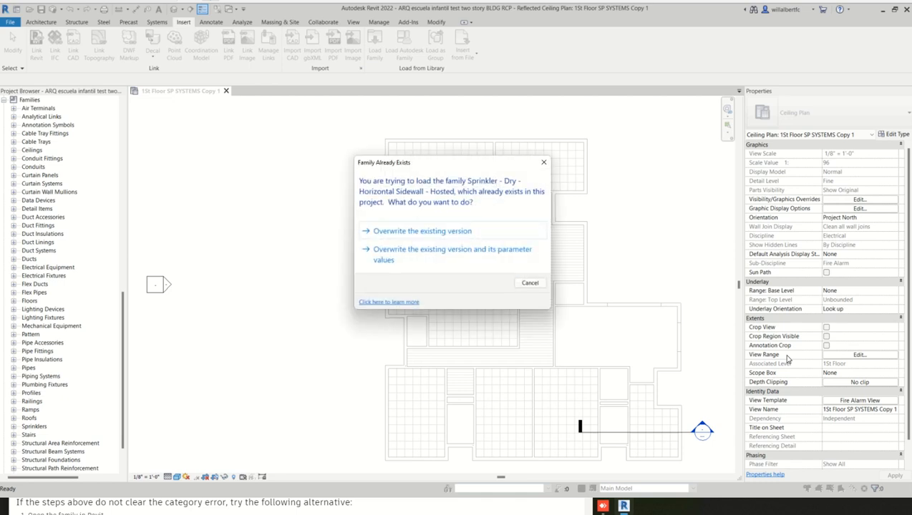
- Overwrite the sprinkler families already in the project, including their parameter values
click(459, 239)
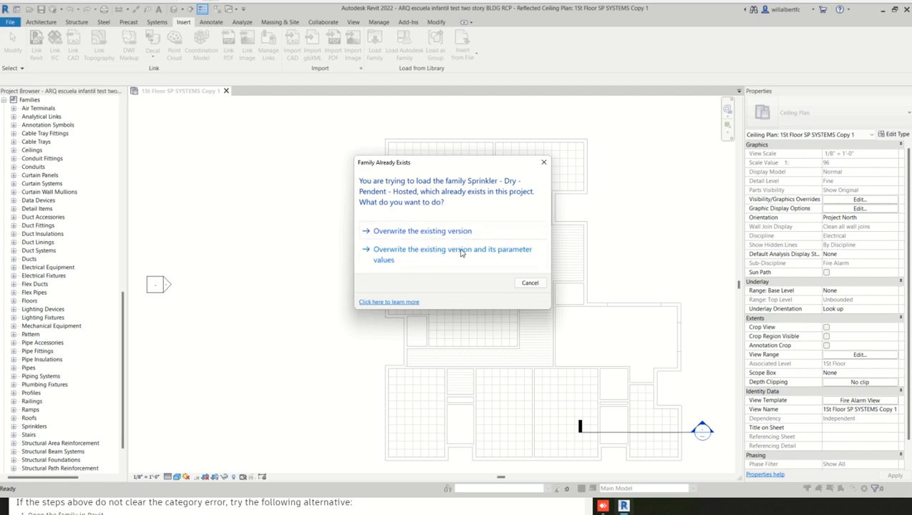
click(462, 252)
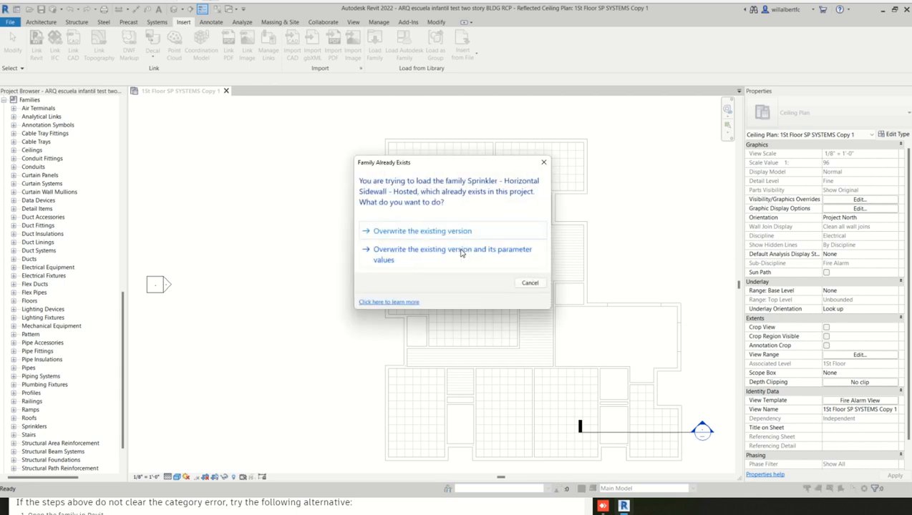
click(462, 252)
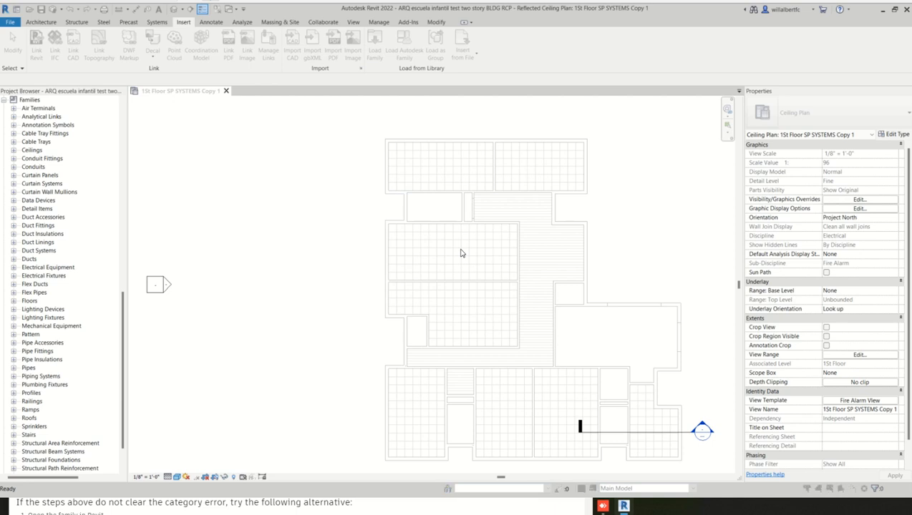
click(461, 252)
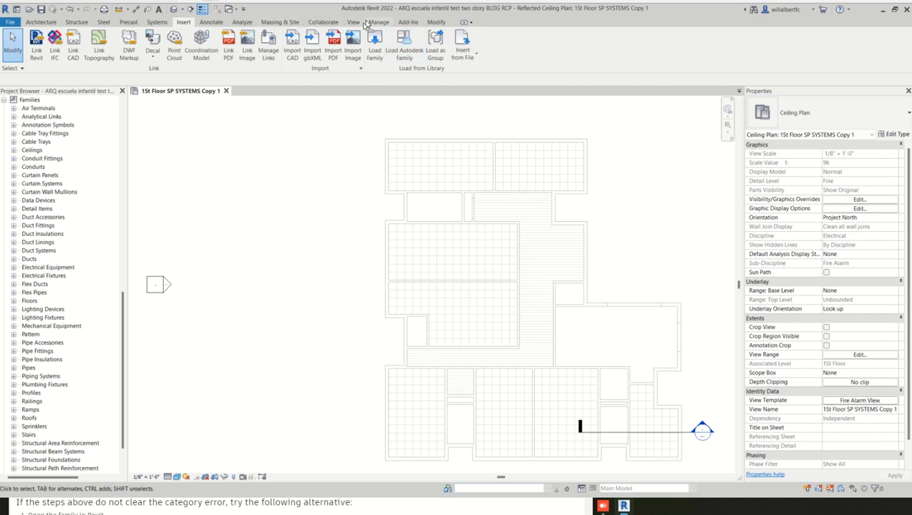
- Try to place a Fire Alarm device, and decline loading a Fire Alarm Devices family
click(354, 23)
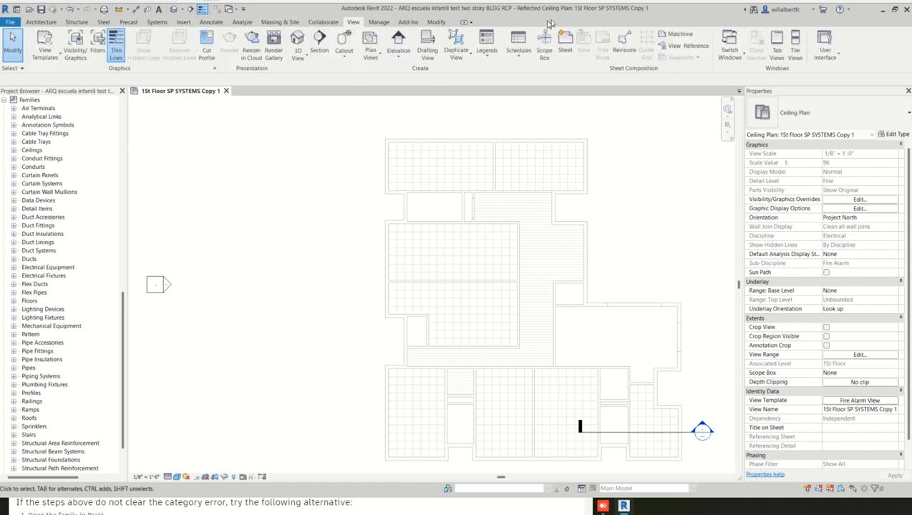
click(373, 25)
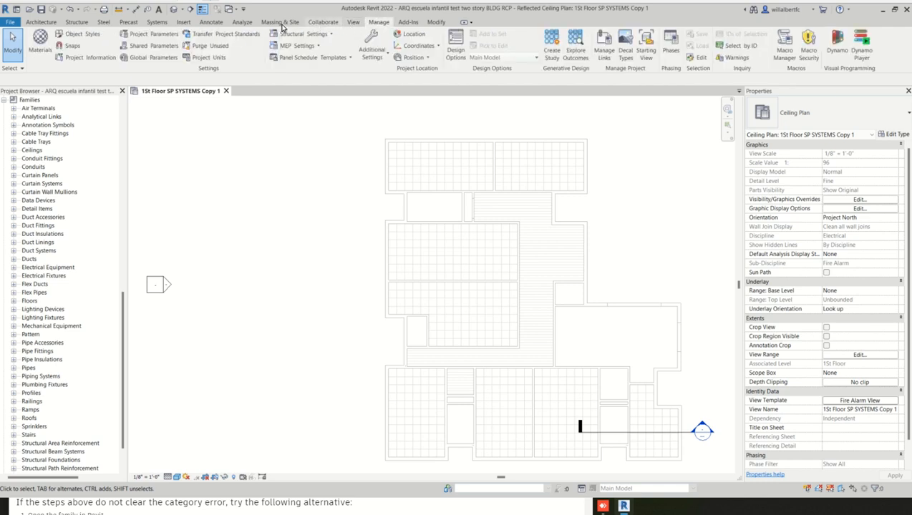
click(158, 23)
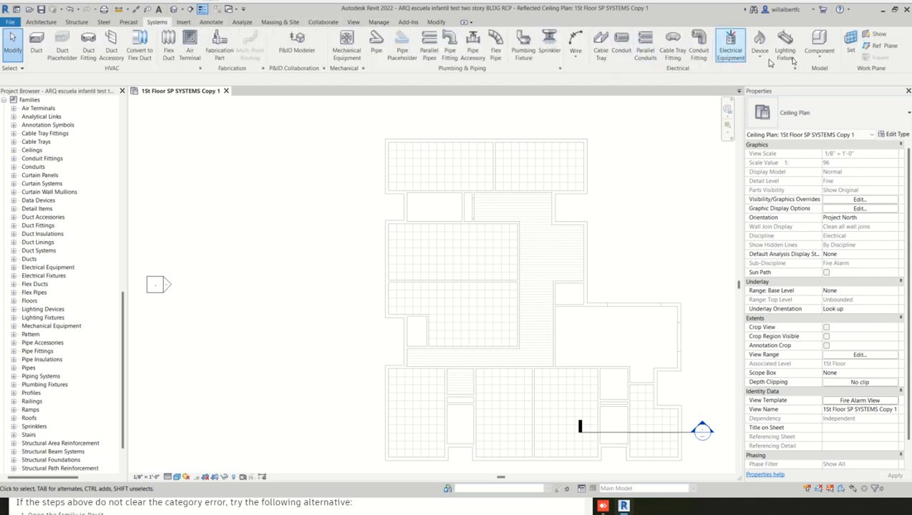
click(759, 61)
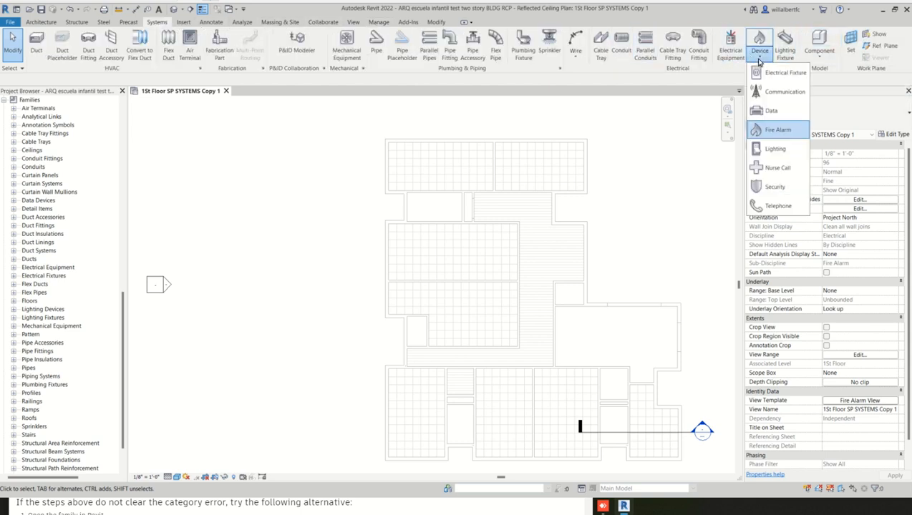
click(775, 126)
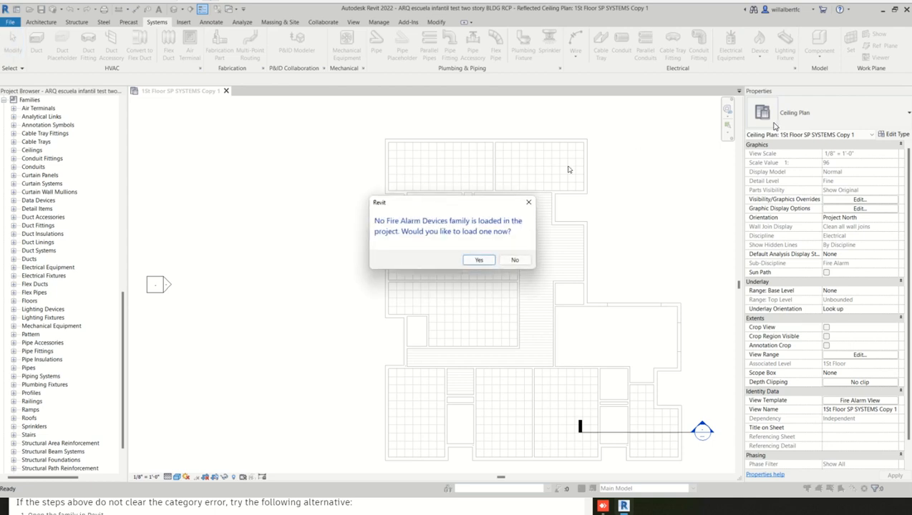
click(525, 261)
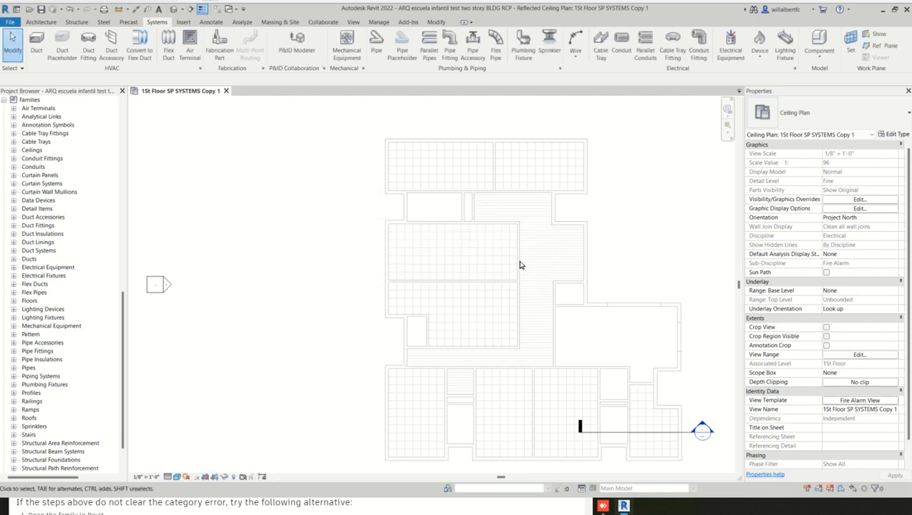
click(761, 54)
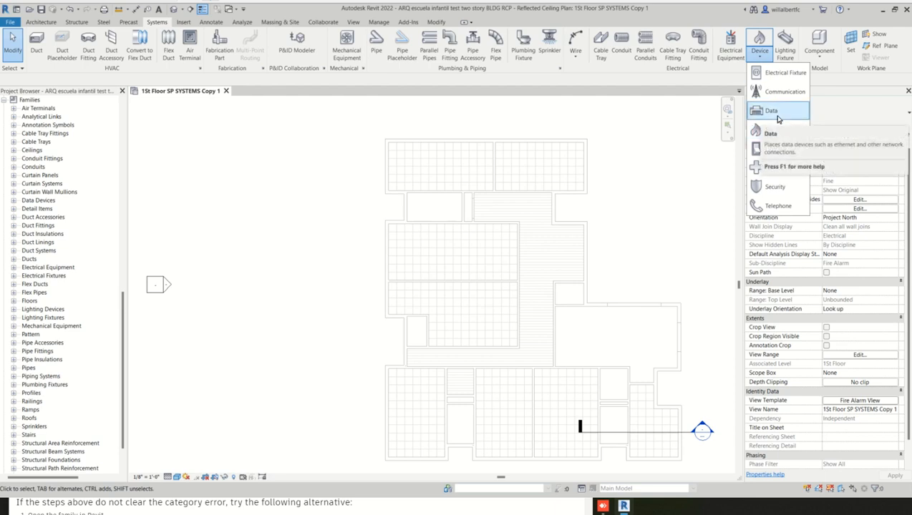
click(665, 149)
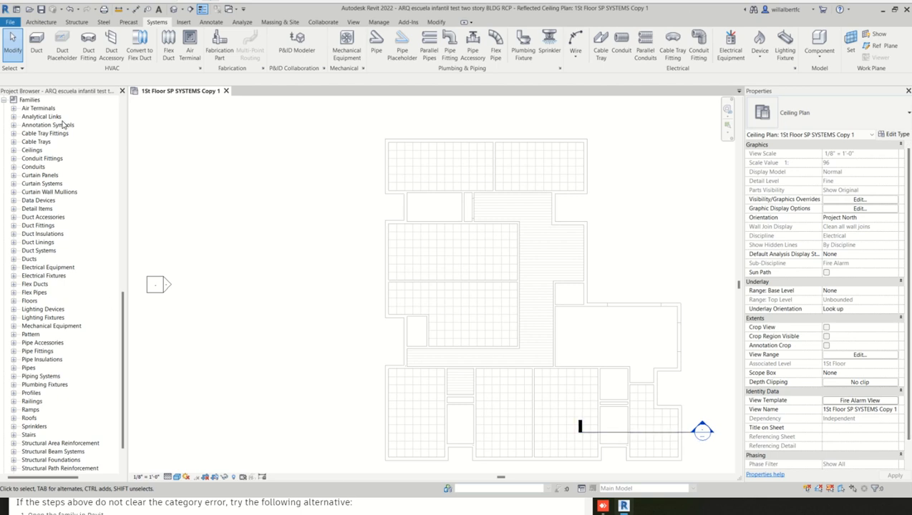
- Save the project, and upgrade the Autodesk Revit 2015 model to Revit 2021
click(42, 10)
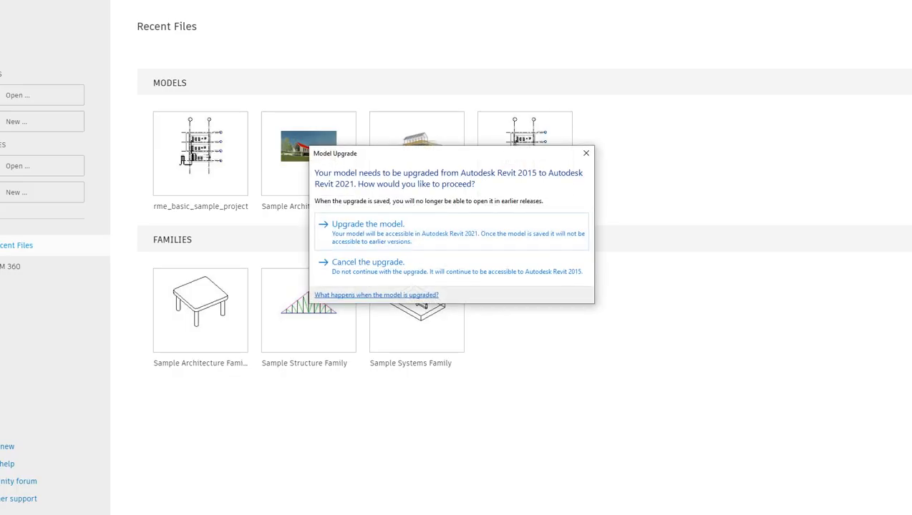
click(388, 239)
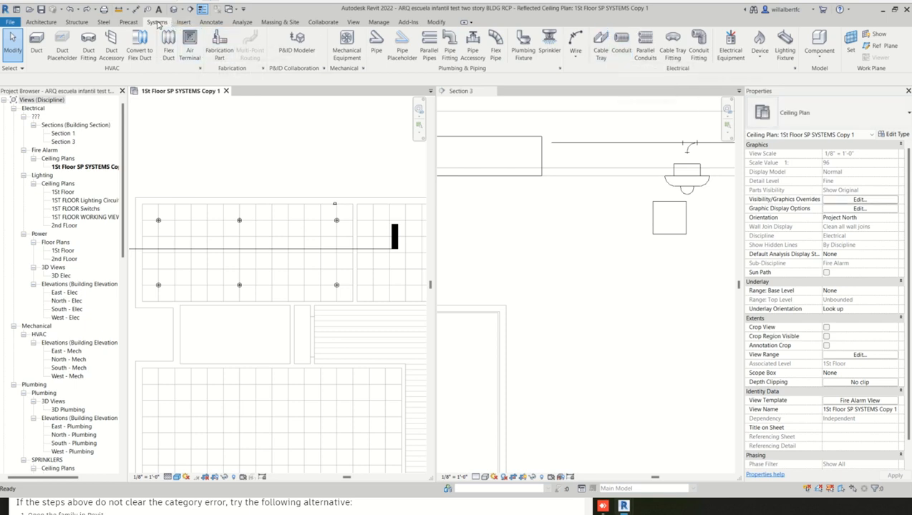
- Start placing electrical equipment with the Lighting and Appliance Panelboard - 208V MLO, 100 A type
click(730, 45)
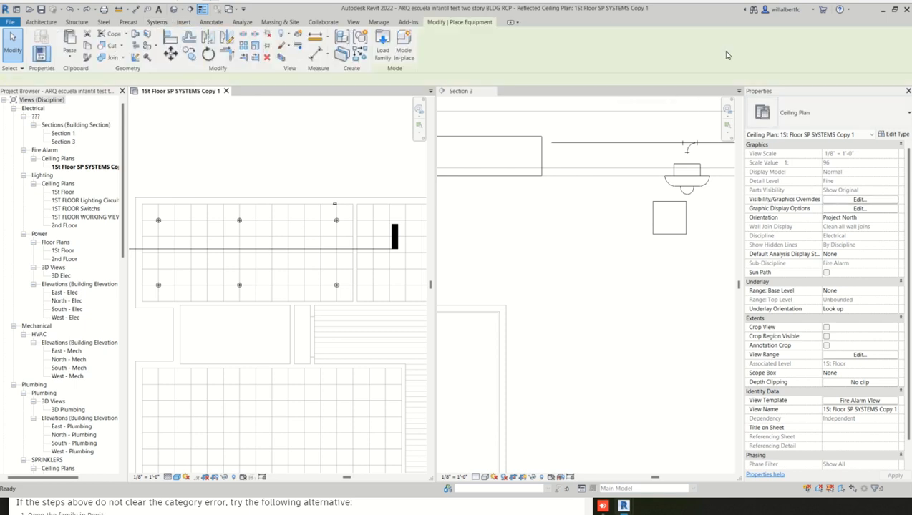
scroll(548, 196, down, 5)
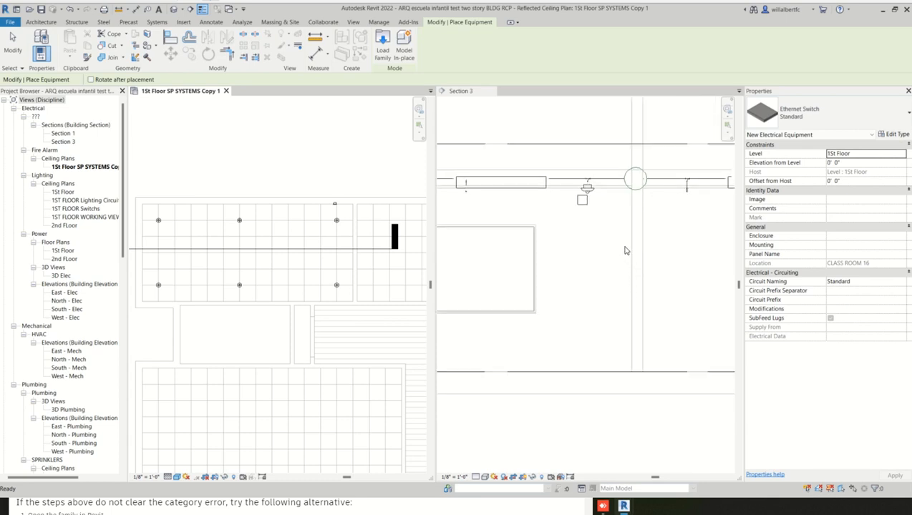
scroll(624, 250, down, 2)
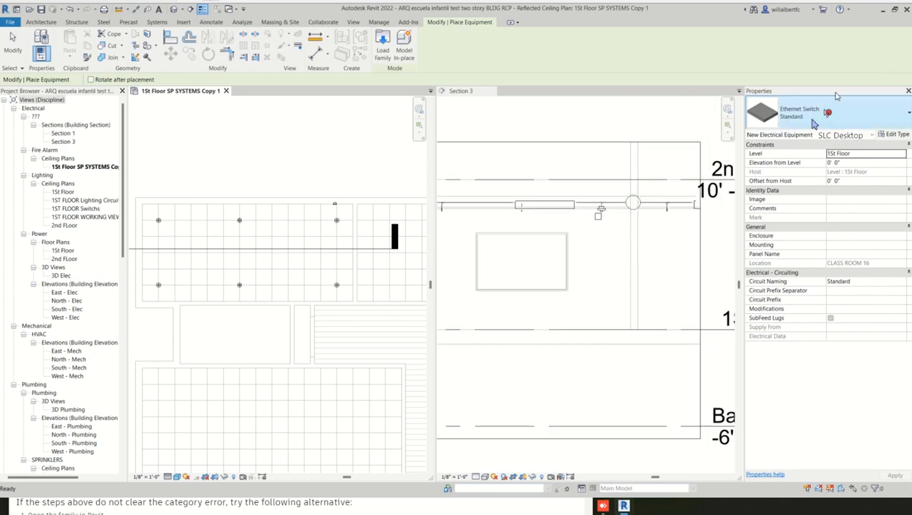
click(842, 116)
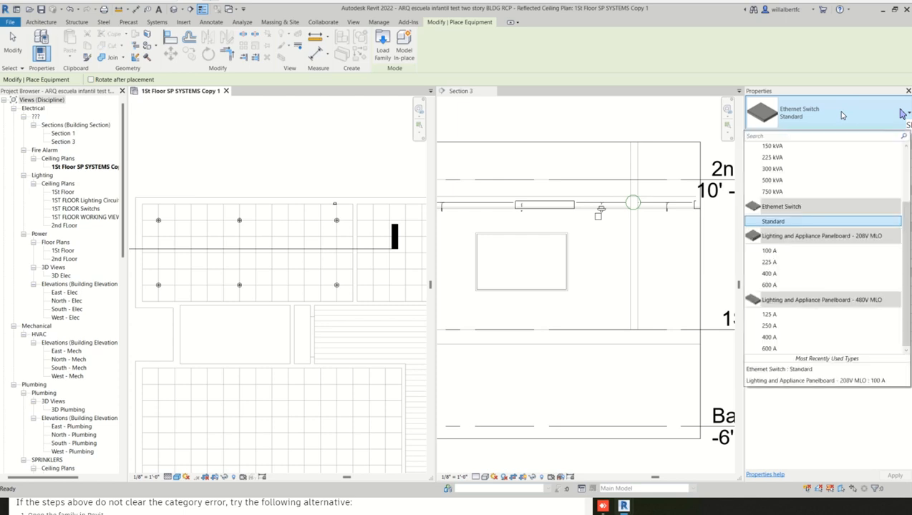
scroll(818, 222, up, 3)
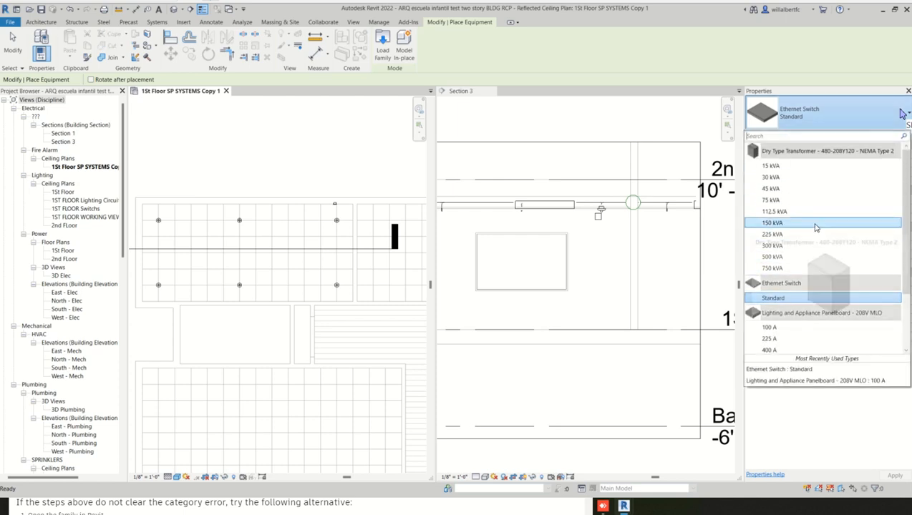
scroll(816, 227, down, 2)
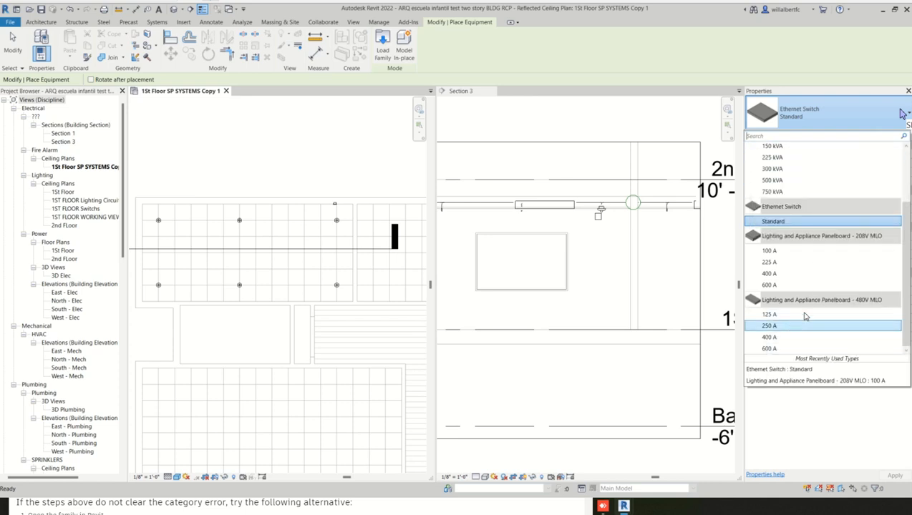
scroll(821, 317, up, 2)
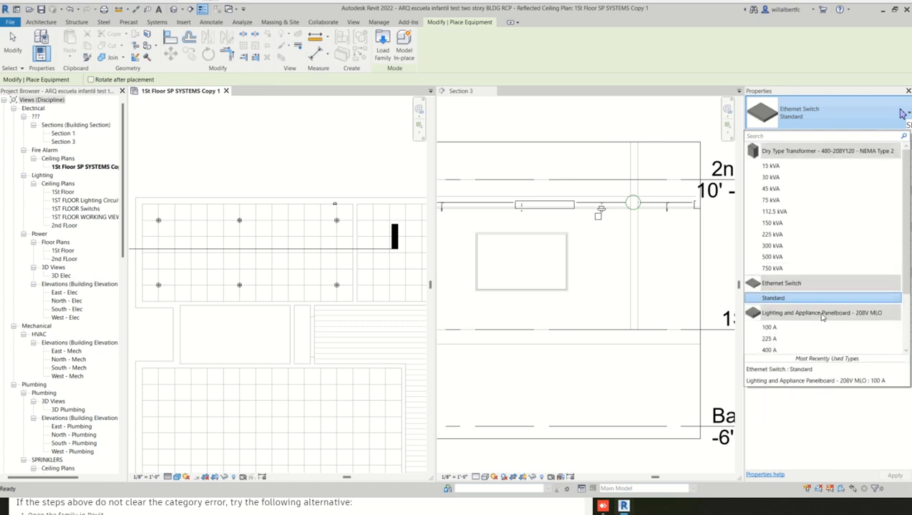
mouse_move(822, 318)
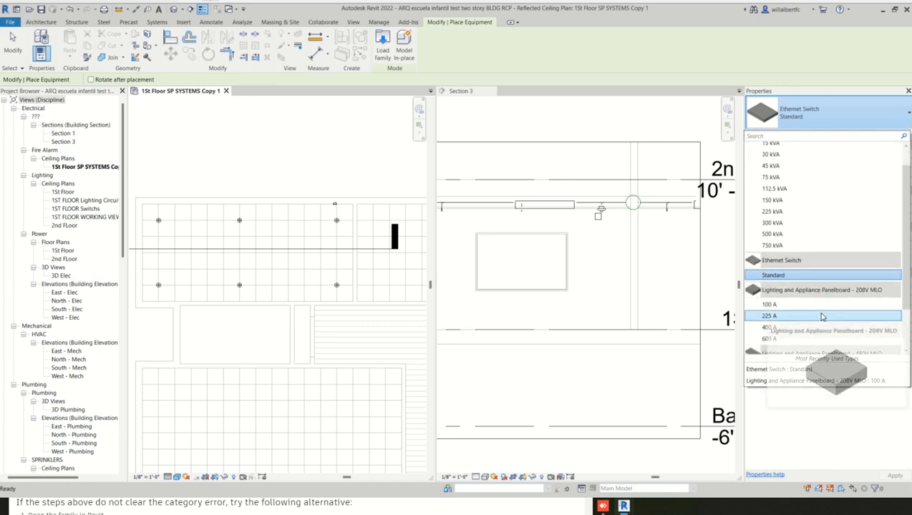
scroll(822, 318, down, 1)
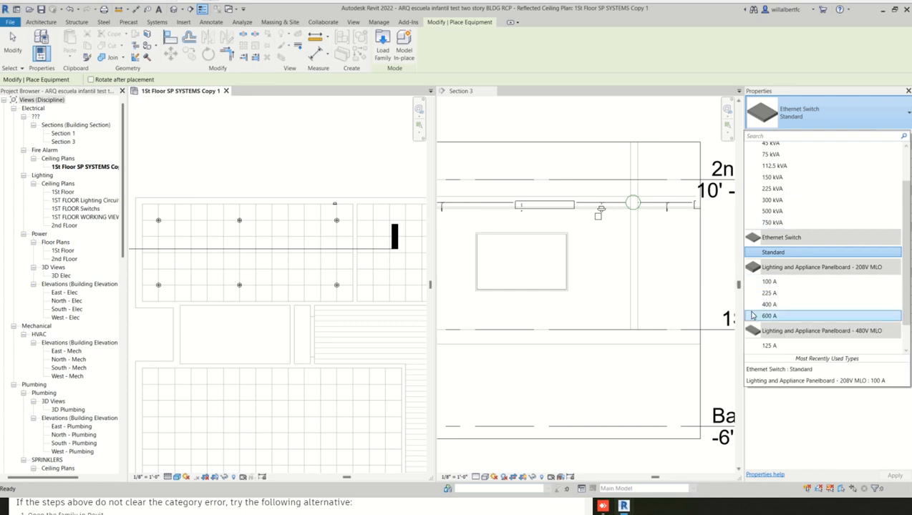
click(785, 282)
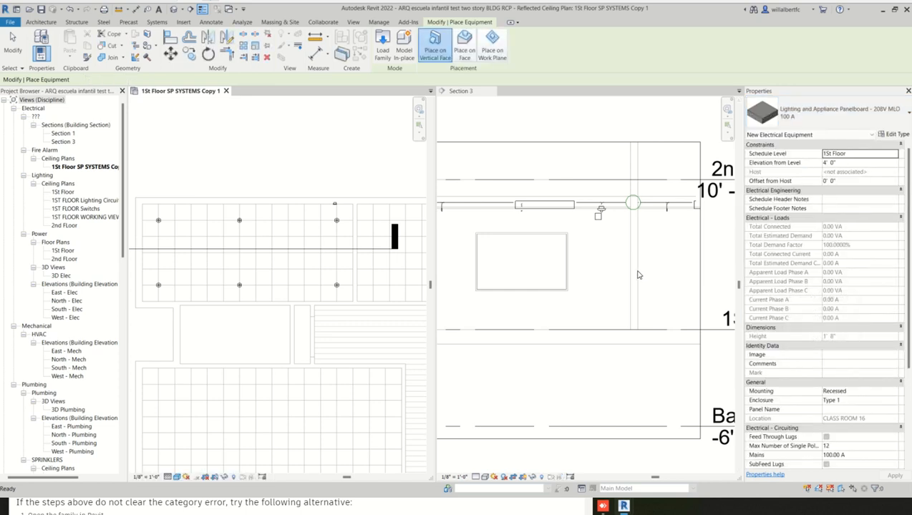
- Place the panelboard on the vertical face of the wall between the small narrow room and the corridor below the upper classrooms
scroll(297, 257, down, 1)
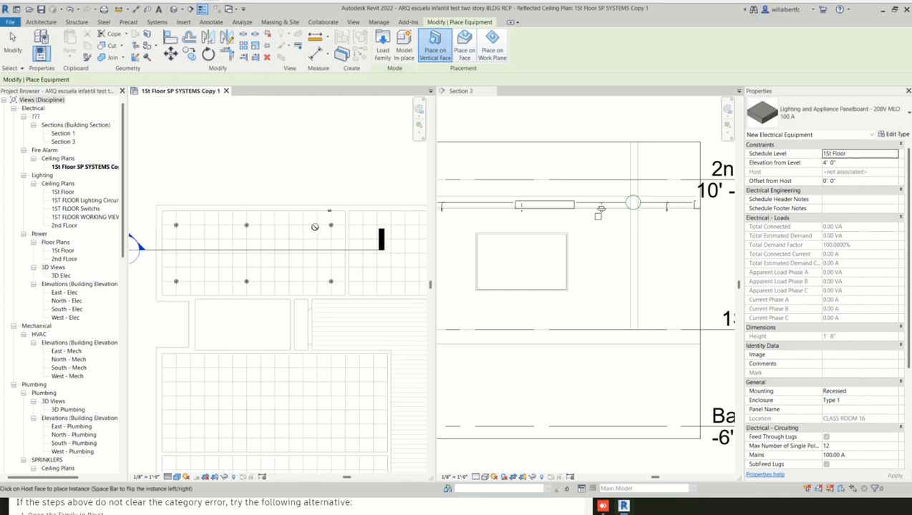
click(463, 47)
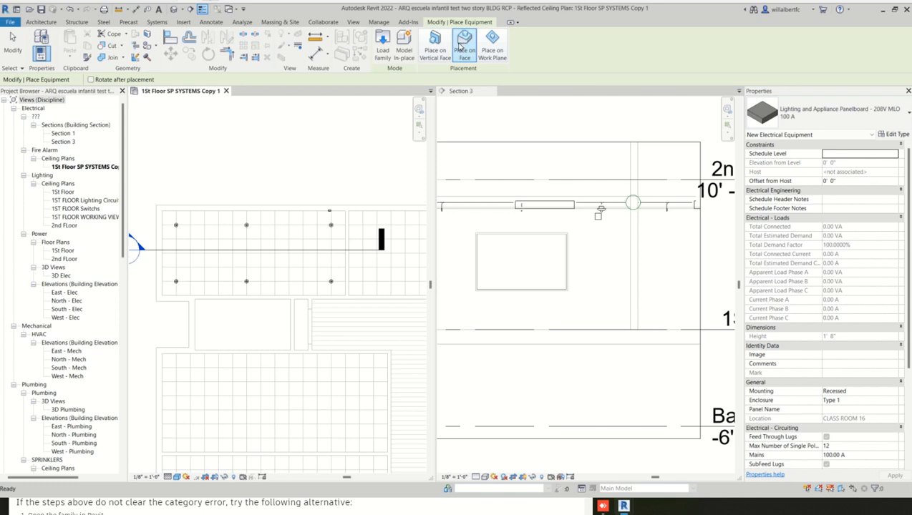
click(434, 47)
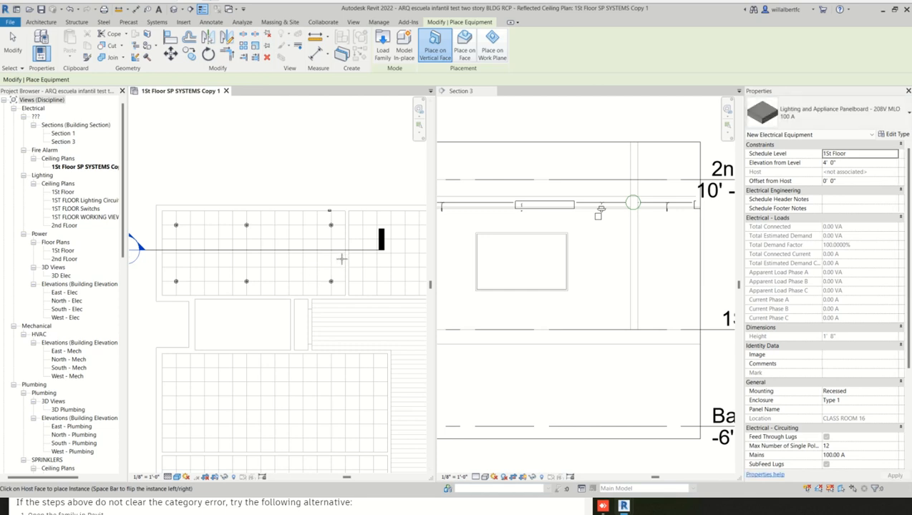
scroll(345, 258, up, 2)
scroll(348, 258, down, 2)
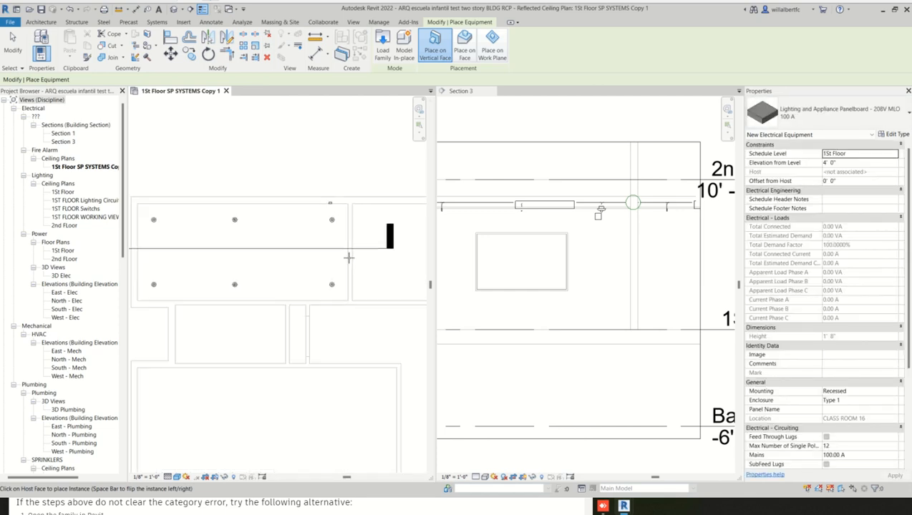
scroll(307, 307, up, 3)
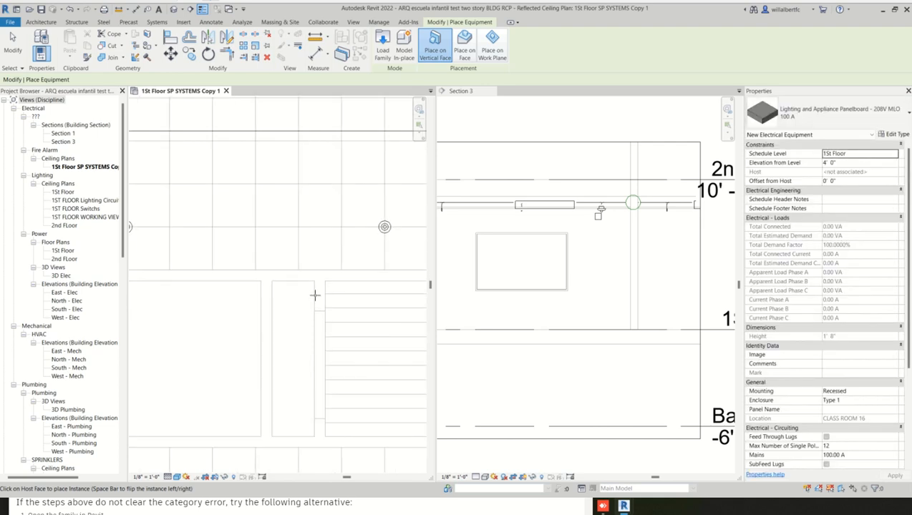
click(312, 295)
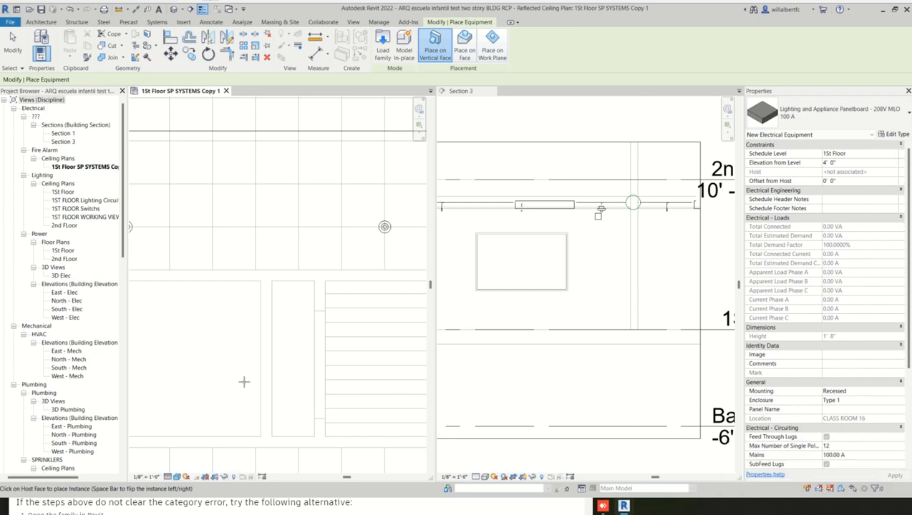
- End the panelboard placement and move the Section 3 line down from the upper classroom to cut through the small rooms beside the corridor
scroll(302, 300, down, 1)
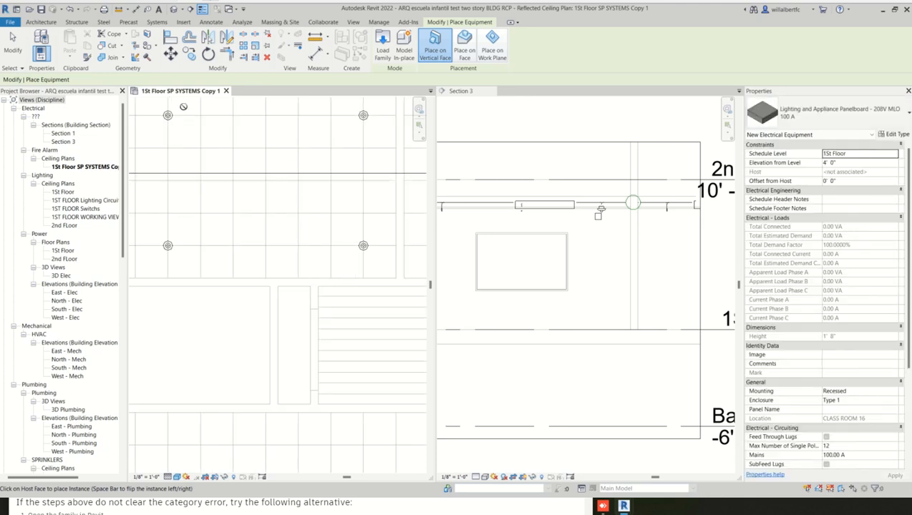
scroll(616, 315, down, 4)
scroll(303, 258, down, 2)
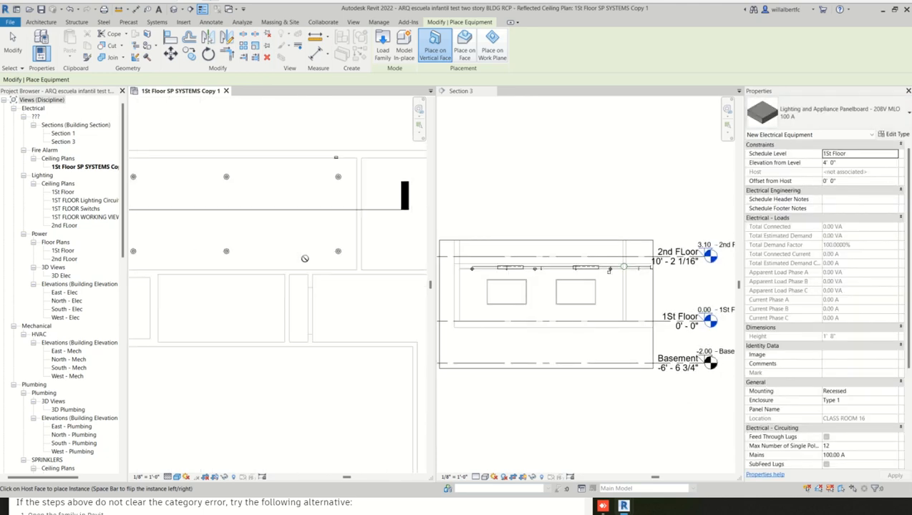
middle_drag(323, 264, 340, 246)
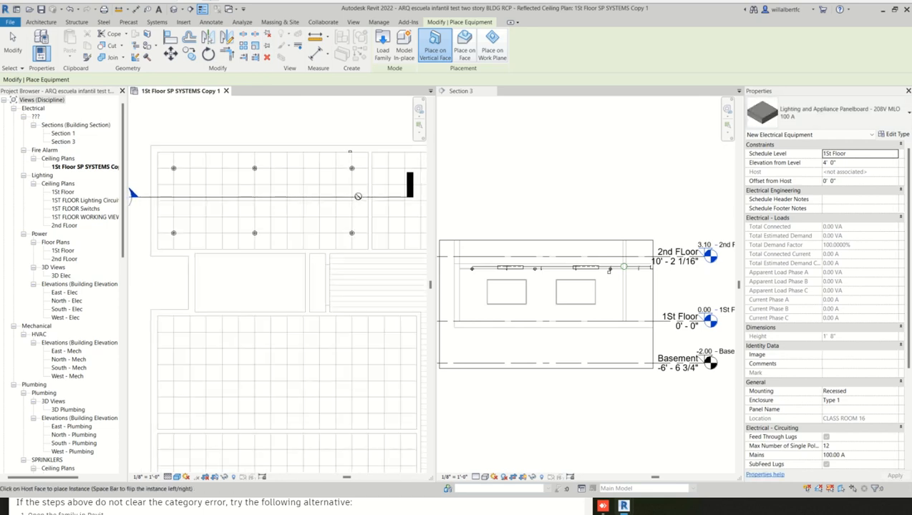
click(359, 199)
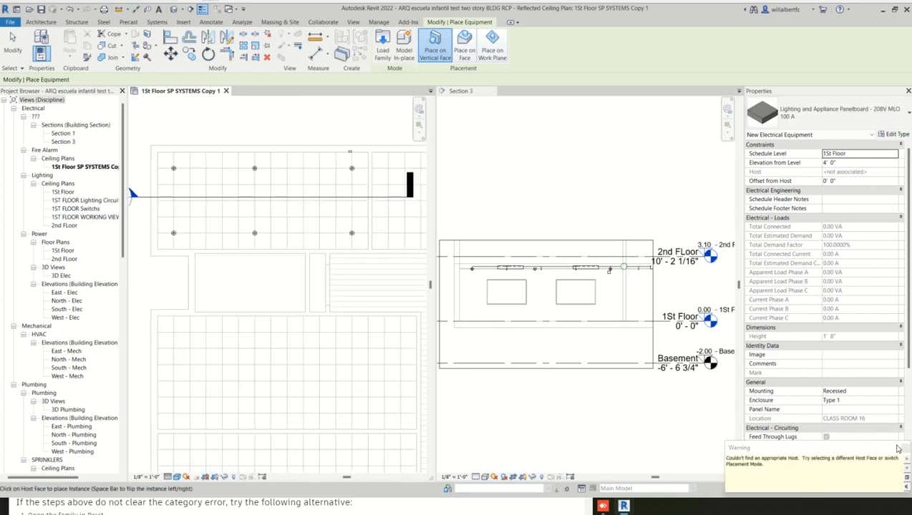
click(897, 449)
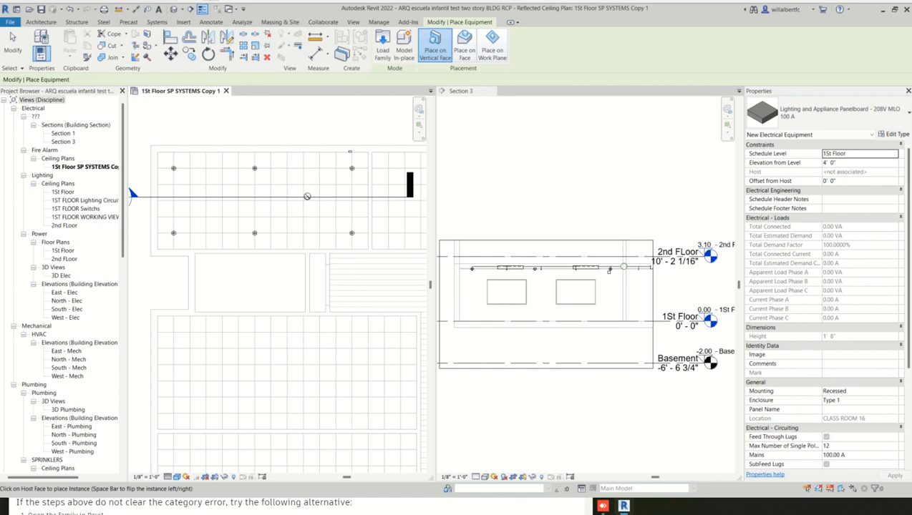
key(Escape)
drag(307, 198, 340, 285)
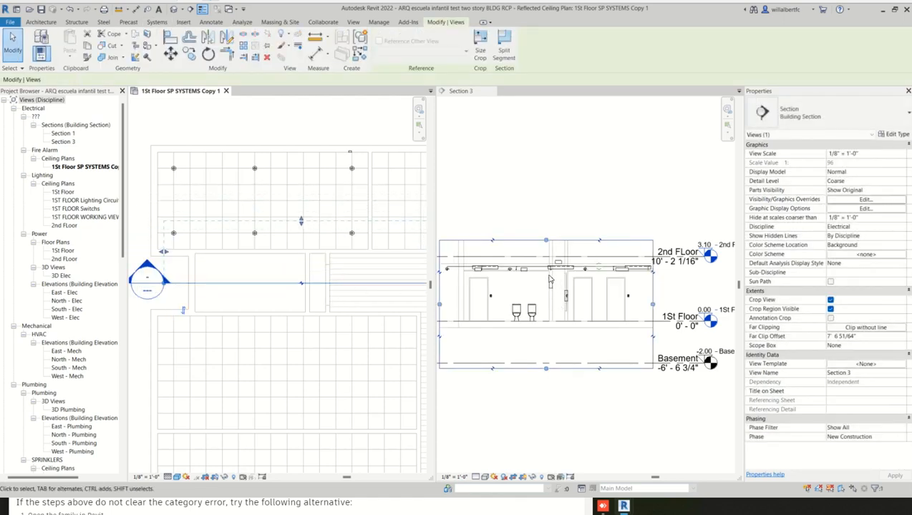
key(Escape)
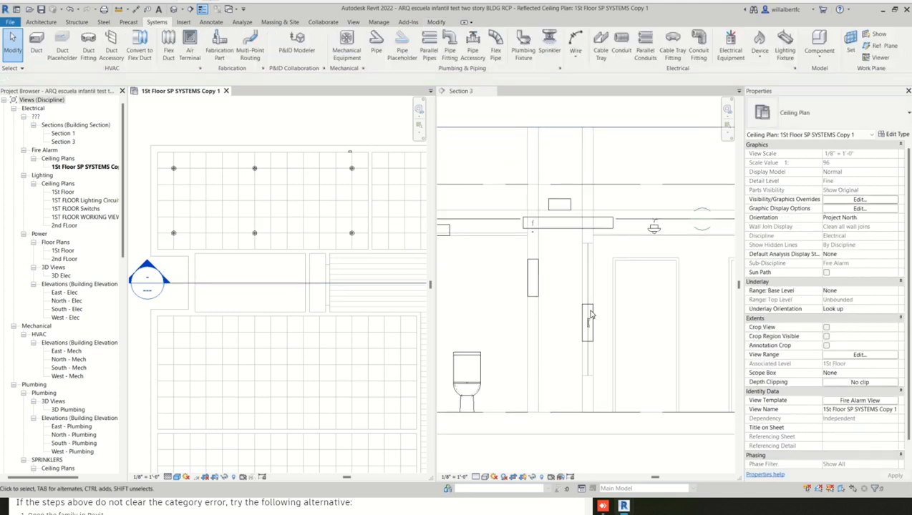
- Inspect the properties of the two panelboards shown in Section 3
click(593, 313)
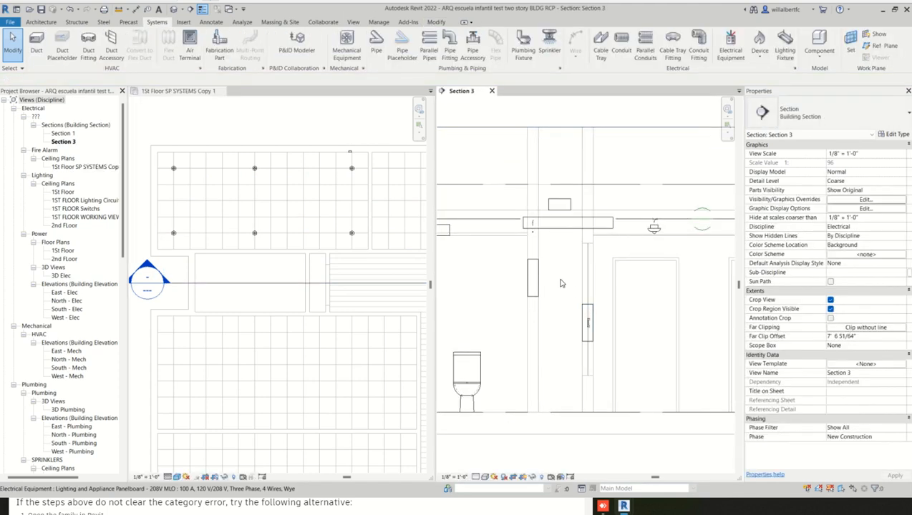
click(532, 264)
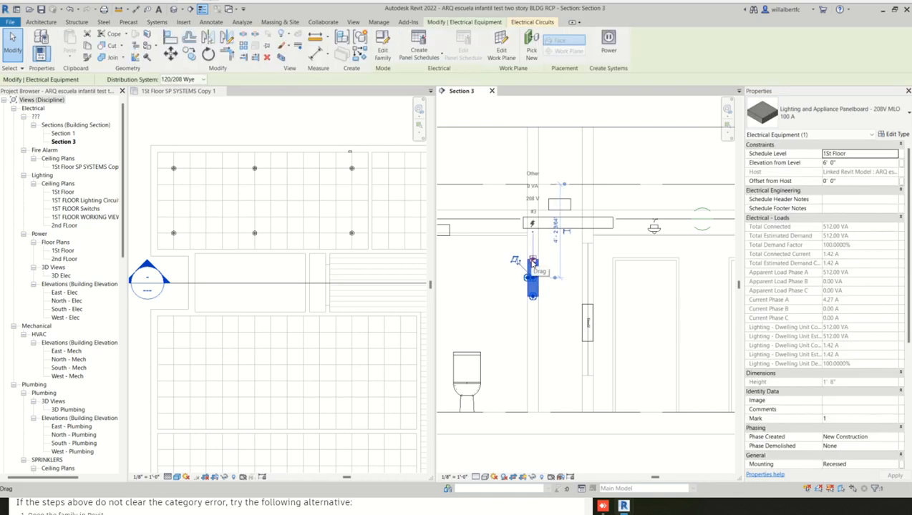
key(Escape)
click(586, 310)
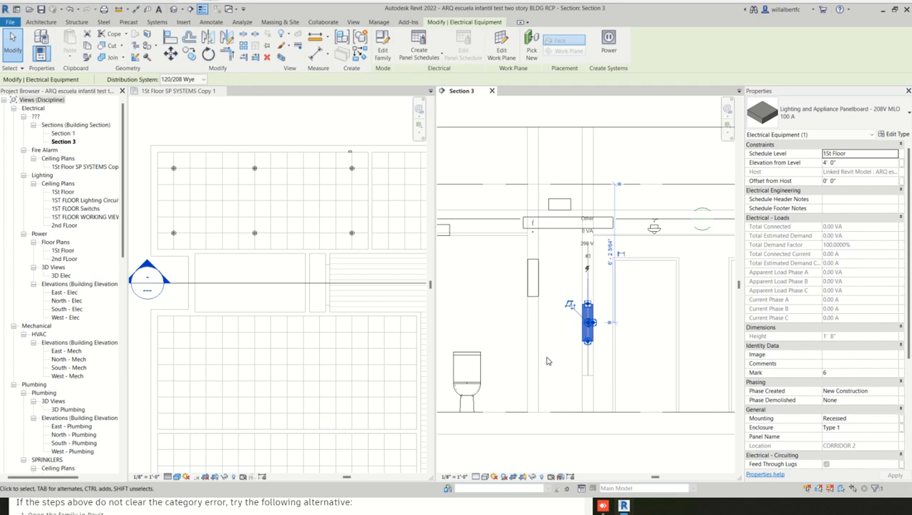
scroll(544, 359, down, 1)
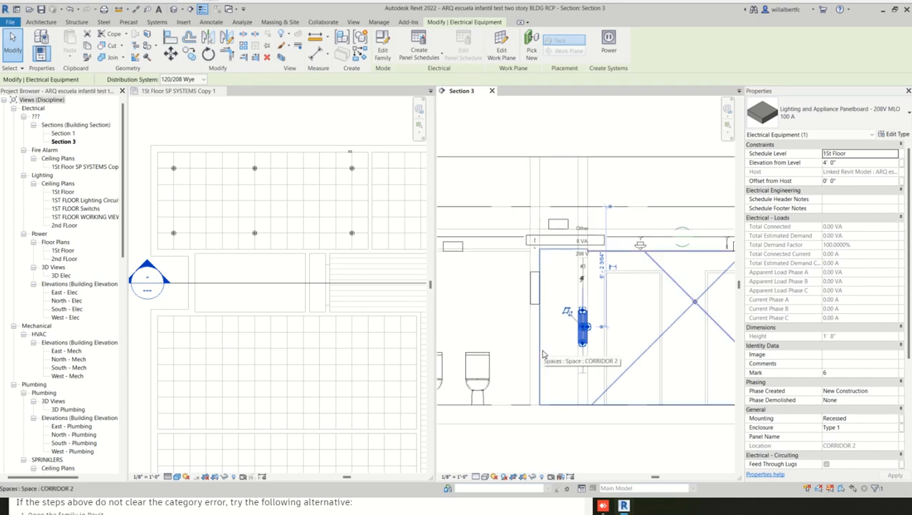
key(Escape)
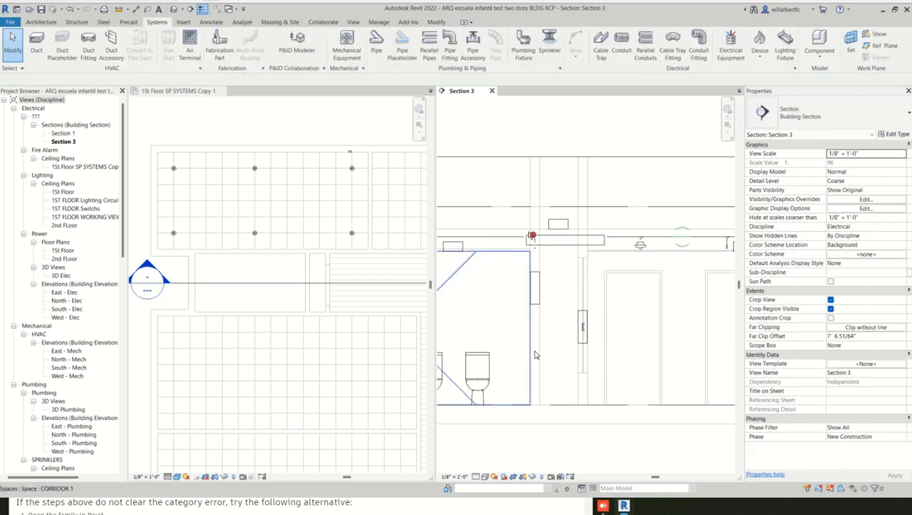
click(208, 92)
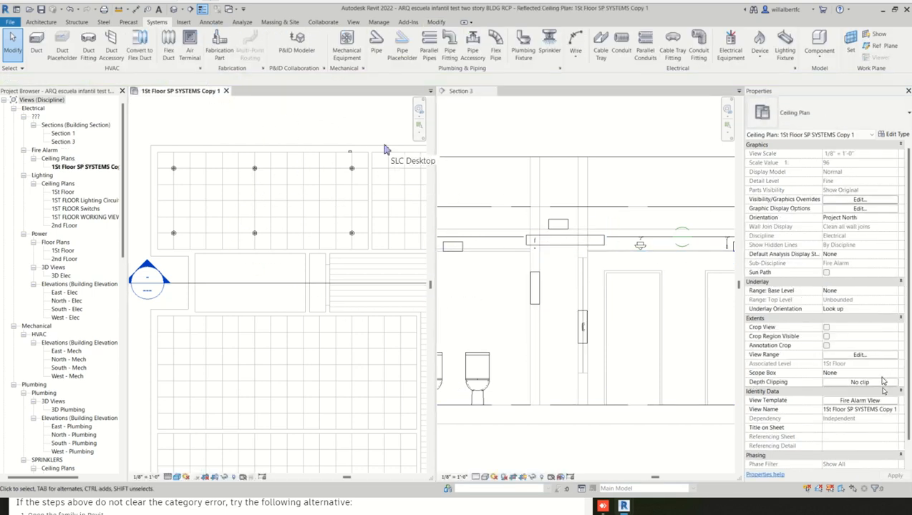
click(876, 401)
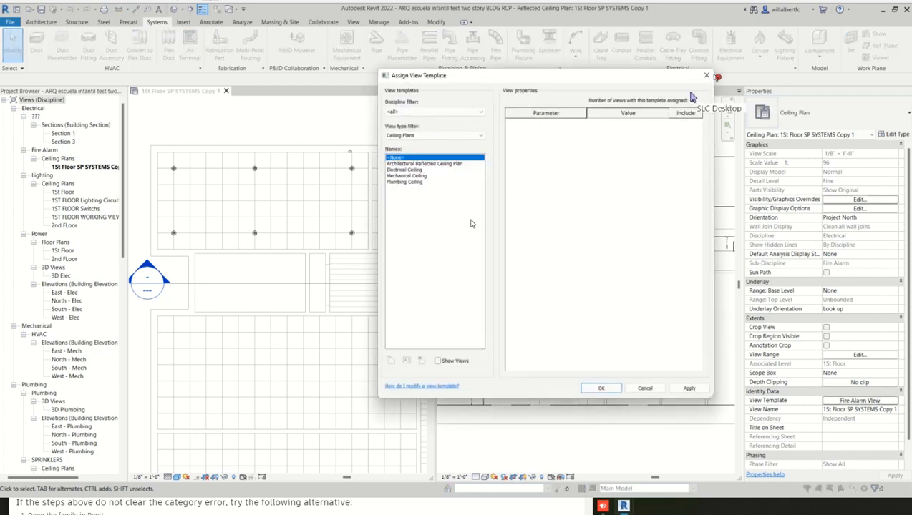
click(707, 76)
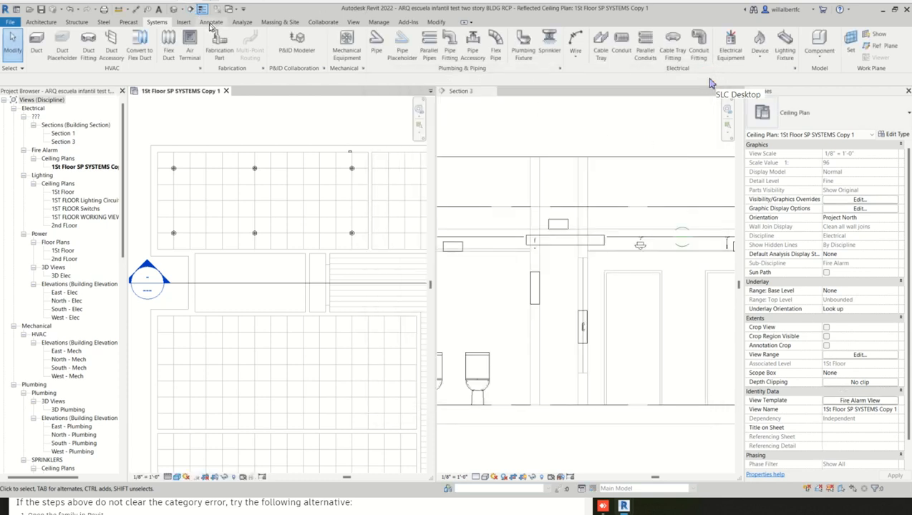
- Examine the model category visibility of the Fire Alarm View template, including fire alarm devices and electrical equipment, without changing it
click(185, 22)
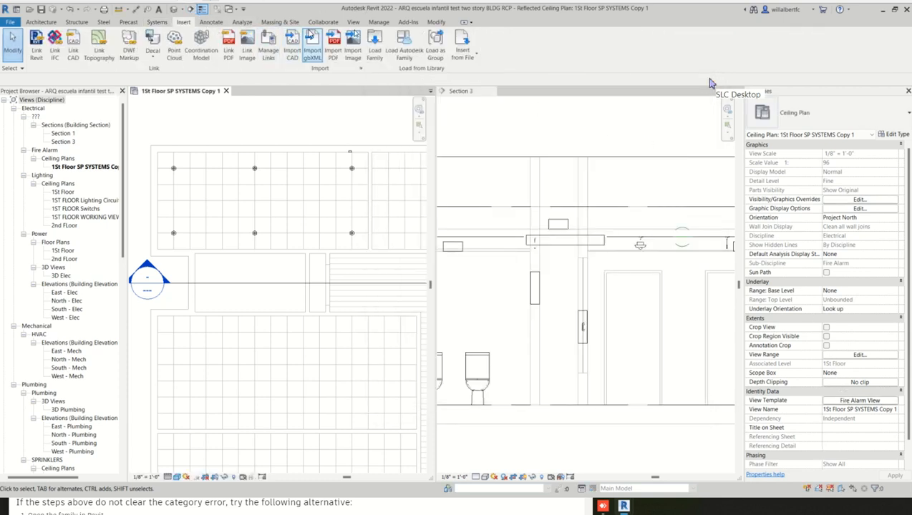
click(355, 23)
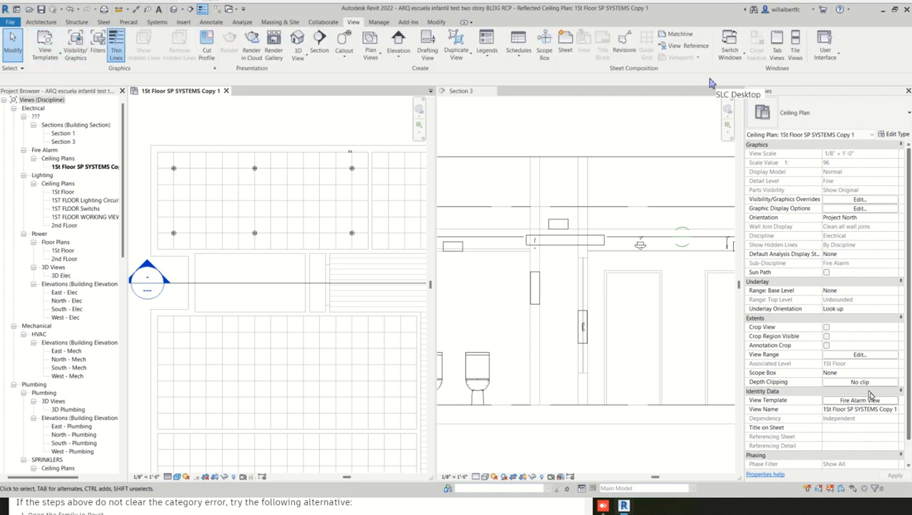
click(45, 50)
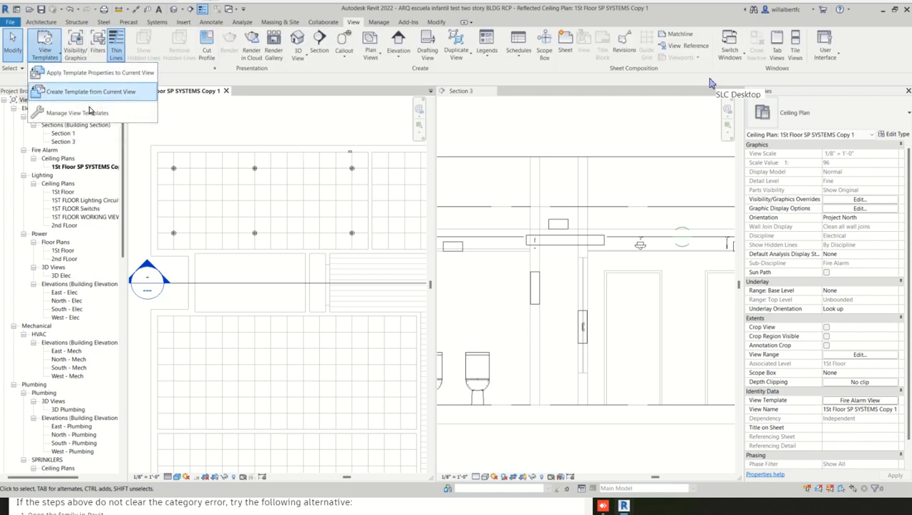
click(79, 112)
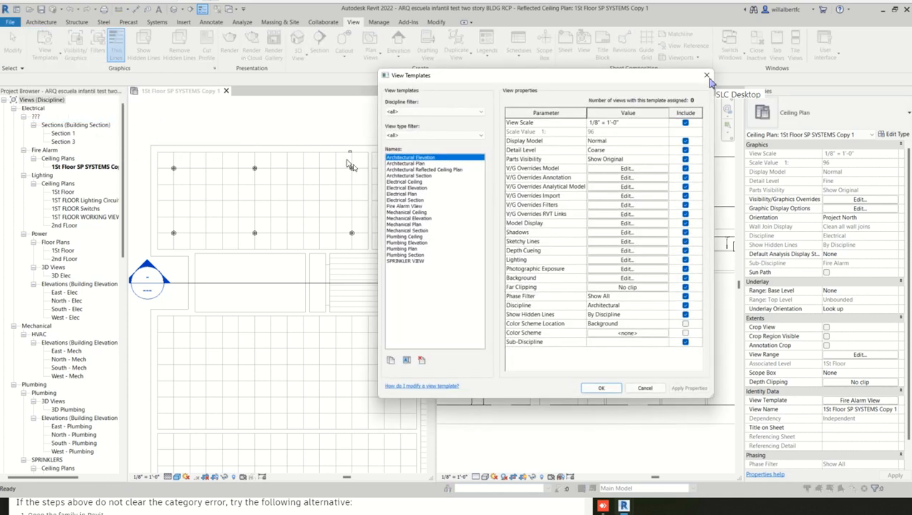
click(418, 207)
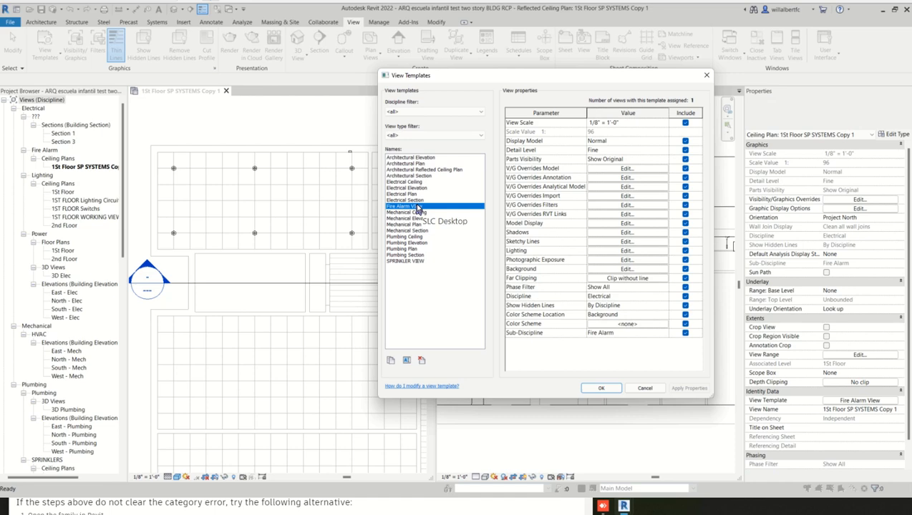
click(609, 169)
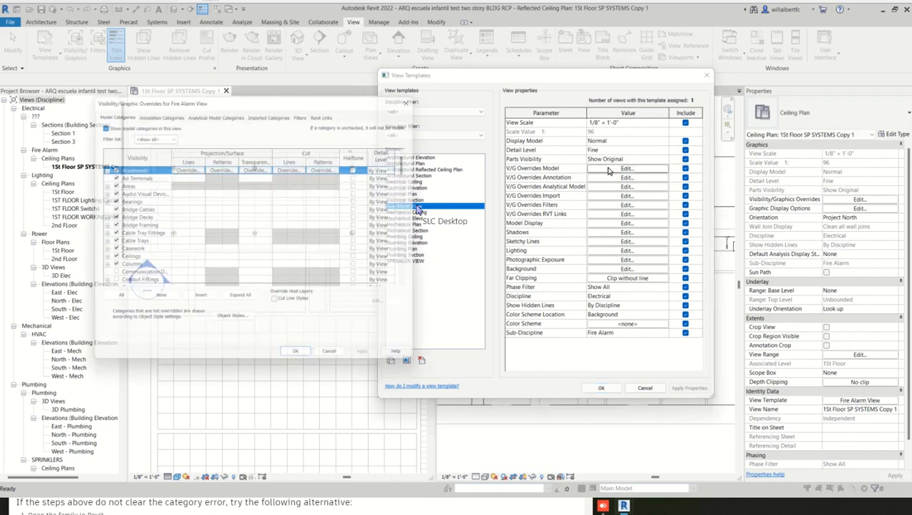
scroll(136, 254, down, 6)
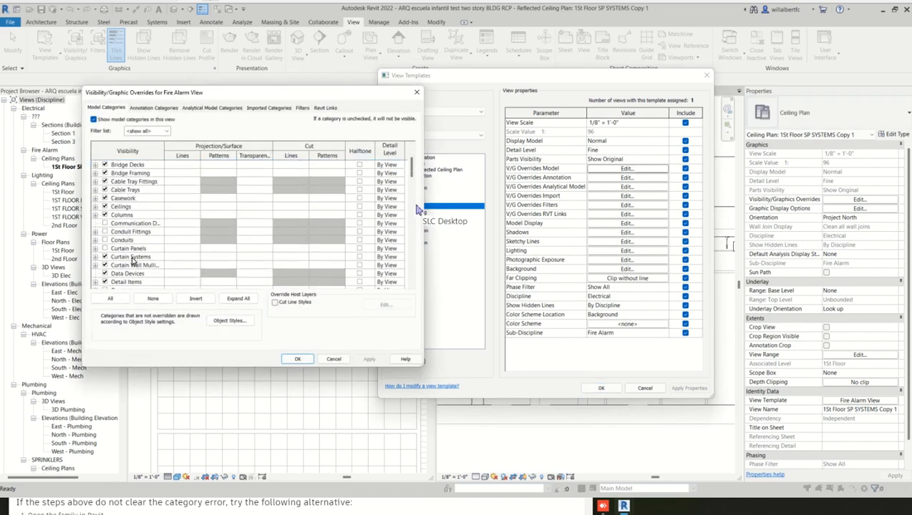
scroll(132, 262, down, 2)
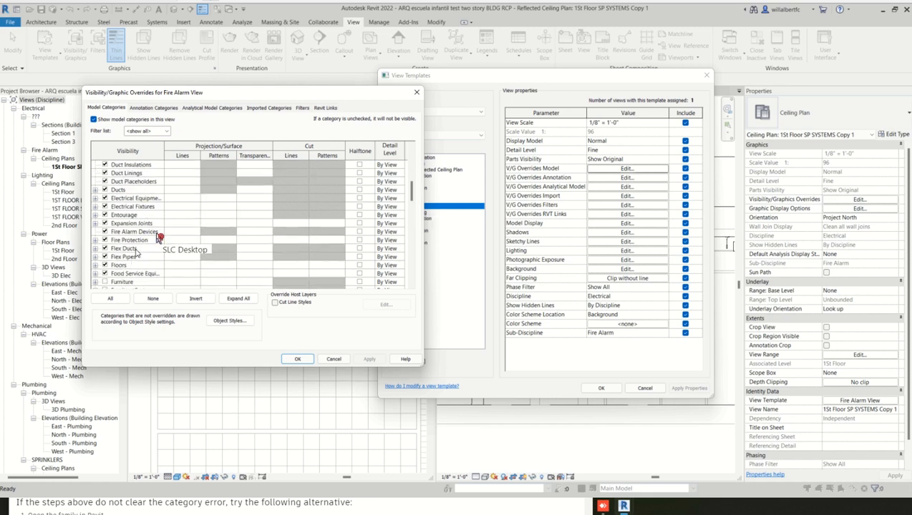
scroll(154, 242, down, 2)
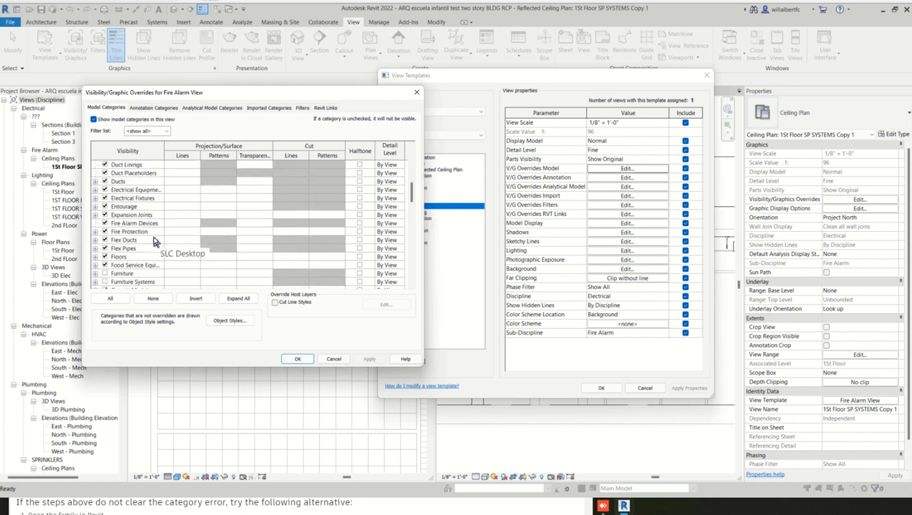
click(335, 360)
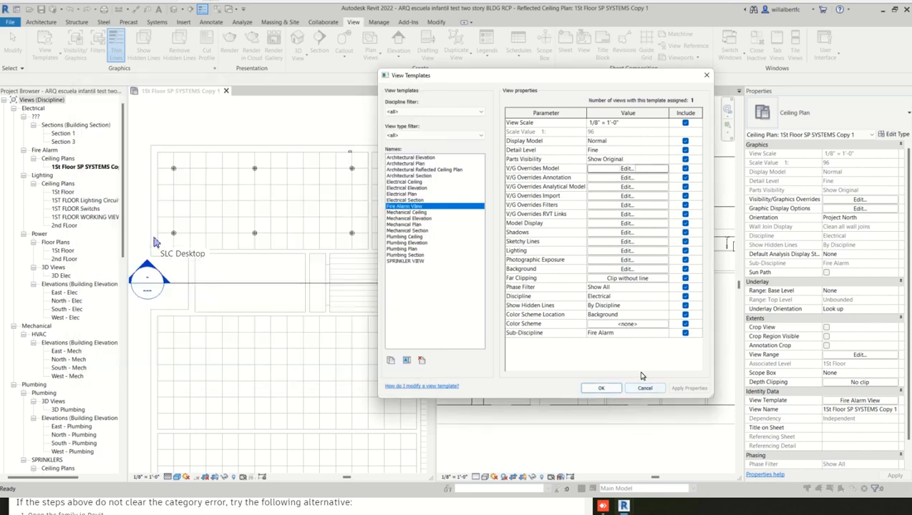
click(706, 76)
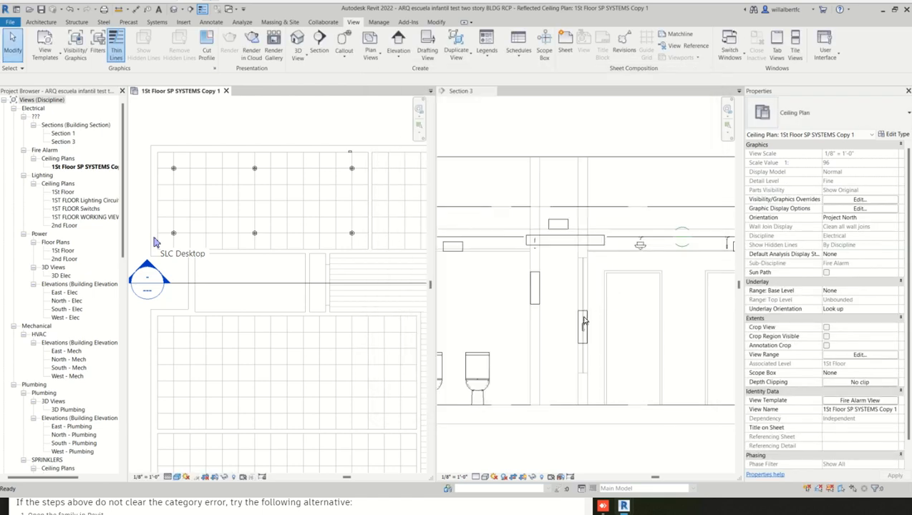
- Move the lower panelboard beside the door about 2' 8 1/2" up the wall in Section 3
click(584, 321)
click(585, 323)
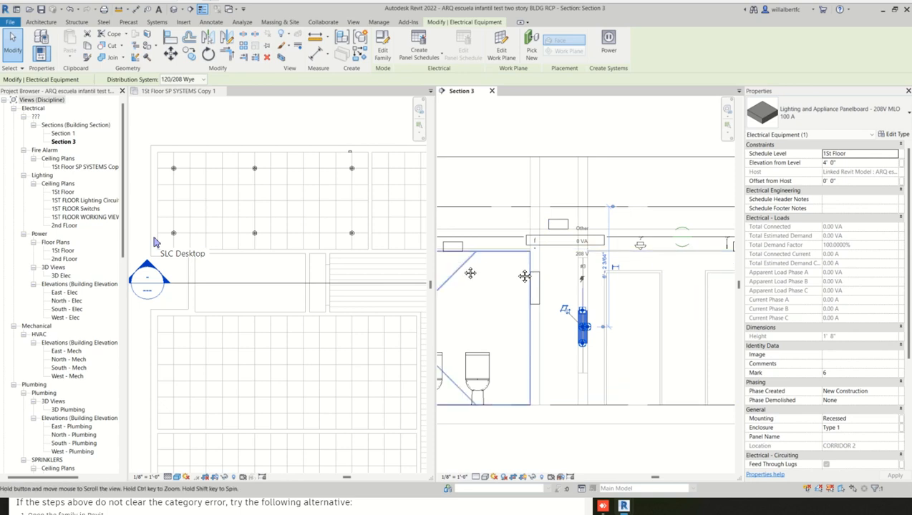
middle_drag(469, 271, 523, 272)
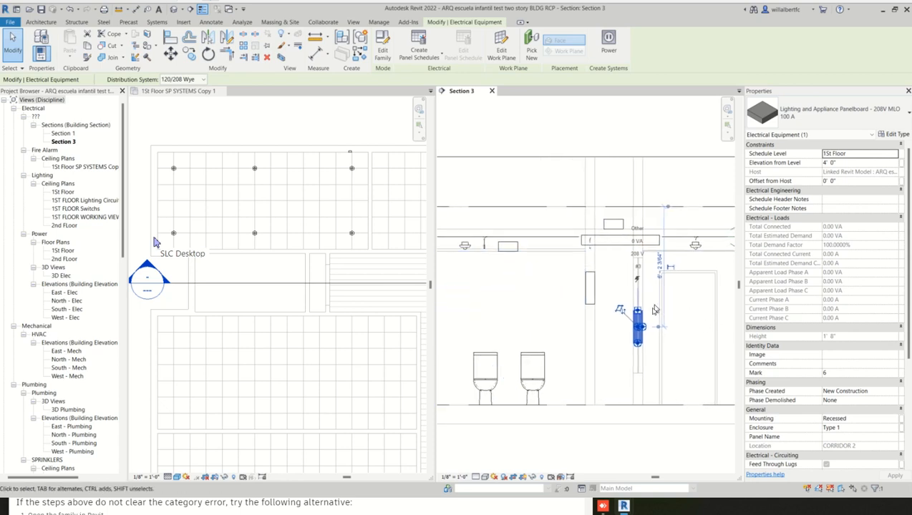
key(m)
key(v)
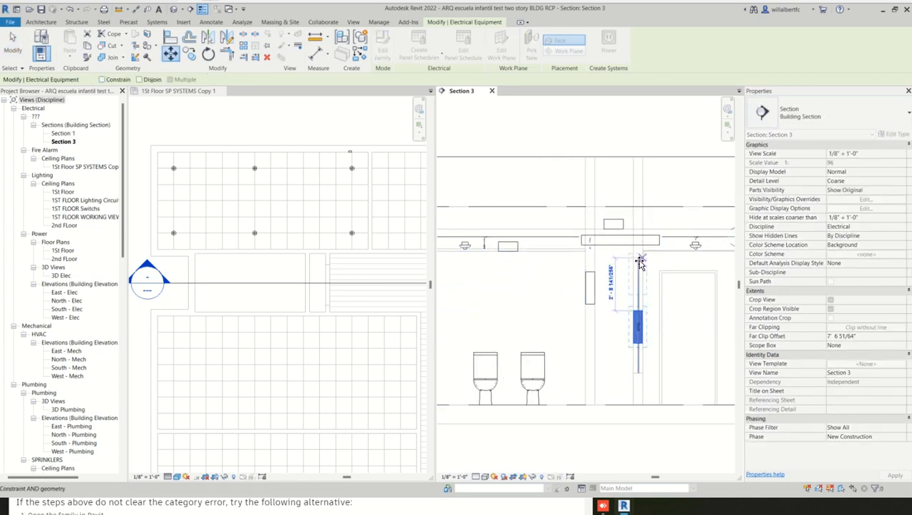
click(639, 259)
scroll(317, 266, up, 3)
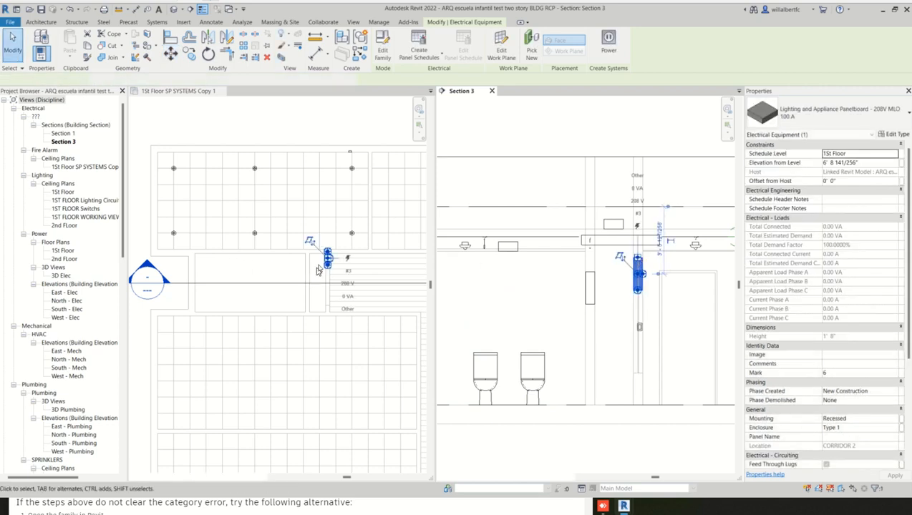
- Nudge the panelboard in the ceiling plan clear of the upper wall and into the narrow room, offset 2 7/8" from its host
click(316, 267)
scroll(319, 270, up, 1)
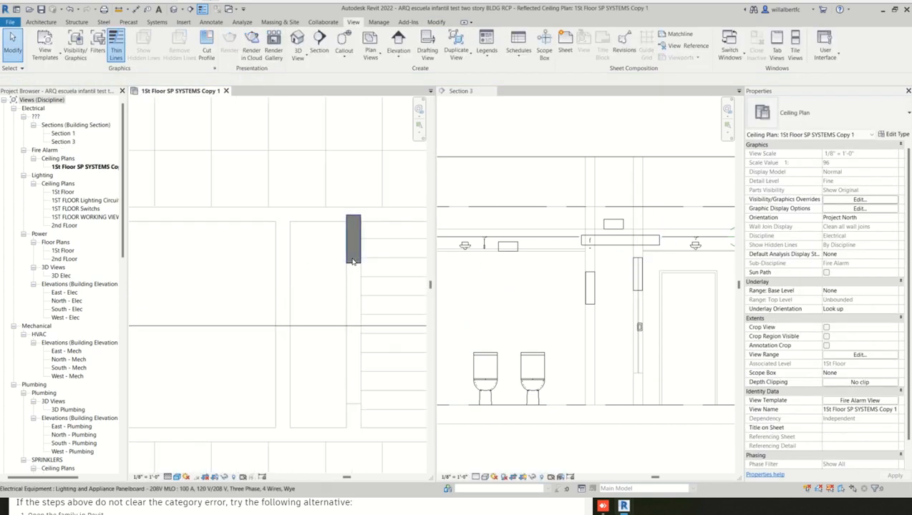
click(352, 260)
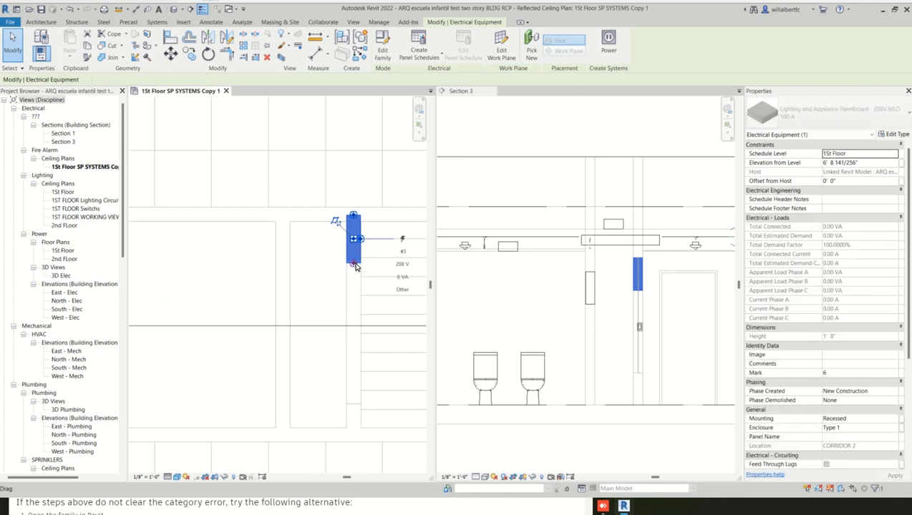
drag(355, 266, 356, 268)
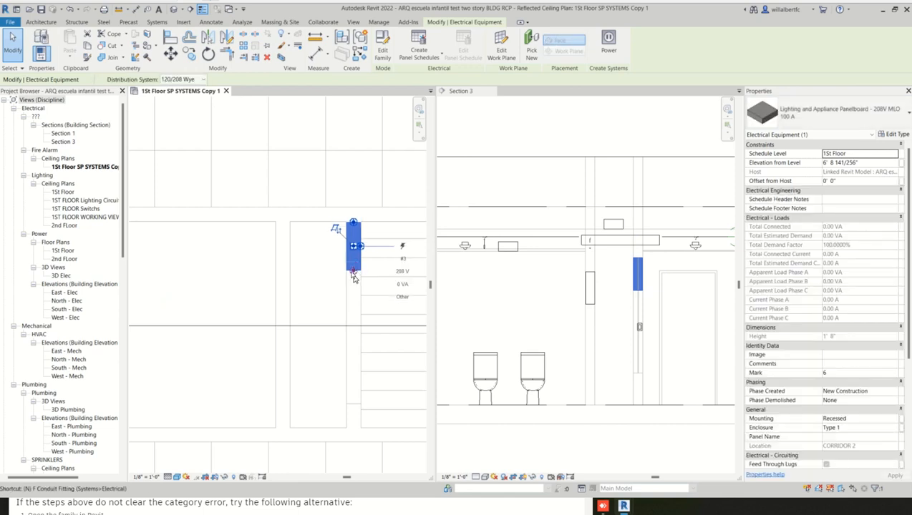
click(346, 283)
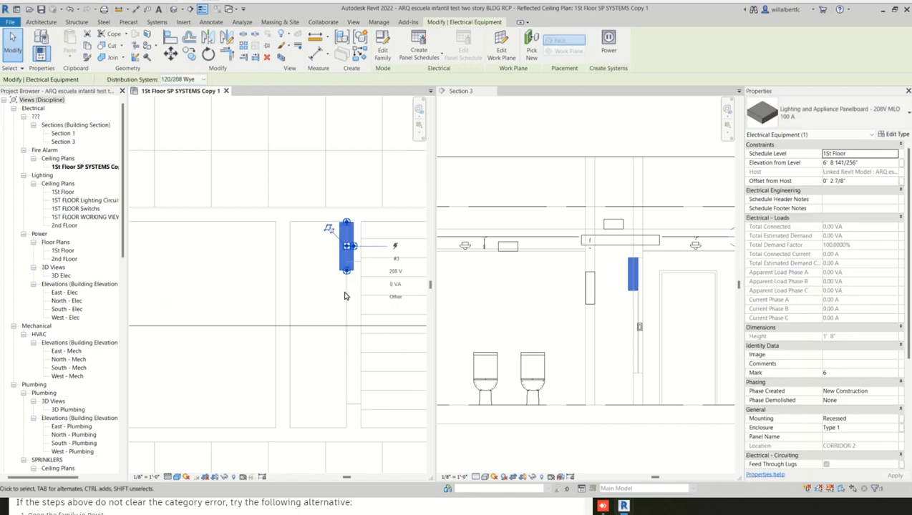
- Set the moved panelboard's panel name to Fire Alarm
click(342, 262)
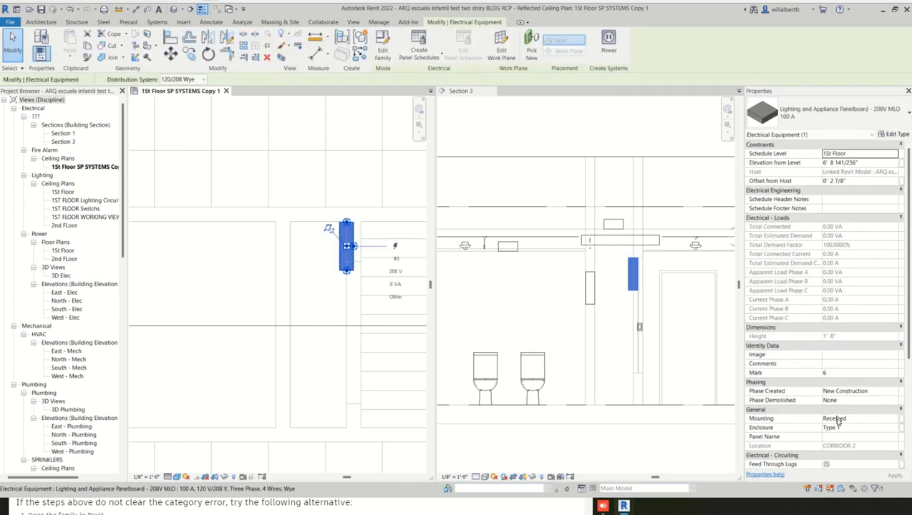
click(851, 437)
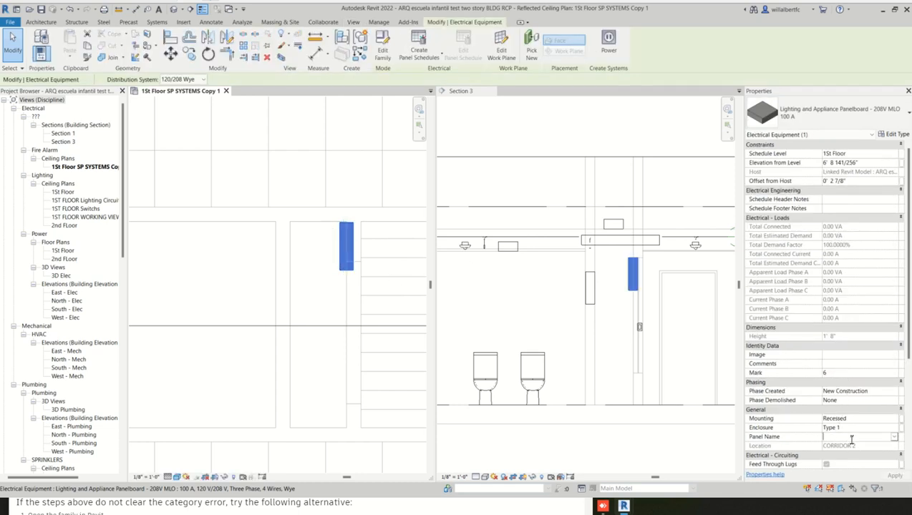
text(Fire)
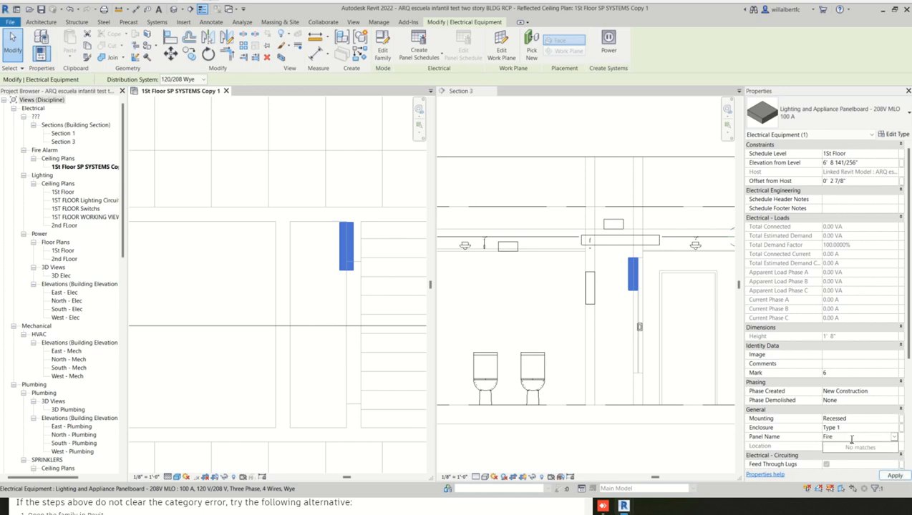
text( Alarm)
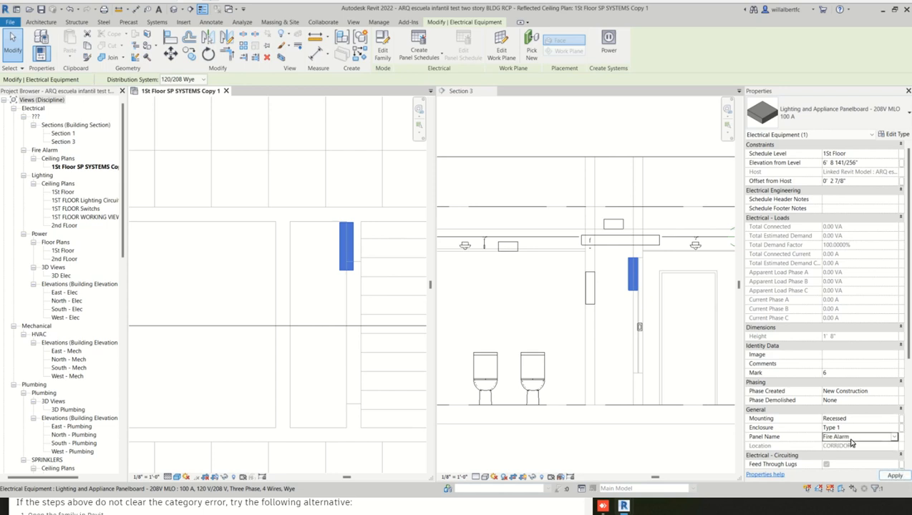
click(893, 475)
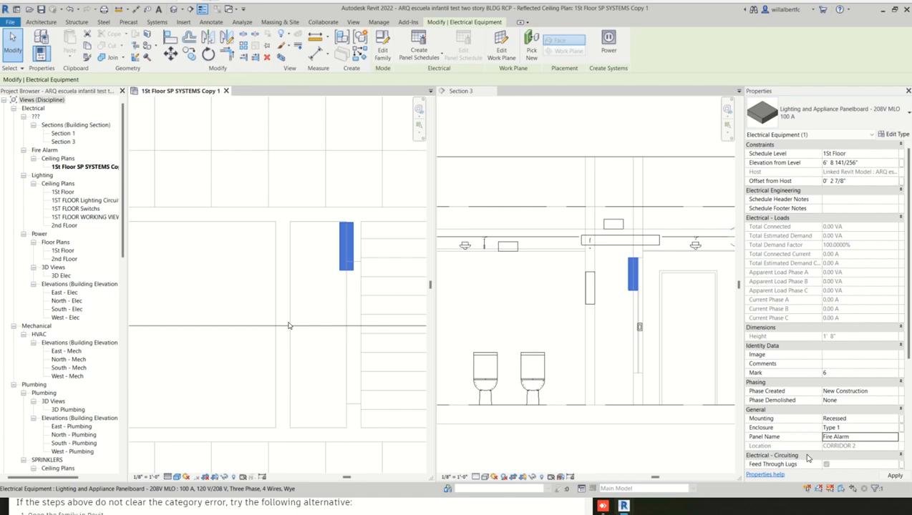
click(312, 265)
- Create a fire alarm circuit from the wall-mounted fire alarm horn on the upper classroom's top wall
scroll(311, 264, down, 3)
middle_drag(343, 220, 315, 283)
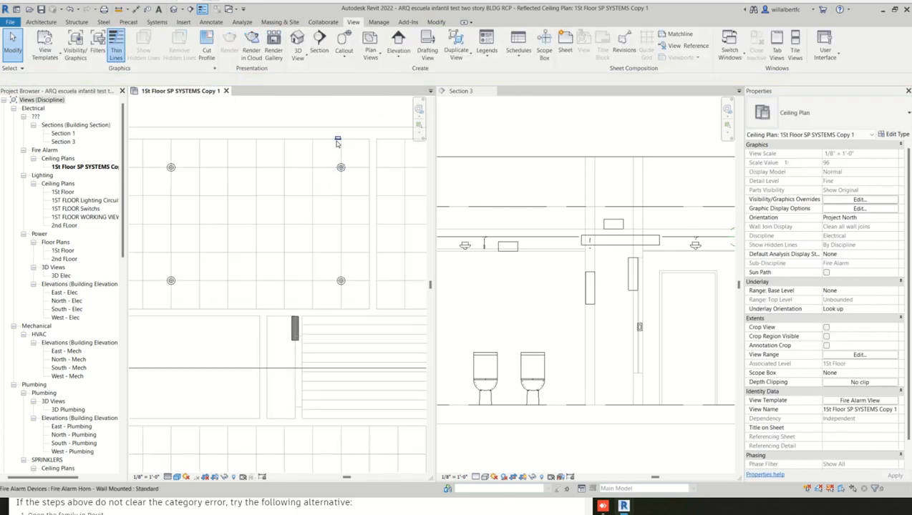
click(338, 141)
right_click(338, 141)
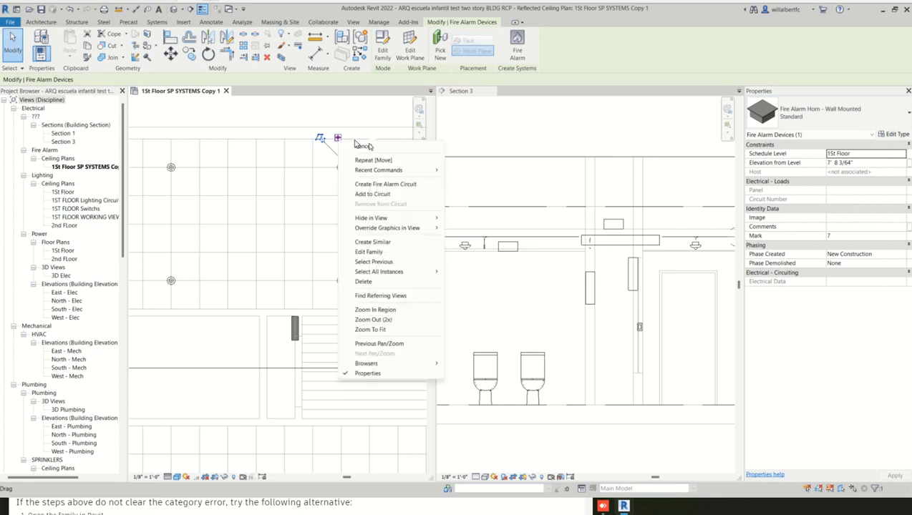
click(426, 188)
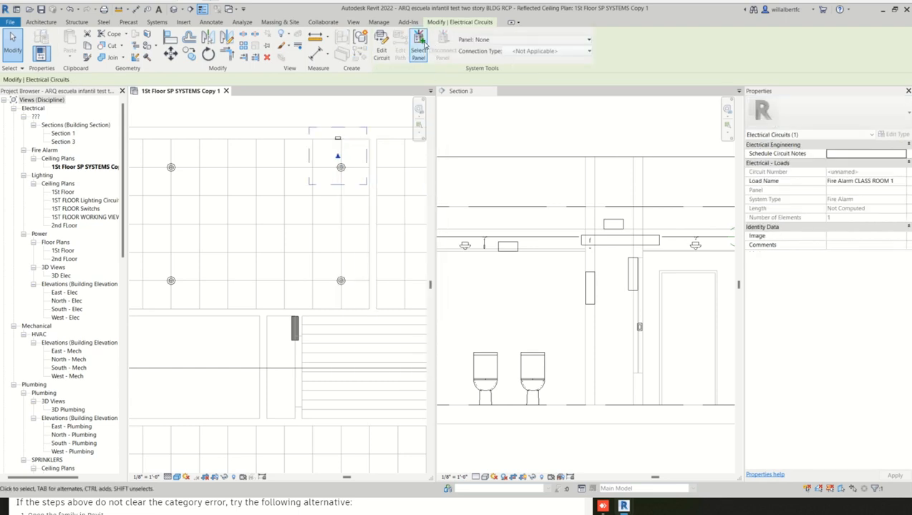
- Check which panels are available for the circuit of the wall-mounted fire alarm horn on the classroom's top wall
key(Escape)
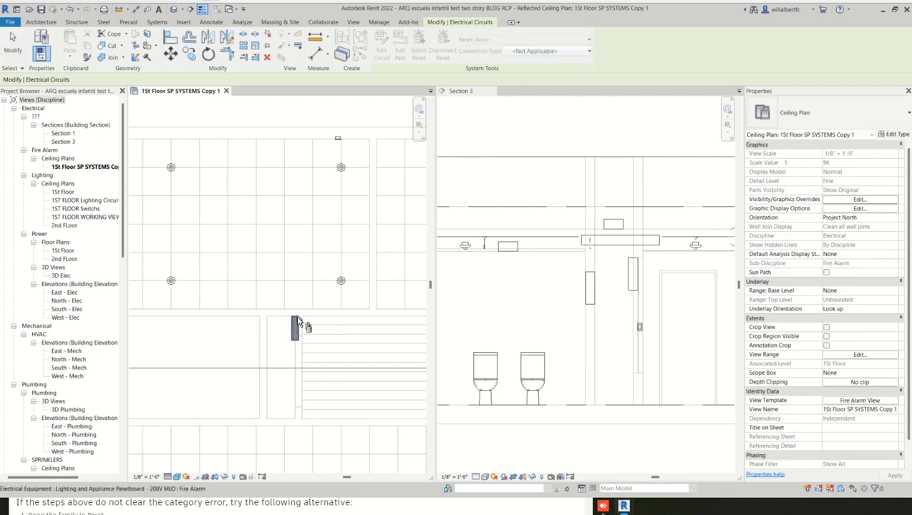
click(337, 141)
click(523, 23)
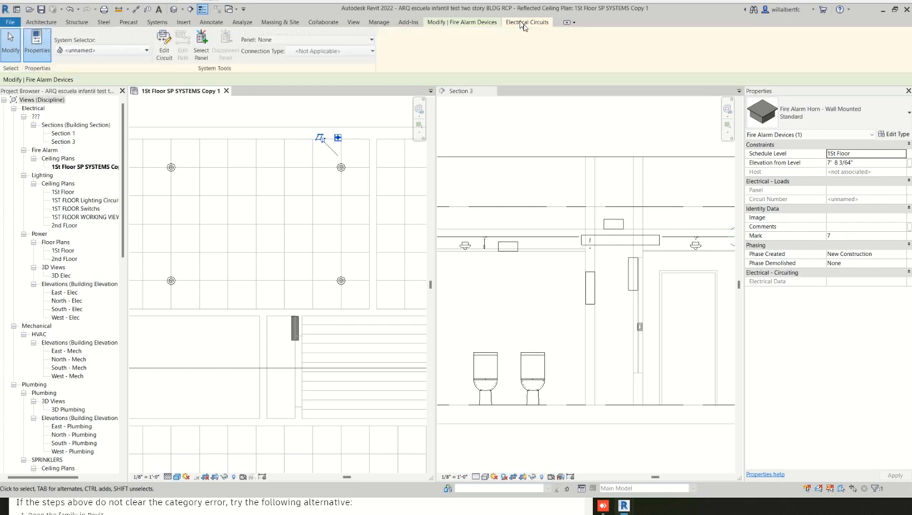
click(313, 42)
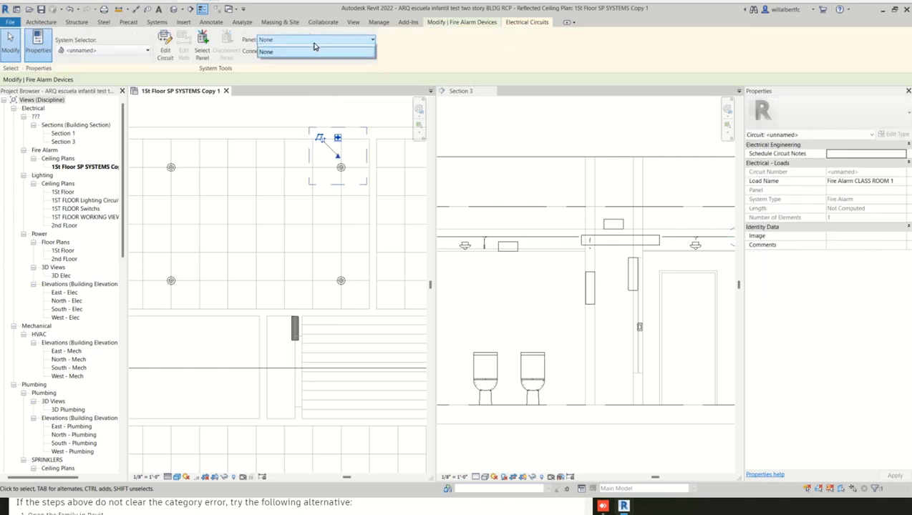
click(314, 42)
click(314, 43)
key(Escape)
key(Escape)
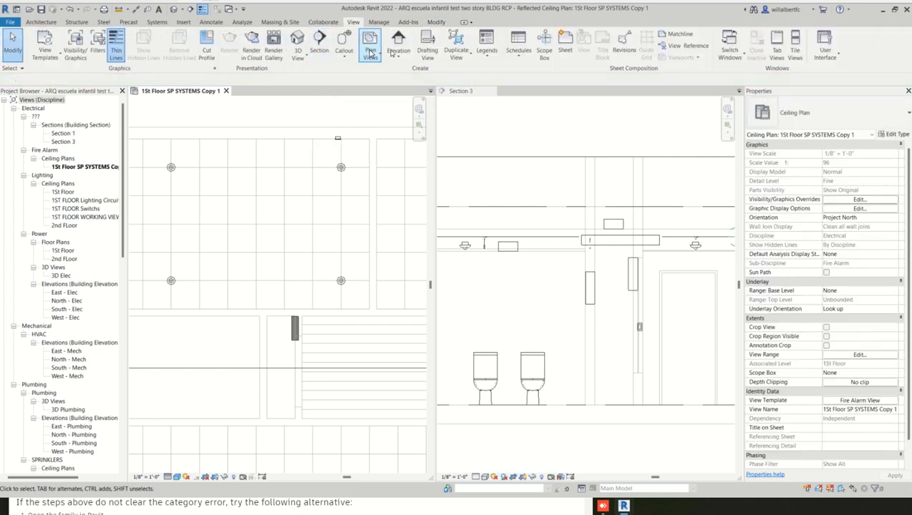
- Look through the loaded component types for a fire alarm panel, starting from a similar copy of the Fire Alarm panelboard
click(292, 333)
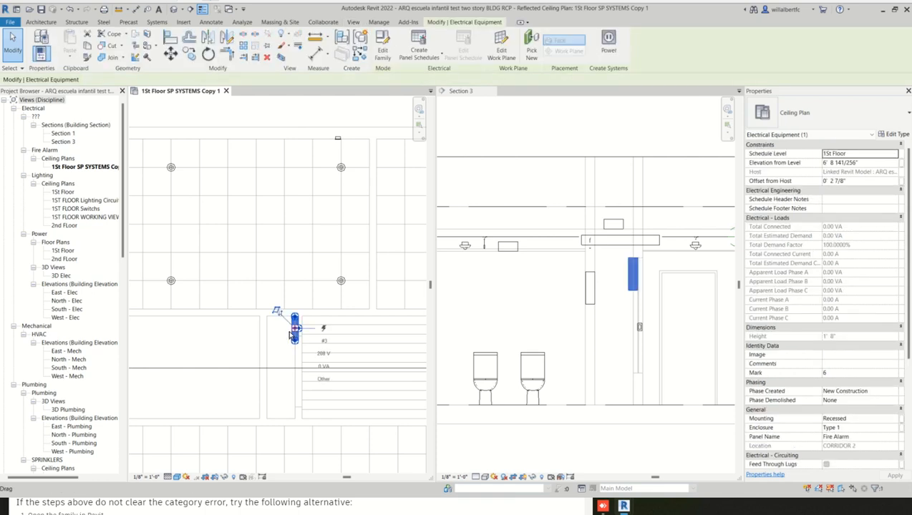
key(c)
key(s)
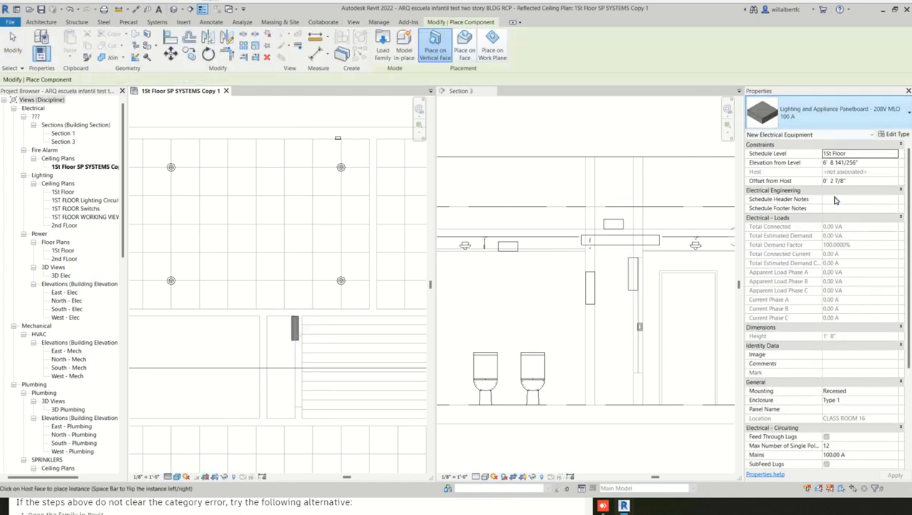
click(815, 118)
scroll(794, 246, down, 4)
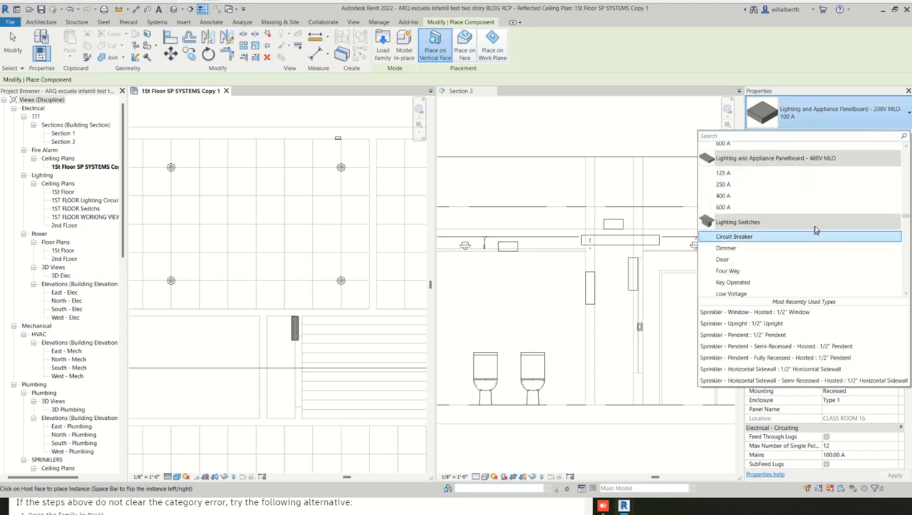
mouse_move(824, 208)
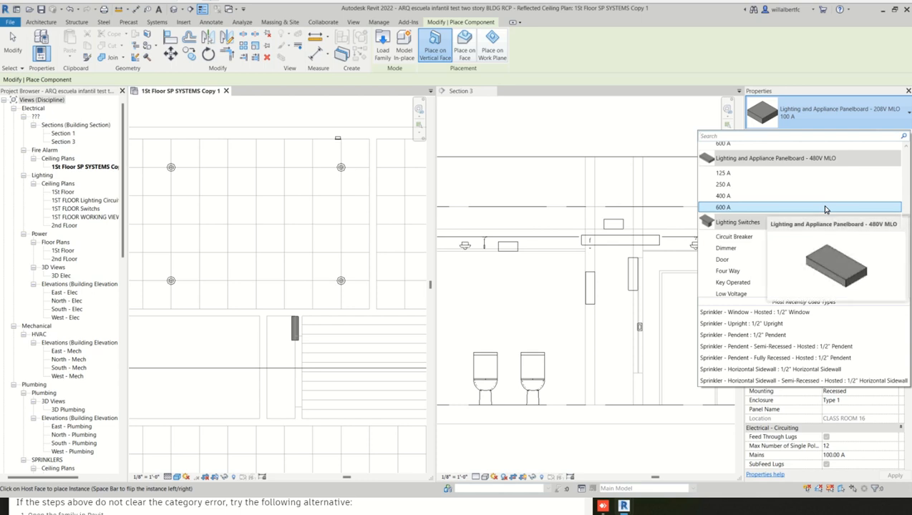
scroll(783, 258, down, 6)
scroll(773, 268, down, 8)
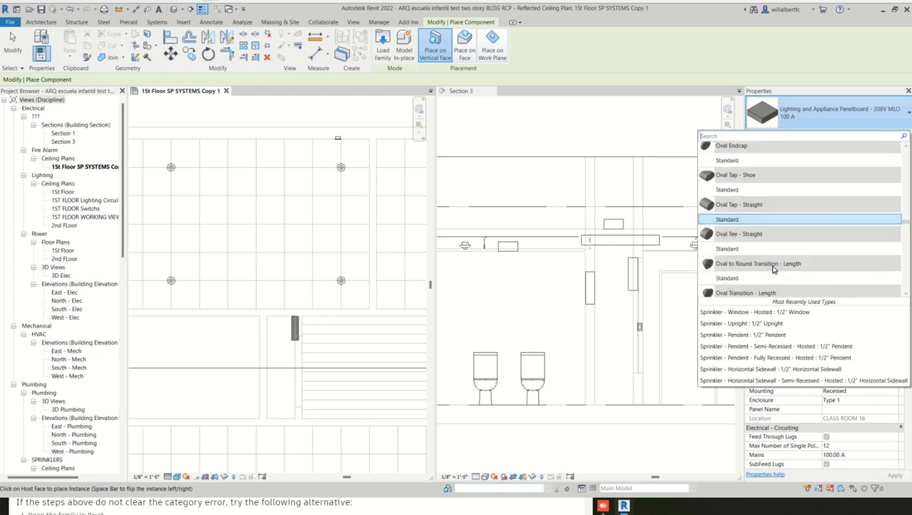
scroll(772, 267, down, 10)
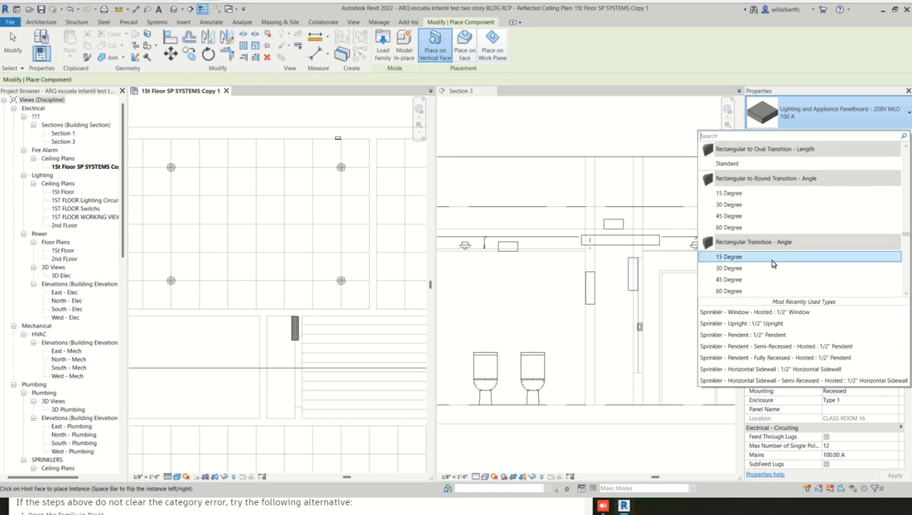
scroll(772, 264, down, 10)
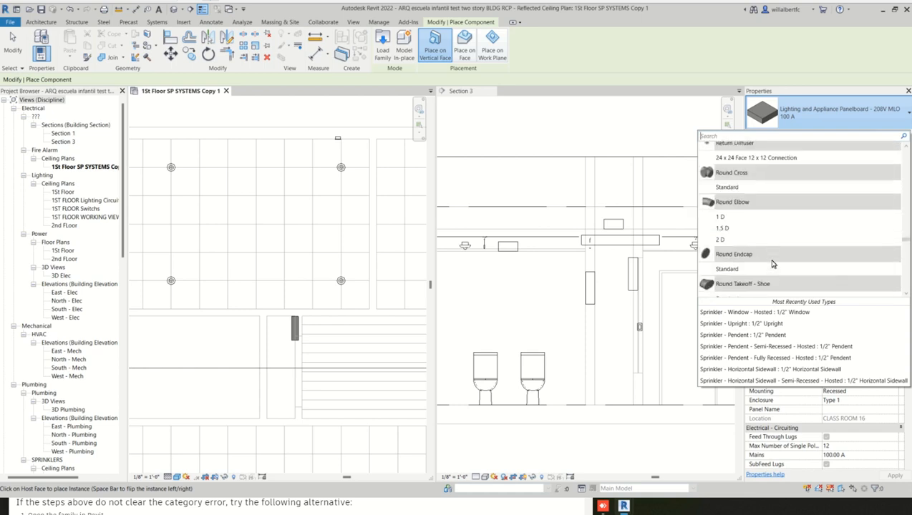
scroll(772, 264, down, 3)
scroll(907, 267, down, 3)
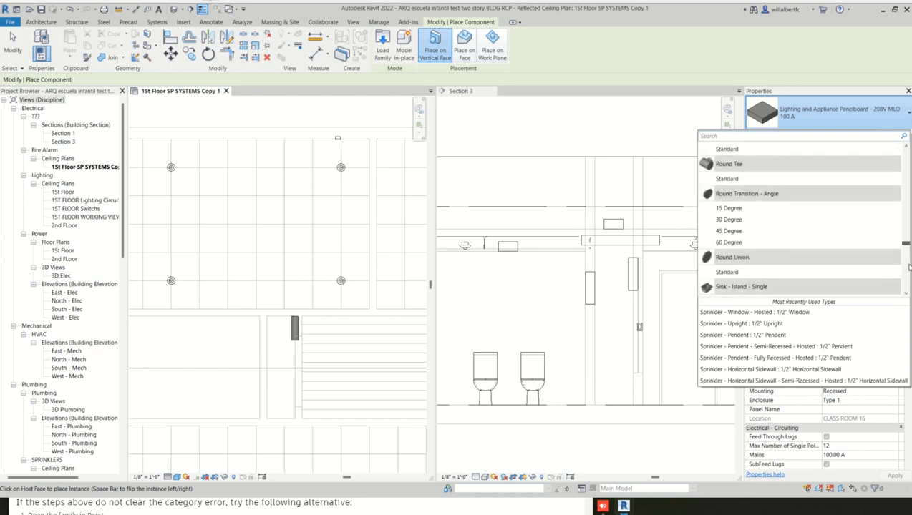
scroll(909, 268, down, 15)
drag(906, 286, 907, 140)
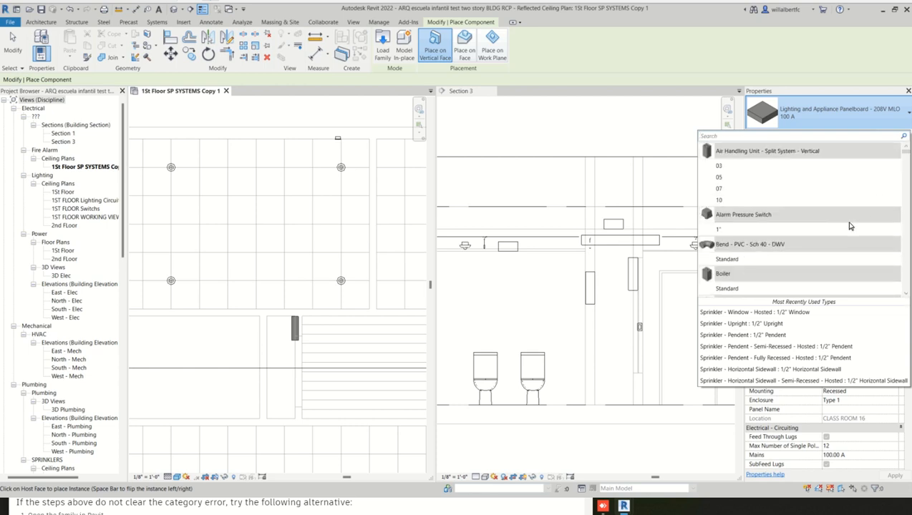
scroll(823, 239, down, 2)
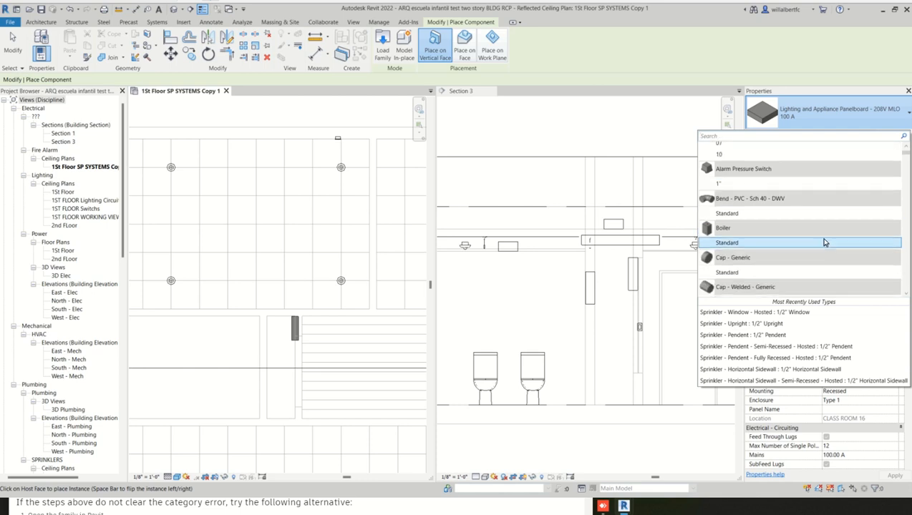
scroll(824, 243, down, 1)
scroll(820, 241, down, 5)
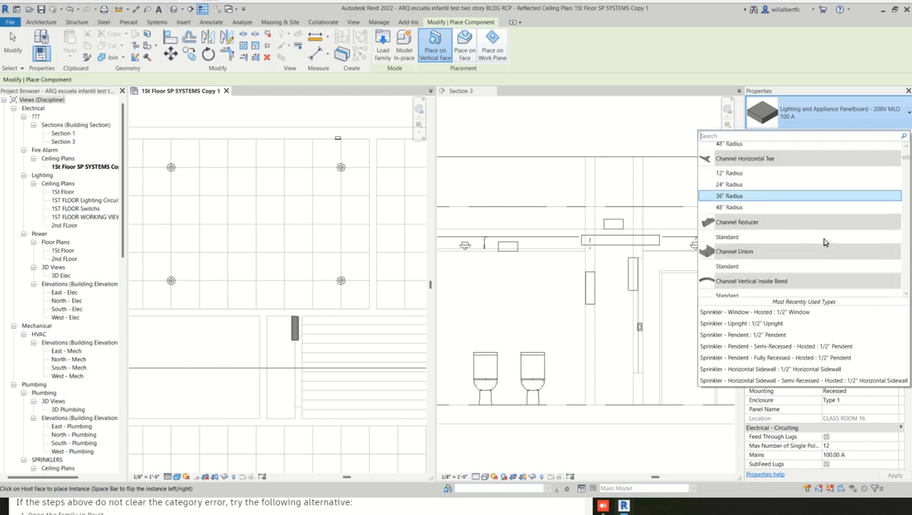
key(Escape)
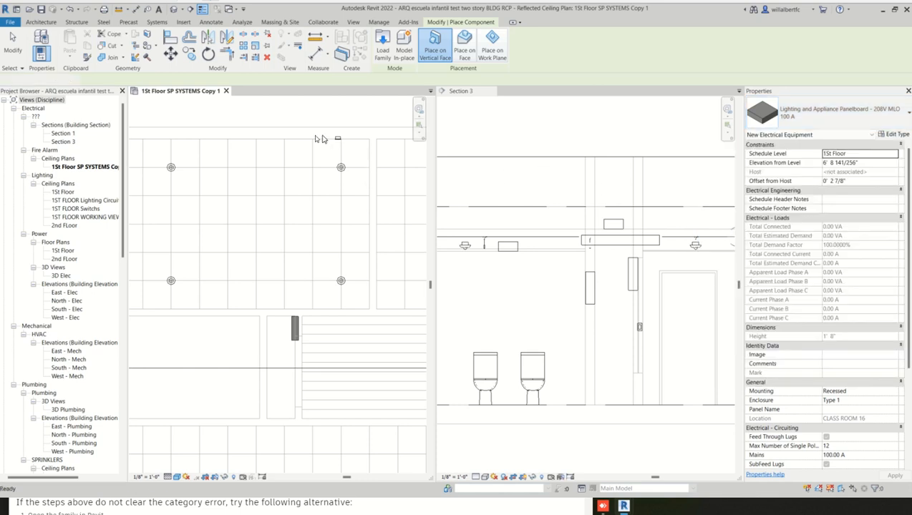
key(Escape)
- Try to connect the wall-mounted horn's fire alarm circuit to the Fire Alarm panelboard in the narrow room
click(336, 140)
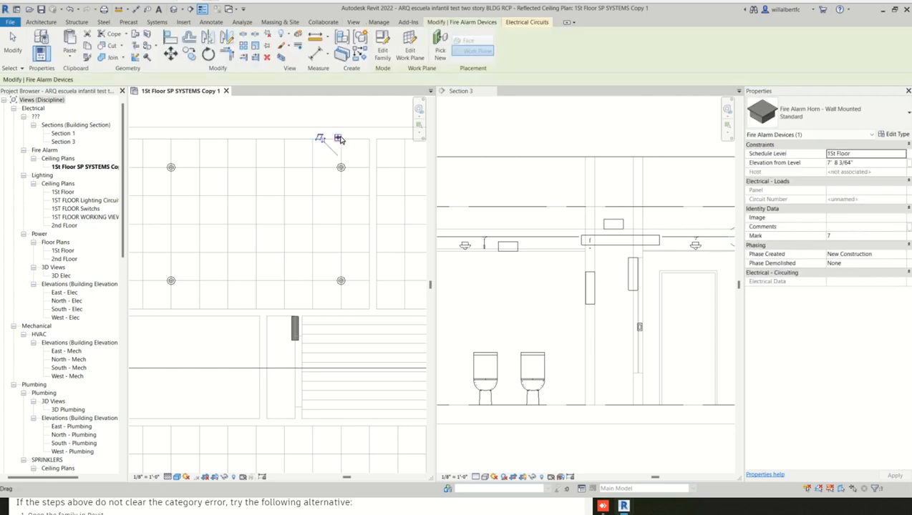
click(542, 25)
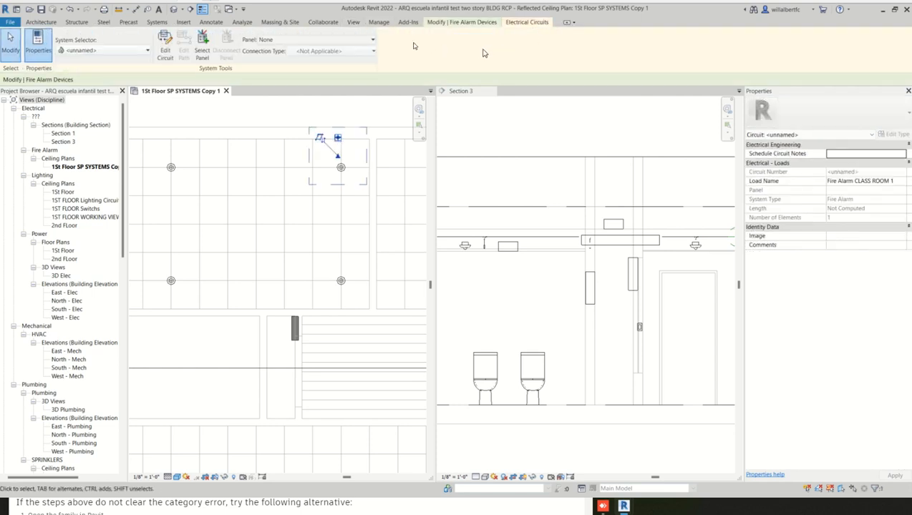
click(203, 44)
click(295, 329)
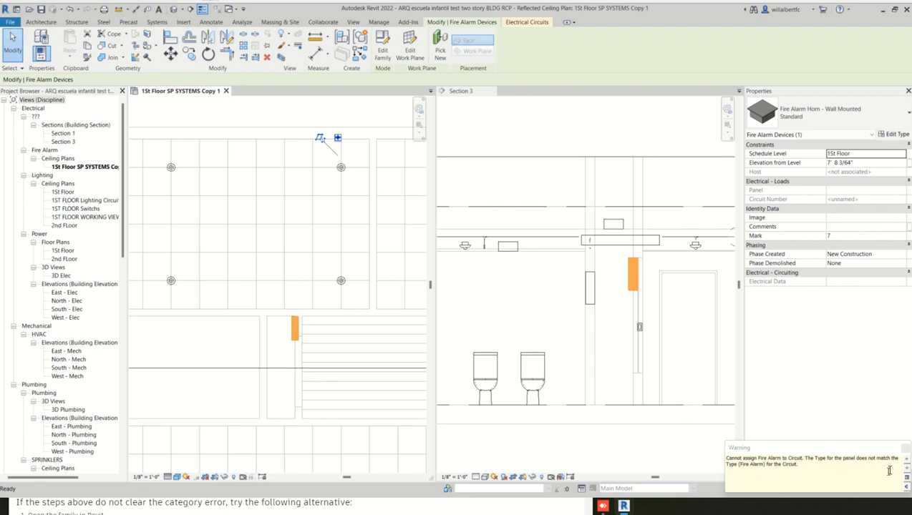
click(905, 449)
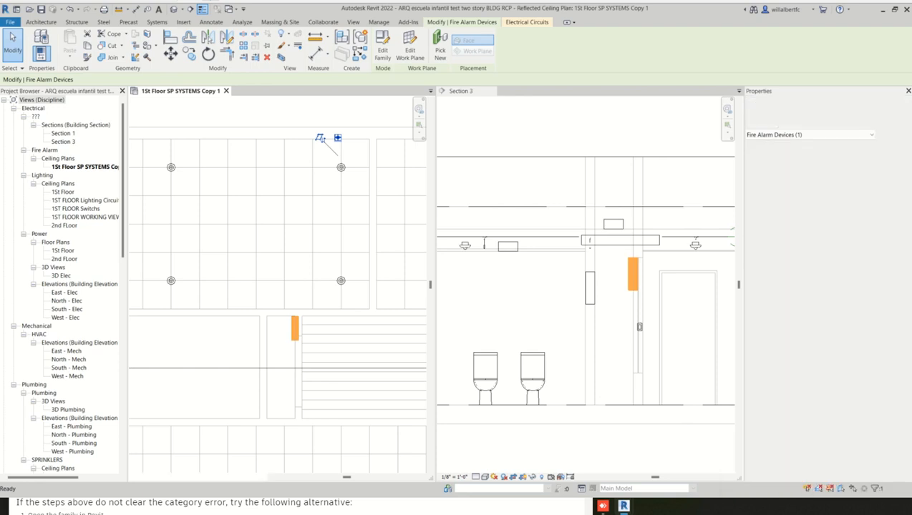